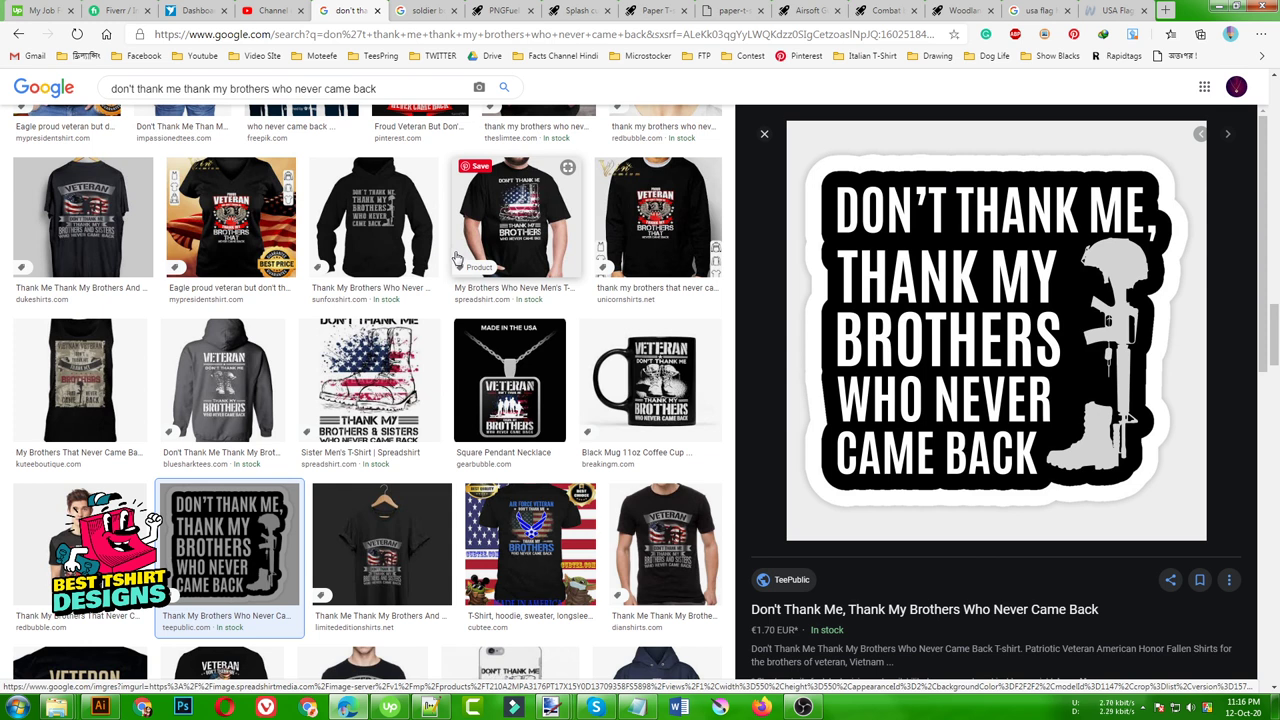
# - Browse the image results for "don't thank me thank my brothers who never came back" and preview the Spreadshirt boots-and-flag design
pyautogui.scroll(-1, 454, 420)
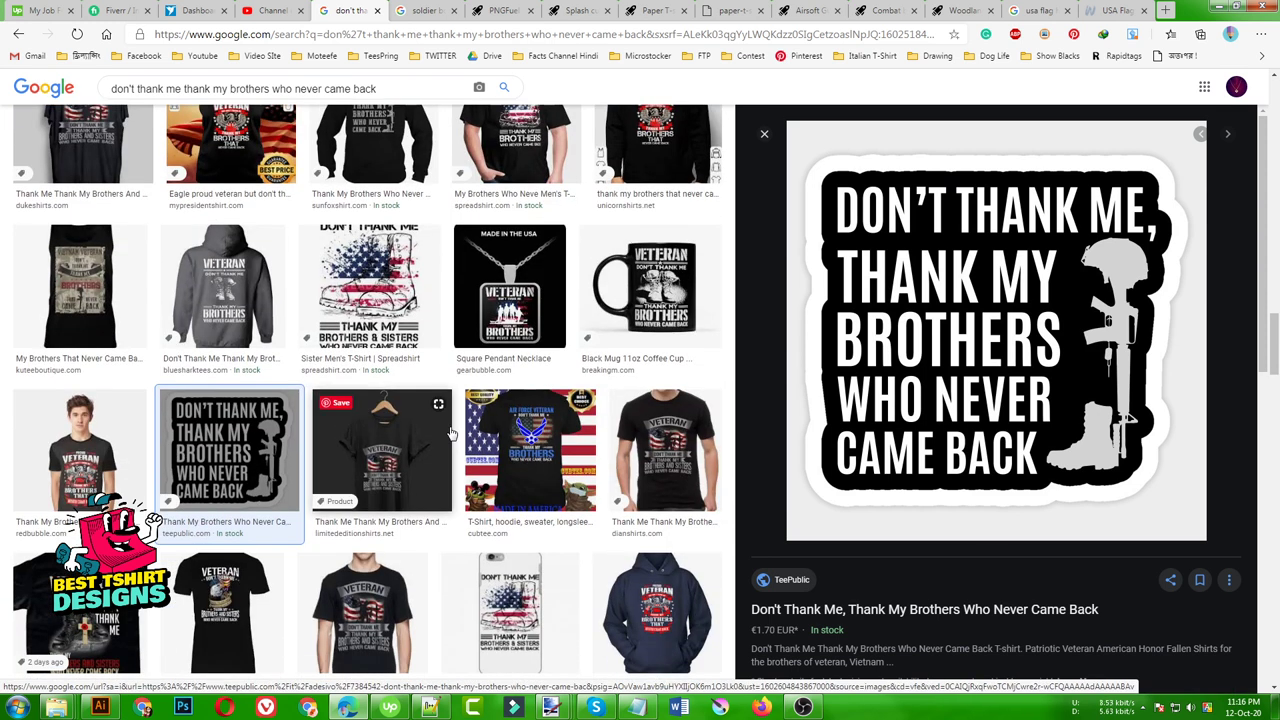
pyautogui.scroll(1, 452, 432)
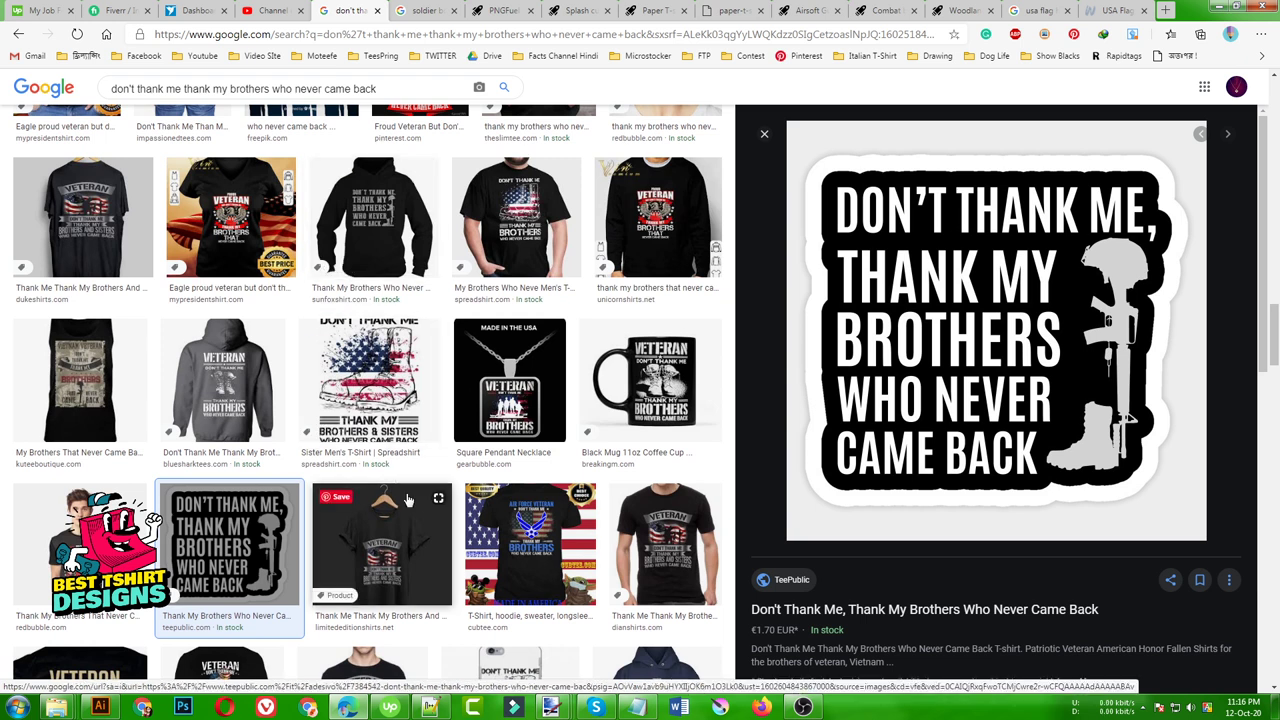
pyautogui.scroll(-1, 408, 500)
pyautogui.scroll(1, 408, 500)
pyautogui.scroll(-1, 408, 500)
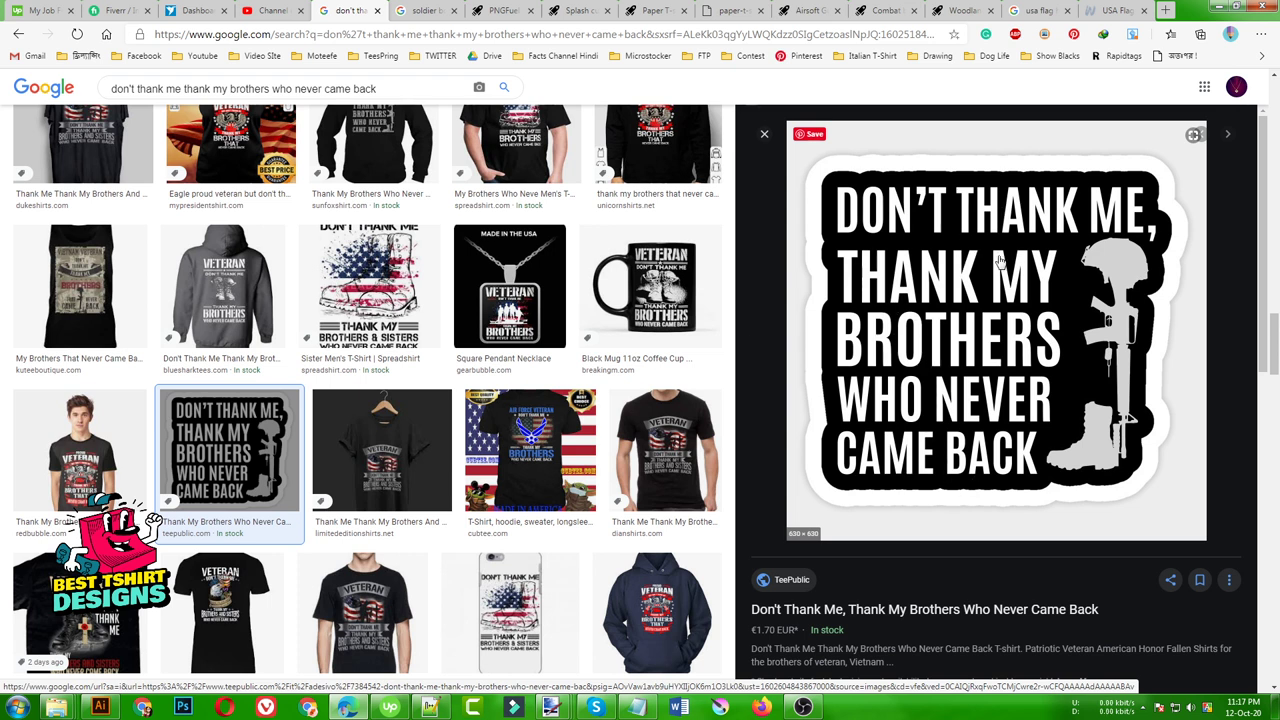
pyautogui.click(358, 318)
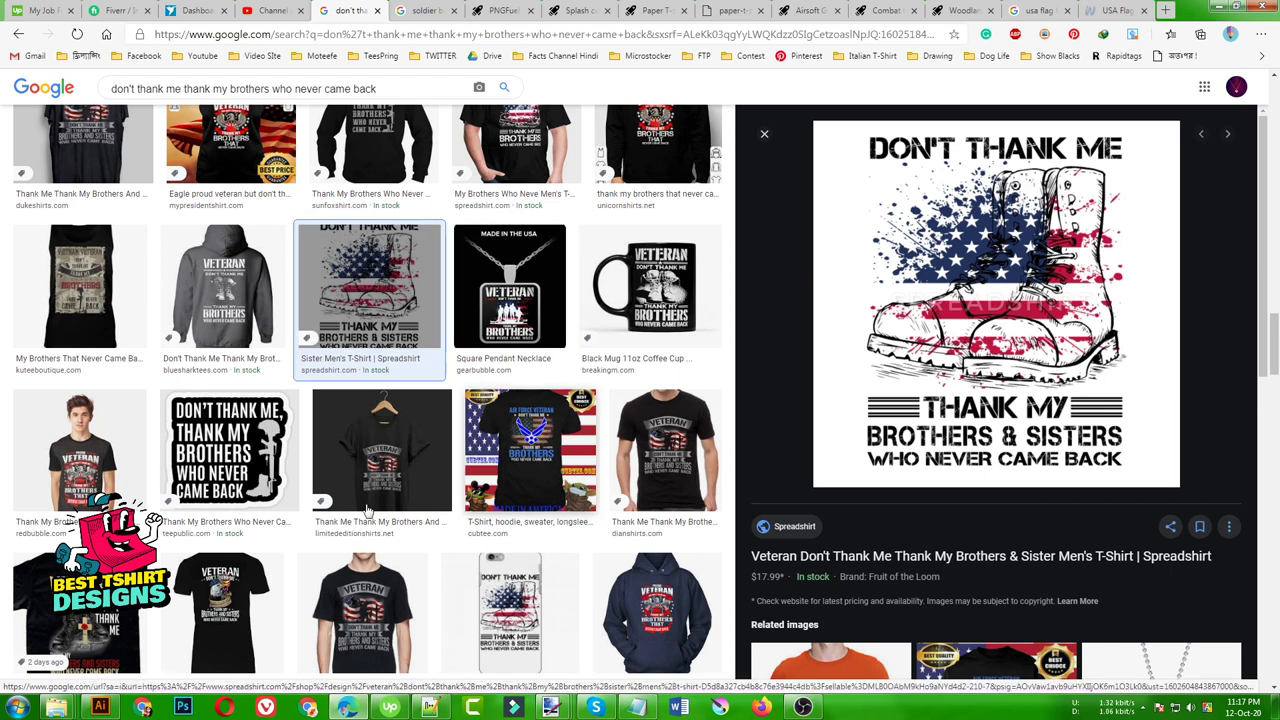
# - Look at the battlefield cross silhouette in the "soldier boots helmet" results, and compare it with the TeePublic sticker from the slogan results
pyautogui.click(409, 14)
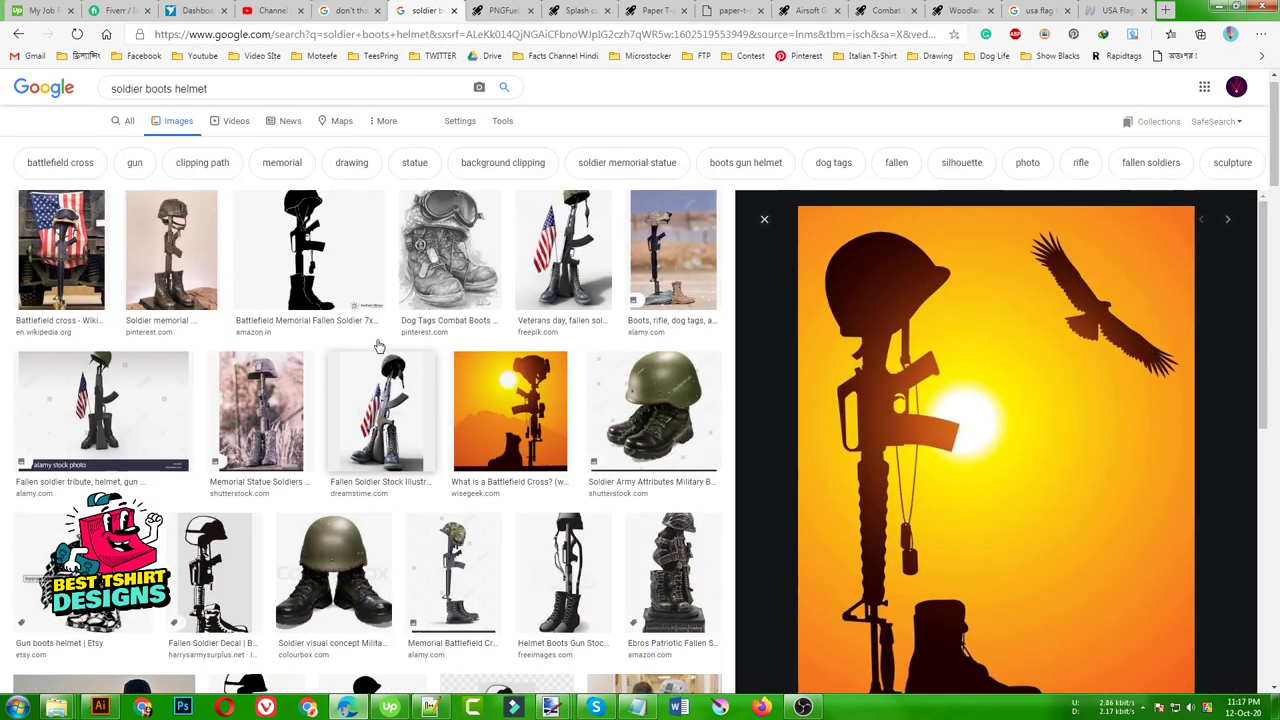
pyautogui.scroll(-1, 379, 346)
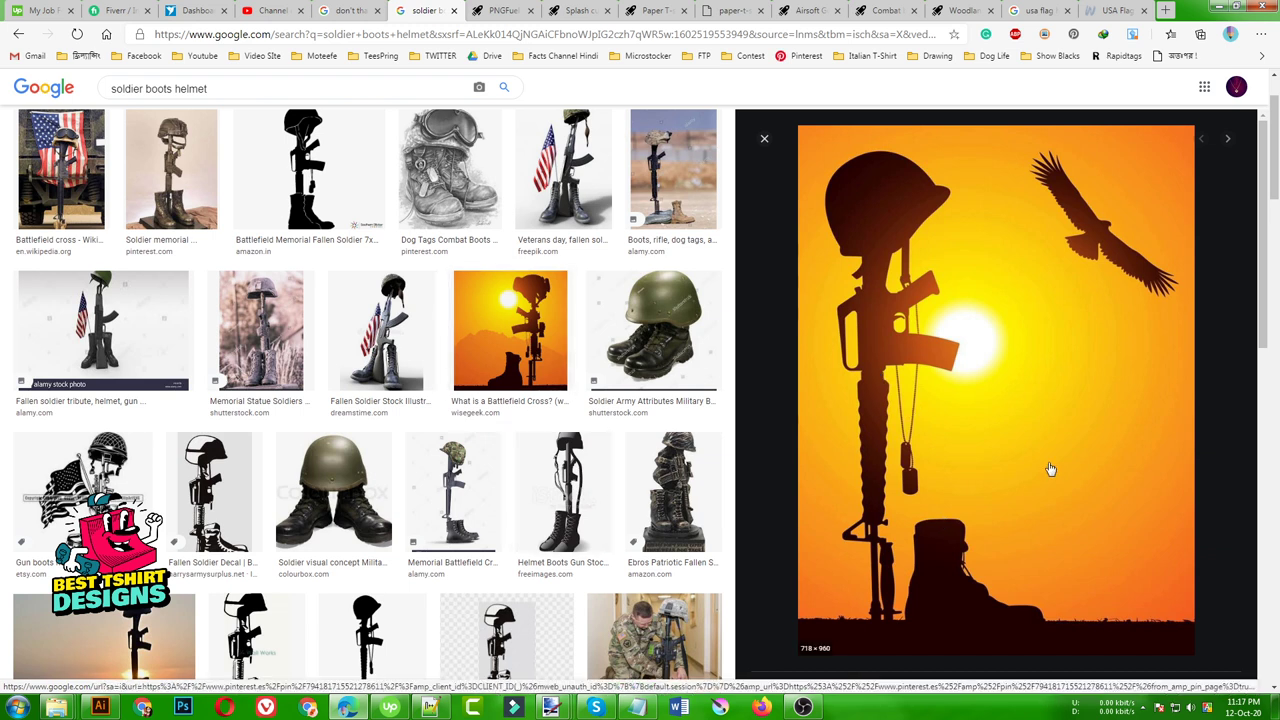
pyautogui.click(350, 10)
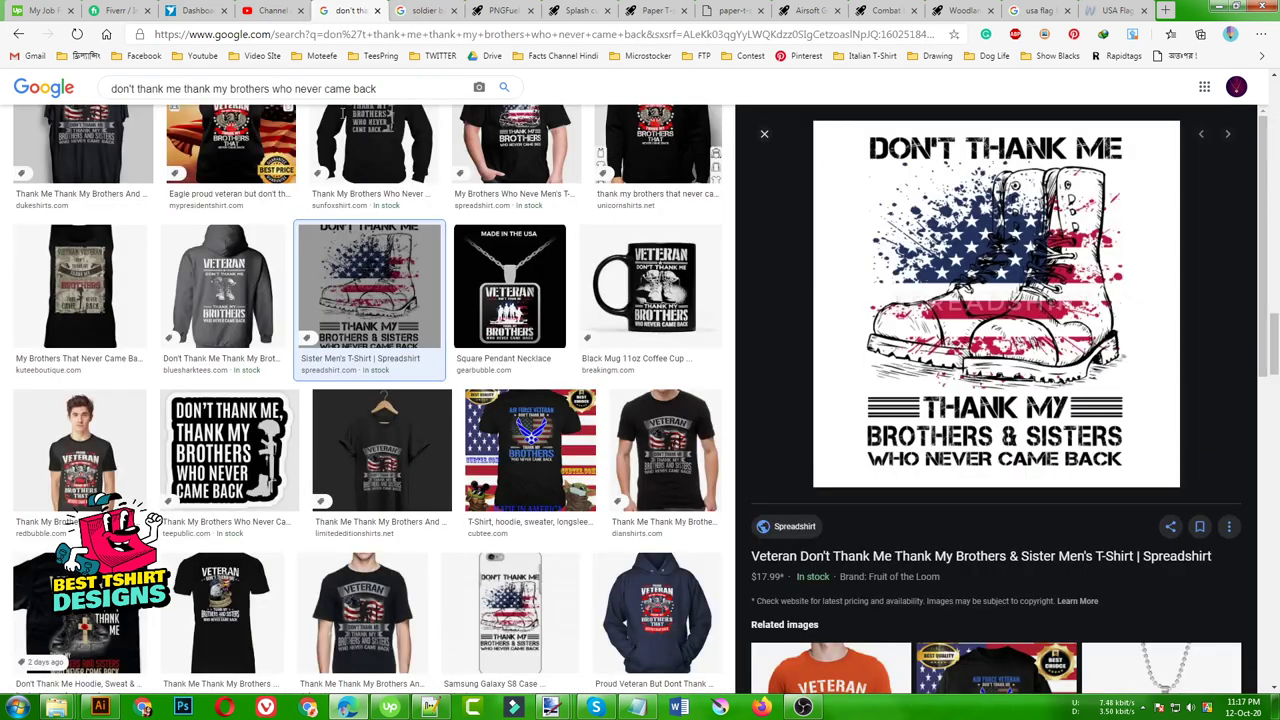
pyautogui.click(232, 455)
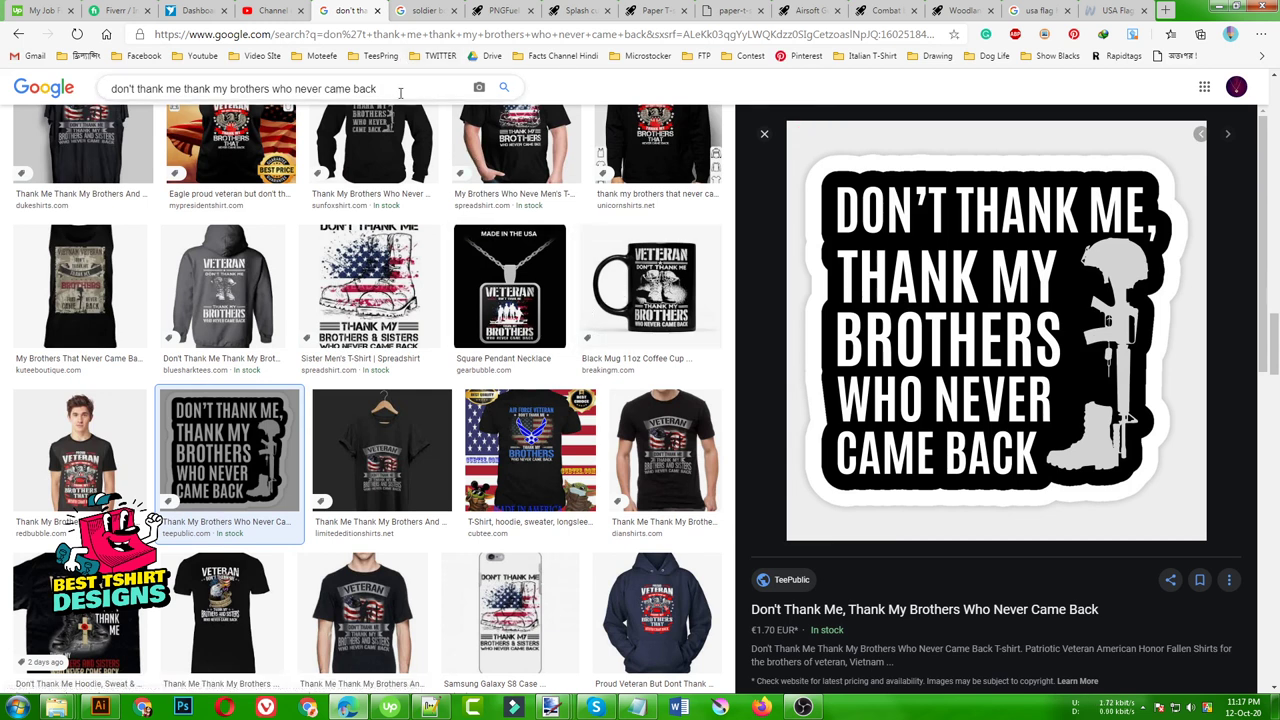
# - Preview the Carstickers silhouette and the Pinterest "Pin on chellye" drawing in the "soldier boots helmet" image results
pyautogui.click(420, 10)
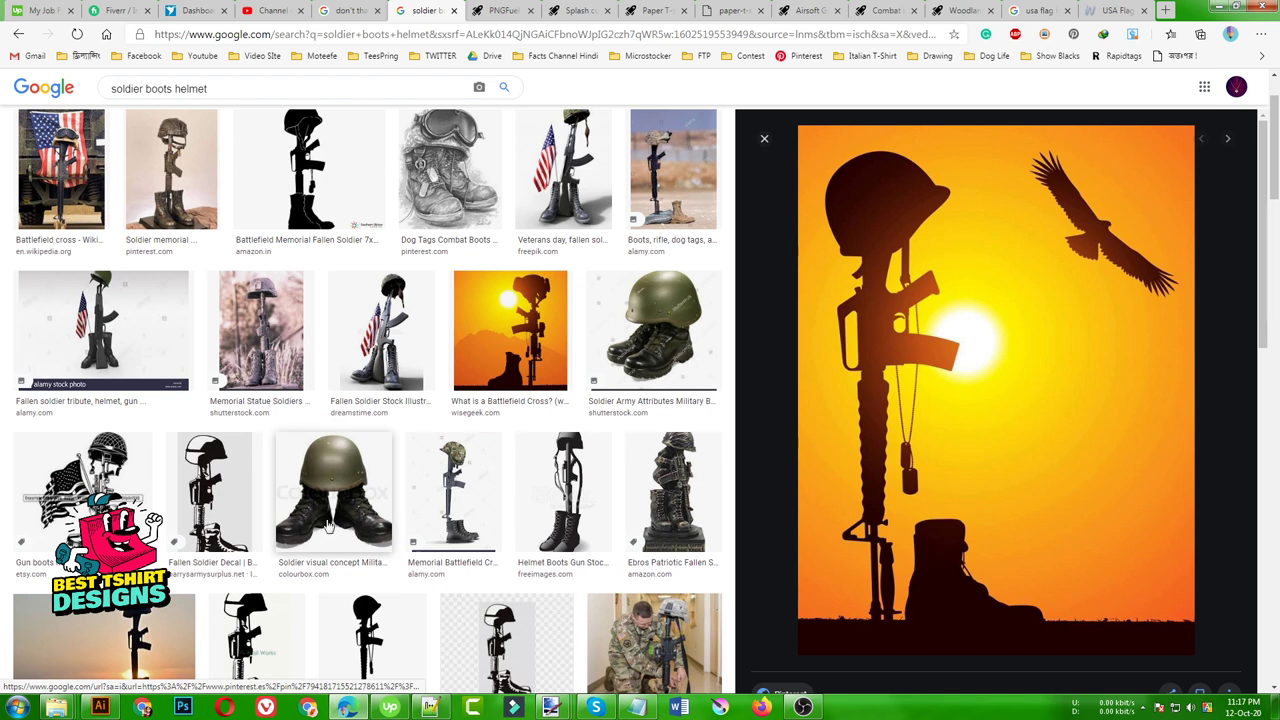
pyautogui.scroll(-3, 316, 532)
pyautogui.click(360, 467)
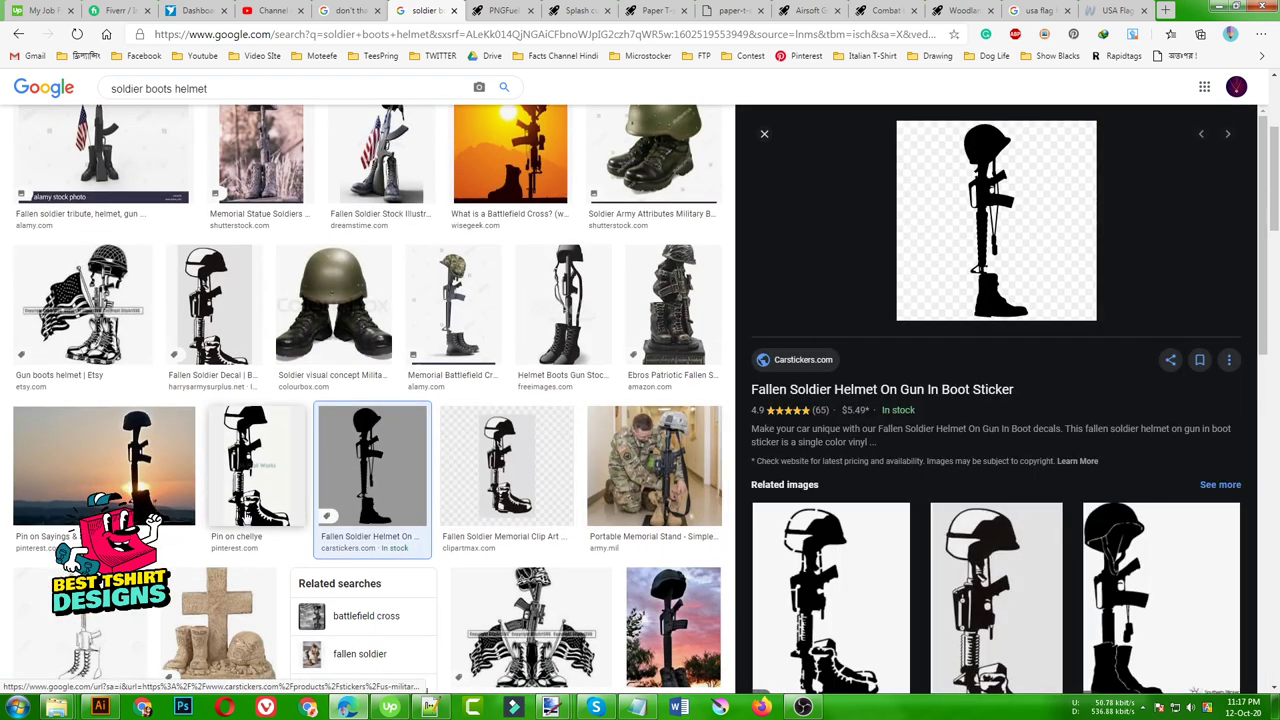
pyautogui.click(256, 472)
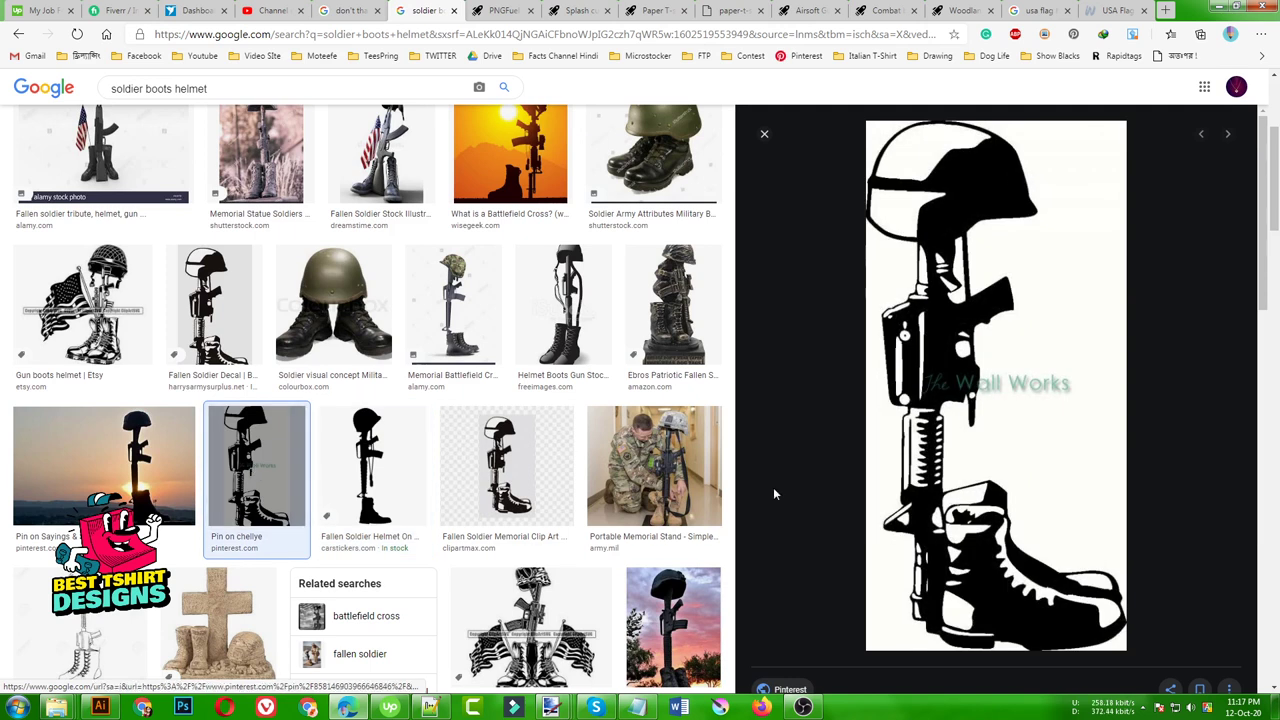
pyautogui.scroll(-2, 839, 510)
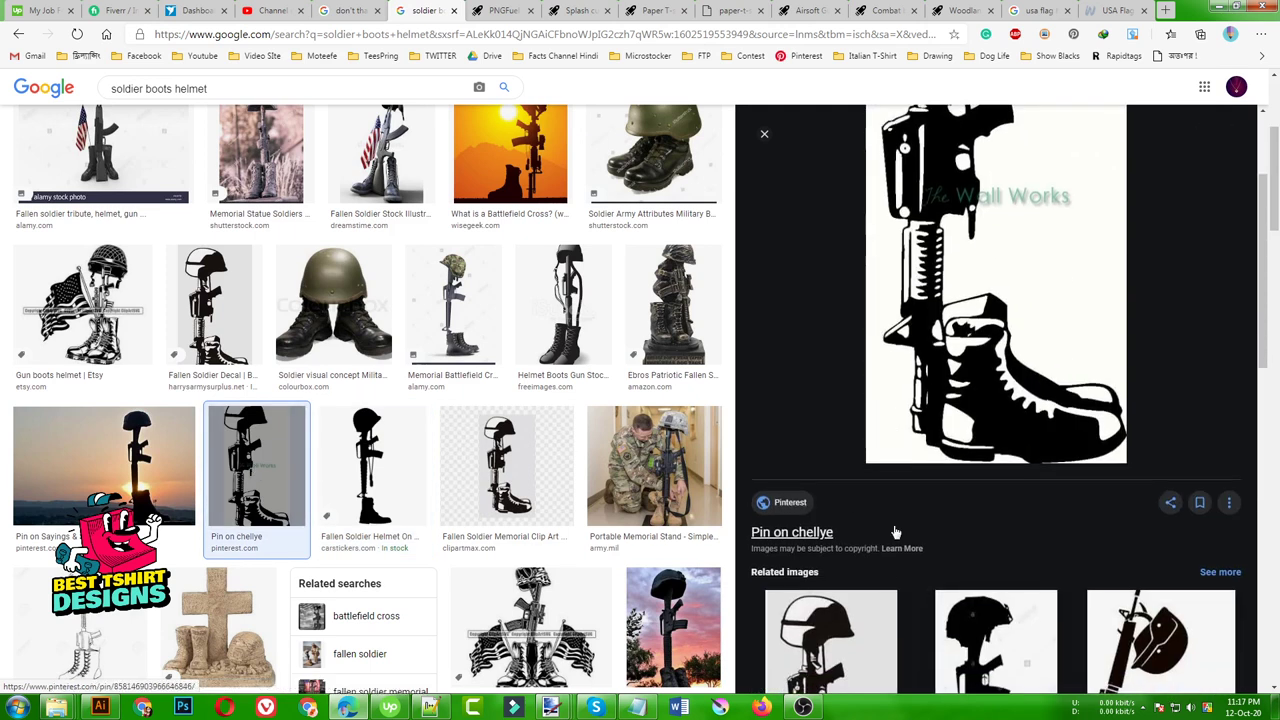
pyautogui.scroll(2, 800, 330)
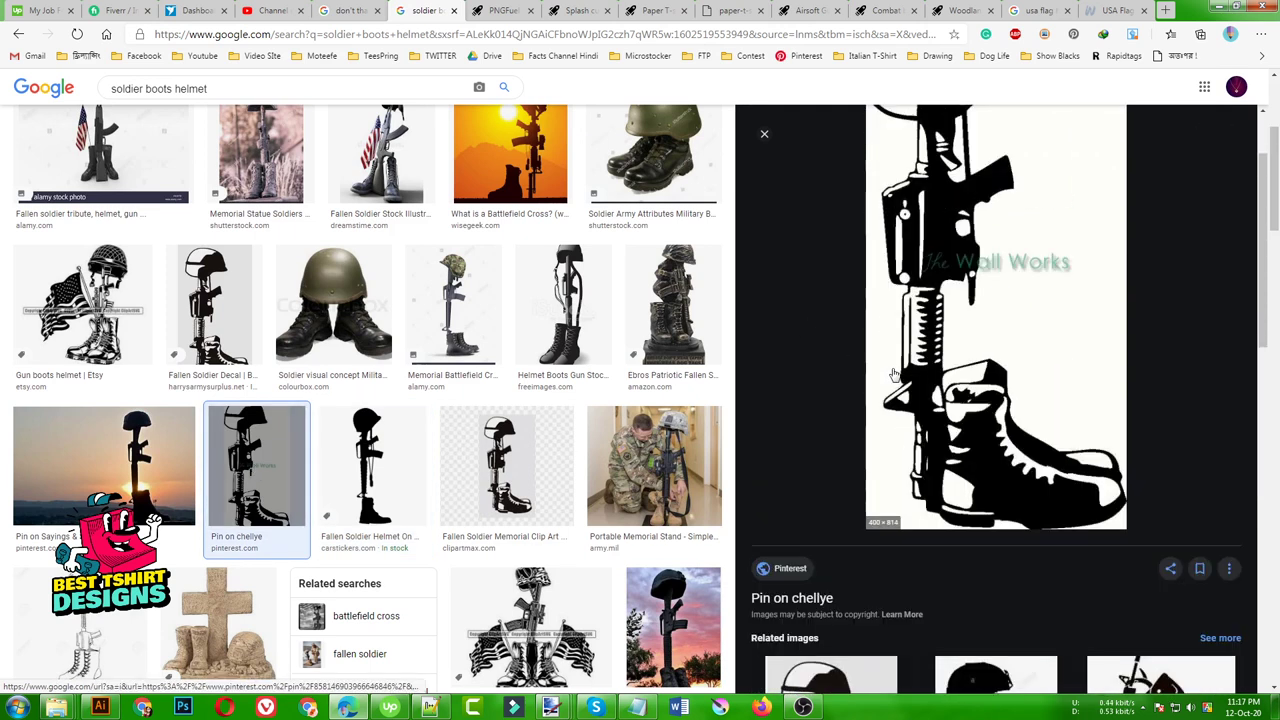
# - Examine the PNGFuel home page, its splash search results and the blue paint splash PNG
pyautogui.click(484, 10)
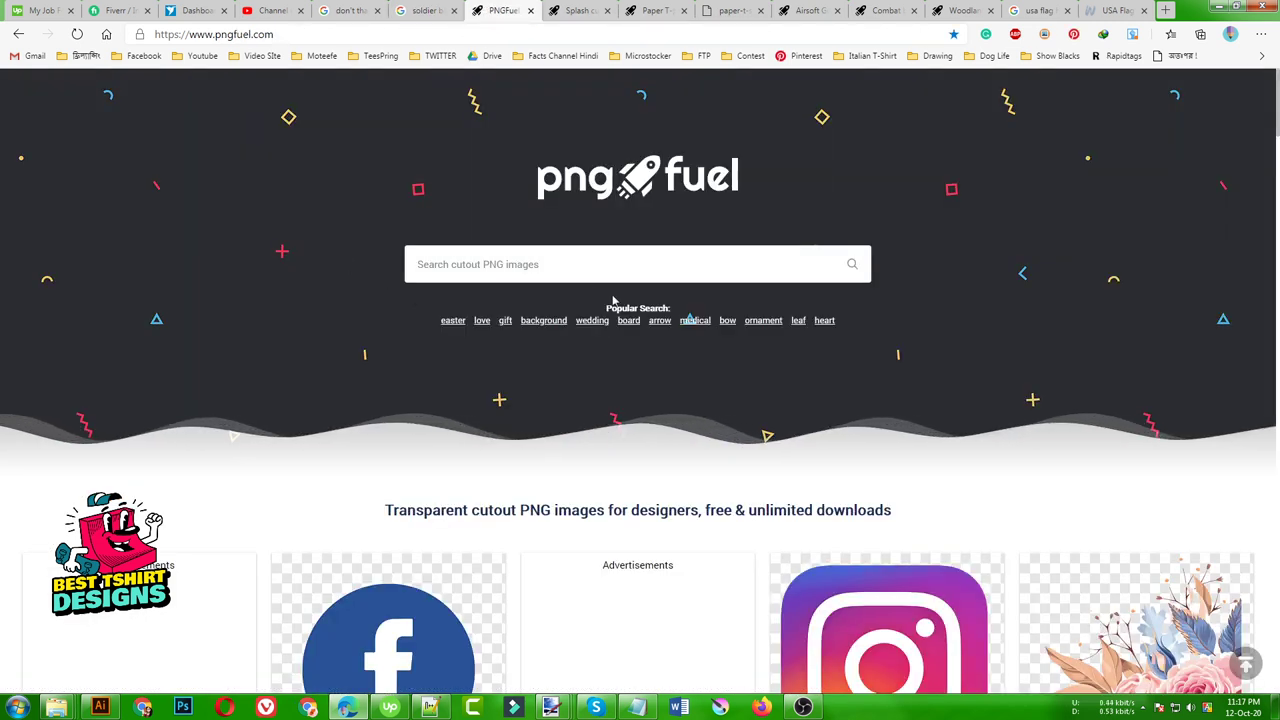
pyautogui.click(560, 264)
pyautogui.click(462, 207)
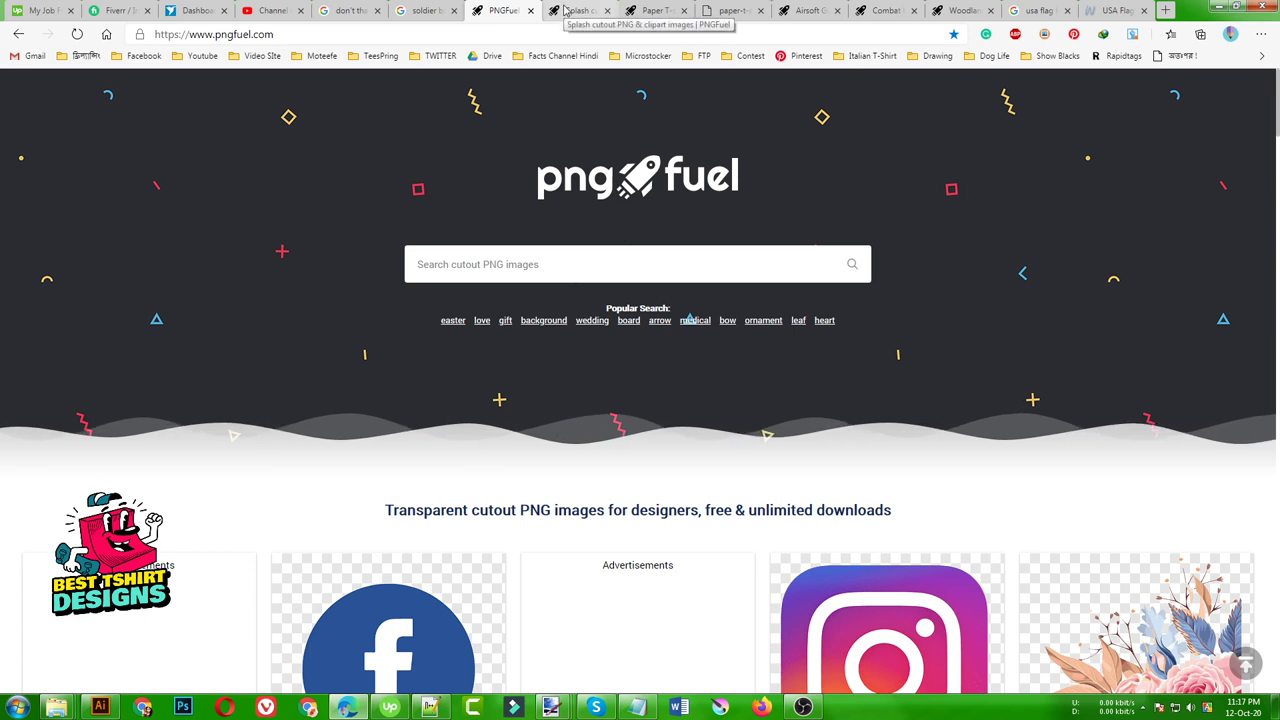
pyautogui.click(565, 10)
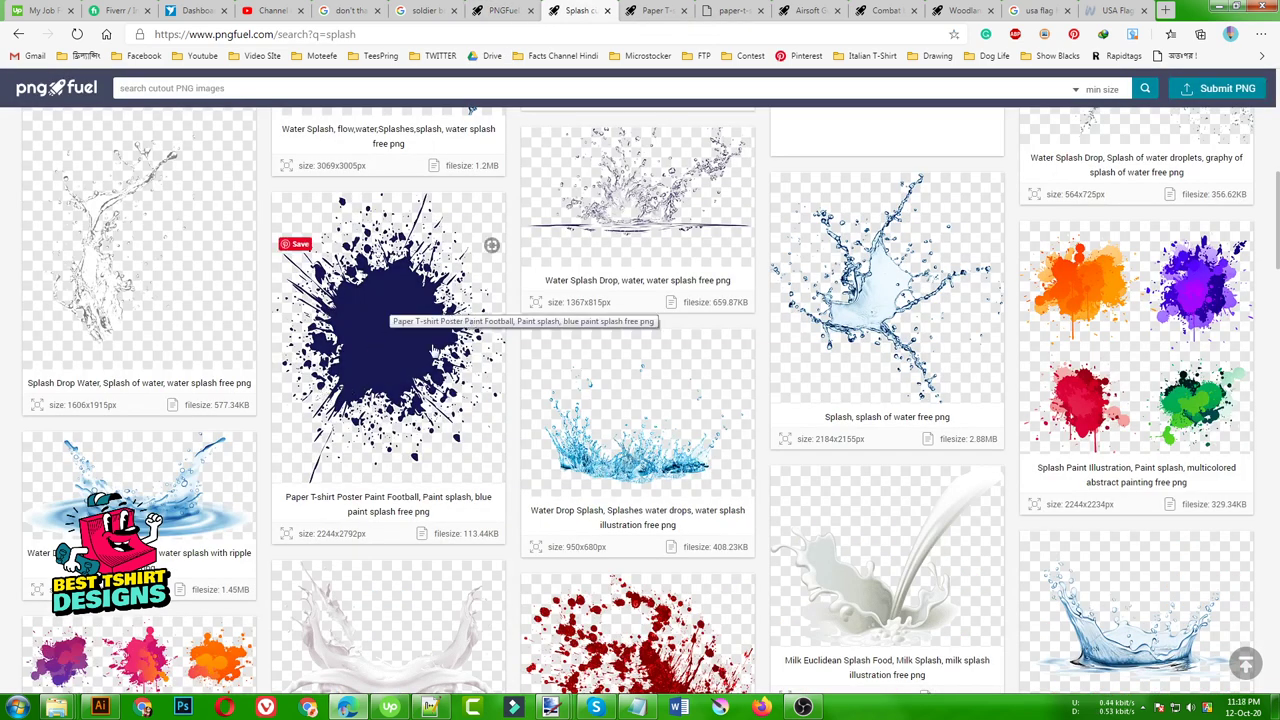
pyautogui.click(651, 9)
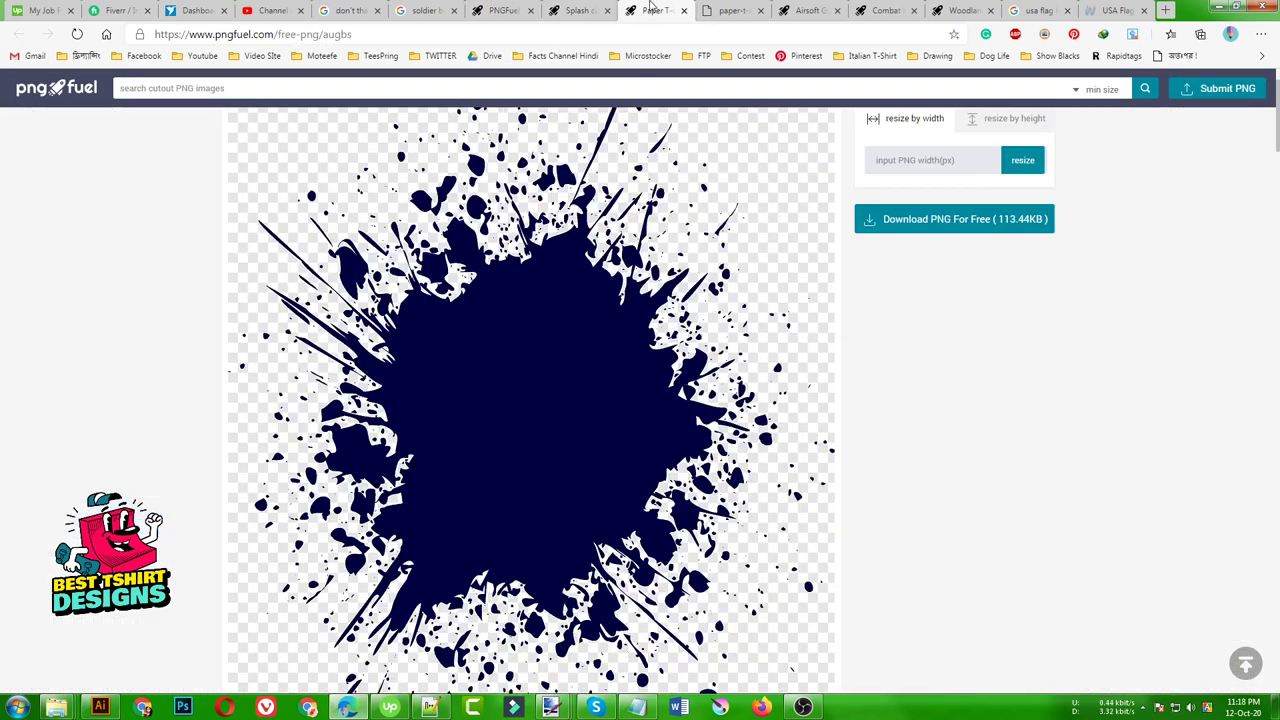
# - View the PNGFuel pages for the M4 carbine rifle, the combat boot and the woodland camouflage soldier helmet
pyautogui.click(808, 10)
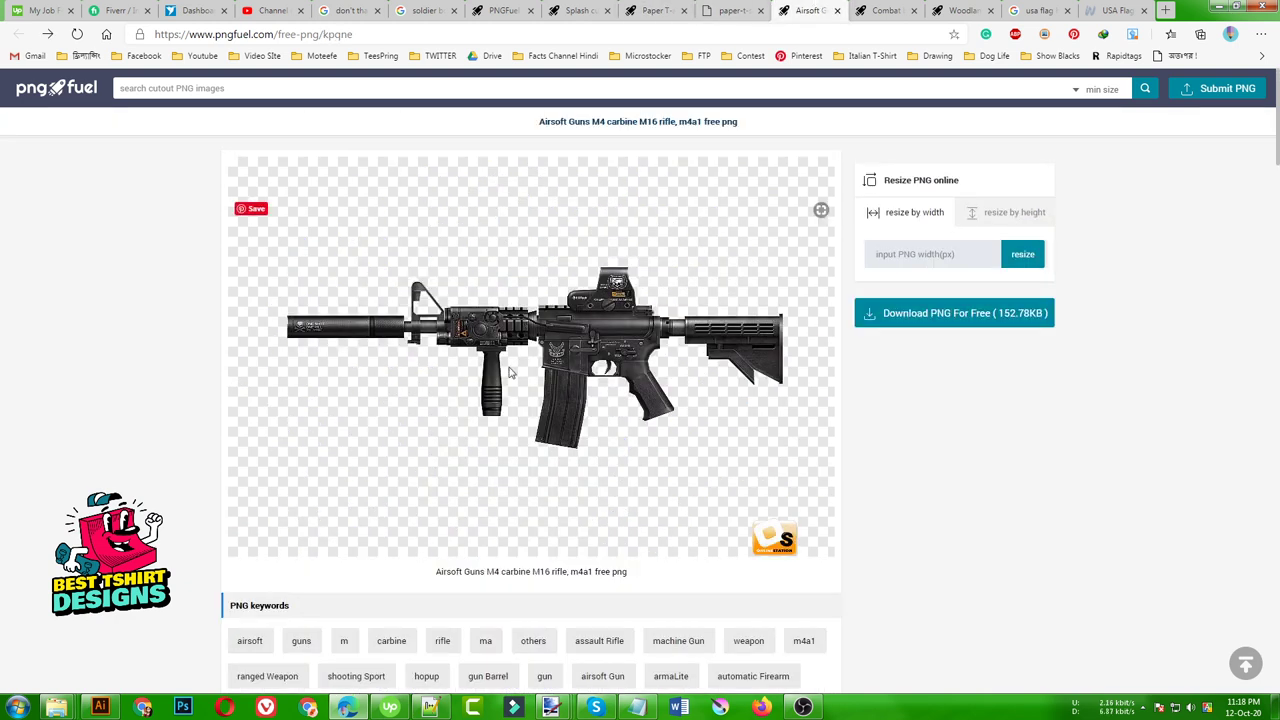
pyautogui.click(885, 10)
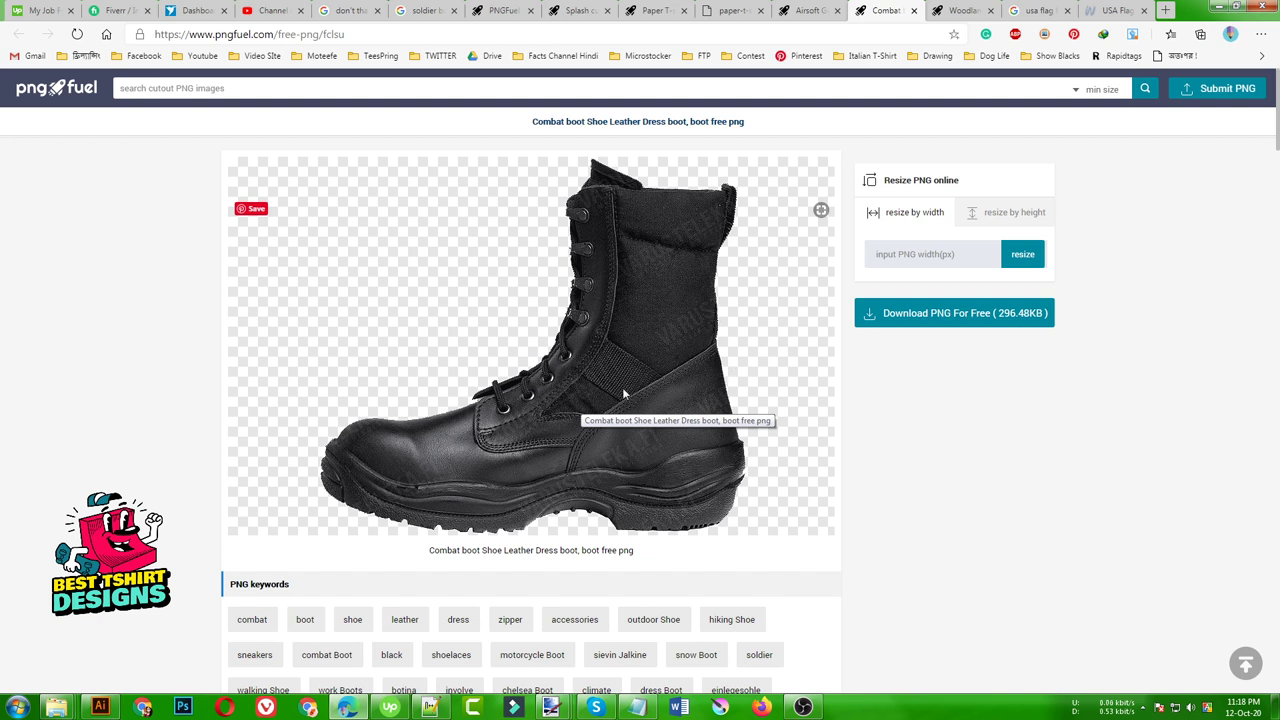
pyautogui.hotkey('ctrl', 'Tab')
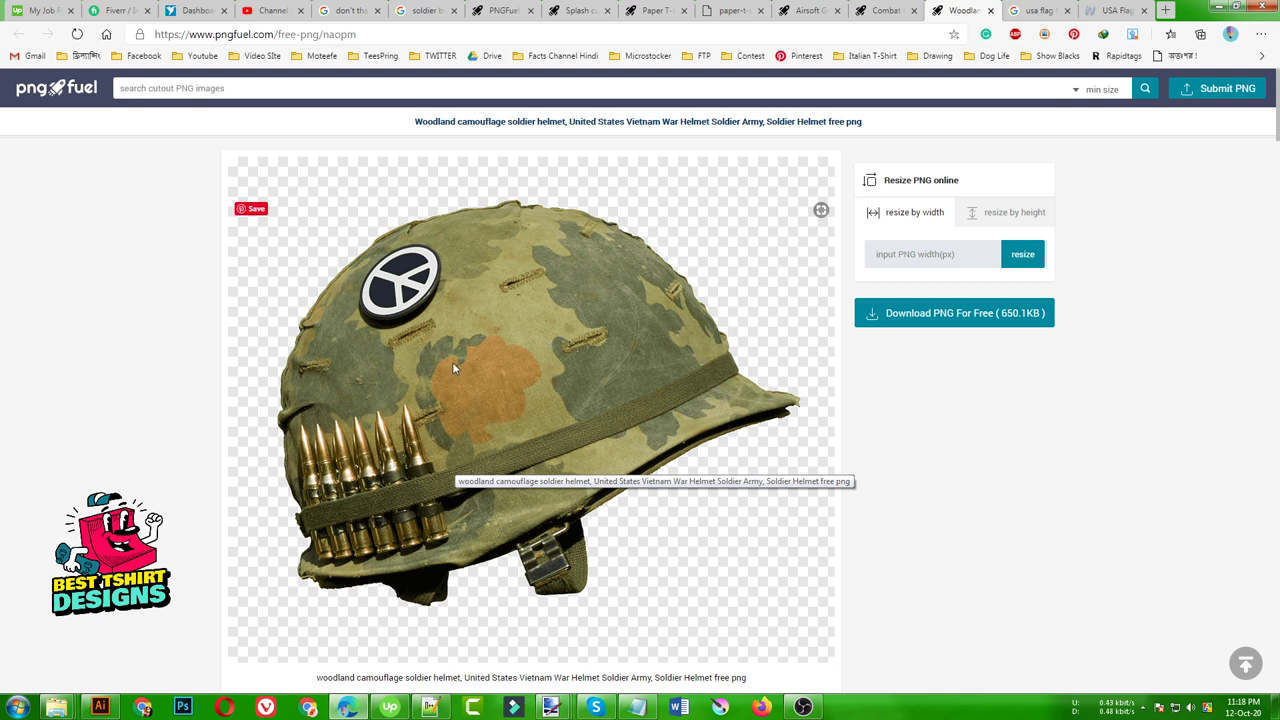
# - Switch to Illustrator and examine the slogan text, black silhouettes and reference designs in the Untitled-5 document
pyautogui.click(100, 707)
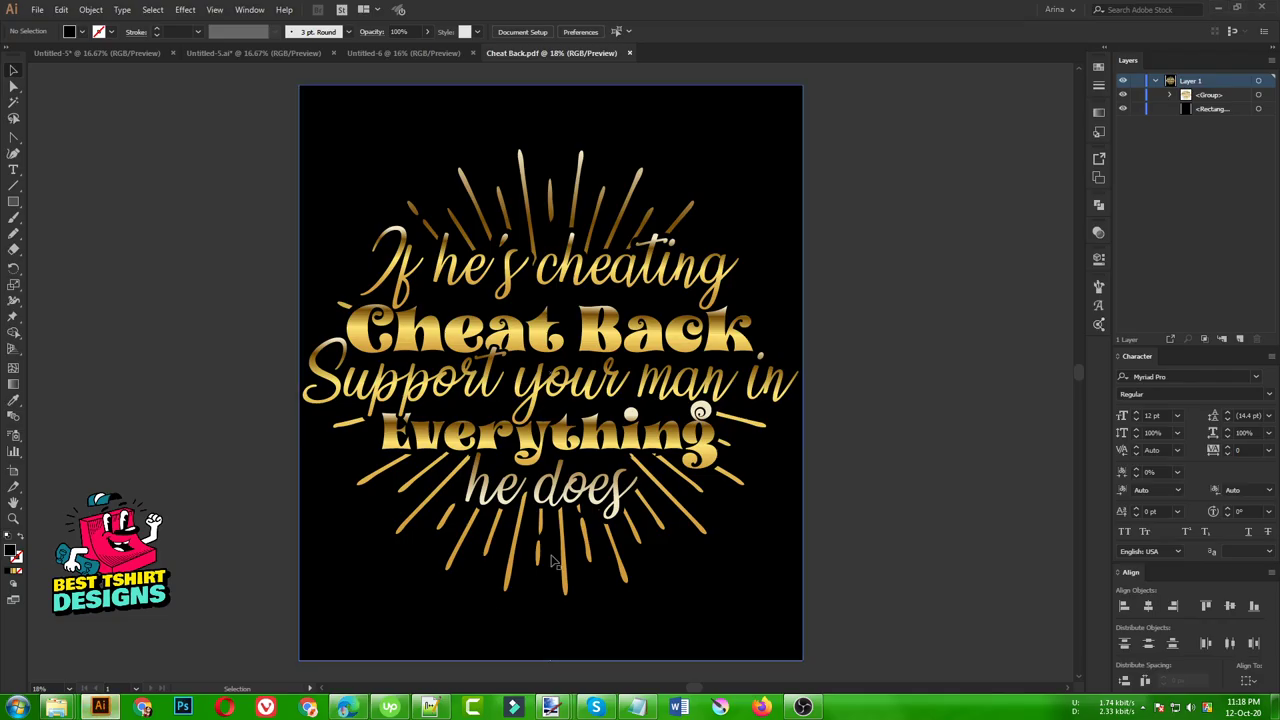
pyautogui.click(150, 55)
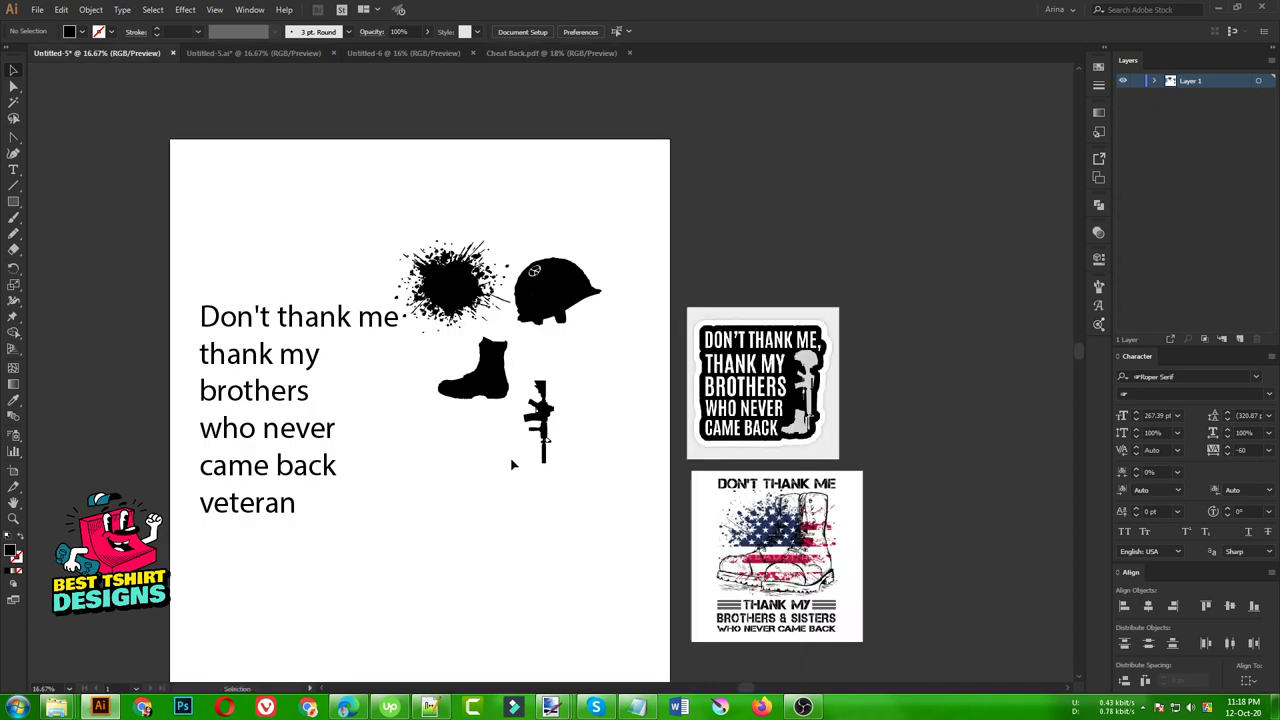
pyautogui.scroll(1, 283, 580)
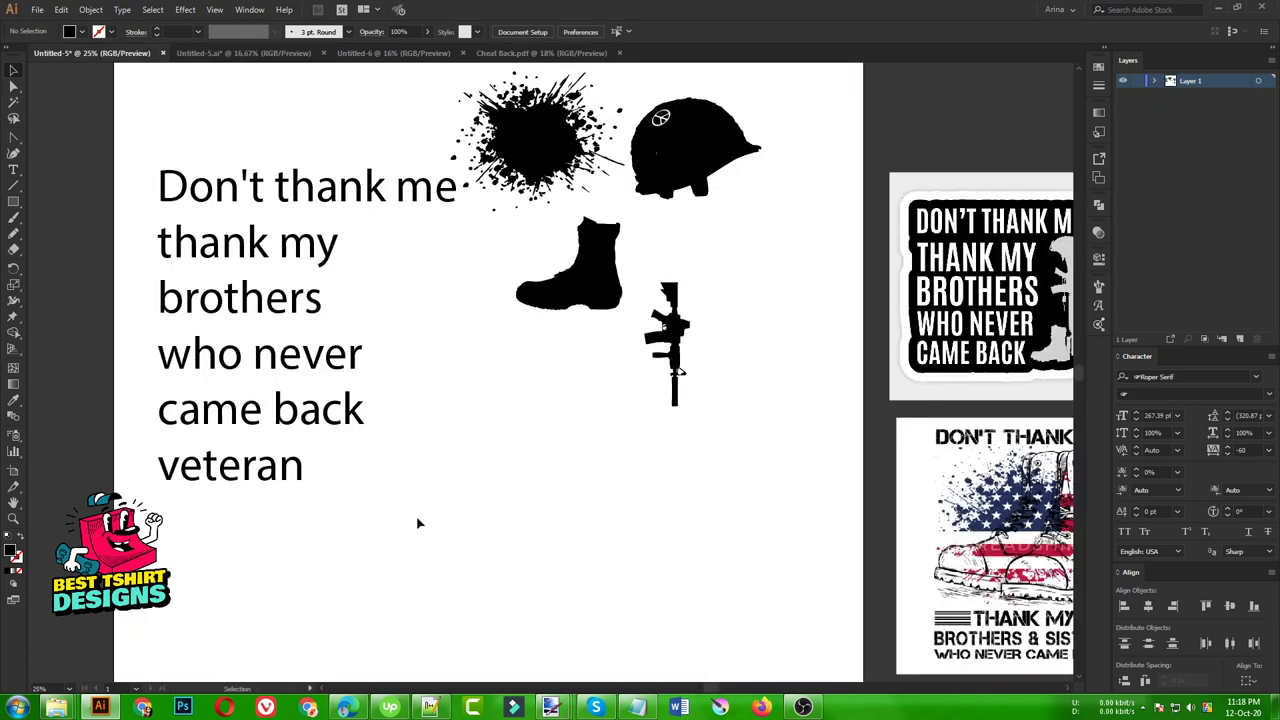
pyautogui.scroll(-1, 420, 518)
pyautogui.moveTo(656, 476)
pyautogui.mouseDown()
pyautogui.moveTo(540, 212)
pyautogui.moveTo(504, 178)
pyautogui.moveTo(646, 457)
pyautogui.mouseUp()
pyautogui.click(491, 525)
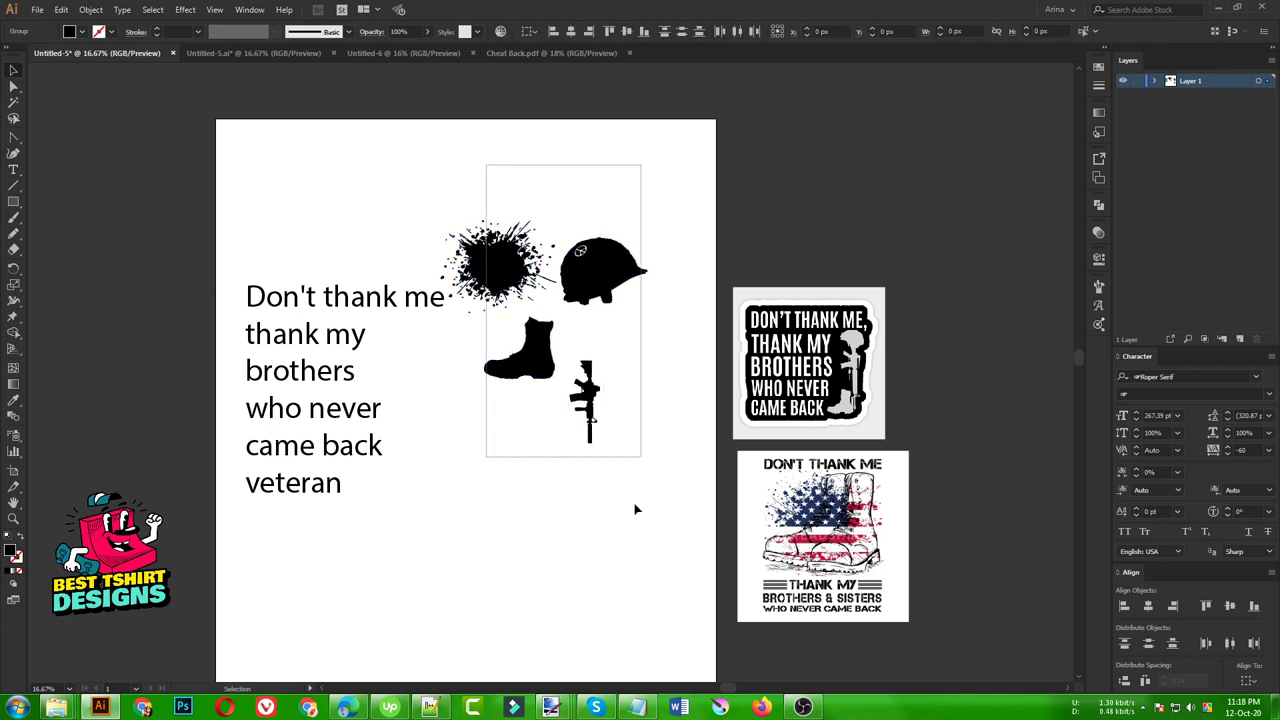
pyautogui.click(612, 580)
# - Switch to paint.net and clear the selections on the black boot and helmet silhouettes
pyautogui.moveTo(557, 710)
pyautogui.click(471, 634)
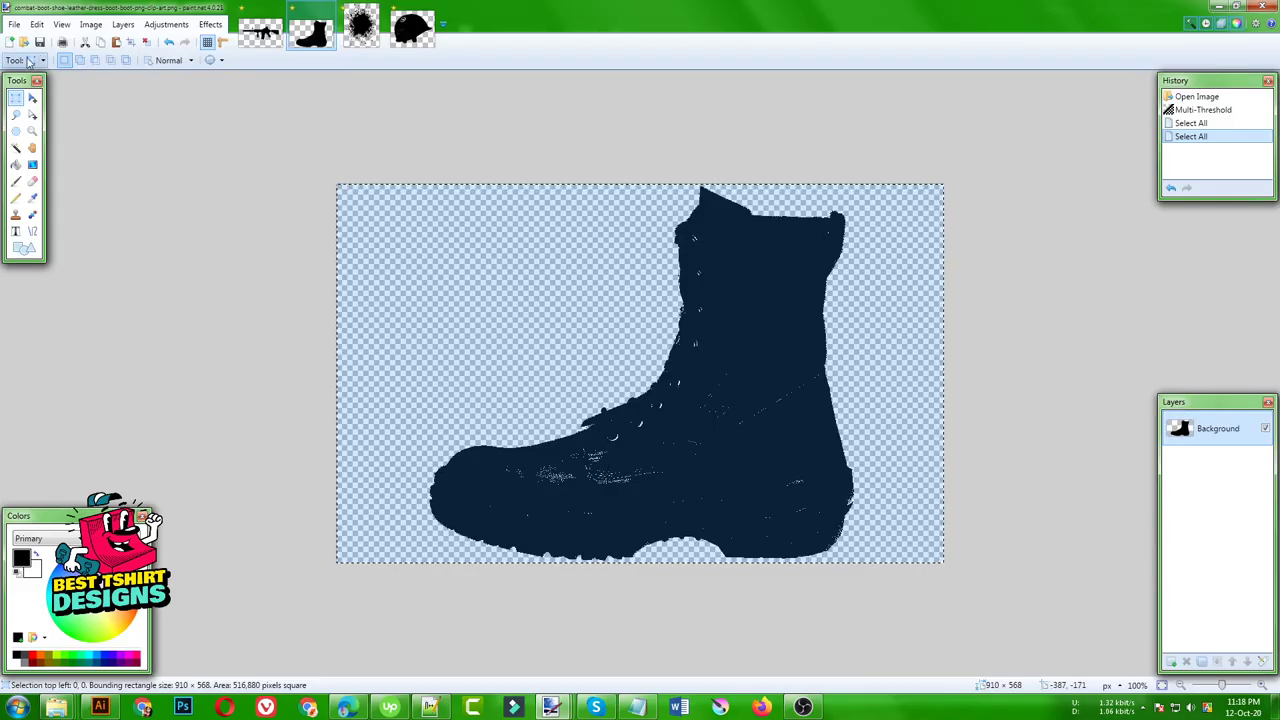
pyautogui.click(163, 172)
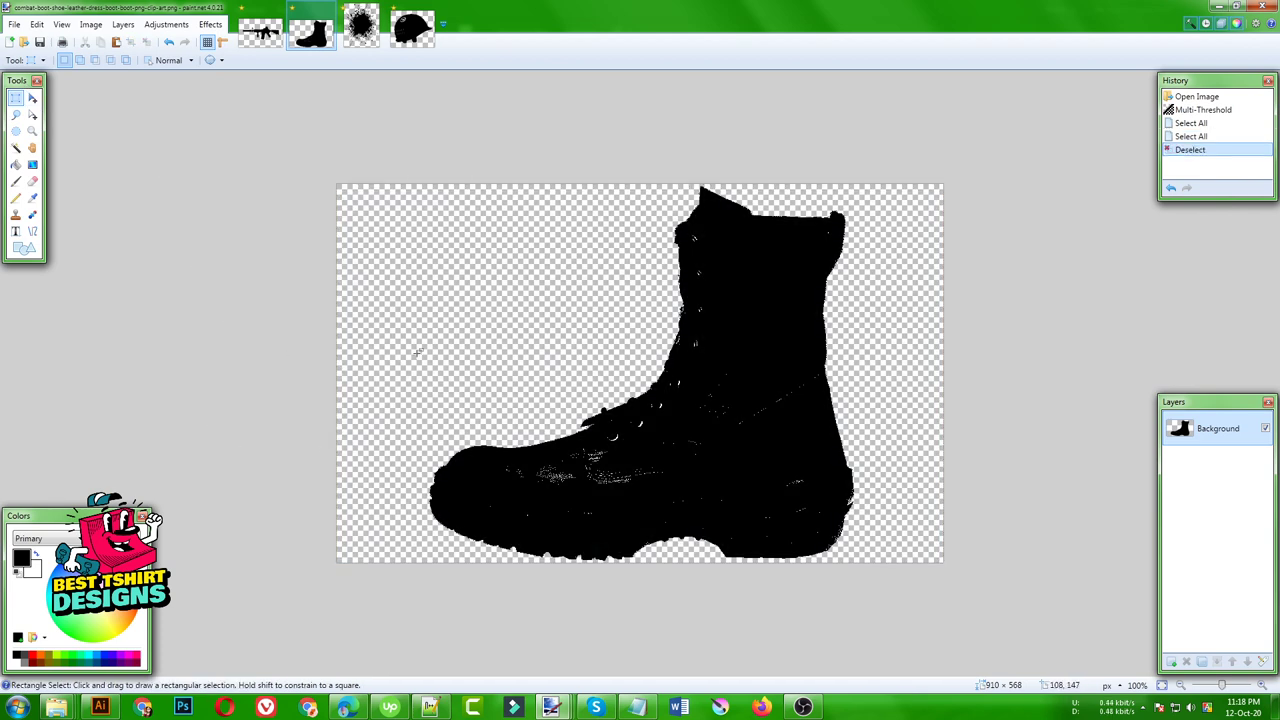
pyautogui.click(407, 40)
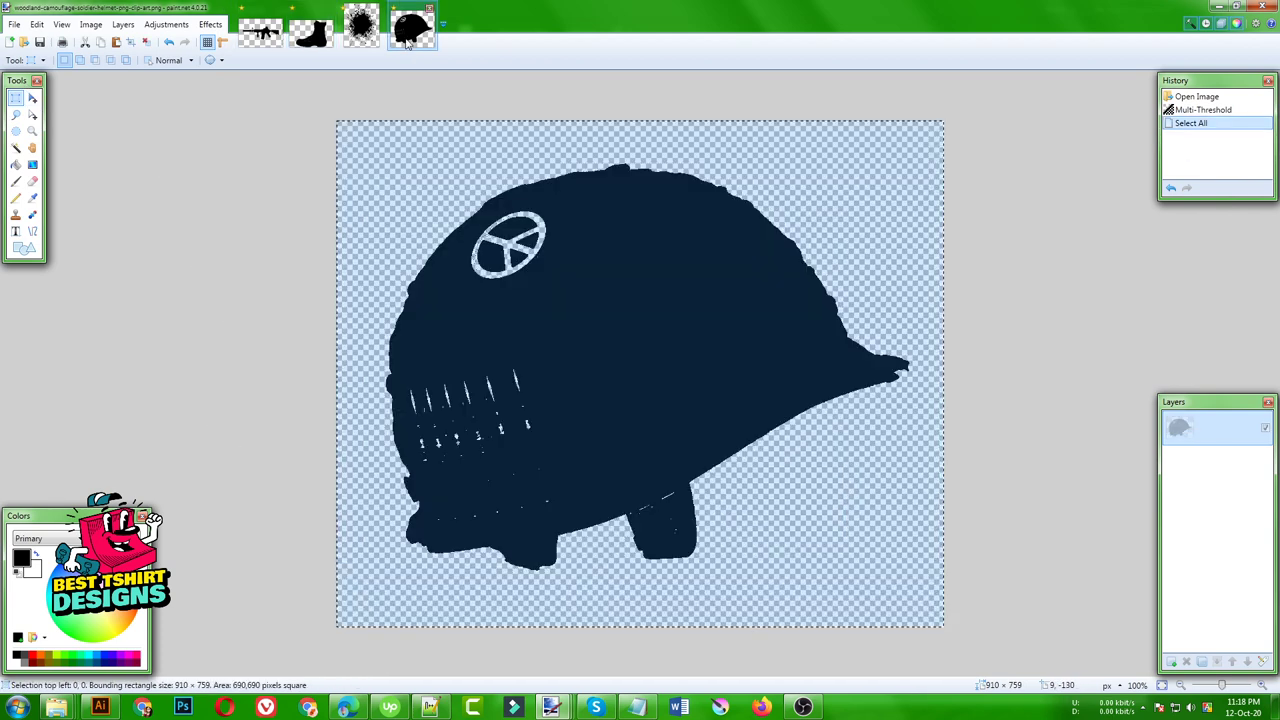
pyautogui.click(297, 180)
# - Open the original woodland camouflage soldier helmet PNG
pyautogui.click(25, 44)
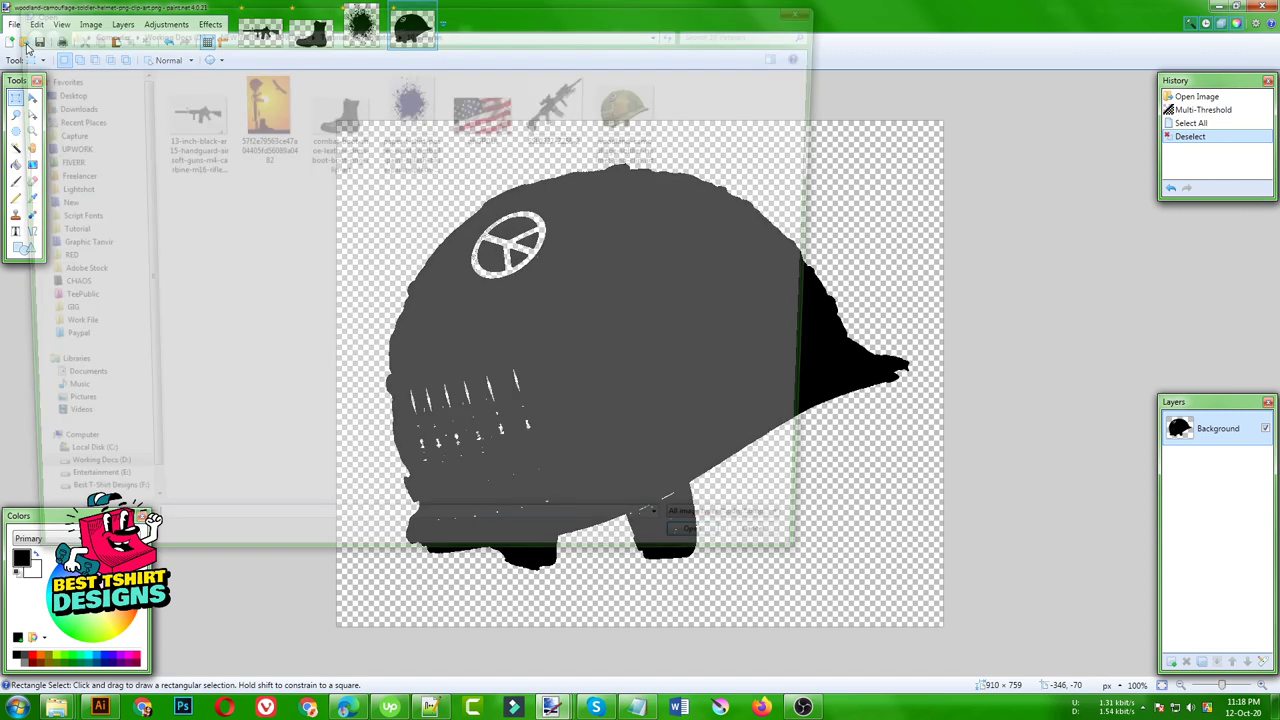
pyautogui.doubleClick(637, 108)
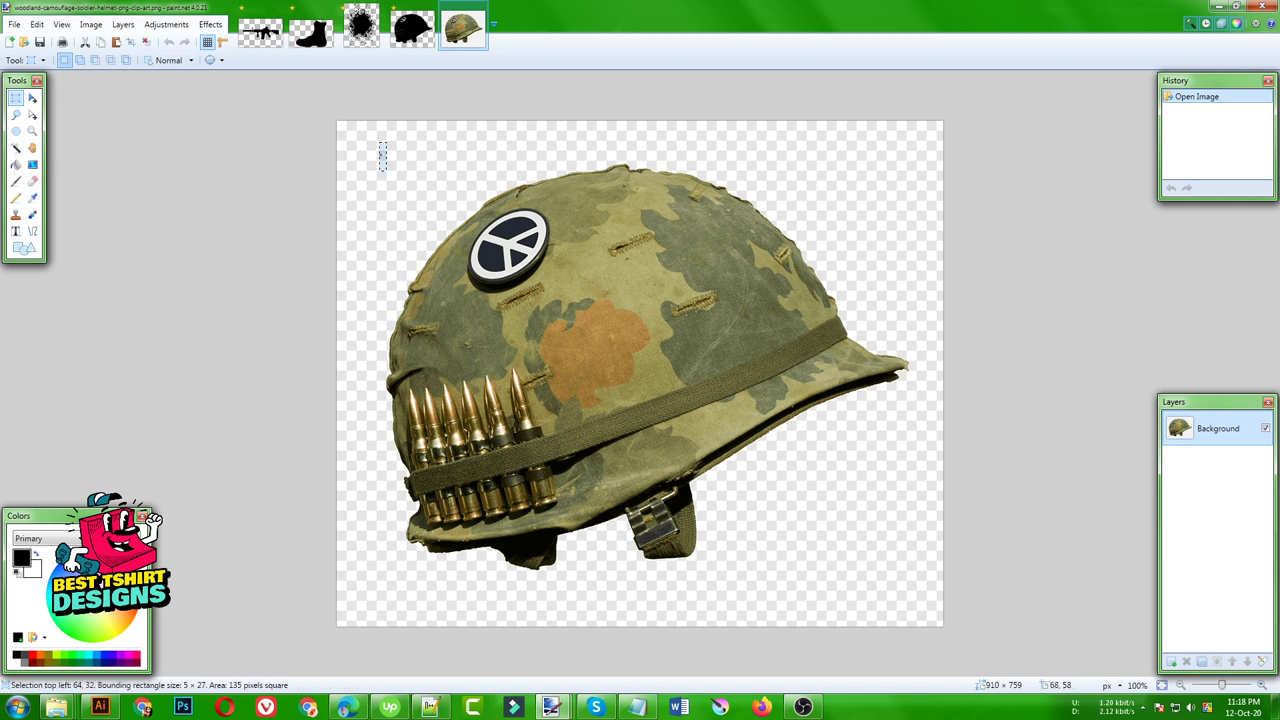
pyautogui.moveTo(379, 142); pyautogui.dragTo(404, 224)
pyautogui.click(432, 189)
pyautogui.moveTo(341, 125); pyautogui.dragTo(408, 222)
pyautogui.click(420, 205)
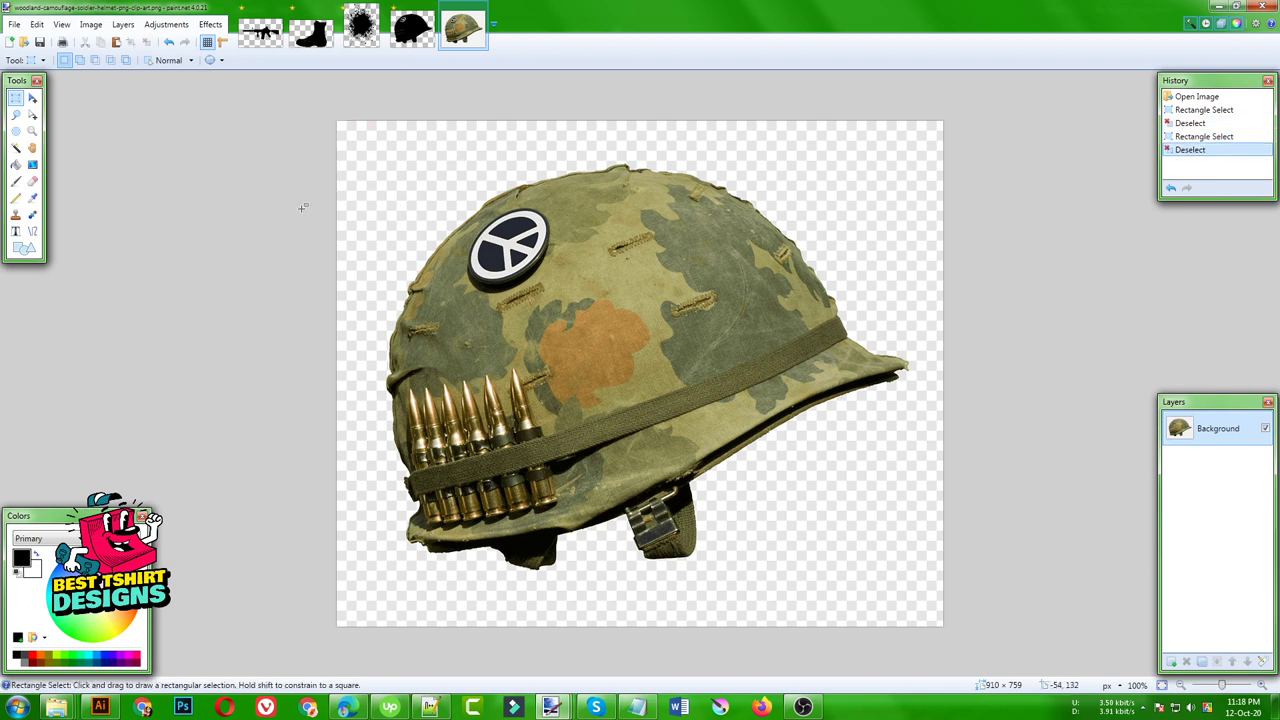
# - Select the background around the camouflage helmet with the Magic Wand and erase it
pyautogui.click(17, 149)
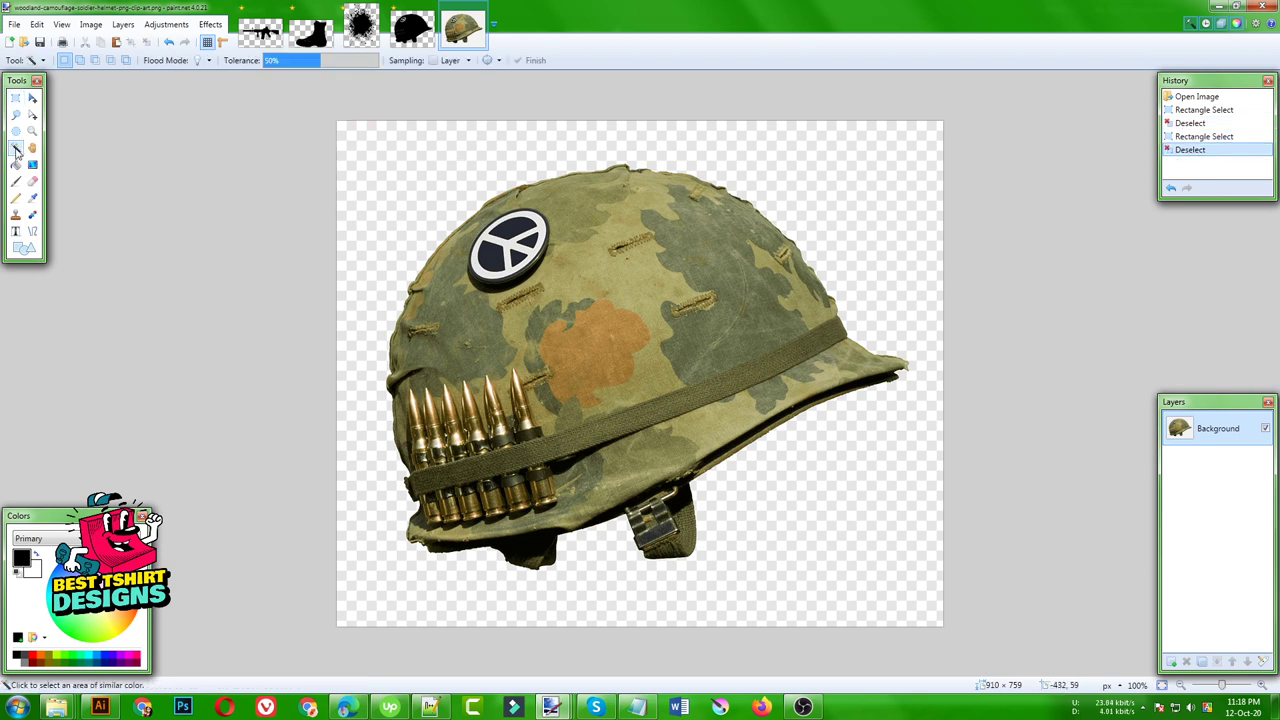
pyautogui.click(409, 200)
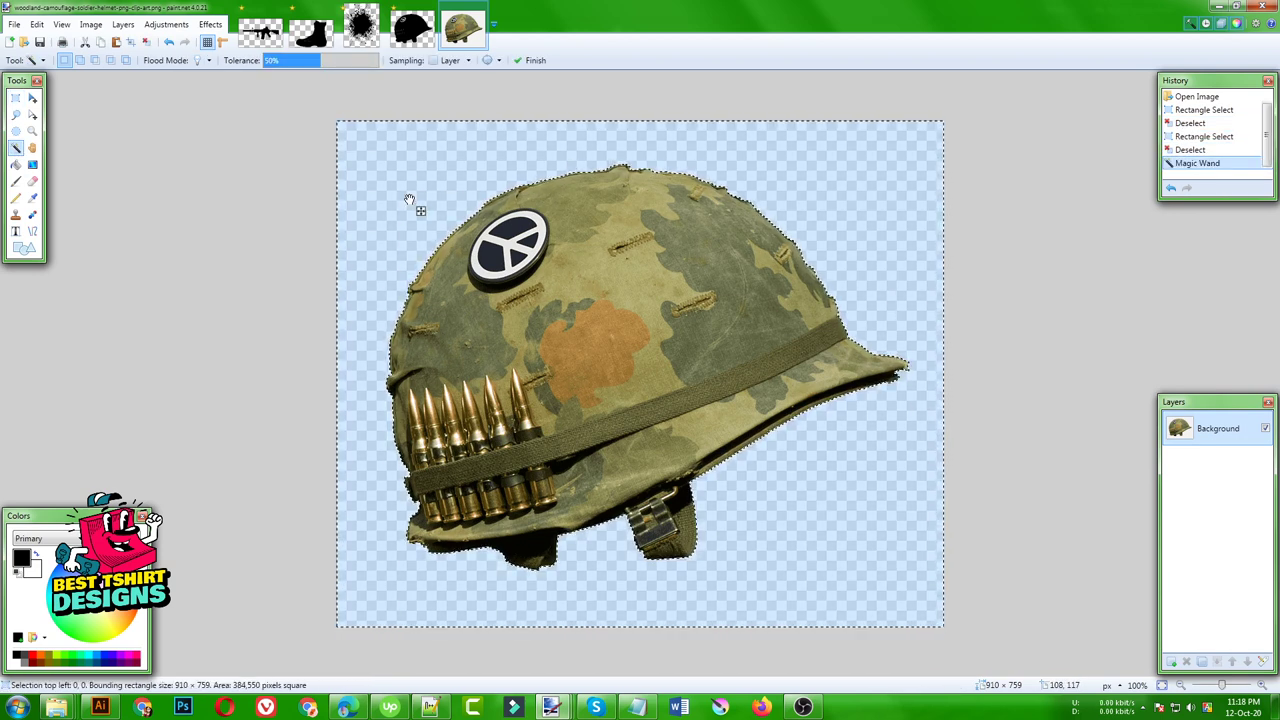
pyautogui.press('Delete')
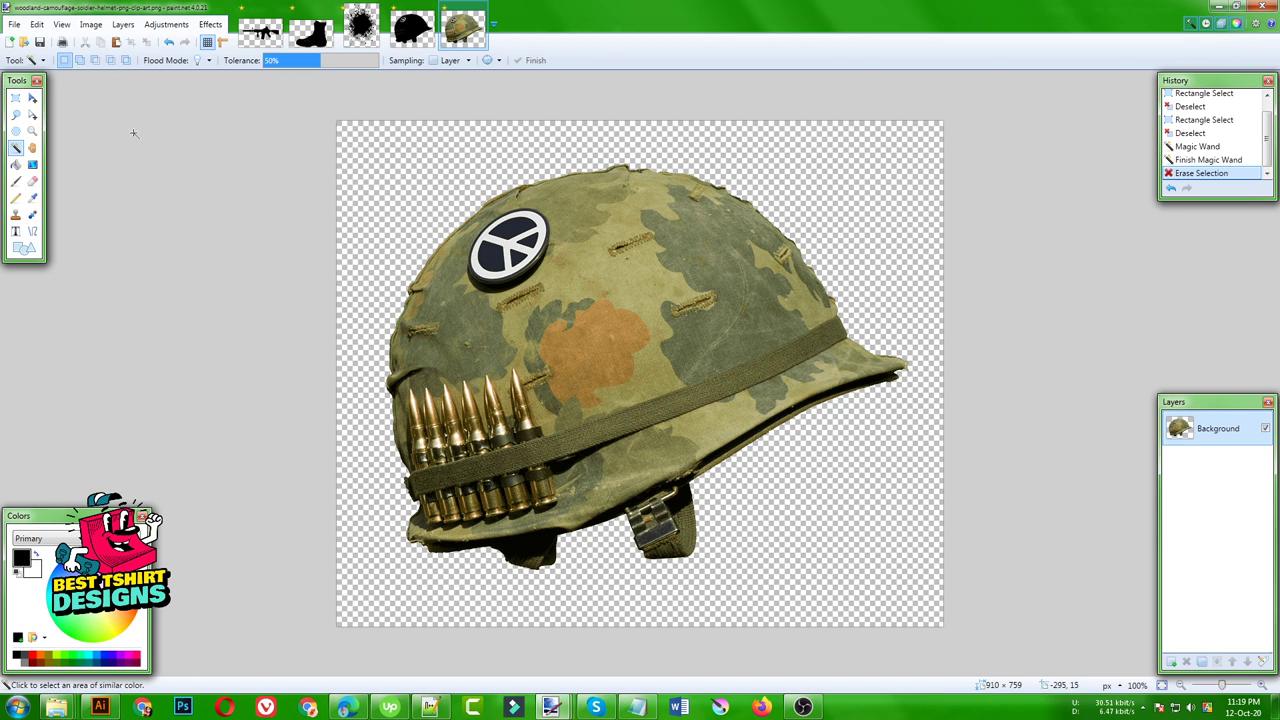
# - Turn the camouflage helmet into a black silhouette with Multi-Threshold, keeping white detail in the peace badge and bullets
pyautogui.click(210, 25)
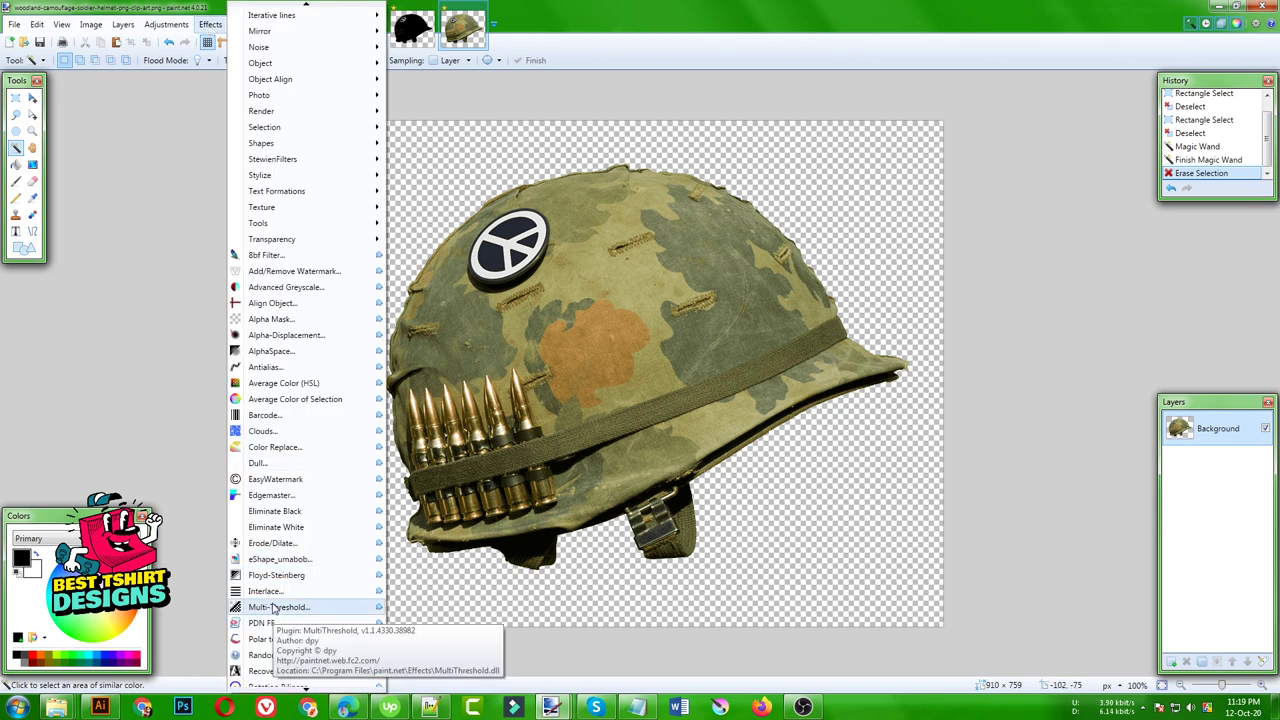
pyautogui.click(274, 608)
pyautogui.moveTo(651, 281); pyautogui.dragTo(187, 249)
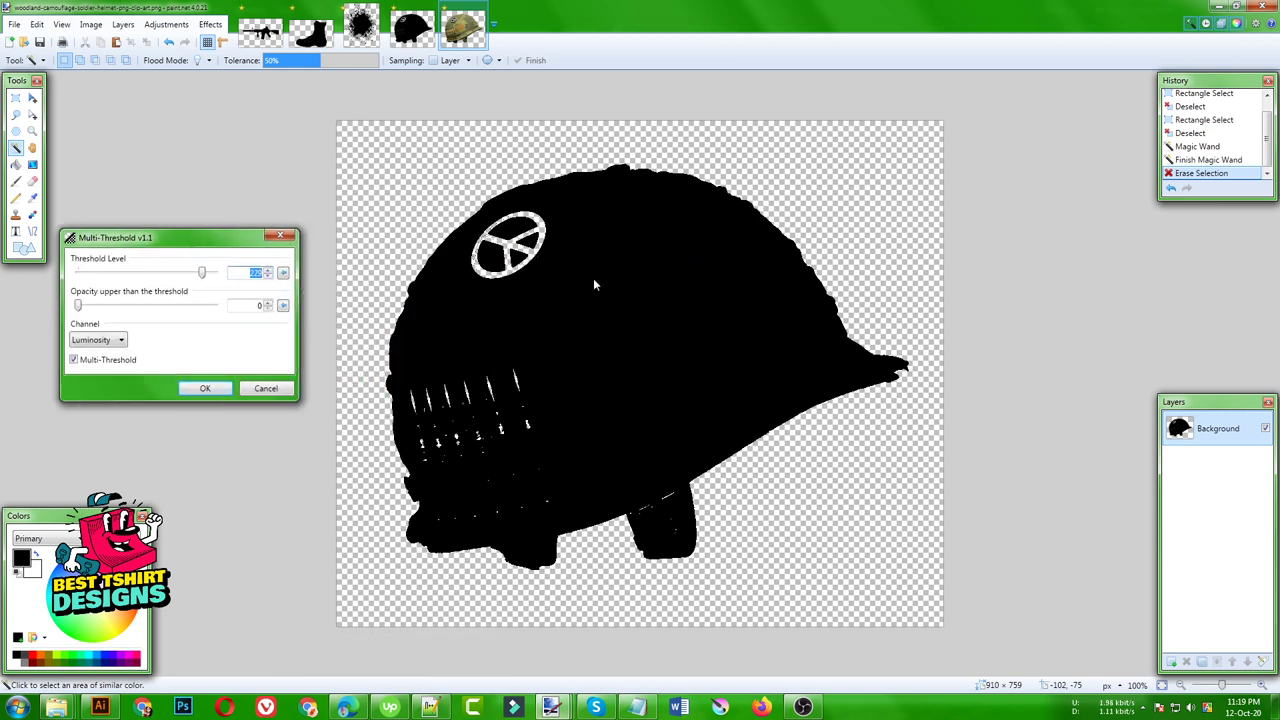
pyautogui.moveTo(204, 276)
pyautogui.mouseDown()
pyautogui.moveTo(100, 286)
pyautogui.moveTo(223, 291)
pyautogui.mouseUp()
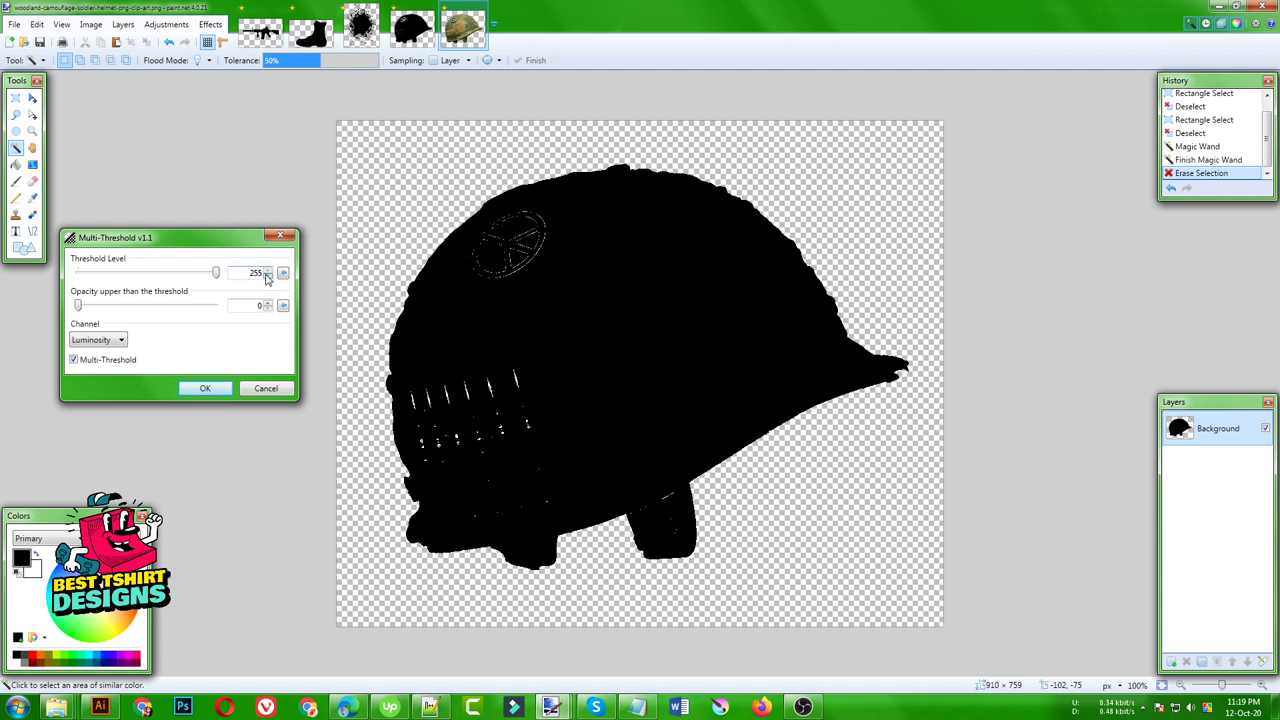
pyautogui.moveTo(216, 278); pyautogui.dragTo(194, 282)
pyautogui.click(222, 389)
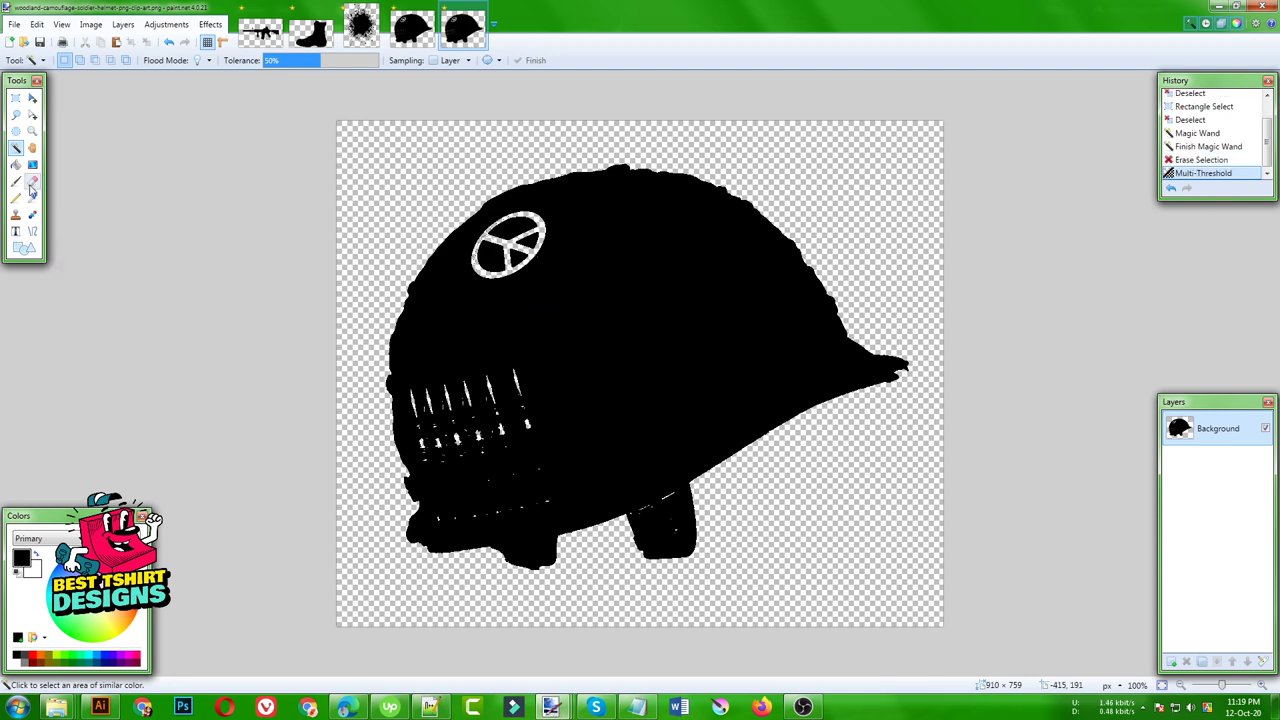
# - Fill the notch at the tip of the helmet's brim with black using the Paintbrush at width 8
pyautogui.click(15, 181)
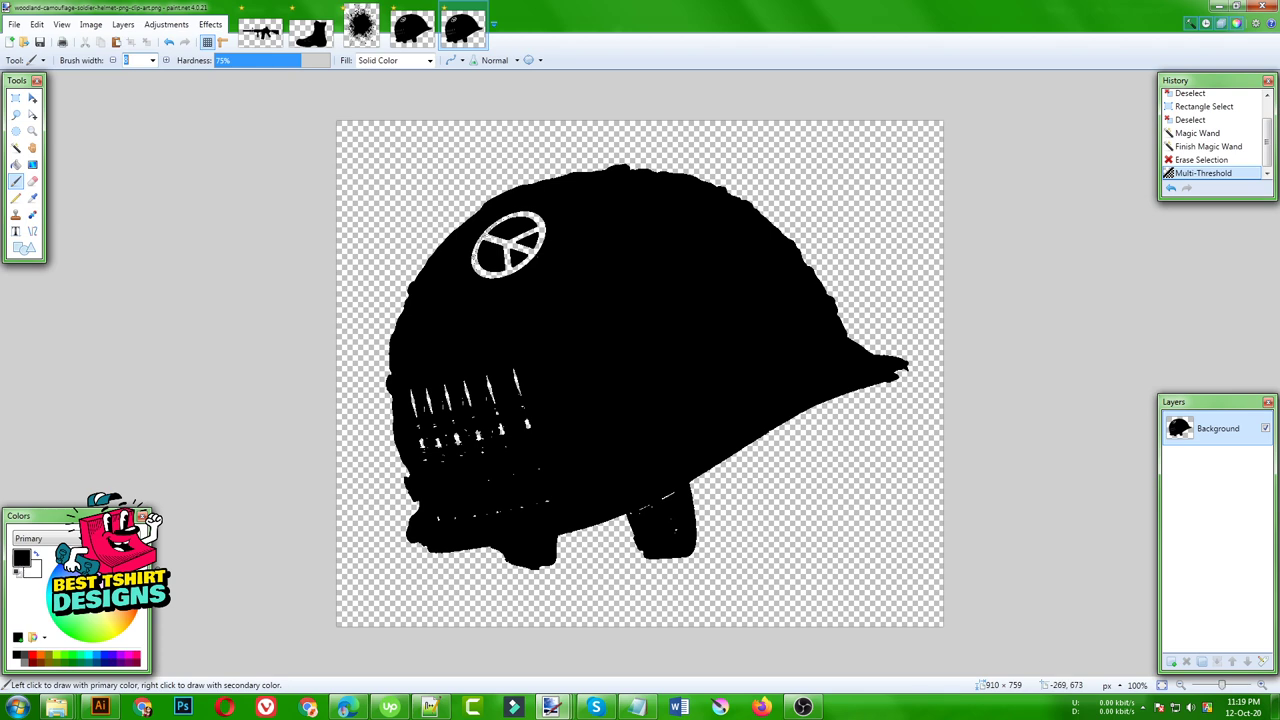
pyautogui.scroll(3, 921, 362)
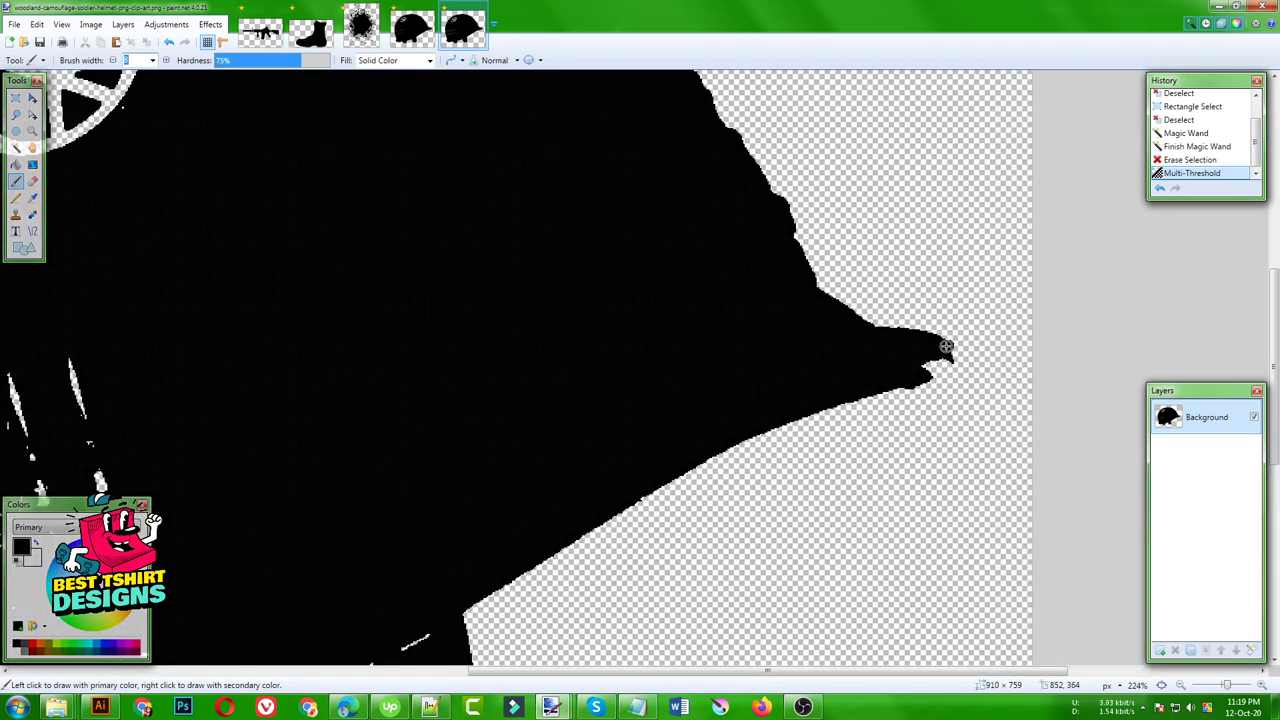
pyautogui.moveTo(951, 352)
pyautogui.mouseDown()
pyautogui.moveTo(918, 374)
pyautogui.moveTo(938, 362)
pyautogui.mouseUp()
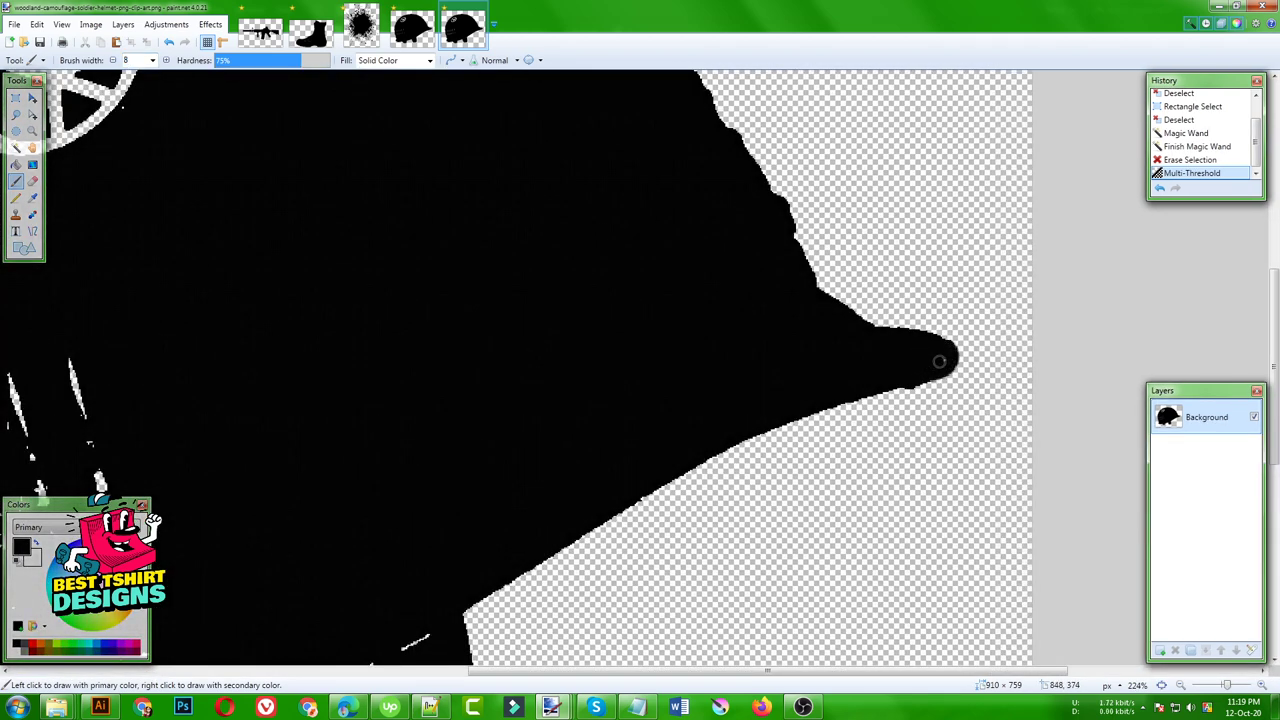
pyautogui.scroll(-4, 940, 357)
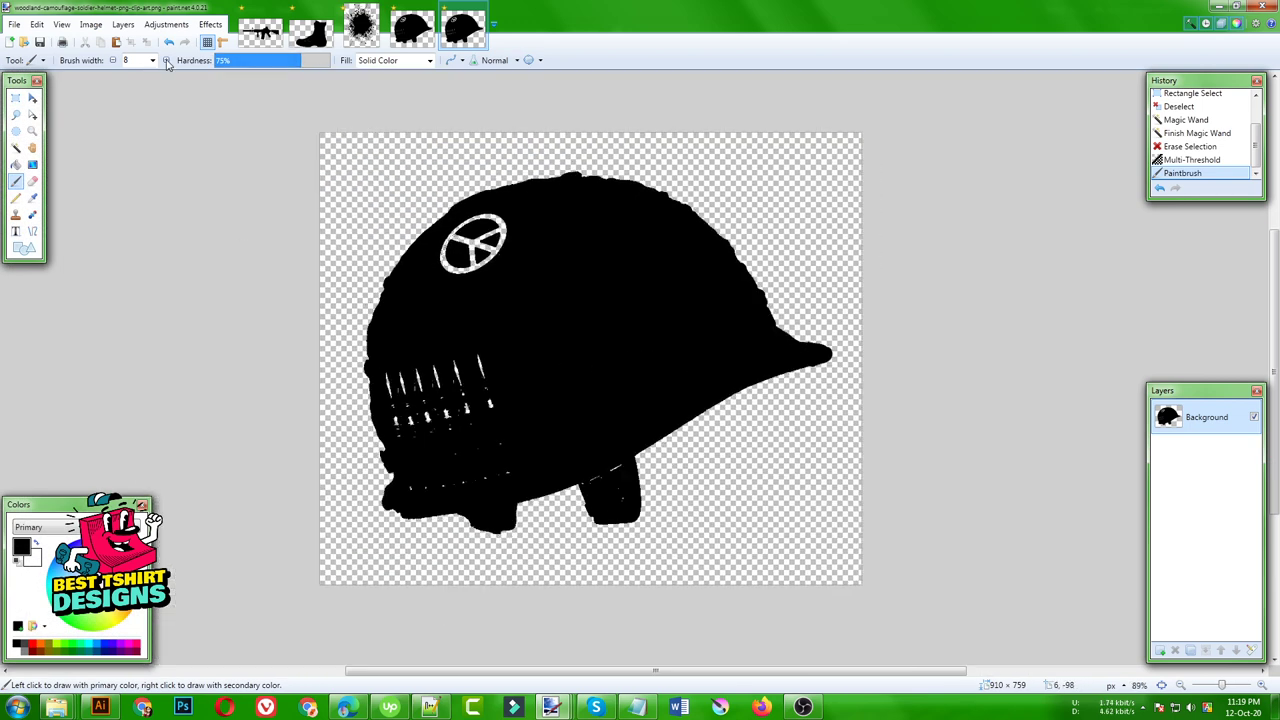
# - Open the original combat boot PNG
pyautogui.click(26, 44)
pyautogui.doubleClick(349, 118)
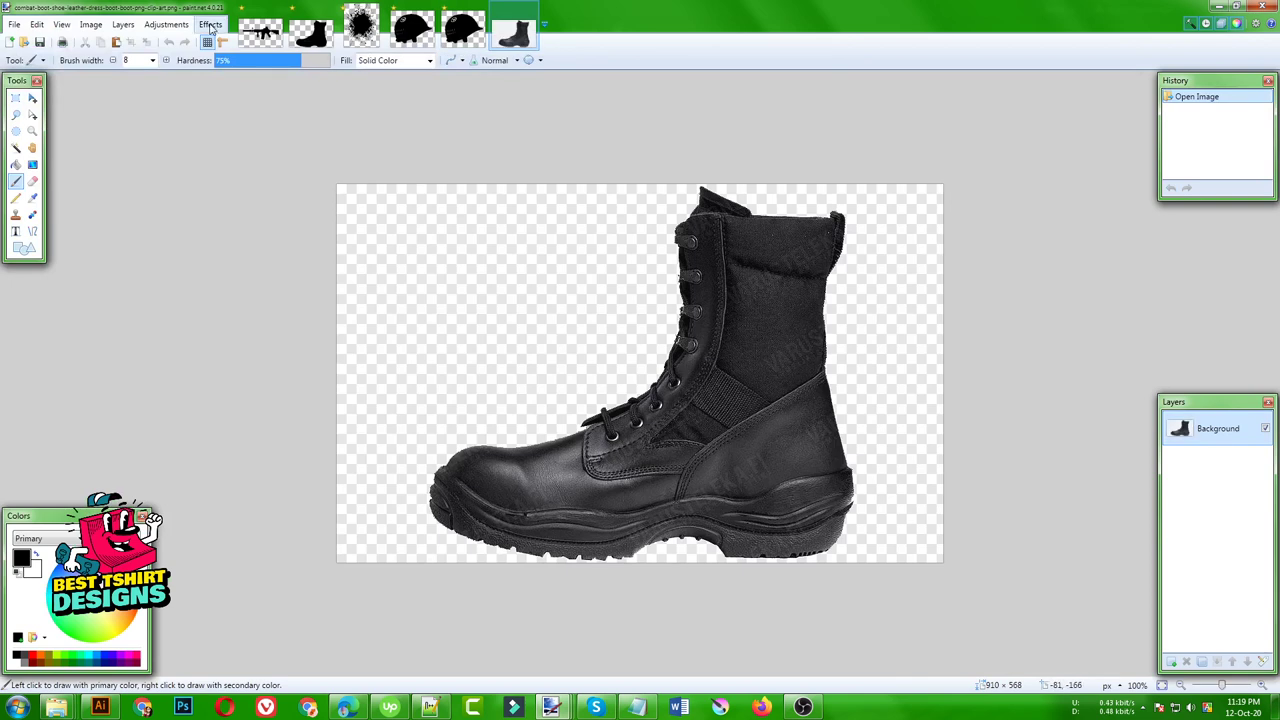
pyautogui.click(210, 24)
pyautogui.click(301, 607)
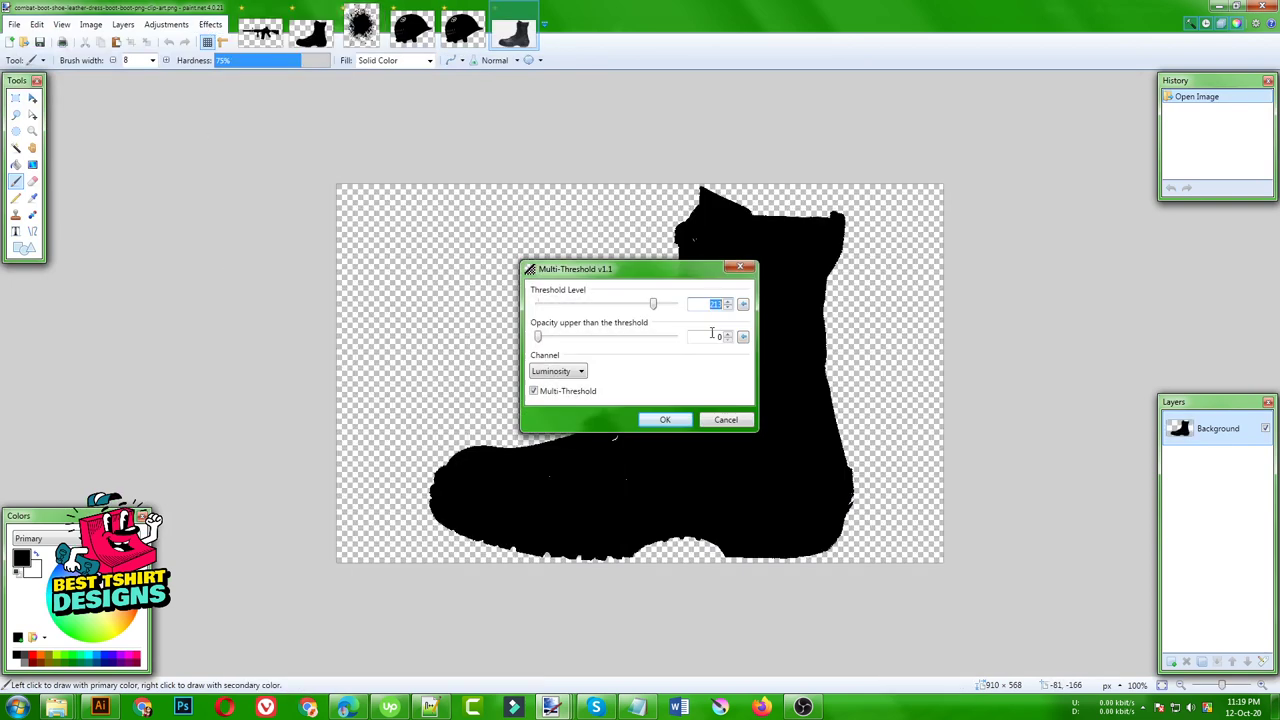
pyautogui.moveTo(679, 273); pyautogui.dragTo(365, 315)
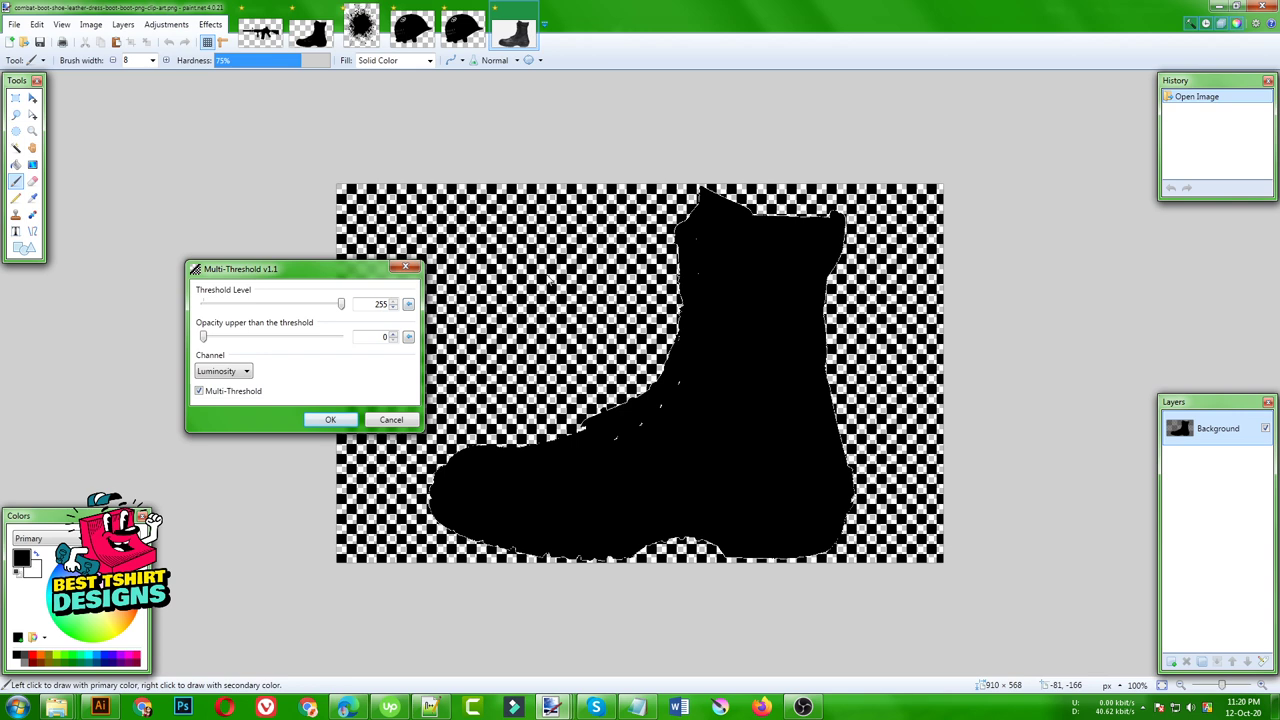
pyautogui.click(405, 420)
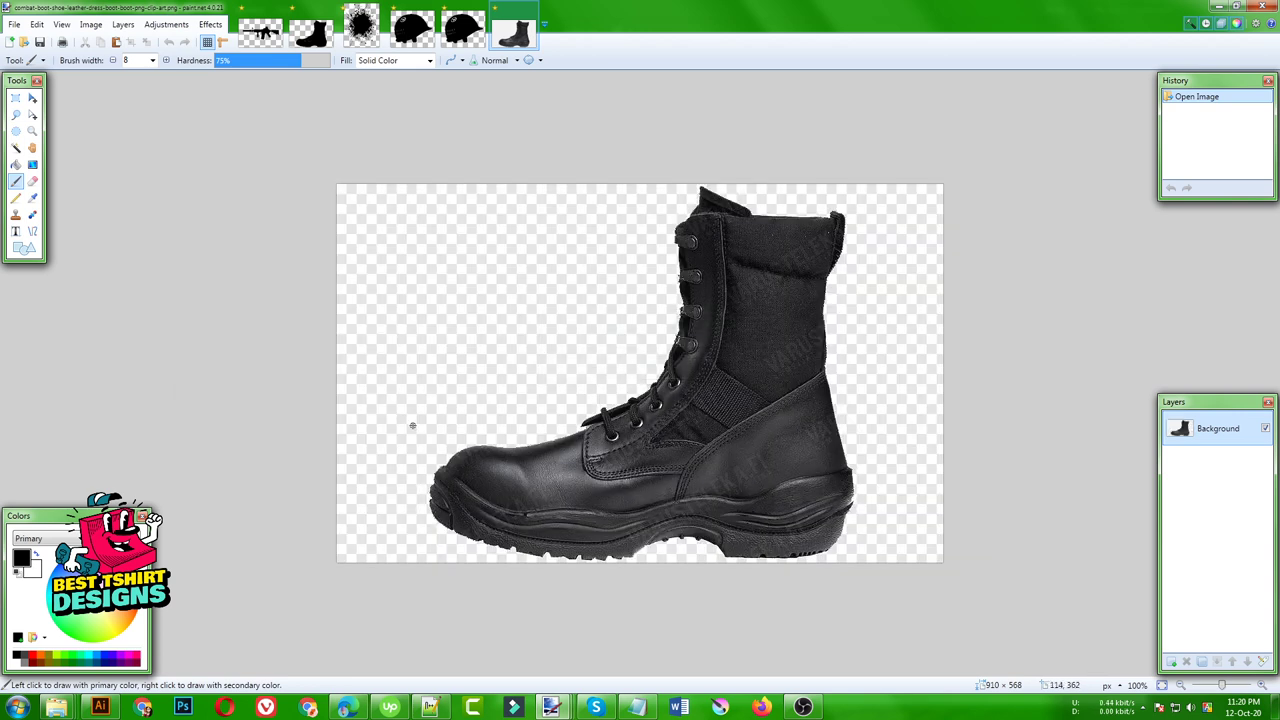
# - Select the background around the combat boot with the Magic Wand and erase it
pyautogui.click(16, 148)
pyautogui.click(461, 290)
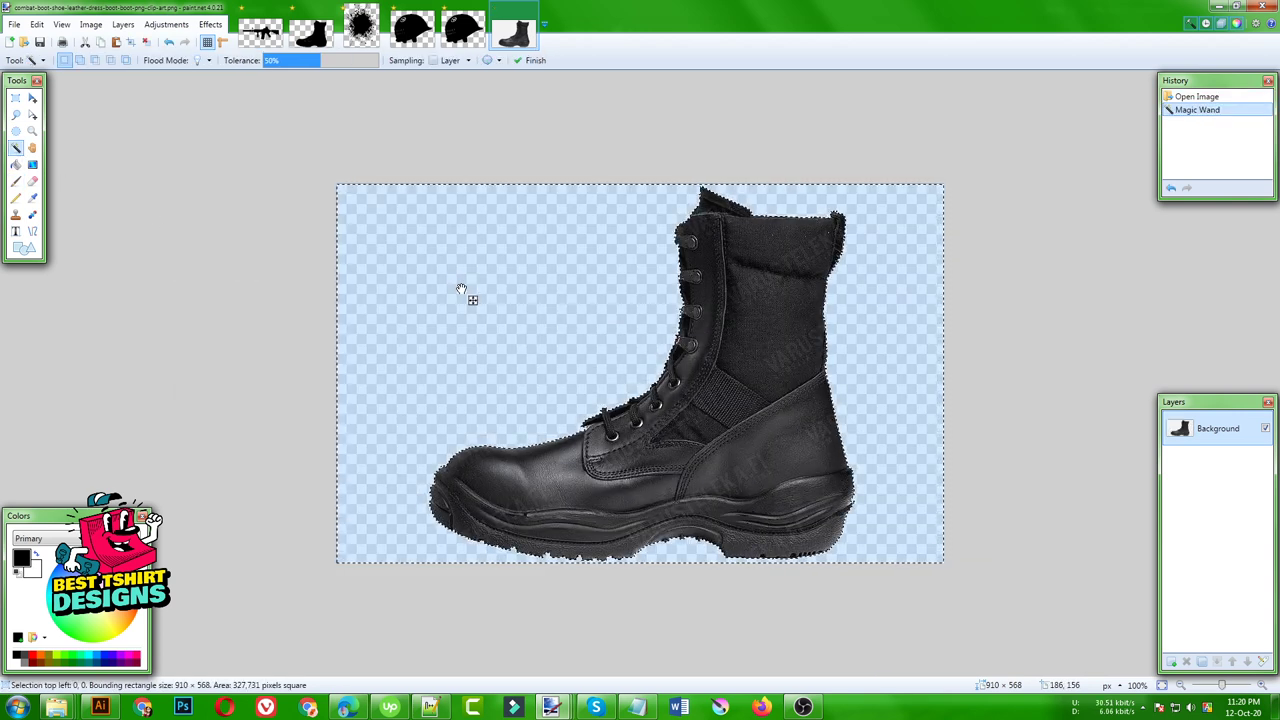
pyautogui.press('Delete')
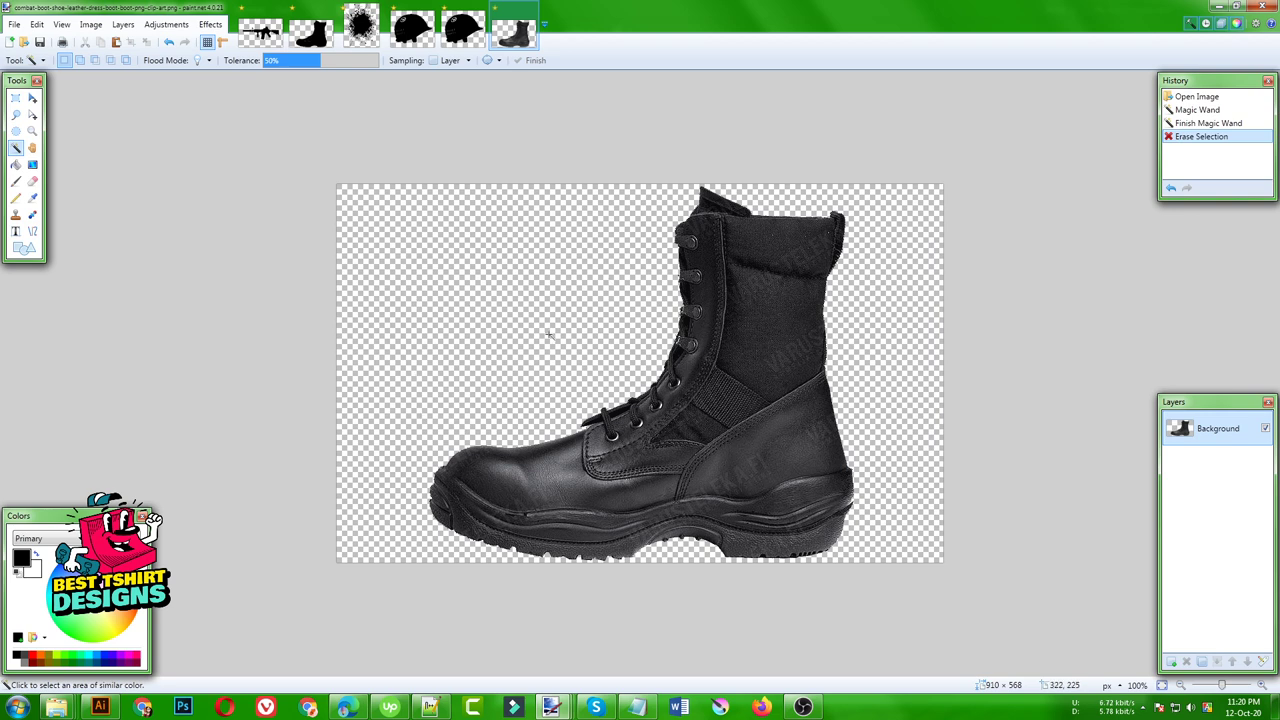
# - Turn the combat boot into a solid black silhouette with Multi-Threshold at level 255
pyautogui.click(210, 24)
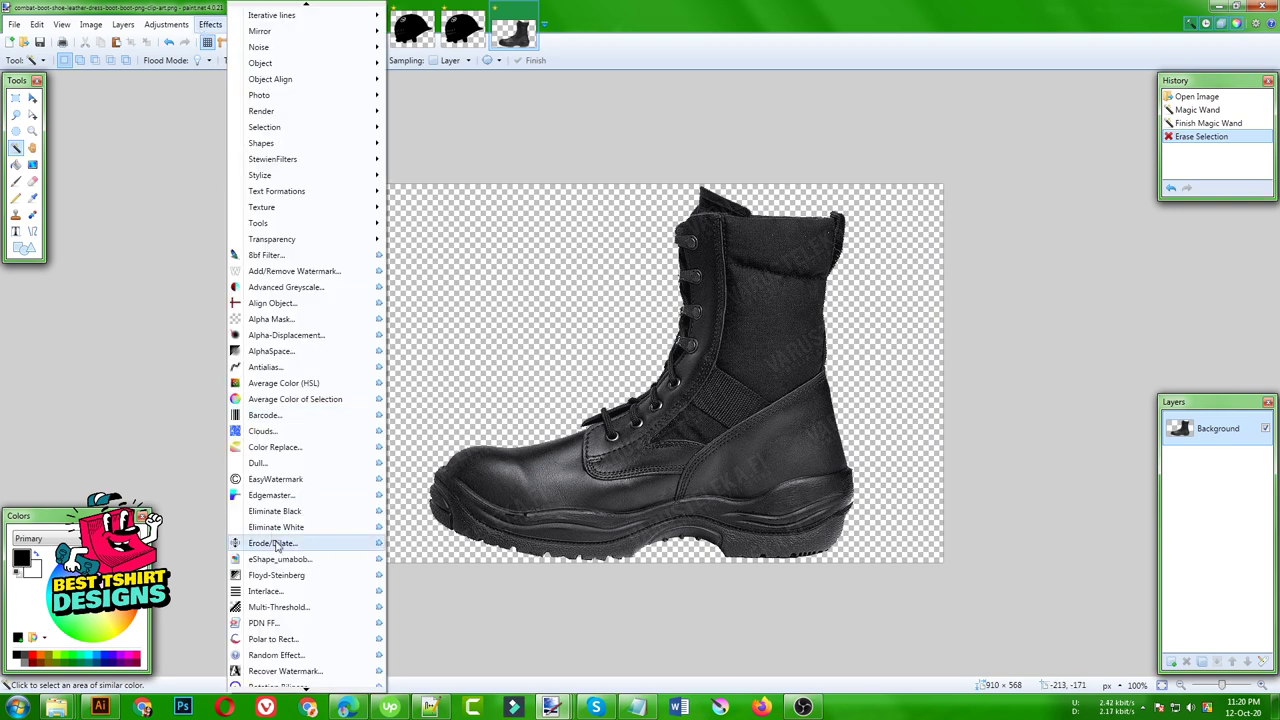
pyautogui.click(285, 608)
pyautogui.moveTo(625, 263); pyautogui.dragTo(430, 297)
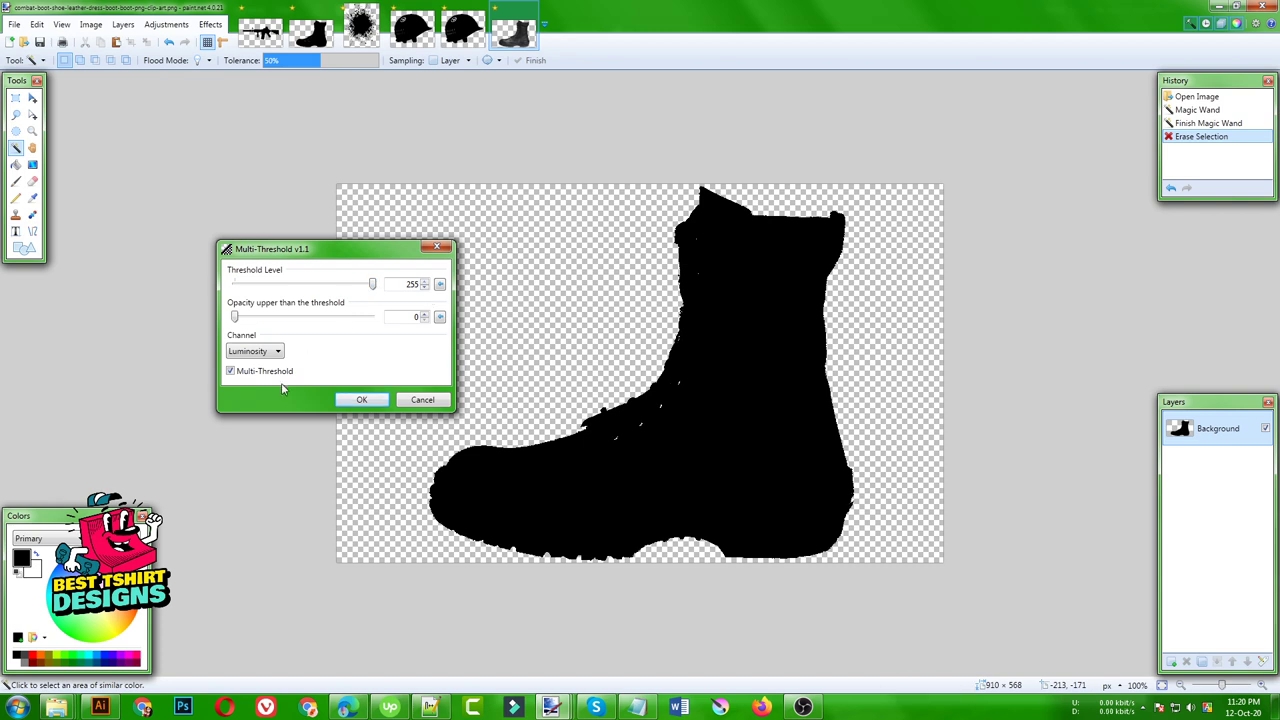
pyautogui.click(363, 400)
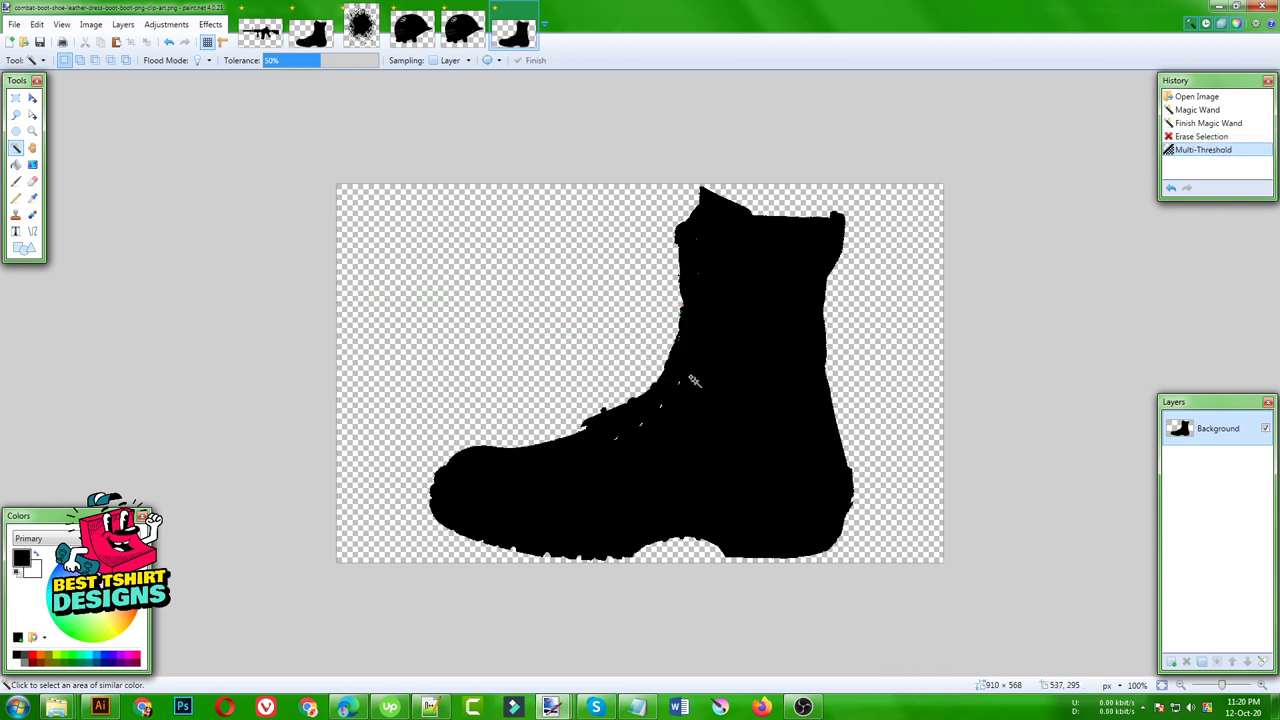
# - Copy the whole new helmet silhouette, paste it into the Untitled-5 document in Illustrator and place it below the boot, beside the word veteran
pyautogui.hotkey('ctrl', 'a')
pyautogui.click(462, 30)
pyautogui.hotkey('ctrl', 'a')
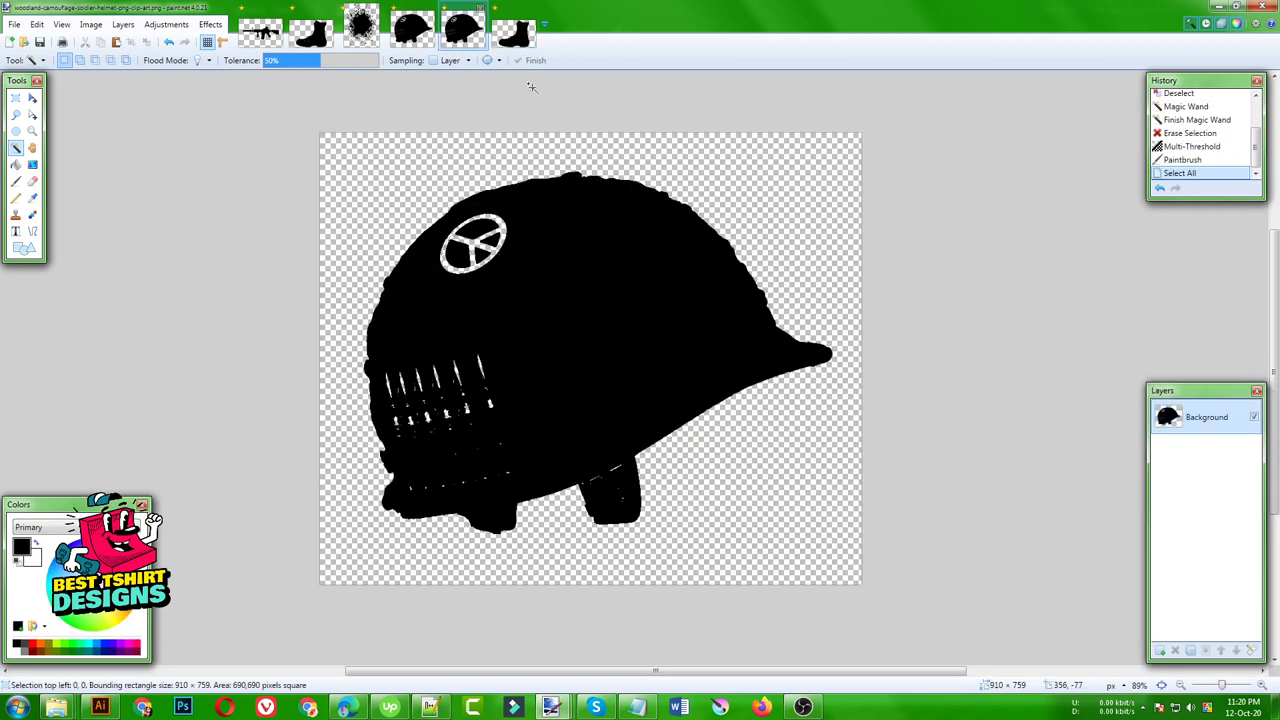
pyautogui.click(99, 707)
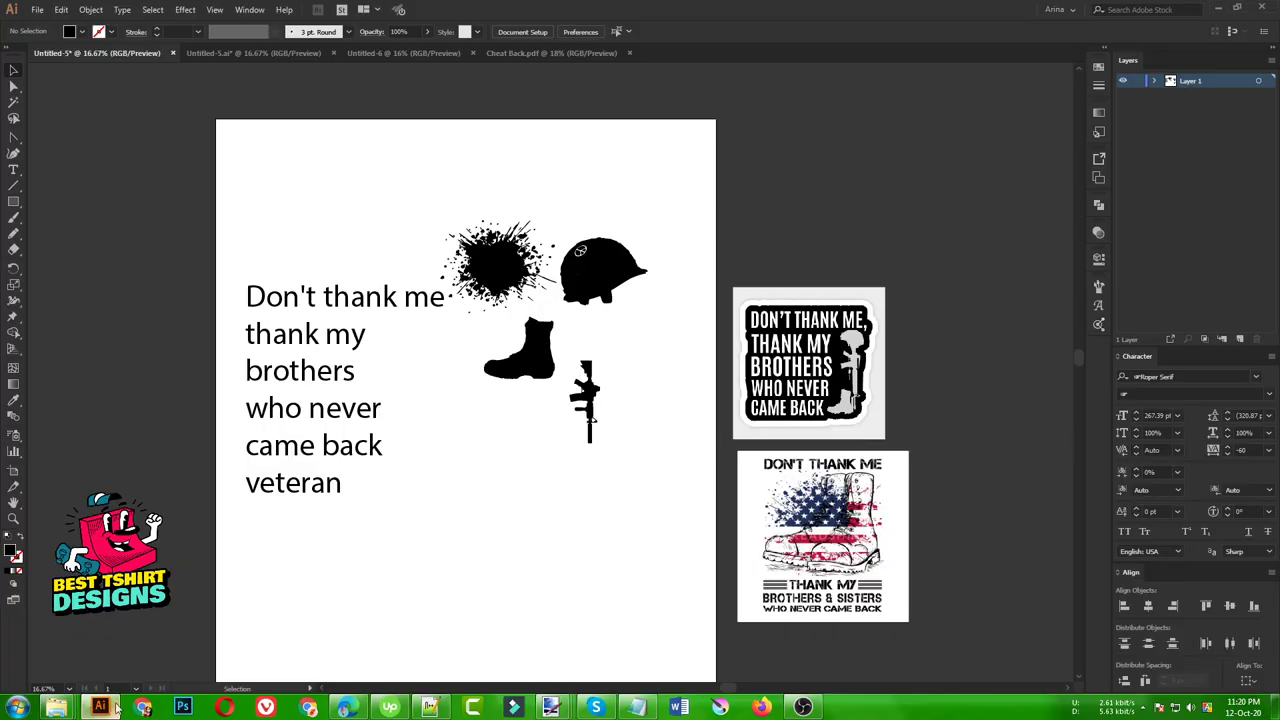
pyautogui.hotkey('ctrl', 'v')
pyautogui.moveTo(573, 371); pyautogui.dragTo(490, 510)
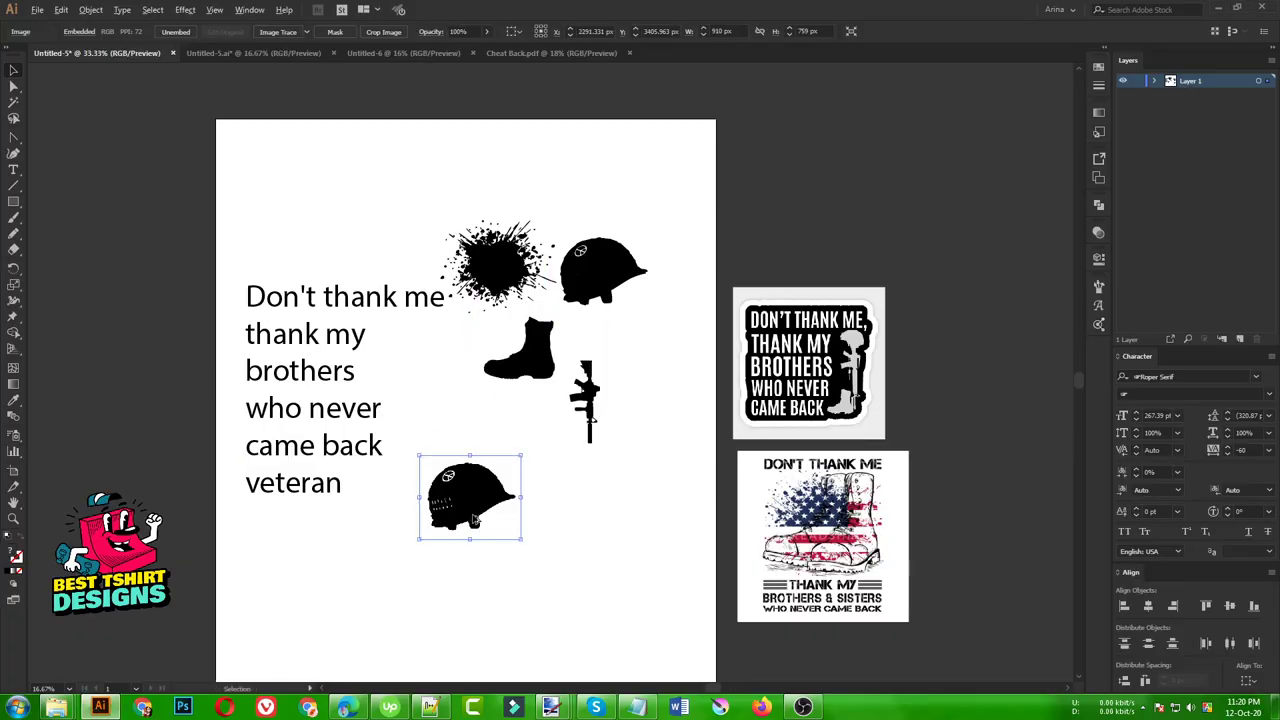
# - Trace the pasted helmet with the Silhouettes preset, adjust the trace settings and expand it into vector paths
pyautogui.hotkey('ctrl', '=')
pyautogui.click(307, 31)
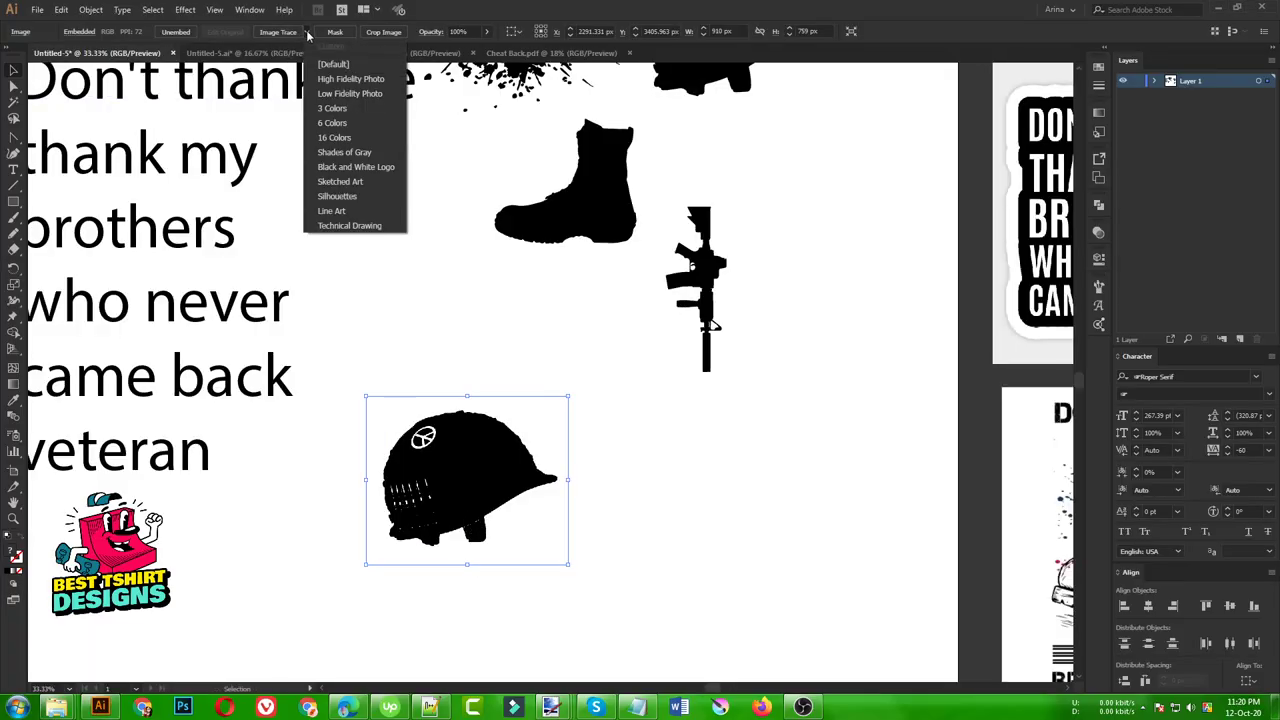
pyautogui.click(343, 203)
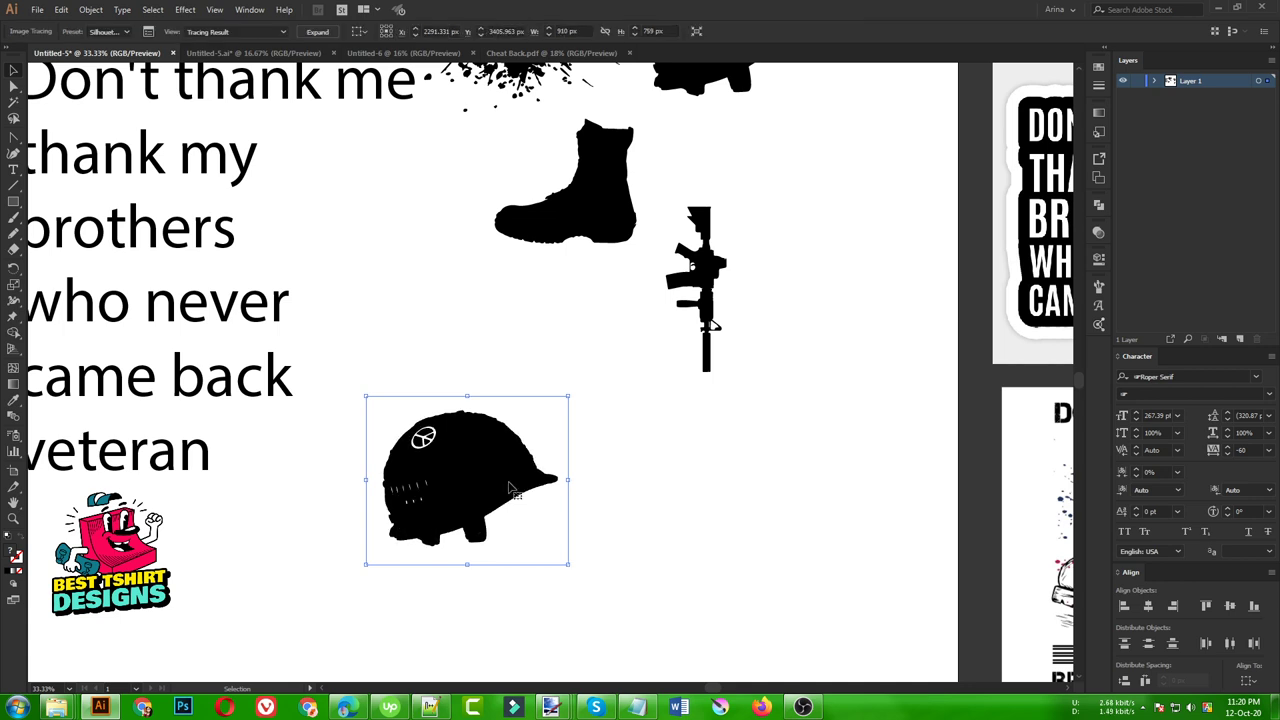
pyautogui.click(149, 32)
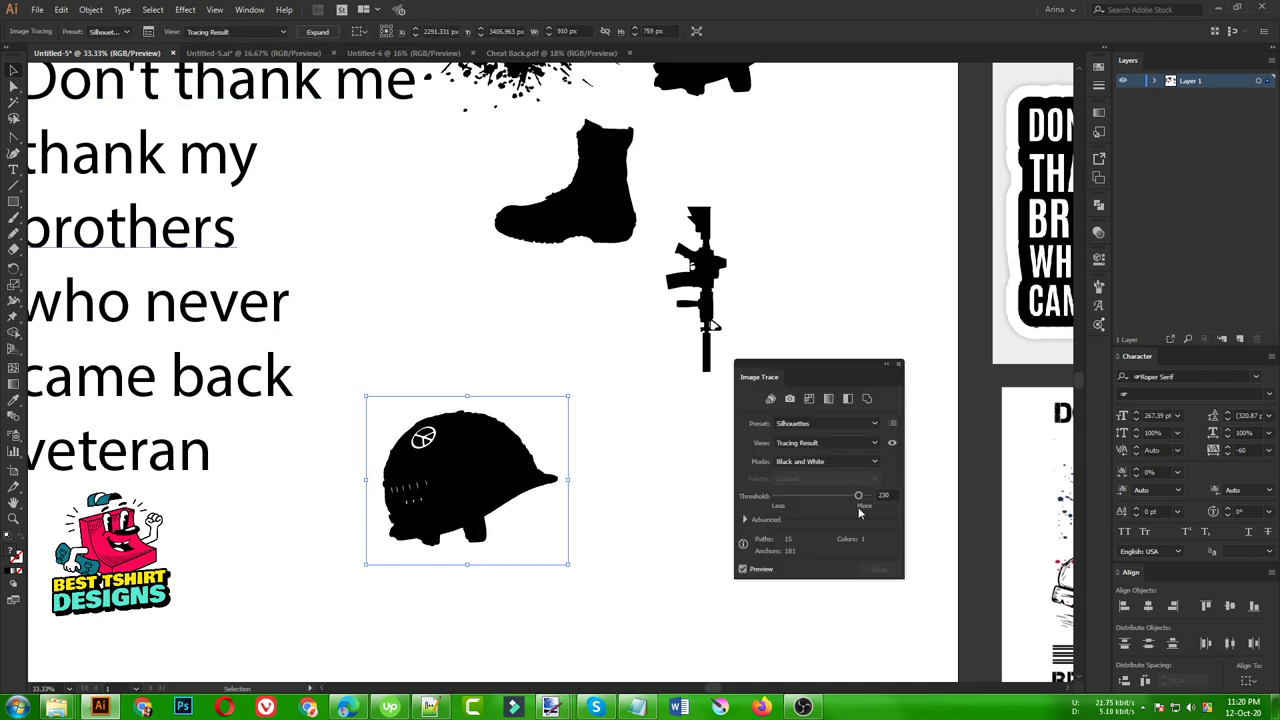
pyautogui.click(899, 365)
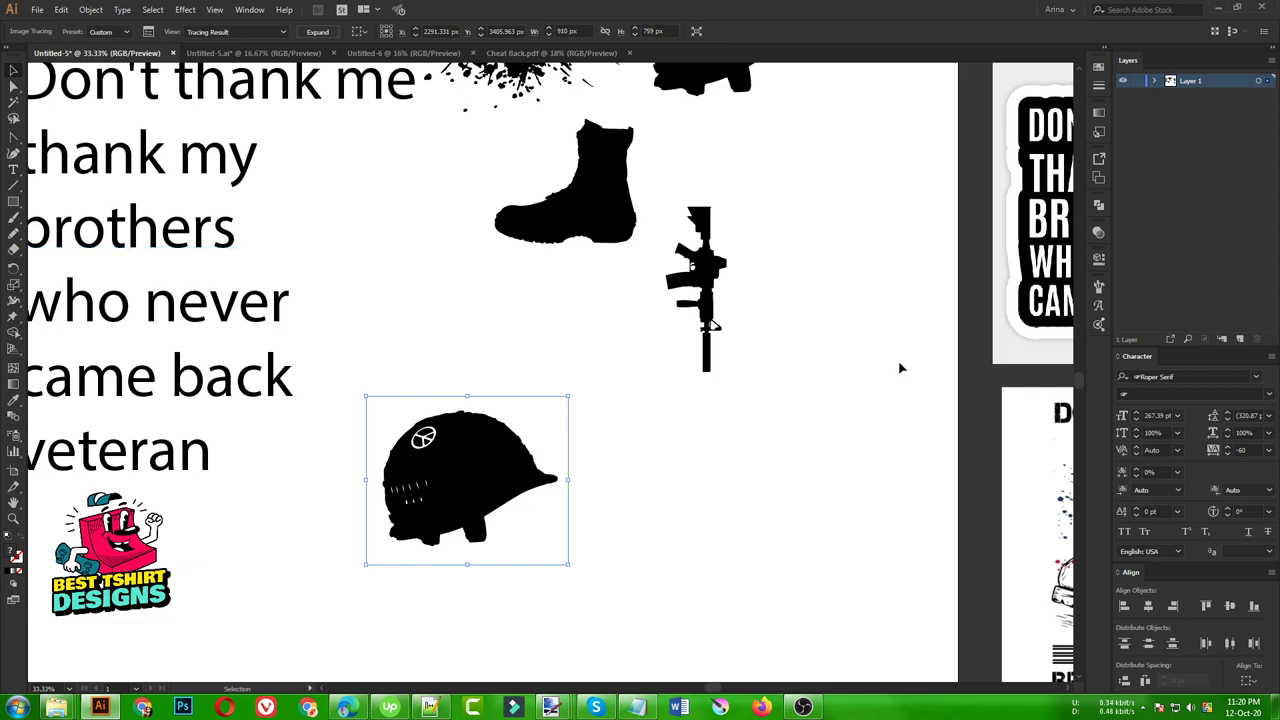
pyautogui.click(317, 32)
pyautogui.scroll(-1, 380, 394)
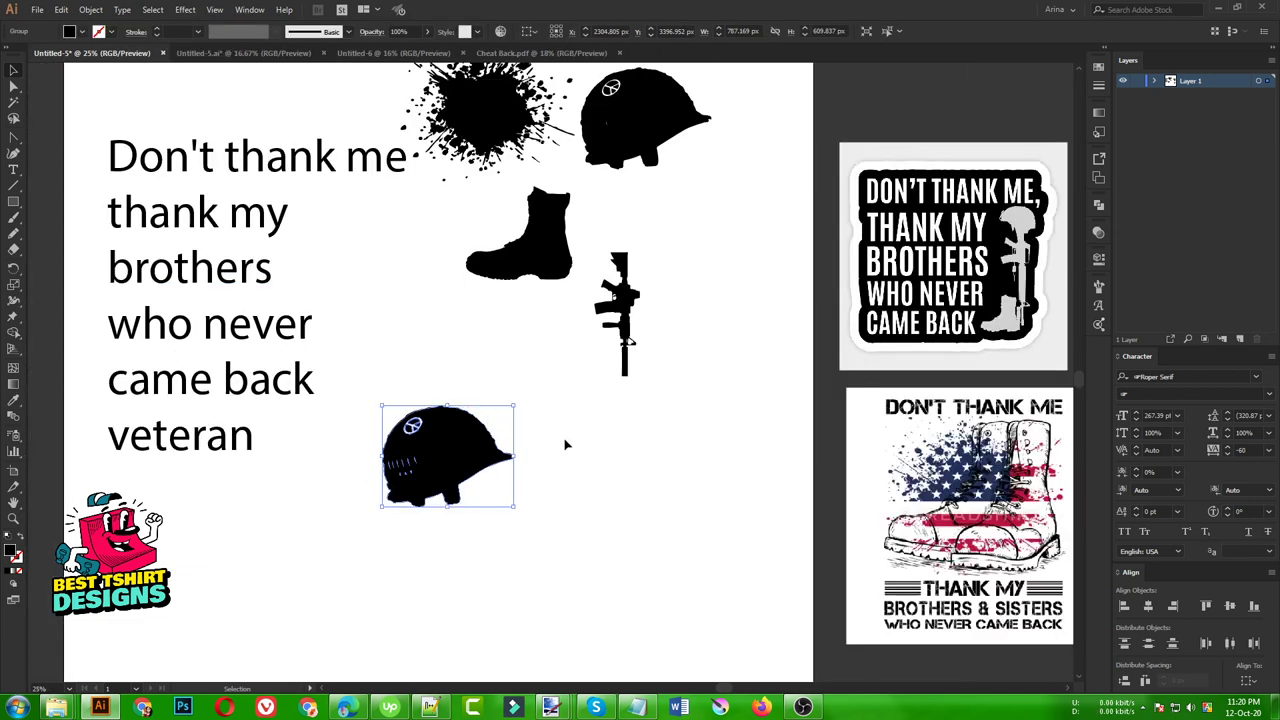
pyautogui.click(614, 440)
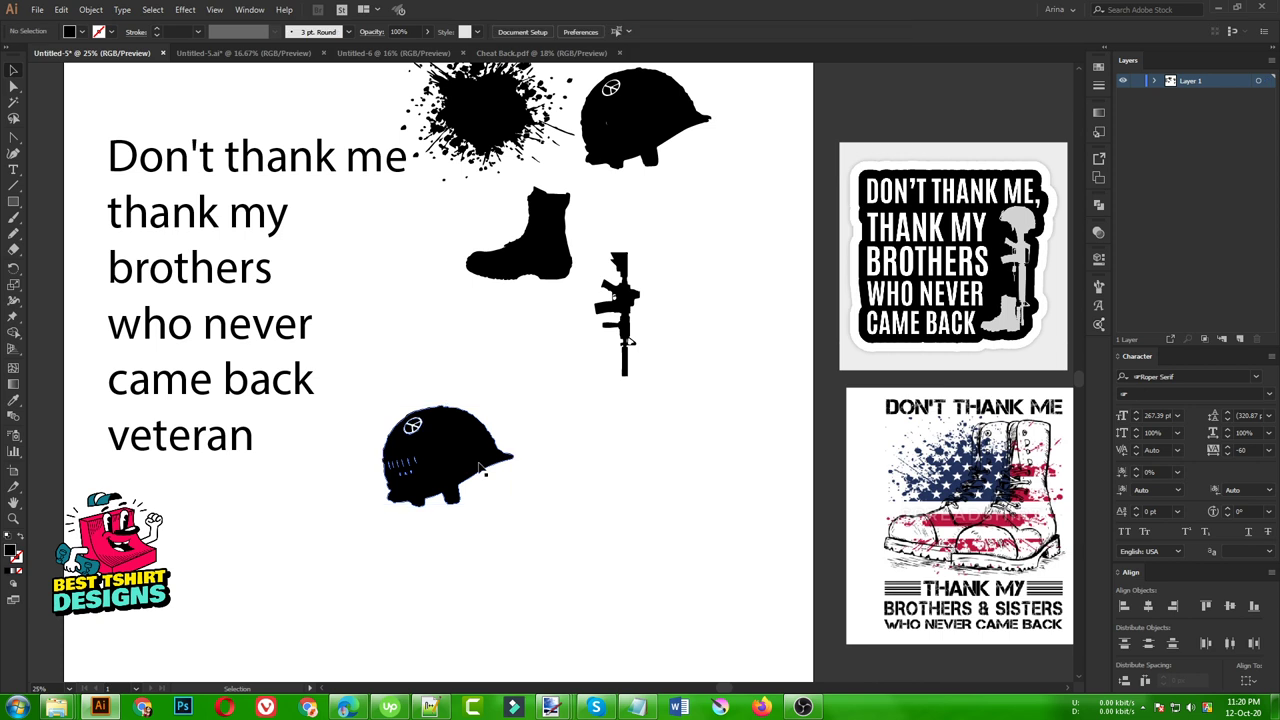
# - Delete the older helmet silhouette beside the ink splatter
pyautogui.scroll(1, 477, 465)
pyautogui.scroll(-1, 477, 465)
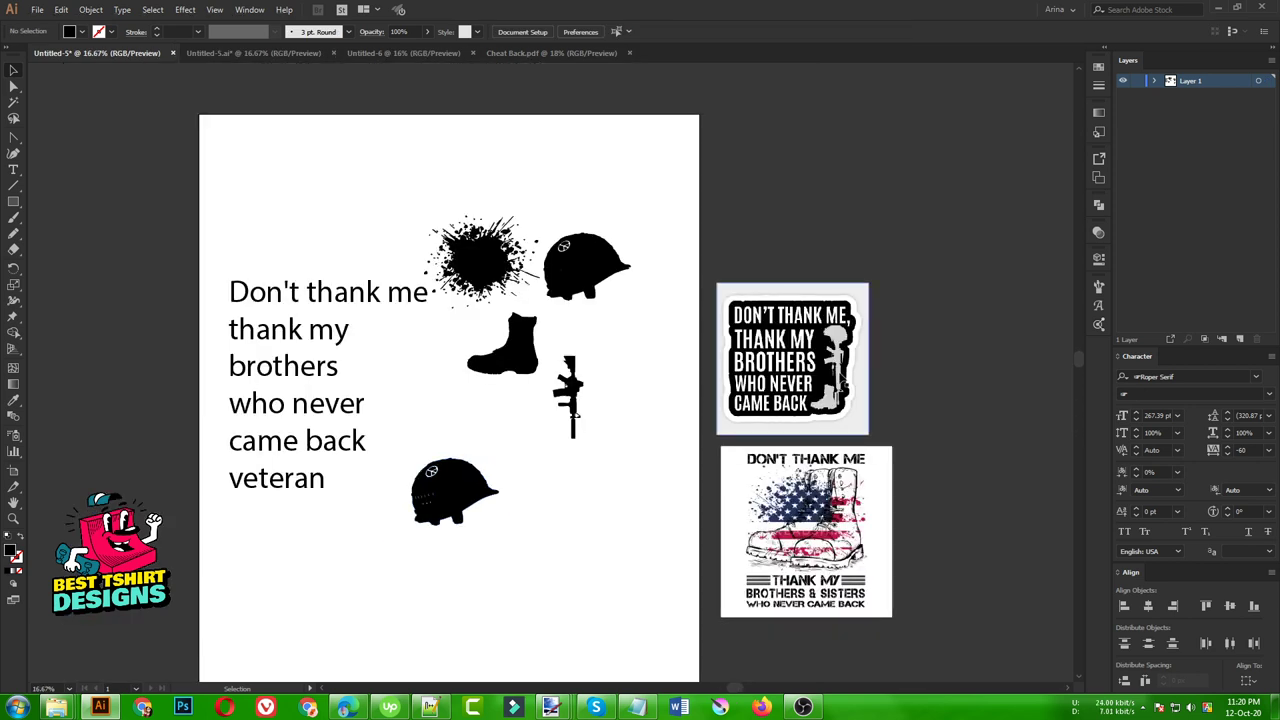
pyautogui.click(557, 285)
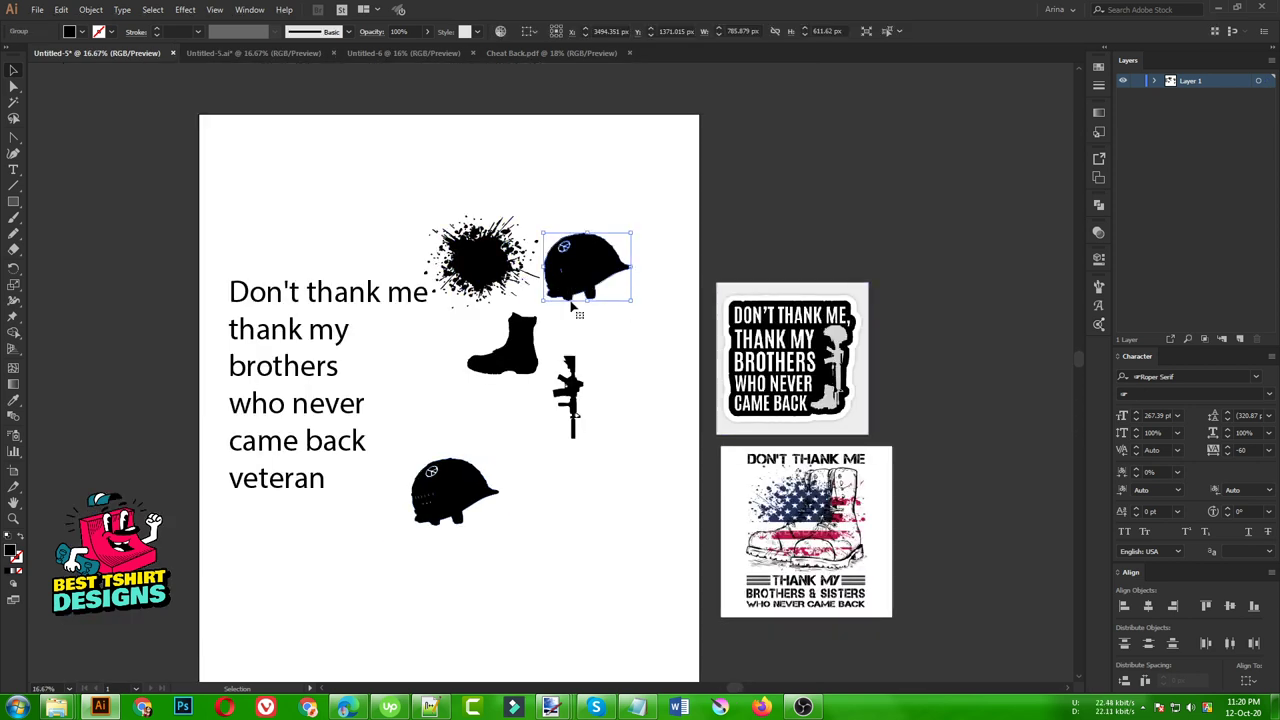
pyautogui.press('Delete')
# - Move the boot and the upright rifle down beside the new helmet silhouette
pyautogui.moveTo(527, 359); pyautogui.dragTo(567, 553)
pyautogui.moveTo(578, 402); pyautogui.dragTo(603, 466)
pyautogui.hotkey('ctrl', 'z')
pyautogui.moveTo(568, 403); pyautogui.dragTo(582, 560)
pyautogui.scroll(3, 590, 578)
pyautogui.moveTo(546, 521); pyautogui.dragTo(669, 504)
pyautogui.click(766, 550)
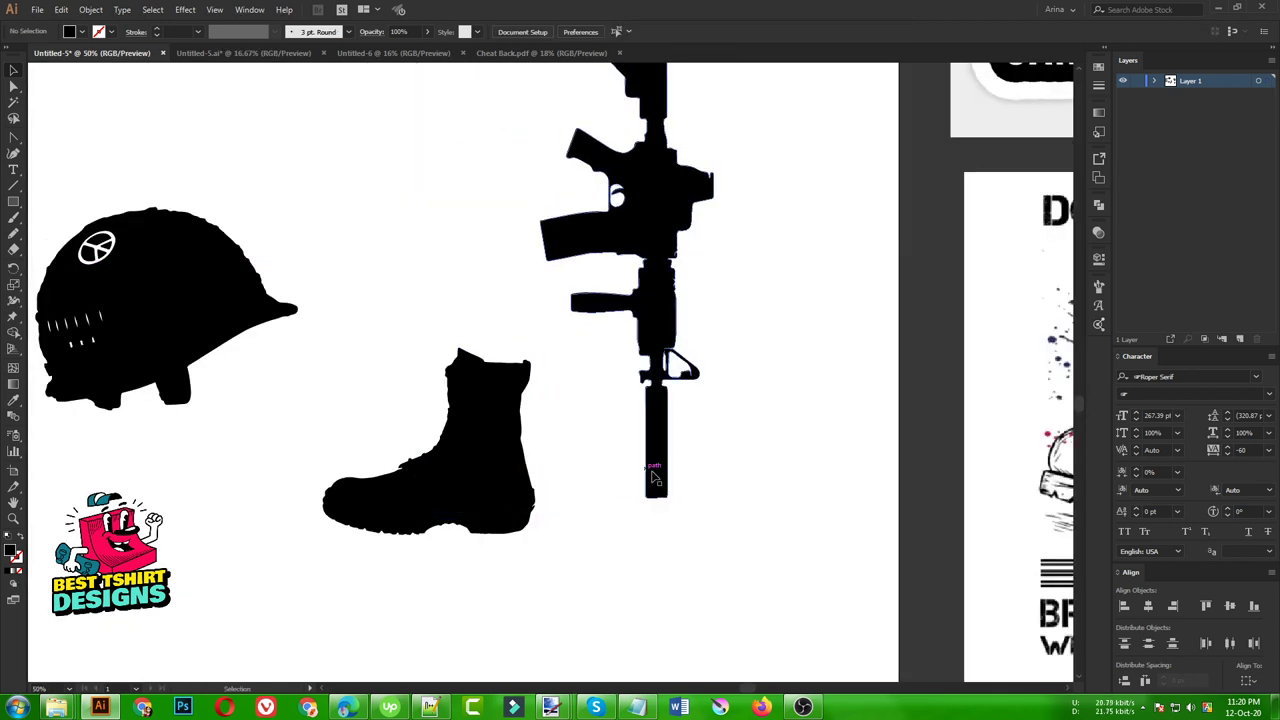
# - Lengthen the lower end of the rifle's barrel by moving only its end anchor points downward
pyautogui.press('a')
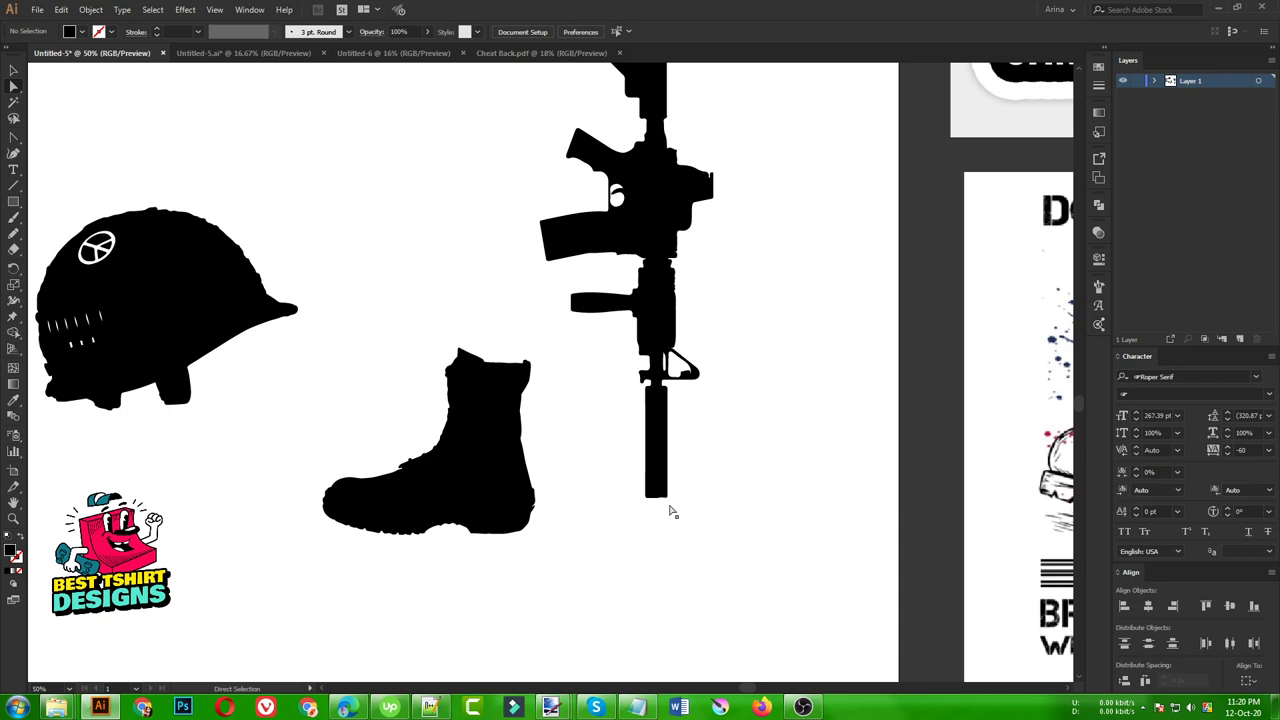
pyautogui.moveTo(728, 526); pyautogui.dragTo(616, 443)
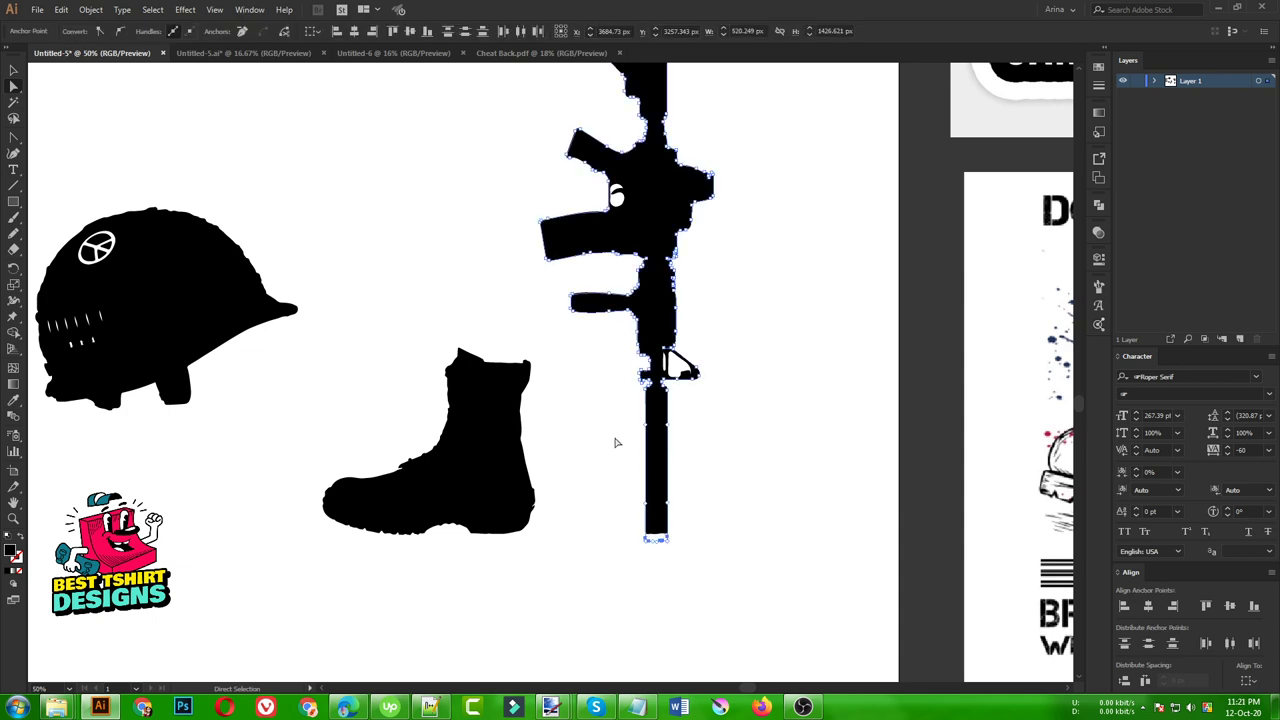
pyautogui.press('v')
pyautogui.click(616, 443)
pyautogui.scroll(-2, 616, 443)
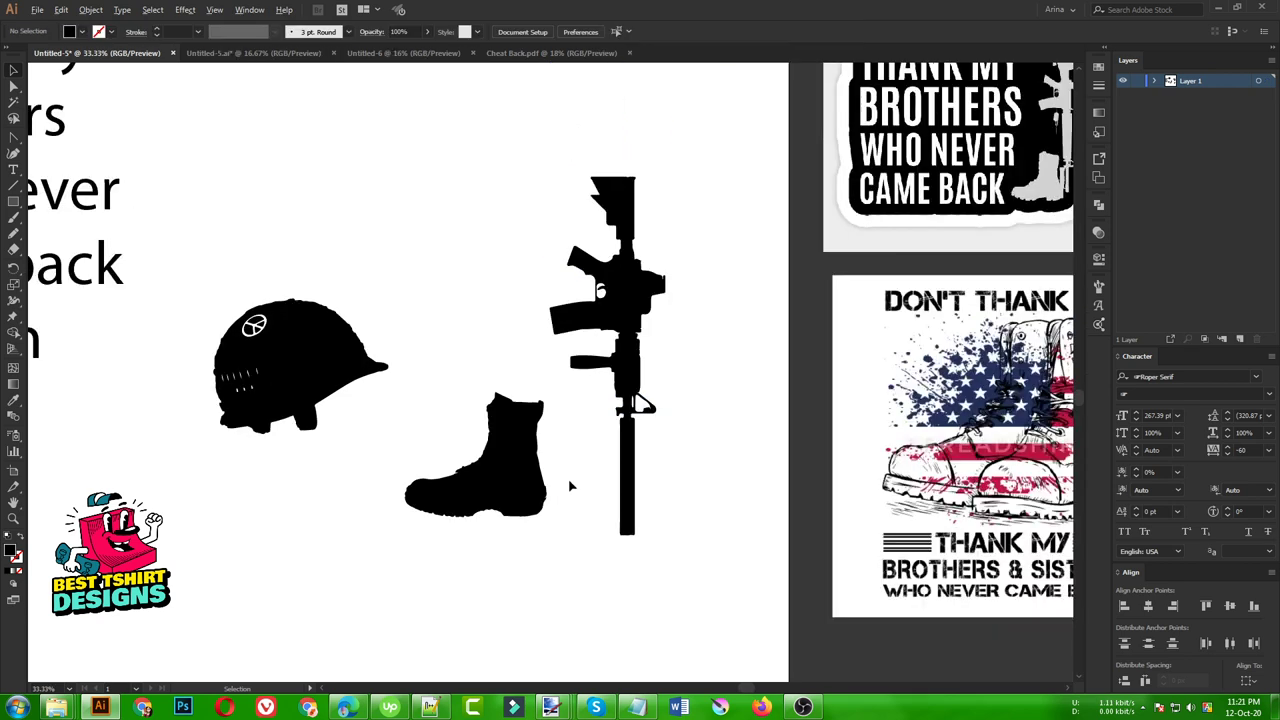
# - Join the boot and the upright rifle so the barrel overlaps the back of the boot and their bases line up
pyautogui.moveTo(615, 468); pyautogui.dragTo(548, 450)
pyautogui.moveTo(533, 240); pyautogui.dragTo(540, 195)
pyautogui.click(637, 349)
# - Reflect the helmet horizontally and place it on top of the upright rifle's stock
pyautogui.scroll(-1, 637, 349)
pyautogui.moveTo(425, 432); pyautogui.dragTo(416, 472)
pyautogui.rightClick(418, 472)
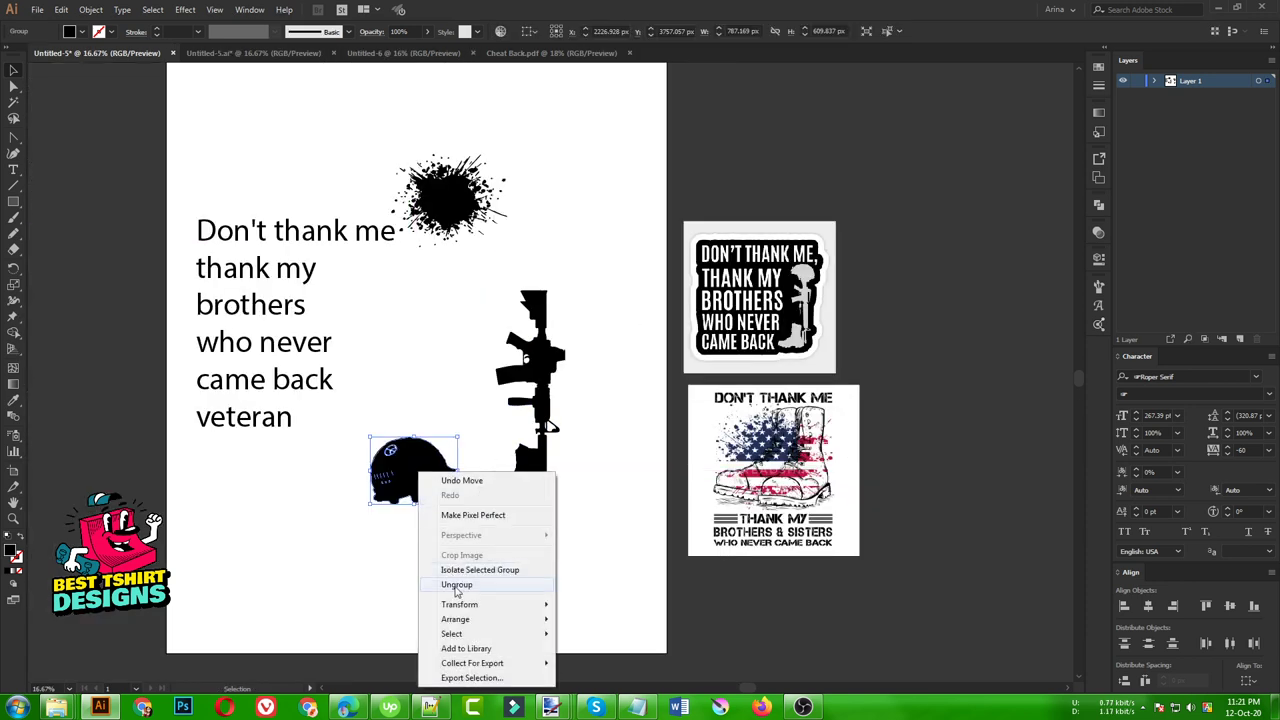
pyautogui.moveTo(530, 605)
pyautogui.click(609, 540)
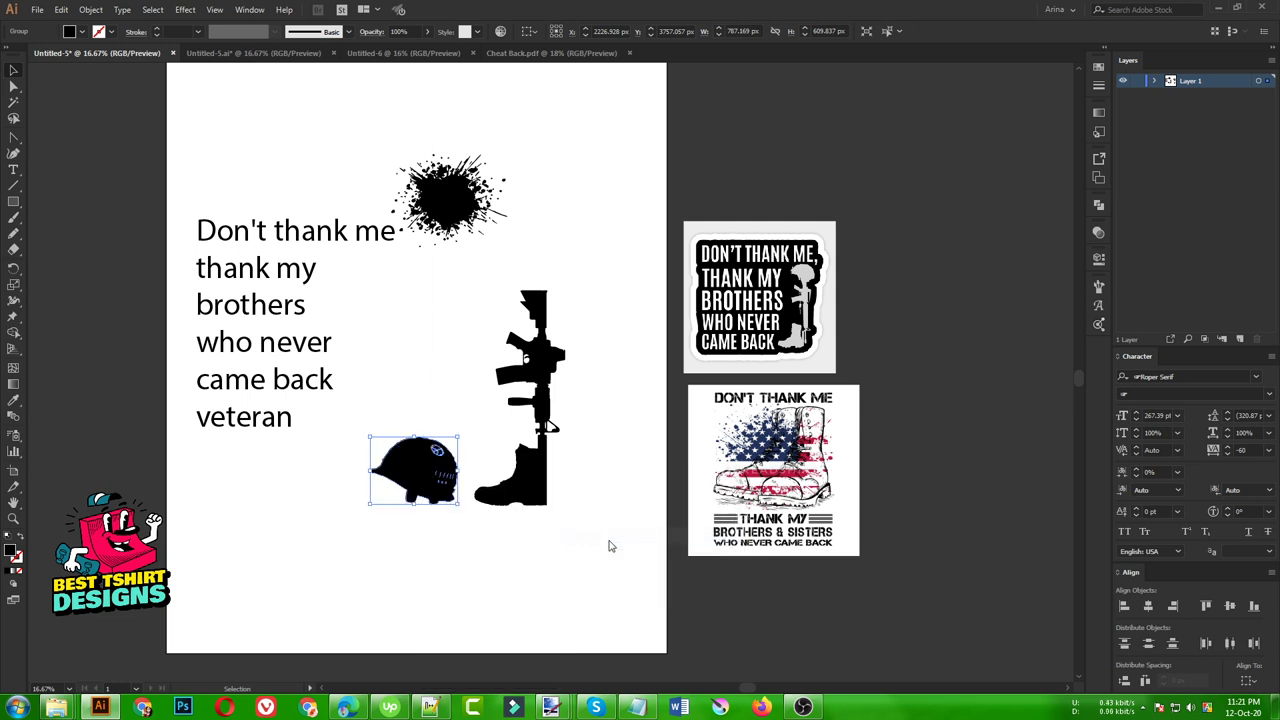
pyautogui.click(563, 348)
pyautogui.moveTo(446, 474); pyautogui.dragTo(561, 285)
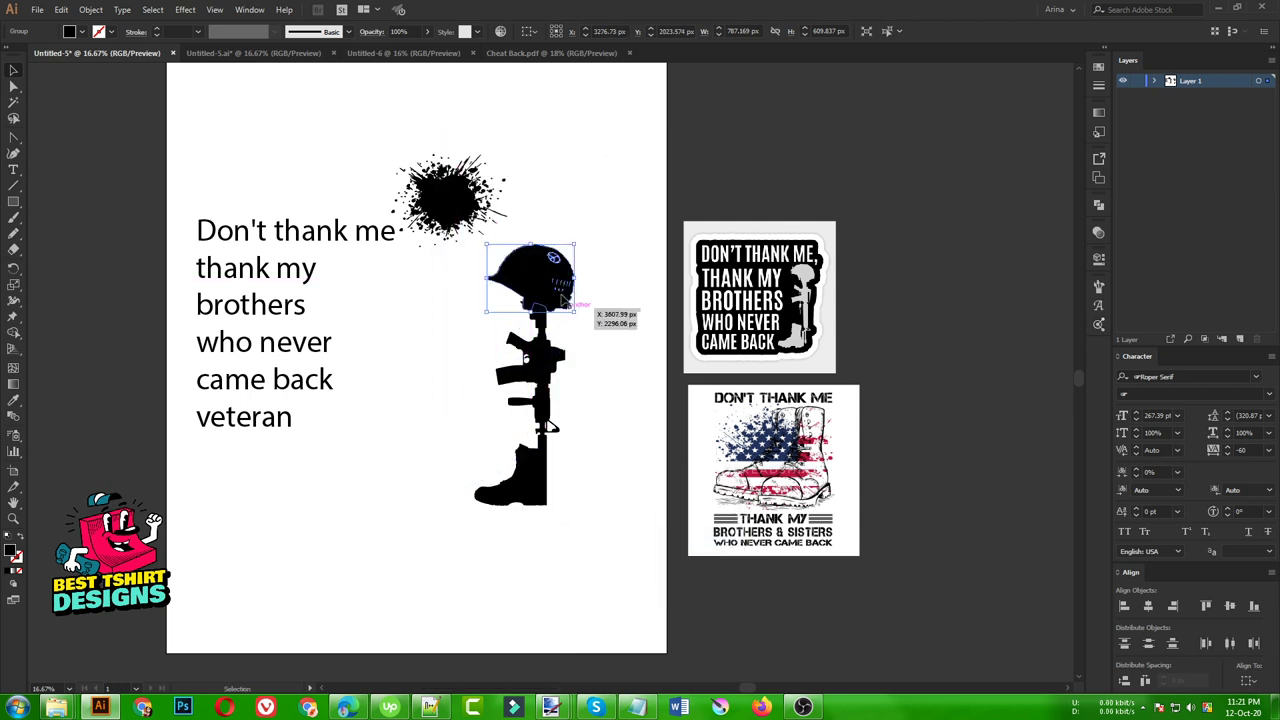
# - Reduce the helmet to about 717 px wide and reseat it over the top of the upright rifle's stock
pyautogui.click(604, 356)
pyautogui.scroll(3, 577, 287)
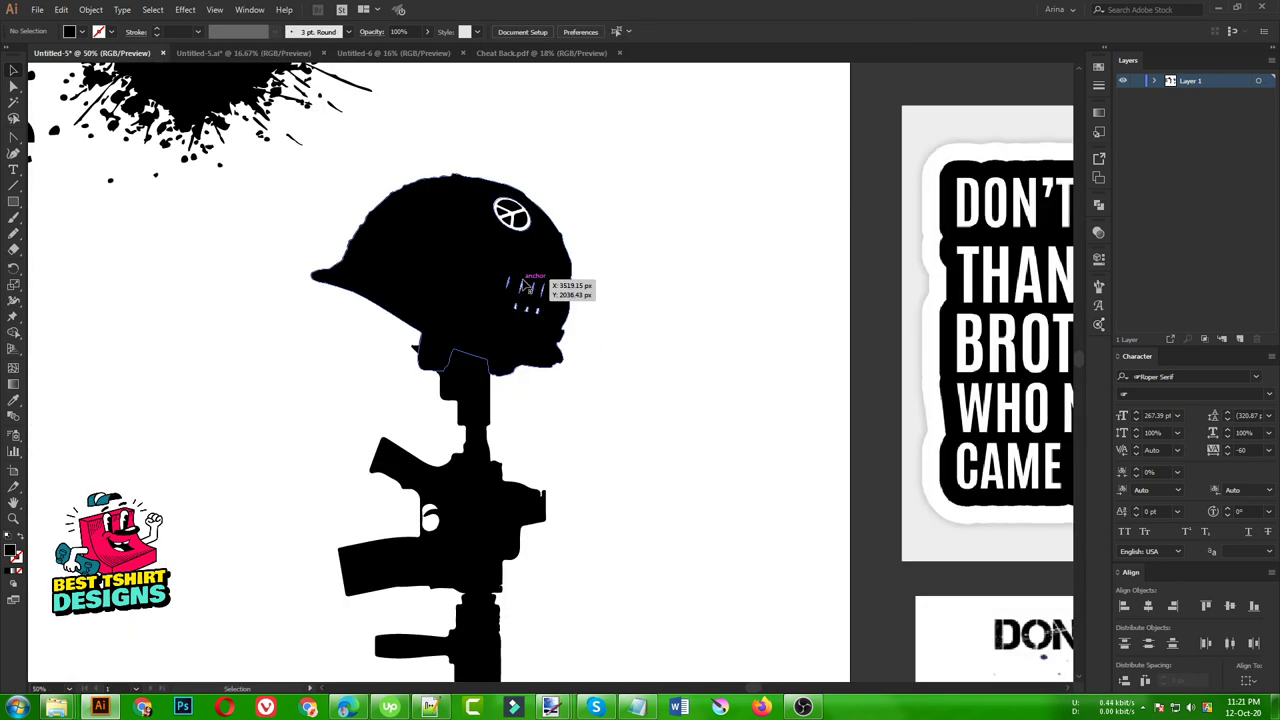
pyautogui.click(571, 290)
pyautogui.moveTo(582, 273)
pyautogui.mouseDown()
pyautogui.moveTo(569, 276)
pyautogui.moveTo(563, 251)
pyautogui.moveTo(566, 272)
pyautogui.mouseUp()
pyautogui.moveTo(555, 280); pyautogui.dragTo(650, 277)
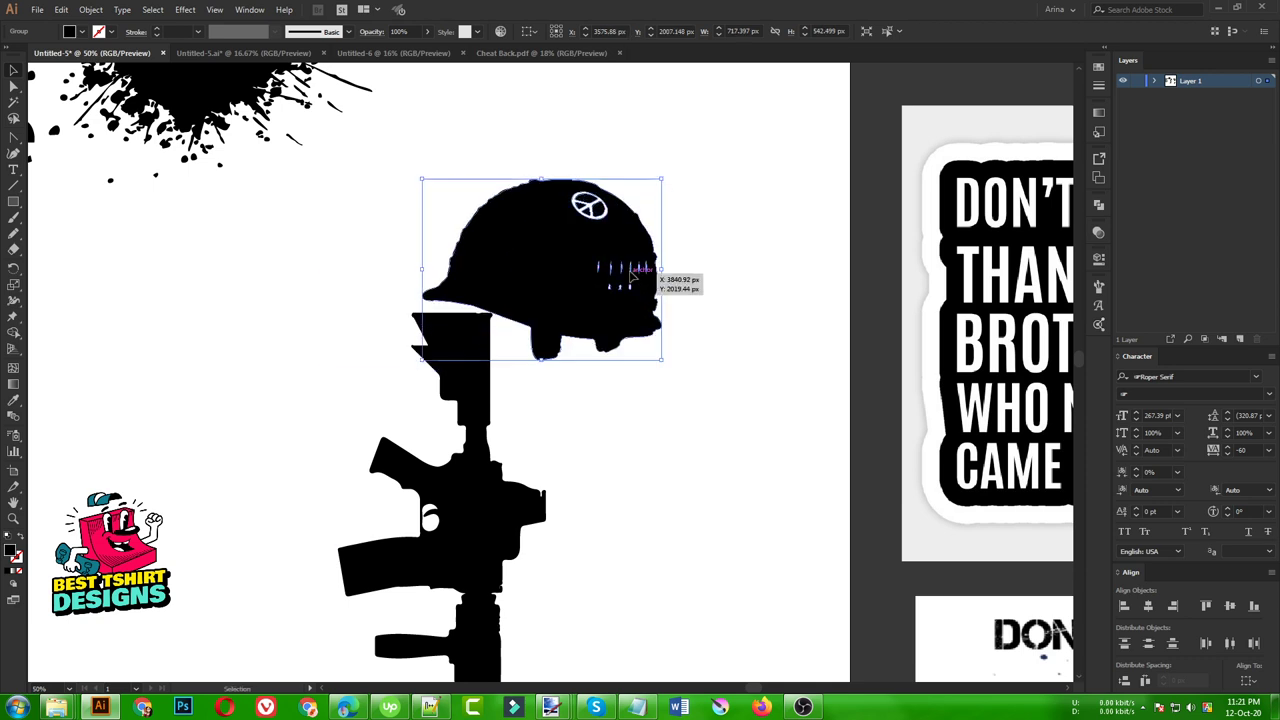
pyautogui.moveTo(581, 305); pyautogui.dragTo(450, 342)
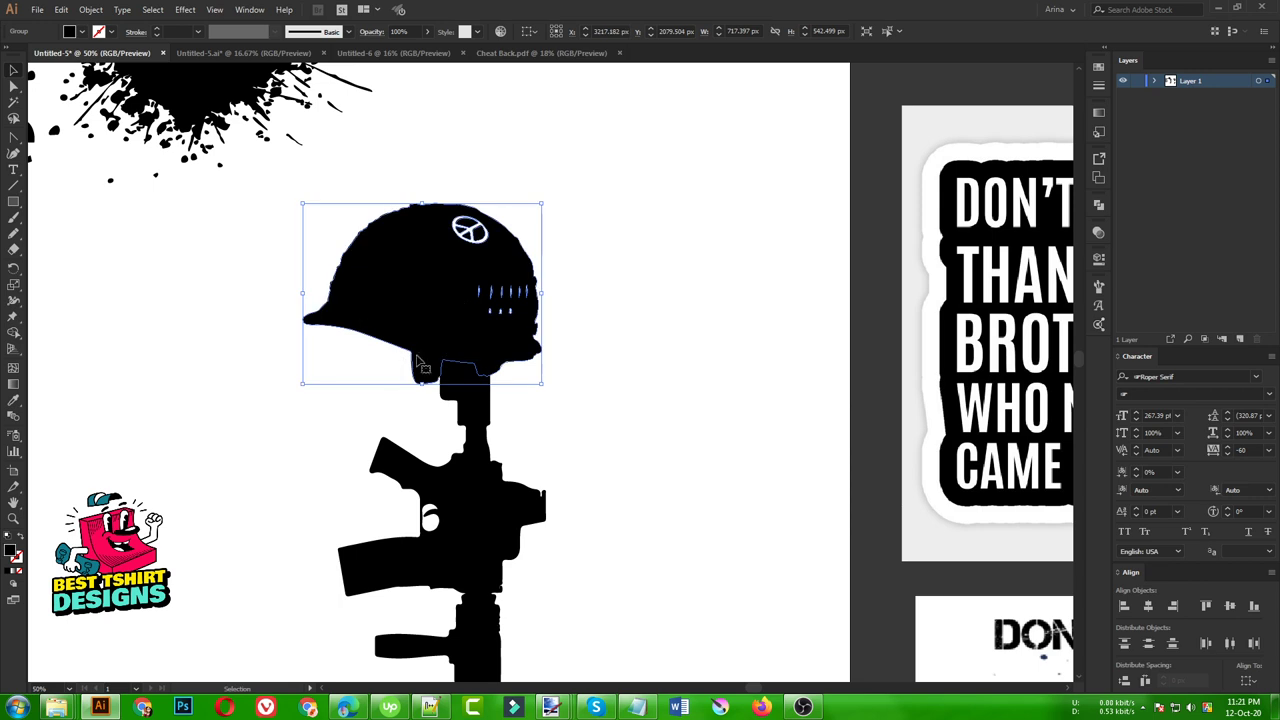
# - Rotate the helmet slightly clockwise so it sits tilted on the rifle's stock
pyautogui.click(601, 413)
pyautogui.click(551, 305)
pyautogui.moveTo(548, 291); pyautogui.dragTo(565, 308)
pyautogui.click(597, 374)
pyautogui.scroll(-3, 599, 374)
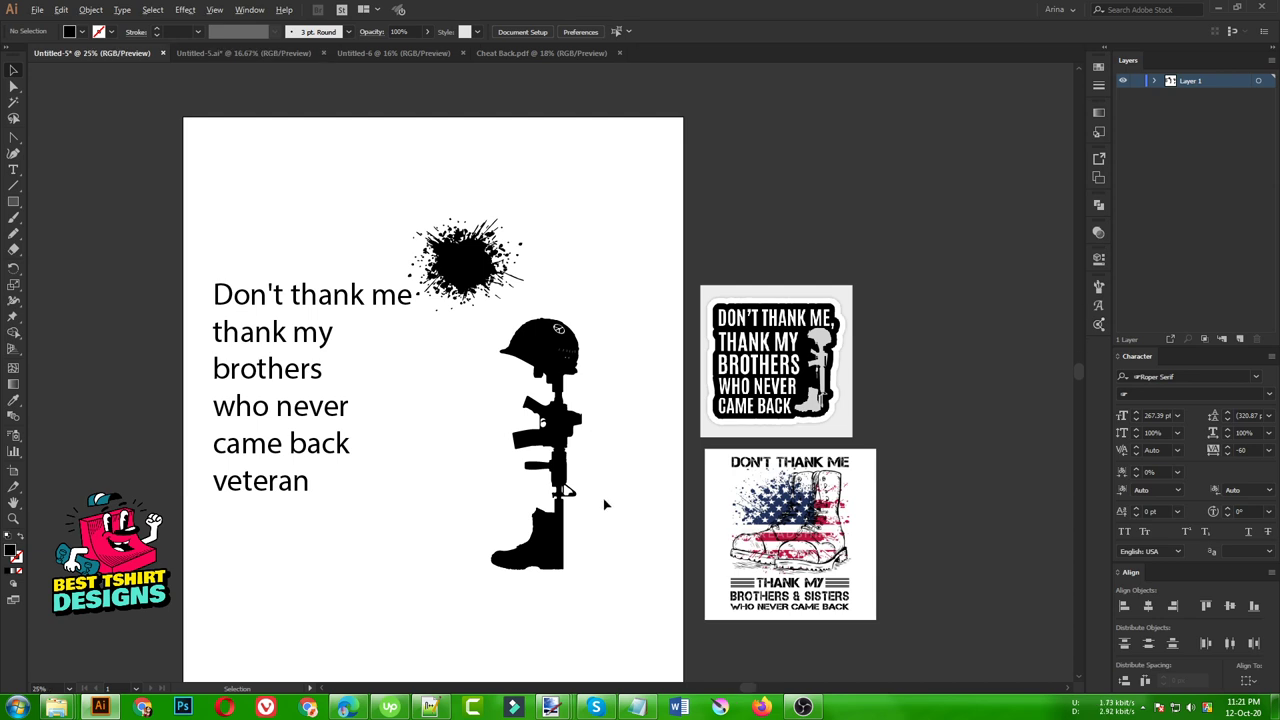
# - Move the whole helmet, rifle and boot memorial toward the artboard's right edge, and shift the paint splatter up, clear of the text
pyautogui.scroll(1, 603, 498)
pyautogui.moveTo(606, 594); pyautogui.dragTo(434, 241)
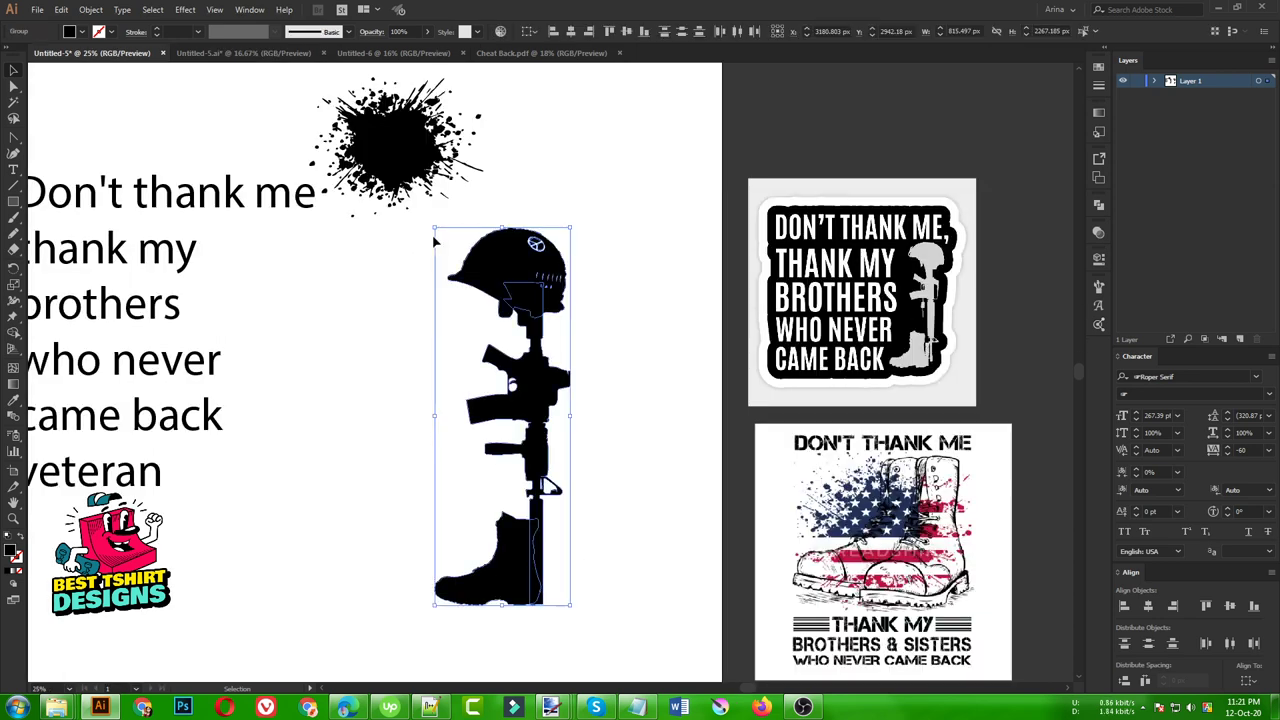
pyautogui.click(370, 341)
pyautogui.moveTo(508, 427); pyautogui.dragTo(581, 395)
pyautogui.click(400, 406)
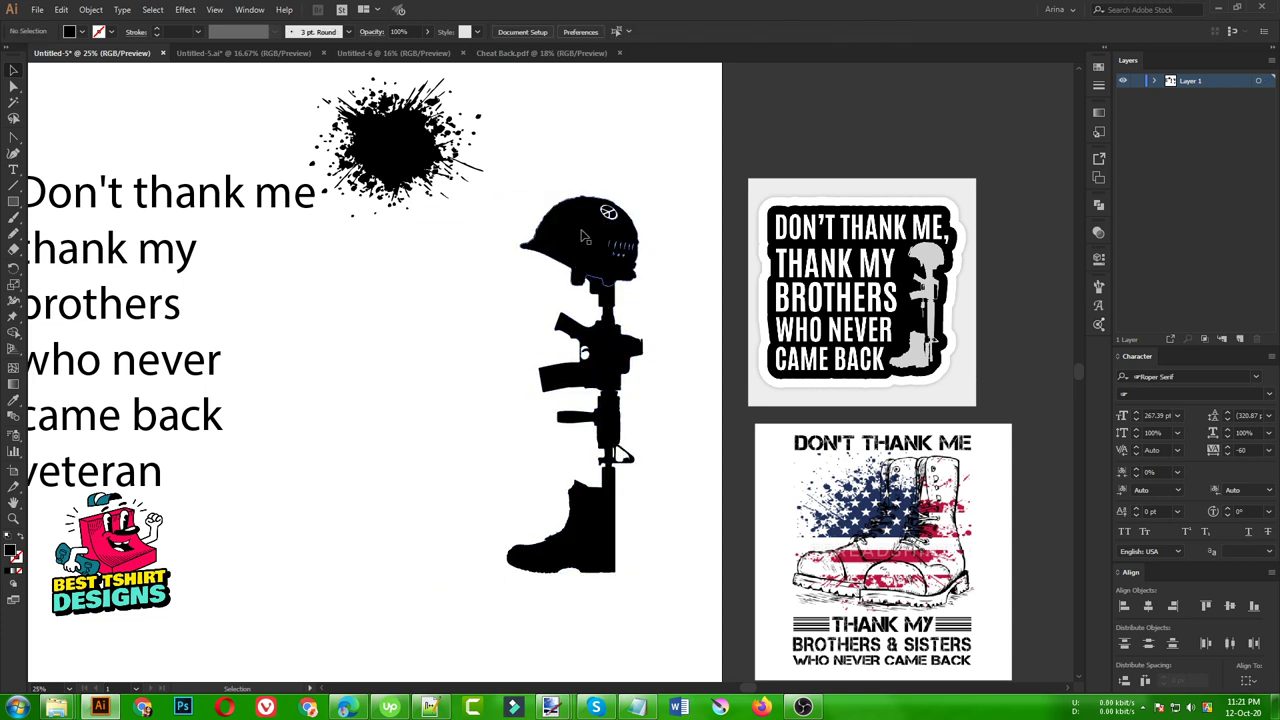
pyautogui.scroll(-1, 585, 470)
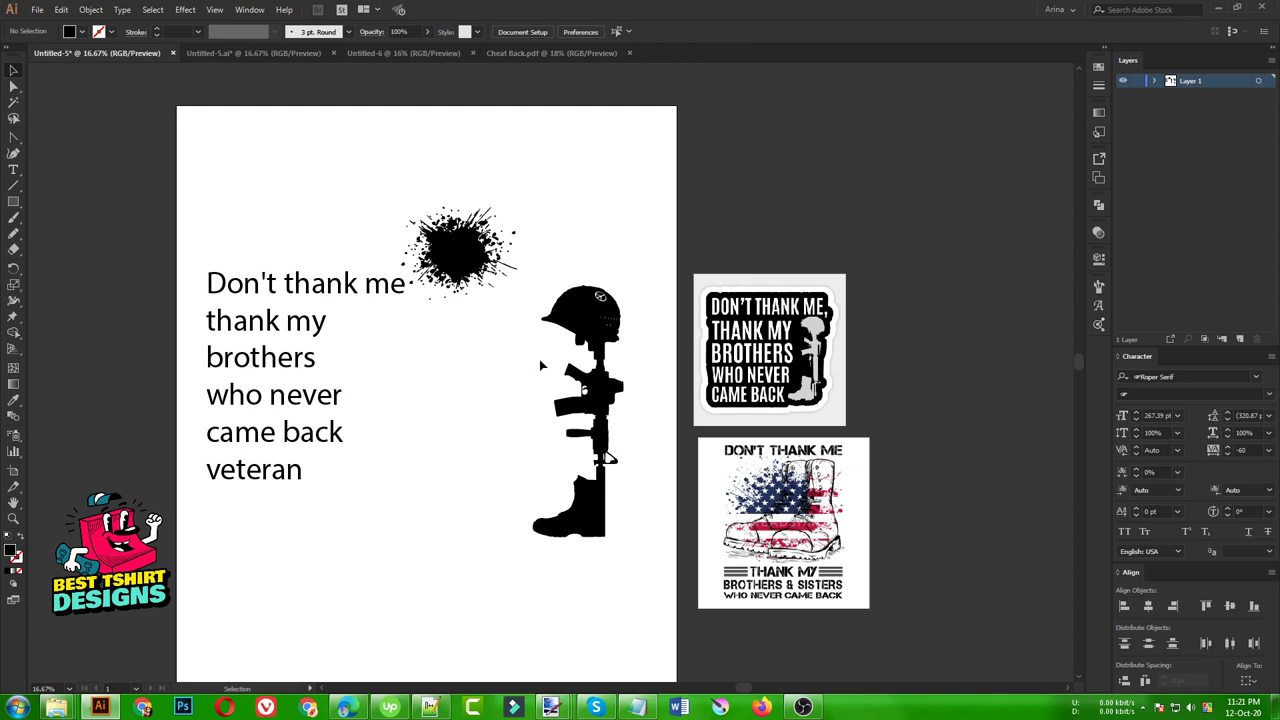
pyautogui.moveTo(465, 270); pyautogui.dragTo(472, 258)
pyautogui.click(654, 175)
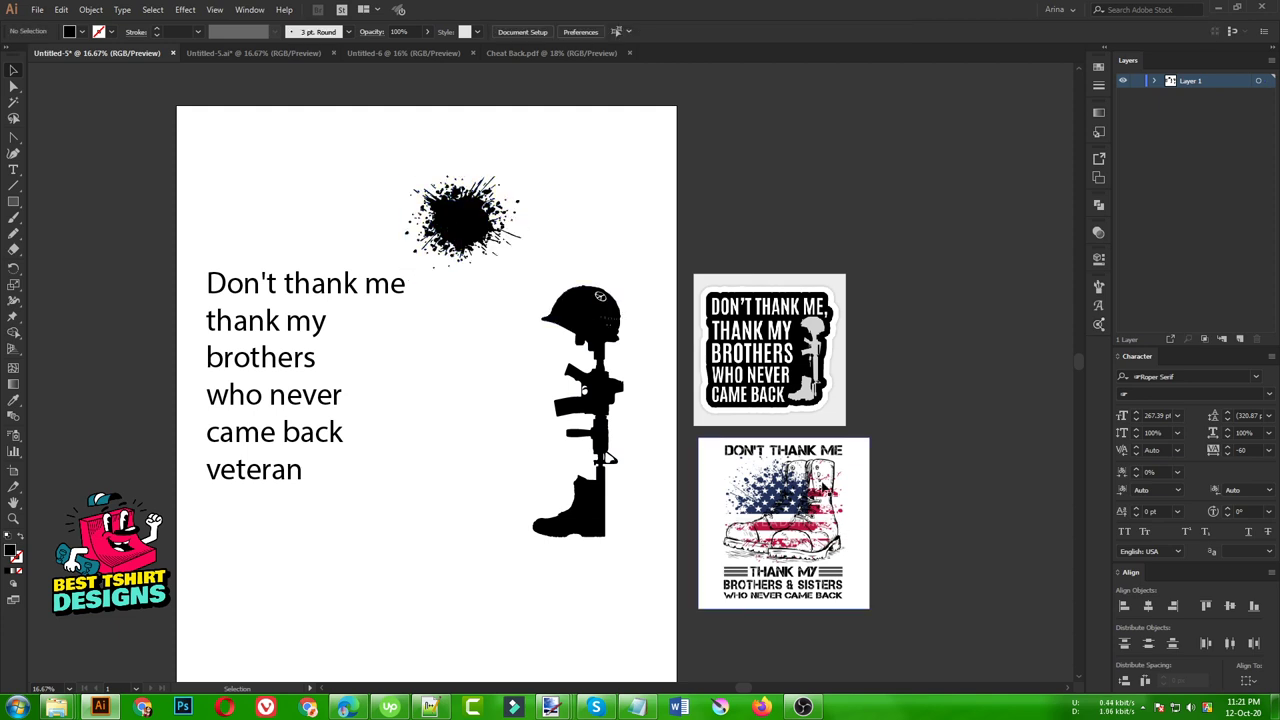
# - Switch to the browser and examine the American flag images in the Google Images results and on the Wallpaper Cave page
pyautogui.click(350, 708)
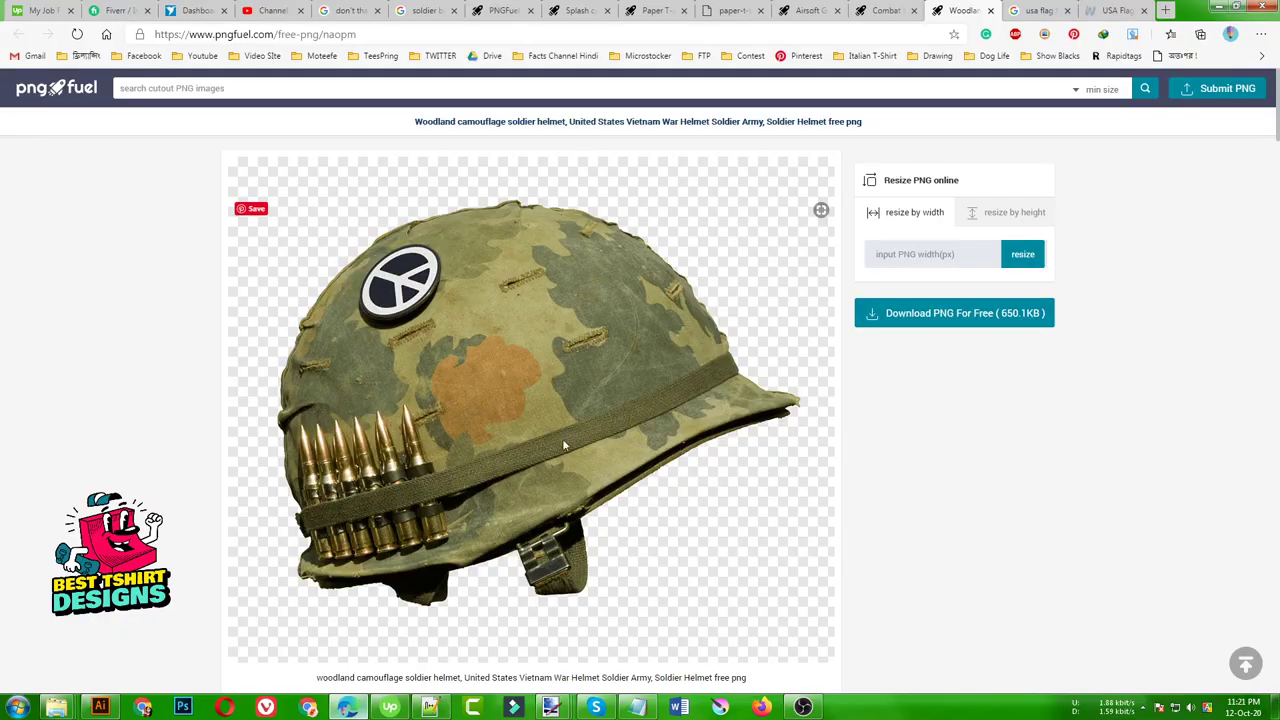
pyautogui.click(1045, 10)
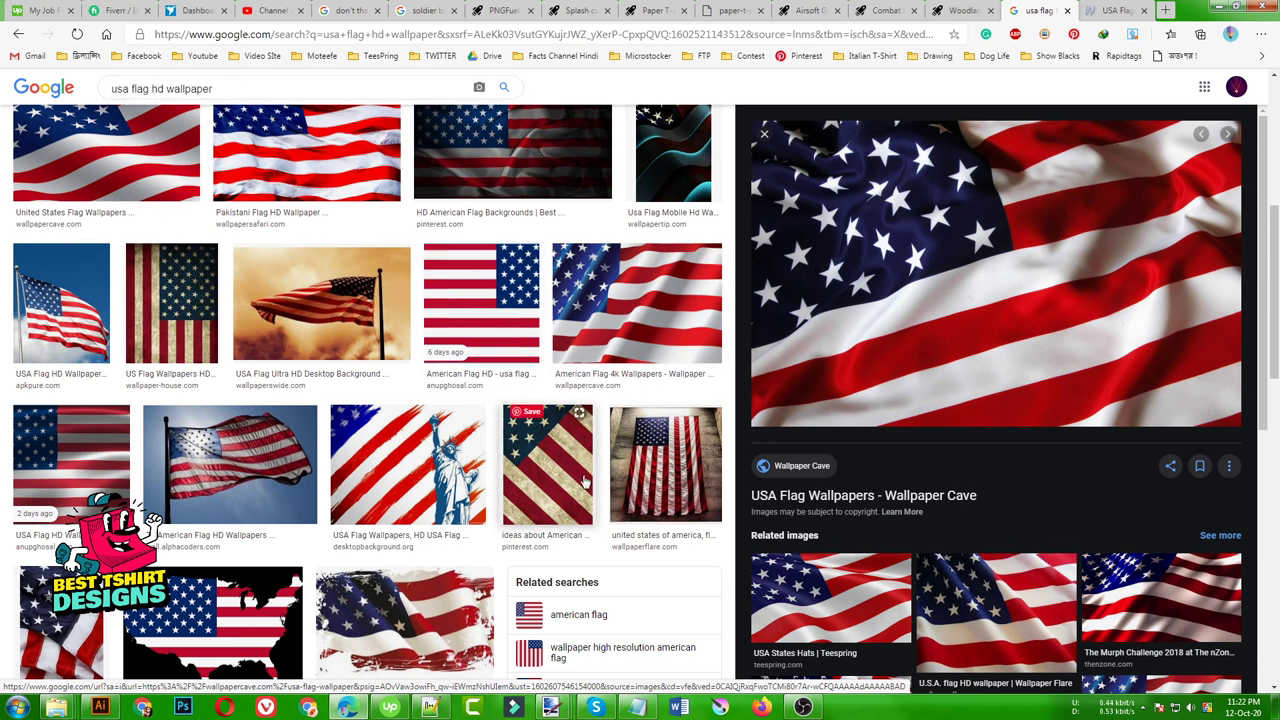
pyautogui.scroll(-1, 410, 460)
pyautogui.click(1096, 9)
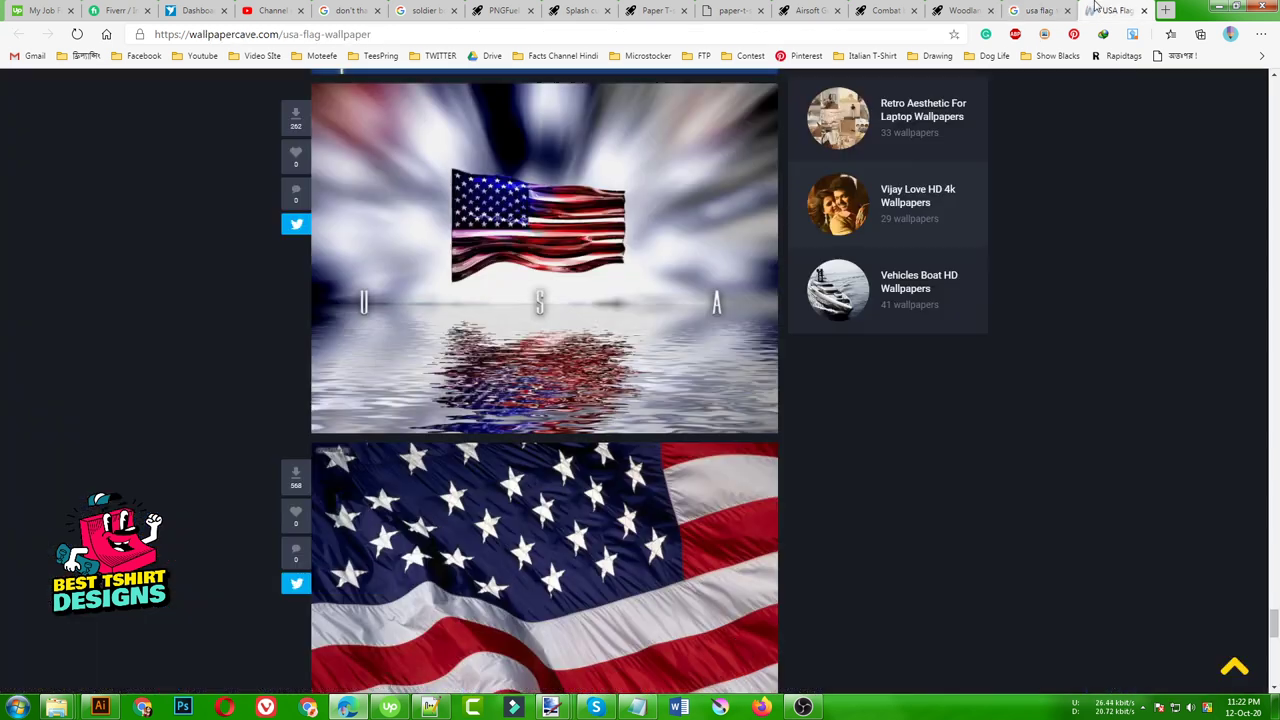
pyautogui.scroll(-2, 549, 330)
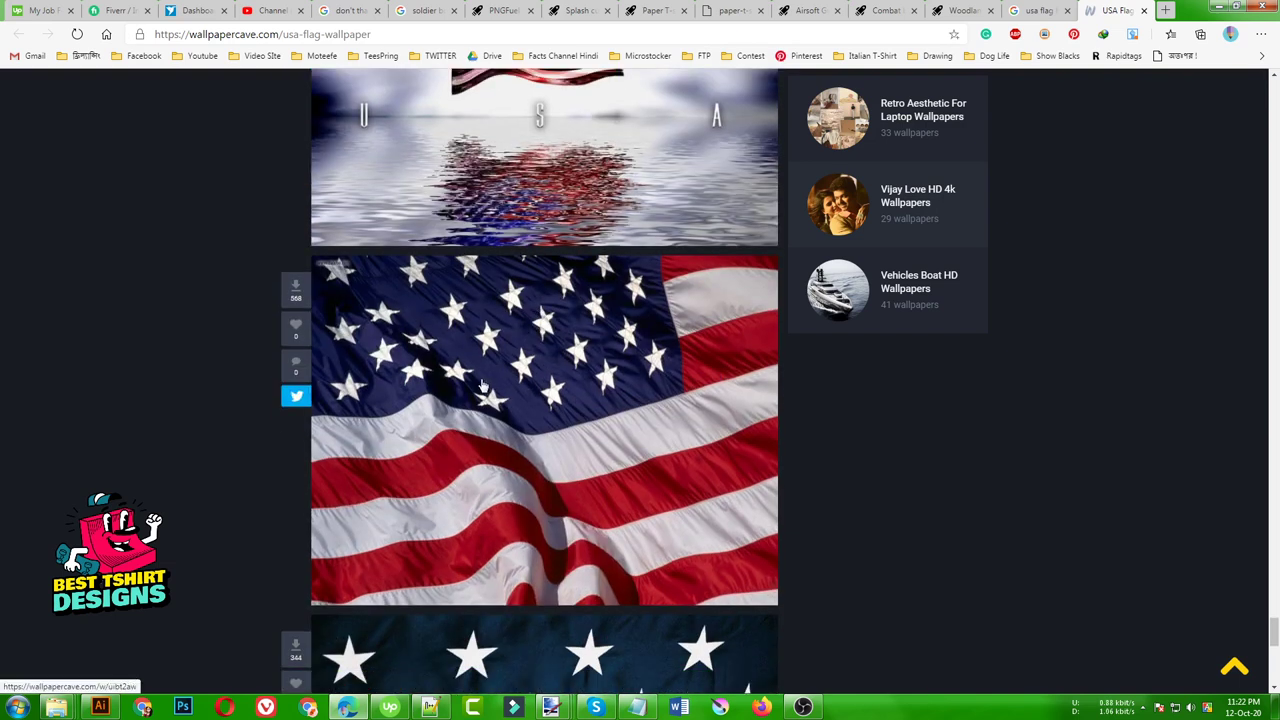
pyautogui.click(1038, 10)
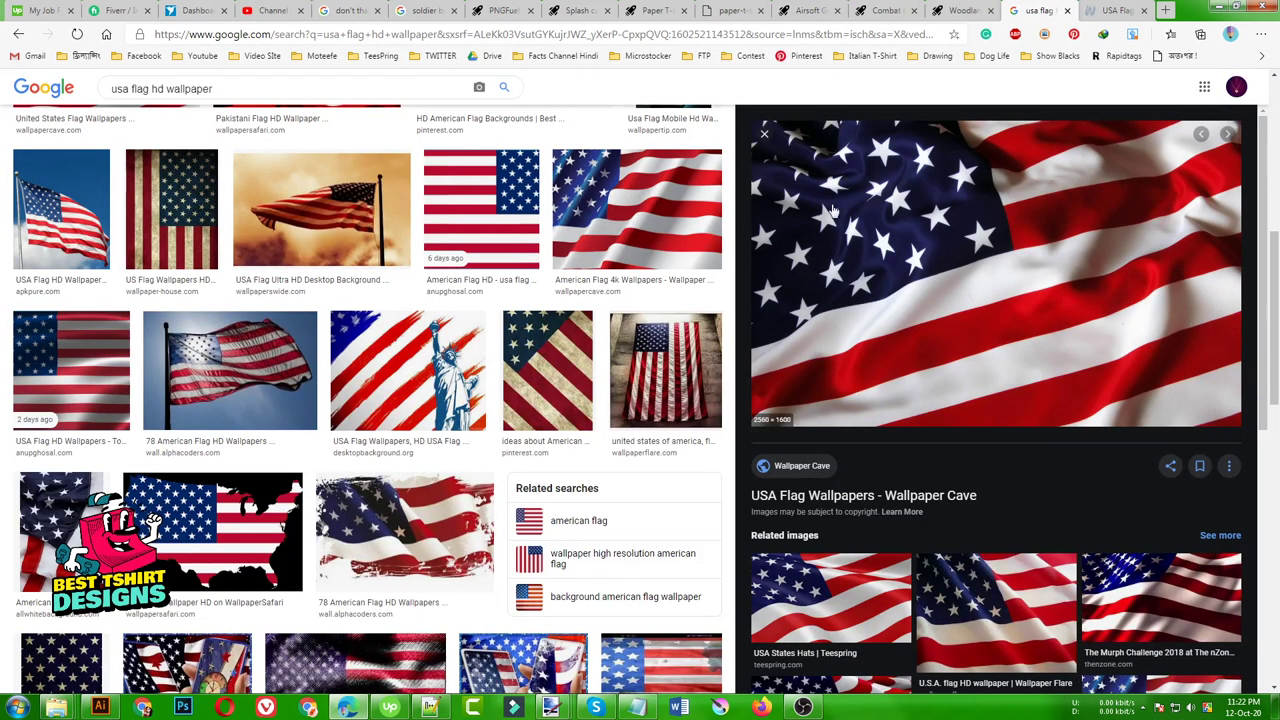
pyautogui.click(1115, 10)
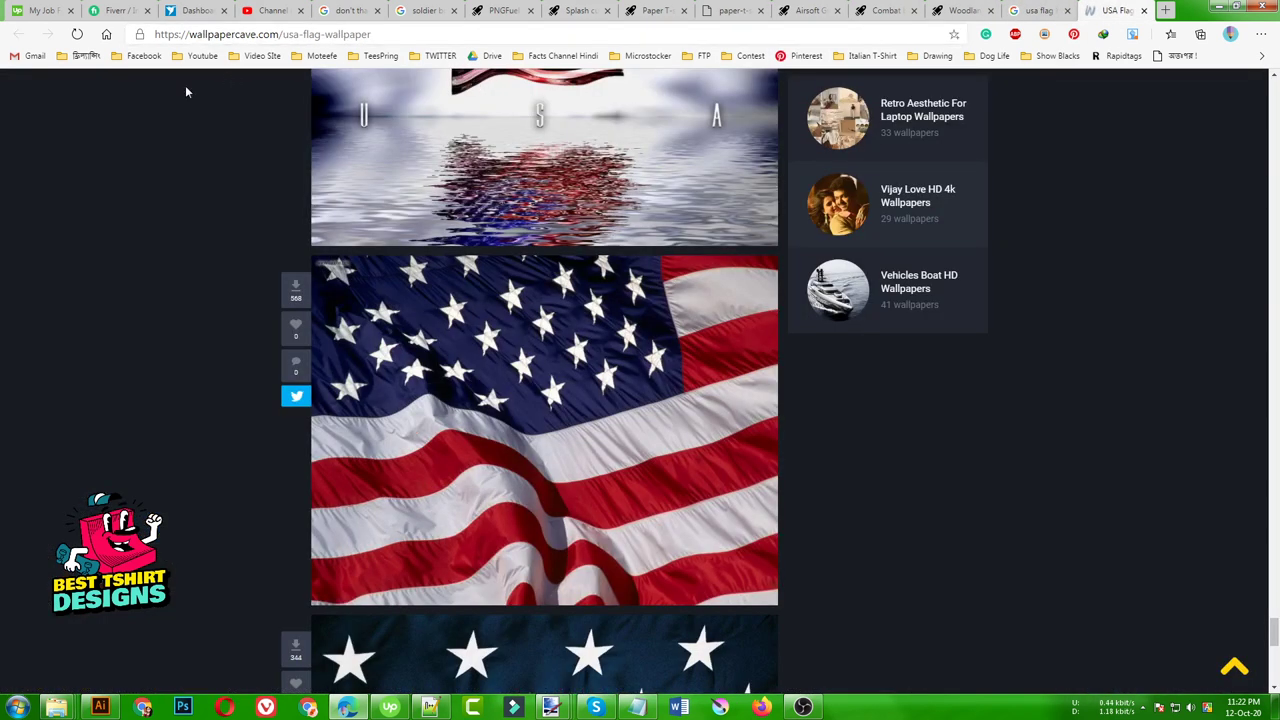
# - Switch back to Illustrator and place the American flag photo from the Tutorial folder's 10 Veteran subfolder at about 3819 × 2387 px
pyautogui.click(98, 707)
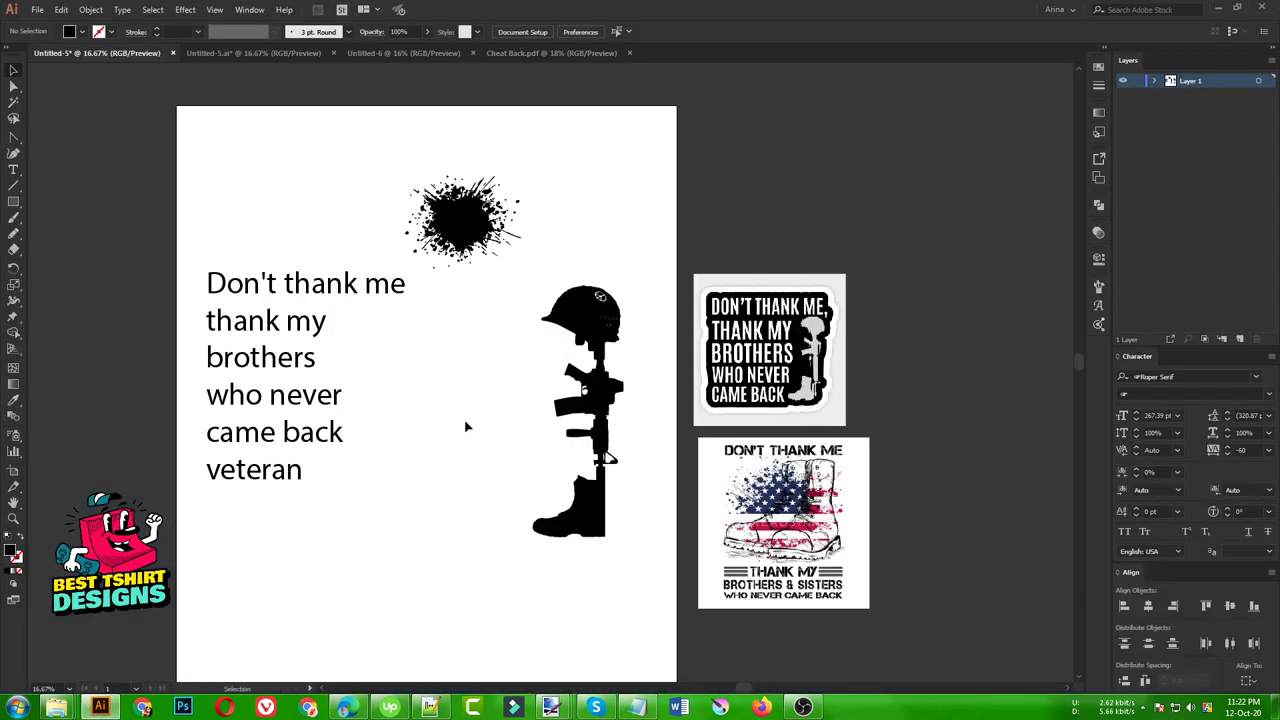
pyautogui.hotkey('ctrl', 'shift', 'p')
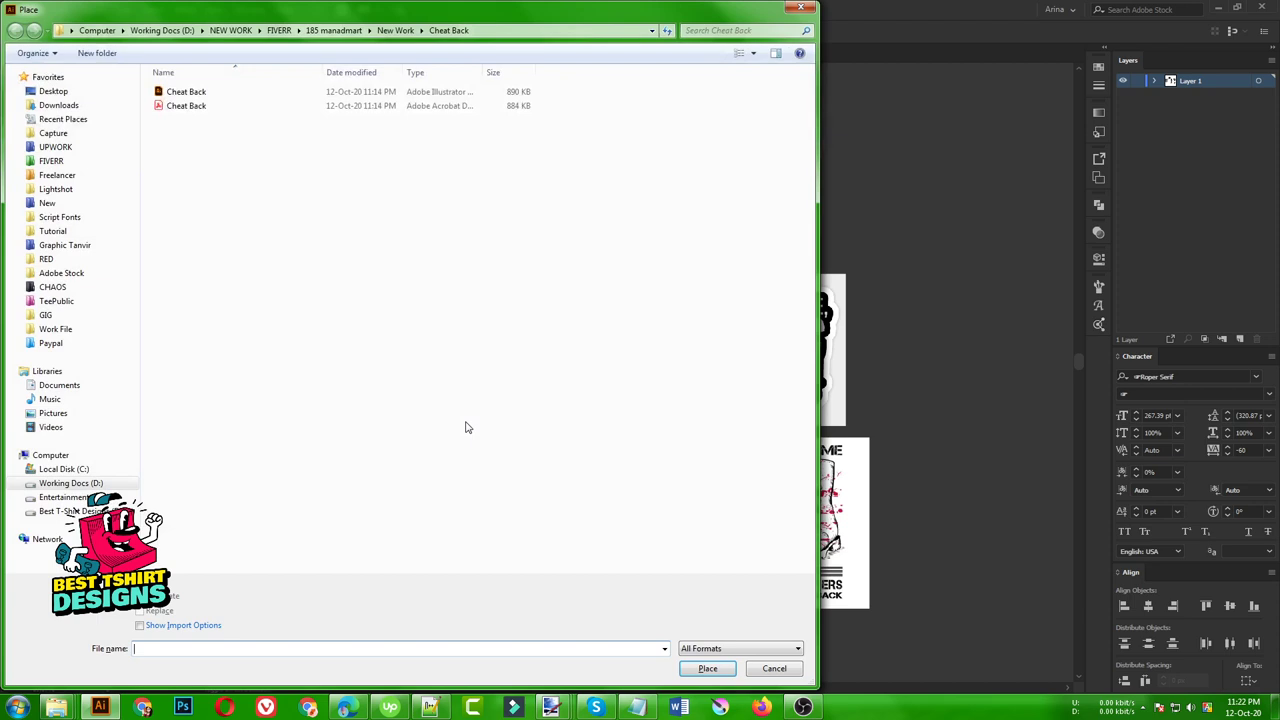
pyautogui.click(60, 231)
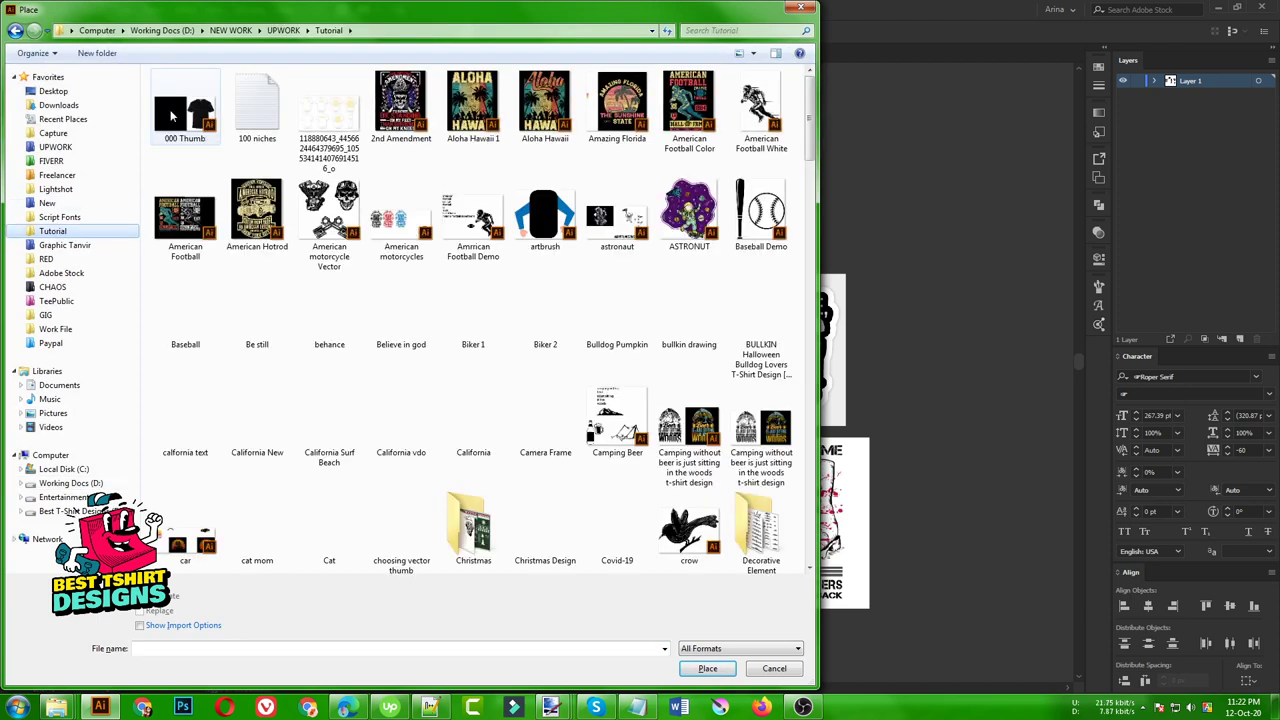
pyautogui.doubleClick(172, 115)
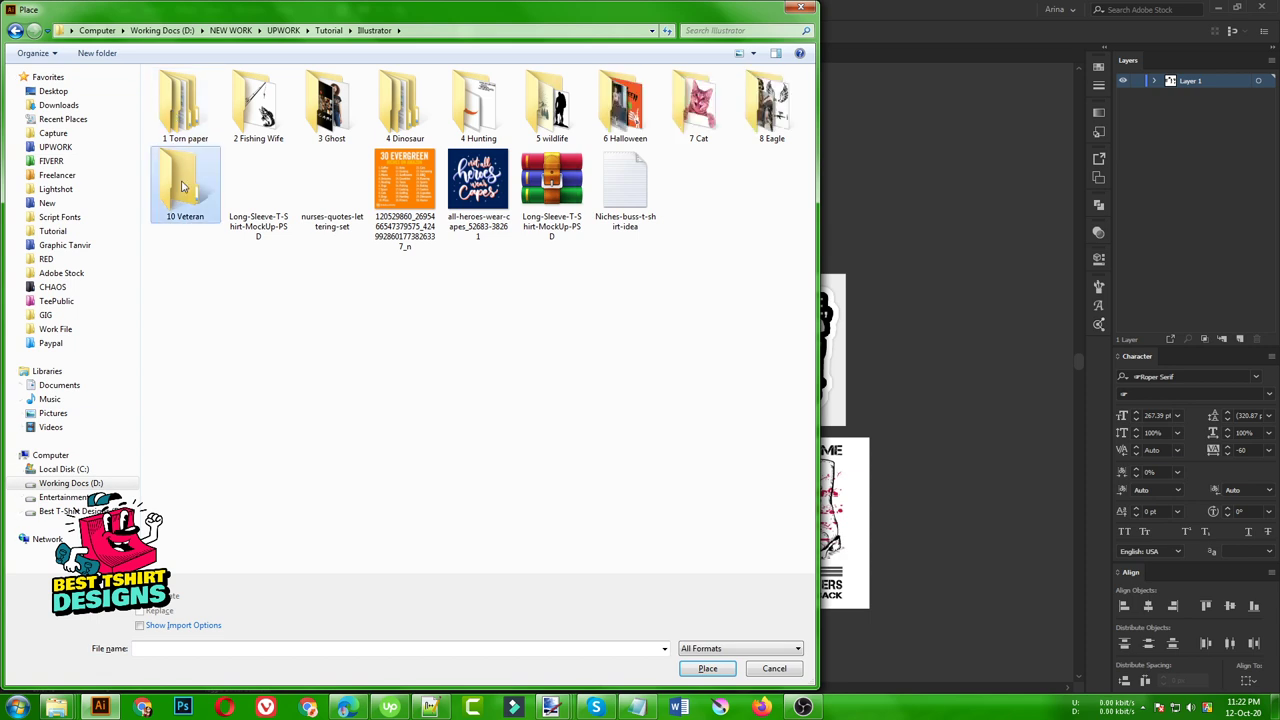
pyautogui.doubleClick(181, 185)
pyautogui.click(485, 105)
pyautogui.doubleClick(485, 105)
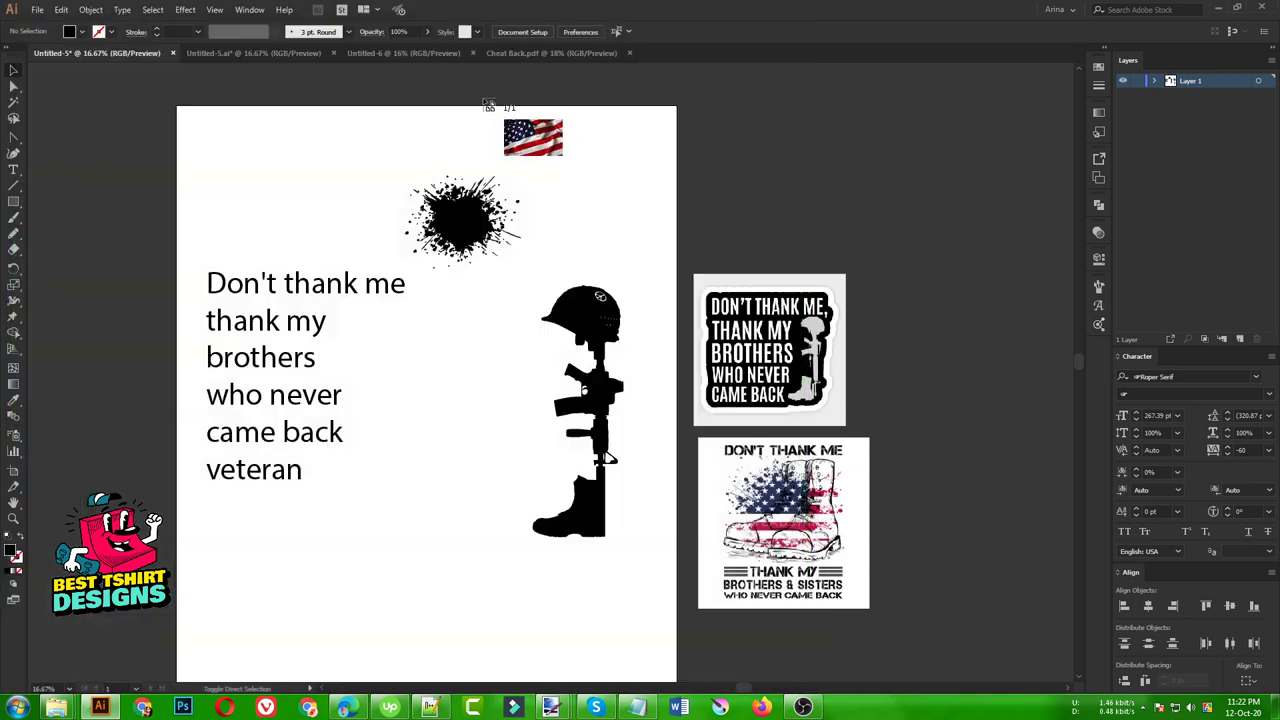
pyautogui.moveTo(345, 332); pyautogui.dragTo(770, 596)
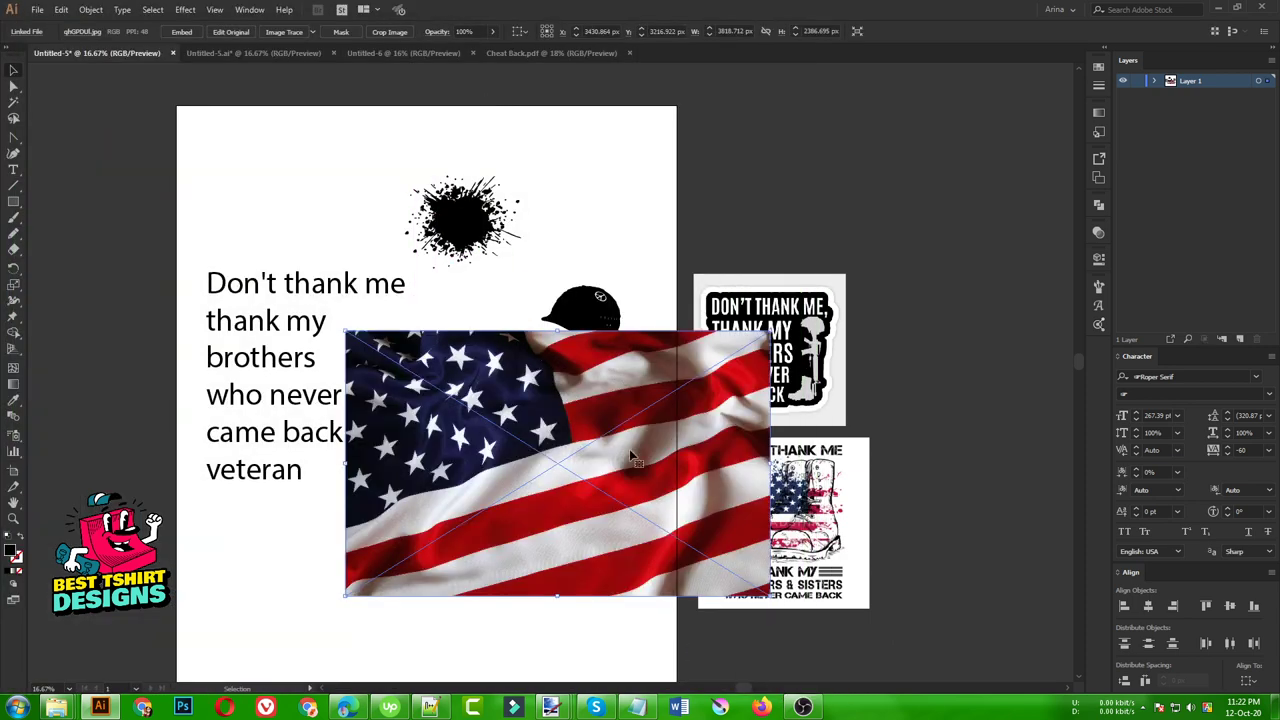
# - Scale the flag image down to about 2014 × 1259 px and position it below the slogan text
pyautogui.scroll(-3, 618, 442)
pyautogui.moveTo(582, 367); pyautogui.dragTo(467, 526)
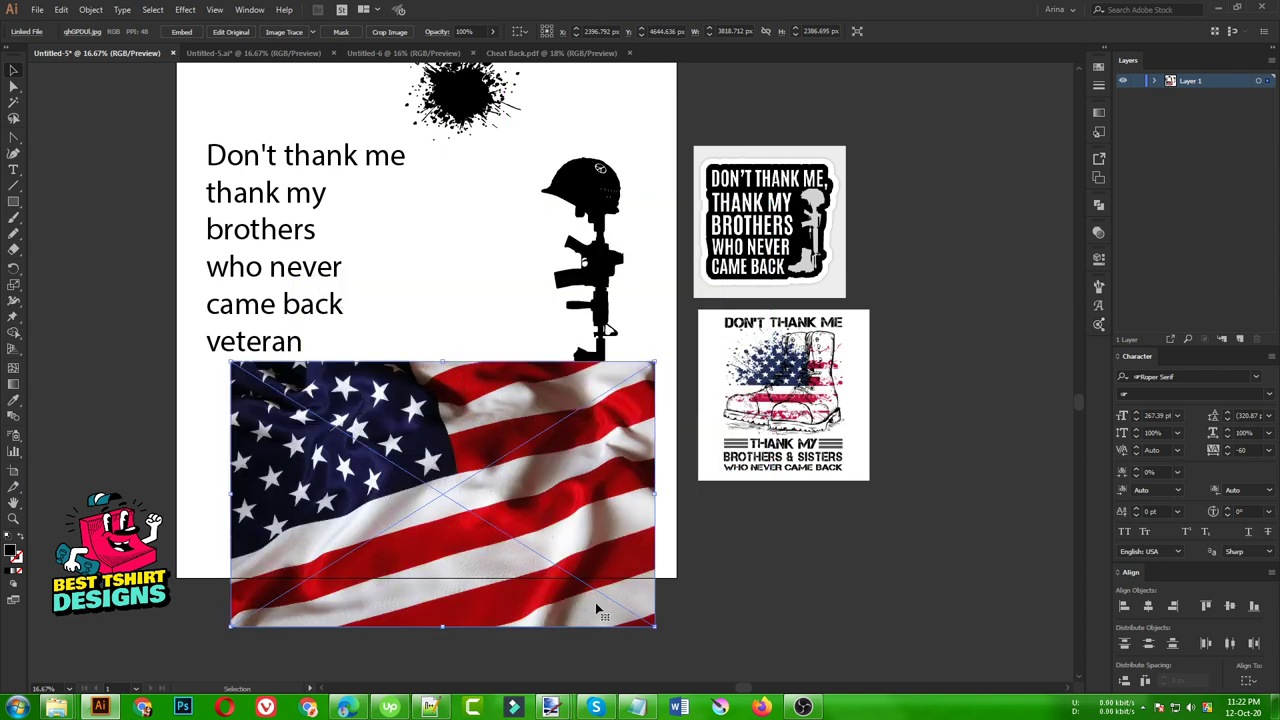
pyautogui.moveTo(648, 627); pyautogui.dragTo(455, 501)
pyautogui.moveTo(416, 440)
pyautogui.mouseDown()
pyautogui.moveTo(480, 495)
pyautogui.moveTo(478, 467)
pyautogui.mouseUp()
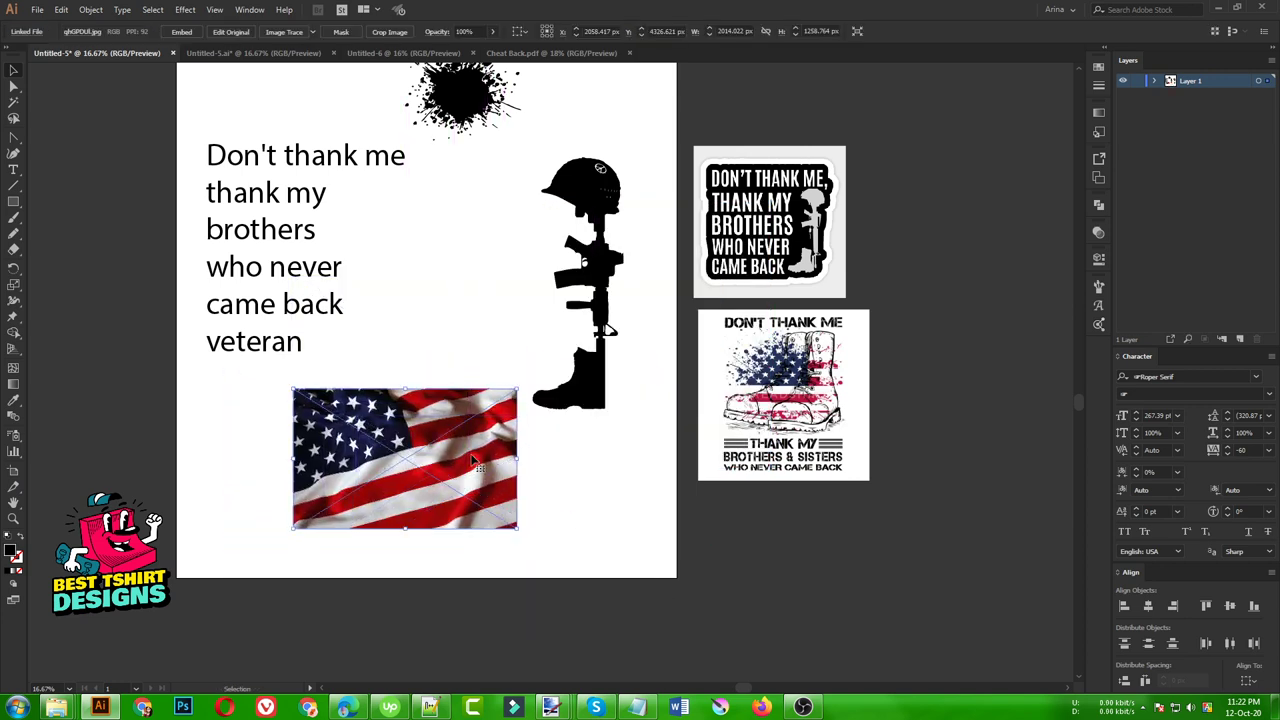
# - Move the paint splatter onto the flag image and stack it in front of the flag
pyautogui.moveTo(476, 106)
pyautogui.mouseDown()
pyautogui.moveTo(474, 366)
pyautogui.moveTo(426, 469)
pyautogui.moveTo(506, 463)
pyautogui.mouseUp()
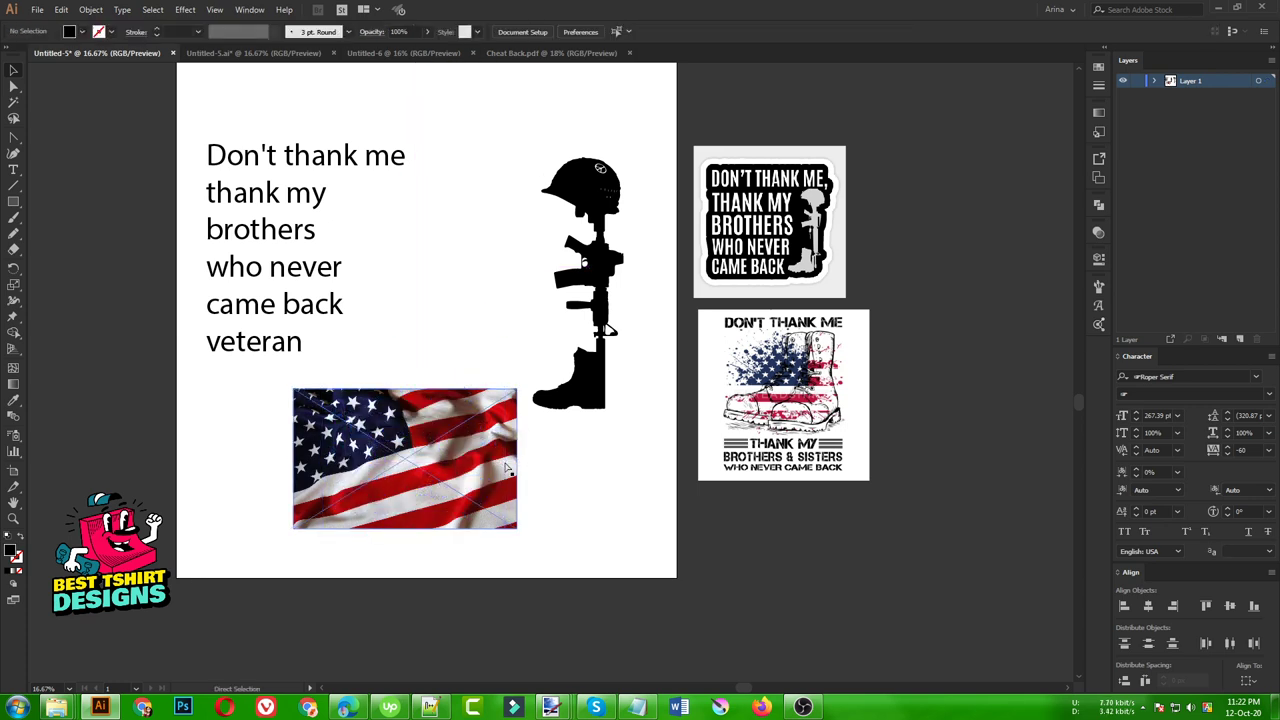
pyautogui.click(589, 490)
pyautogui.click(516, 492)
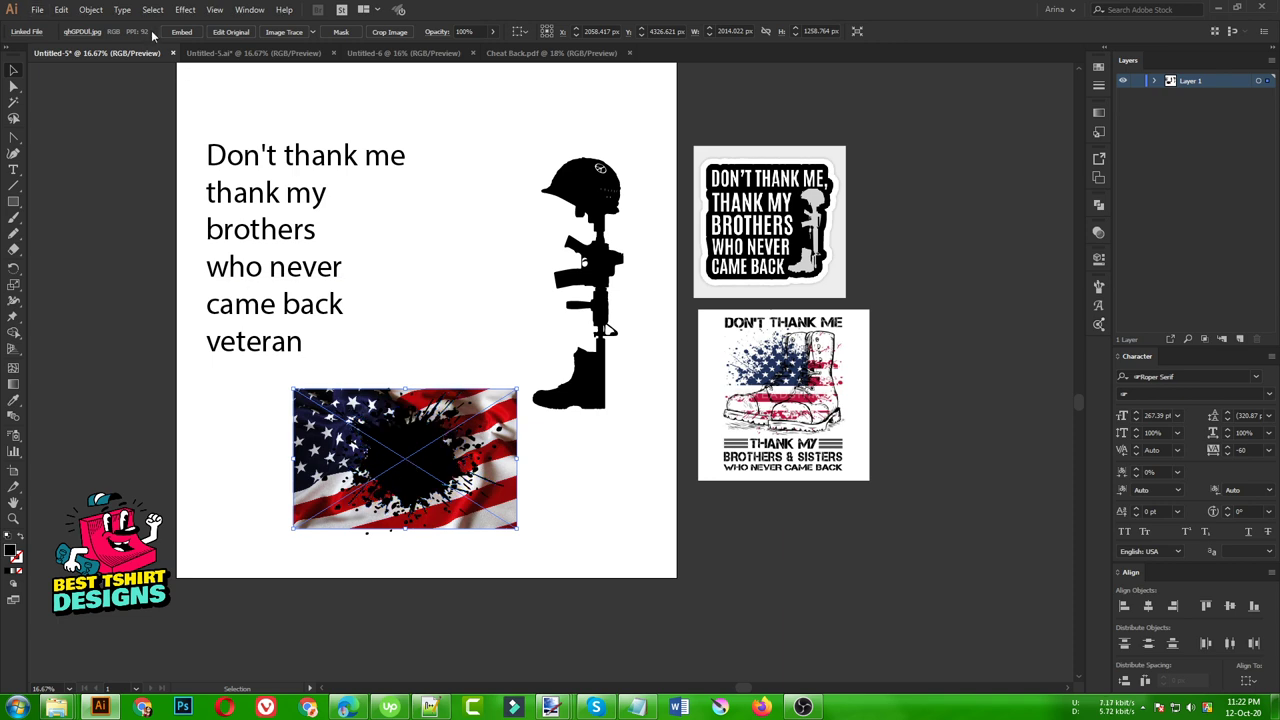
# - Reduce the flag image further to about 509 × 318 px to raise its resolution
pyautogui.moveTo(516, 527)
pyautogui.mouseDown()
pyautogui.moveTo(410, 442)
pyautogui.moveTo(352, 424)
pyautogui.mouseUp()
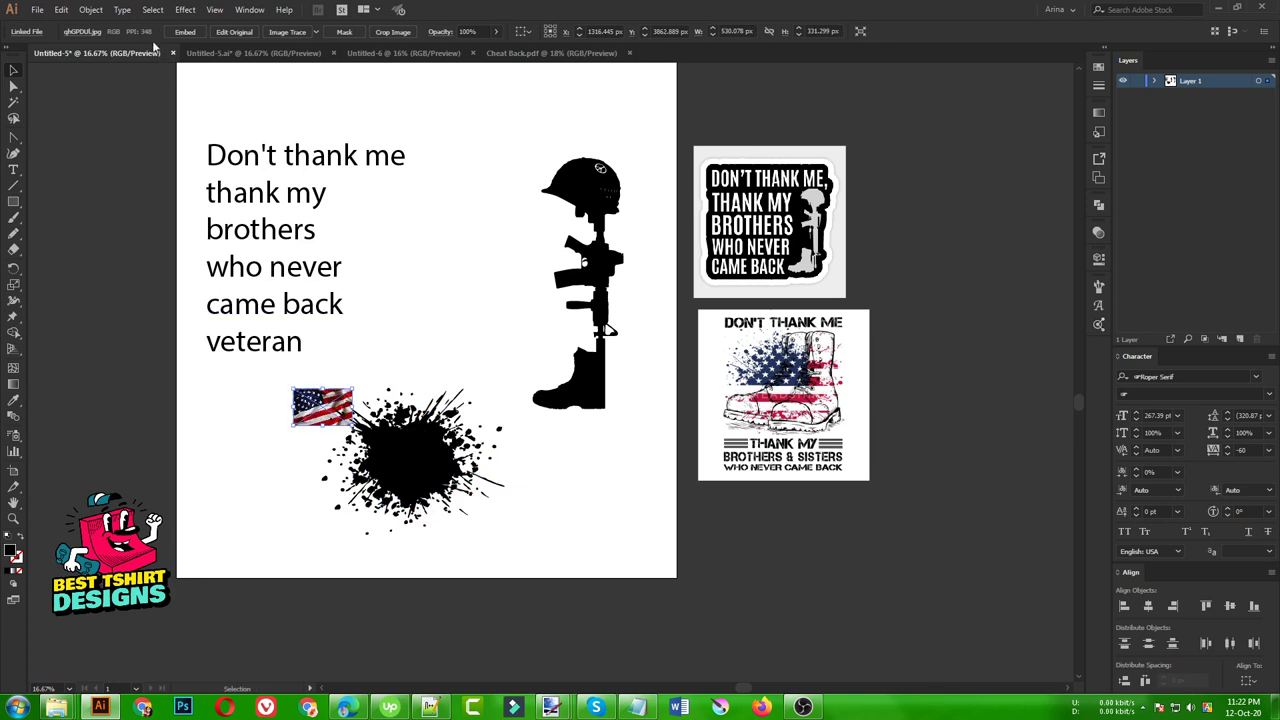
pyautogui.moveTo(352, 425)
pyautogui.mouseDown()
pyautogui.moveTo(663, 606)
pyautogui.moveTo(659, 617)
pyautogui.moveTo(670, 611)
pyautogui.moveTo(560, 588)
pyautogui.moveTo(350, 424)
pyautogui.mouseUp()
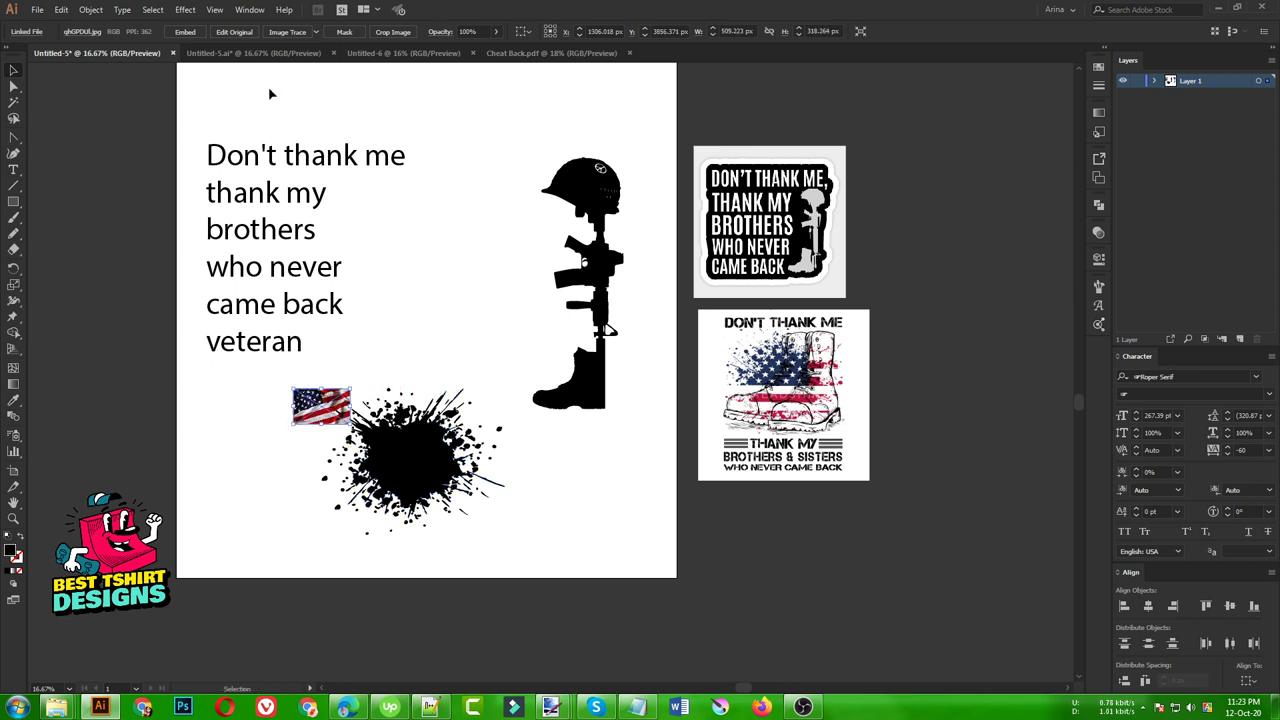
pyautogui.scroll(2, 312, 410)
pyautogui.click(375, 330)
# - Shrink the paint splatter to fit inside the small flag image and move it over the flag's middle
pyautogui.scroll(3, 330, 425)
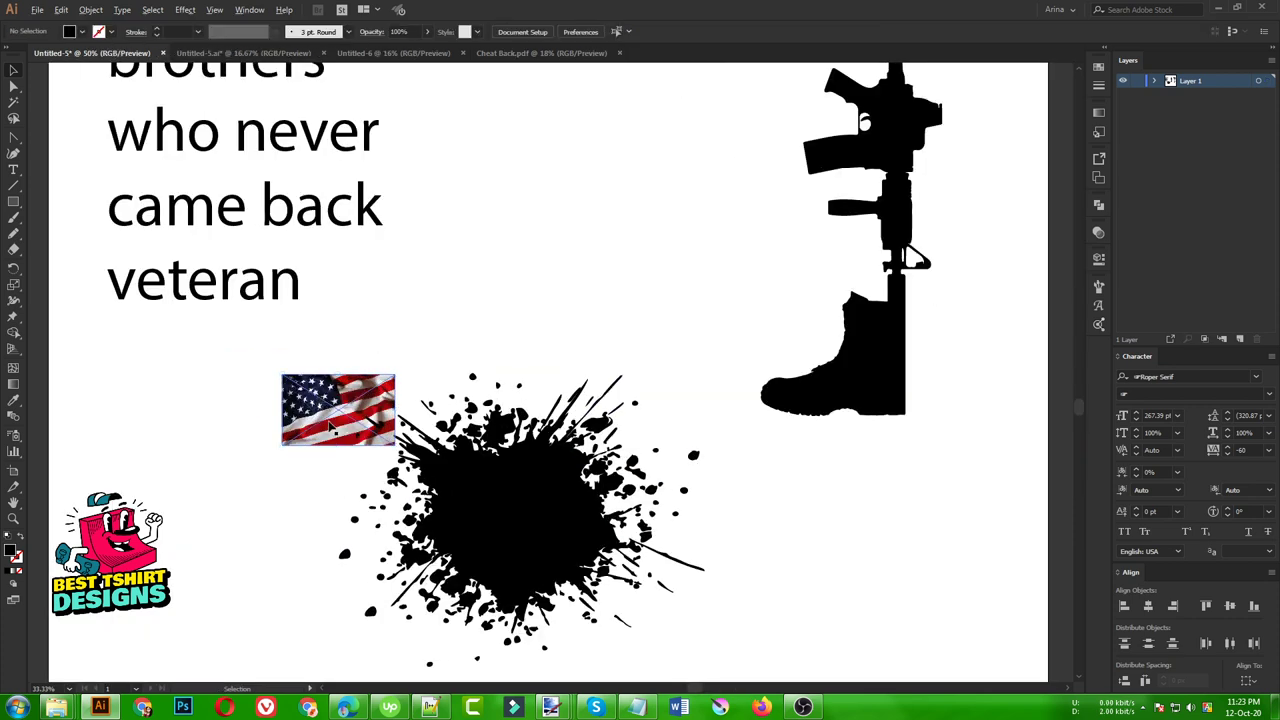
pyautogui.scroll(-1, 305, 318)
pyautogui.moveTo(600, 470); pyautogui.dragTo(412, 318)
pyautogui.moveTo(852, 396); pyautogui.dragTo(549, 406)
pyautogui.moveTo(467, 370); pyautogui.dragTo(312, 320)
pyautogui.scroll(2, 312, 320)
# - Align the splatter and flag by their vertical centers, then enlarge the splatter from its center to about 393 × 315 px
pyautogui.moveTo(442, 176); pyautogui.dragTo(524, 228)
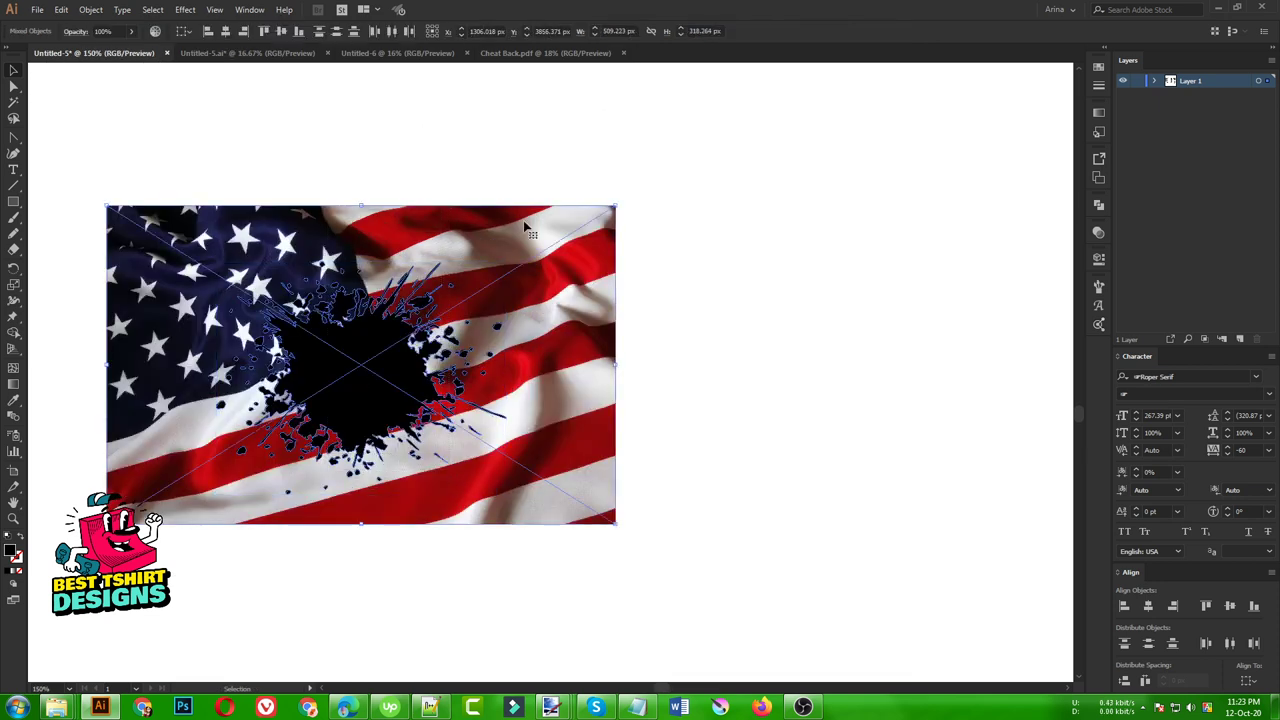
pyautogui.click(282, 32)
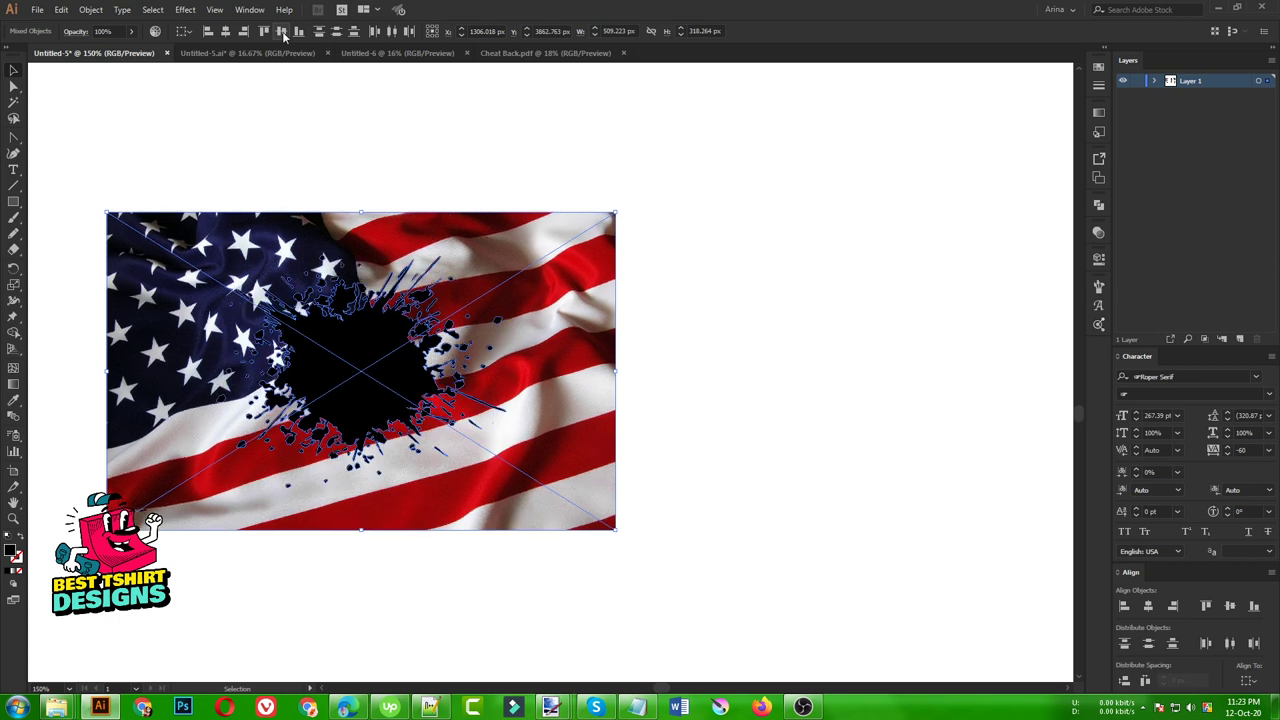
pyautogui.click(438, 186)
pyautogui.click(408, 366)
pyautogui.moveTo(507, 372)
pyautogui.mouseDown()
pyautogui.moveTo(545, 364)
pyautogui.moveTo(558, 386)
pyautogui.mouseUp()
pyautogui.moveTo(558, 390); pyautogui.dragTo(560, 392)
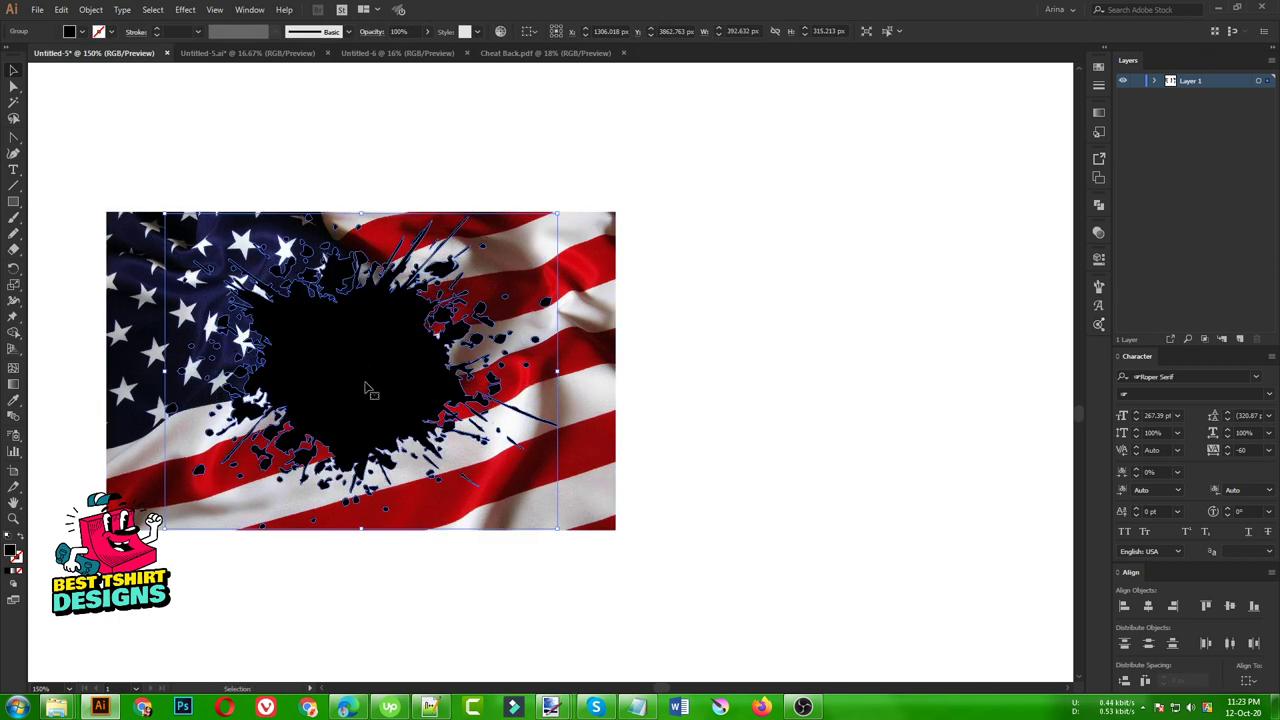
pyautogui.click(698, 423)
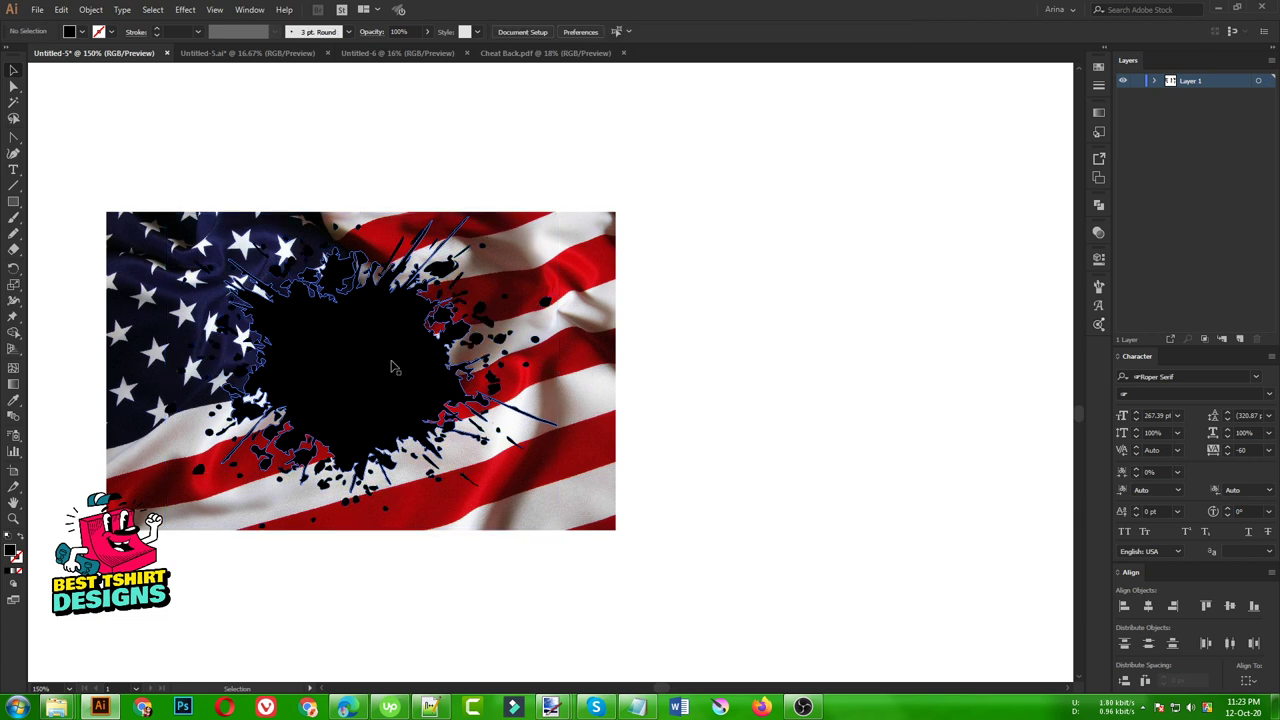
# - Reduce the flag image around its center to about 443 px wide so it fits the splatter more closely
pyautogui.click(576, 395)
pyautogui.moveTo(615, 530); pyautogui.dragTo(582, 509)
pyautogui.click(643, 509)
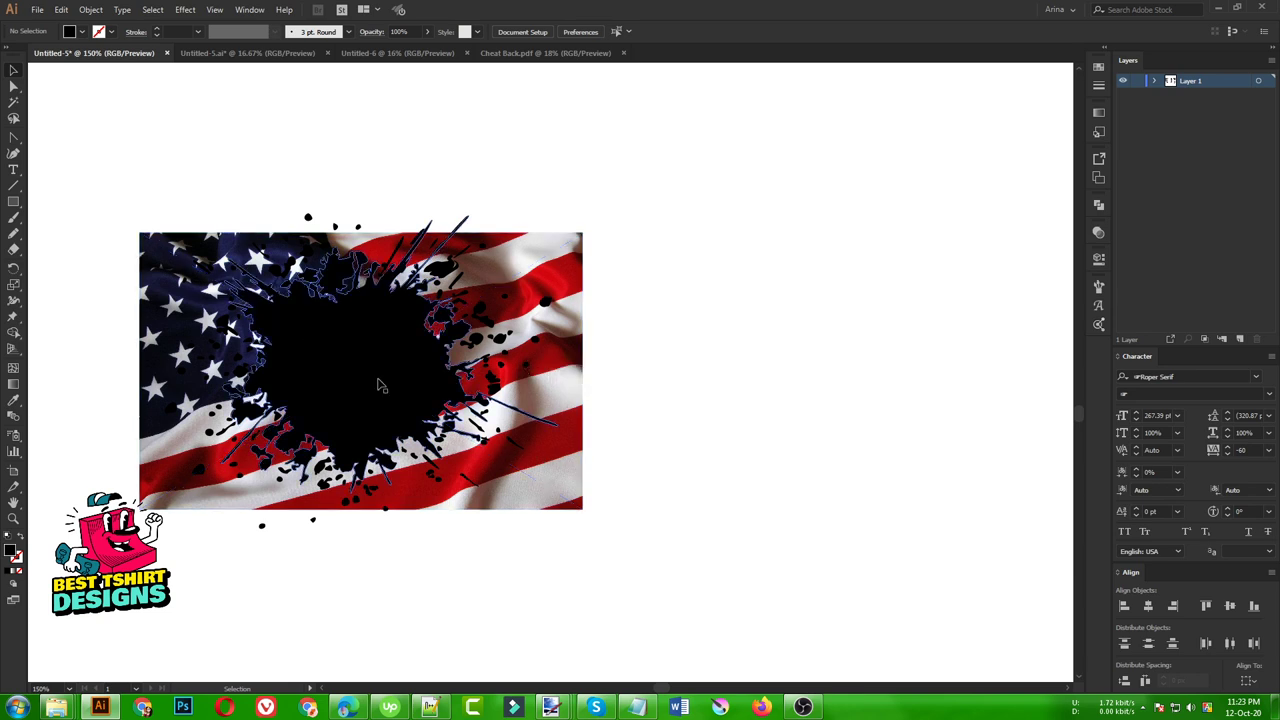
# - Try to clip the flag image to the paint splatter's shape by making a clipping mask from both
pyautogui.moveTo(328, 162); pyautogui.dragTo(420, 442)
pyautogui.rightClick(351, 312)
pyautogui.click(640, 409)
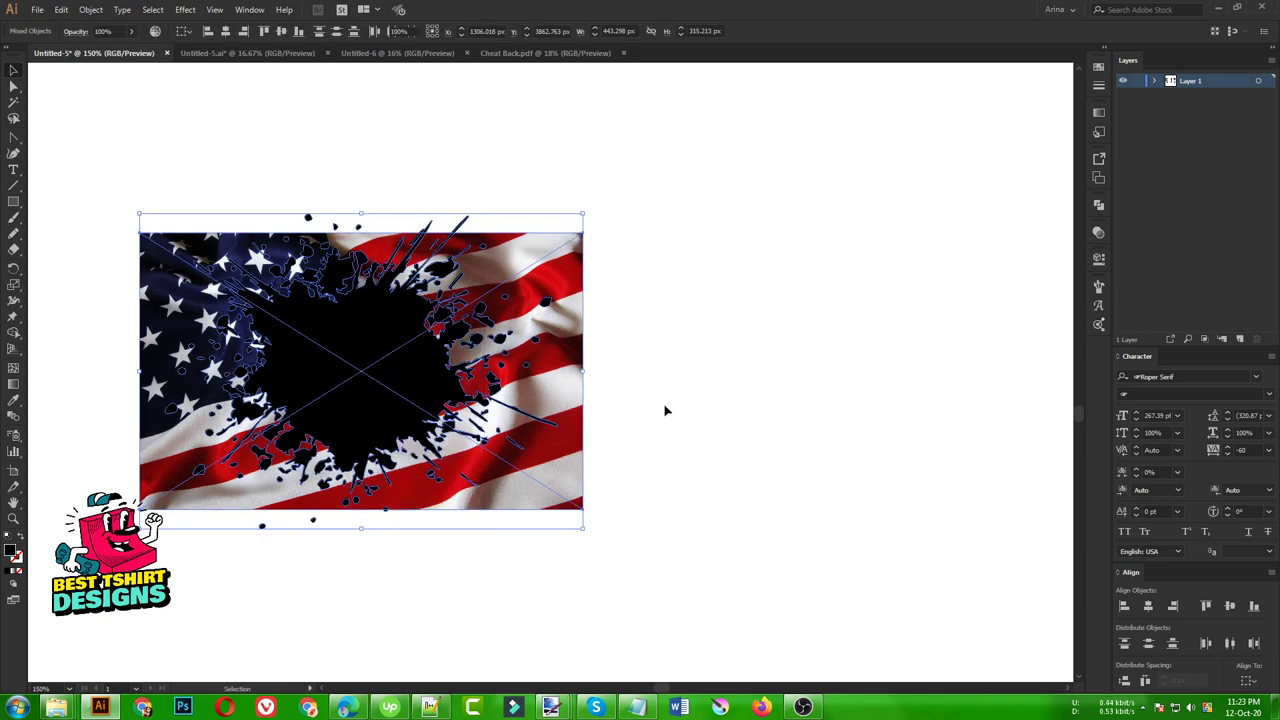
pyautogui.click(405, 322)
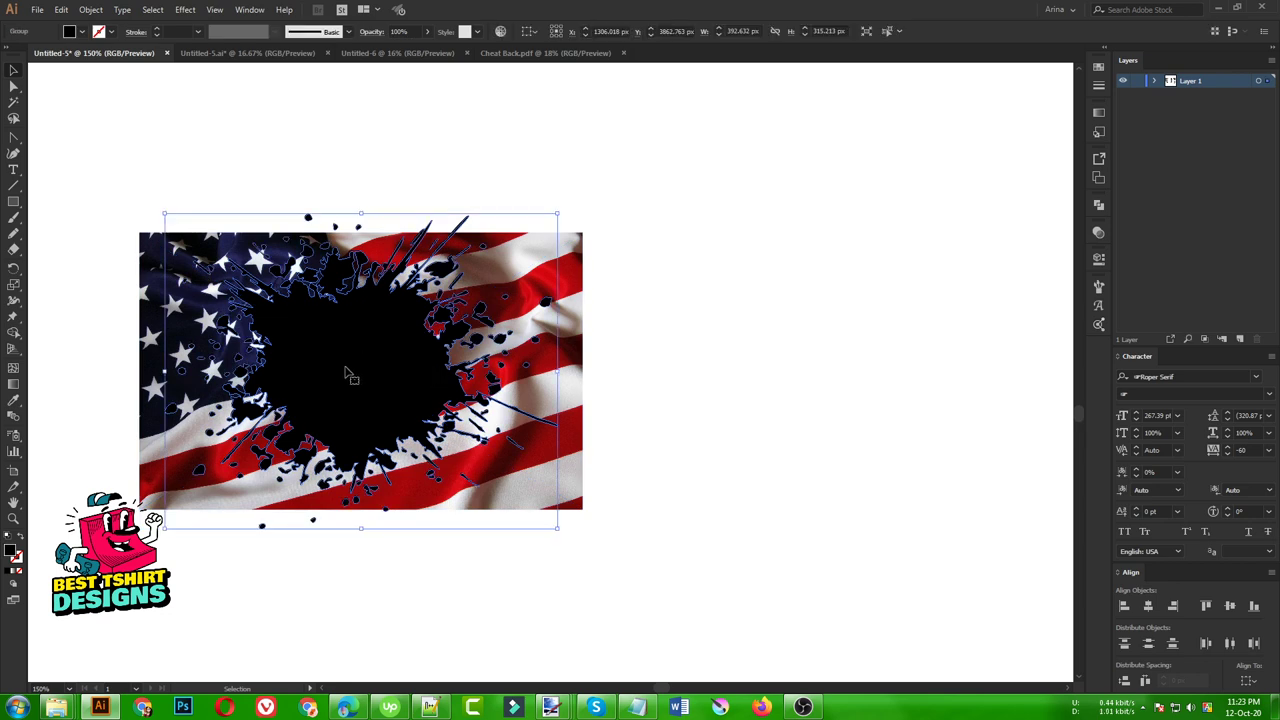
pyautogui.moveTo(281, 151); pyautogui.dragTo(390, 350)
pyautogui.rightClick(390, 350)
pyautogui.click(430, 443)
pyautogui.click(709, 376)
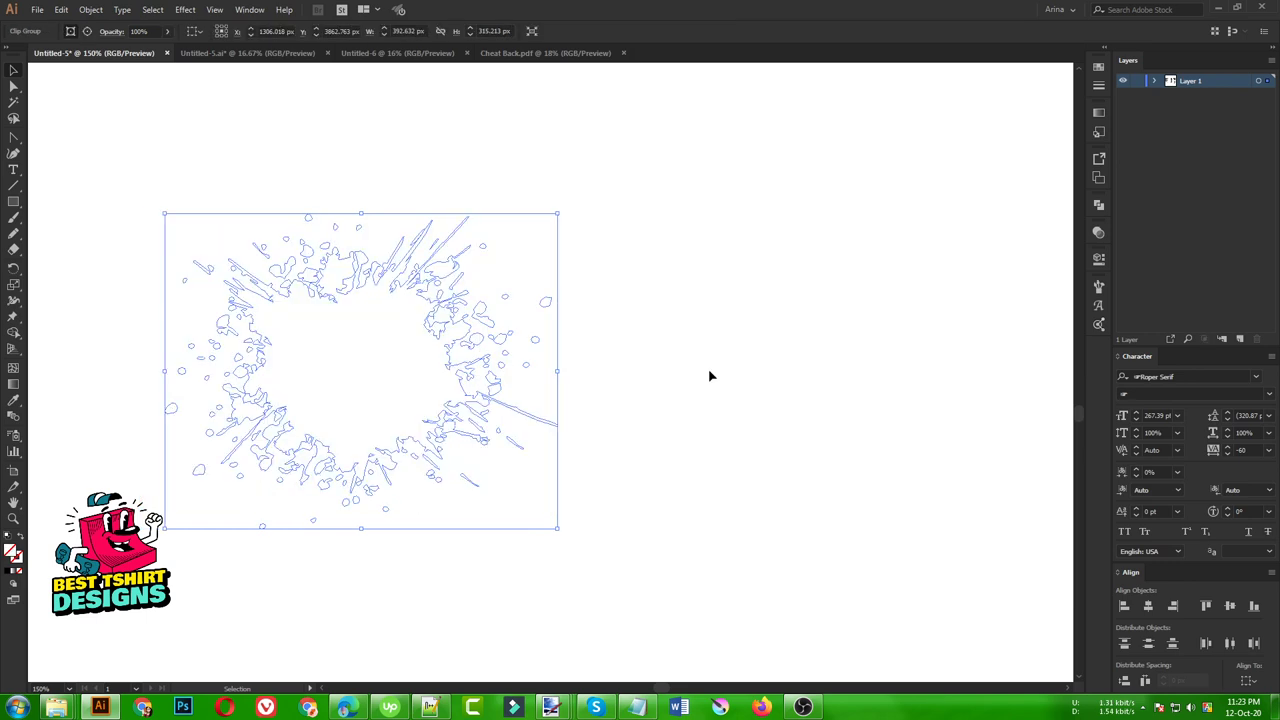
# - Undo the clipping mask made from the flag and splatter, then check the splatter by moving it aside and back
pyautogui.hotkey('ctrl', 'z')
pyautogui.click(643, 403)
pyautogui.click(426, 384)
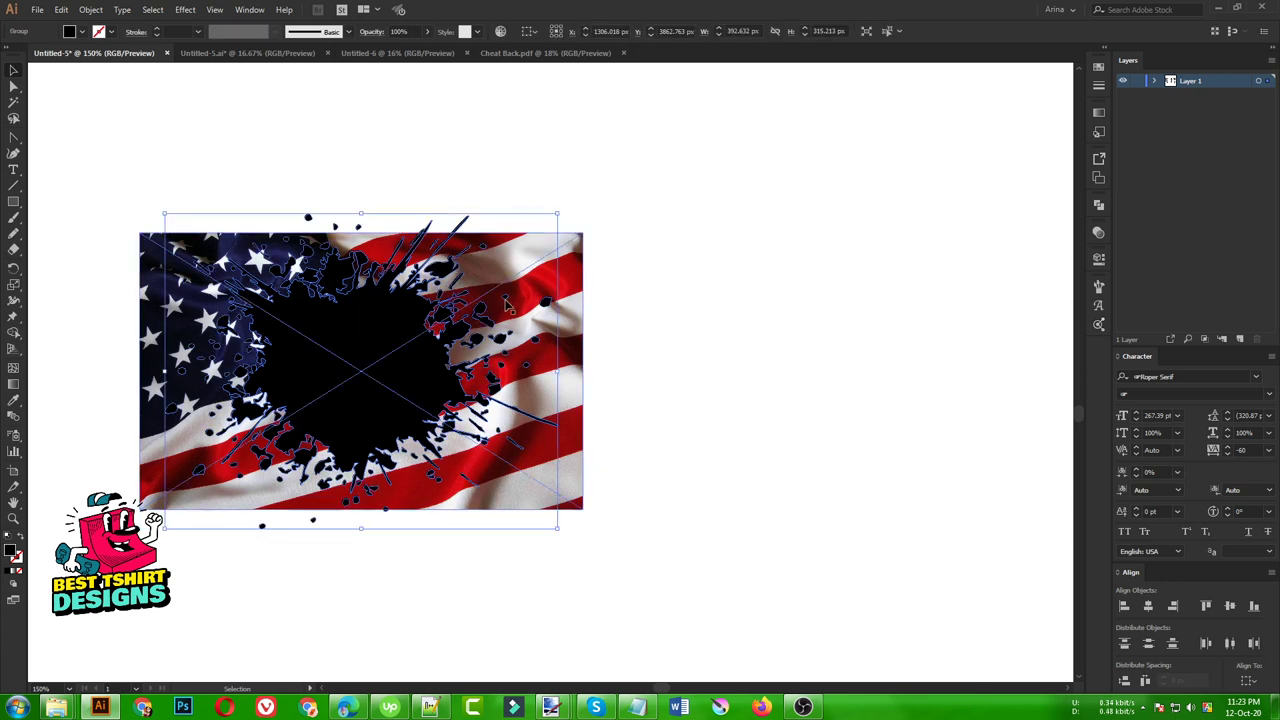
pyautogui.moveTo(362, 393); pyautogui.dragTo(700, 399)
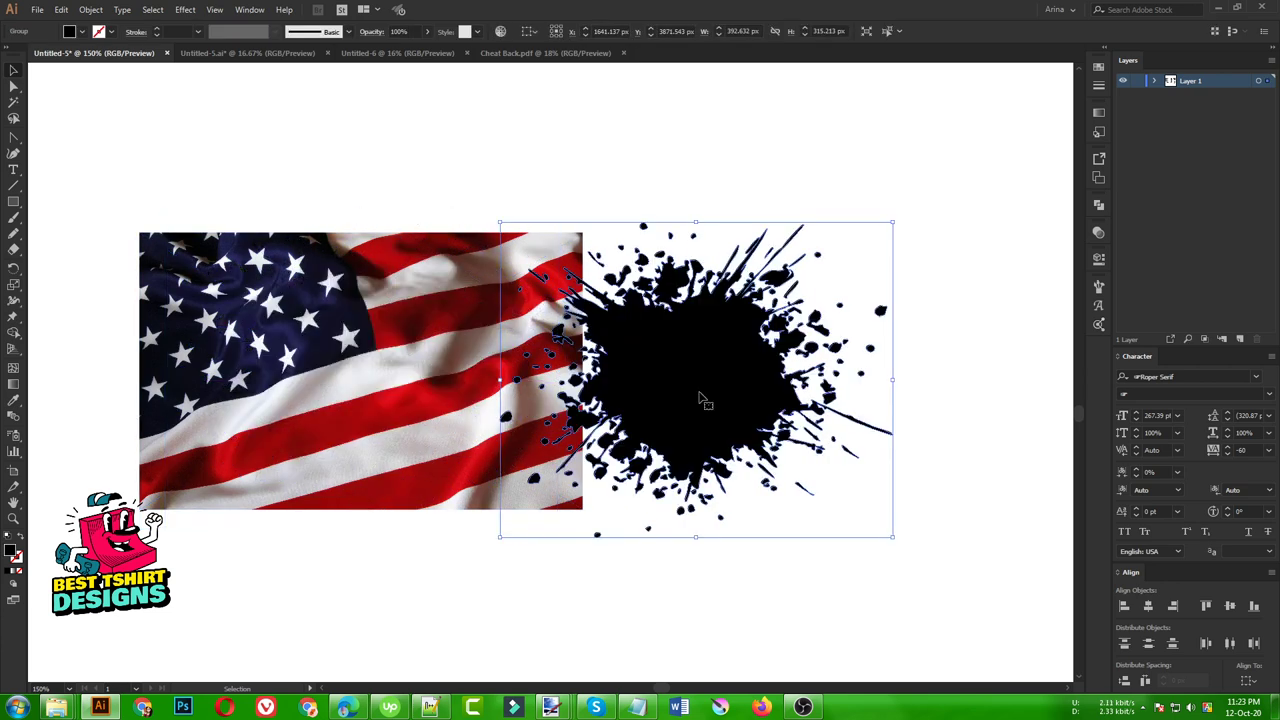
pyautogui.hotkey('ctrl', 'z')
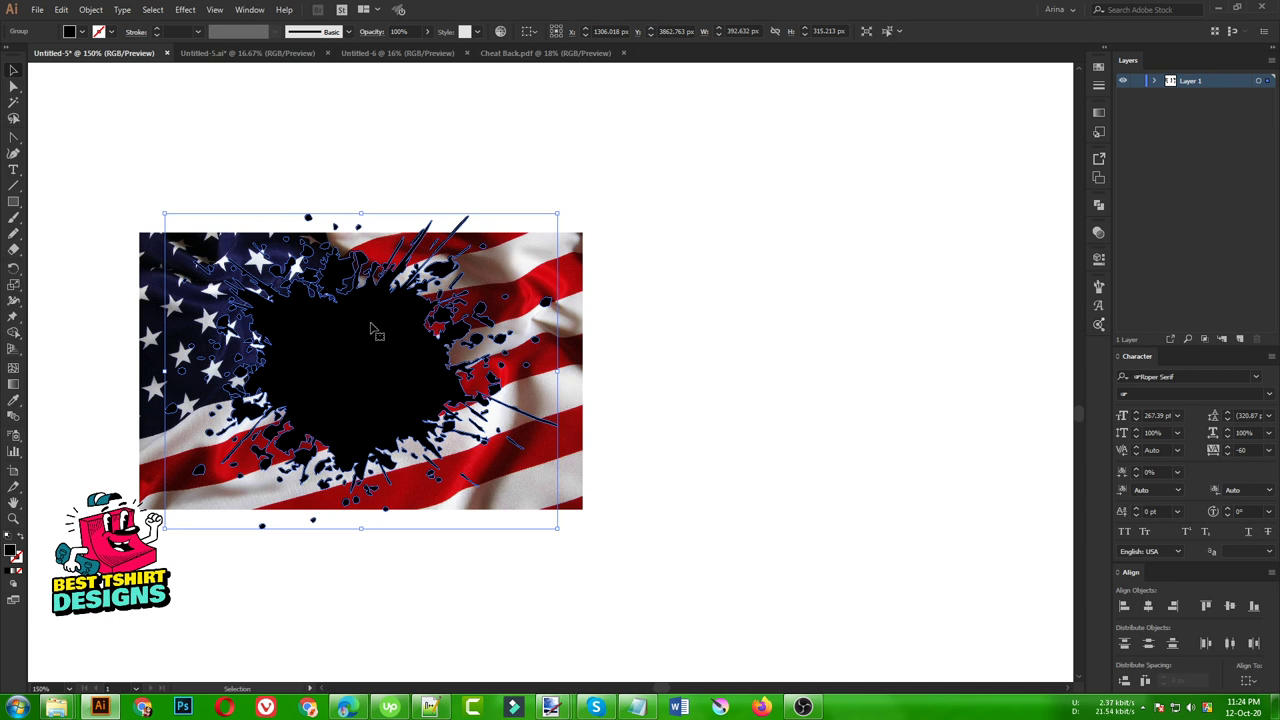
# - Combine the grouped paint splatter shapes into one compound path
pyautogui.click(89, 10)
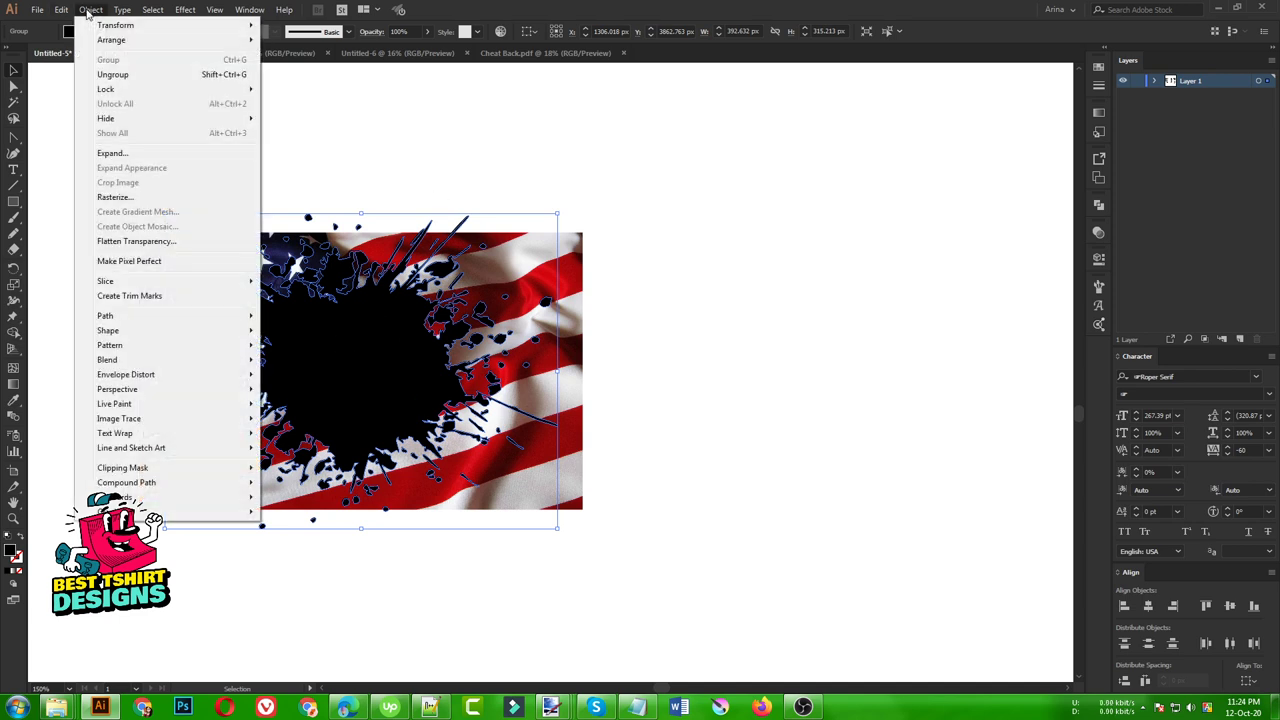
pyautogui.moveTo(145, 486)
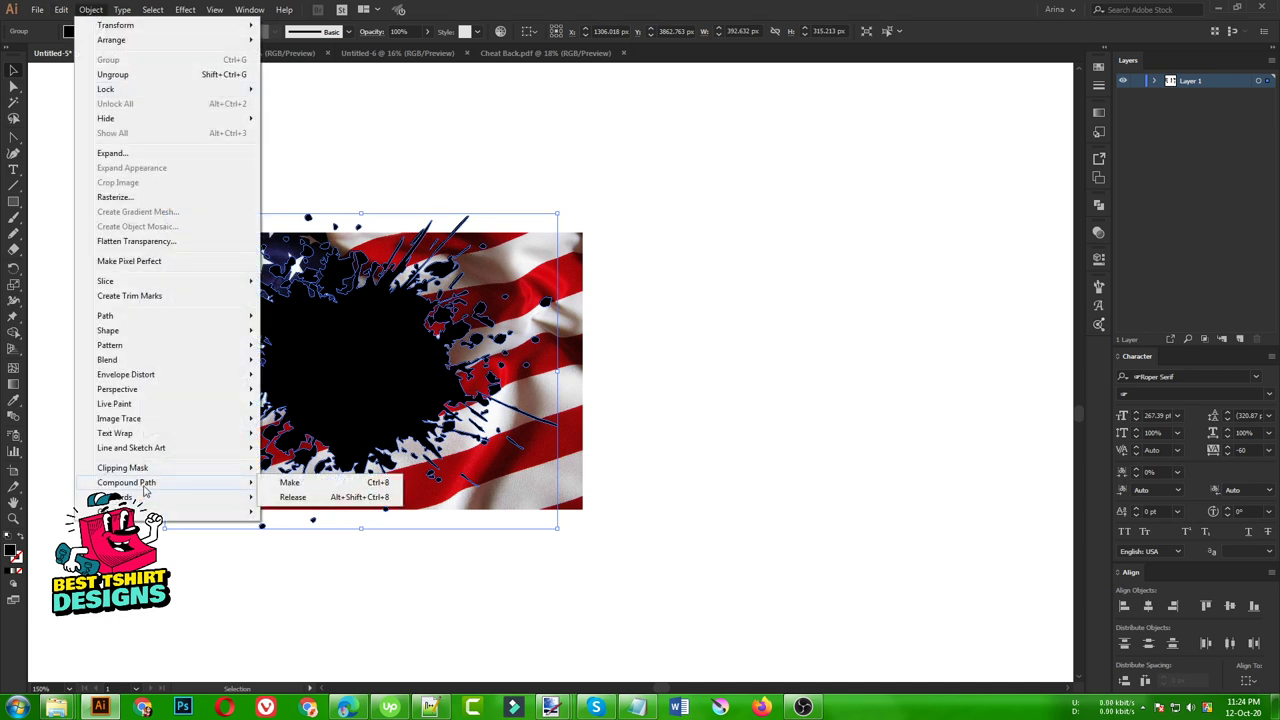
pyautogui.click(296, 485)
pyautogui.click(657, 343)
pyautogui.click(335, 381)
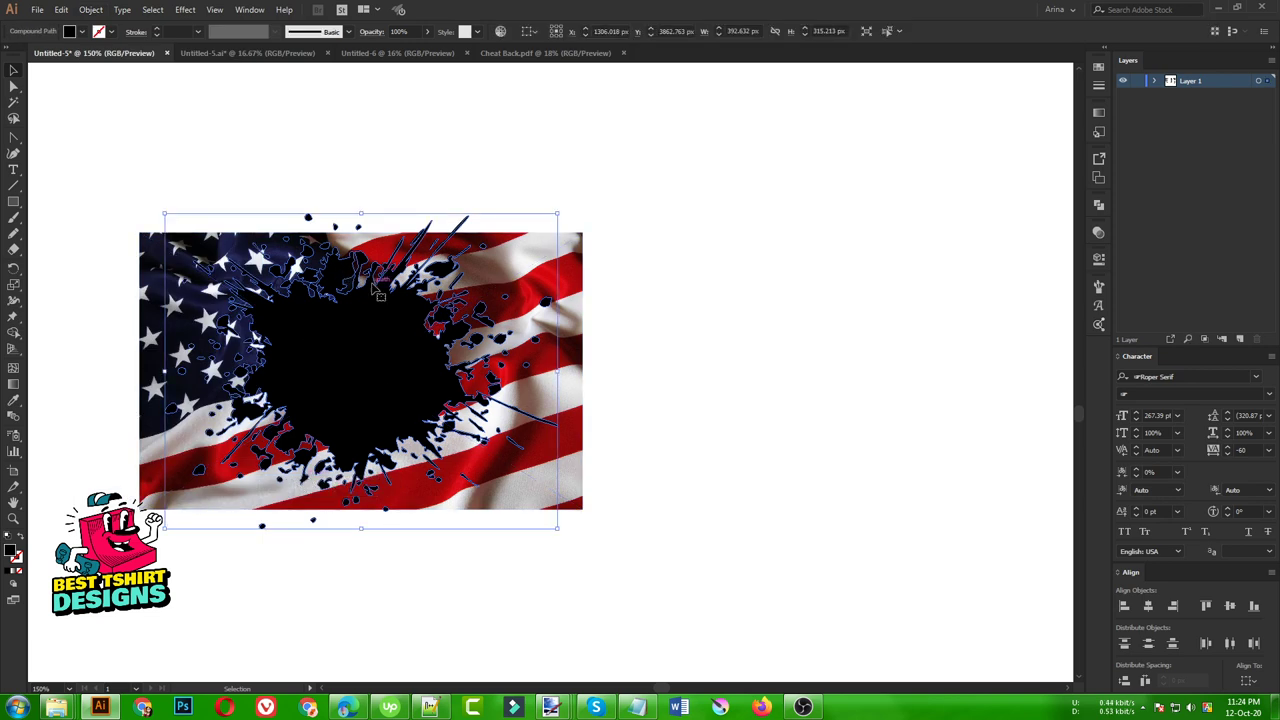
# - Erase the bits of paint splatter that stick out beyond the flag image's upper and lower edges
pyautogui.hotkey('shift', 'e')
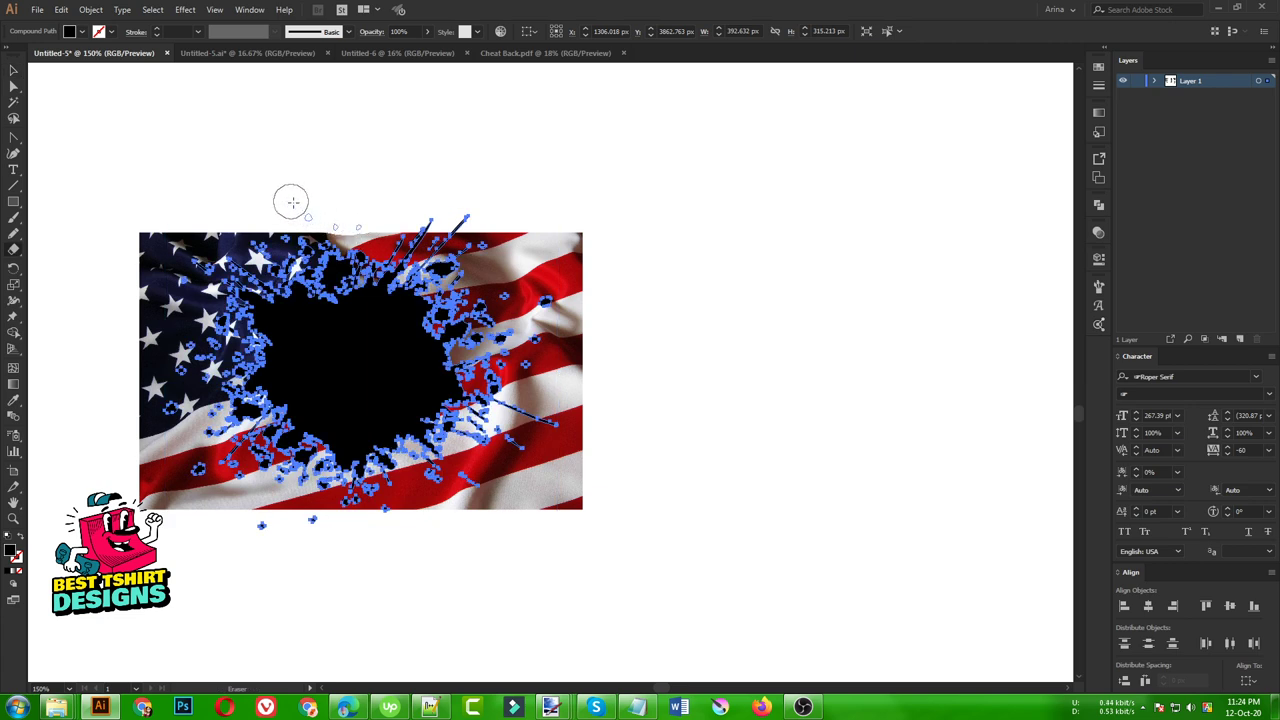
pyautogui.moveTo(385, 527)
pyautogui.mouseDown()
pyautogui.moveTo(350, 541)
pyautogui.moveTo(256, 530)
pyautogui.moveTo(389, 520)
pyautogui.mouseUp()
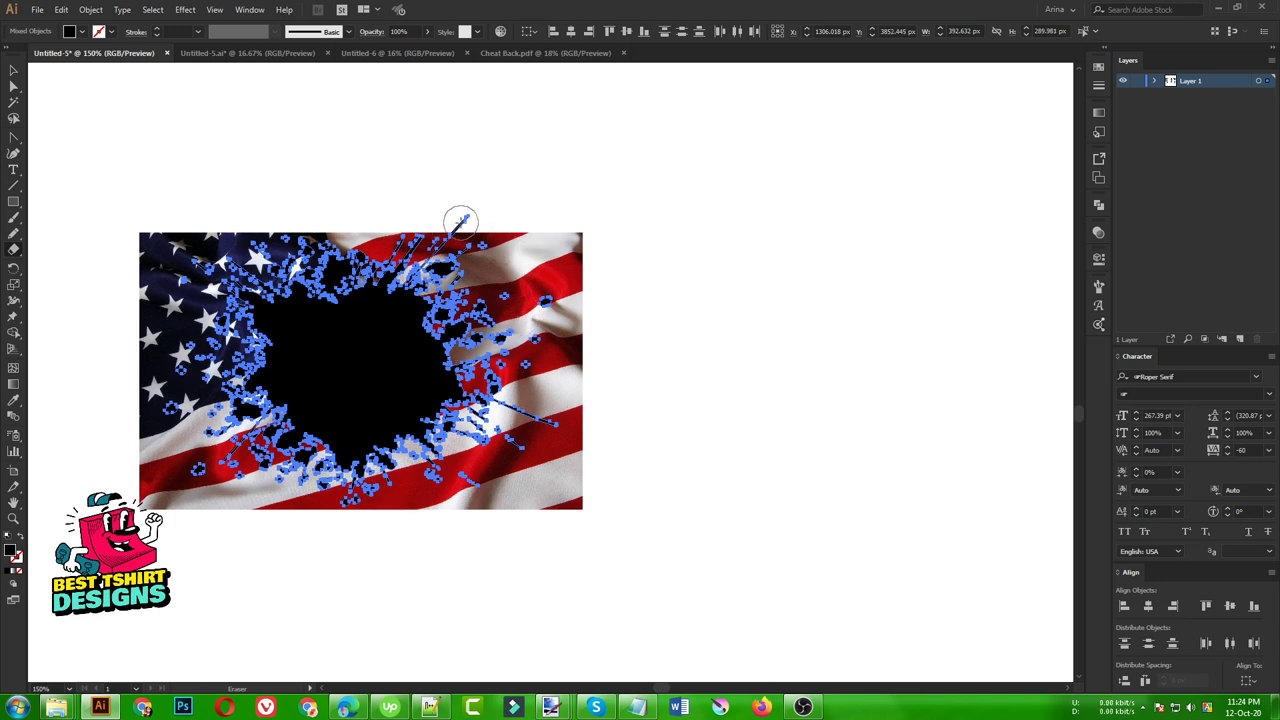
pyautogui.moveTo(455, 220); pyautogui.dragTo(503, 189)
pyautogui.press('v')
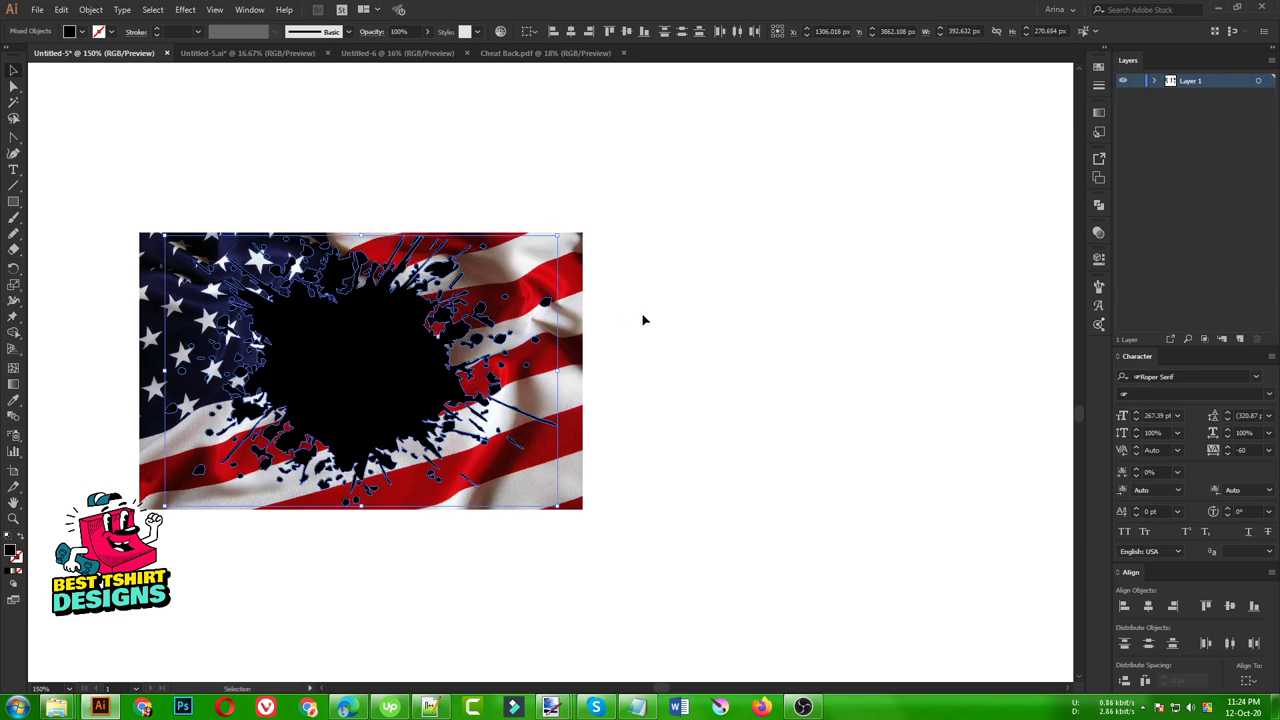
pyautogui.click(643, 320)
# - Make a clipping mask from the main splatter shape and the flag image, accepting the complex mask
pyautogui.click(280, 346)
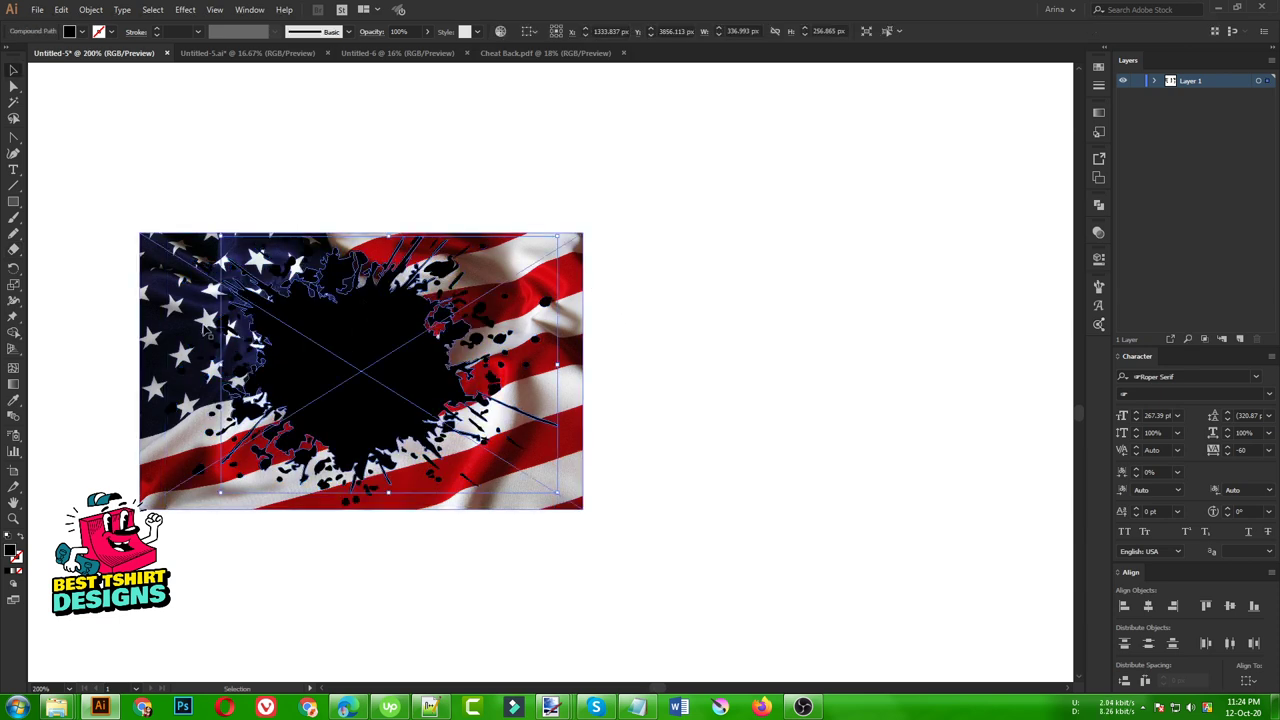
pyautogui.scroll(1, 207, 330)
pyautogui.moveTo(320, 155); pyautogui.dragTo(463, 457)
pyautogui.rightClick(430, 384)
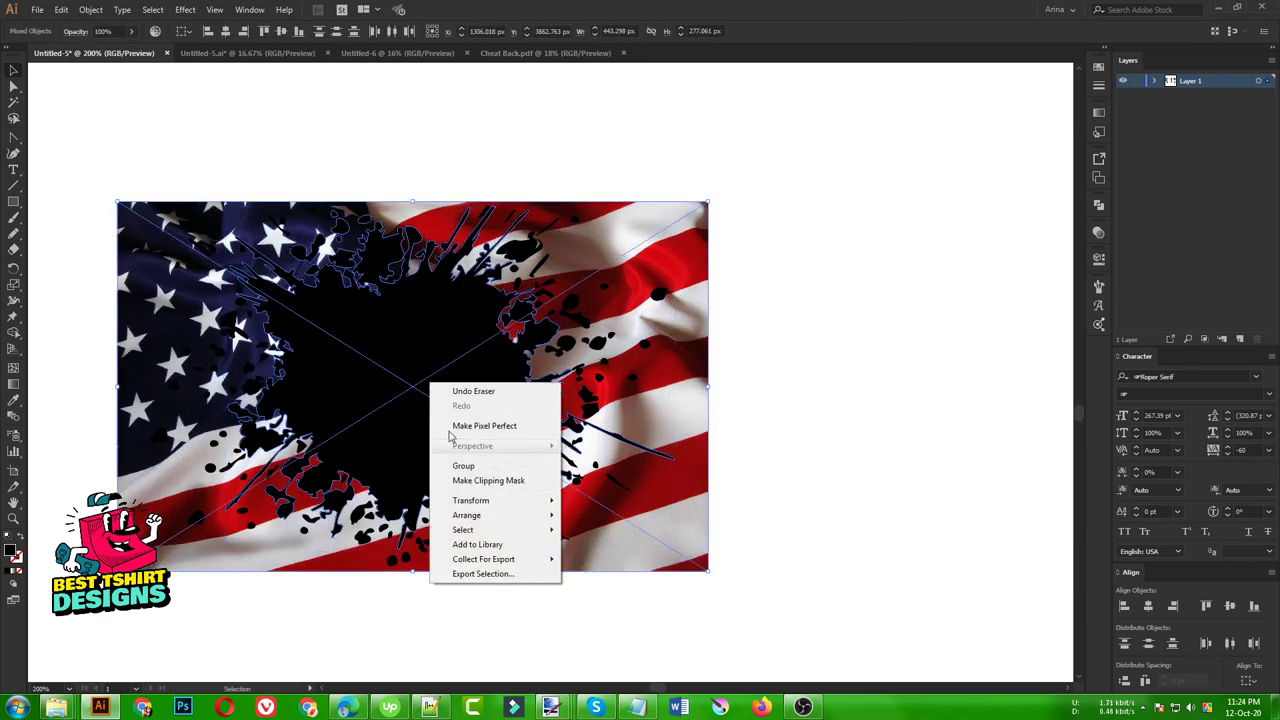
pyautogui.click(477, 481)
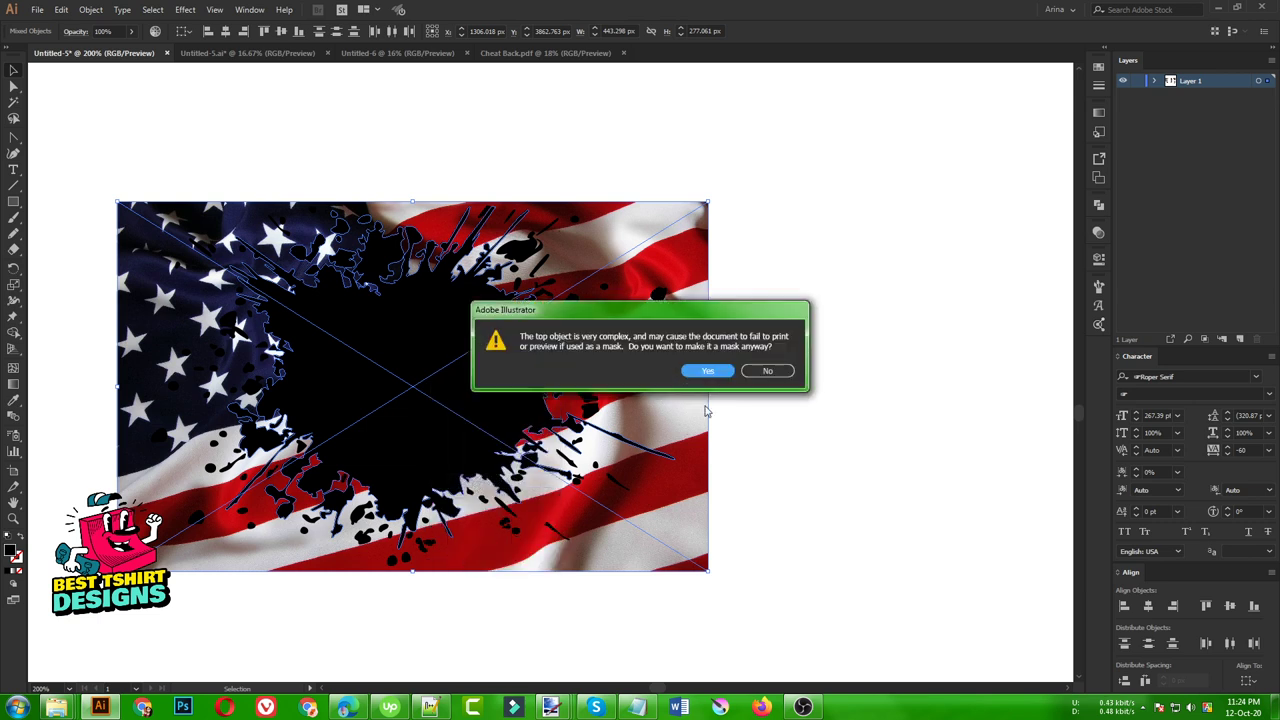
pyautogui.click(706, 372)
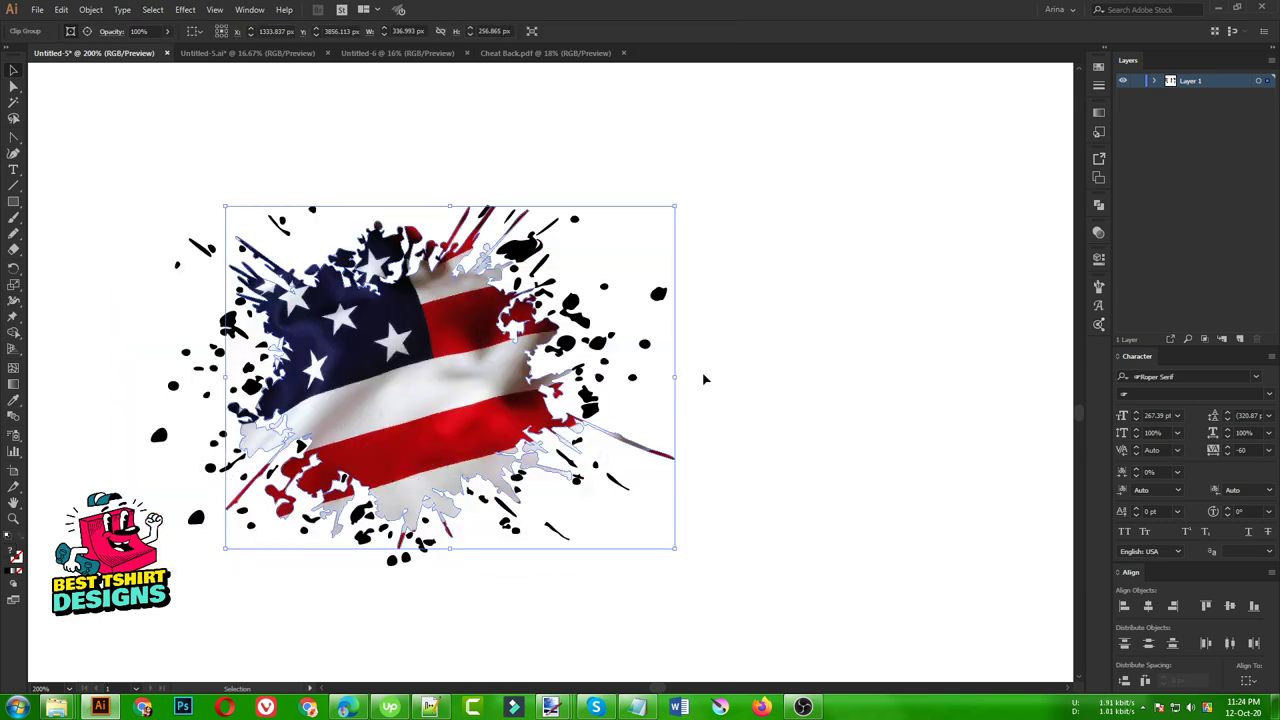
pyautogui.click(538, 601)
# - Enlarge the clipped flag splatter around its center to about 2079 × 1585 px
pyautogui.scroll(-3, 425, 420)
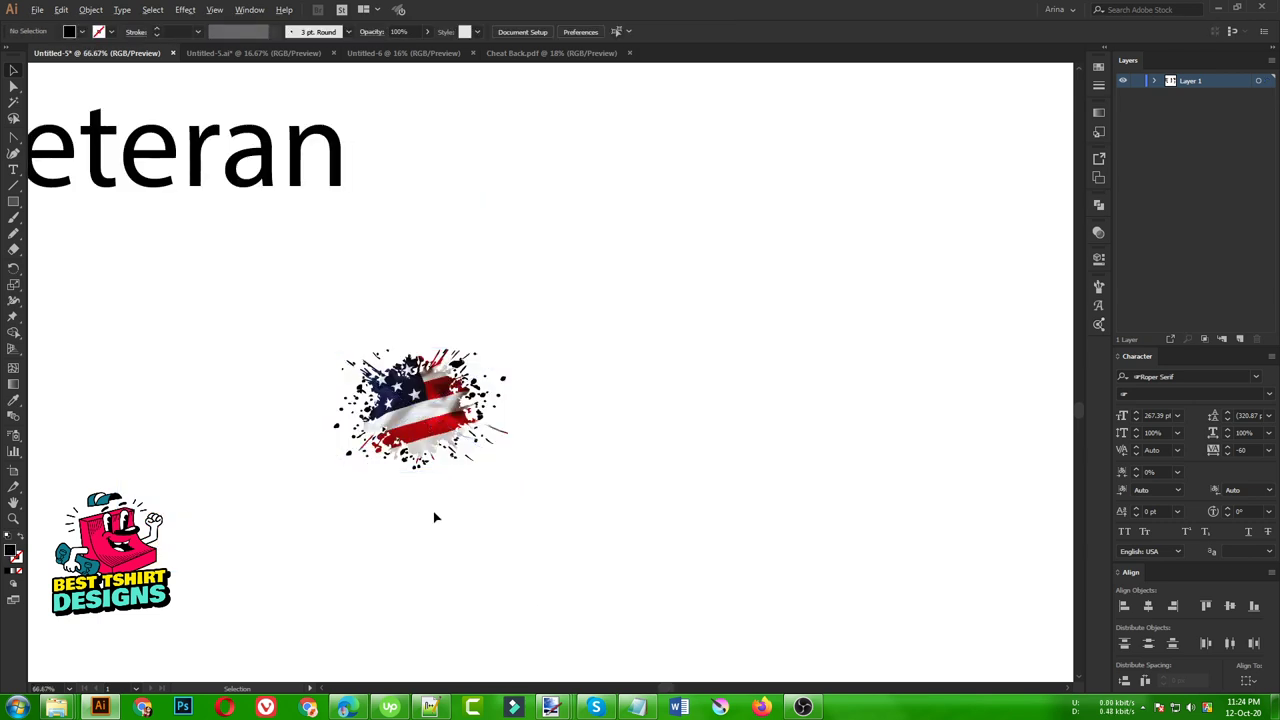
pyautogui.scroll(-3, 435, 517)
pyautogui.scroll(-1, 427, 513)
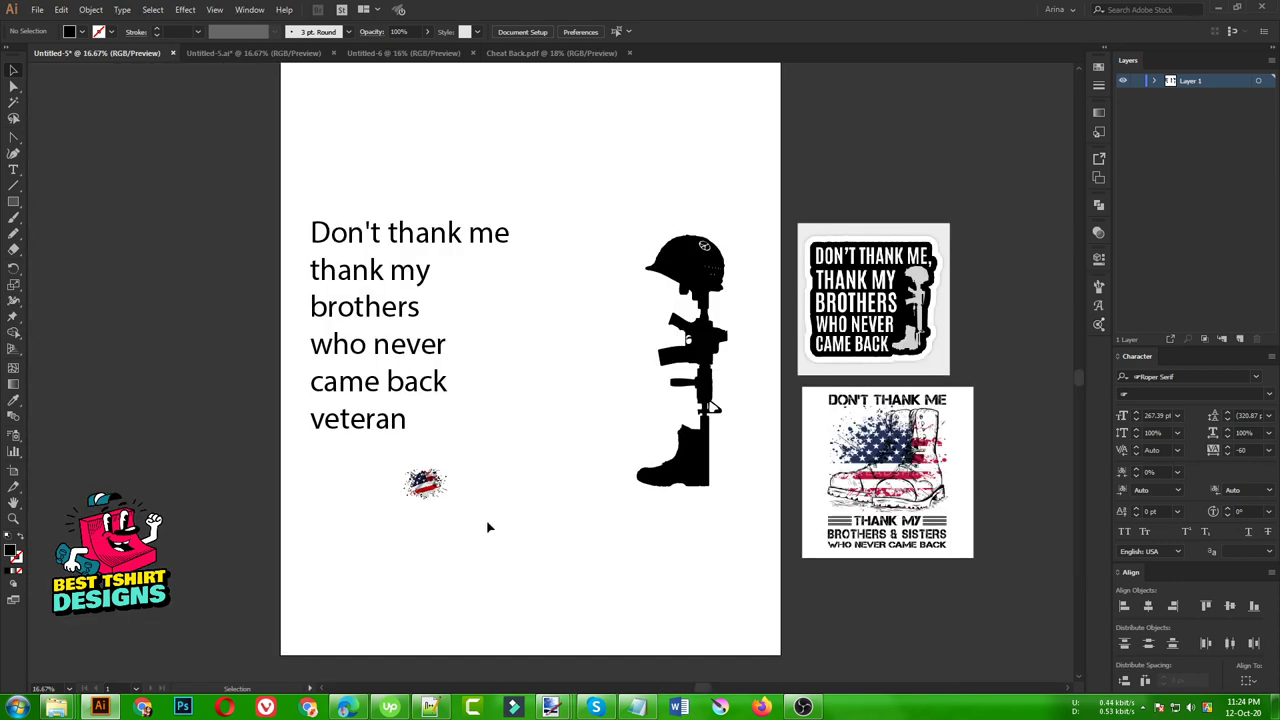
pyautogui.click(440, 484)
pyautogui.moveTo(449, 484); pyautogui.dragTo(545, 488)
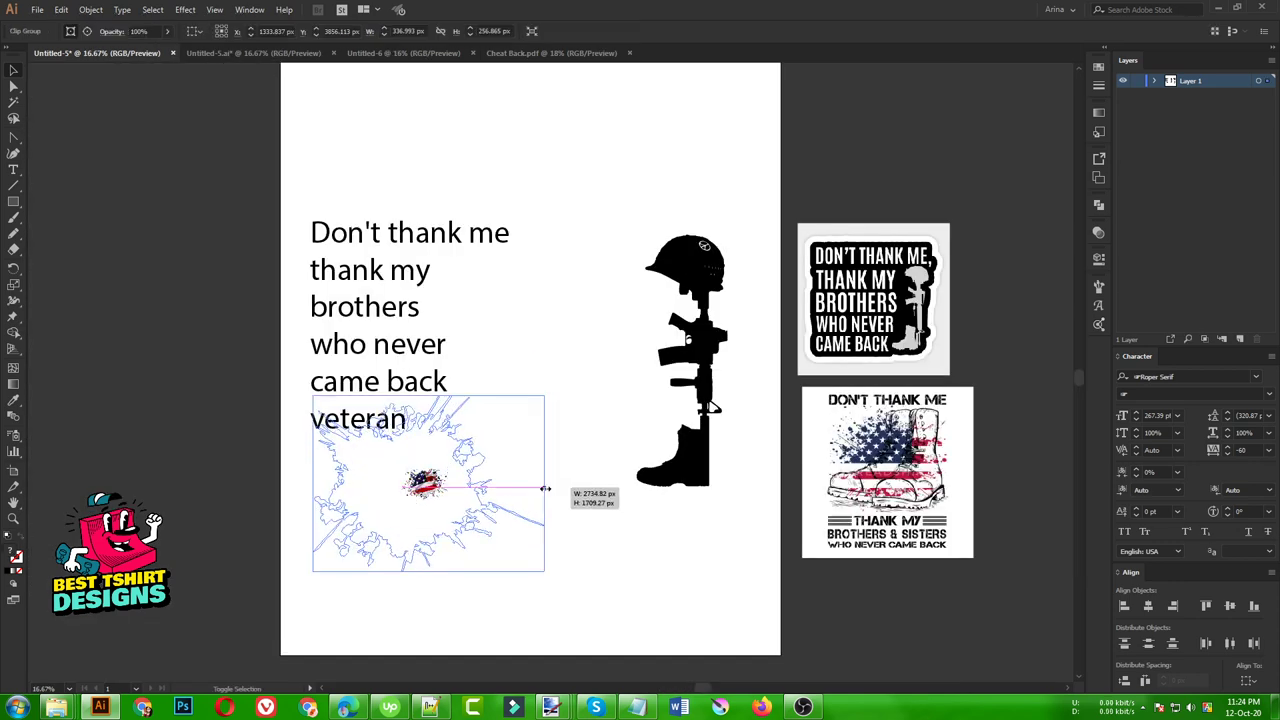
pyautogui.moveTo(472, 505); pyautogui.dragTo(648, 172)
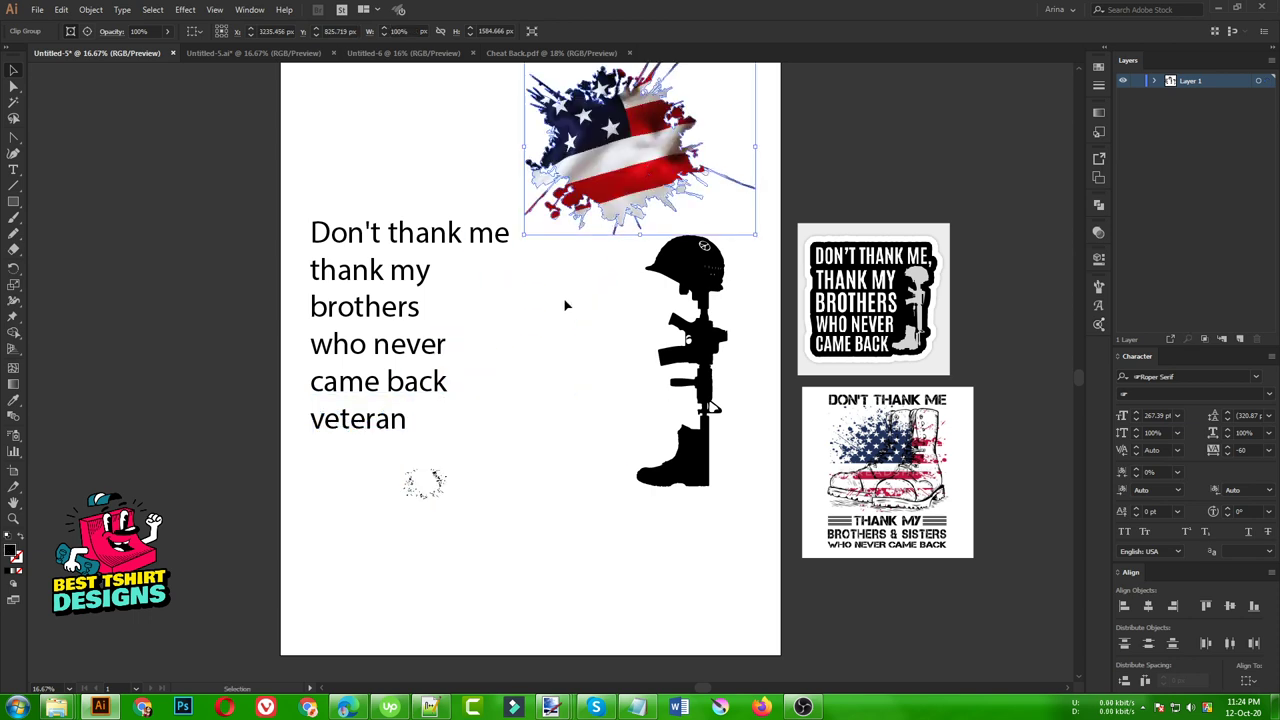
pyautogui.moveTo(702, 172); pyautogui.dragTo(491, 505)
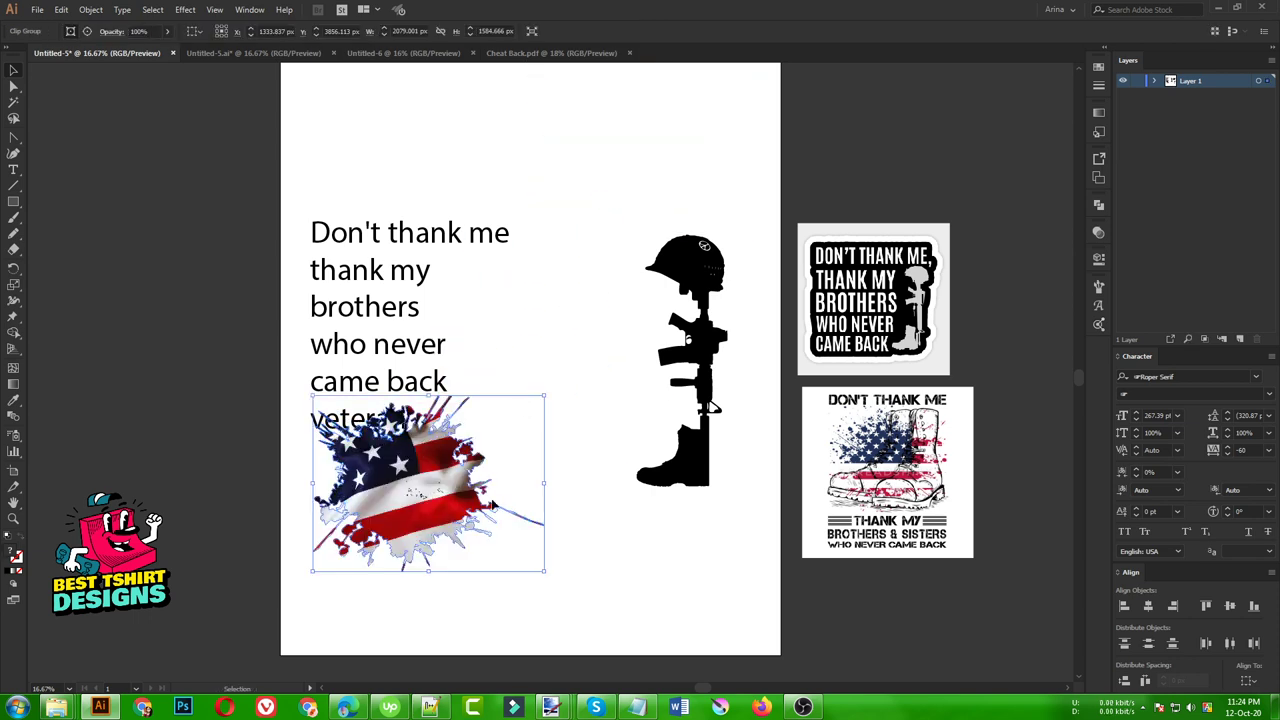
pyautogui.click(629, 517)
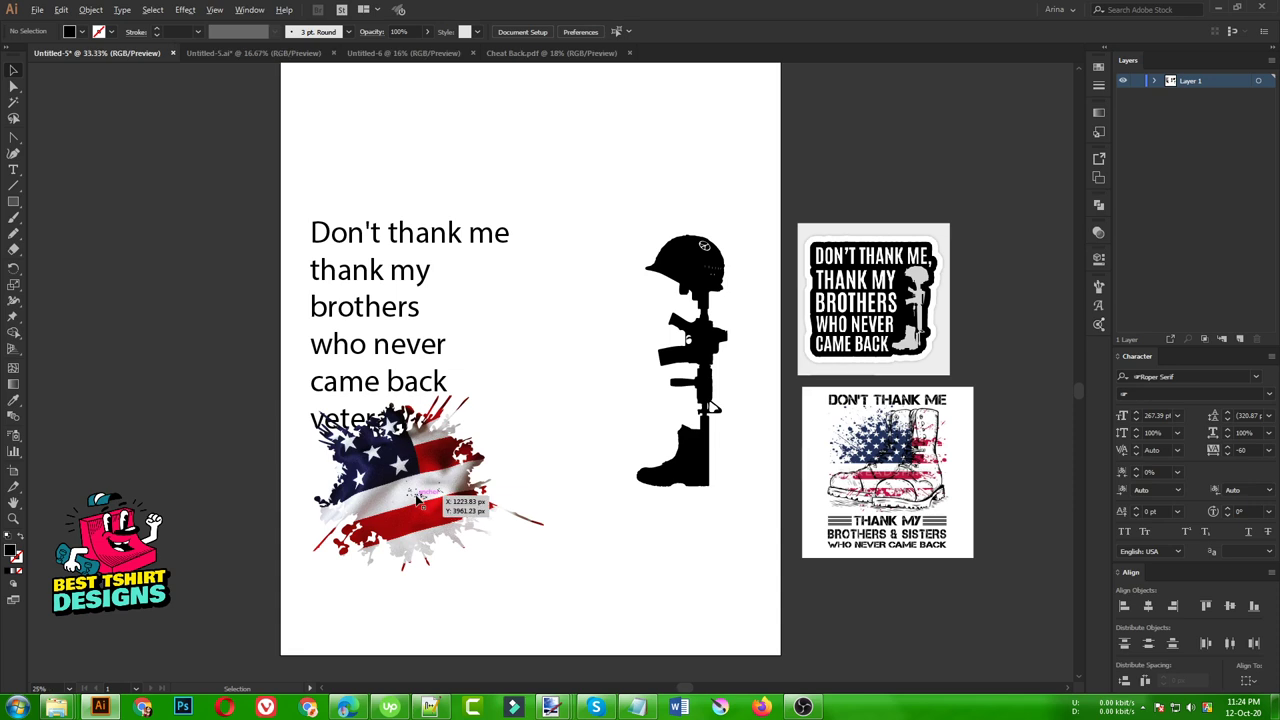
# - Move the clipped flag splatter away from its loose specks to the artboard's upper right, above the helmet, at a smaller size
pyautogui.scroll(3, 416, 497)
pyautogui.click(423, 497)
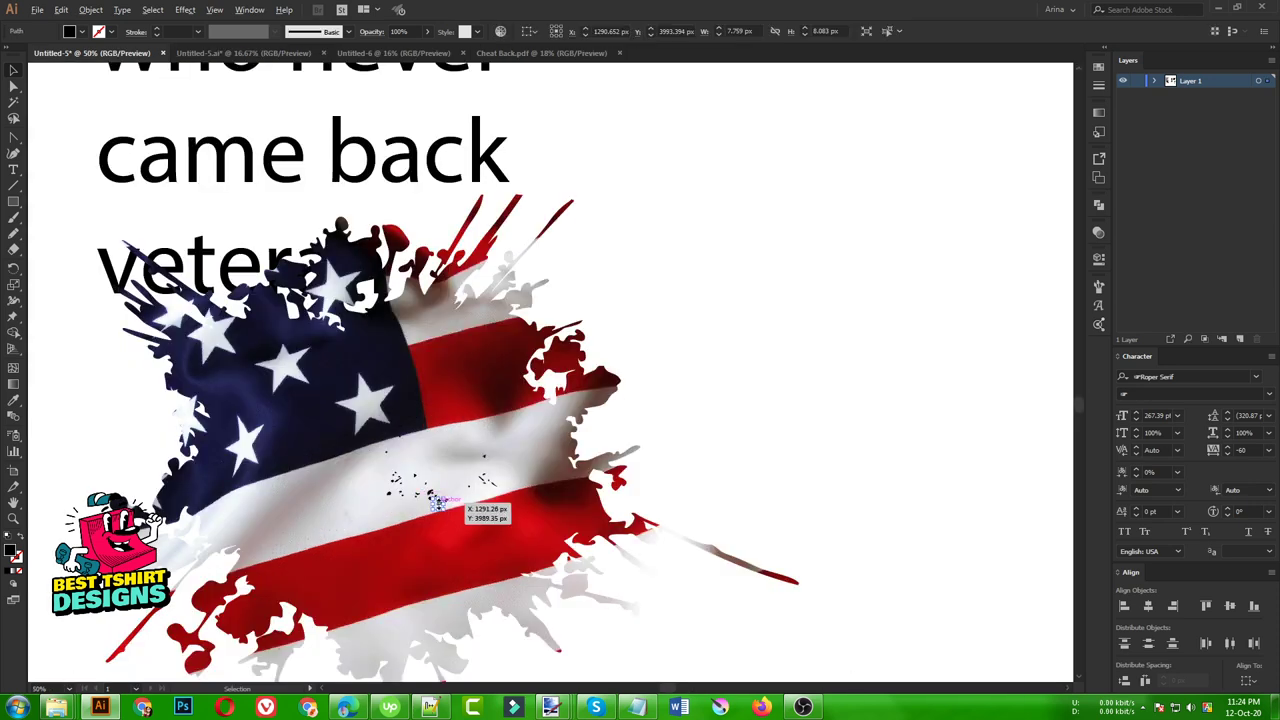
pyautogui.scroll(-3, 437, 500)
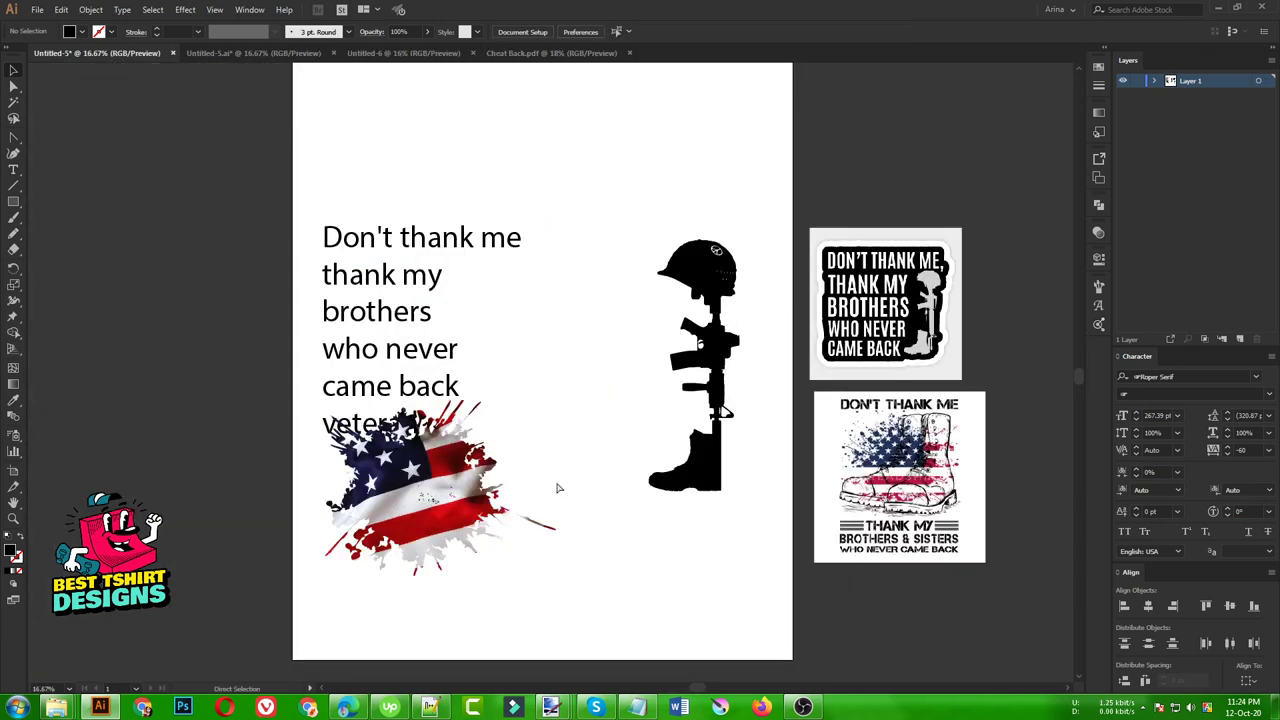
pyautogui.hotkey('ctrl', 'z')
pyautogui.moveTo(446, 495); pyautogui.dragTo(738, 127)
pyautogui.click(615, 236)
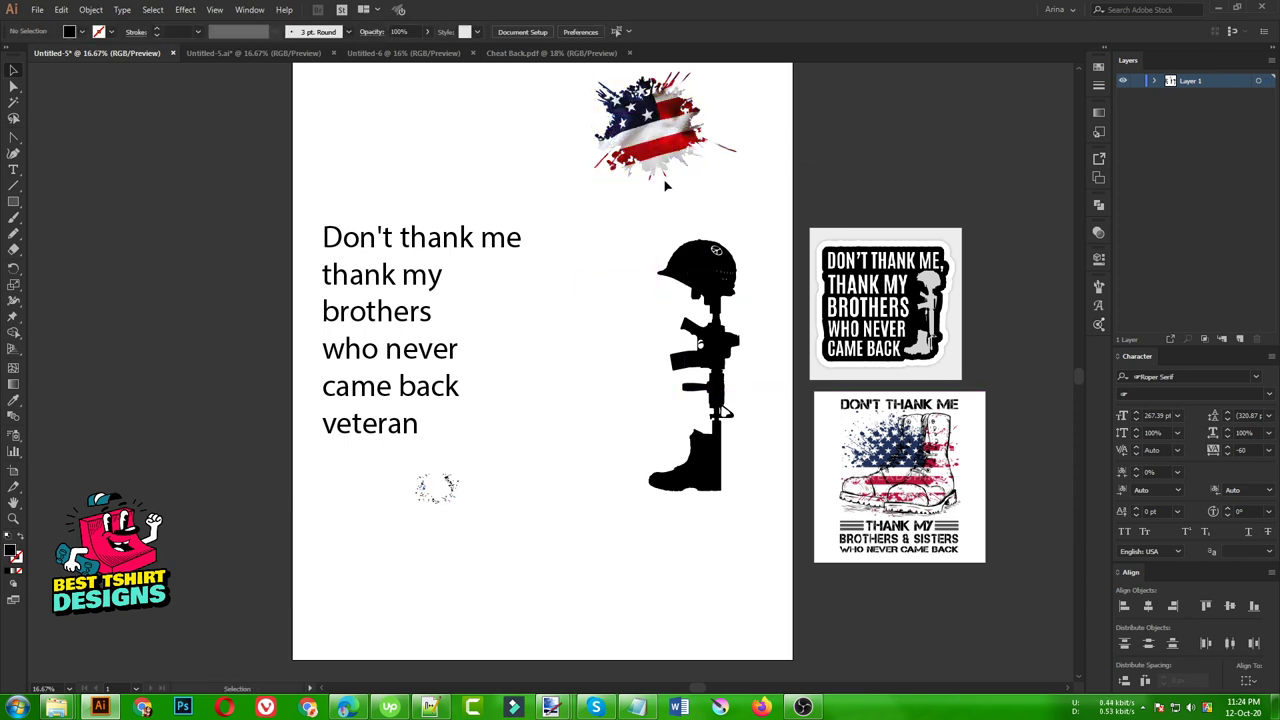
# - Delete the leftover black splatter specks below the text and the two reference images beside the artboard
pyautogui.moveTo(507, 543); pyautogui.dragTo(382, 463)
pyautogui.press('Delete')
pyautogui.scroll(-1, 391, 487)
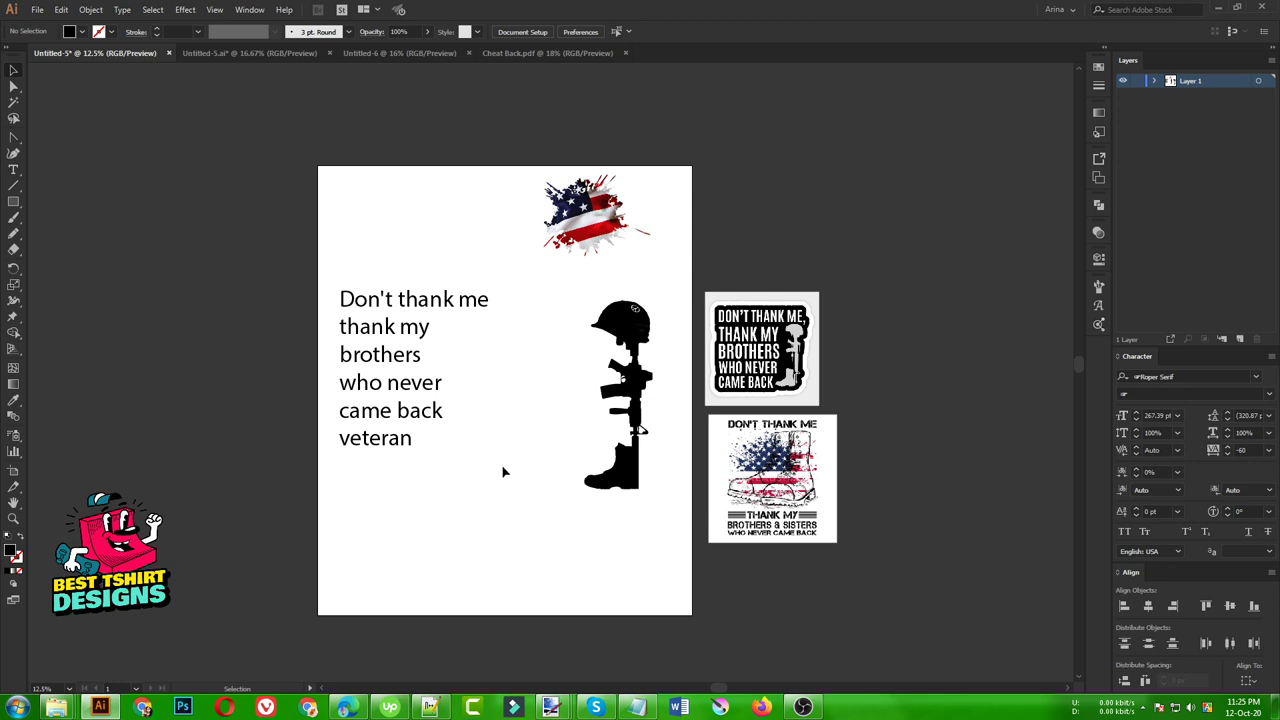
pyautogui.moveTo(760, 222); pyautogui.dragTo(864, 644)
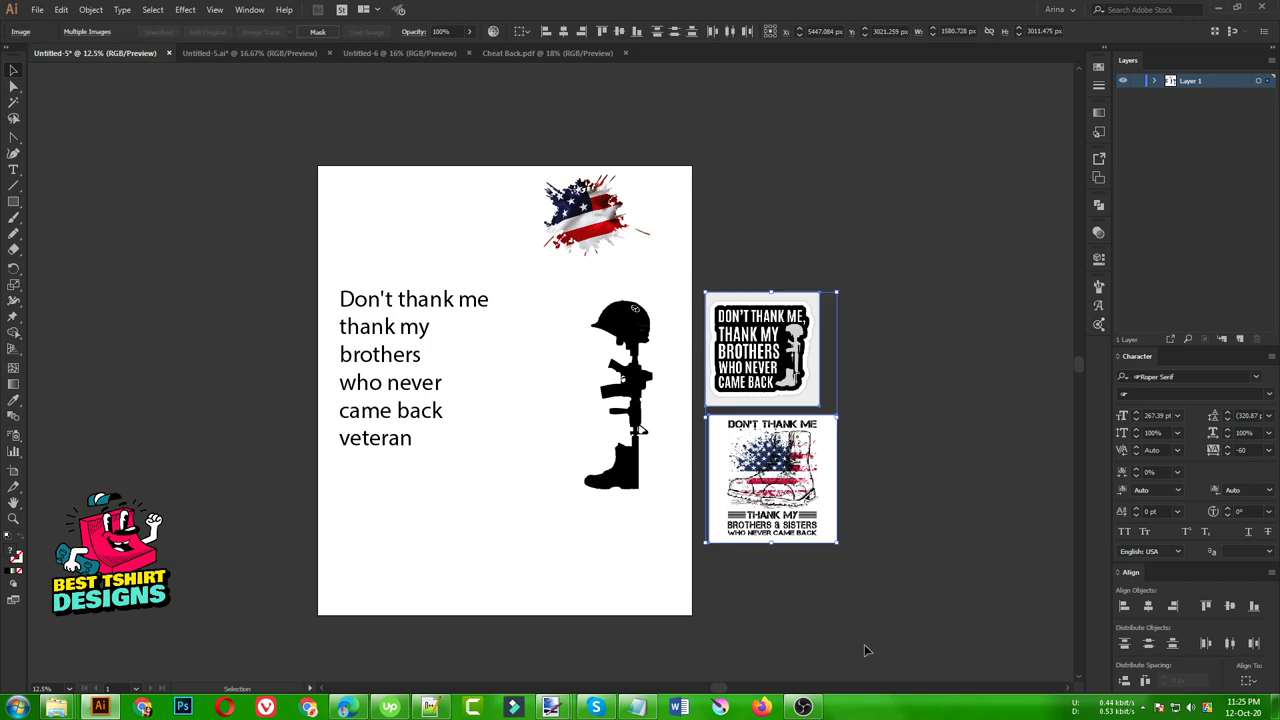
pyautogui.press('Delete')
# - Move all the quote text lines off the artboard to its left side
pyautogui.moveTo(466, 517); pyautogui.dragTo(337, 260)
pyautogui.moveTo(376, 311); pyautogui.dragTo(185, 309)
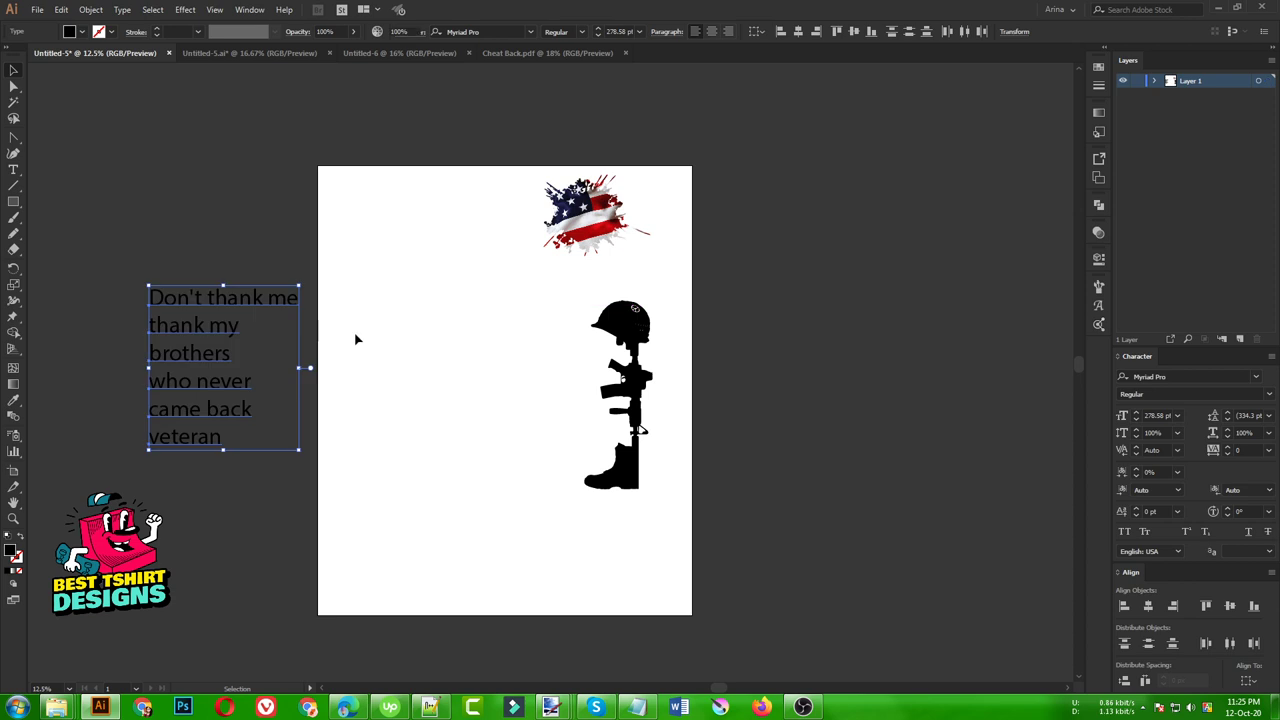
pyautogui.click(424, 299)
pyautogui.moveTo(186, 235); pyautogui.dragTo(238, 575)
pyautogui.click(433, 499)
# - Try the helmet, rifle and boot graphic in the middle of the artboard
pyautogui.moveTo(644, 377); pyautogui.dragTo(526, 385)
pyautogui.click(423, 314)
pyautogui.moveTo(419, 285); pyautogui.dragTo(645, 519)
pyautogui.moveTo(391, 284); pyautogui.dragTo(590, 518)
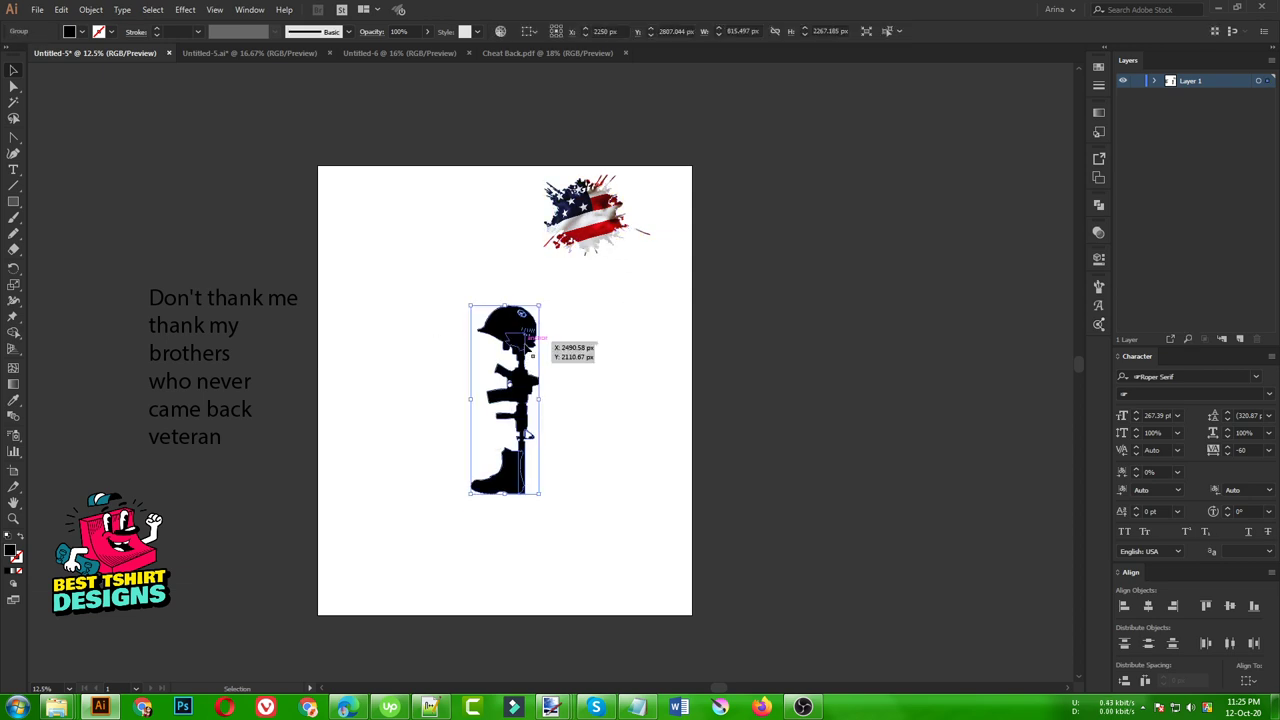
pyautogui.click(435, 352)
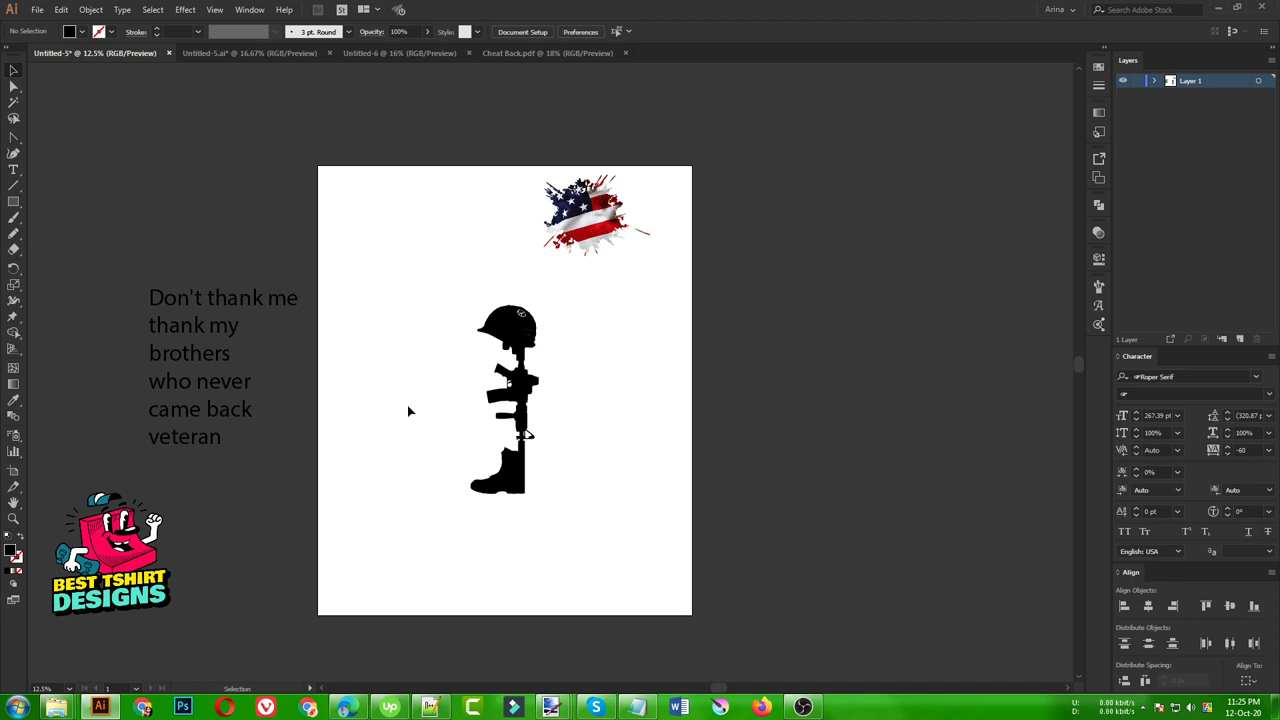
# - Move the helmet, rifle and boot graphic over to the artboard's right side, below the flag splatter
pyautogui.scroll(1, 407, 405)
pyautogui.moveTo(407, 408); pyautogui.dragTo(430, 396)
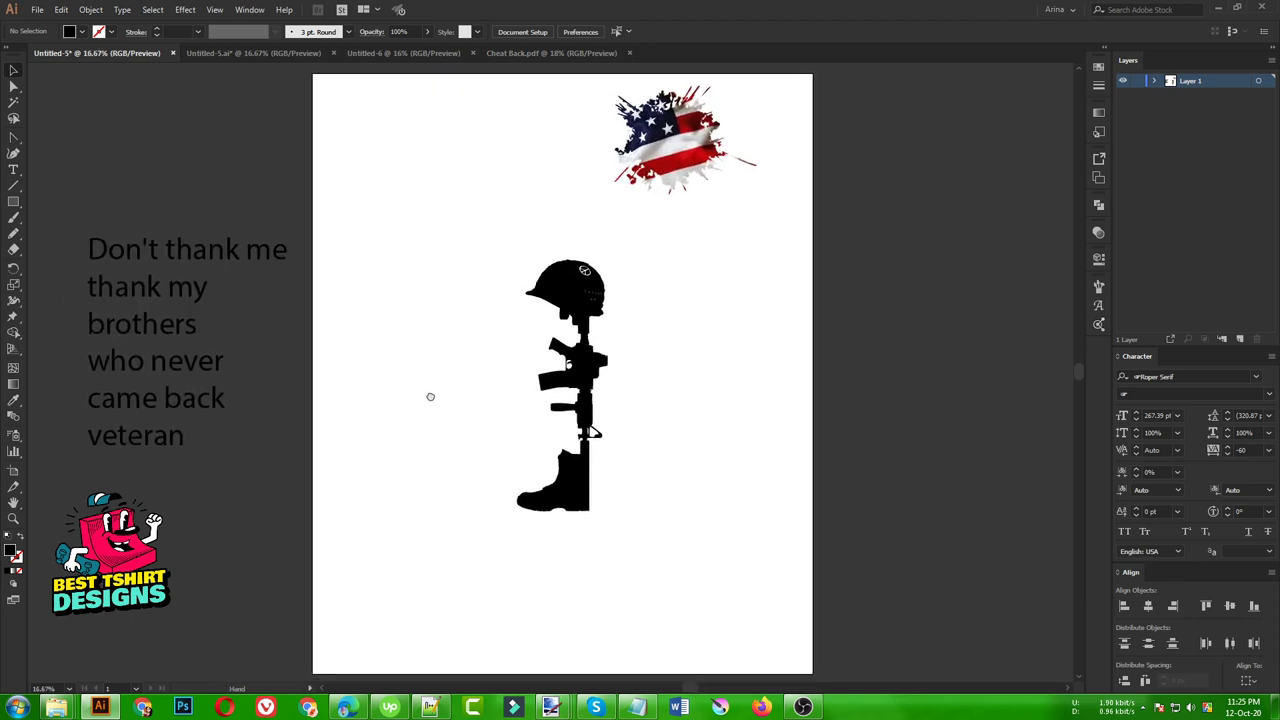
pyautogui.moveTo(472, 272); pyautogui.dragTo(626, 539)
pyautogui.moveTo(588, 490); pyautogui.dragTo(785, 488)
pyautogui.click(505, 388)
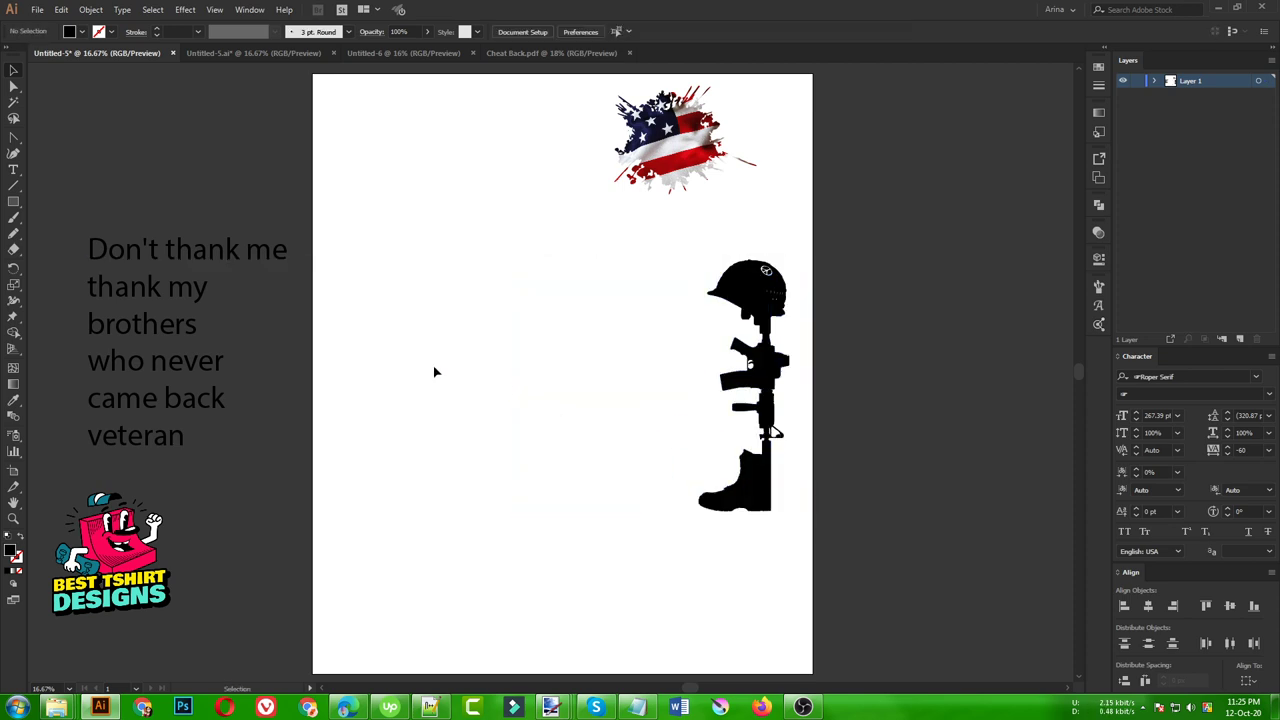
# - Bring the words "brothers" and "veteran" onto the artboard, with "brothers" near the middle and "veteran" above it
pyautogui.moveTo(160, 327); pyautogui.dragTo(531, 383)
pyautogui.moveTo(476, 477); pyautogui.dragTo(476, 477)
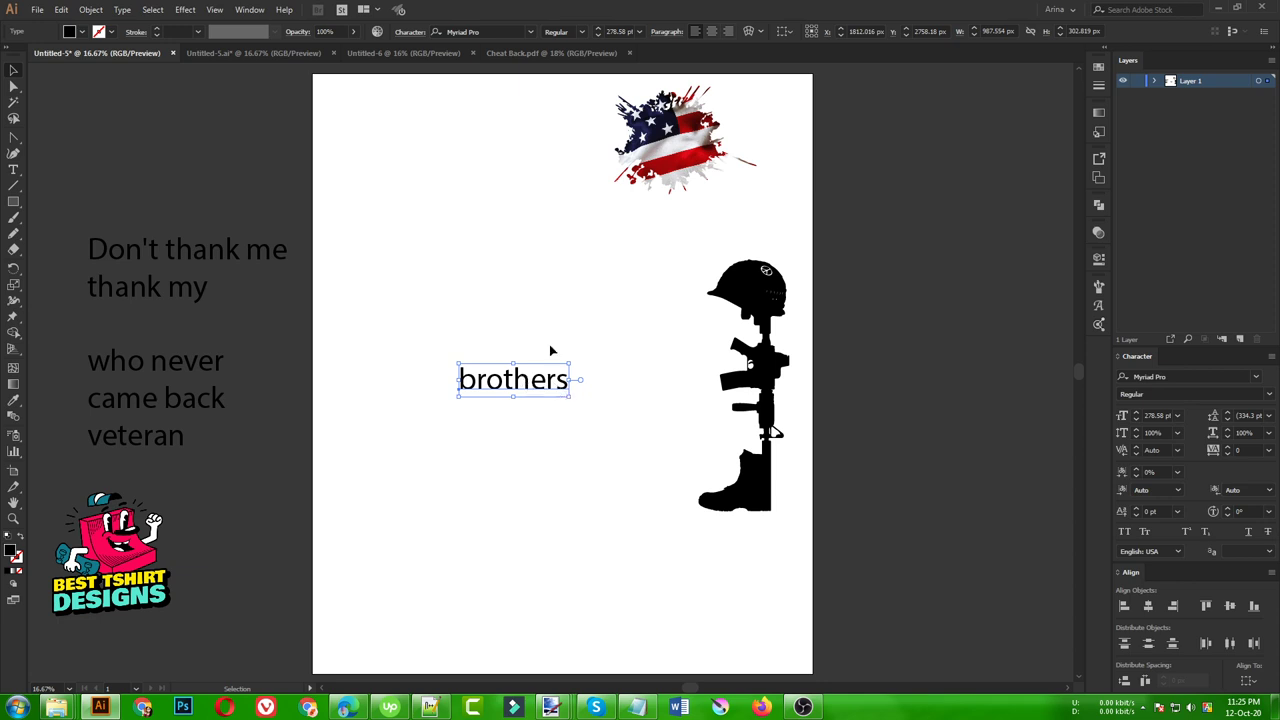
pyautogui.moveTo(397, 284); pyautogui.dragTo(537, 472)
pyautogui.click(618, 289)
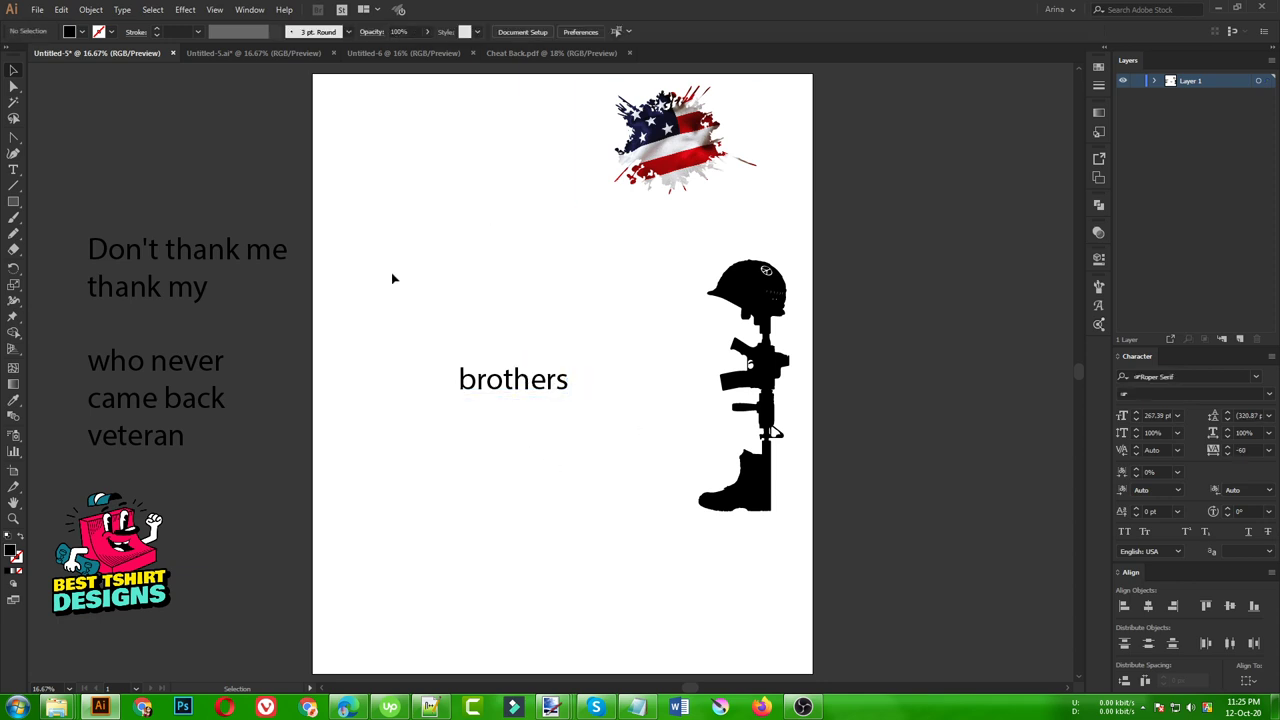
pyautogui.moveTo(372, 317); pyautogui.dragTo(622, 481)
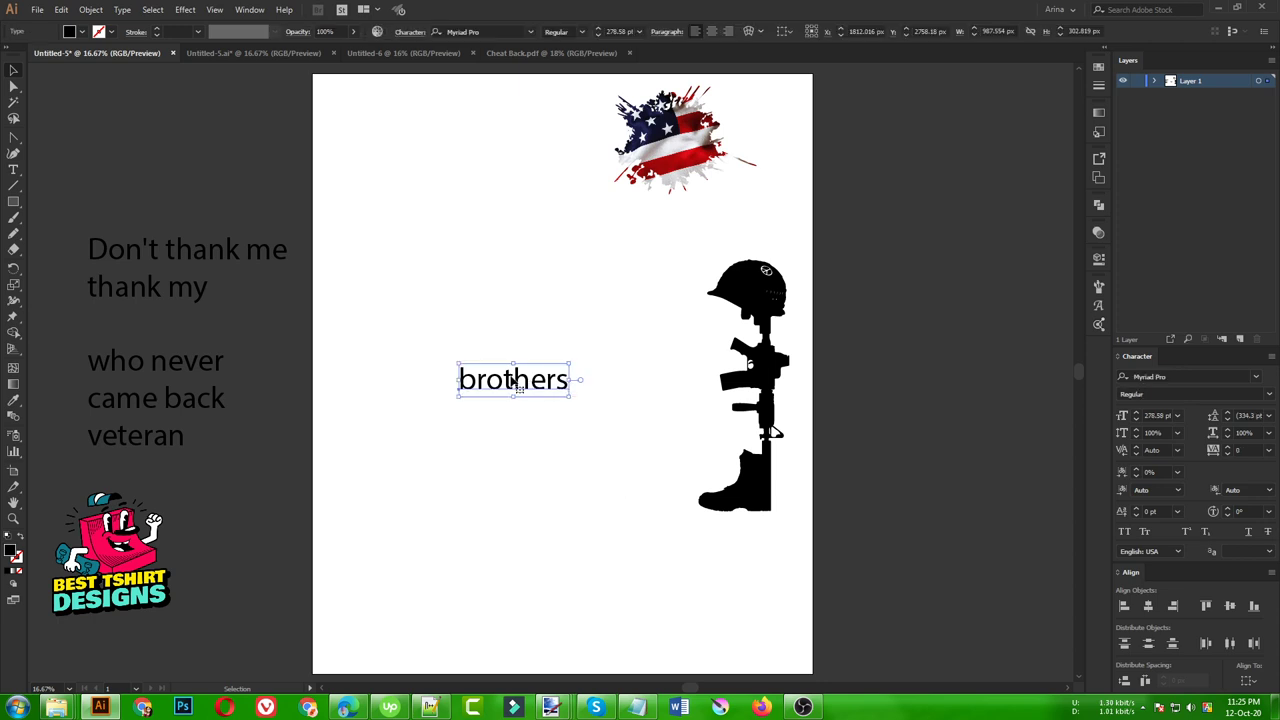
pyautogui.moveTo(414, 328); pyautogui.dragTo(603, 420)
pyautogui.click(422, 324)
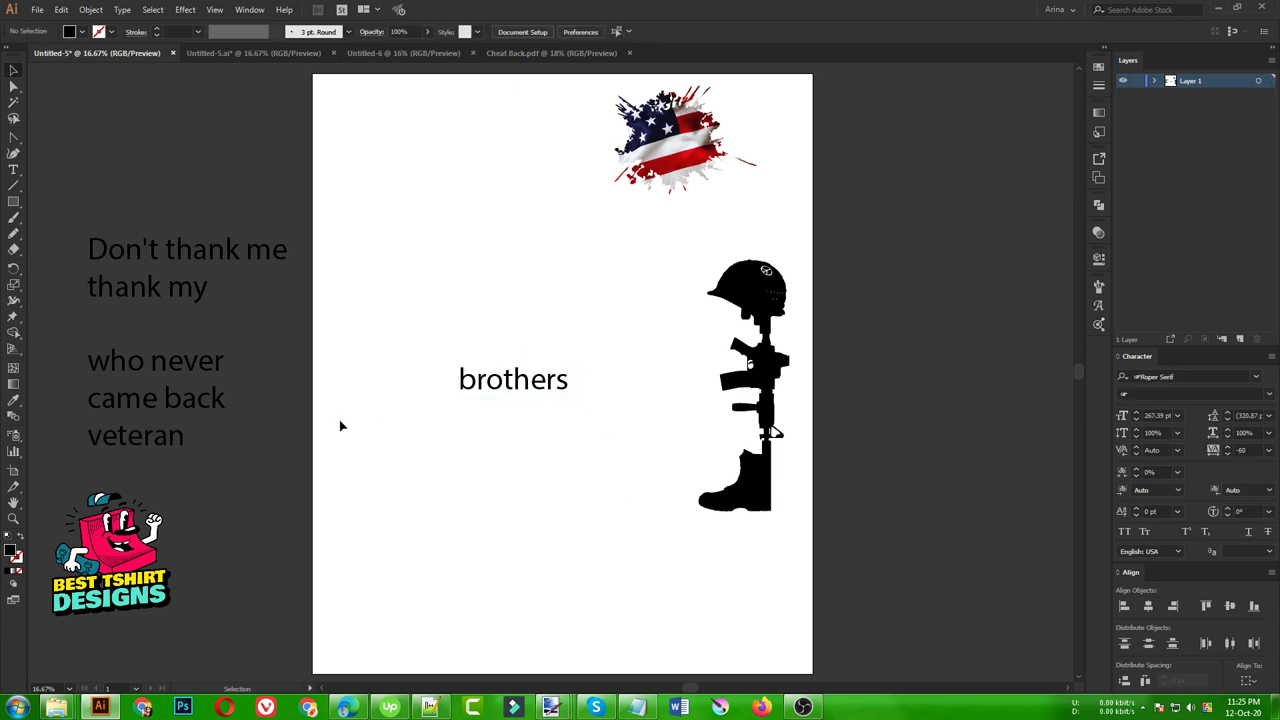
pyautogui.moveTo(177, 437); pyautogui.dragTo(478, 283)
pyautogui.moveTo(403, 320); pyautogui.dragTo(633, 472)
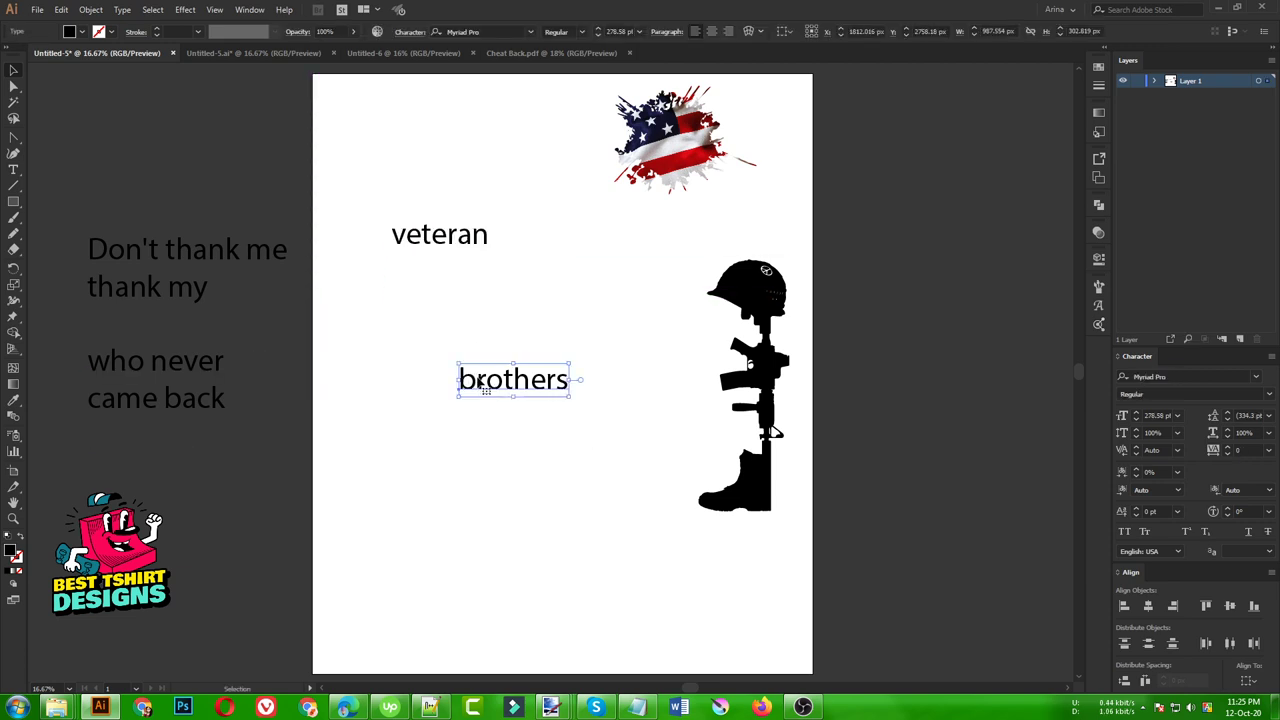
pyautogui.click(494, 30)
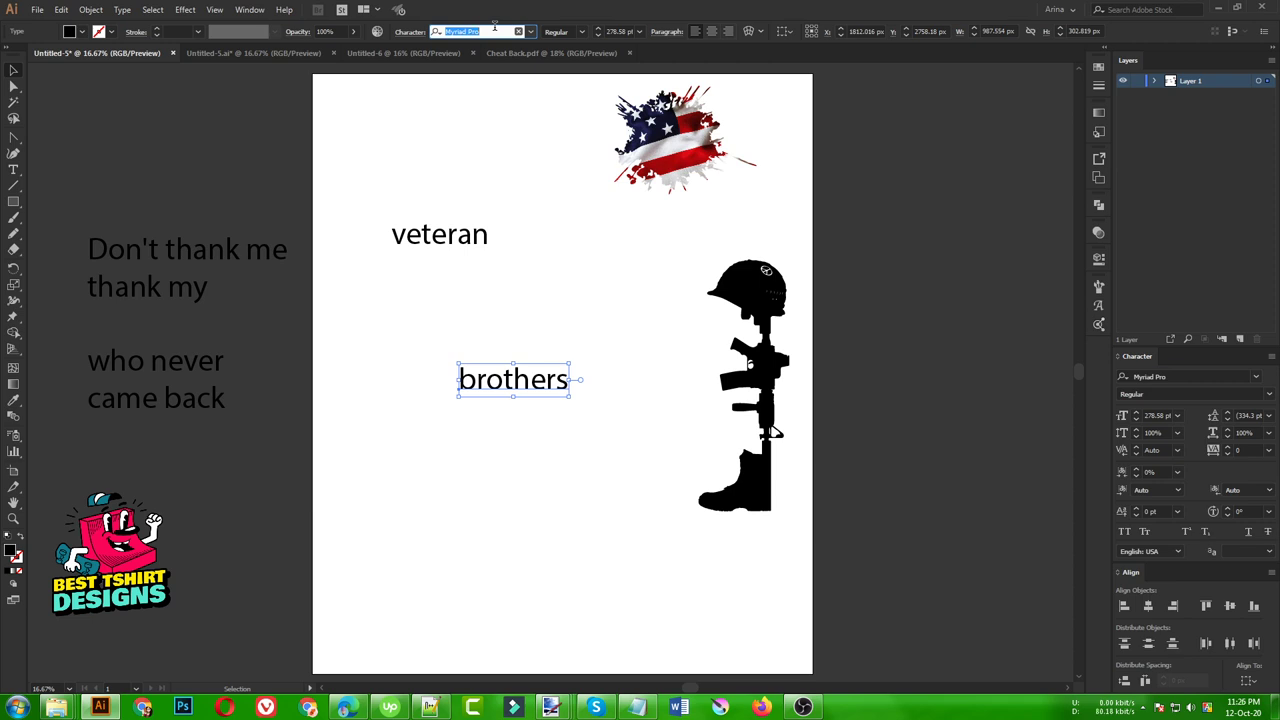
pyautogui.write('go')
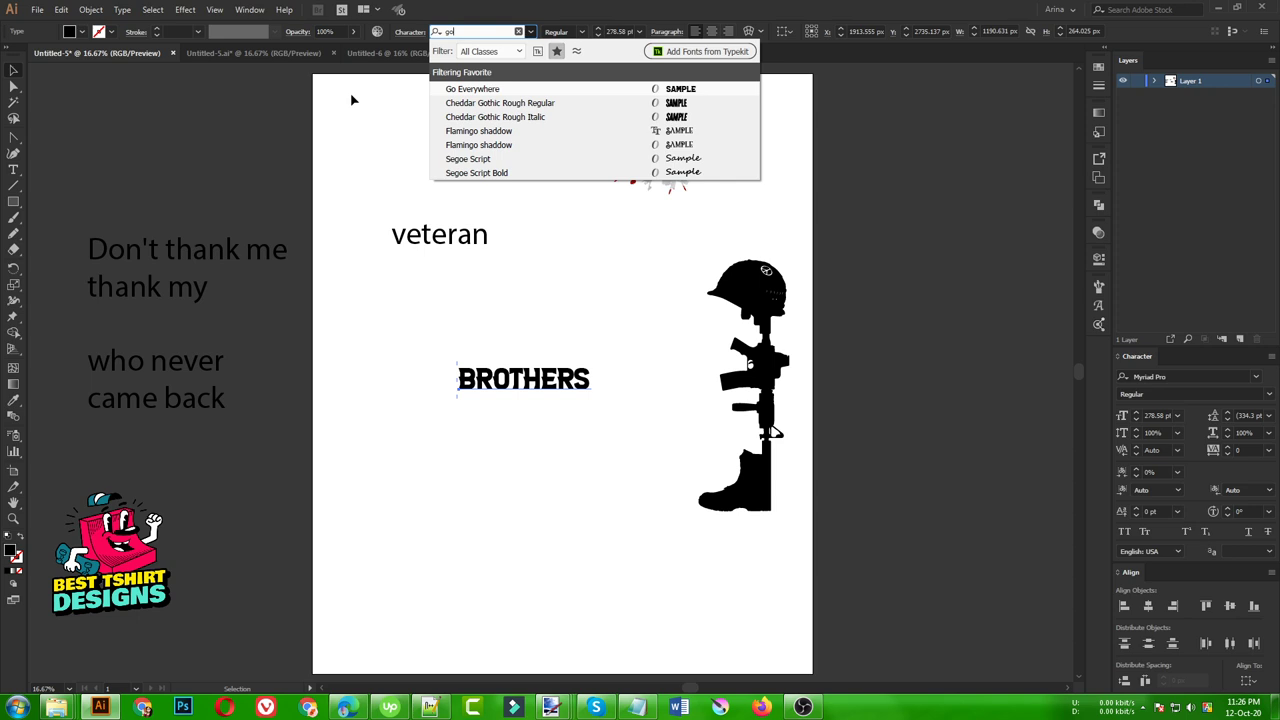
pyautogui.press('Escape')
# - Change the word "brothers" to the Roper Serif font and tighten its tracking to -50
pyautogui.moveTo(457, 346); pyautogui.dragTo(528, 452)
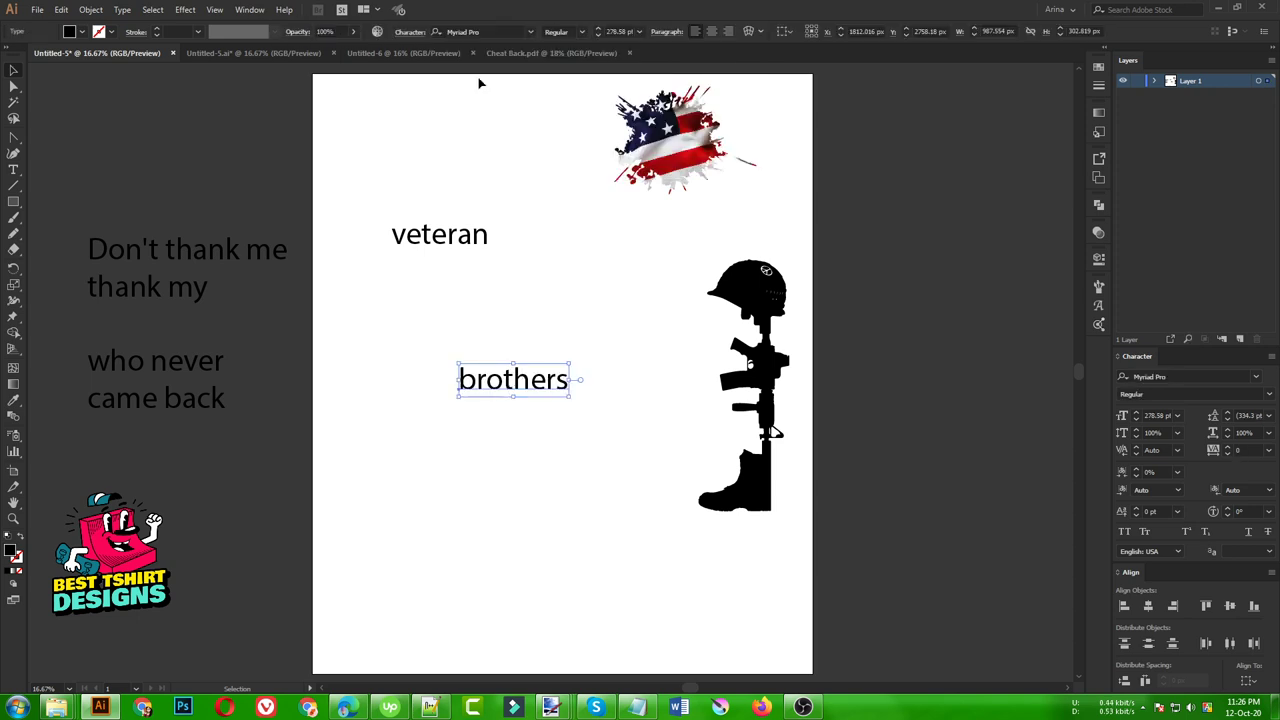
pyautogui.click(466, 32)
pyautogui.write('roper')
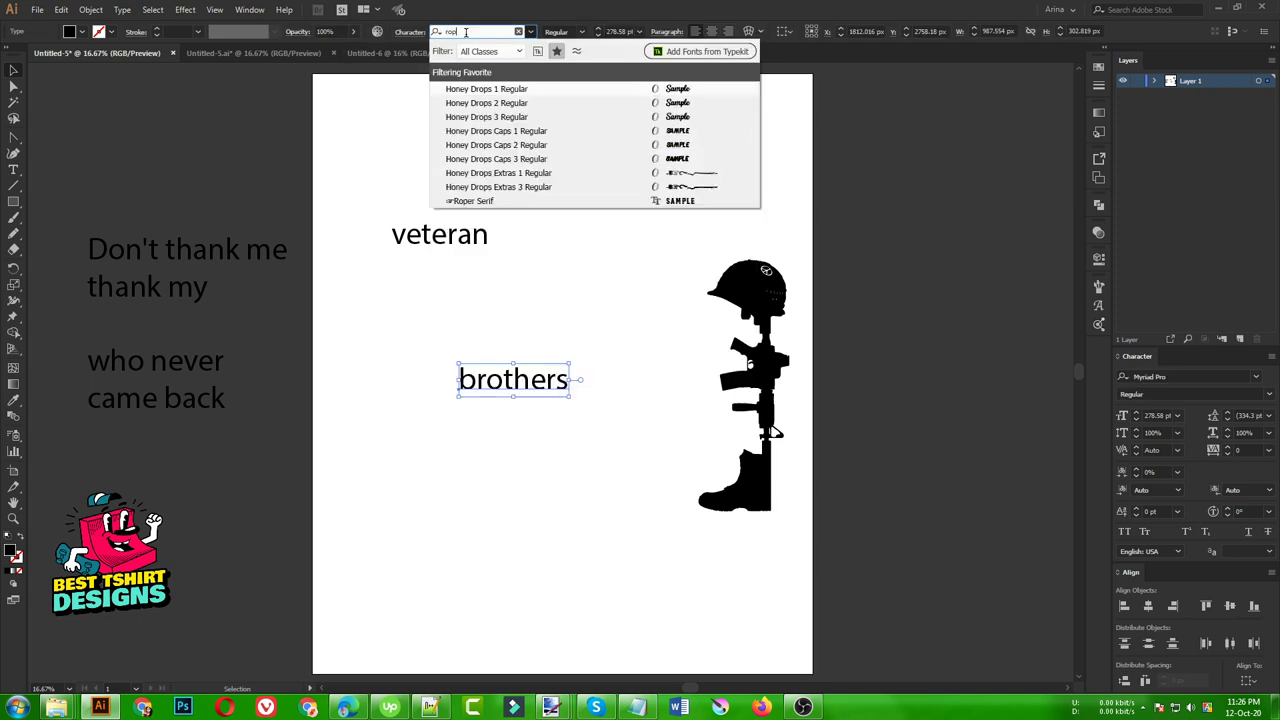
pyautogui.click(464, 91)
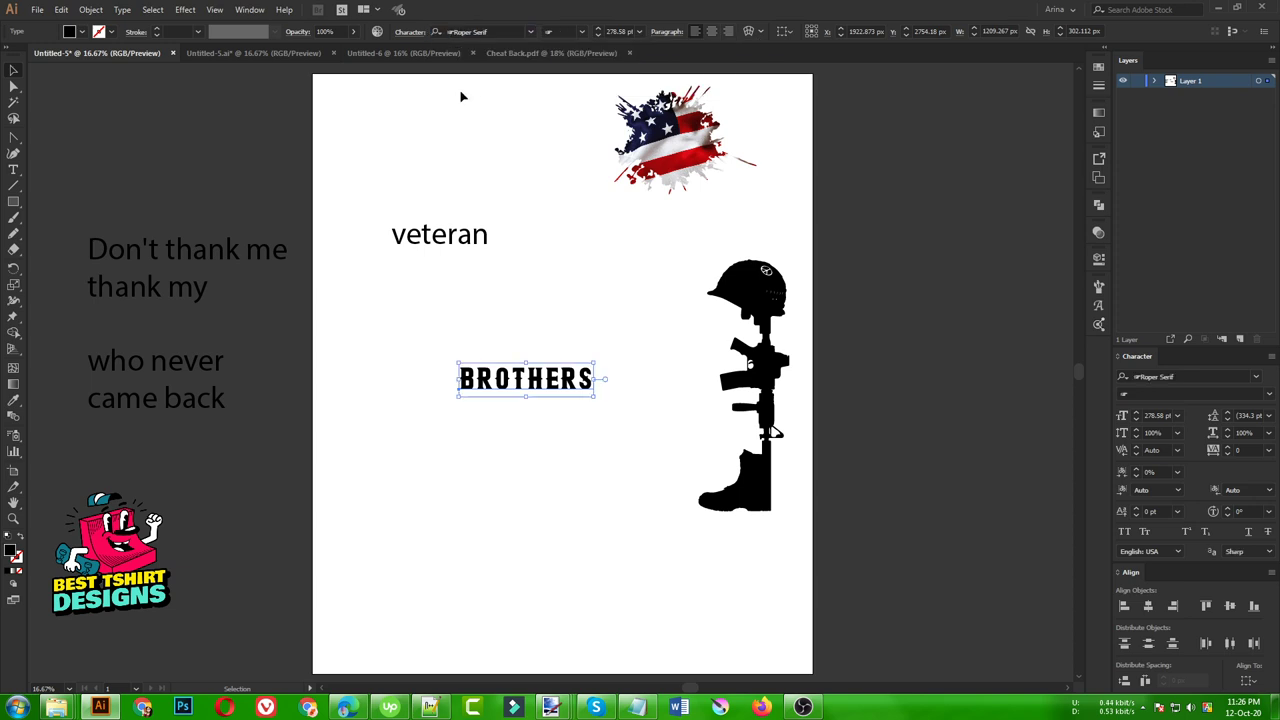
pyautogui.scroll(-5, 1252, 460)
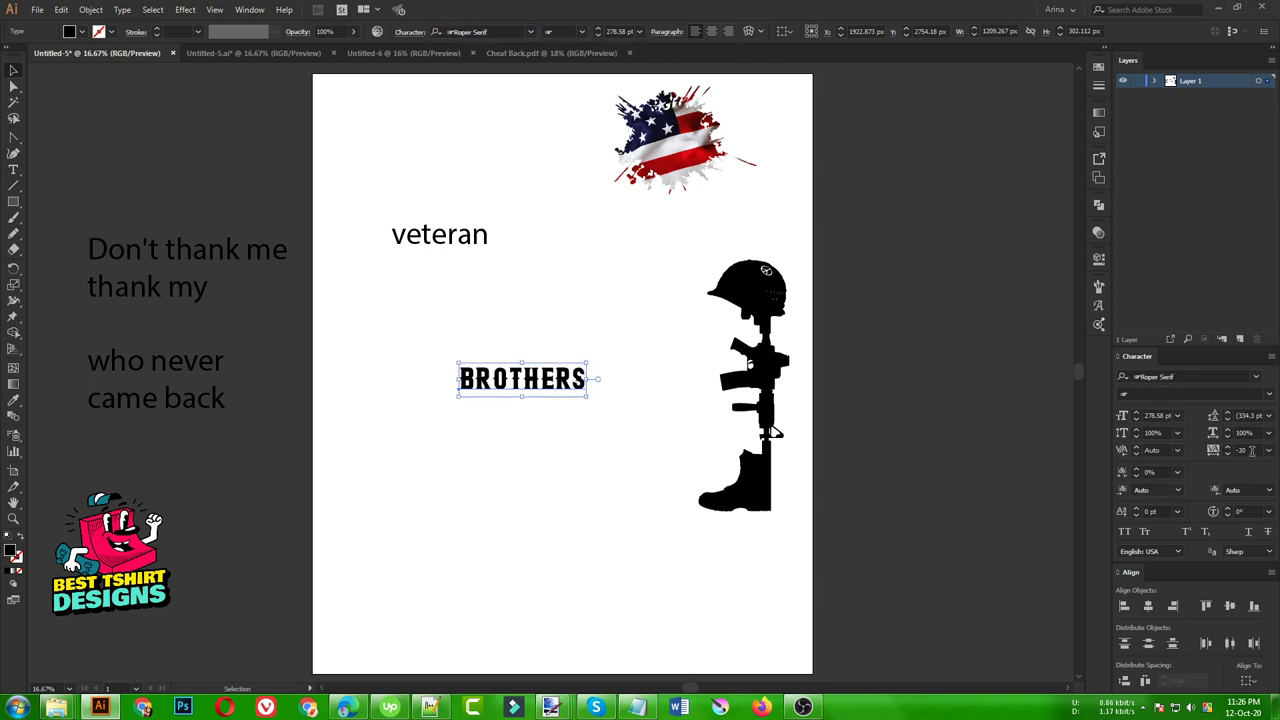
# - Enlarge the word "brothers" to about 511 pt near the artboard's middle and convert it to outlines
pyautogui.moveTo(584, 380); pyautogui.dragTo(808, 414)
pyautogui.moveTo(647, 388); pyautogui.dragTo(535, 400)
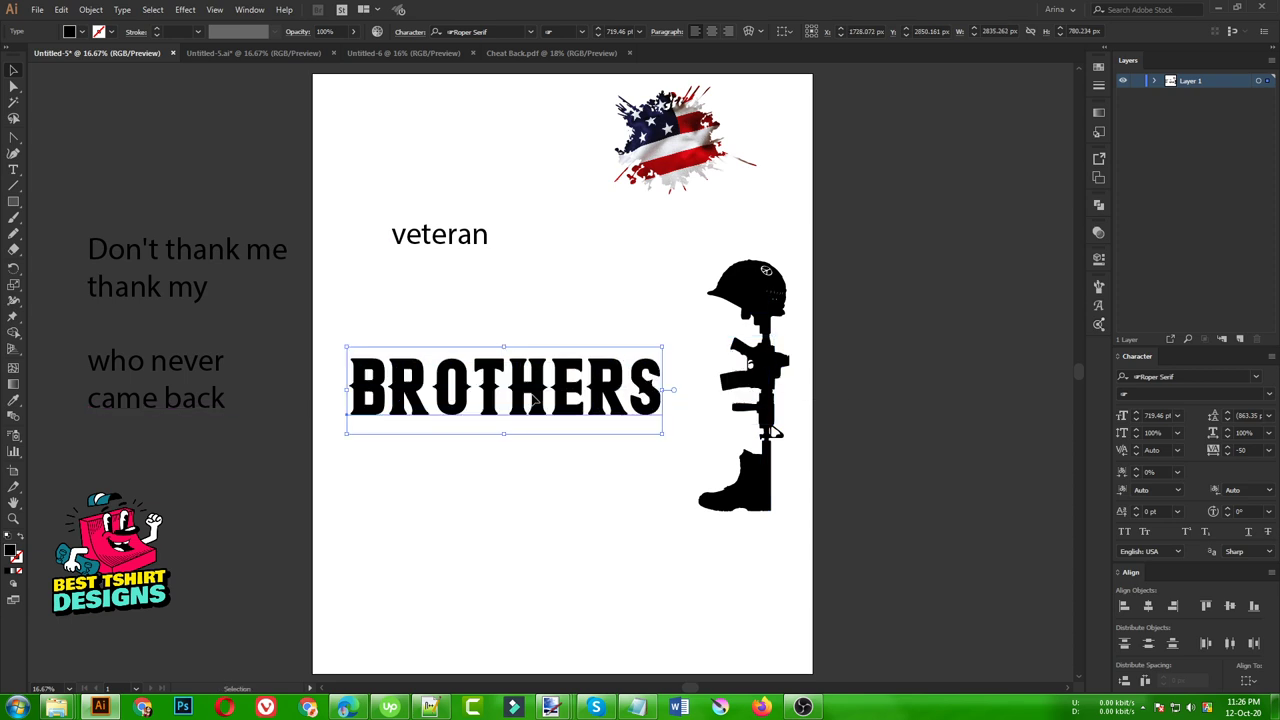
pyautogui.moveTo(662, 390); pyautogui.dragTo(556, 380)
pyautogui.rightClick(557, 378)
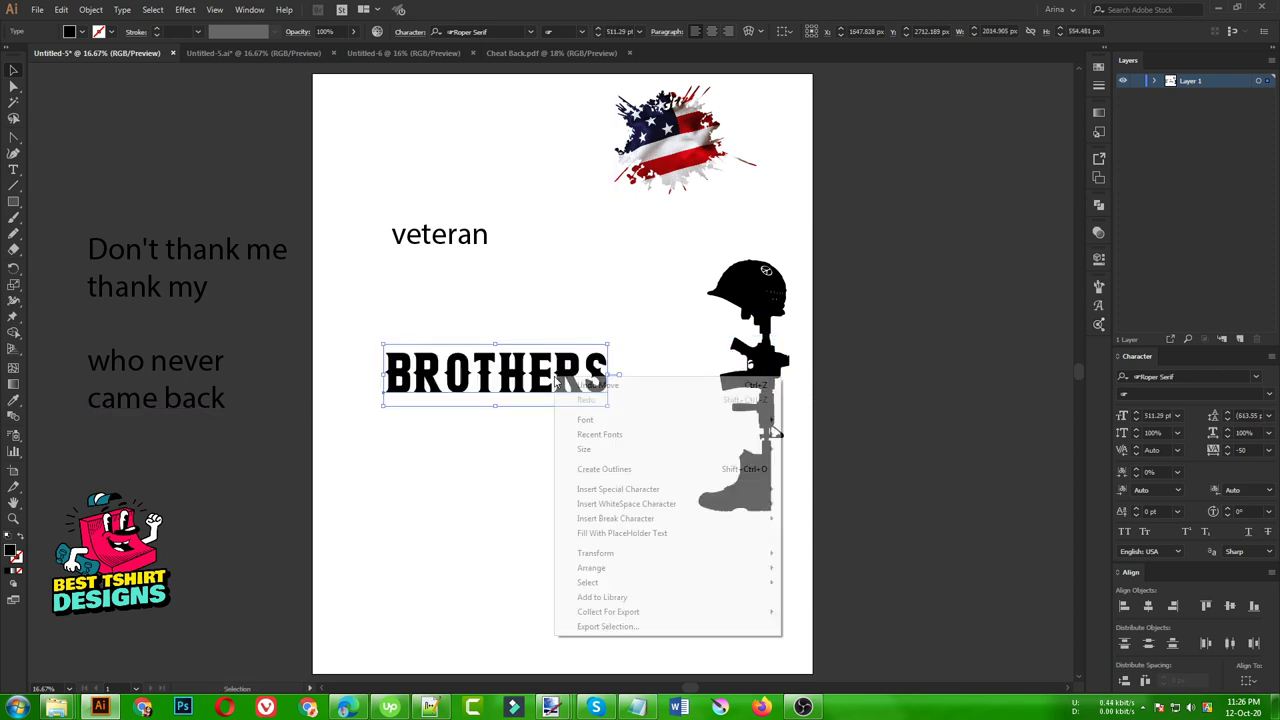
pyautogui.click(606, 470)
pyautogui.click(606, 473)
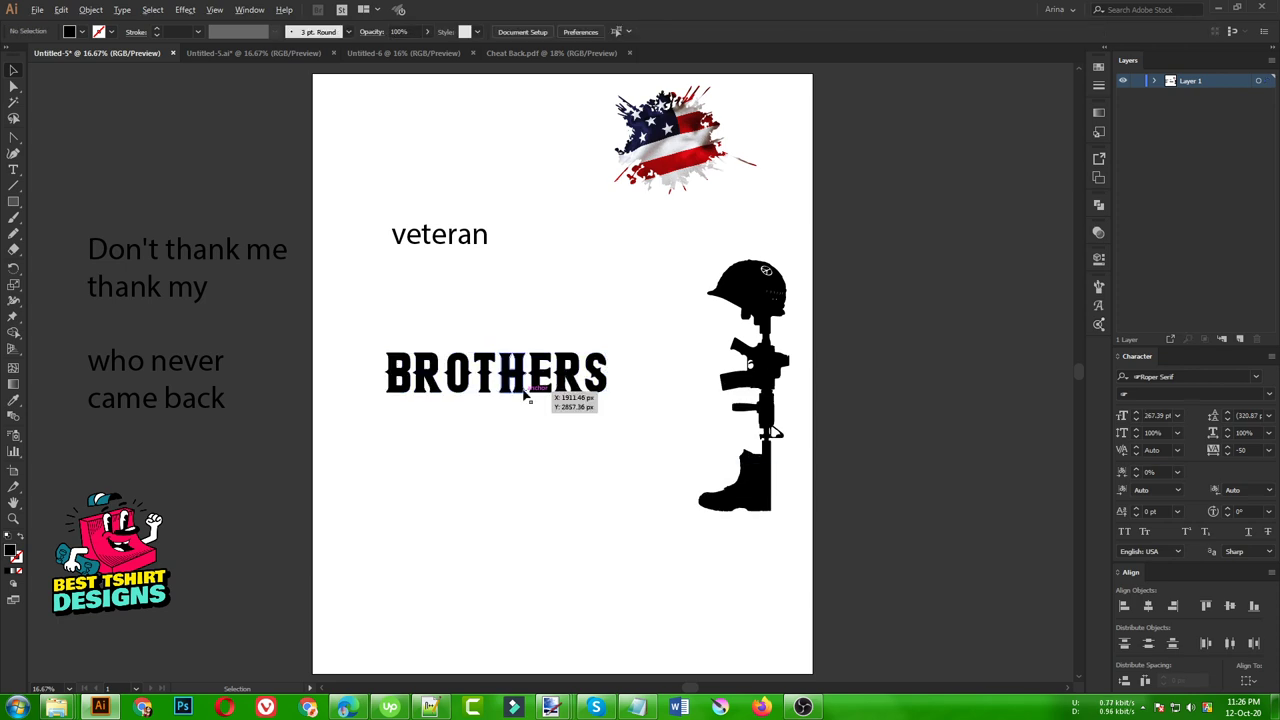
# - Enlarge the outlined first letter B and last letter S so both extend above and below the other letters
pyautogui.scroll(1, 523, 395)
pyautogui.scroll(1, 440, 378)
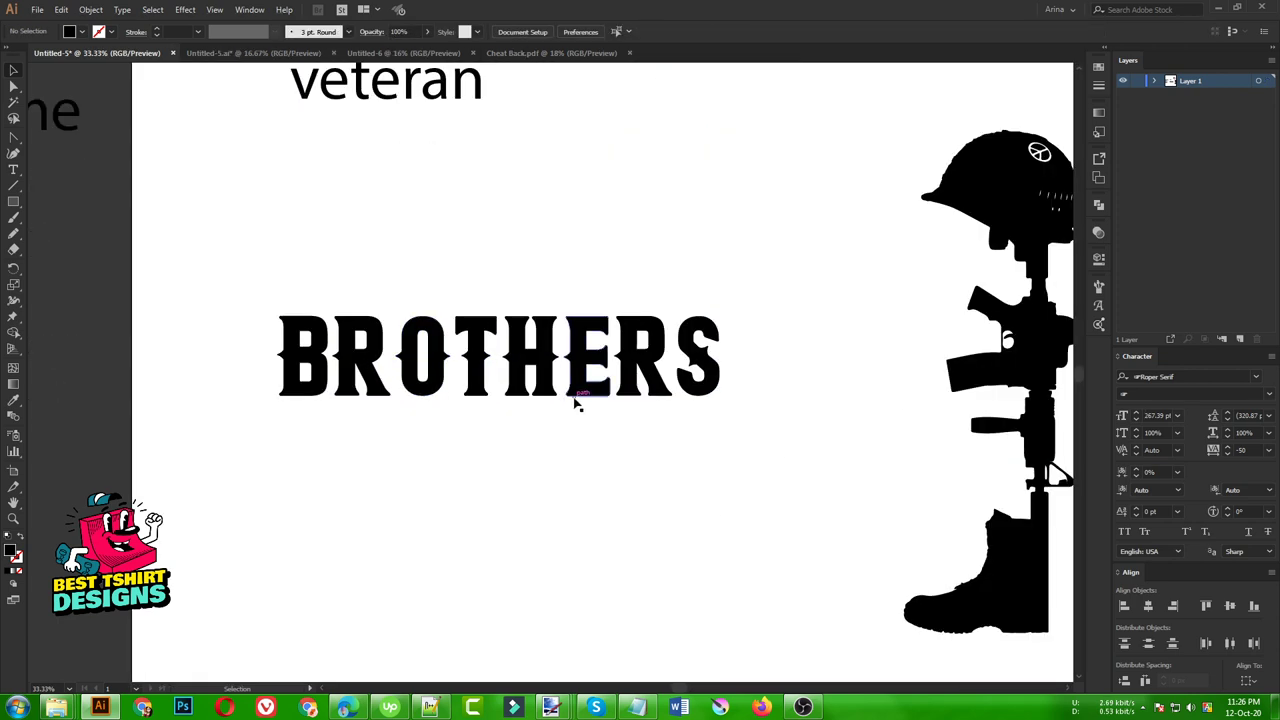
pyautogui.doubleClick(697, 360)
pyautogui.click(698, 362)
pyautogui.click(292, 360)
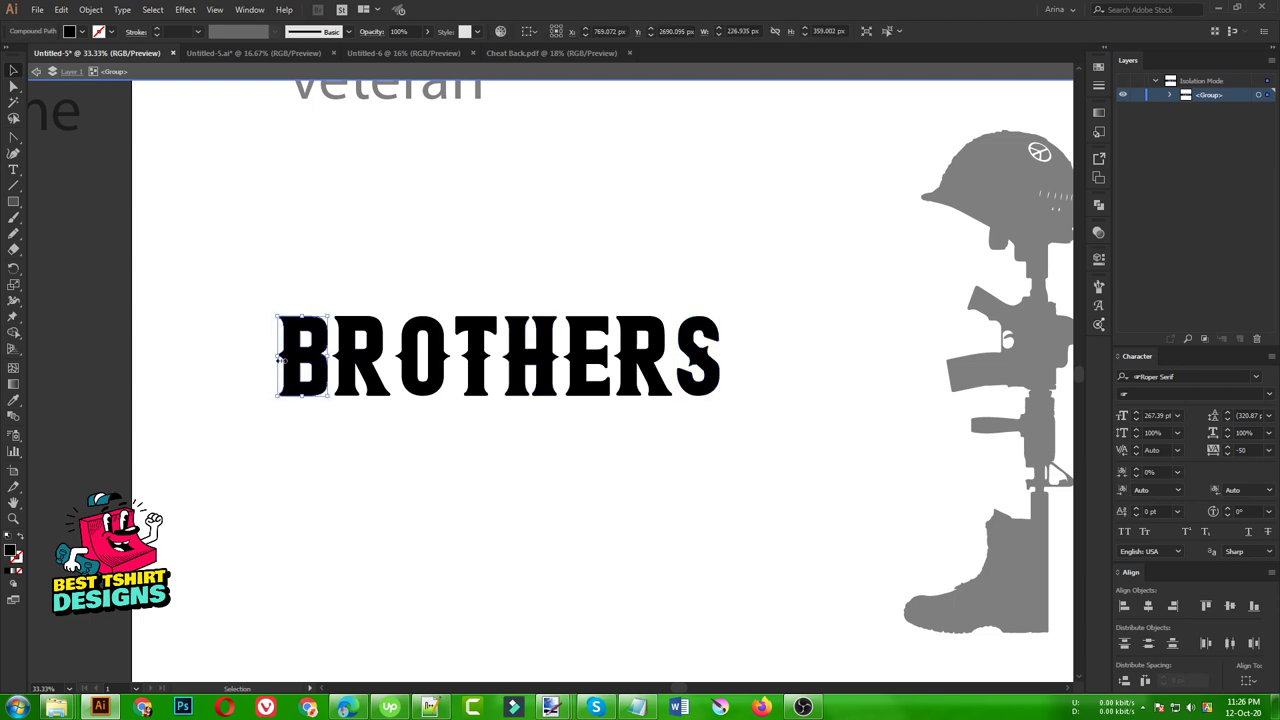
pyautogui.moveTo(278, 357); pyautogui.dragTo(237, 357)
pyautogui.click(703, 395)
pyautogui.moveTo(720, 356); pyautogui.dragTo(754, 356)
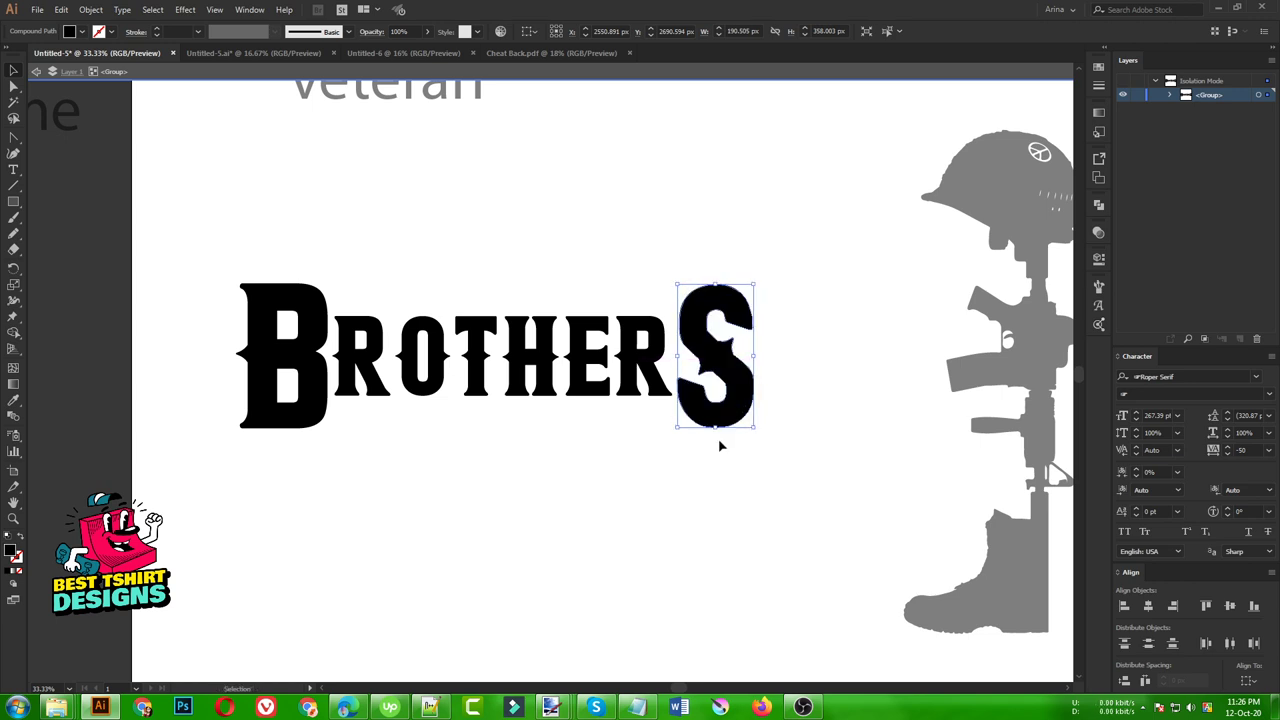
pyautogui.moveTo(716, 428); pyautogui.dragTo(720, 428)
pyautogui.moveTo(719, 282)
pyautogui.mouseDown()
pyautogui.moveTo(723, 267)
pyautogui.moveTo(719, 284)
pyautogui.mouseUp()
# - Distribute the letters of BROTHERS with even horizontal spacing and shift the whole word slightly upward
pyautogui.click(810, 402)
pyautogui.moveTo(197, 258); pyautogui.dragTo(793, 494)
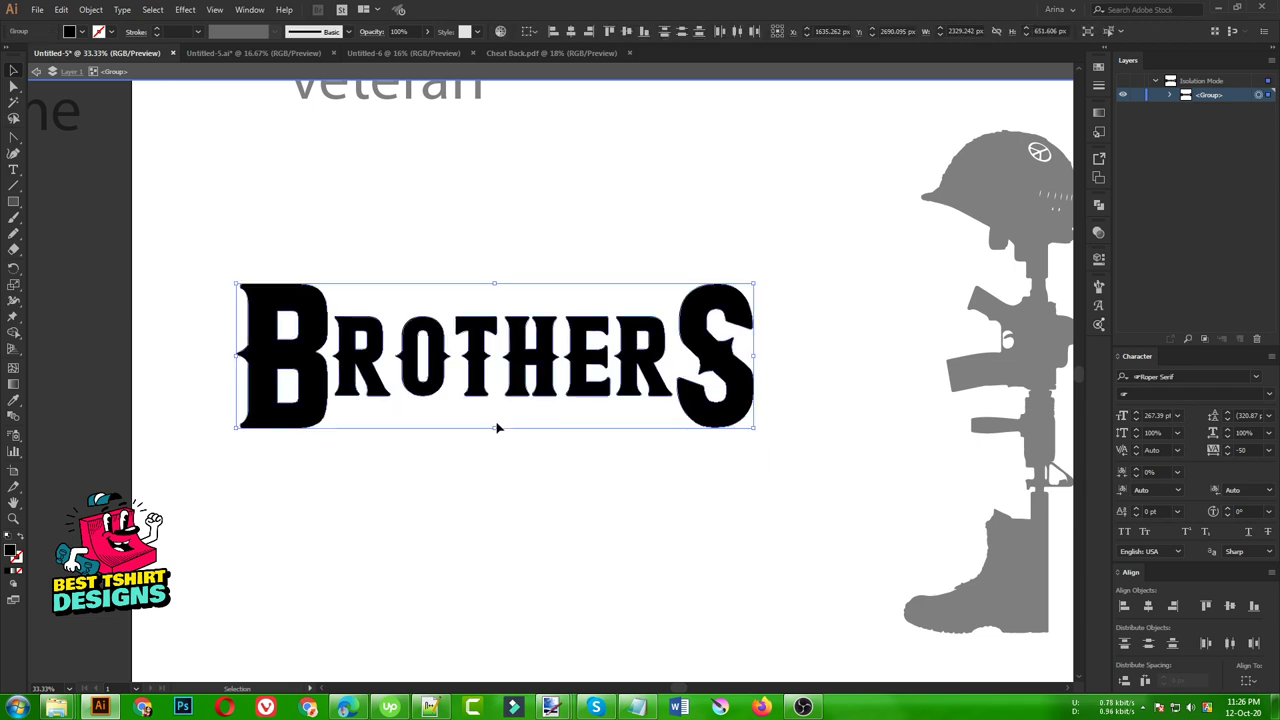
pyautogui.click(1145, 682)
pyautogui.click(676, 537)
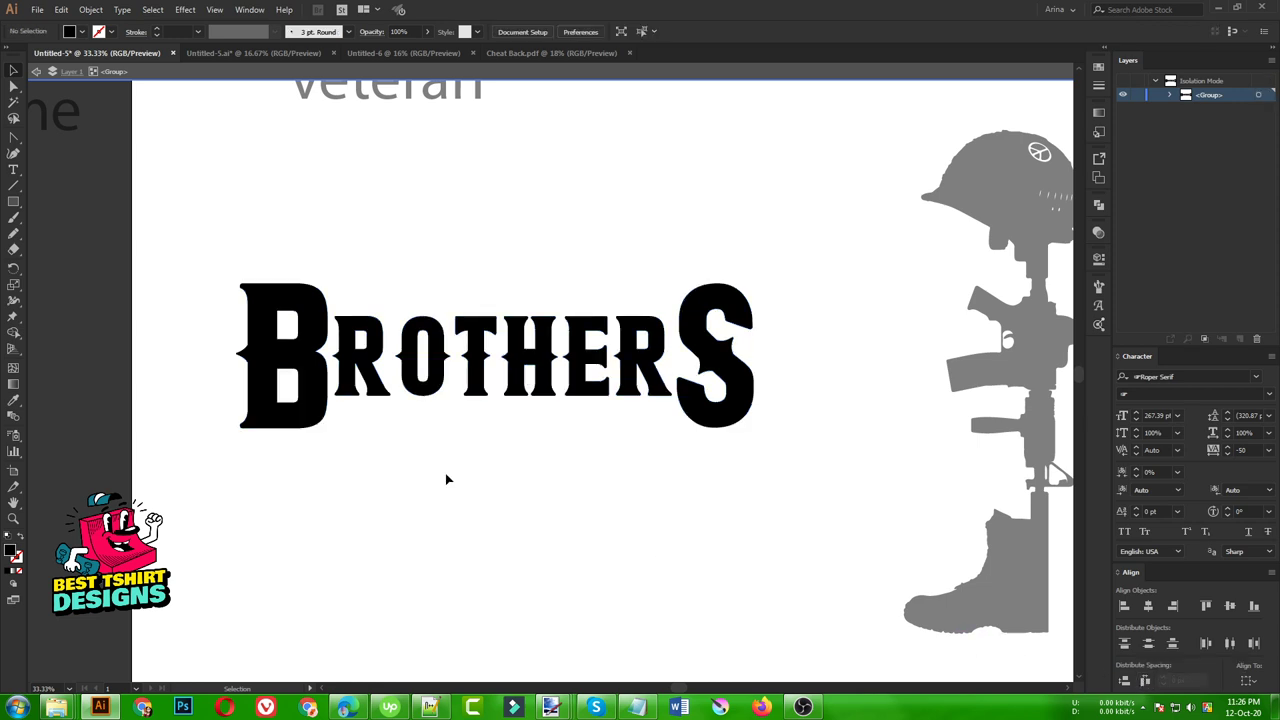
pyautogui.doubleClick(454, 489)
pyautogui.scroll(-1, 416, 486)
pyautogui.scroll(-1, 416, 486)
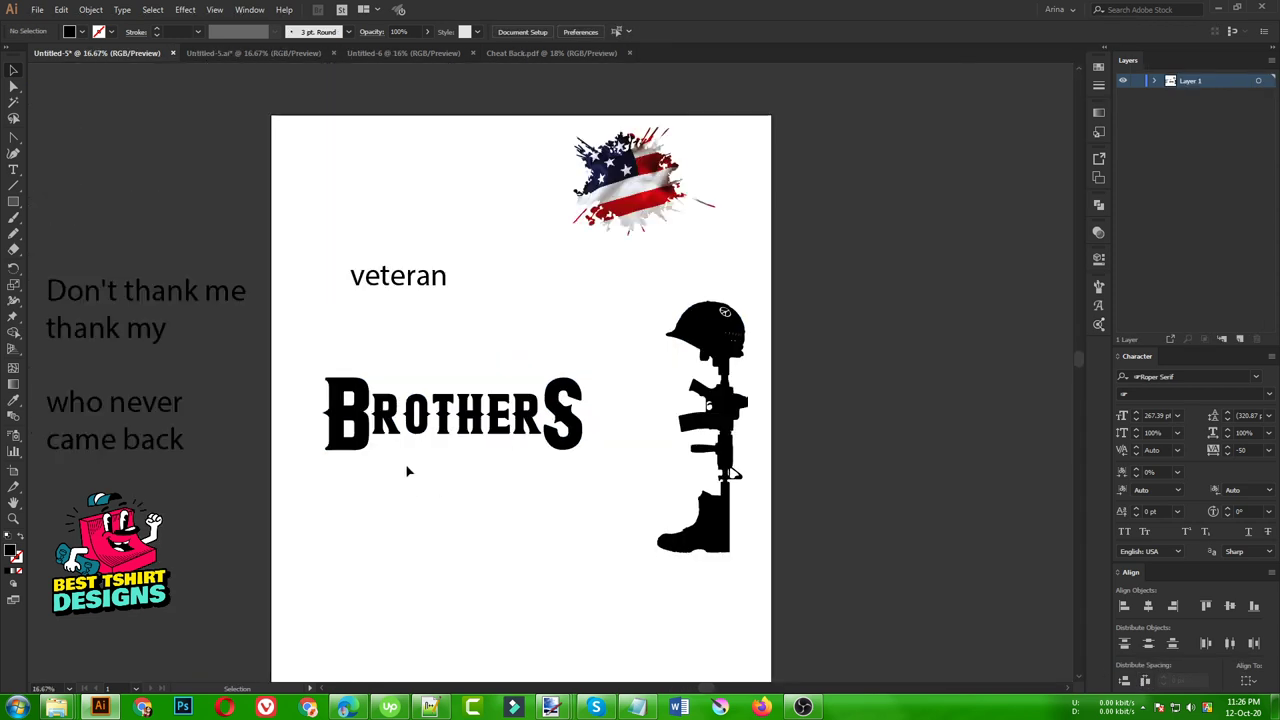
pyautogui.moveTo(497, 422); pyautogui.dragTo(497, 400)
pyautogui.click(480, 491)
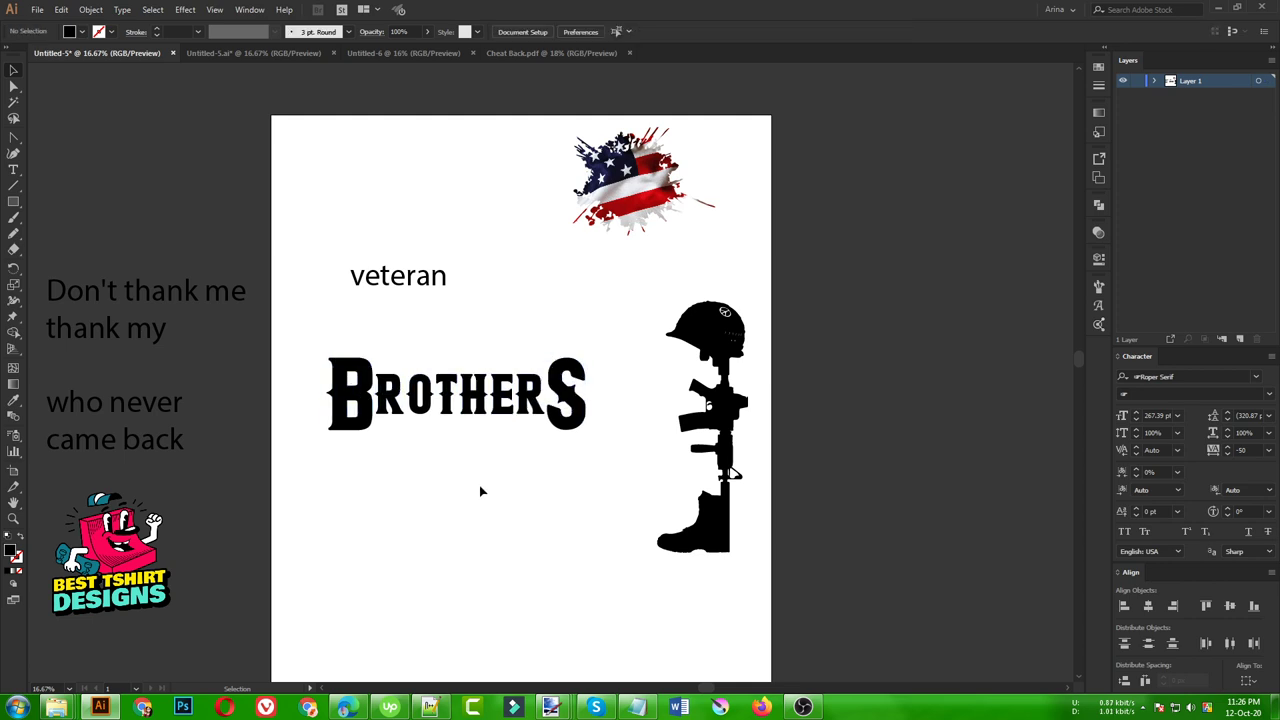
# - Move the helmet, rifle and boot graphic over the middle of BROTHERS and shrink it to about 1298 px high
pyautogui.moveTo(292, 346); pyautogui.dragTo(471, 509)
pyautogui.click(464, 504)
pyautogui.moveTo(700, 528); pyautogui.dragTo(447, 480)
pyautogui.scroll(2, 426, 340)
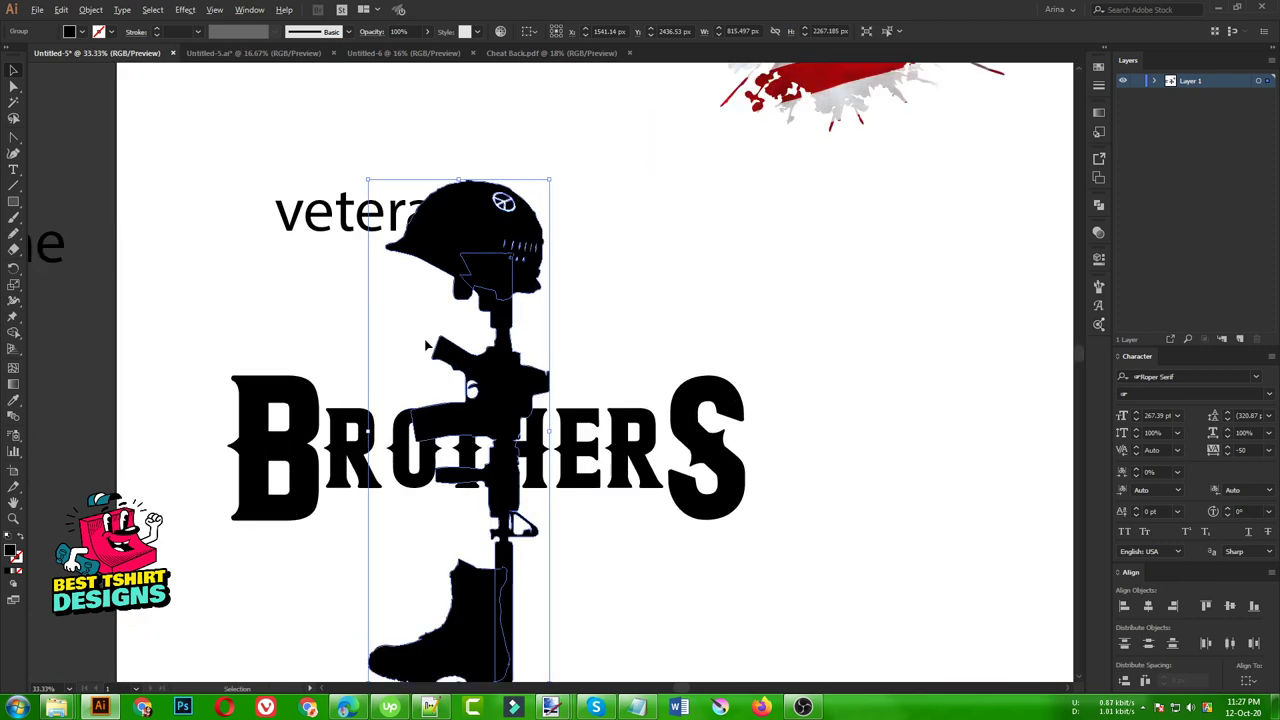
pyautogui.moveTo(460, 182); pyautogui.dragTo(459, 287)
pyautogui.click(584, 540)
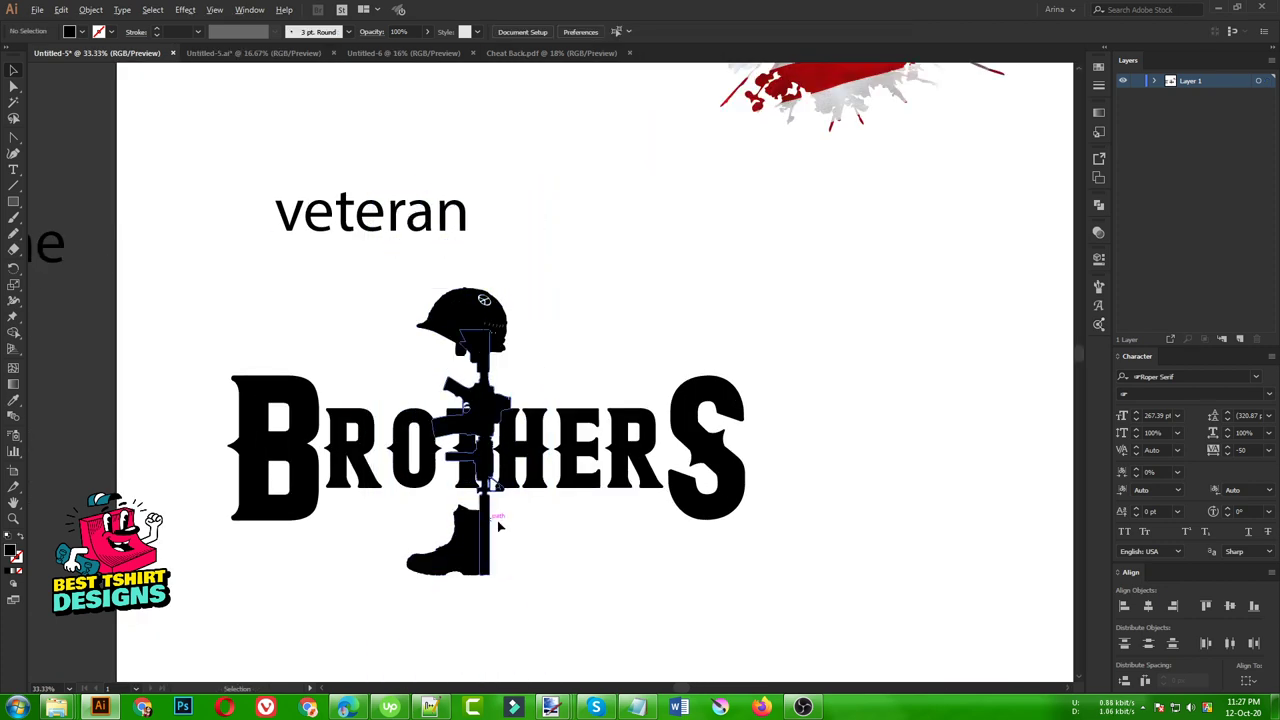
# - Align the helmet, rifle and boot graphic and the word BROTHERS to each other on their horizontal centres
pyautogui.scroll(1, 461, 483)
pyautogui.scroll(-1, 485, 480)
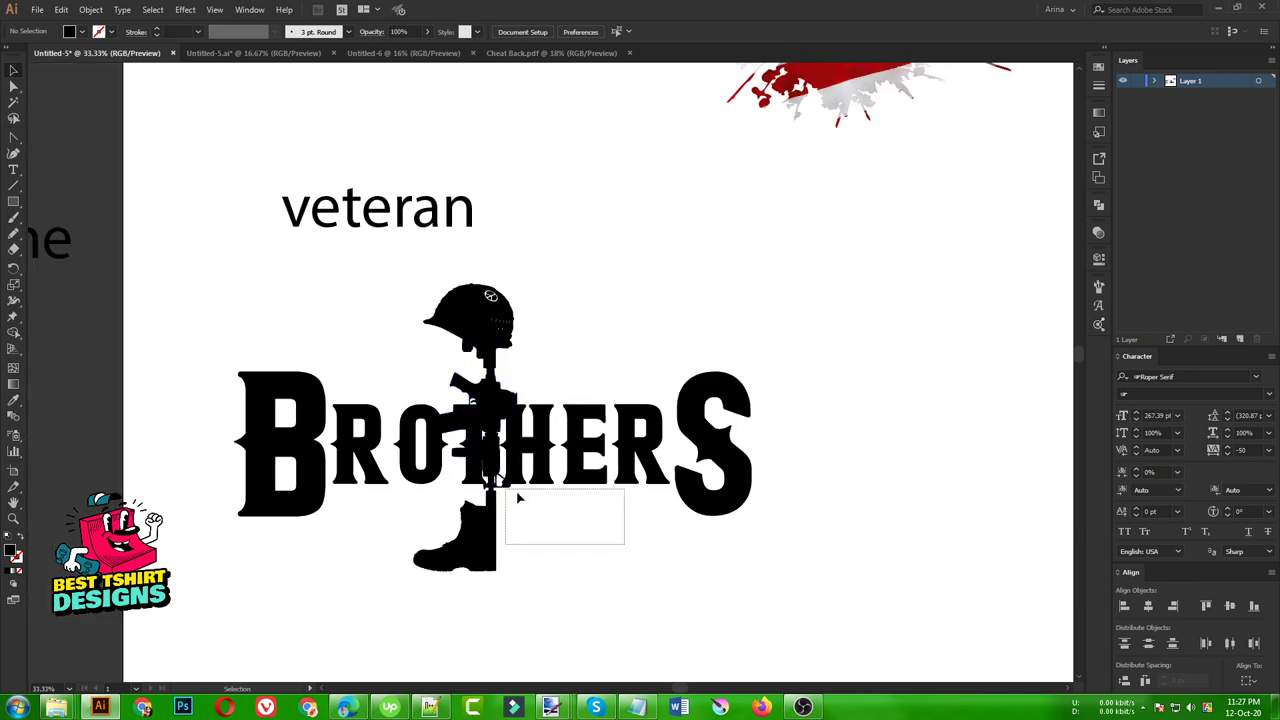
pyautogui.moveTo(598, 537); pyautogui.dragTo(335, 430)
pyautogui.click(571, 31)
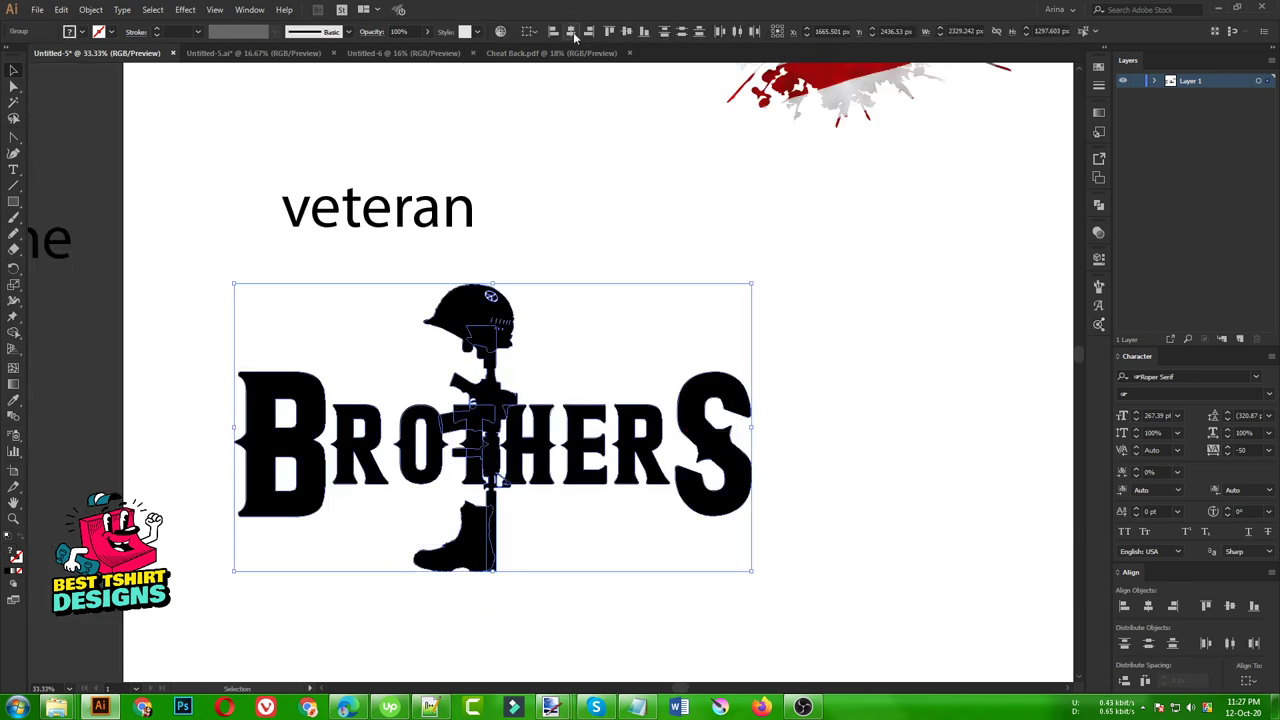
pyautogui.click(553, 272)
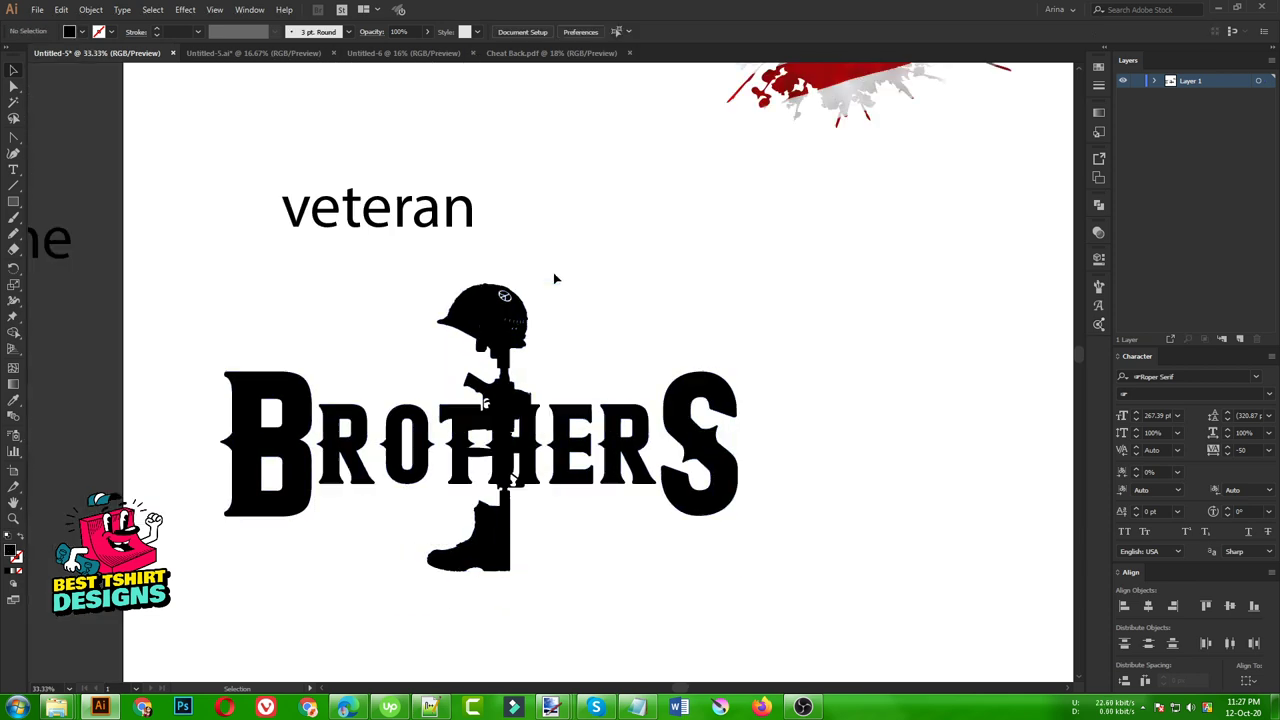
# - Delete the letter H from the grouped BROTHERS lettering
pyautogui.click(504, 371)
pyautogui.click(570, 374)
pyautogui.scroll(1, 532, 455)
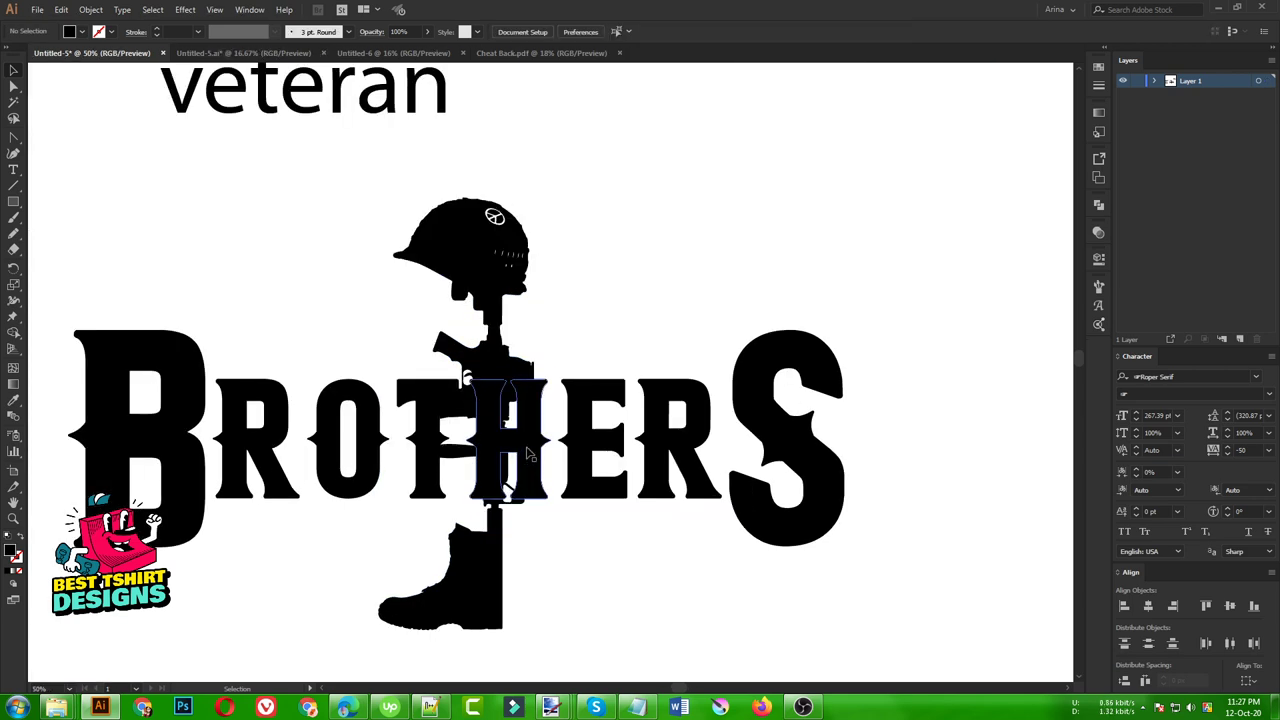
pyautogui.click(529, 452)
pyautogui.doubleClick(529, 452)
pyautogui.click(529, 452)
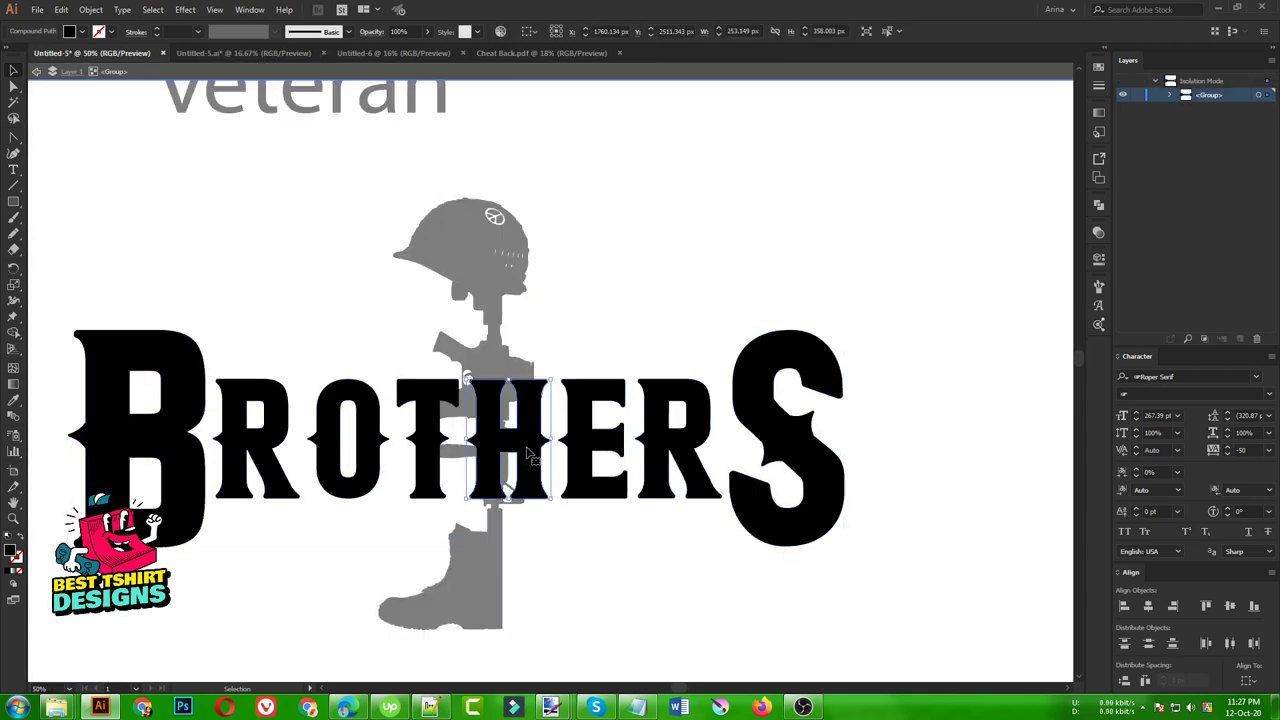
pyautogui.press('Delete')
pyautogui.press('Escape')
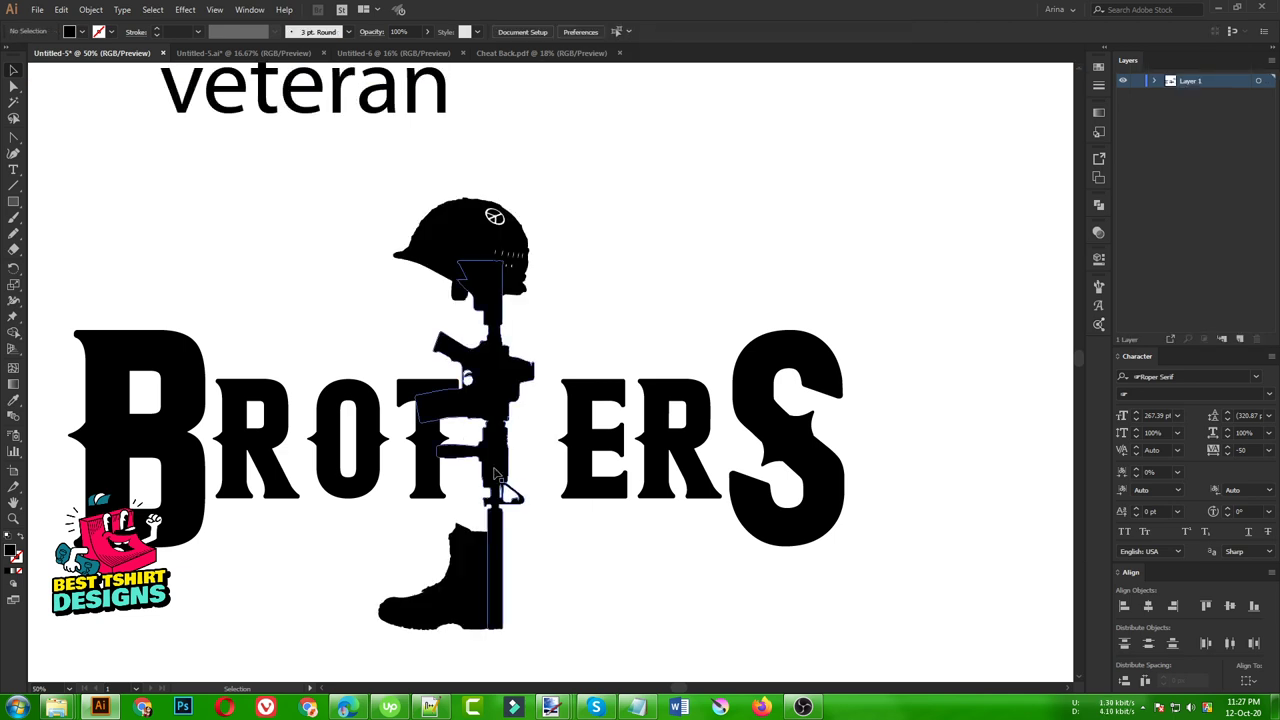
# - Nudge the helmet, rifle and boot graphic sideways into the gap between T and E so it stands in for the H
pyautogui.click(493, 472)
pyautogui.hotkey('shift', 'Right')
pyautogui.hotkey('shift', 'Right')
pyautogui.hotkey('shift', 'Right')
pyautogui.hotkey('shift', 'Right')
pyautogui.hotkey('shift', 'Right')
pyautogui.hotkey('shift', 'Right')
pyautogui.hotkey('shift', 'Right')
pyautogui.hotkey('shift', 'Right')
pyautogui.hotkey('shift', 'Right')
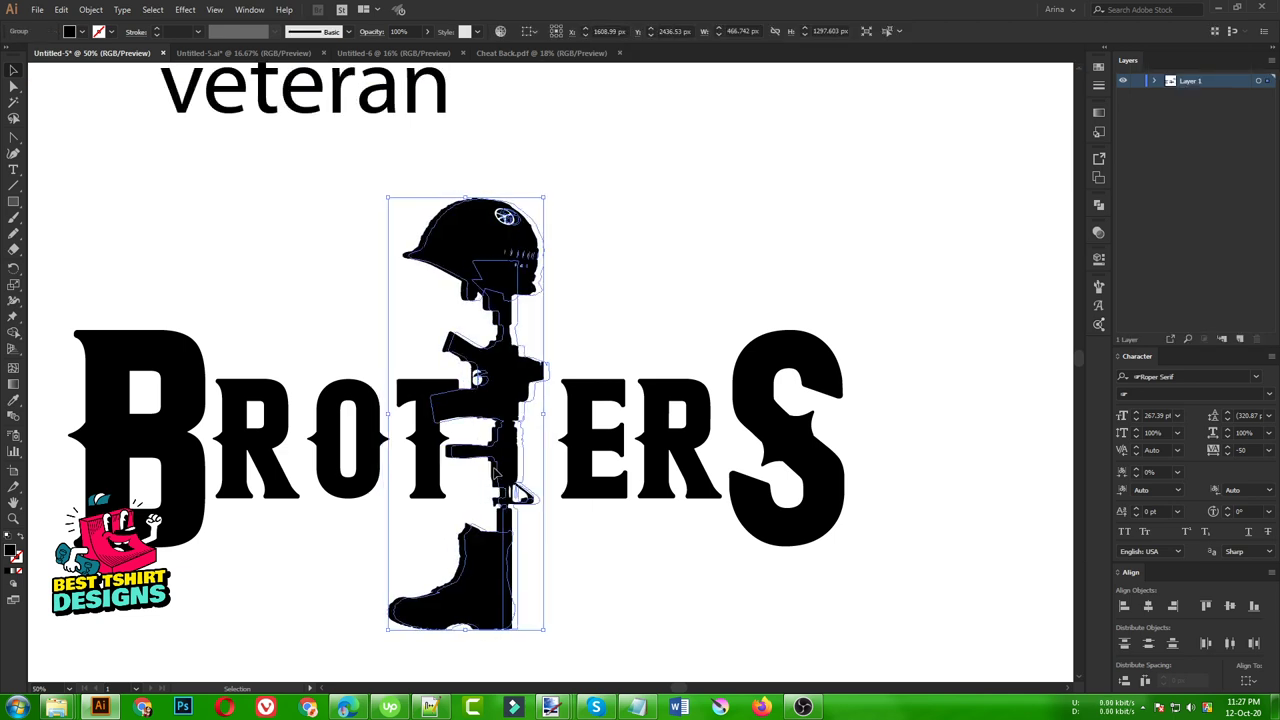
pyautogui.hotkey('shift', 'Right')
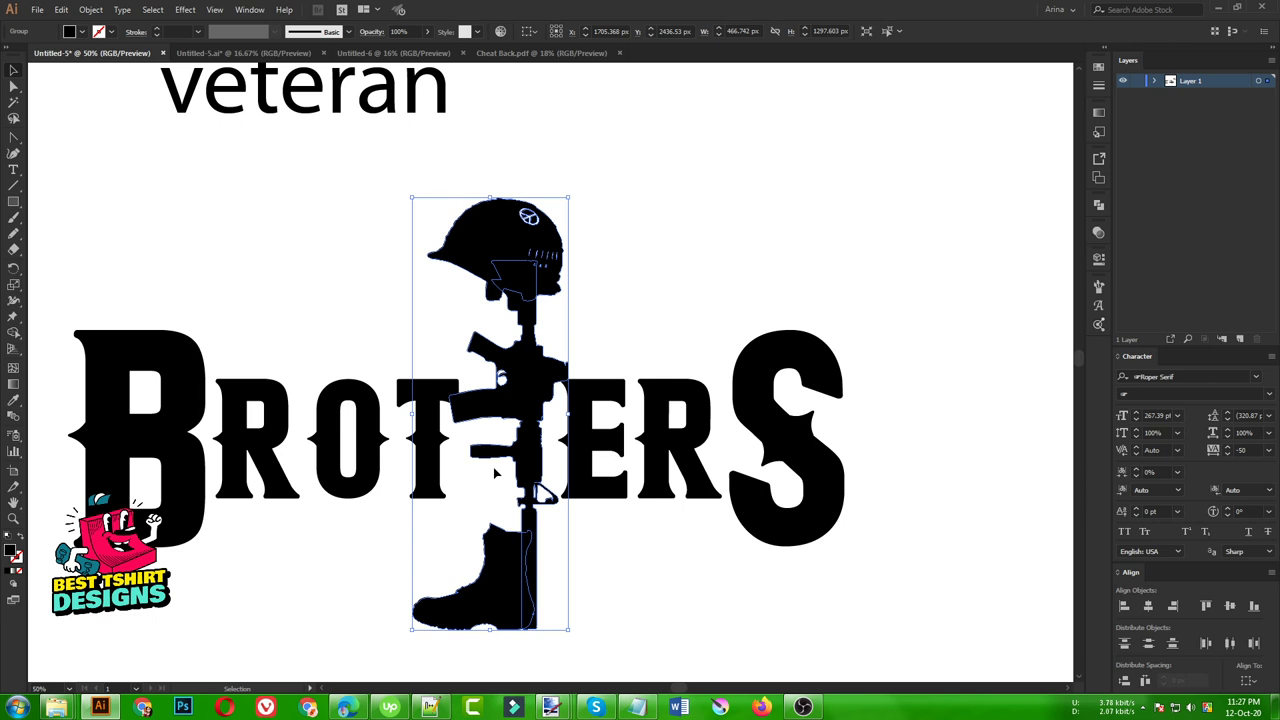
pyautogui.hotkey('shift', 'Left')
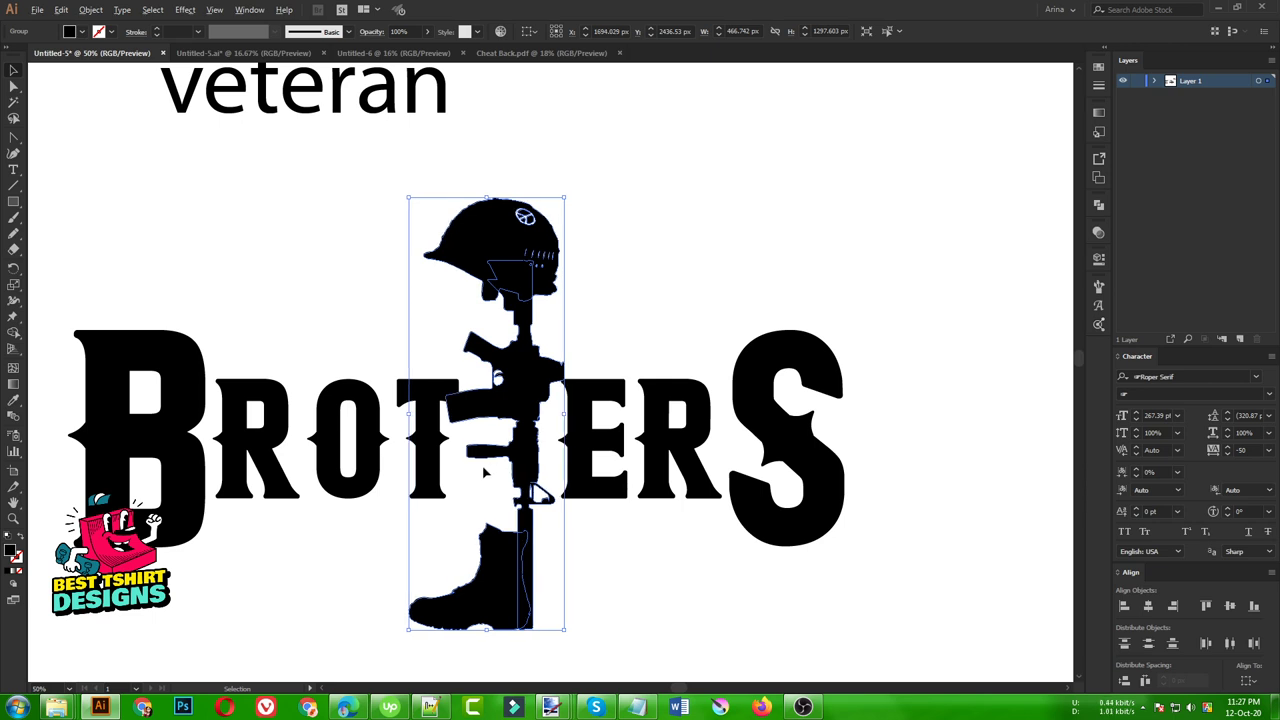
pyautogui.scroll(-1, 485, 472)
pyautogui.click(383, 543)
pyautogui.scroll(-1, 384, 540)
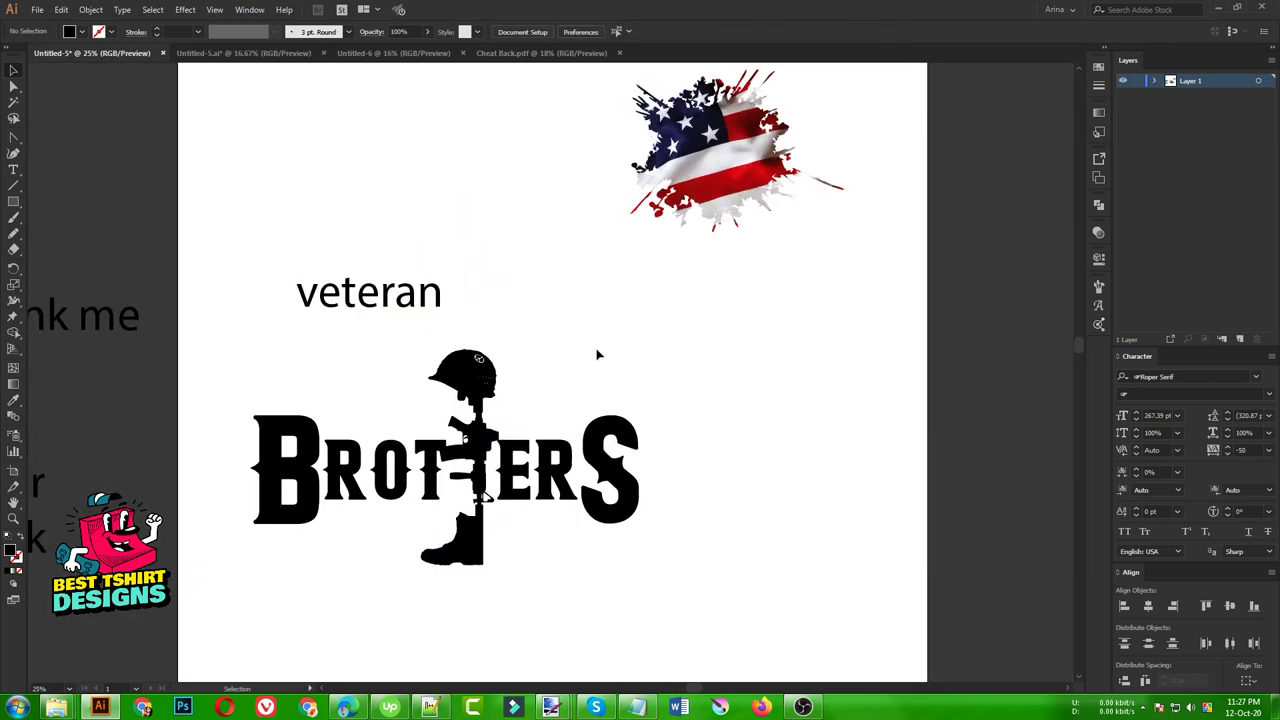
# - Create an offset path of 15 px with miter joins around the helmet, rifle and boot graphic
pyautogui.click(455, 505)
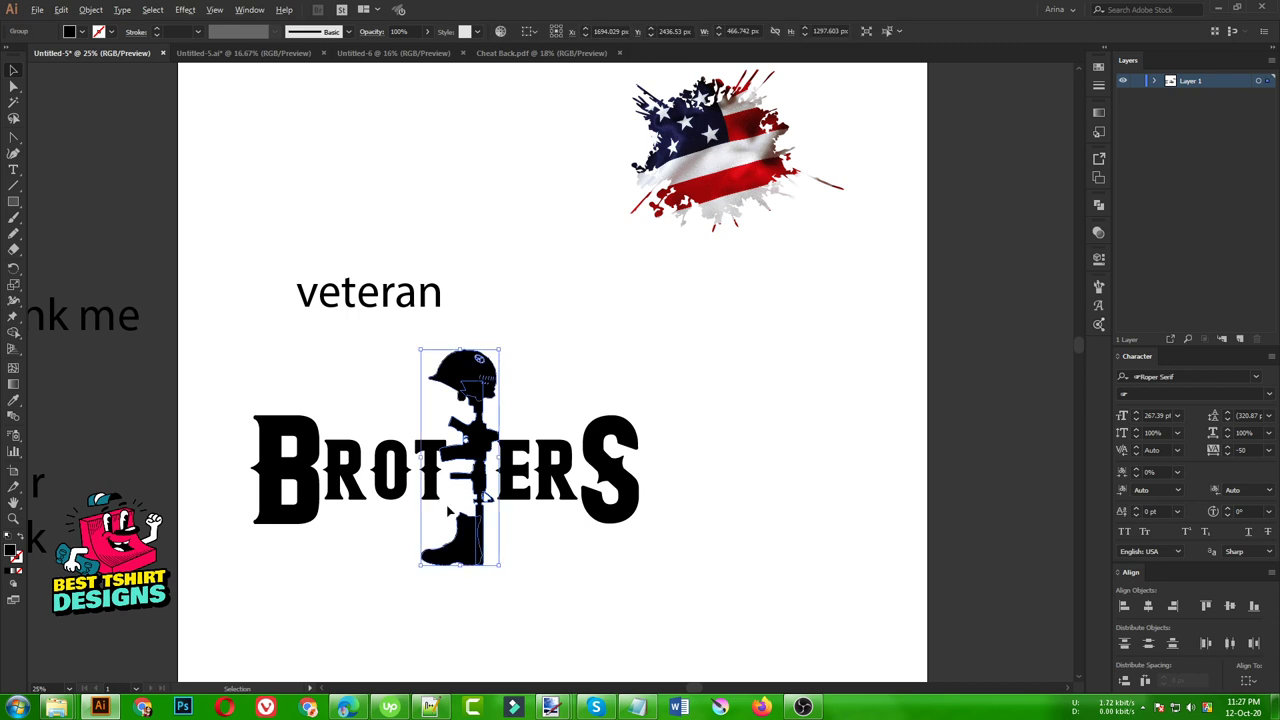
pyautogui.scroll(1, 451, 507)
pyautogui.scroll(1, 449, 511)
pyautogui.click(100, 10)
pyautogui.moveTo(119, 316)
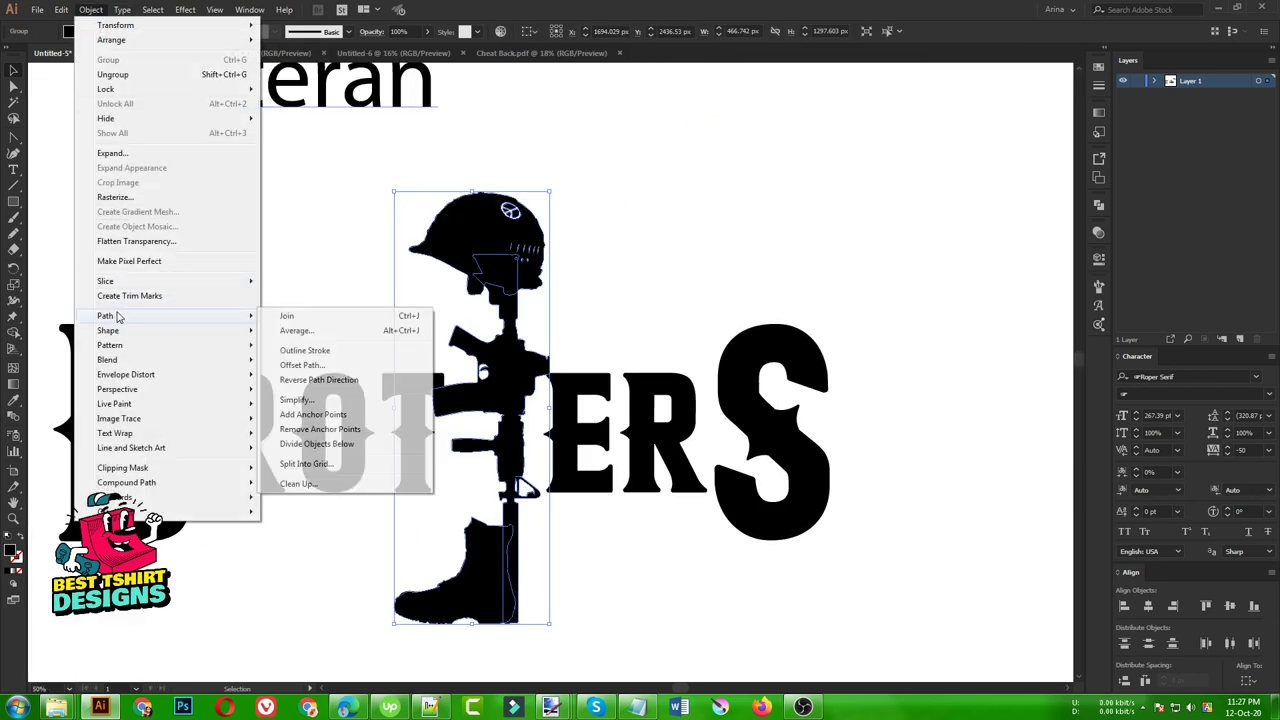
pyautogui.click(329, 364)
pyautogui.click(97, 188)
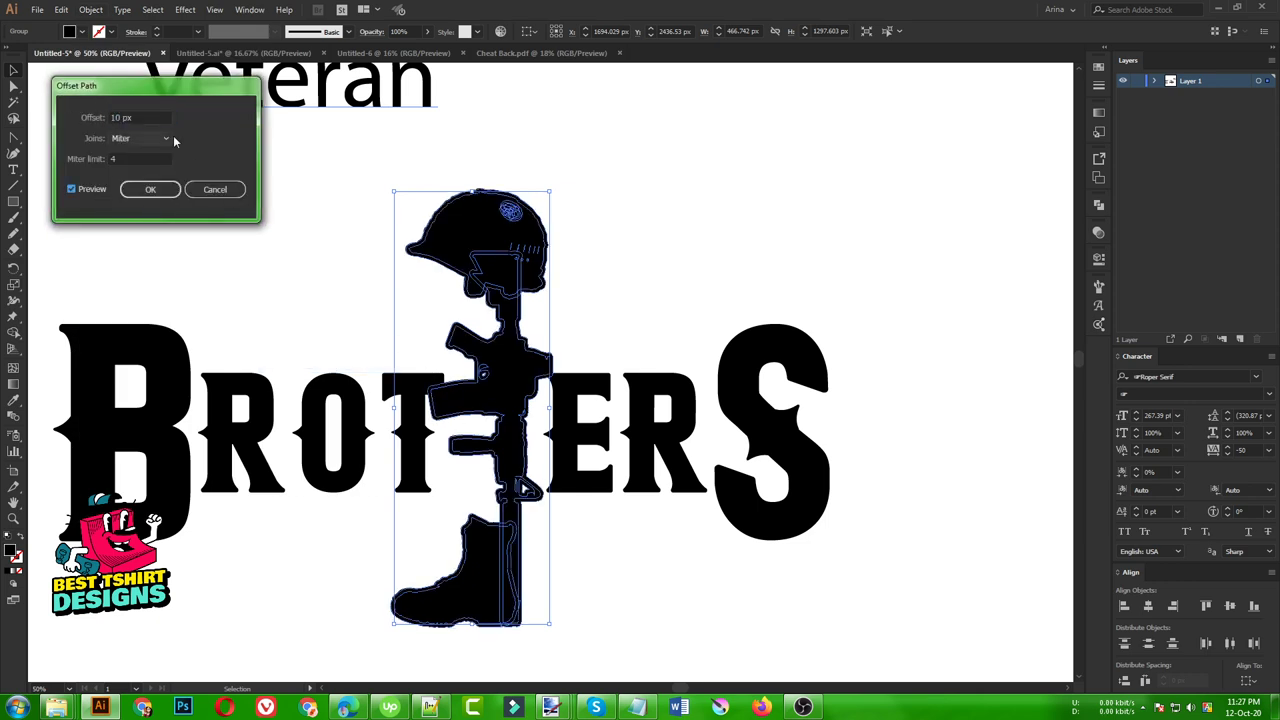
pyautogui.press('Up')
pyautogui.press('Up')
pyautogui.press('Up')
pyautogui.press('Up')
pyautogui.press('Up')
pyautogui.click(154, 192)
# - Give the BROTHERS lettering an opacity mask without clipping and put the offset silhouette in it, in place, to cut a gap around the graphic
pyautogui.press('a')
pyautogui.click(616, 537)
pyautogui.press('v')
pyautogui.click(654, 440)
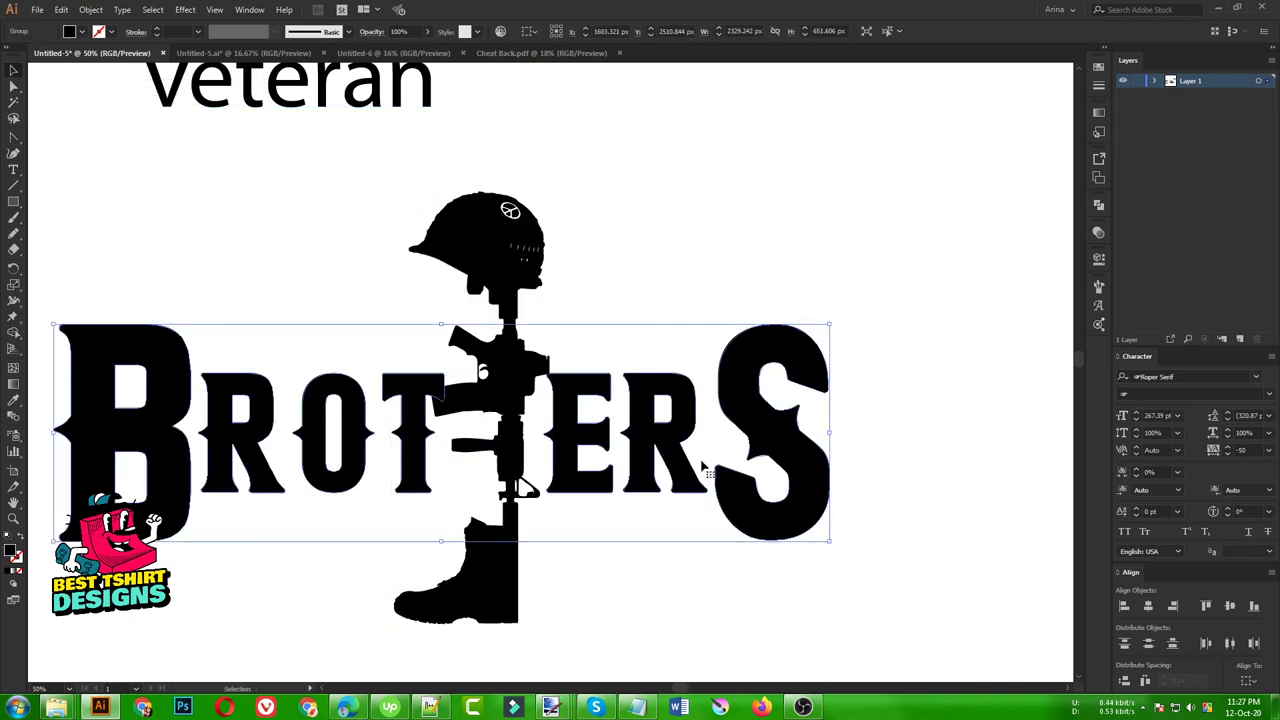
pyautogui.click(1098, 234)
pyautogui.click(1006, 282)
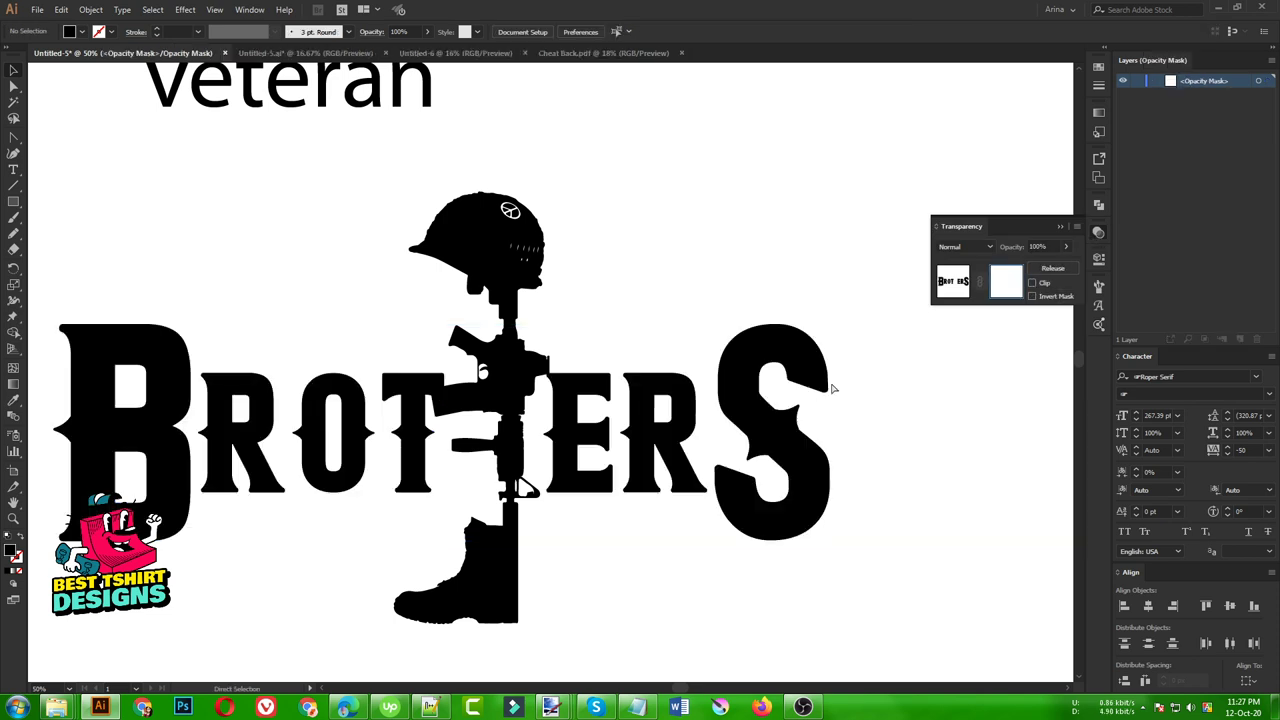
pyautogui.hotkey('ctrl', 'f')
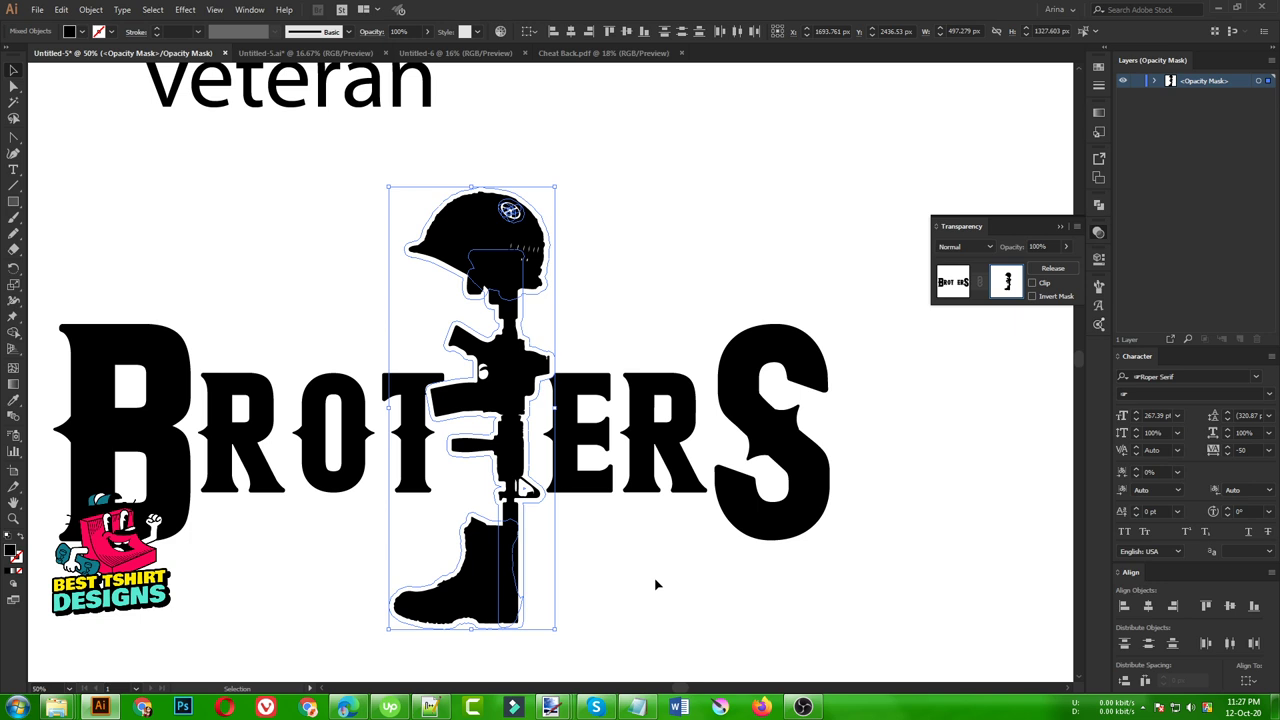
# - Unite the offset silhouette inside the opacity mask into one shape and return to editing the artwork
pyautogui.click(1098, 205)
pyautogui.click(943, 233)
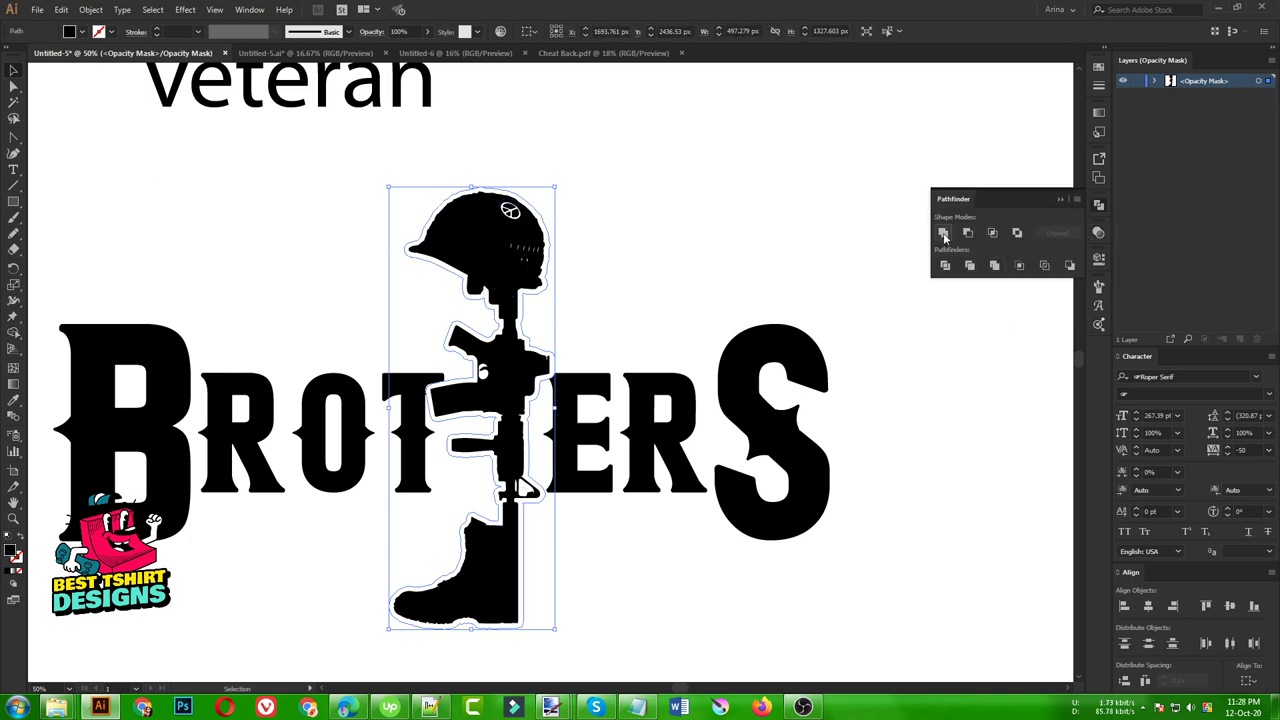
pyautogui.click(1097, 232)
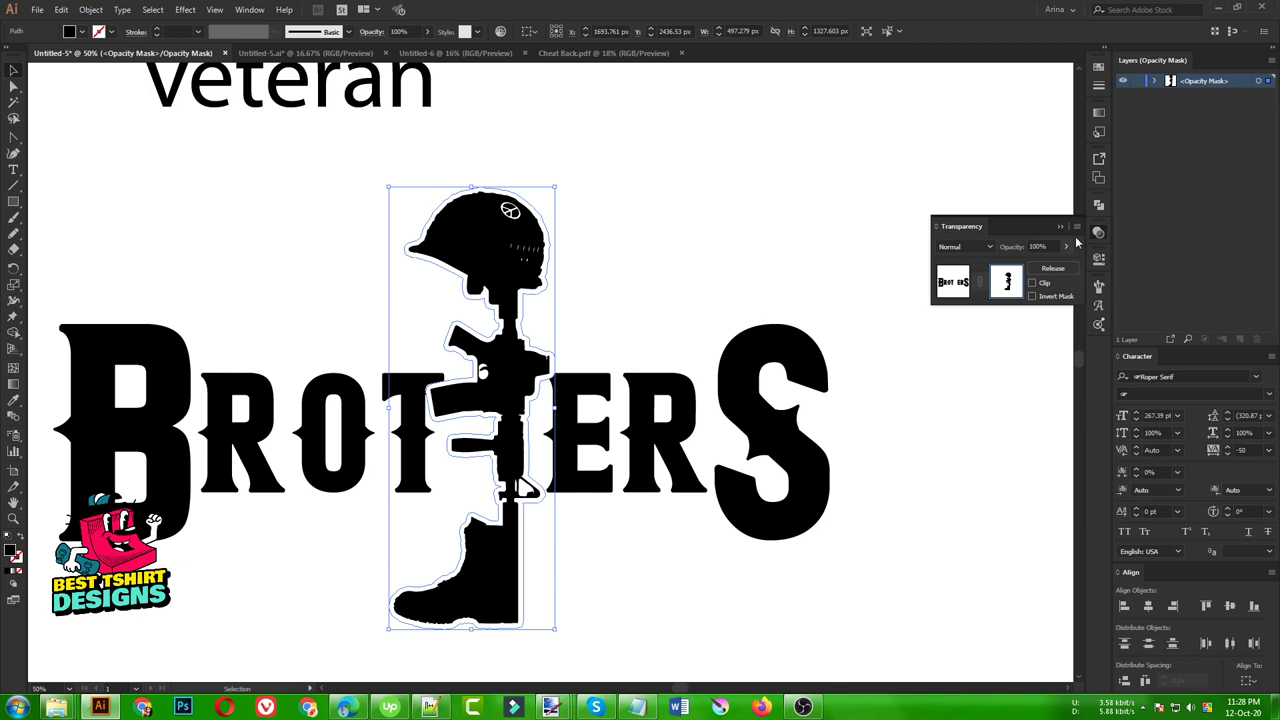
pyautogui.click(955, 281)
pyautogui.click(640, 281)
pyautogui.hotkey('ctrl', '-')
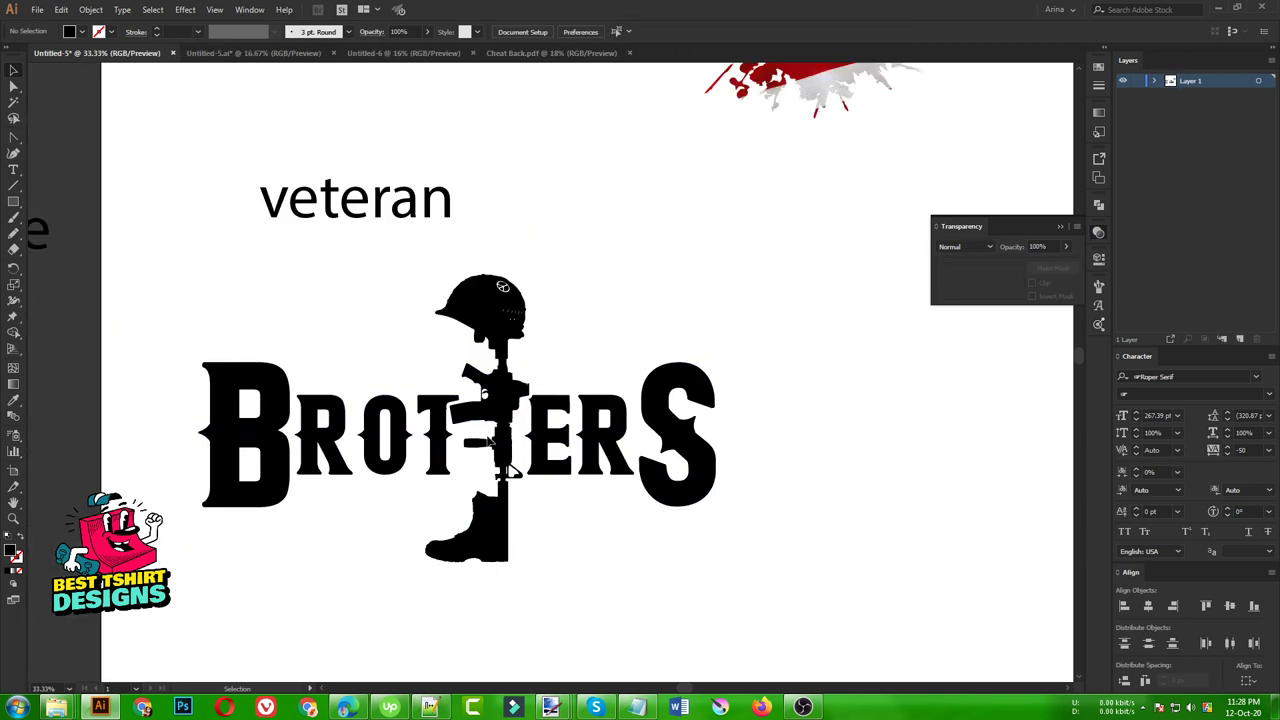
pyautogui.hotkey('ctrl', '-')
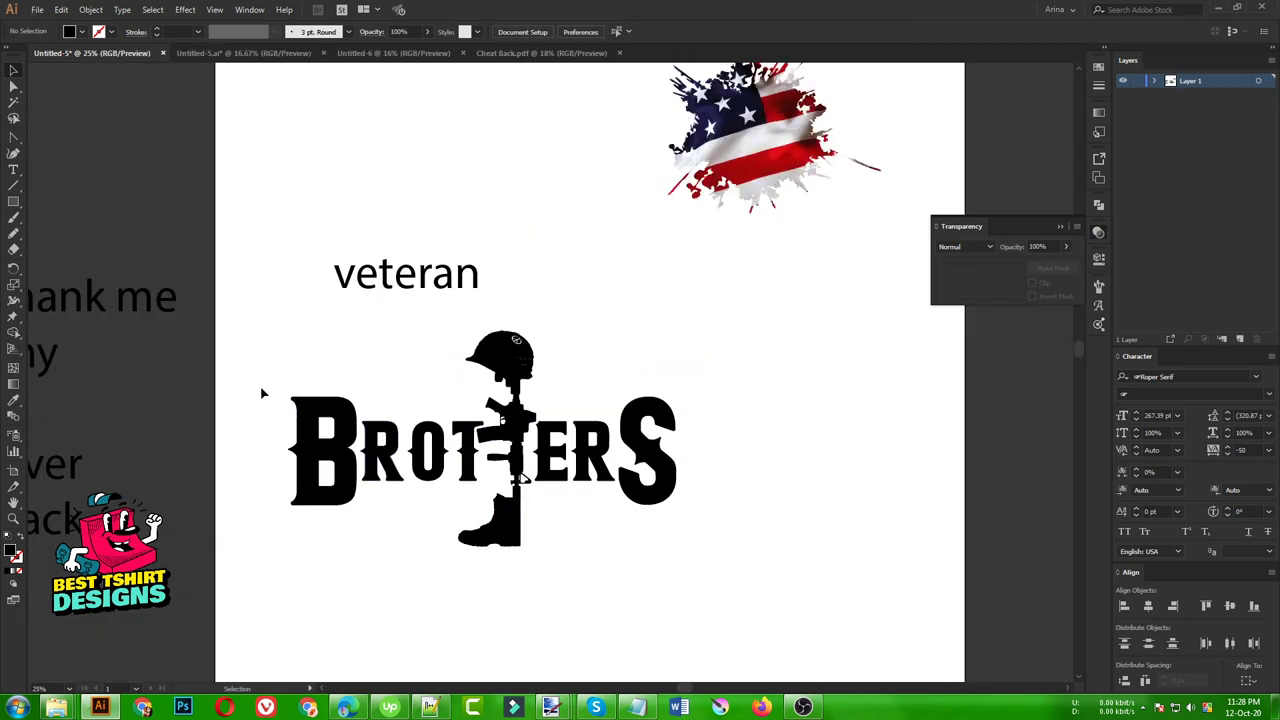
# - Group the BROTHERS lettering with the helmet, rifle and boot graphic
pyautogui.moveTo(263, 383); pyautogui.dragTo(740, 556)
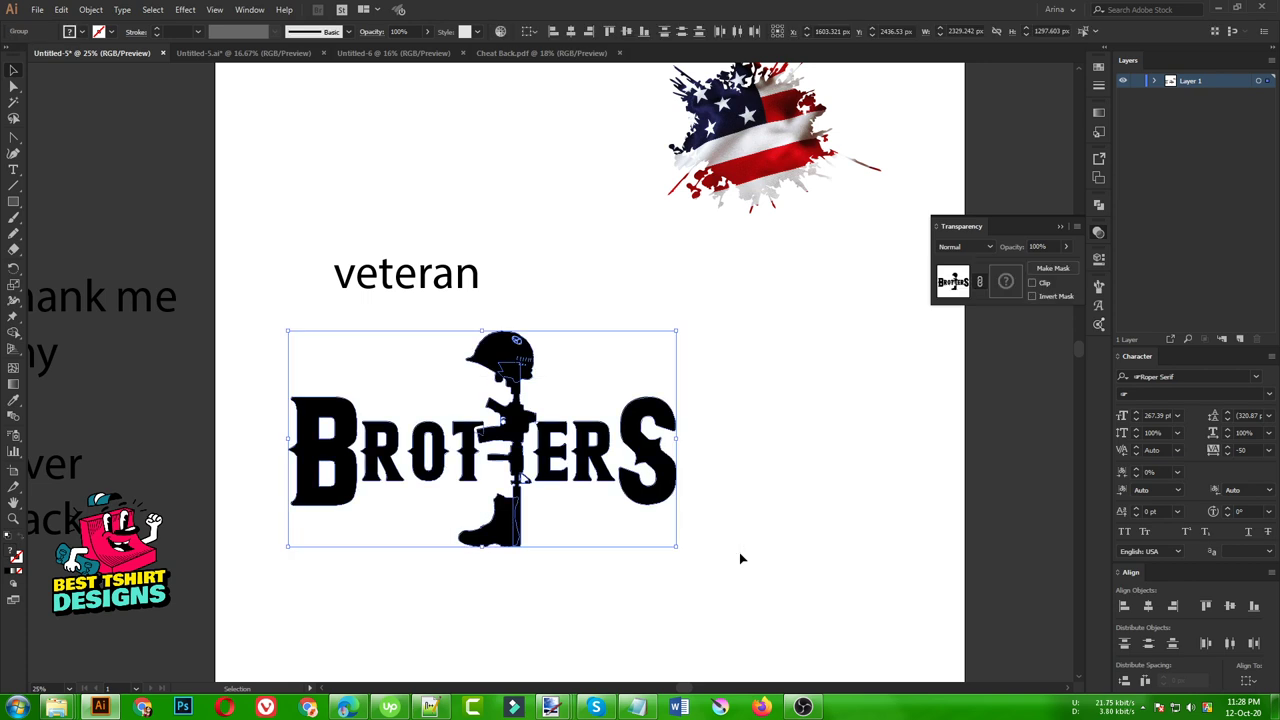
pyautogui.press('a')
pyautogui.press('v')
pyautogui.click(569, 534)
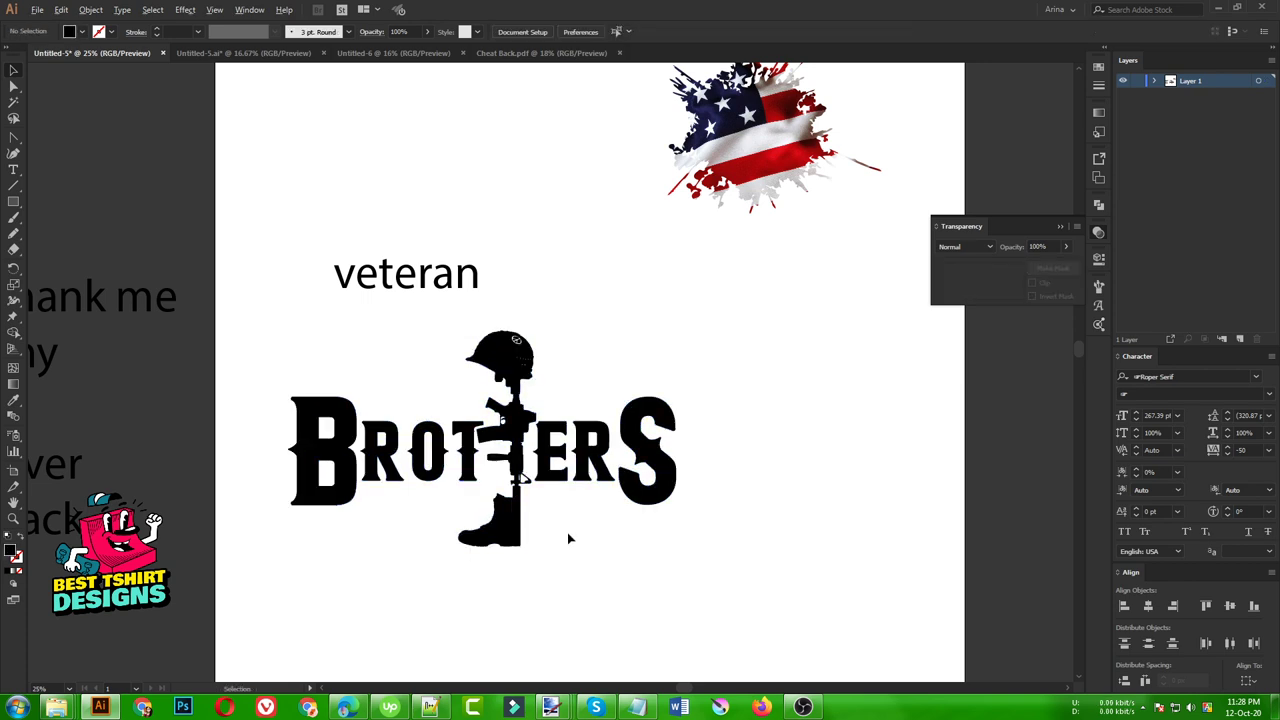
# - Move the "veteran" text higher above BROTHERS, set it in Roper Serif and enlarge it to about 529 pt
pyautogui.hotkey('ctrl', '-')
pyautogui.moveTo(472, 365); pyautogui.dragTo(467, 295)
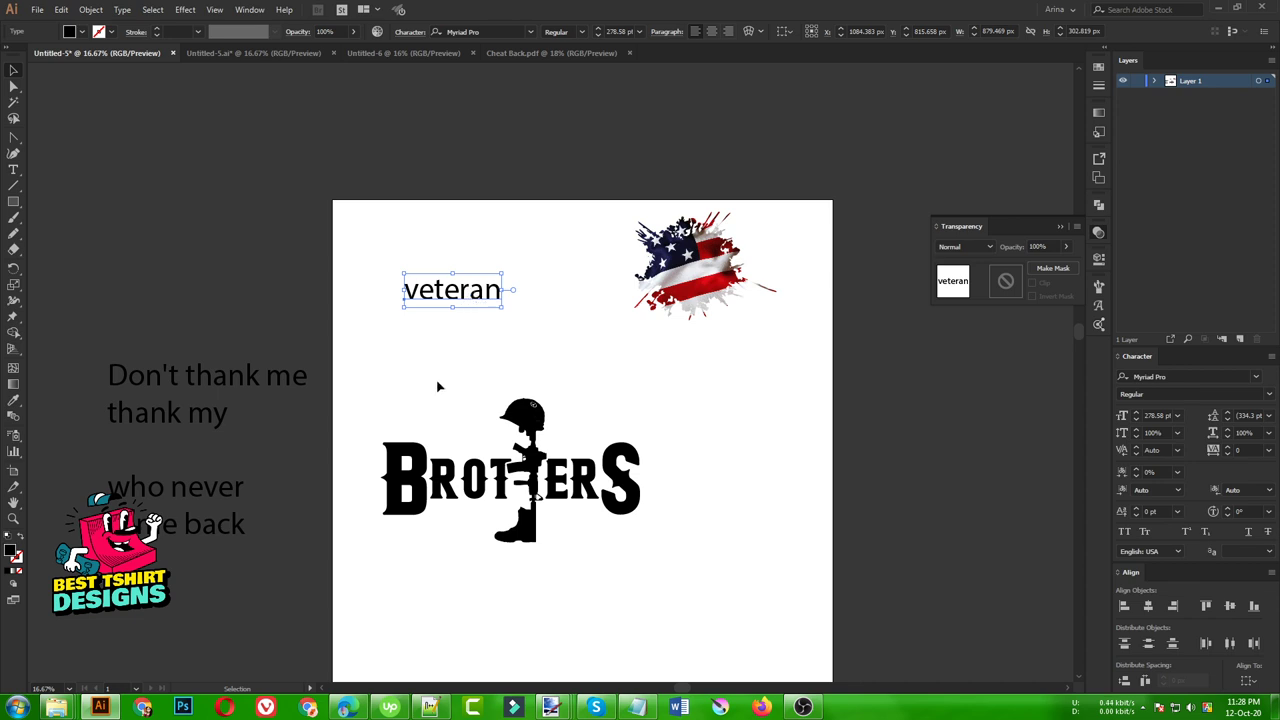
pyautogui.rightClick(466, 292)
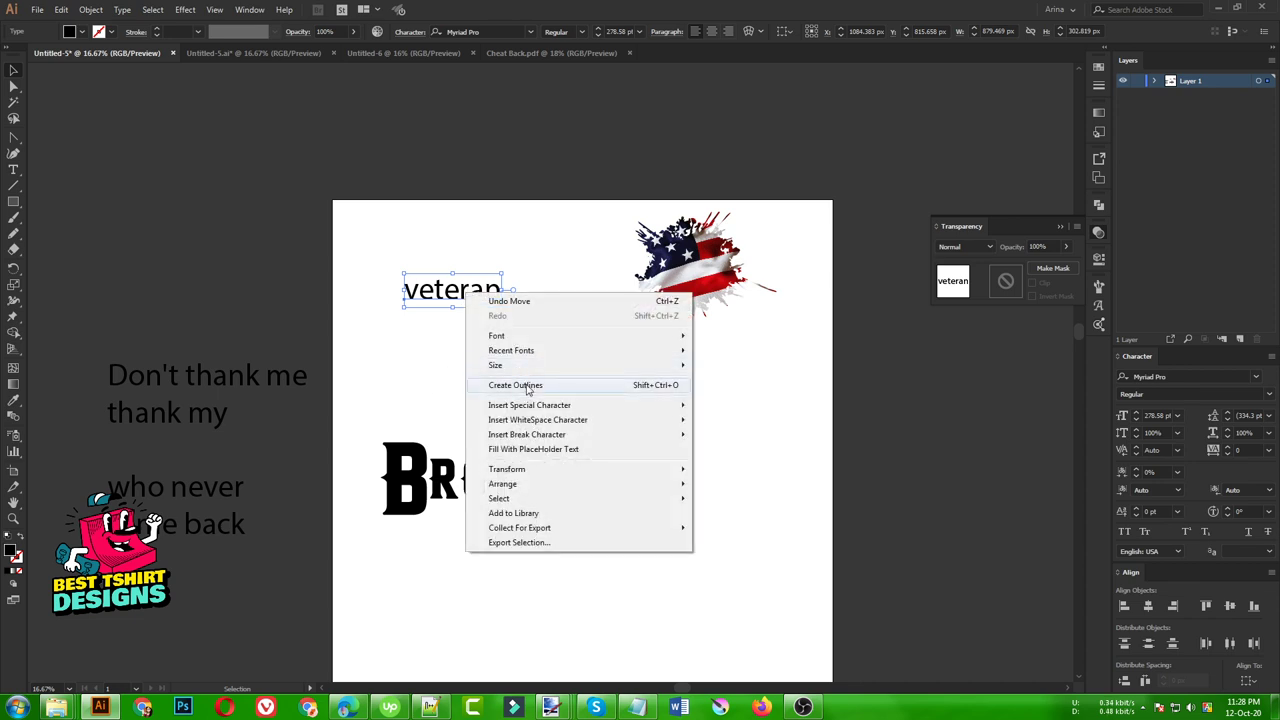
pyautogui.moveTo(532, 350)
pyautogui.click(795, 352)
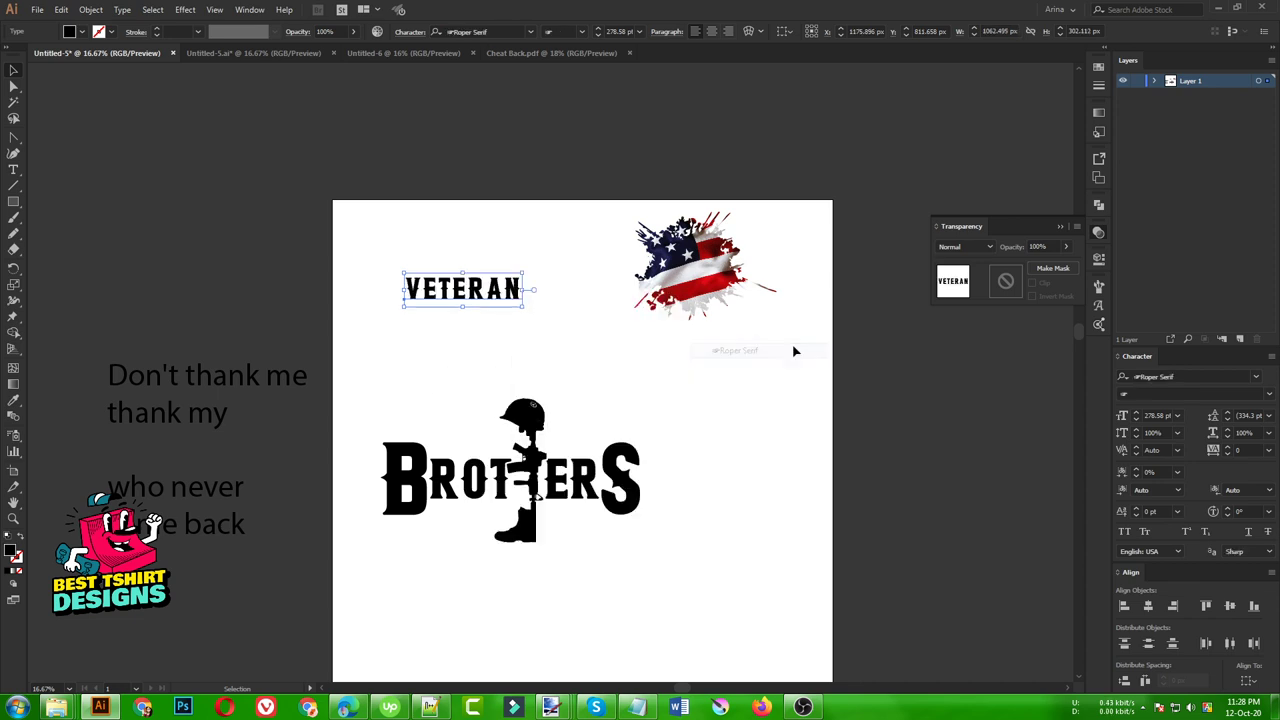
pyautogui.moveTo(524, 294)
pyautogui.mouseDown()
pyautogui.moveTo(630, 296)
pyautogui.moveTo(522, 300)
pyautogui.mouseUp()
pyautogui.click(531, 360)
pyautogui.scroll(1, 530, 490)
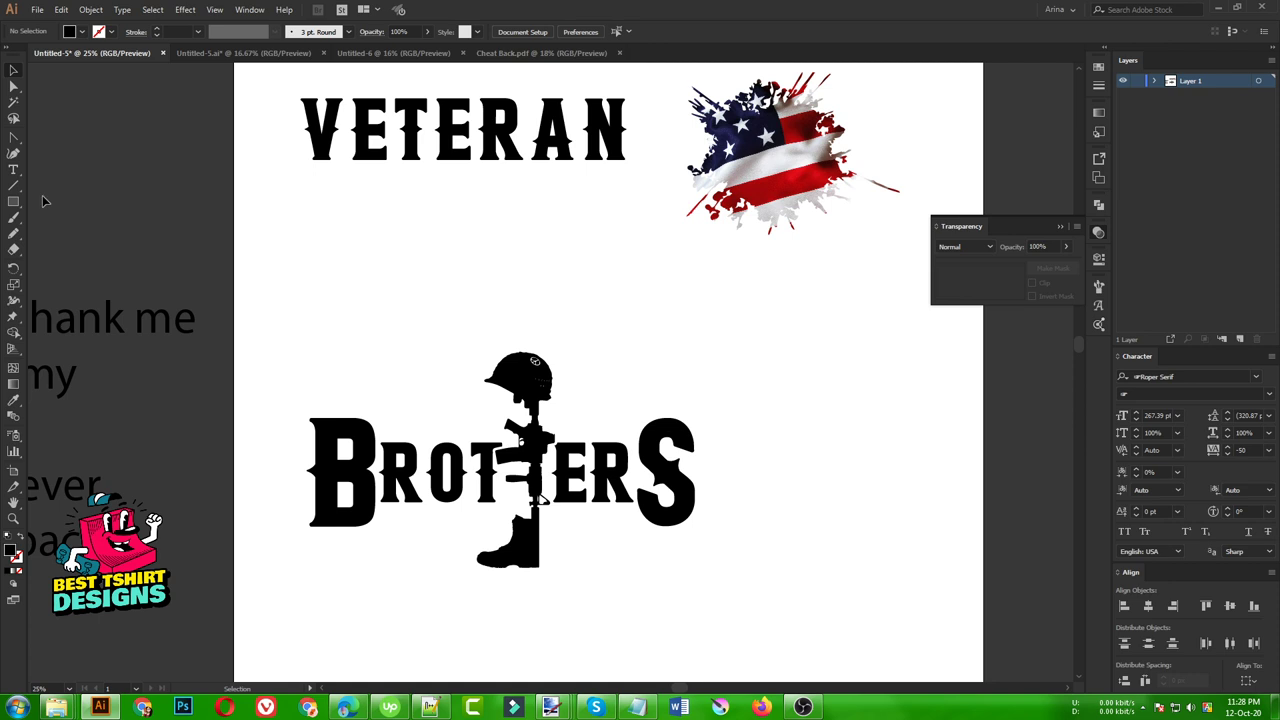
# - Draw an unfilled circle about 1944 px in diameter with a black stroke and centre it with the BROTHERS group both ways
pyautogui.moveTo(16, 208); pyautogui.dragTo(60, 231)
pyautogui.moveTo(512, 472)
pyautogui.mouseDown()
pyautogui.moveTo(698, 560)
pyautogui.moveTo(612, 524)
pyautogui.mouseUp()
pyautogui.hotkey('shift', 'x')
pyautogui.press('v')
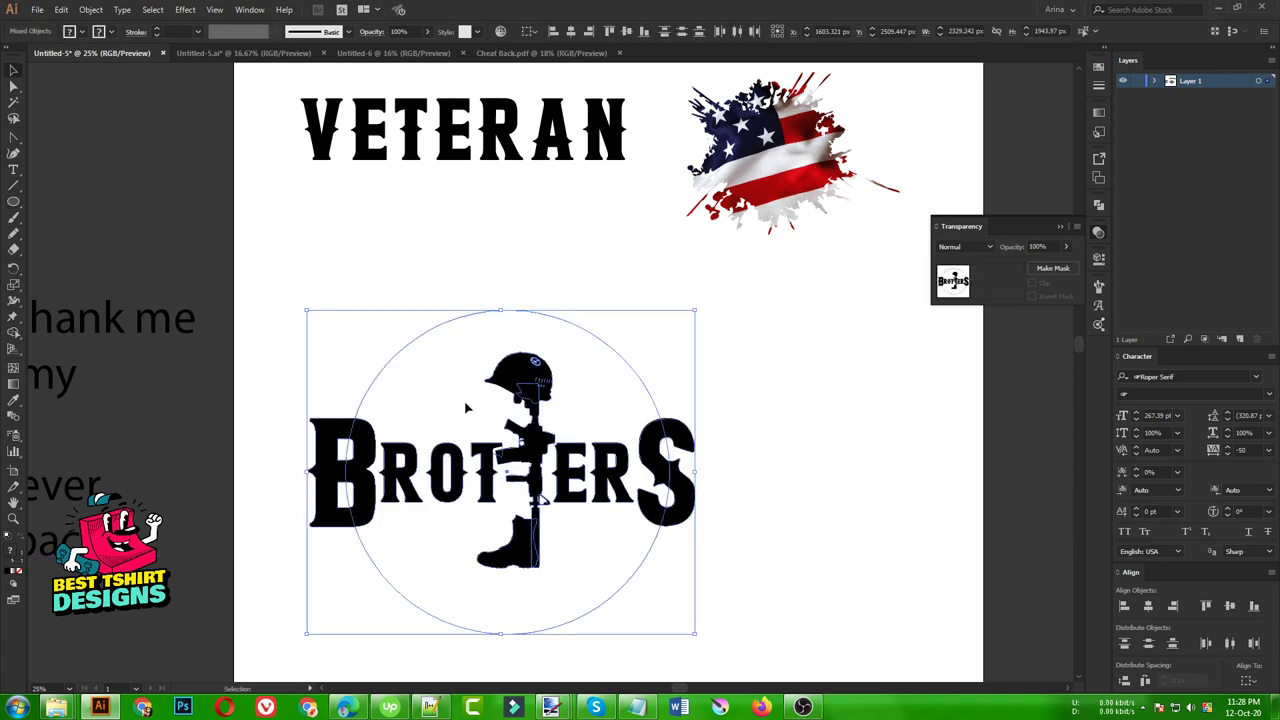
pyautogui.click(571, 31)
pyautogui.click(626, 31)
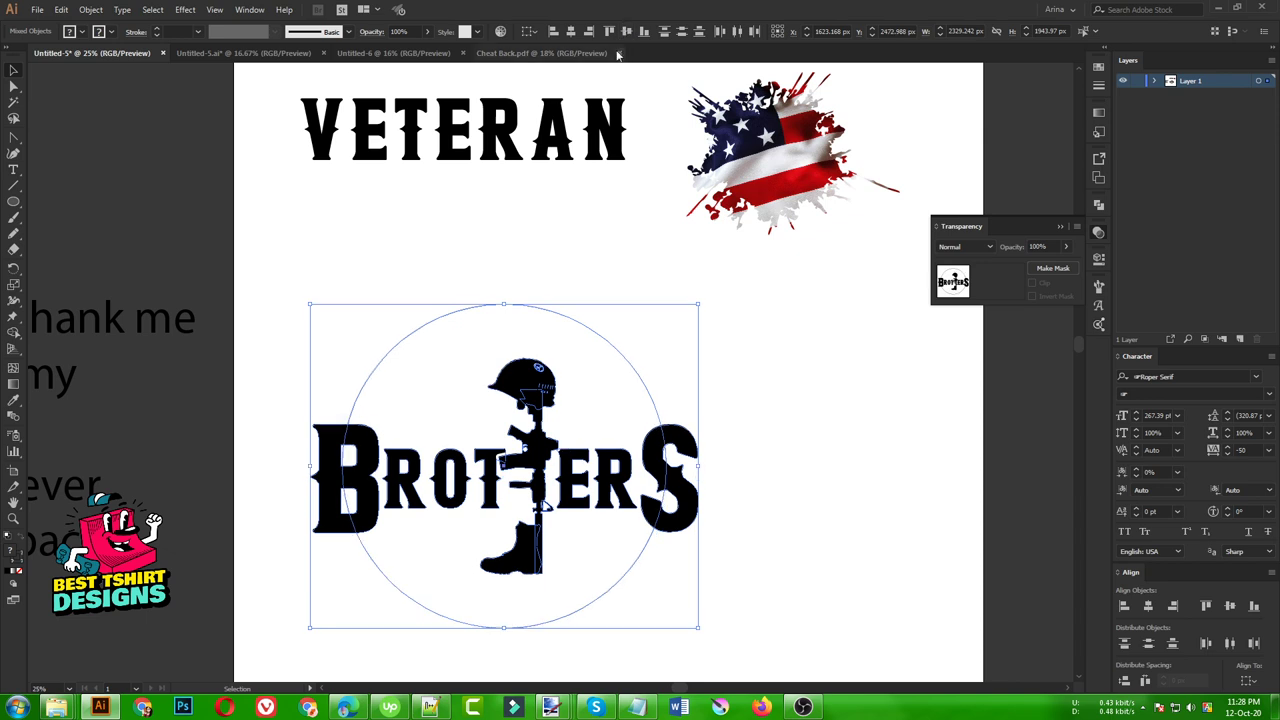
pyautogui.click(565, 233)
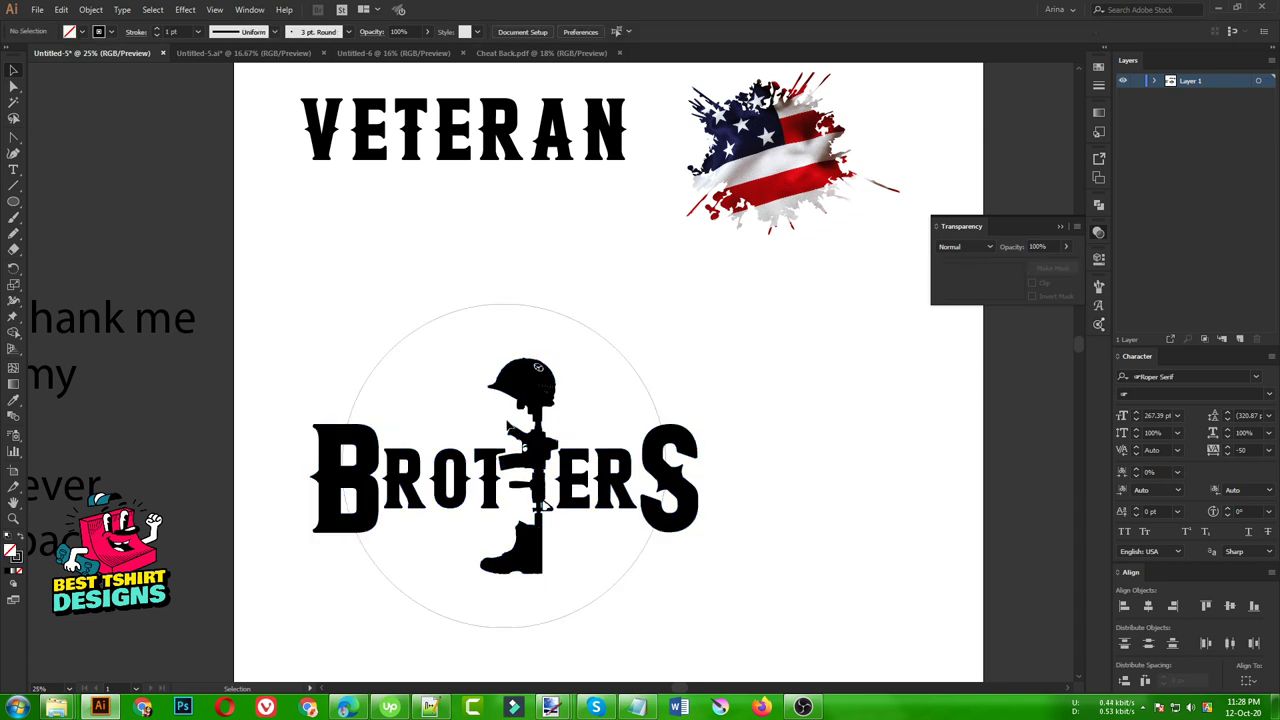
# - Transfer the VETERAN text from its straight line onto the circle as type on a path
pyautogui.click(490, 160)
pyautogui.press('Delete')
pyautogui.scroll(-1, 394, 260)
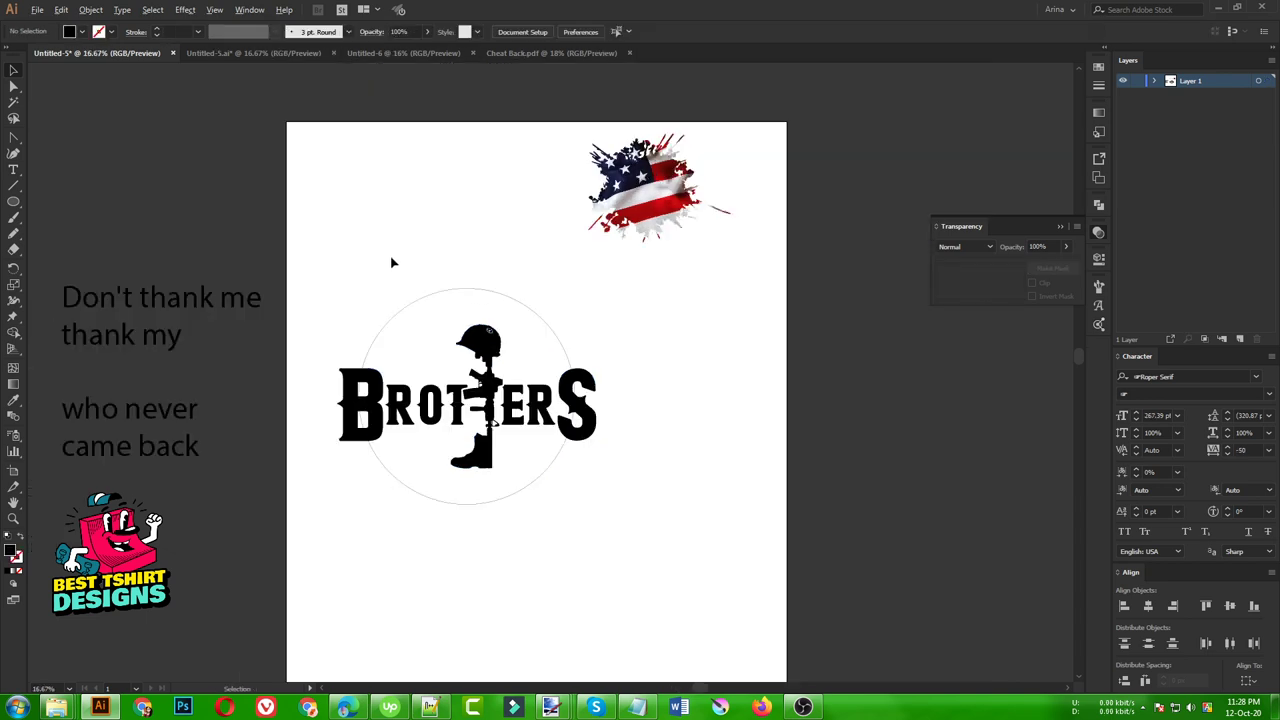
pyautogui.scroll(1, 423, 346)
pyautogui.moveTo(12, 172); pyautogui.dragTo(55, 205)
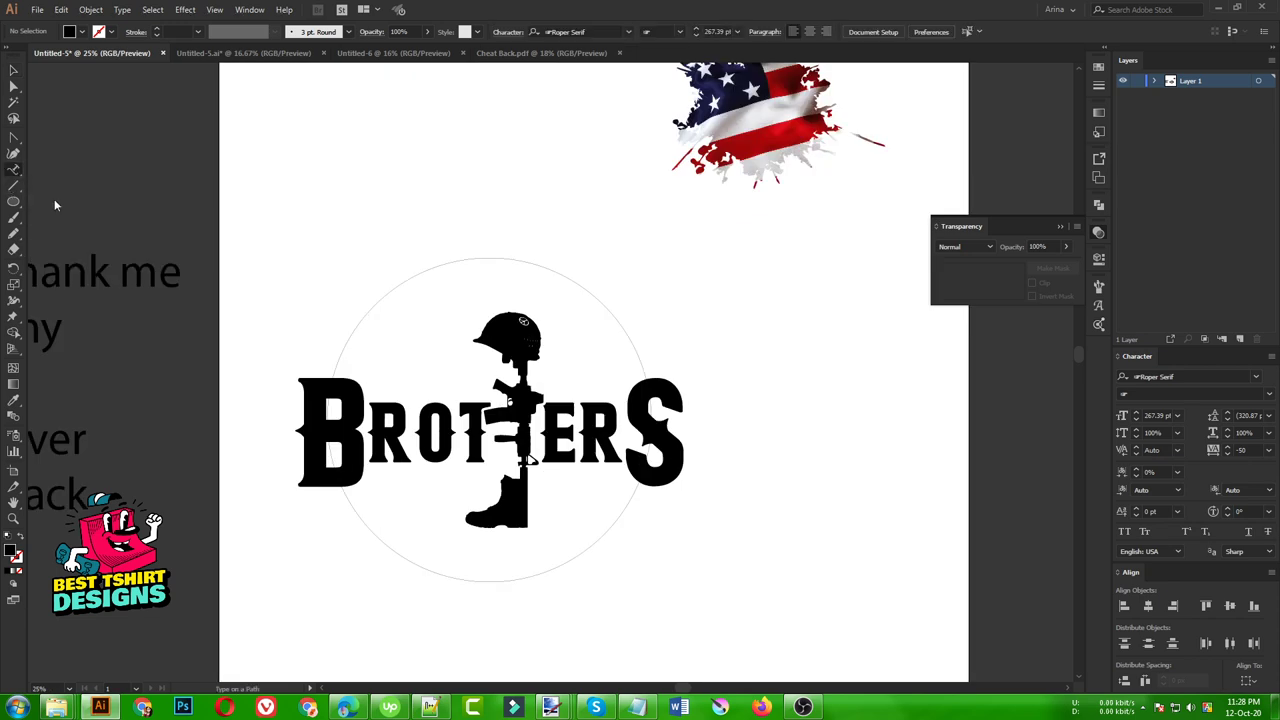
pyautogui.click(326, 418)
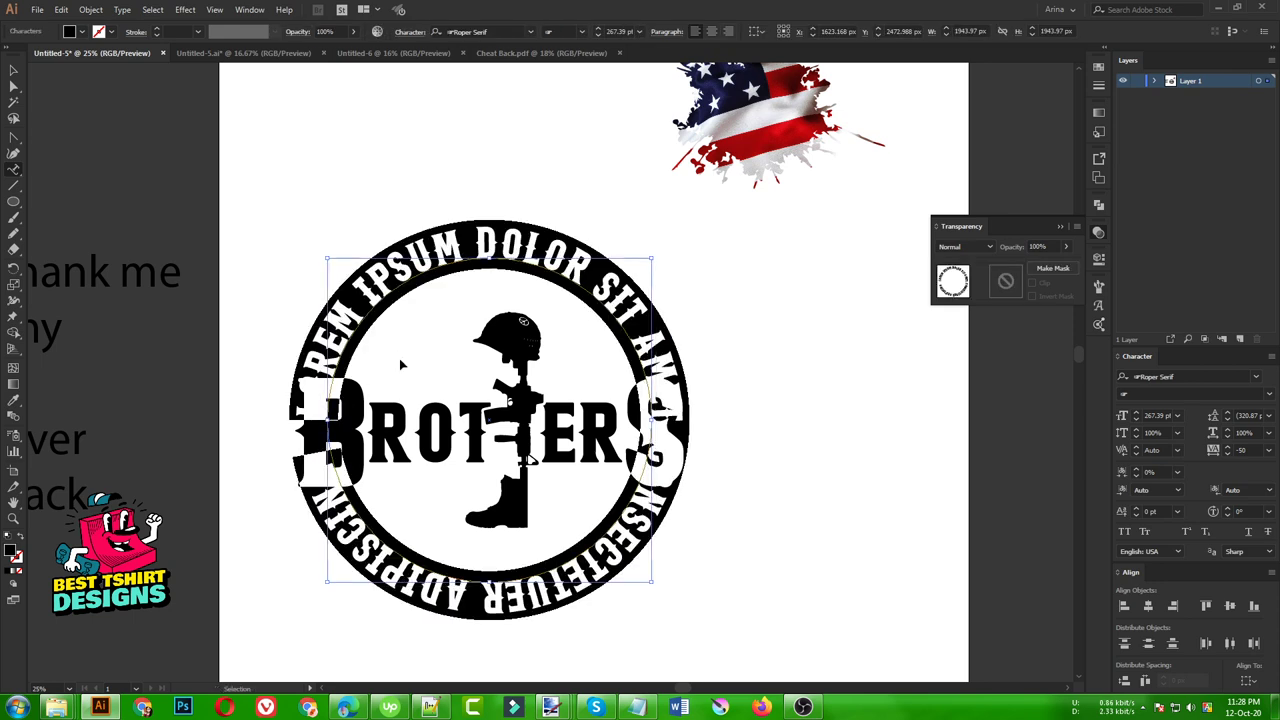
pyautogui.write('VETERAN')
pyautogui.click(14, 72)
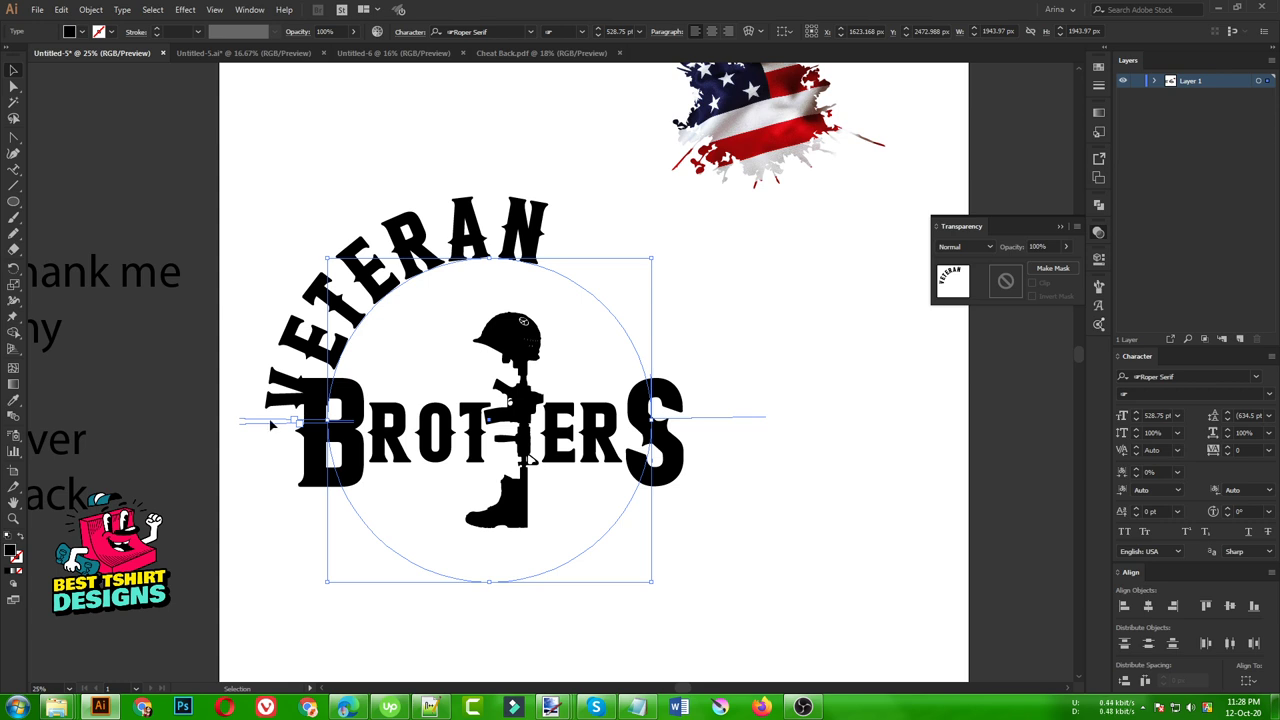
# - Span the VETERAN path type across the circle's upper half, centre-align it and set its size to 410 pt
pyautogui.moveTo(265, 430); pyautogui.dragTo(751, 423)
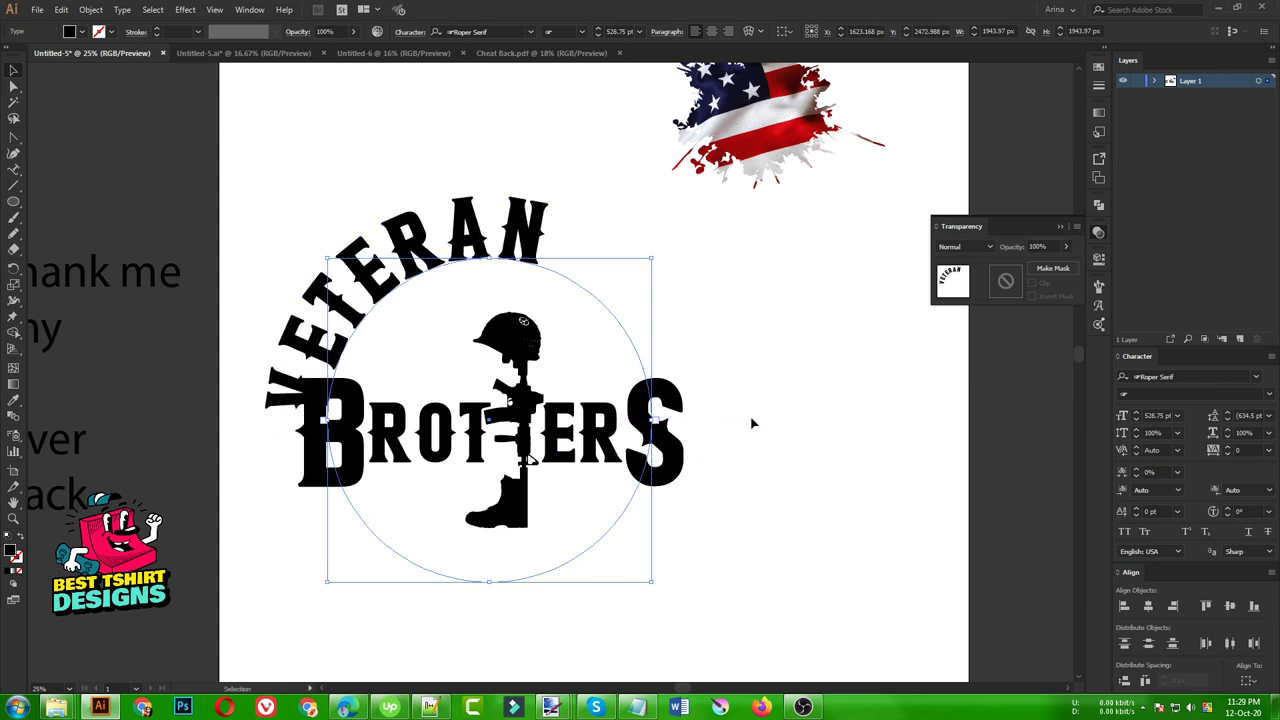
pyautogui.click(711, 32)
pyautogui.doubleClick(617, 32)
pyautogui.write('430')
pyautogui.press('Return')
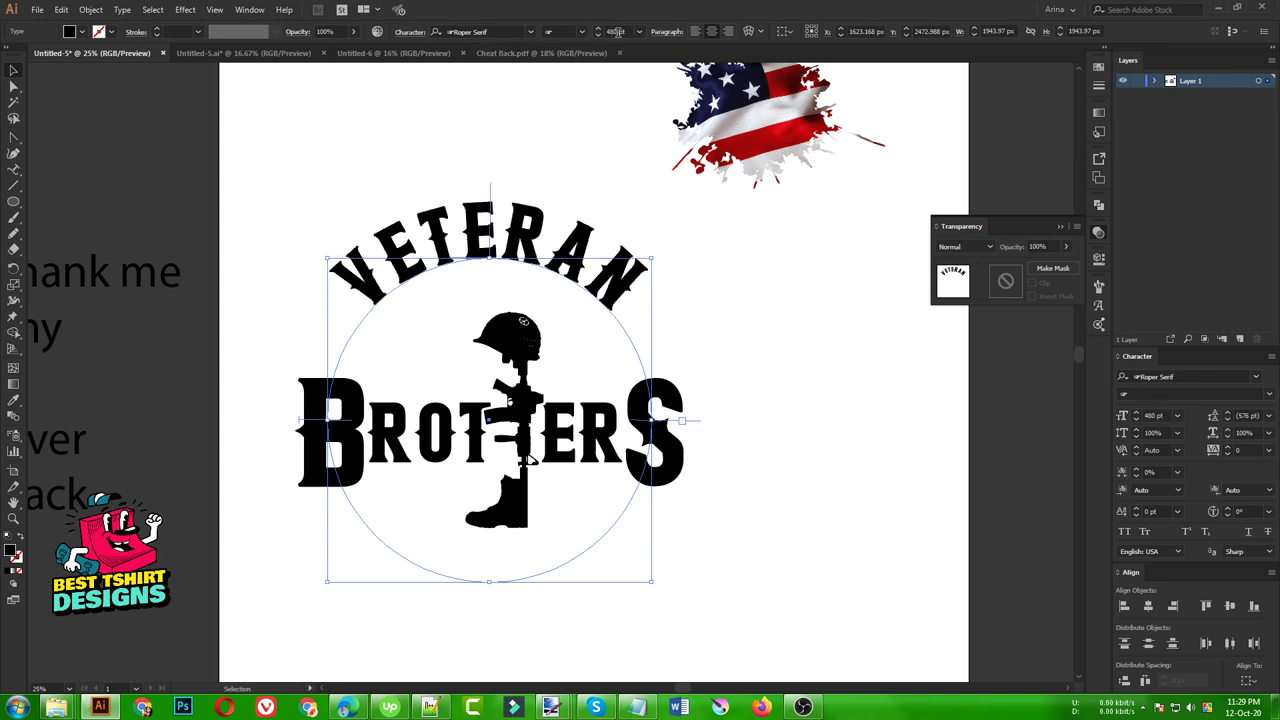
pyautogui.write('410')
pyautogui.press('Return')
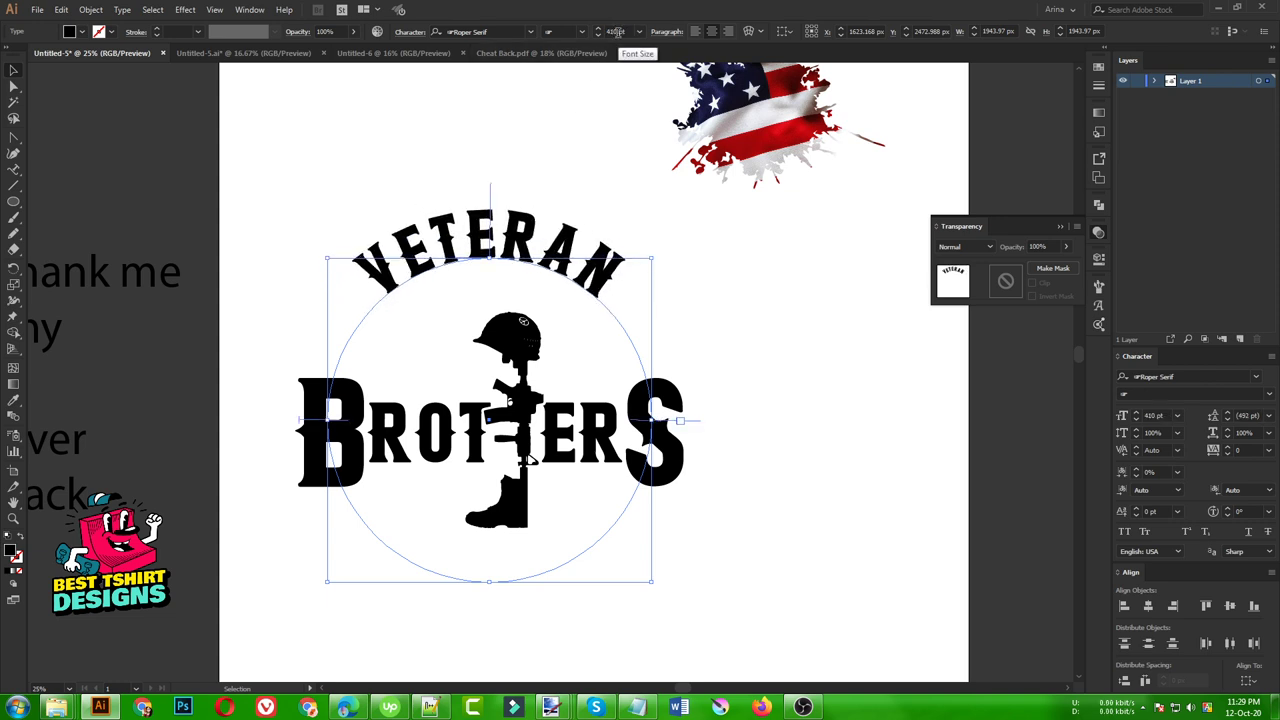
pyautogui.click(564, 167)
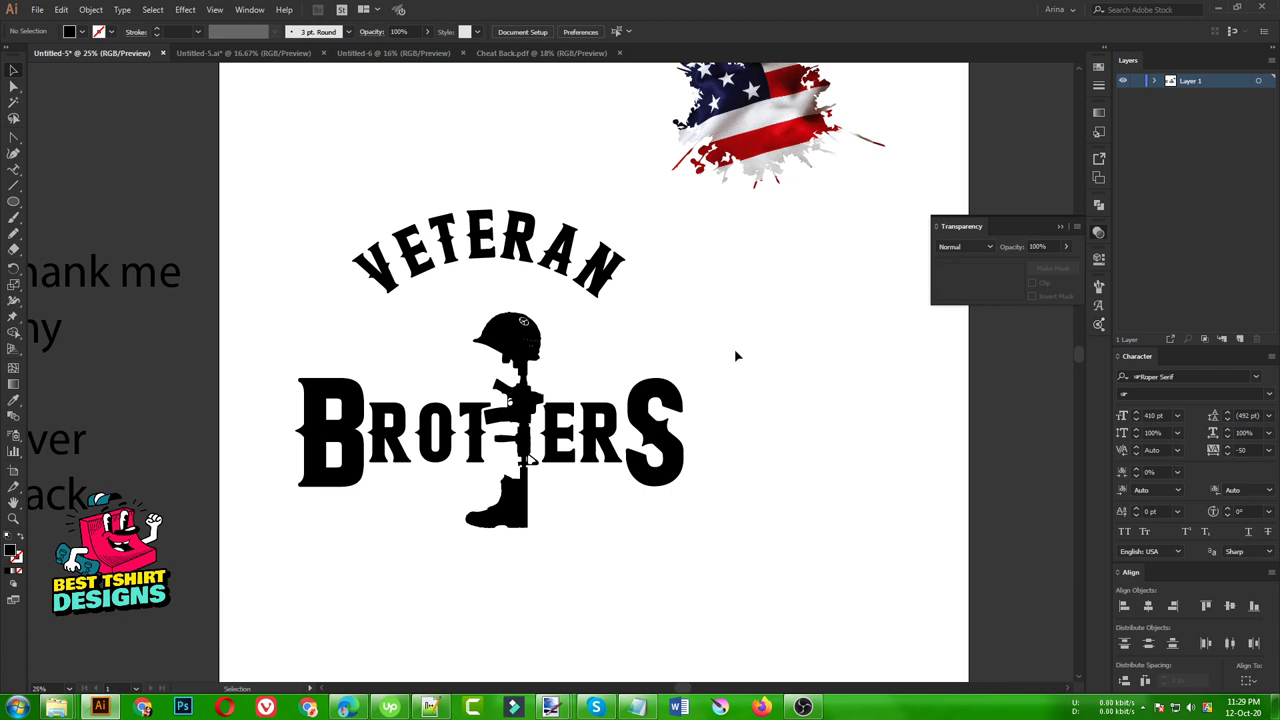
# - Make a smaller concentric copy of the curved VETERAN text, on a circle about 1480 px wide, directly beneath the original
pyautogui.click(465, 240)
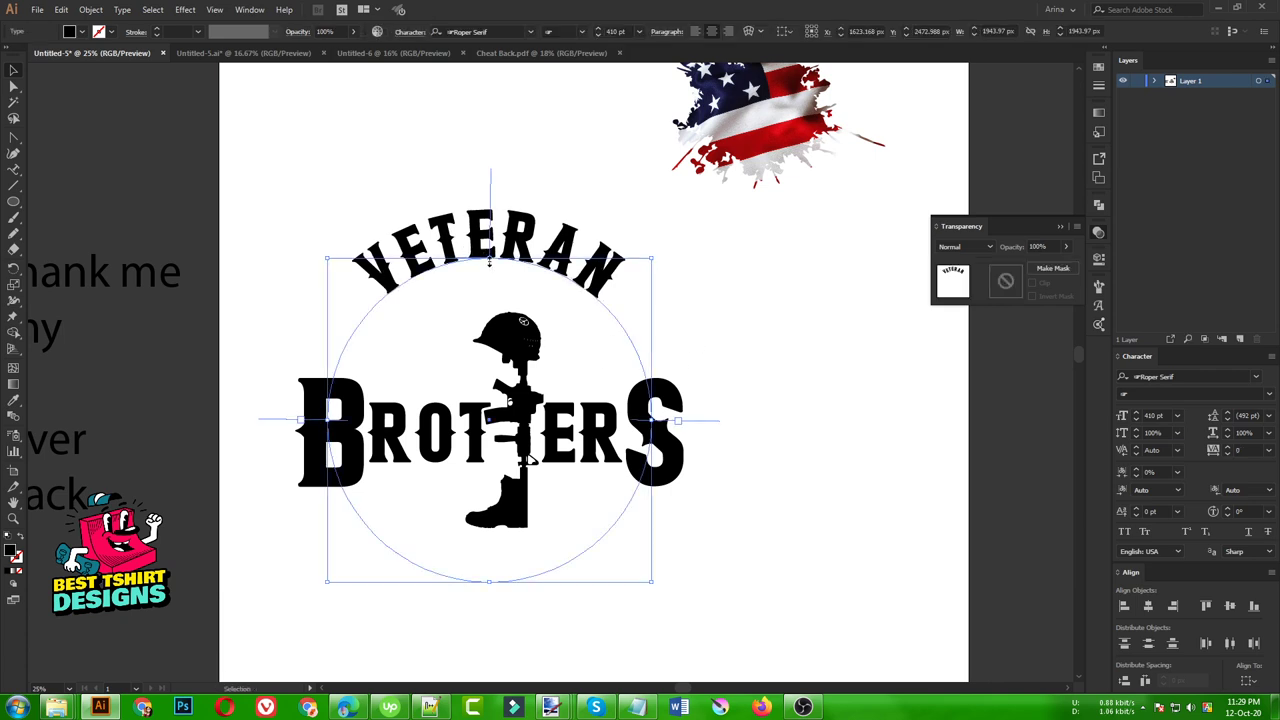
pyautogui.moveTo(511, 262); pyautogui.dragTo(519, 310)
pyautogui.press('a')
pyautogui.hotkey('ctrl', 'z')
pyautogui.moveTo(490, 262); pyautogui.dragTo(488, 300)
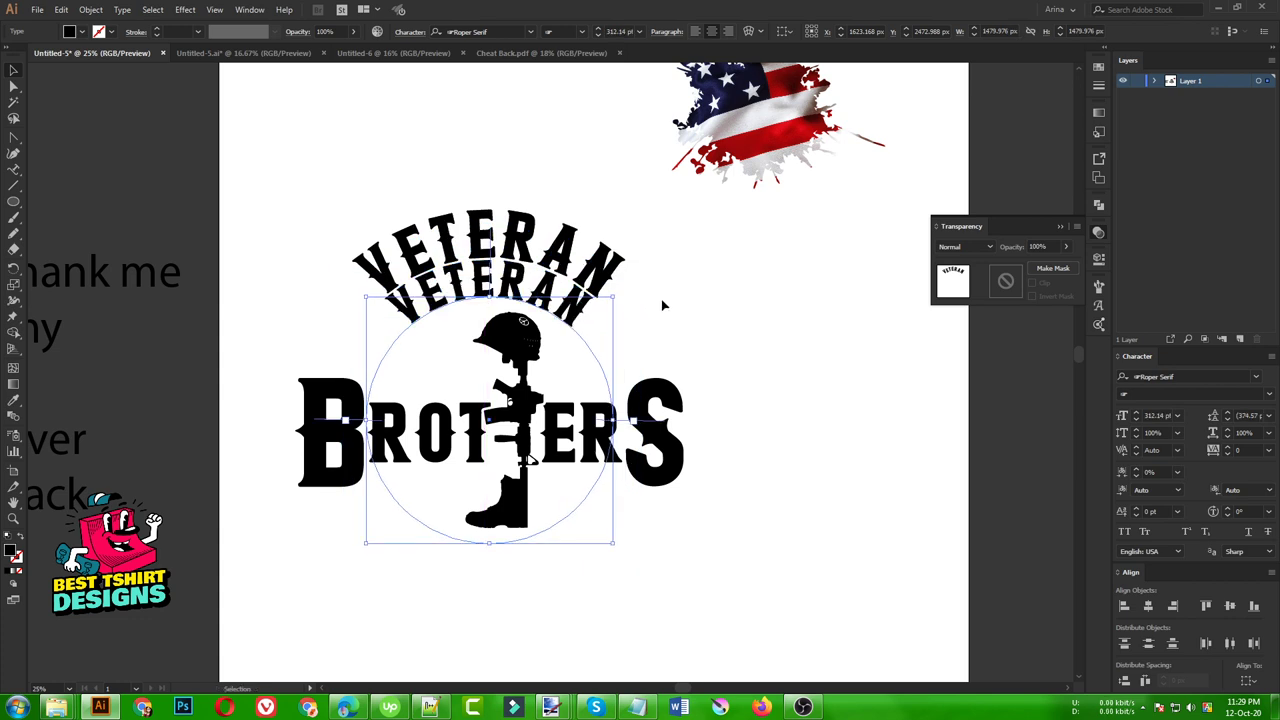
pyautogui.scroll(-1, 662, 305)
pyautogui.click(377, 240)
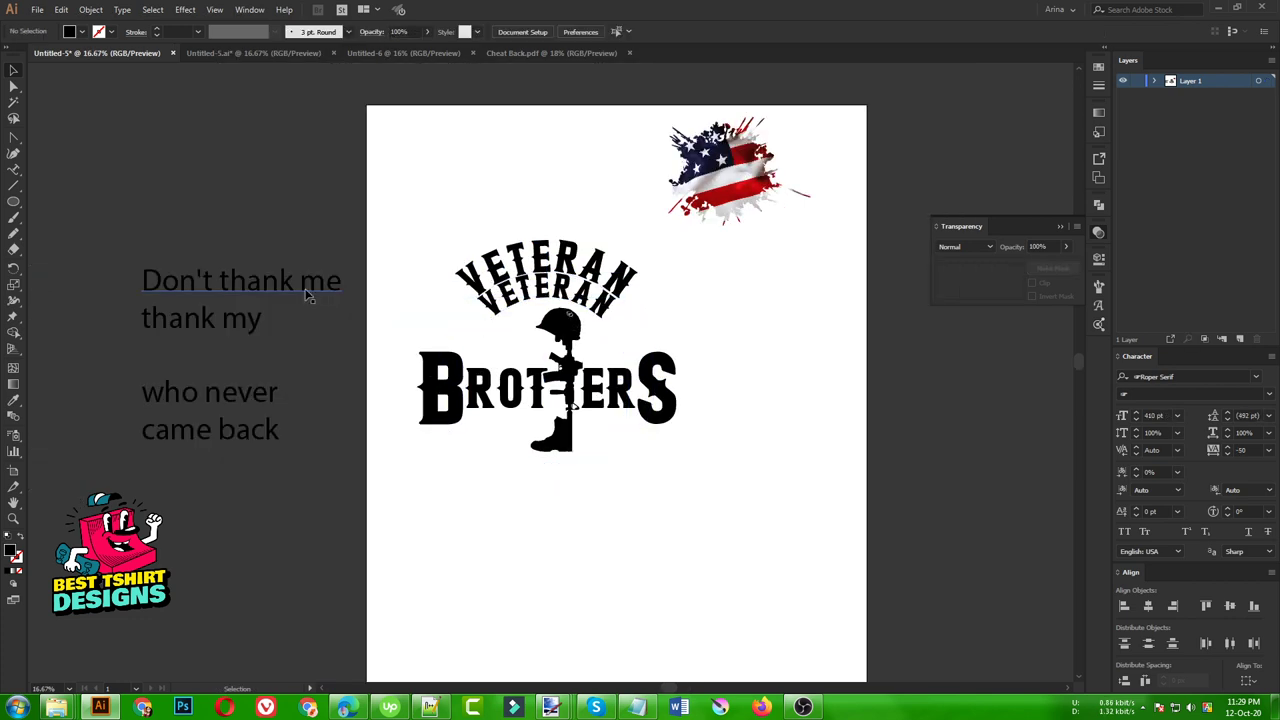
# - Set the "Don't thank me" line in Norwester with All Caps and move it onto the artboard below BROTHERS
pyautogui.click(307, 293)
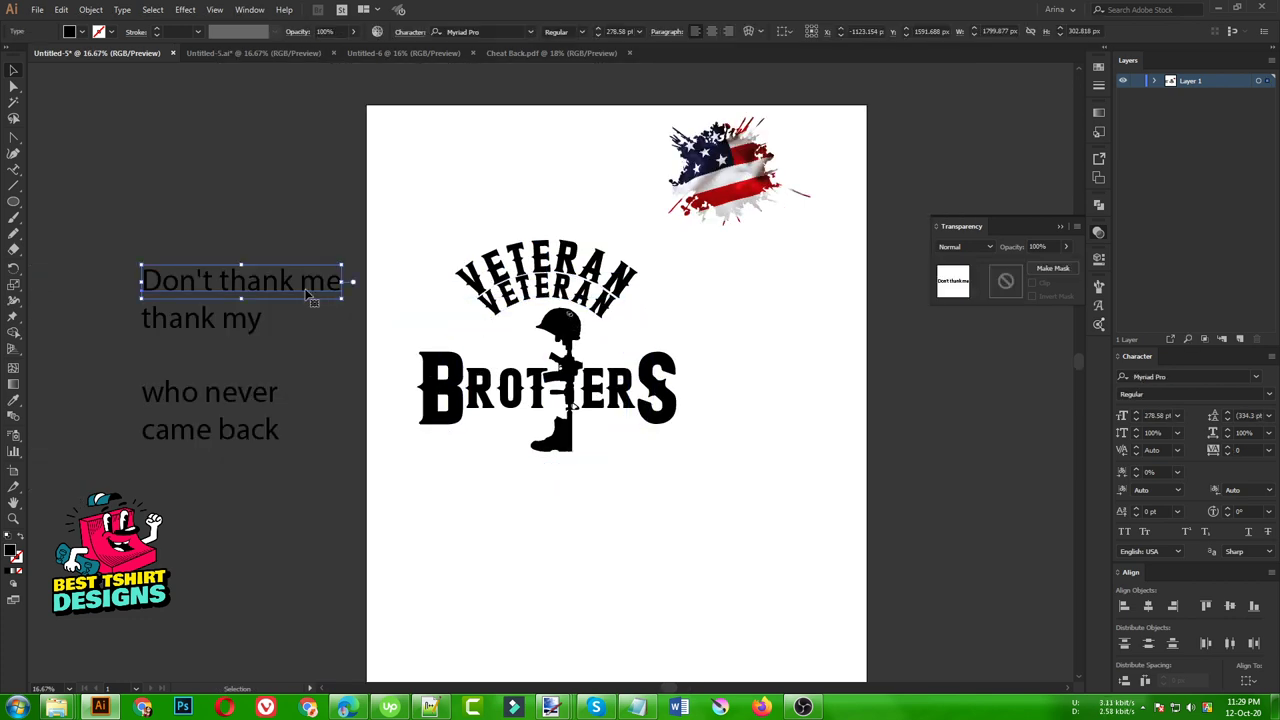
pyautogui.click(487, 33)
pyautogui.write('nor')
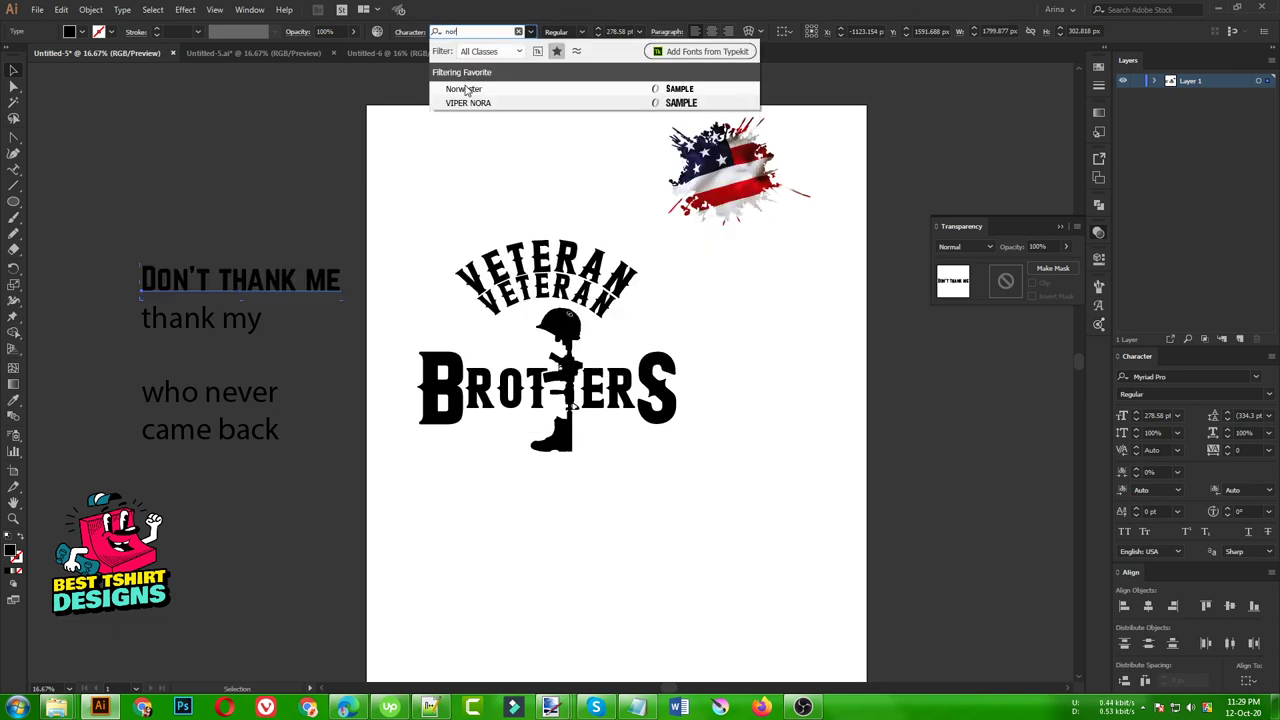
pyautogui.click(466, 89)
pyautogui.moveTo(338, 282); pyautogui.dragTo(658, 568)
pyautogui.click(1125, 534)
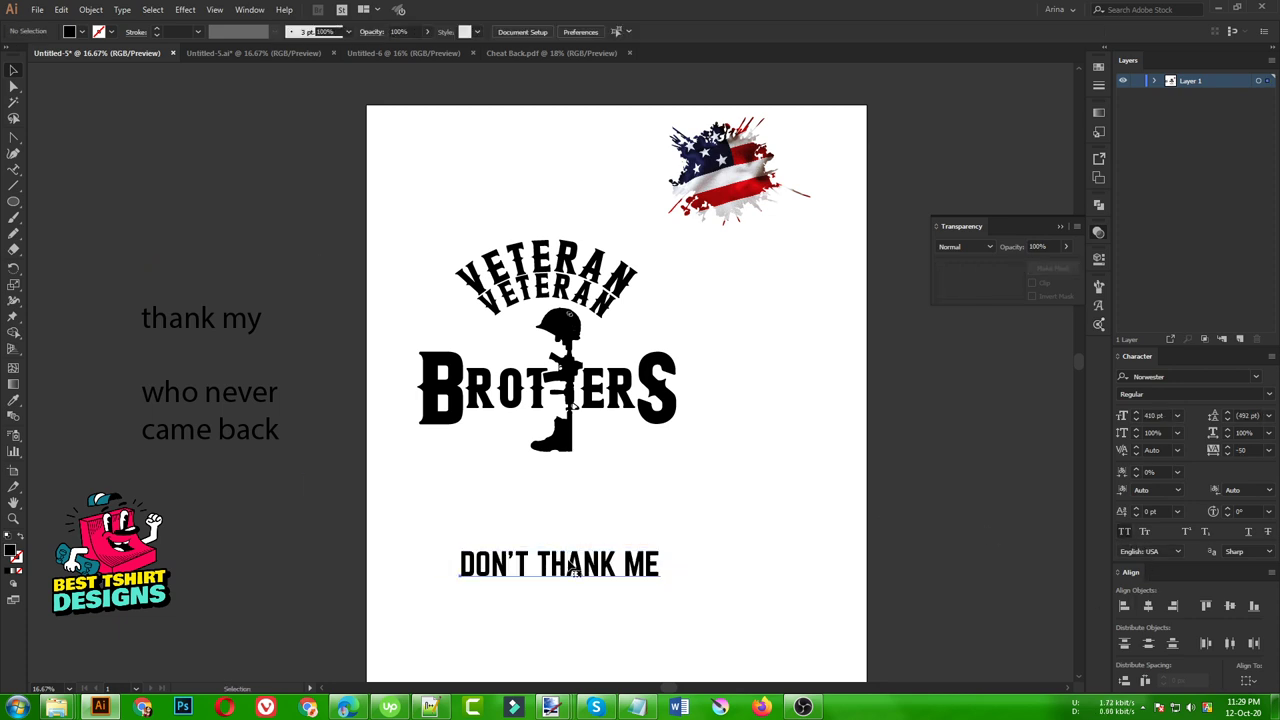
# - Cut the DON'T THANK ME line and use it to replace the text of the smaller inner VETERAN arc
pyautogui.press('Delete')
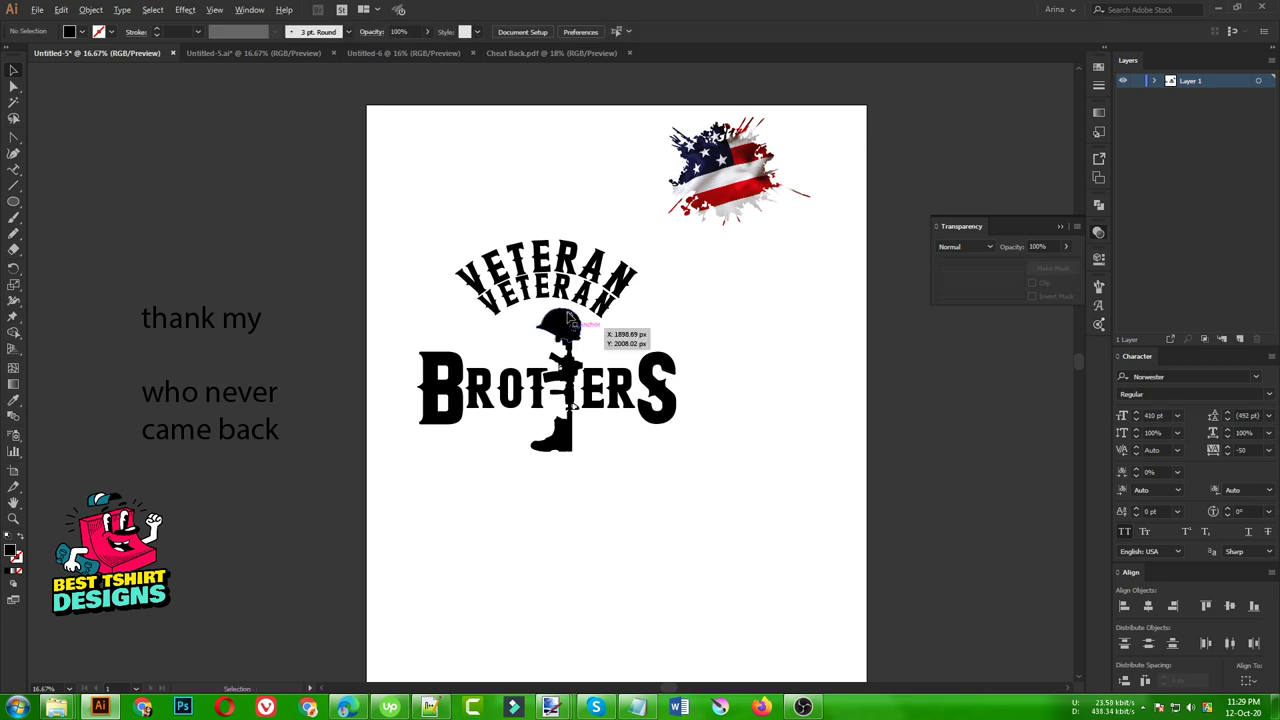
pyautogui.scroll(2, 568, 302)
pyautogui.press('t')
pyautogui.click(556, 272)
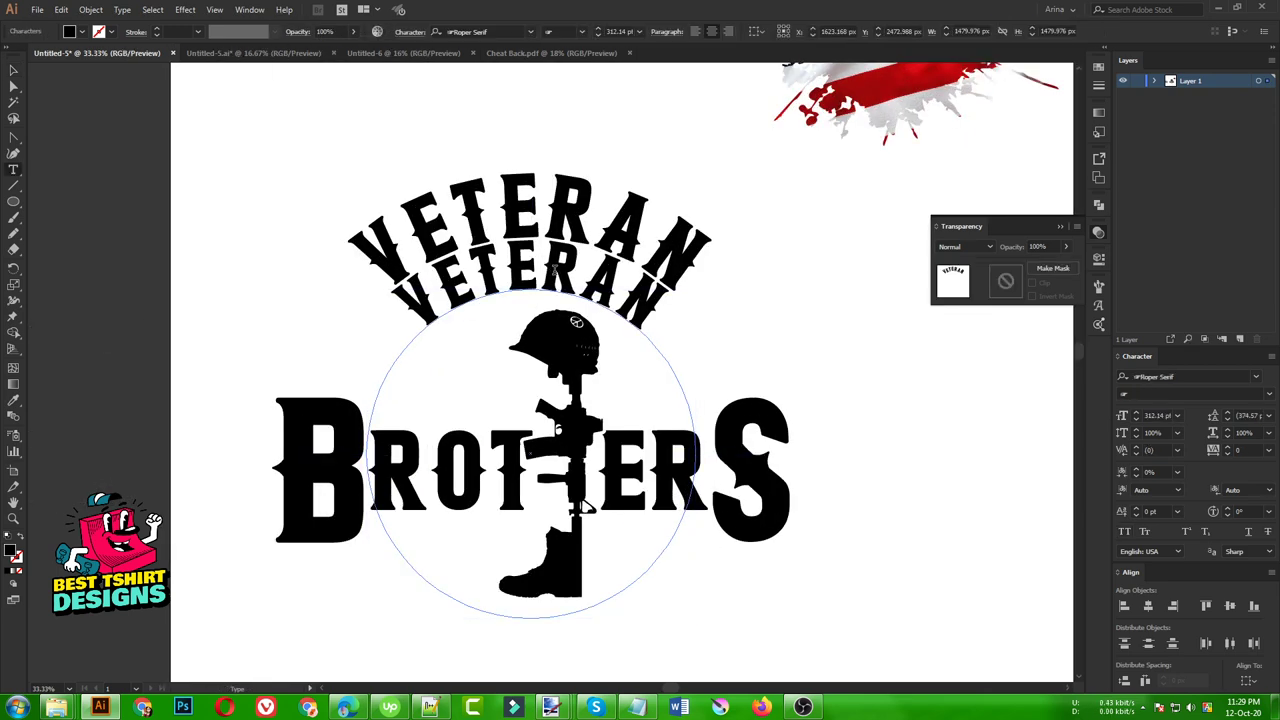
pyautogui.hotkey('ctrl', 'a')
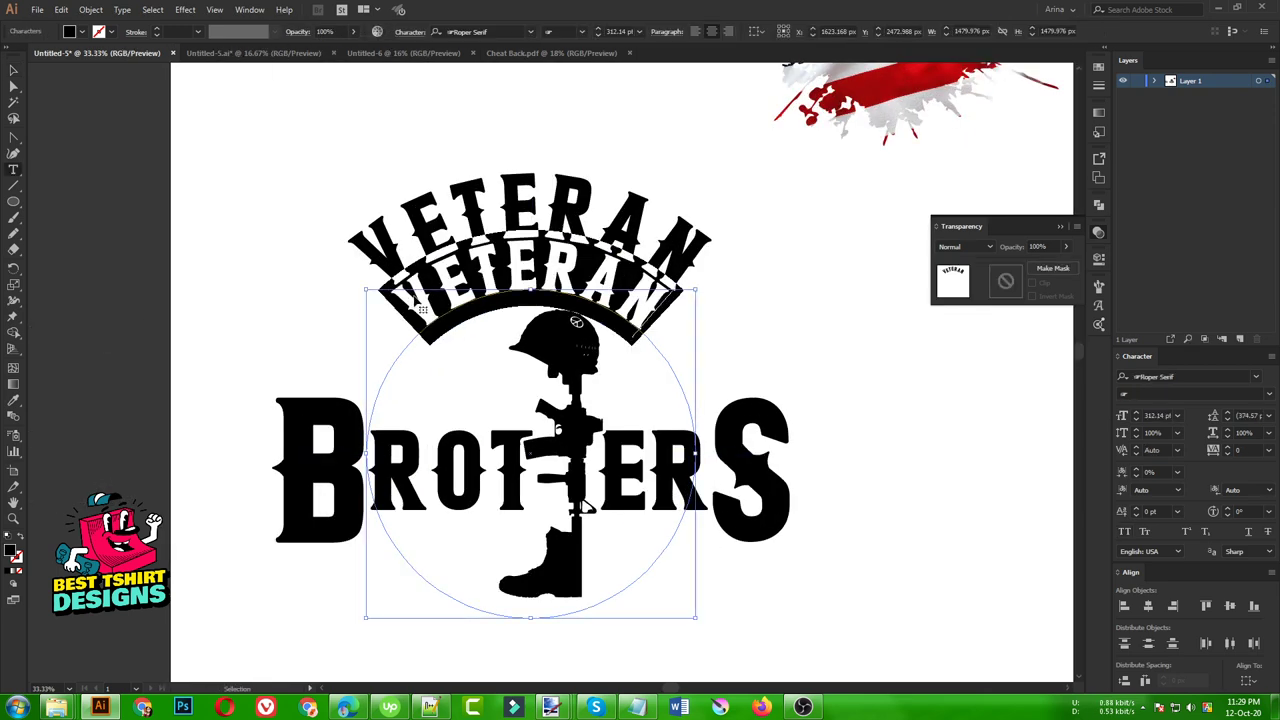
pyautogui.write('DON’T THANK ME')
pyautogui.click(13, 71)
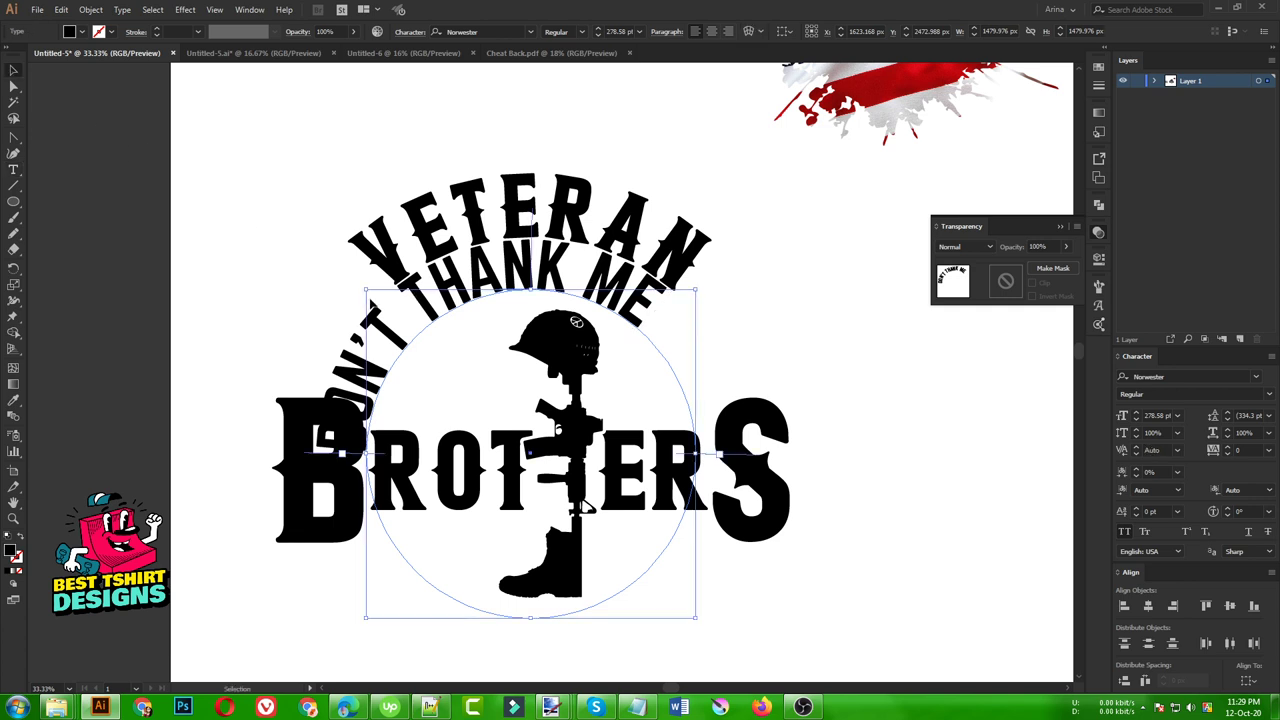
# - Centre-align the curved DON'T THANK ME text and reduce its size to 240 pt
pyautogui.click(710, 35)
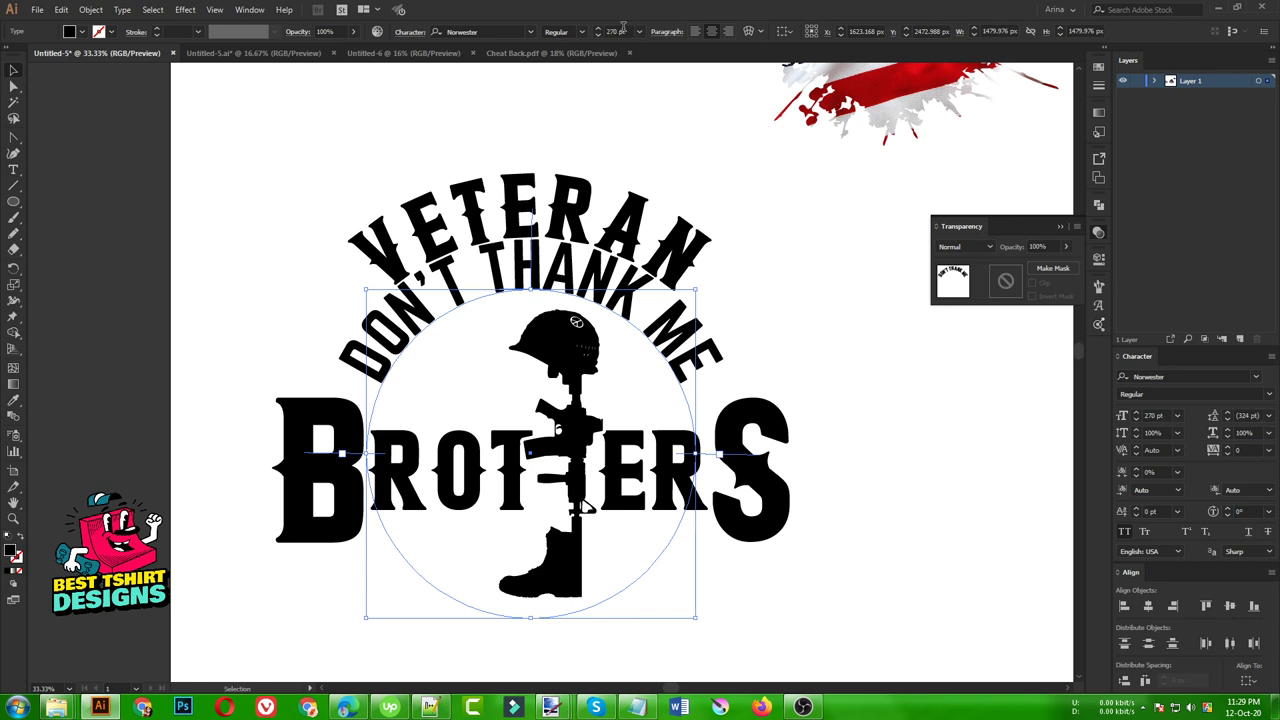
pyautogui.scroll(-4, 622, 31)
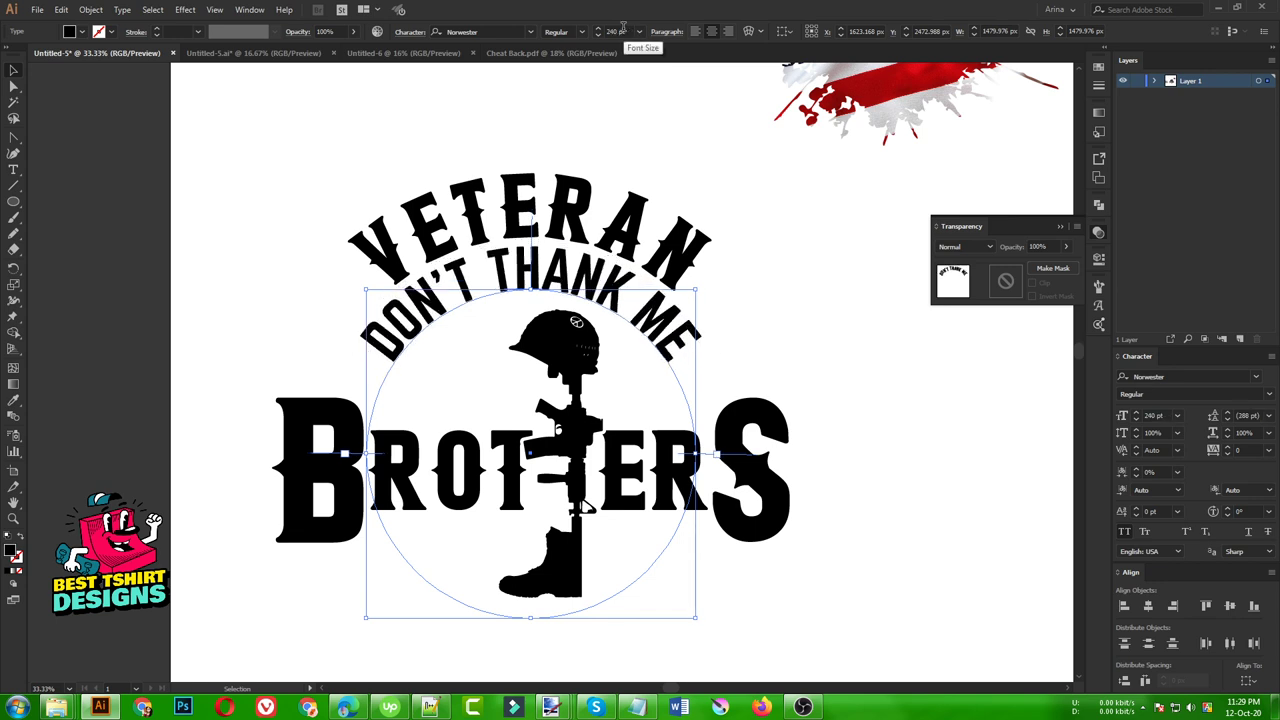
pyautogui.click(620, 140)
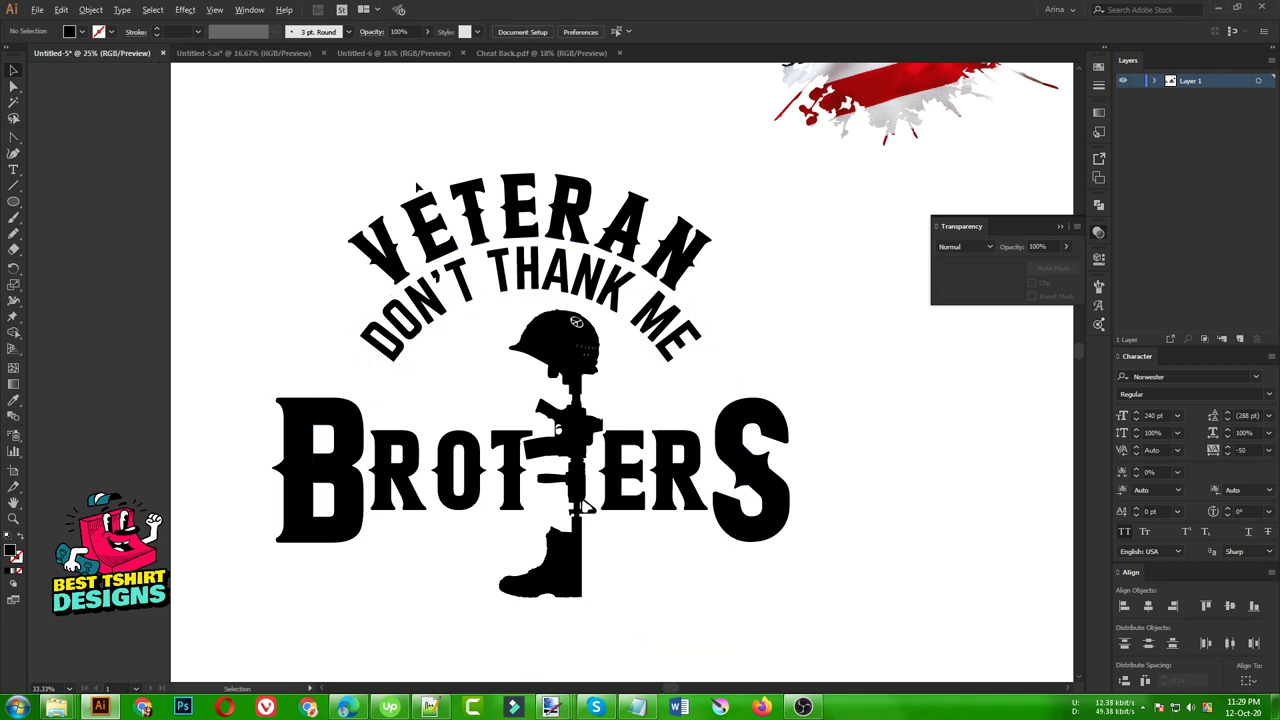
pyautogui.scroll(-1, 418, 186)
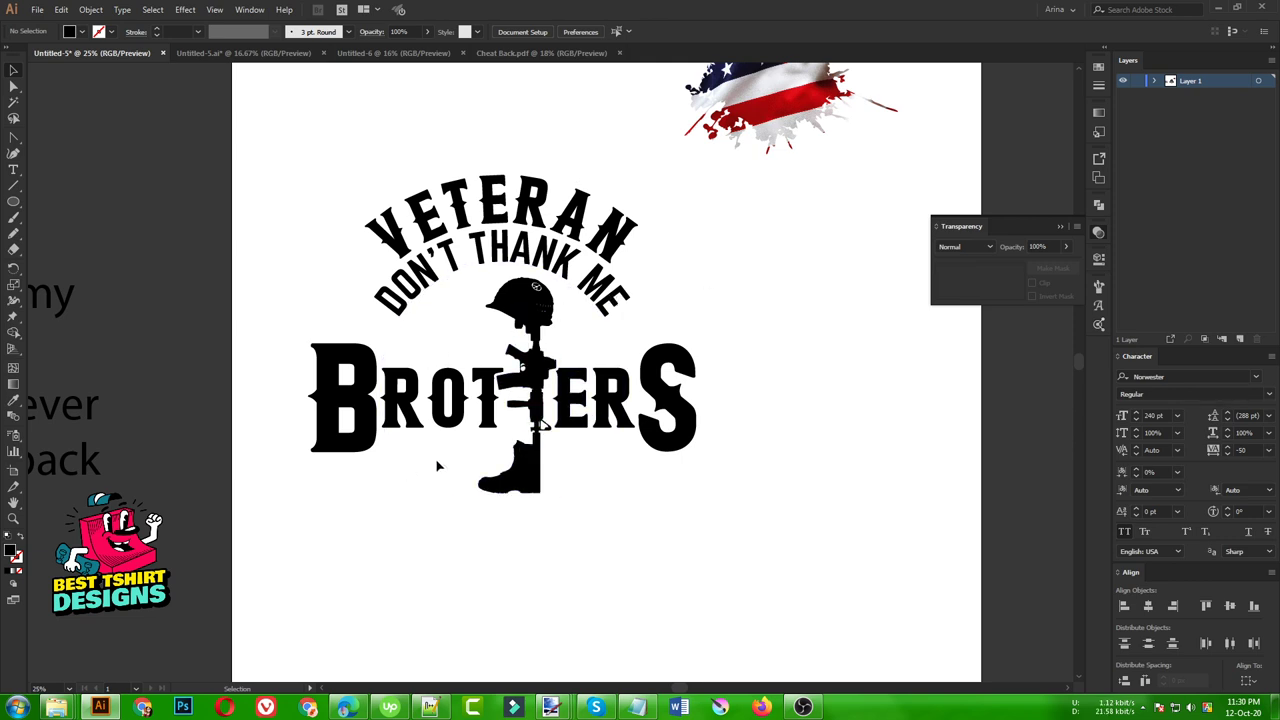
# - Move the "thank my" text onto the artboard below the boot and split "my" into a separate text object beneath "thank"
pyautogui.scroll(-1, 577, 336)
pyautogui.moveTo(229, 320); pyautogui.dragTo(663, 517)
pyautogui.hotkey('ctrl', 'c')
pyautogui.doubleClick(608, 510)
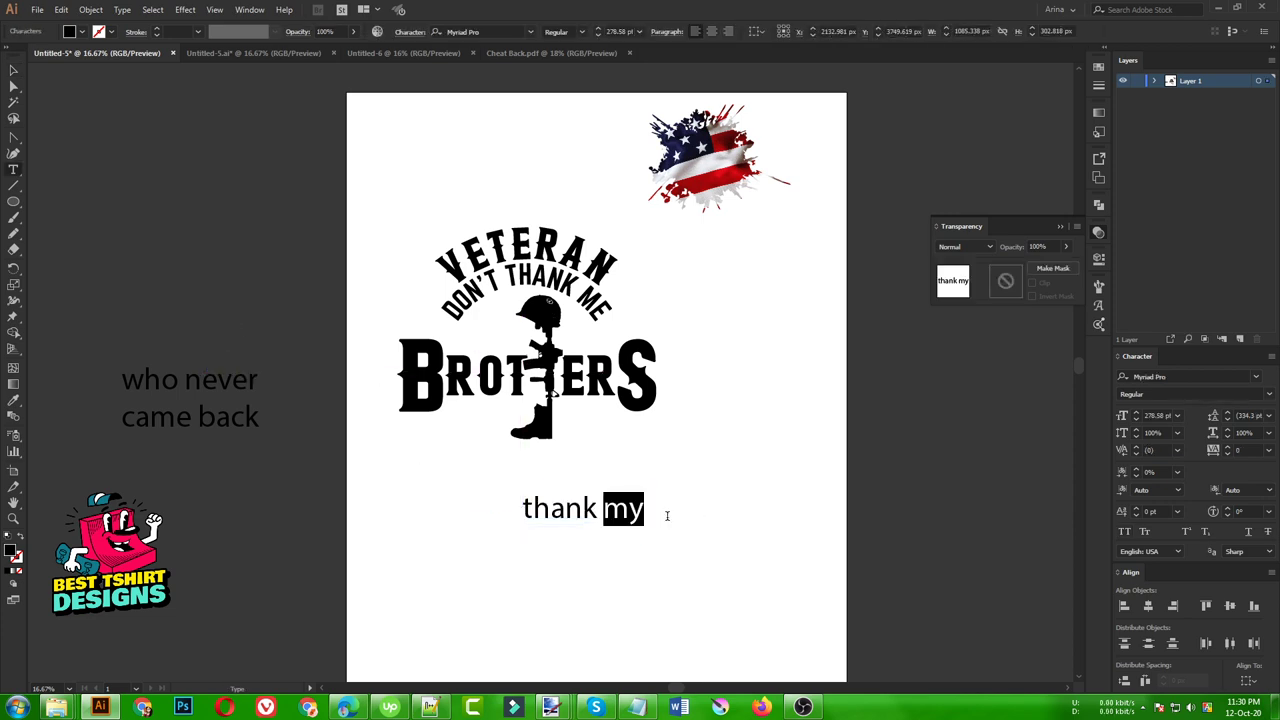
pyautogui.press('BackSpace')
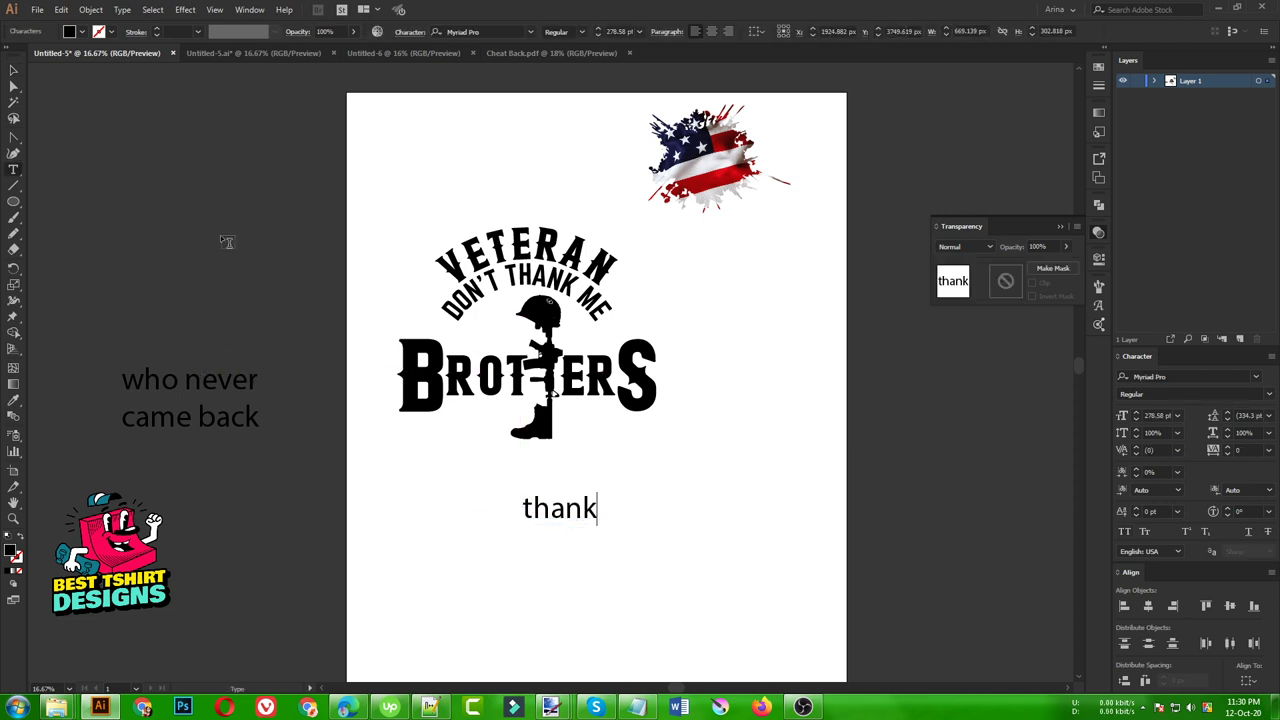
pyautogui.click(14, 70)
pyautogui.hotkey('ctrl', 'v')
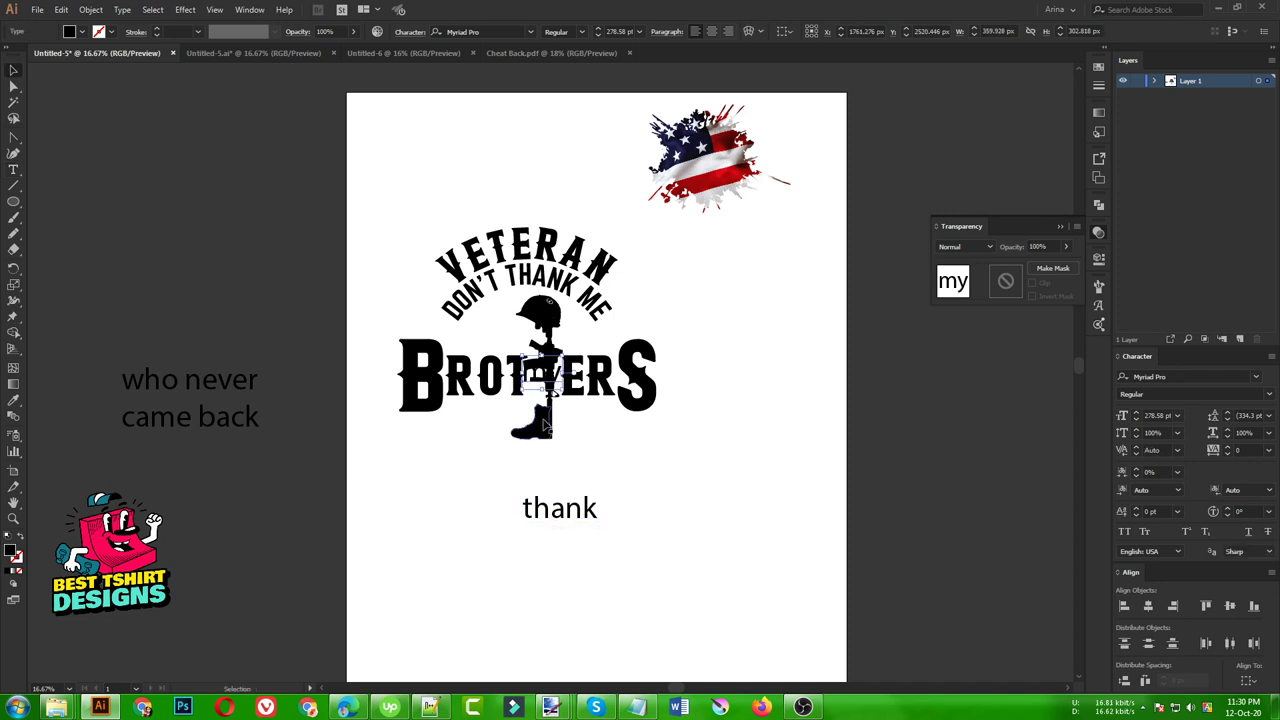
pyautogui.moveTo(547, 385); pyautogui.dragTo(560, 545)
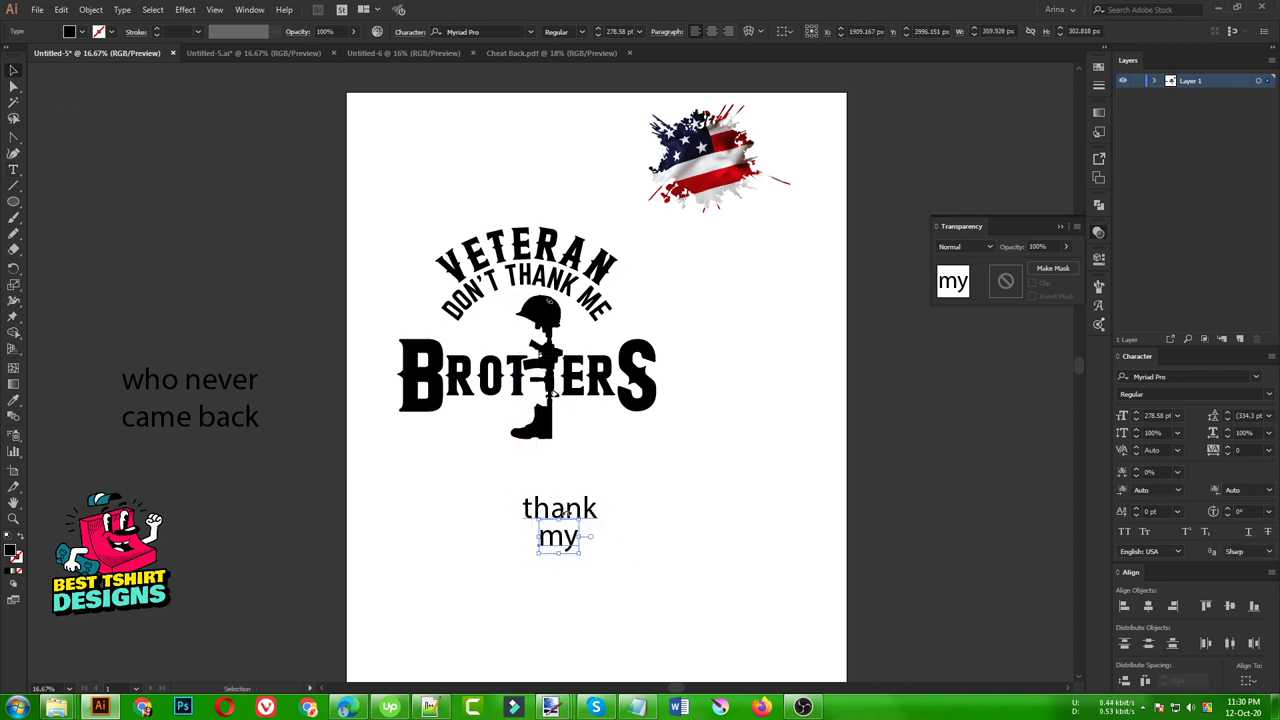
# - Copy the arched VETERAN lettering's Roper Serif 410 pt style onto the "thank" text
pyautogui.click(576, 512)
pyautogui.press('i')
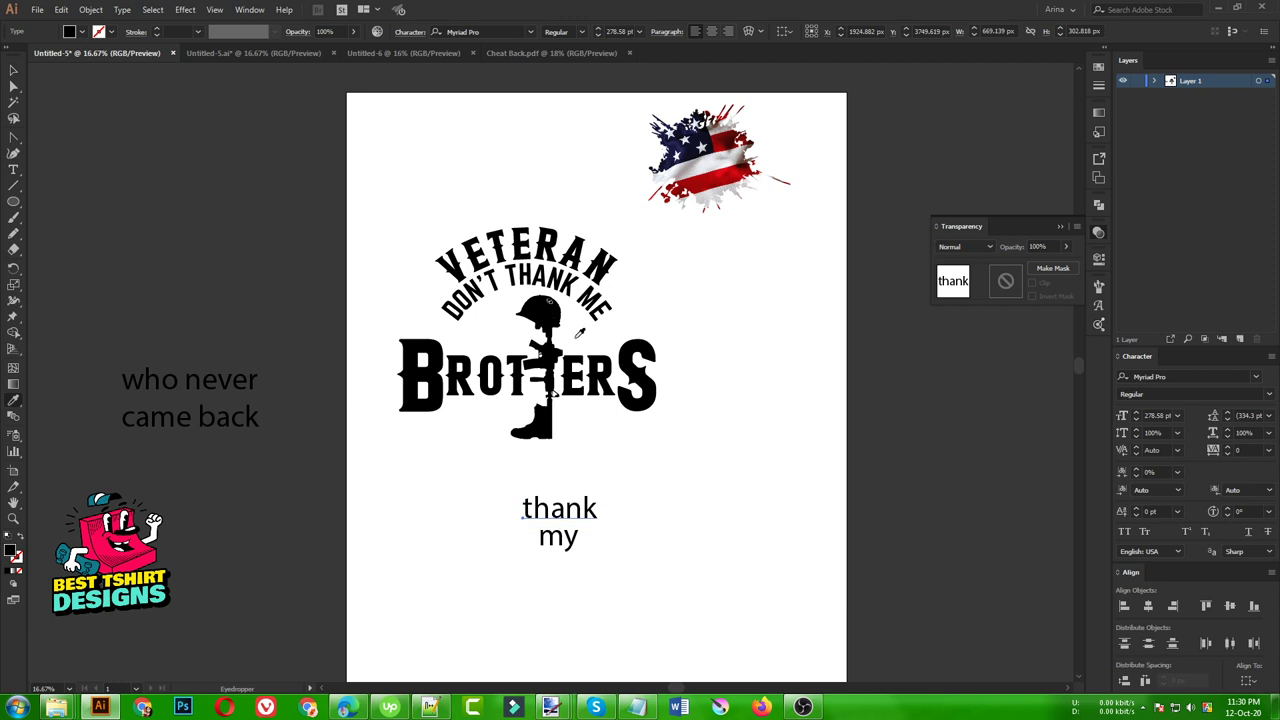
pyautogui.click(572, 230)
pyautogui.press('v')
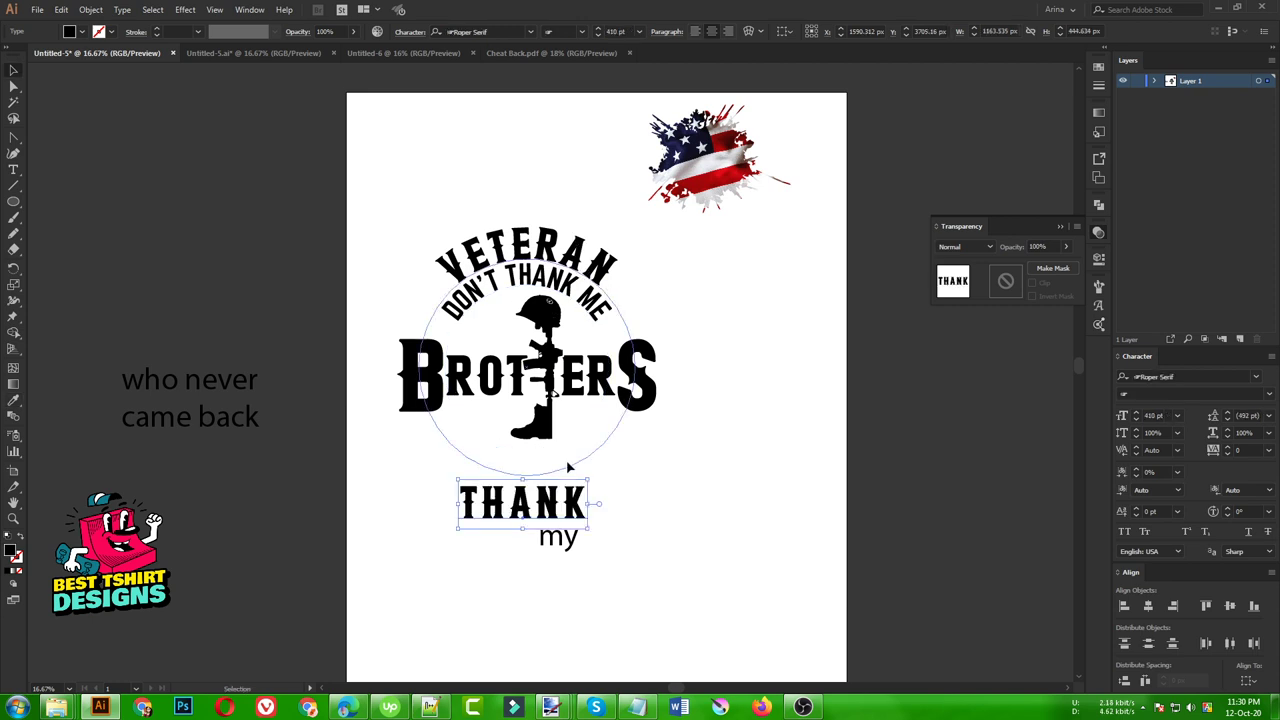
# - Give the "my" text the Norwester 240 pt all-caps style and position it centred beneath THANK
pyautogui.moveTo(565, 542); pyautogui.dragTo(519, 545)
pyautogui.press('i')
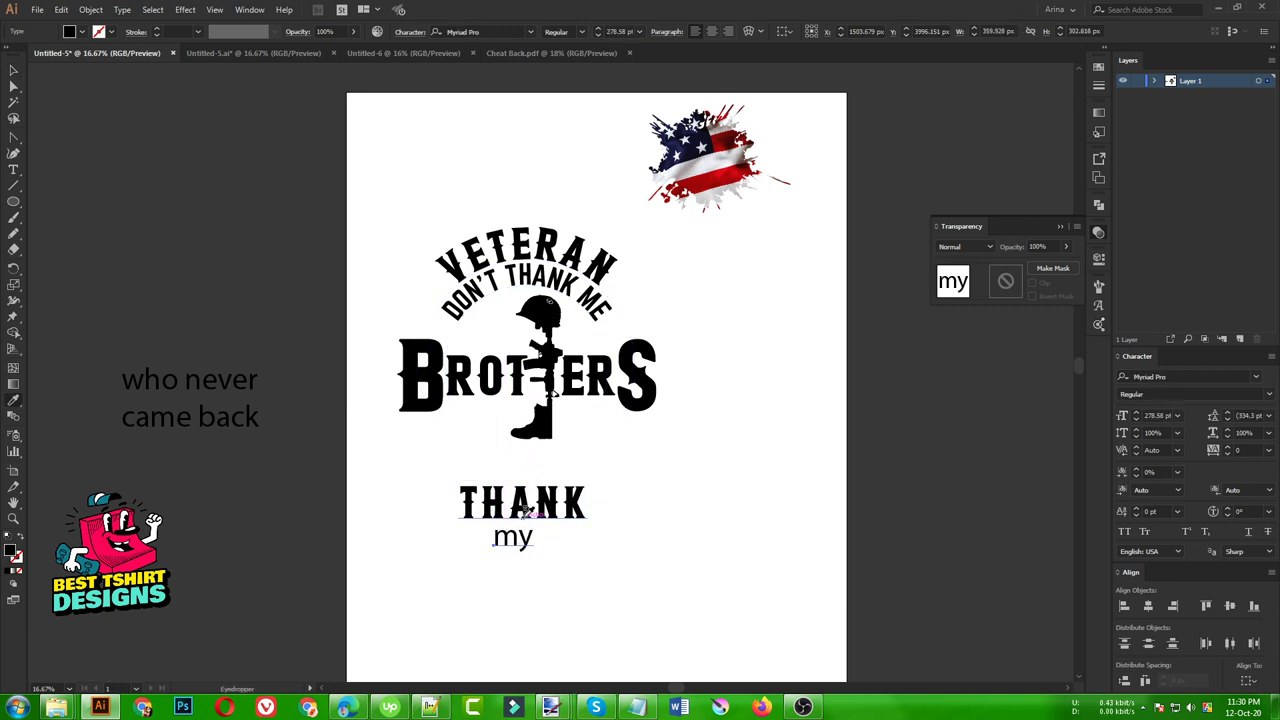
pyautogui.click(522, 503)
pyautogui.press('v')
pyautogui.scroll(1, 514, 541)
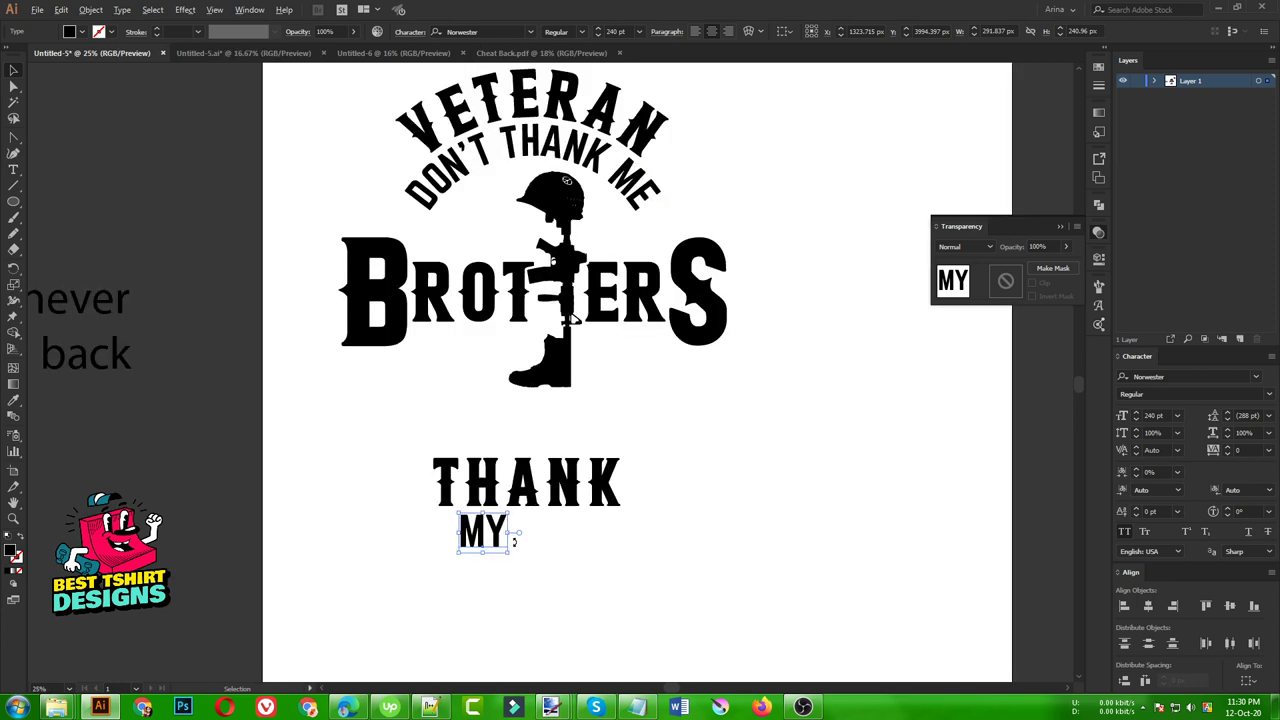
pyautogui.moveTo(497, 543); pyautogui.dragTo(541, 540)
# - Scale THANK down around its centre to about 312 pt and copy its Roper Serif style onto MY
pyautogui.click(600, 498)
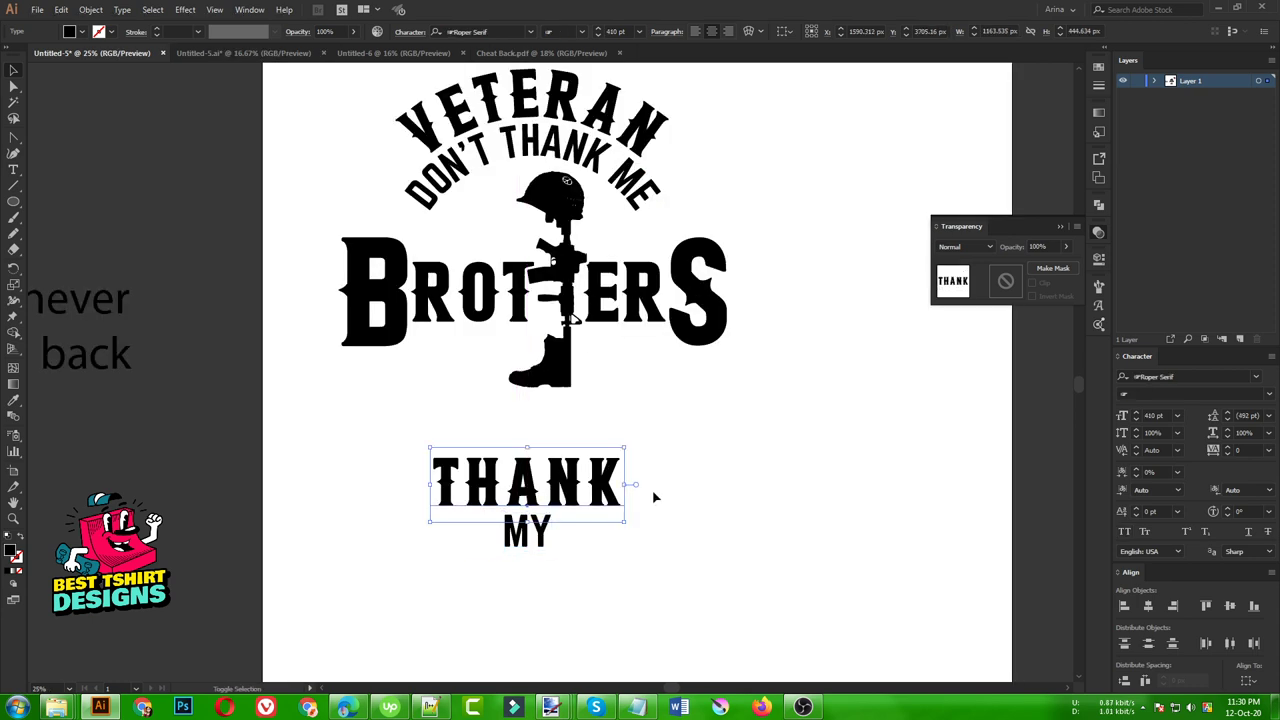
pyautogui.moveTo(628, 484); pyautogui.dragTo(606, 484)
pyautogui.click(548, 528)
pyautogui.press('i')
pyautogui.click(549, 474)
pyautogui.press('v')
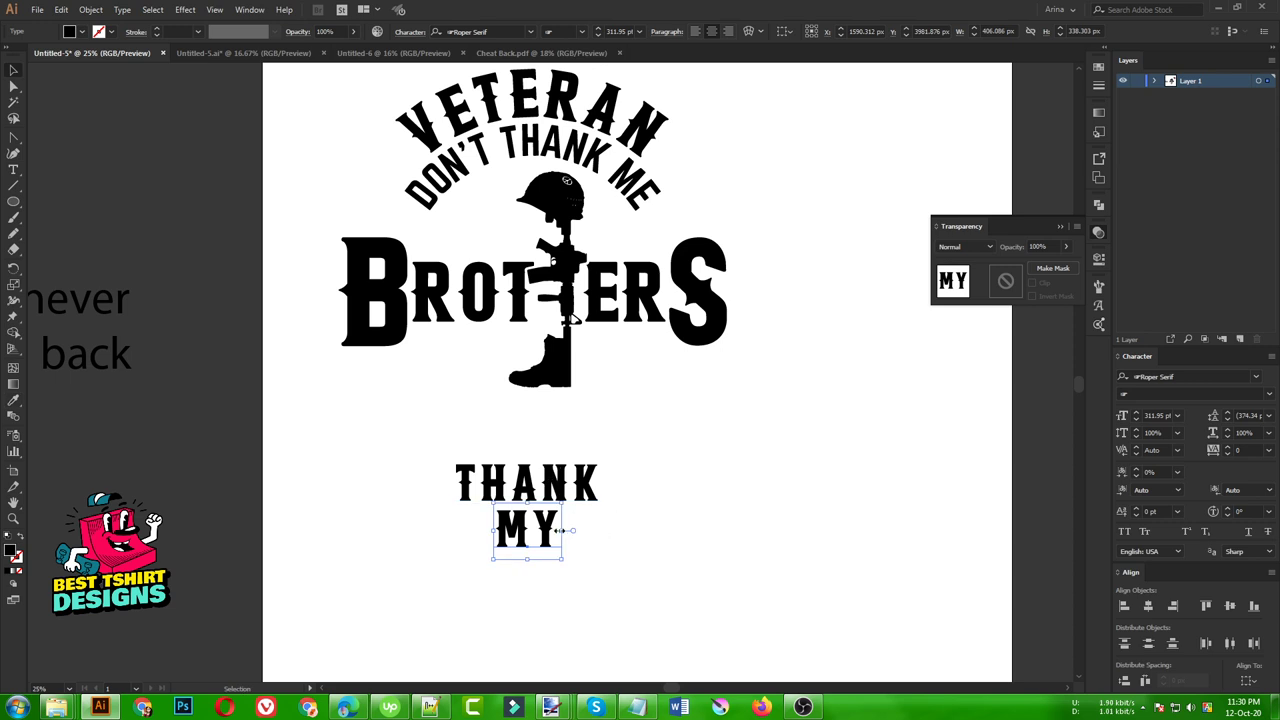
# - Tighten the tracking of the word MY to -80
pyautogui.click(1241, 450)
pyautogui.scroll(-4, 1241, 450)
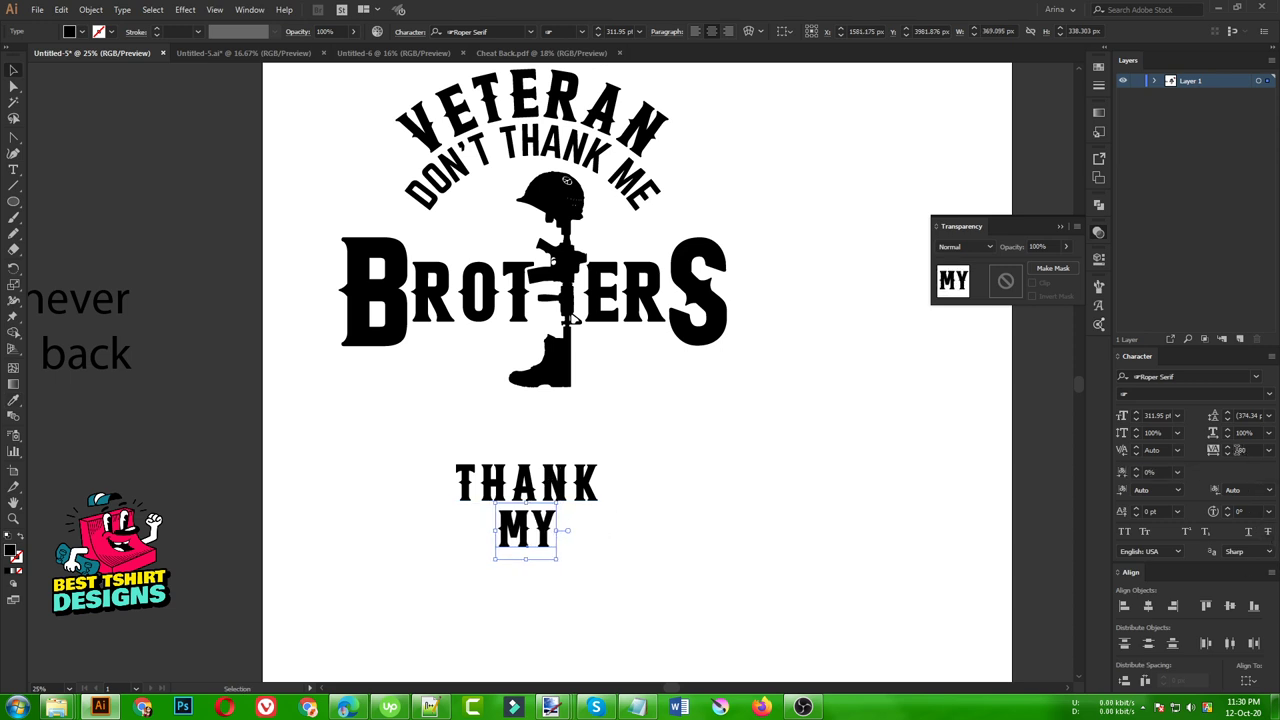
pyautogui.click(563, 510)
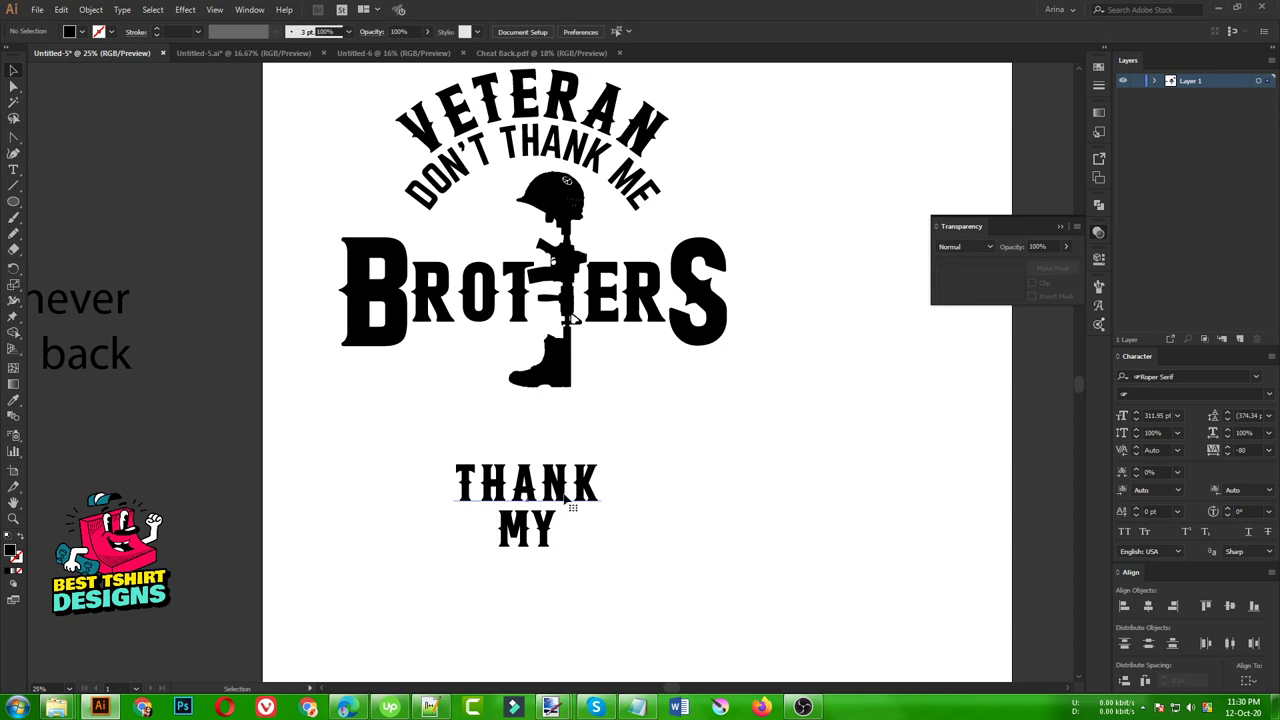
# - Shrink THANK to about 182 pt and MY to about 193 pt, stacking them above the ROT of BROTHERS beside the helmet
pyautogui.click(565, 498)
pyautogui.moveTo(598, 485); pyautogui.dragTo(512, 226)
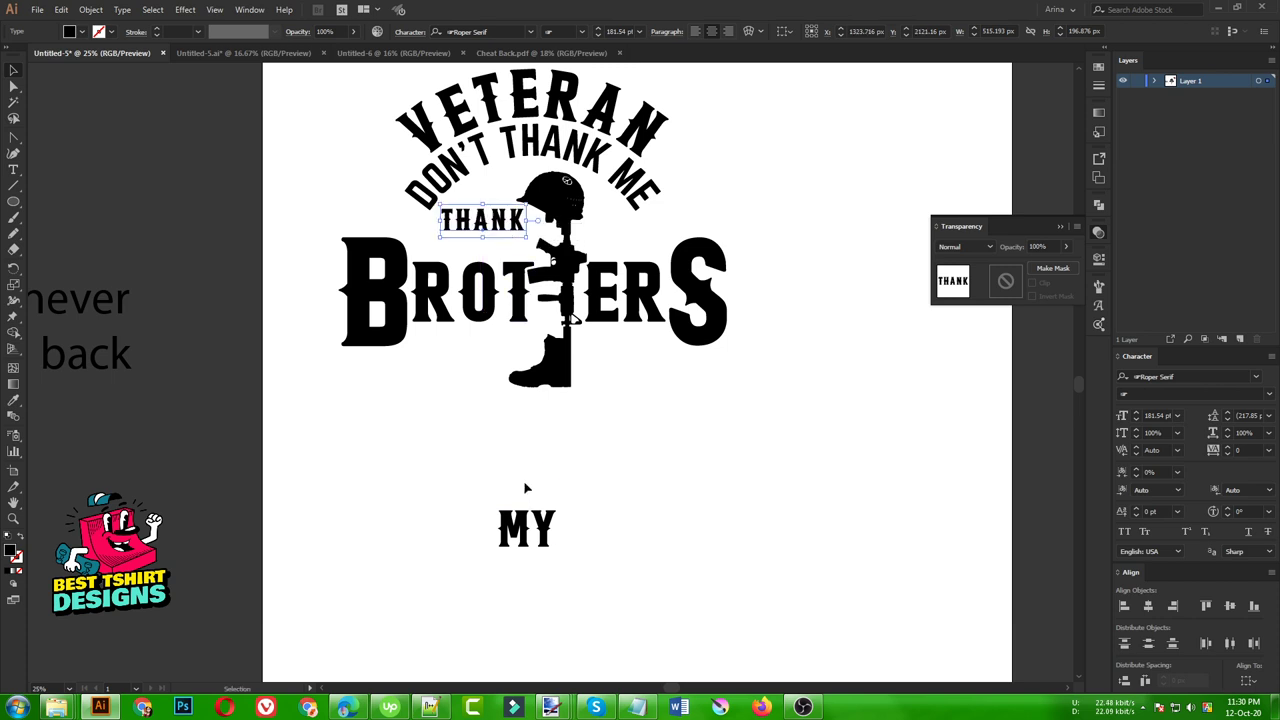
pyautogui.moveTo(525, 530); pyautogui.dragTo(493, 247)
pyautogui.scroll(2, 485, 175)
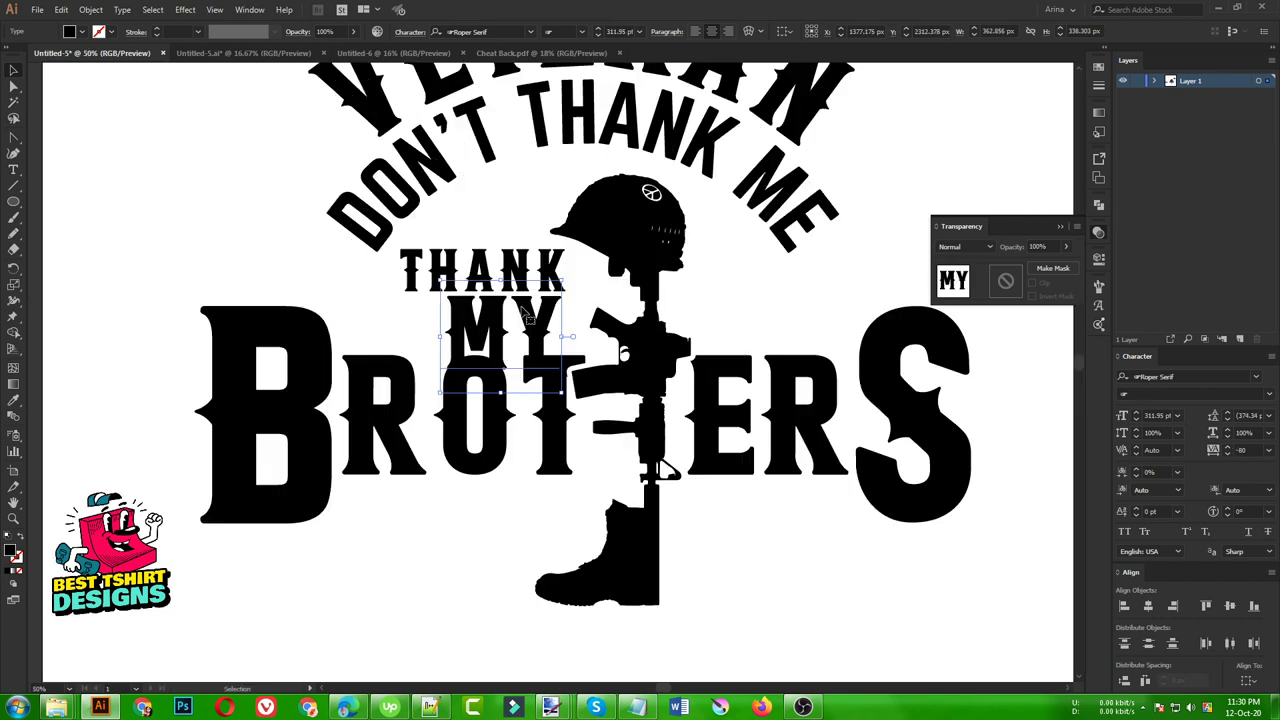
pyautogui.moveTo(562, 337); pyautogui.dragTo(479, 362)
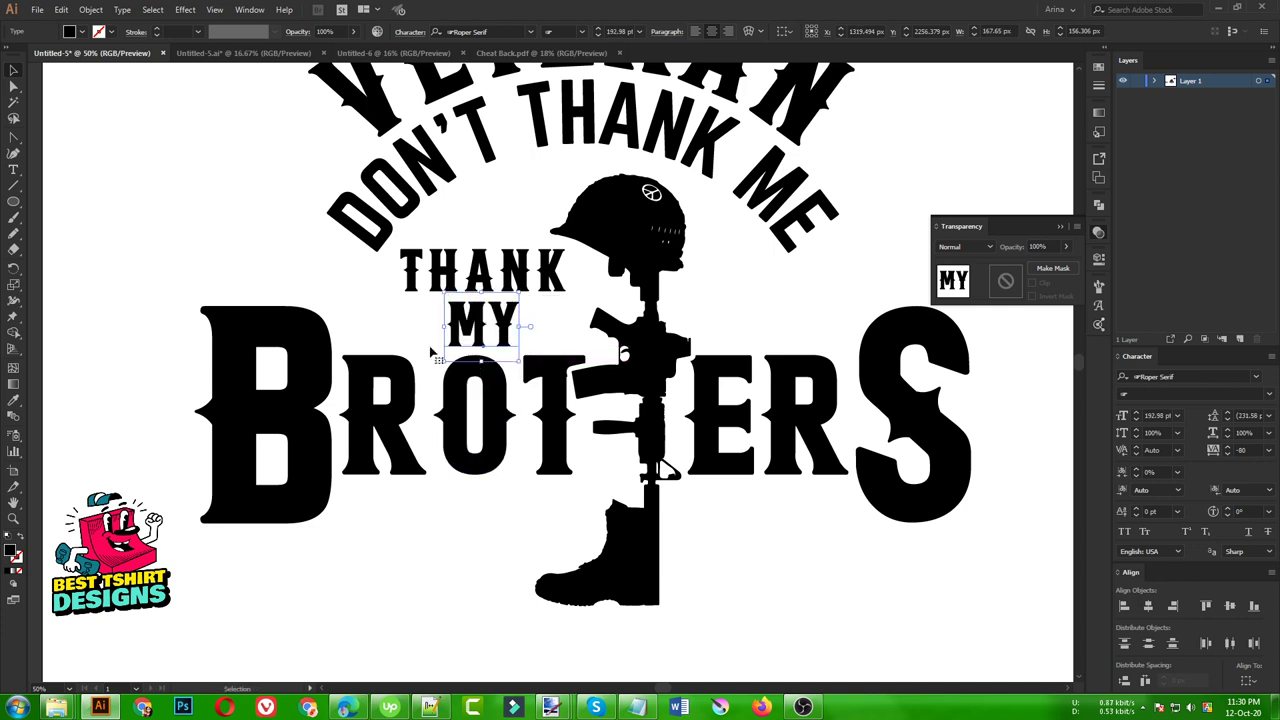
pyautogui.hotkey('ctrl', '-')
pyautogui.hotkey('ctrl', '-')
pyautogui.click(485, 510)
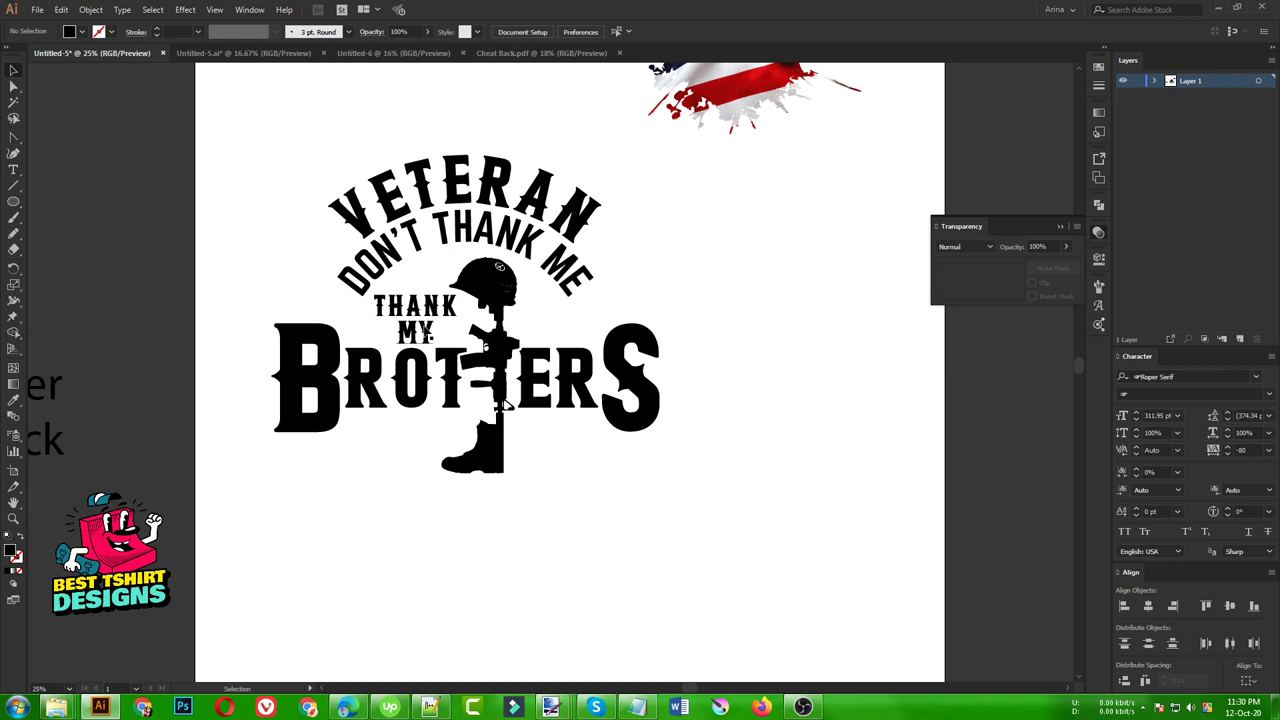
# - Move the two text lines "who never" and "came back" onto the artboard, below and beside the design
pyautogui.scroll(-1, 400, 492)
pyautogui.scroll(1, 430, 316)
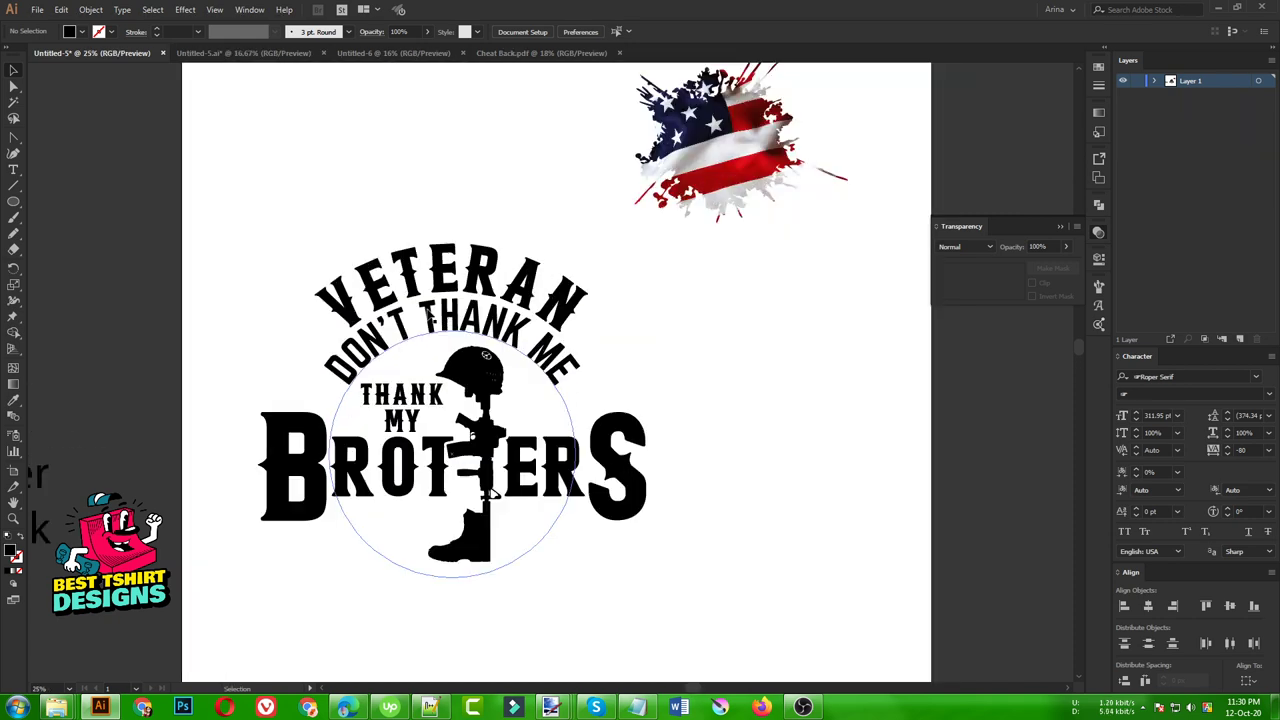
pyautogui.scroll(-1, 650, 322)
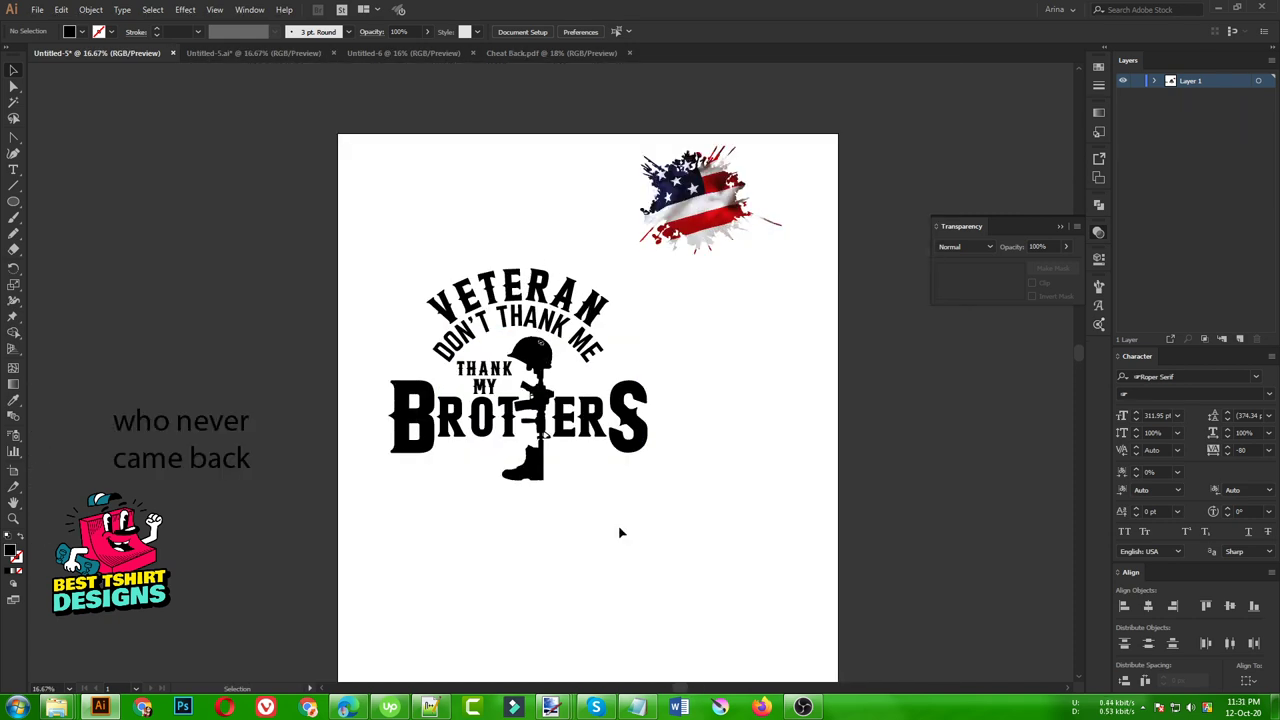
pyautogui.scroll(1, 597, 488)
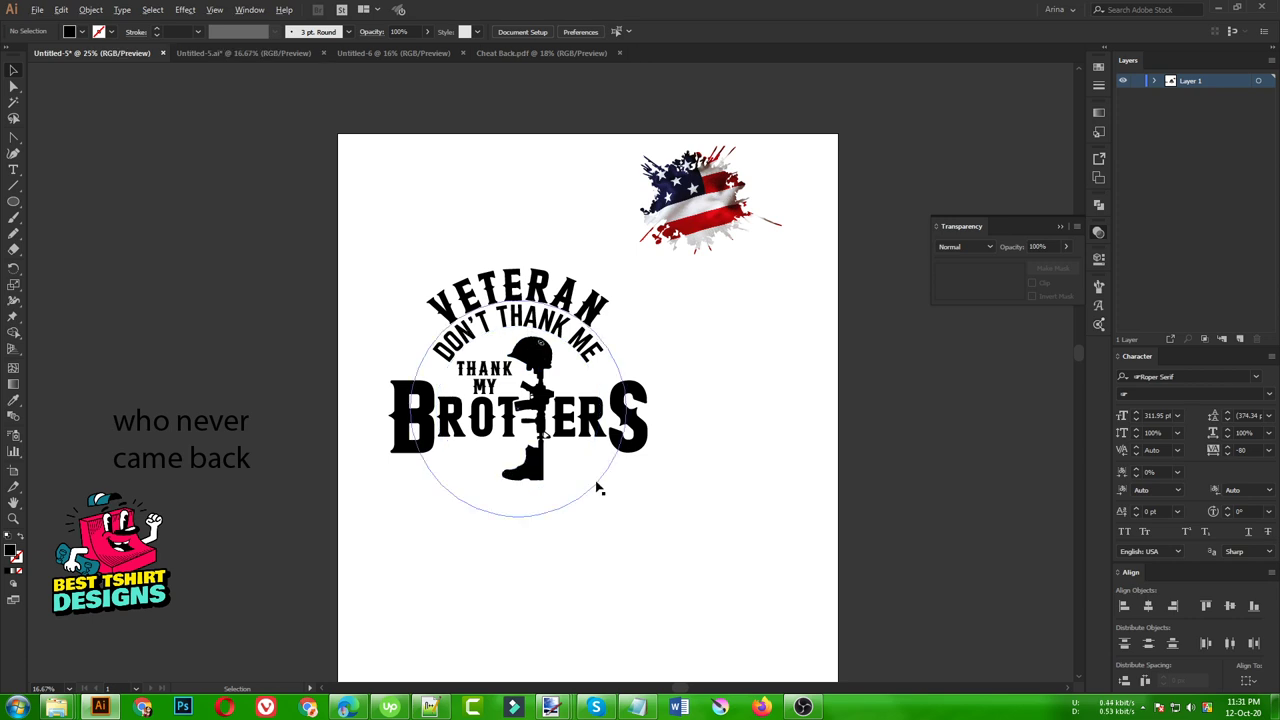
pyautogui.scroll(-1, 540, 400)
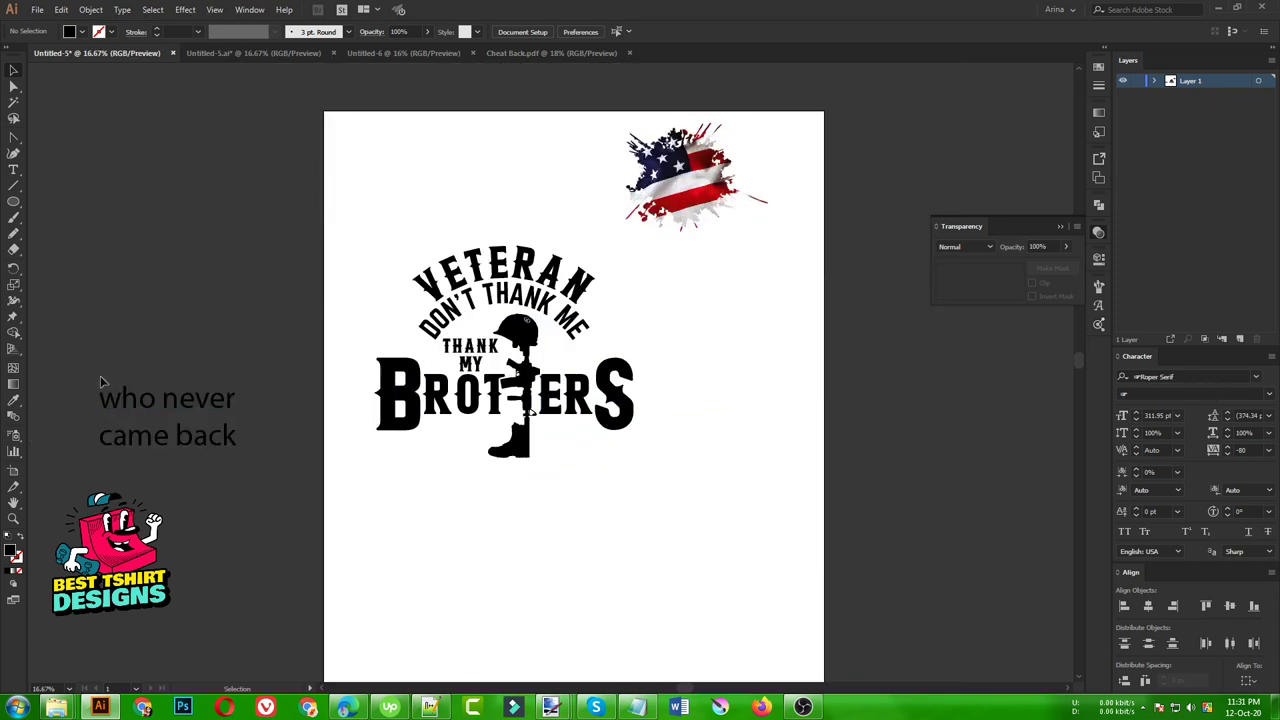
pyautogui.moveTo(190, 440); pyautogui.dragTo(762, 570)
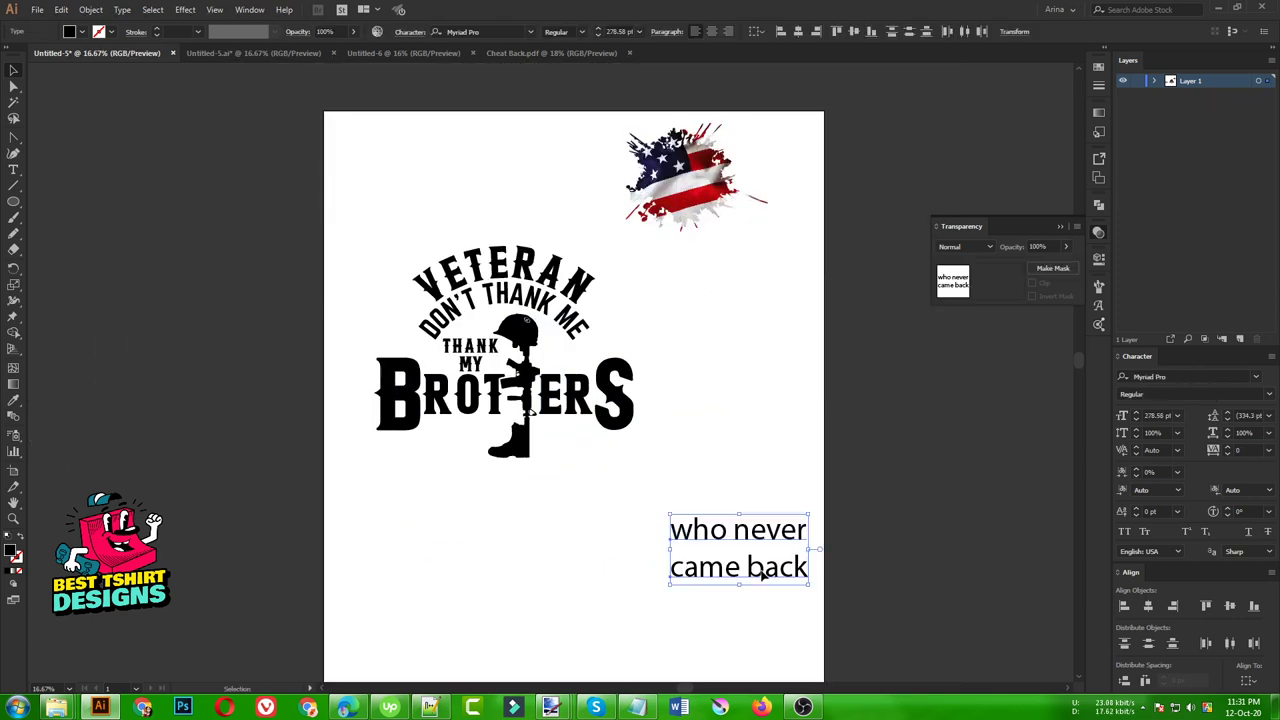
pyautogui.click(736, 474)
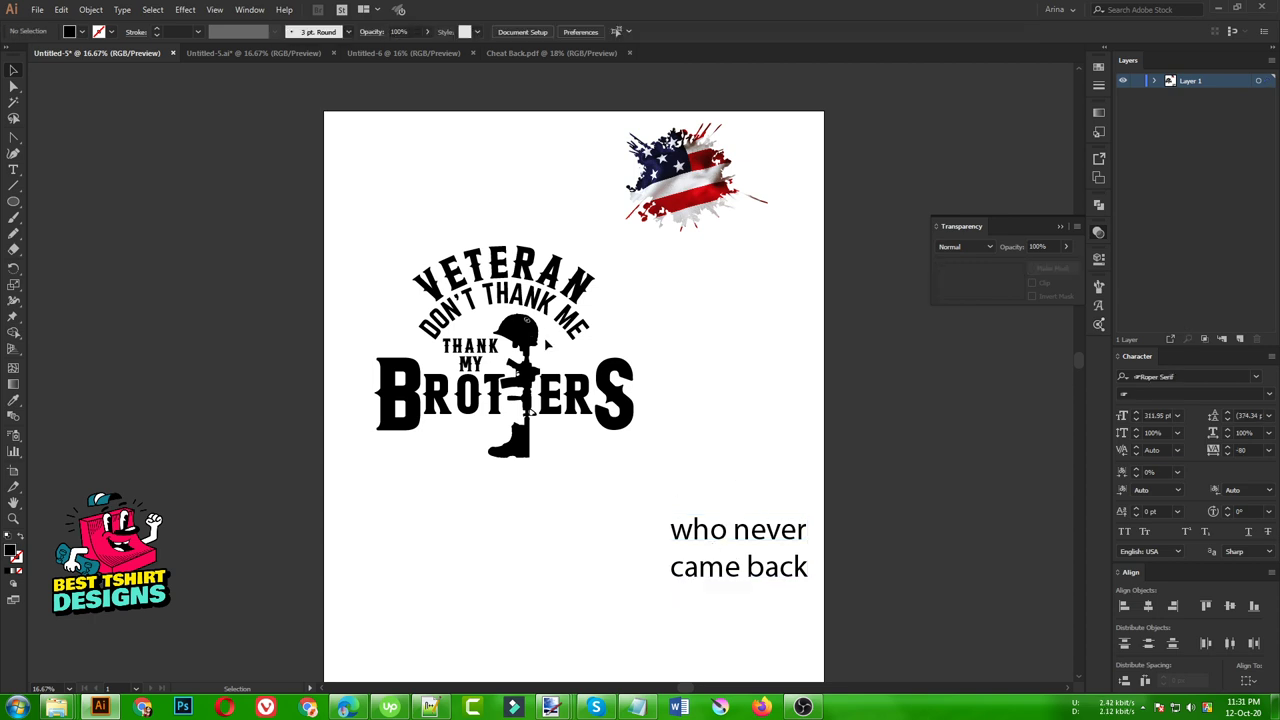
# - Duplicate the arched DON'T THANK ME text in place and flip the copy to the bottom inside of its circle
pyautogui.click(549, 319)
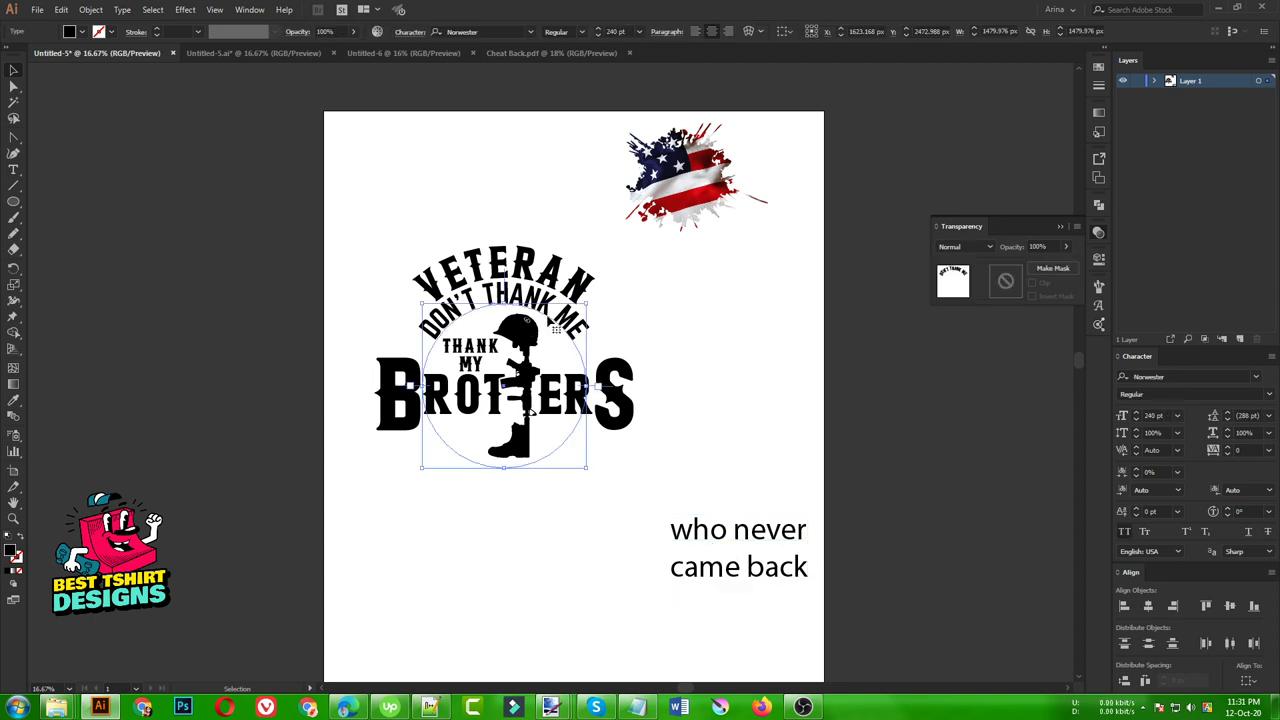
pyautogui.press('v')
pyautogui.scroll(3, 507, 292)
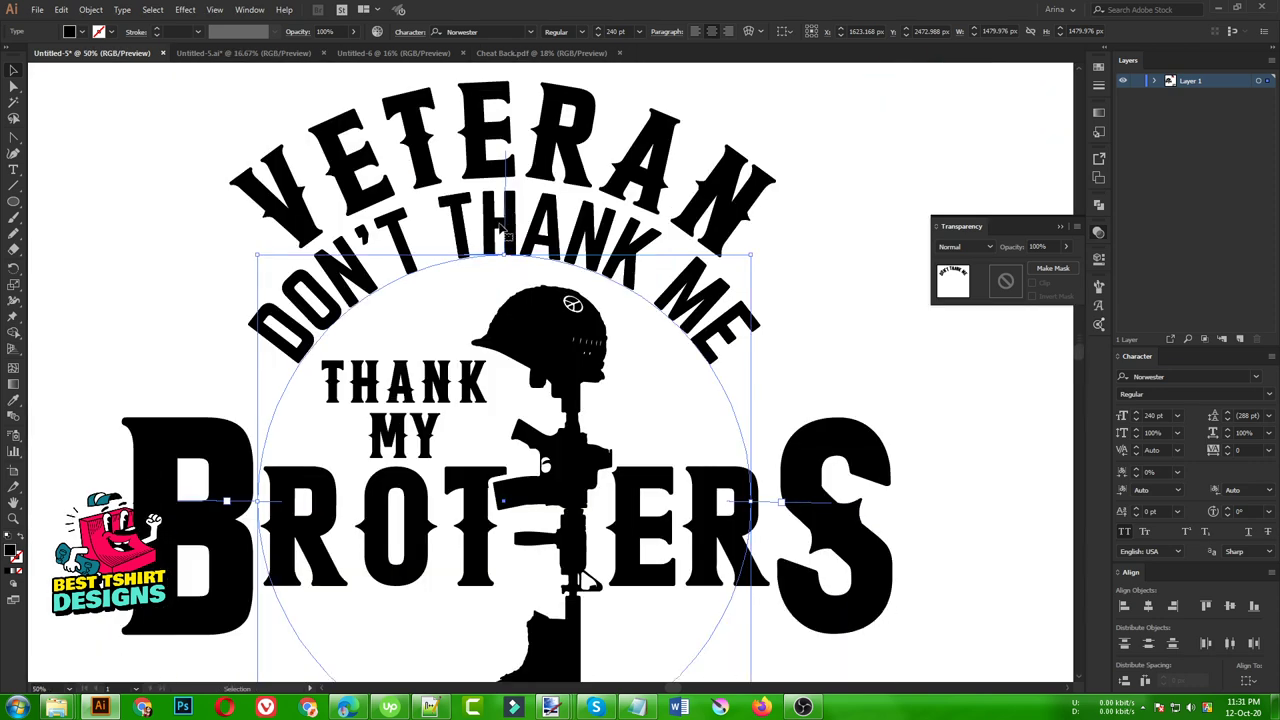
pyautogui.scroll(1, 508, 234)
pyautogui.moveTo(511, 130); pyautogui.dragTo(510, 600)
pyautogui.scroll(-3, 425, 460)
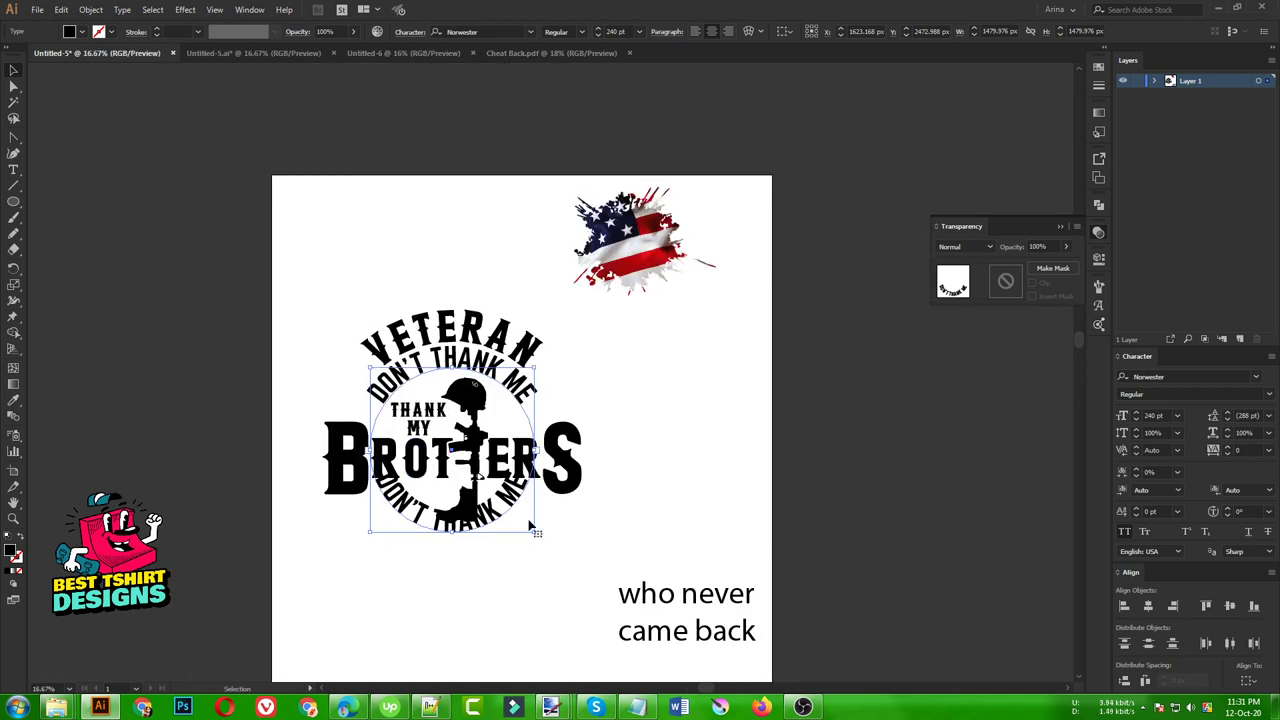
# - Apply the arched DON'T THANK ME text style to the "who never" line, then take its text and remove the line
pyautogui.click(695, 598)
pyautogui.press('i')
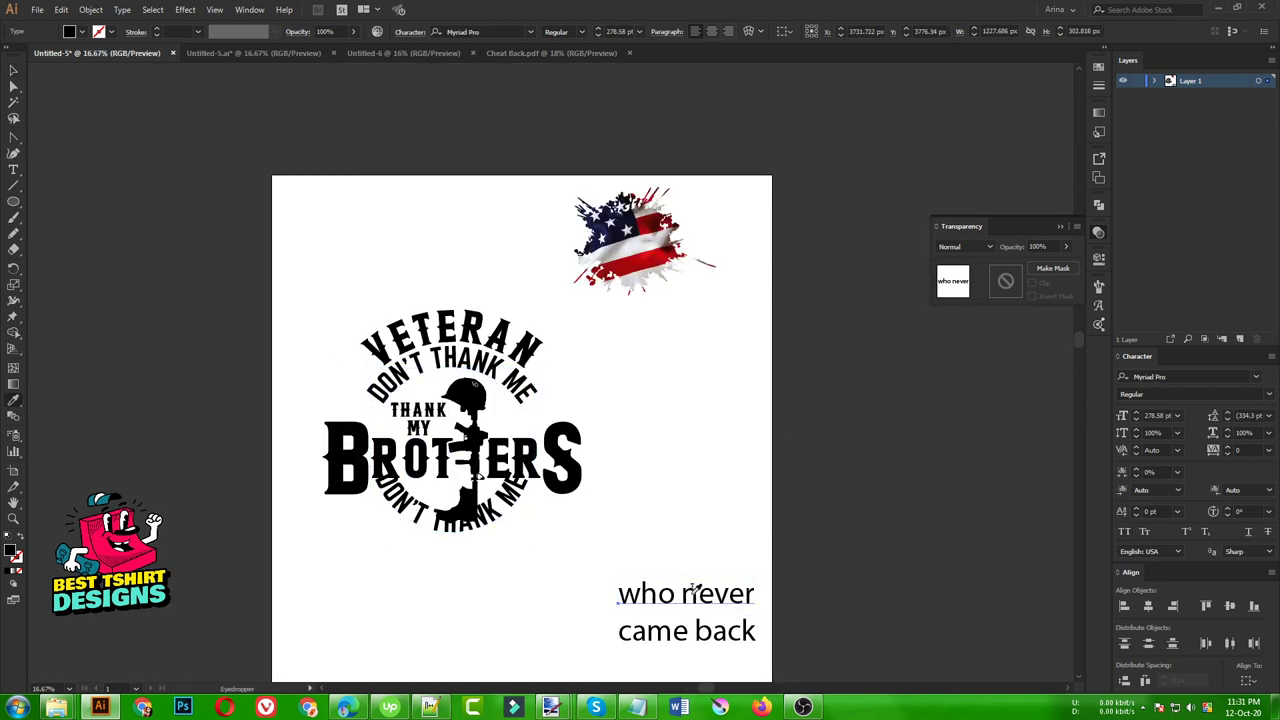
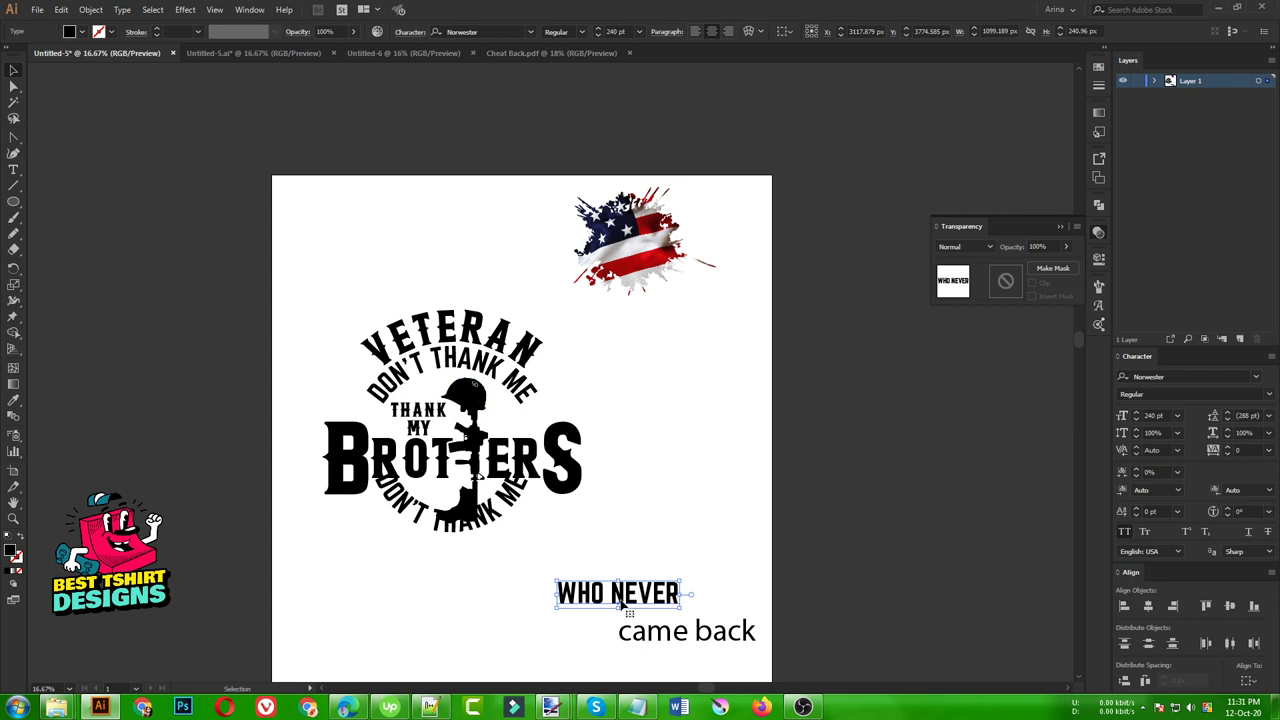
pyautogui.press('a')
pyautogui.press('Delete')
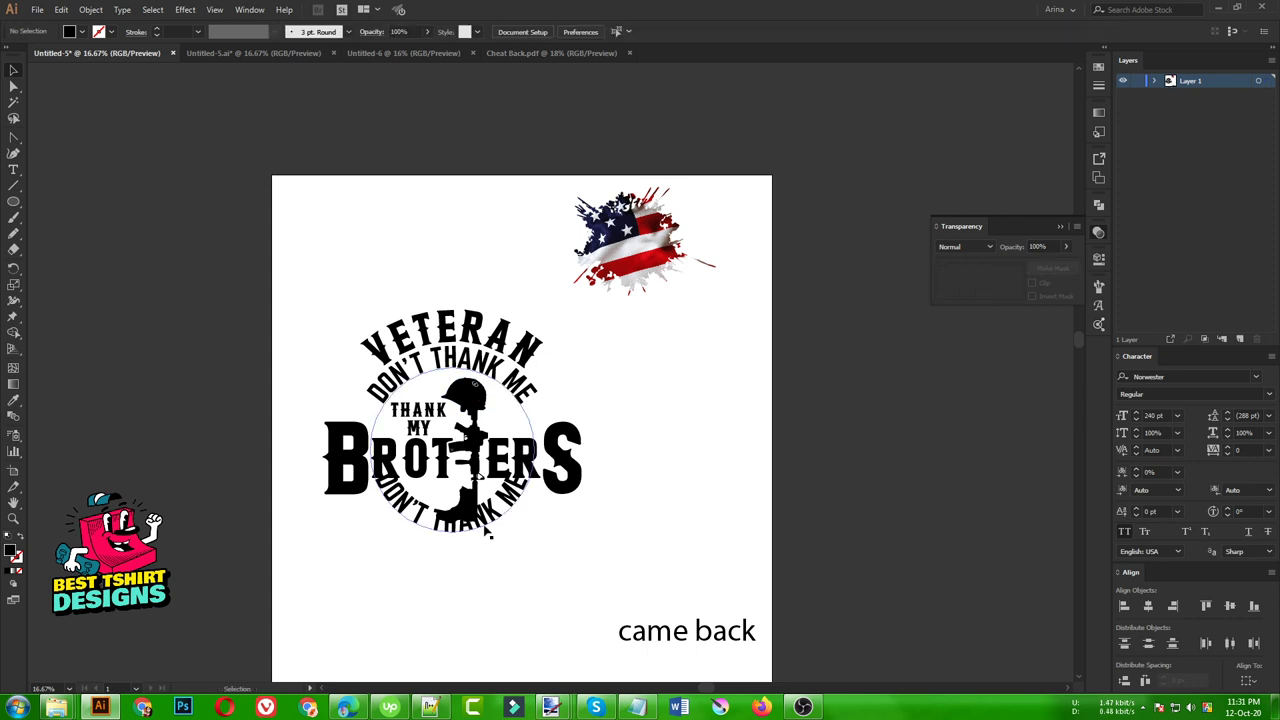
# - Replace the wording of the lower curved DON'T THANK ME copy with WHO NEVER
pyautogui.press('t')
pyautogui.hotkey('ctrl', 'z')
pyautogui.hotkey('ctrl', 'z')
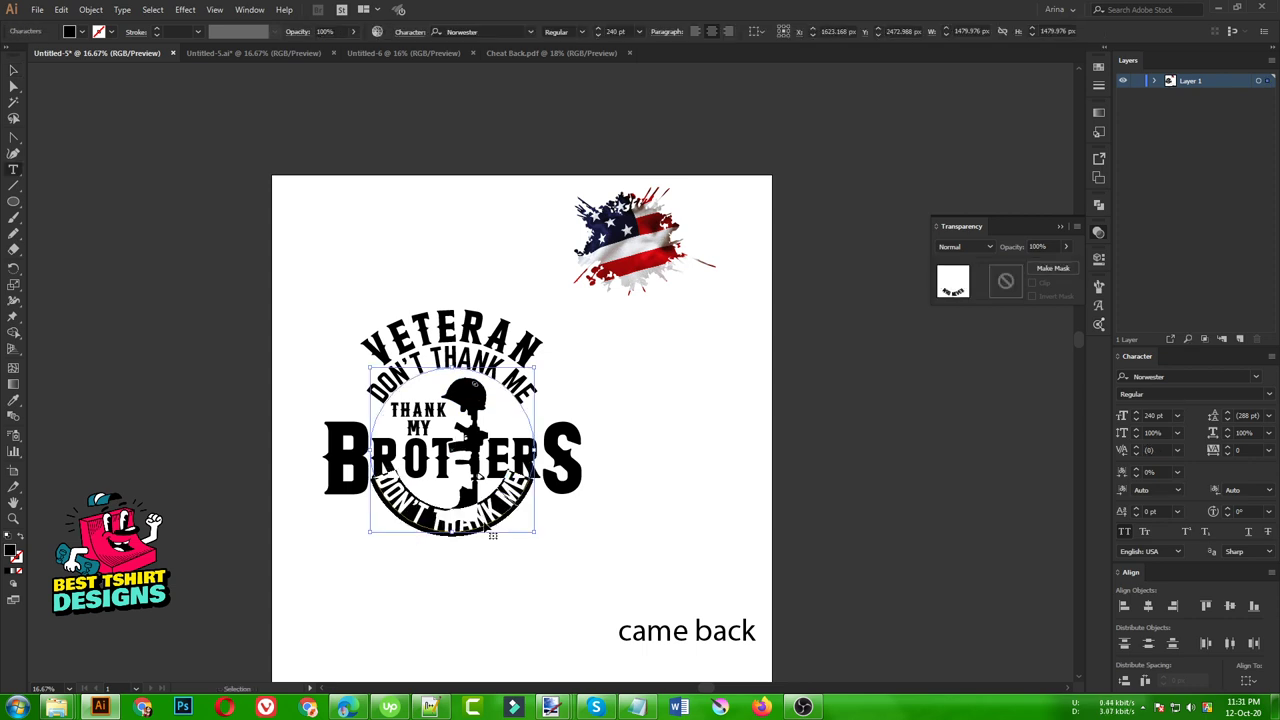
pyautogui.click(15, 72)
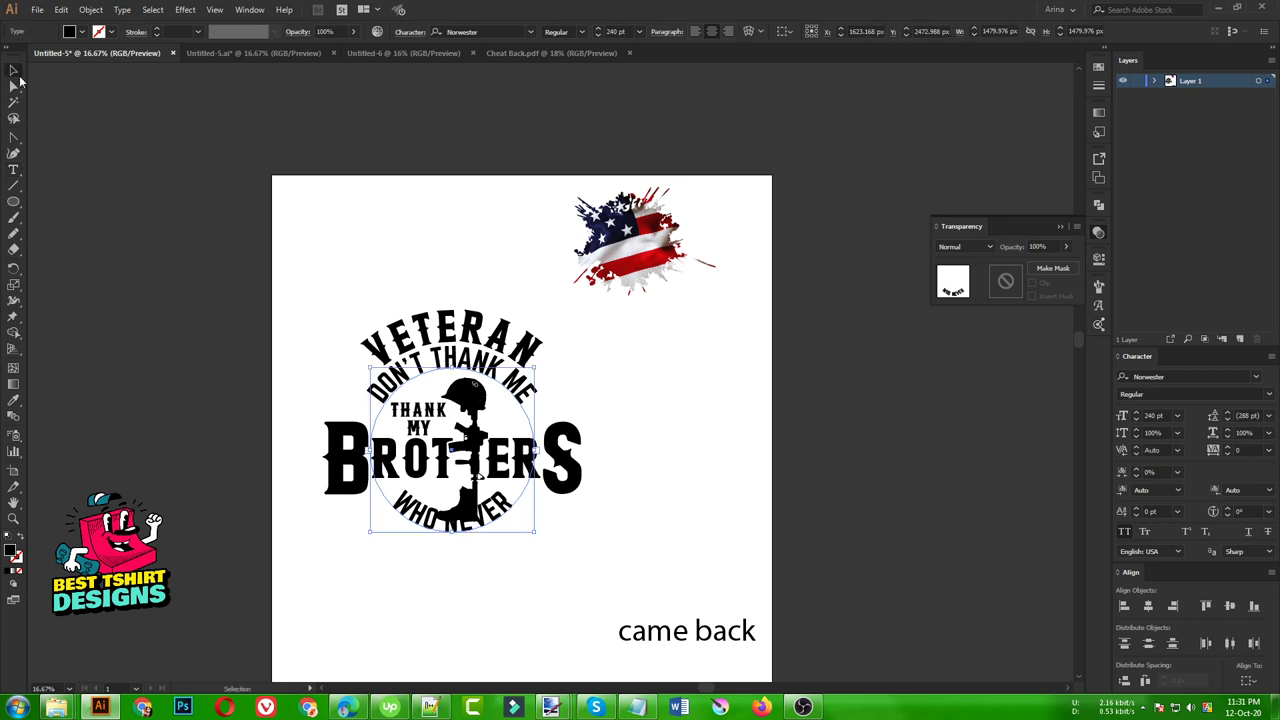
# - Set the baseline shift of the curved WHO NEVER text to -190 pt so it sits below the boot
pyautogui.scroll(2, 470, 557)
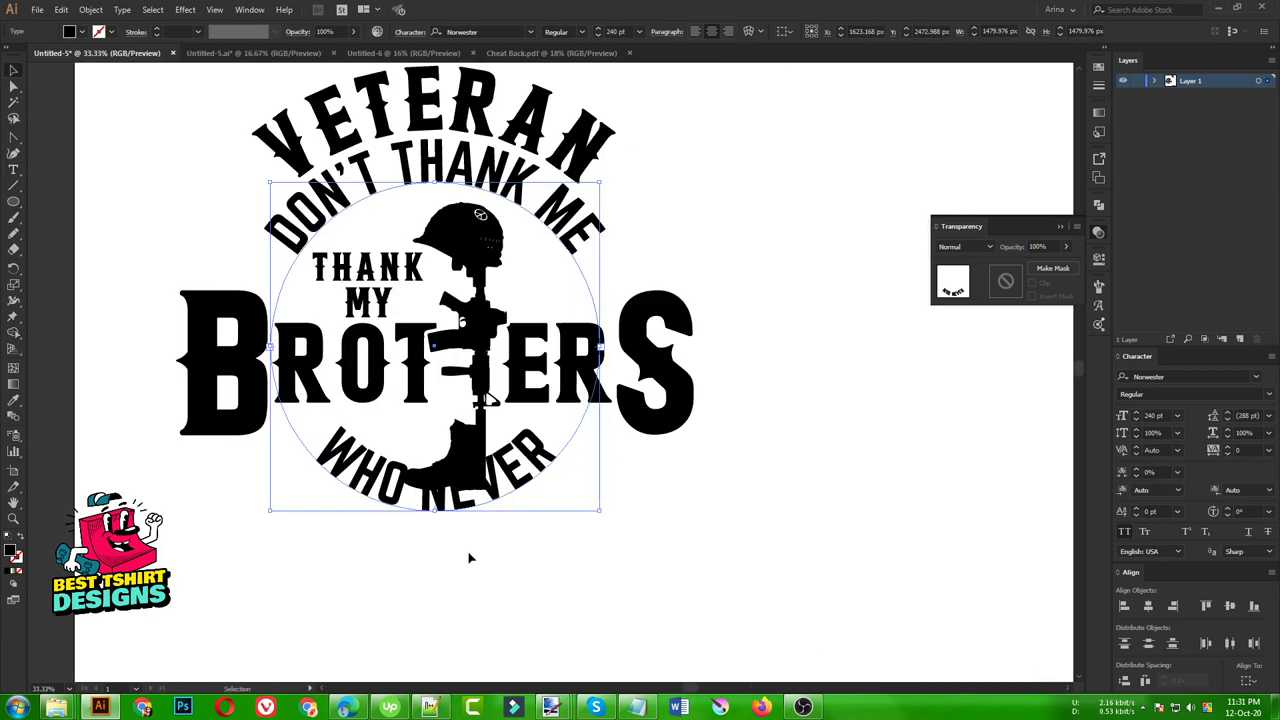
pyautogui.scroll(1, 470, 557)
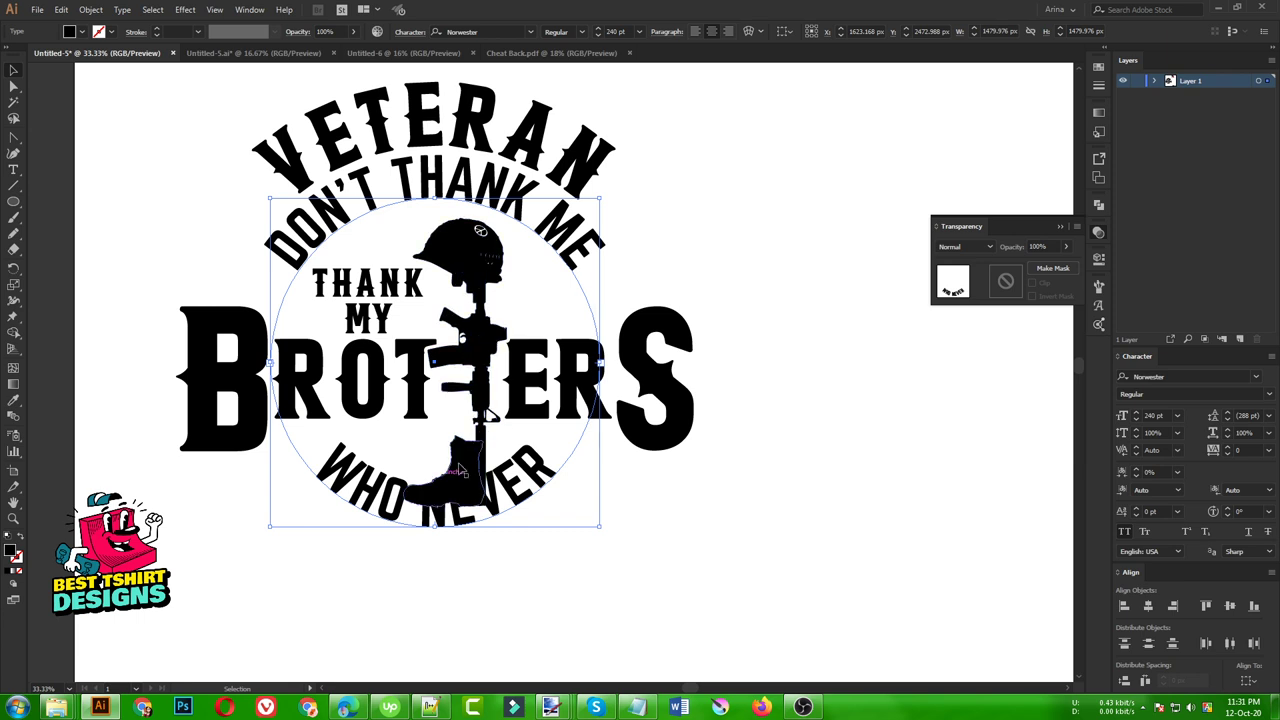
pyautogui.click(1155, 511)
pyautogui.scroll(-13, 1155, 511)
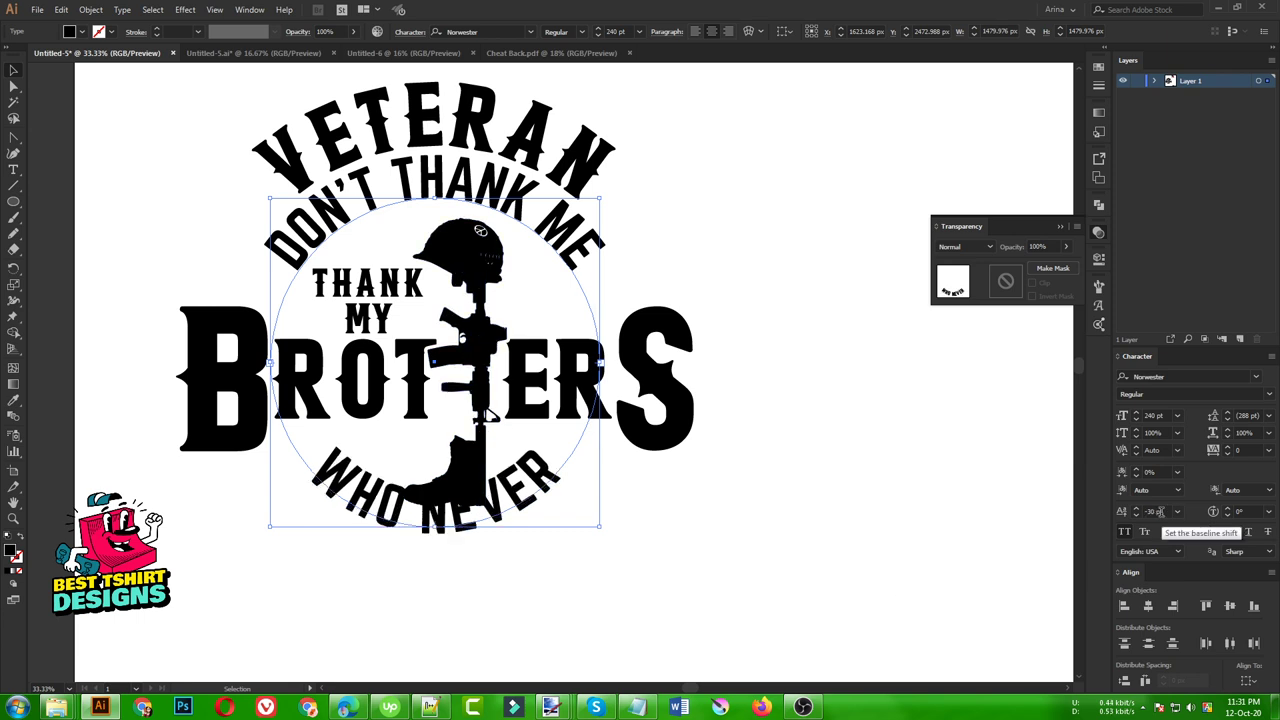
pyautogui.scroll(-2, 1157, 511)
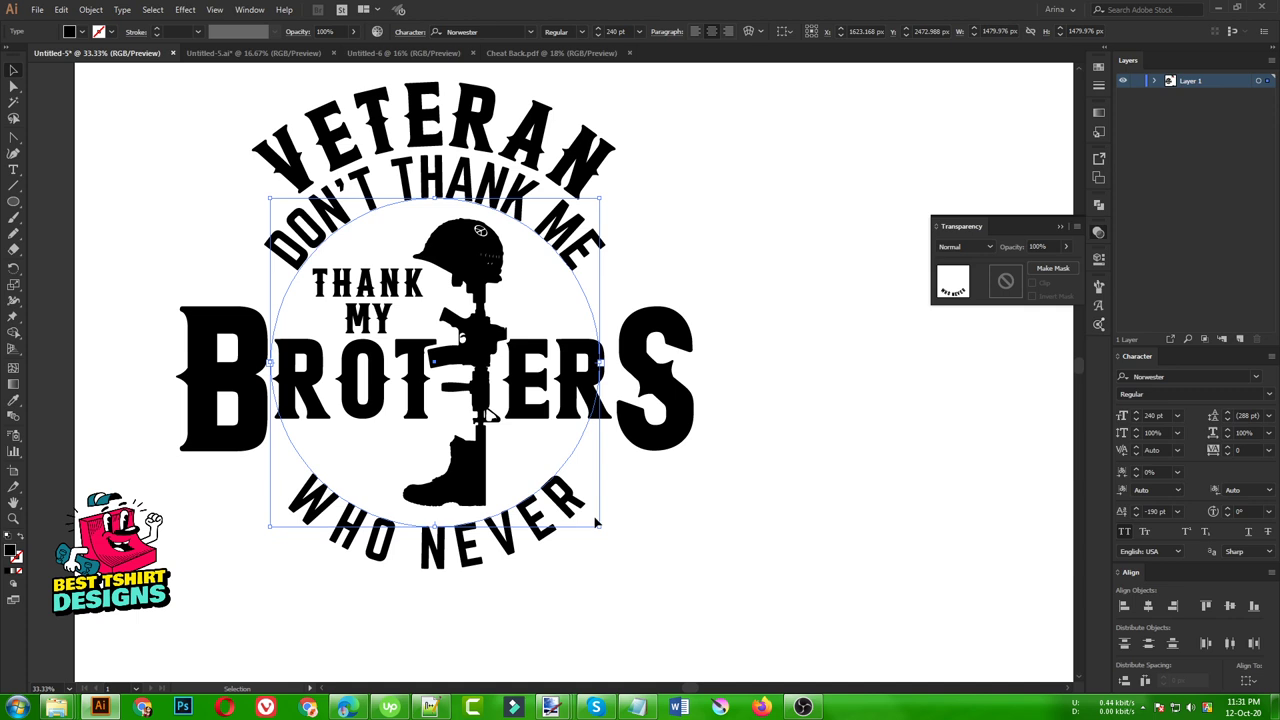
# - Set the tracking of the curved WHO NEVER text to -80 and deselect it
pyautogui.scroll(-6, 1252, 449)
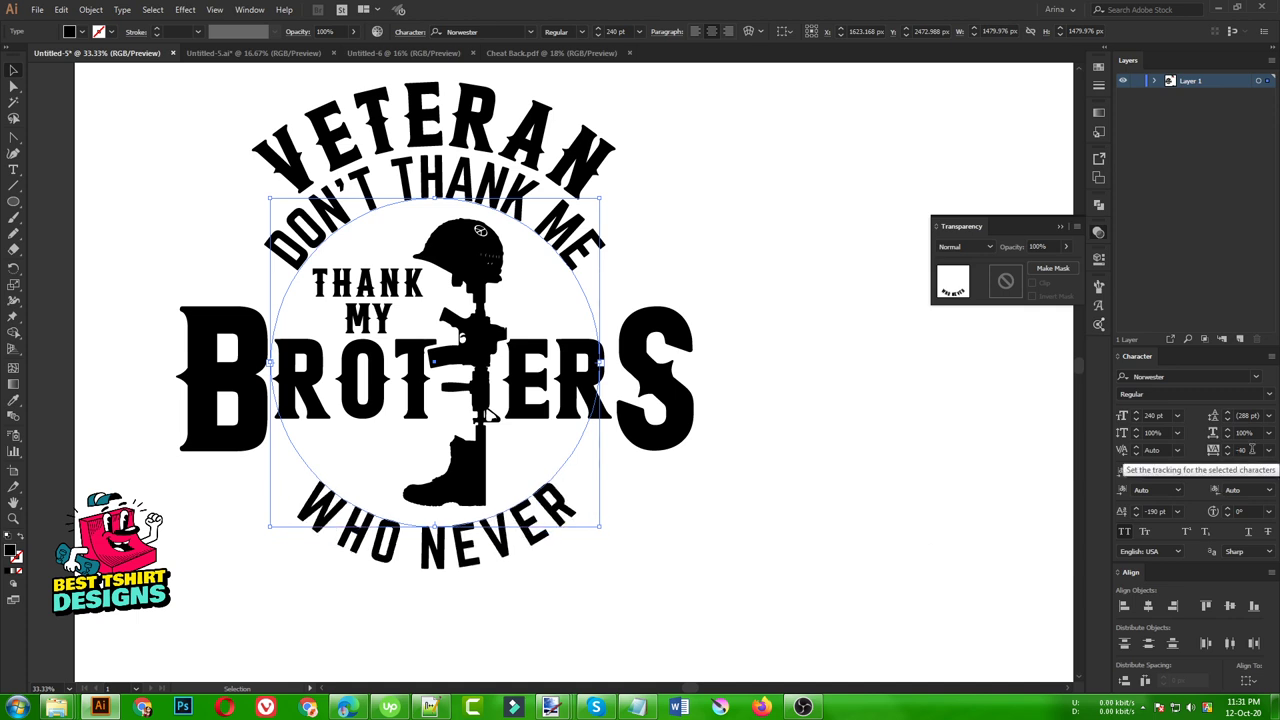
pyautogui.scroll(-1, 1252, 449)
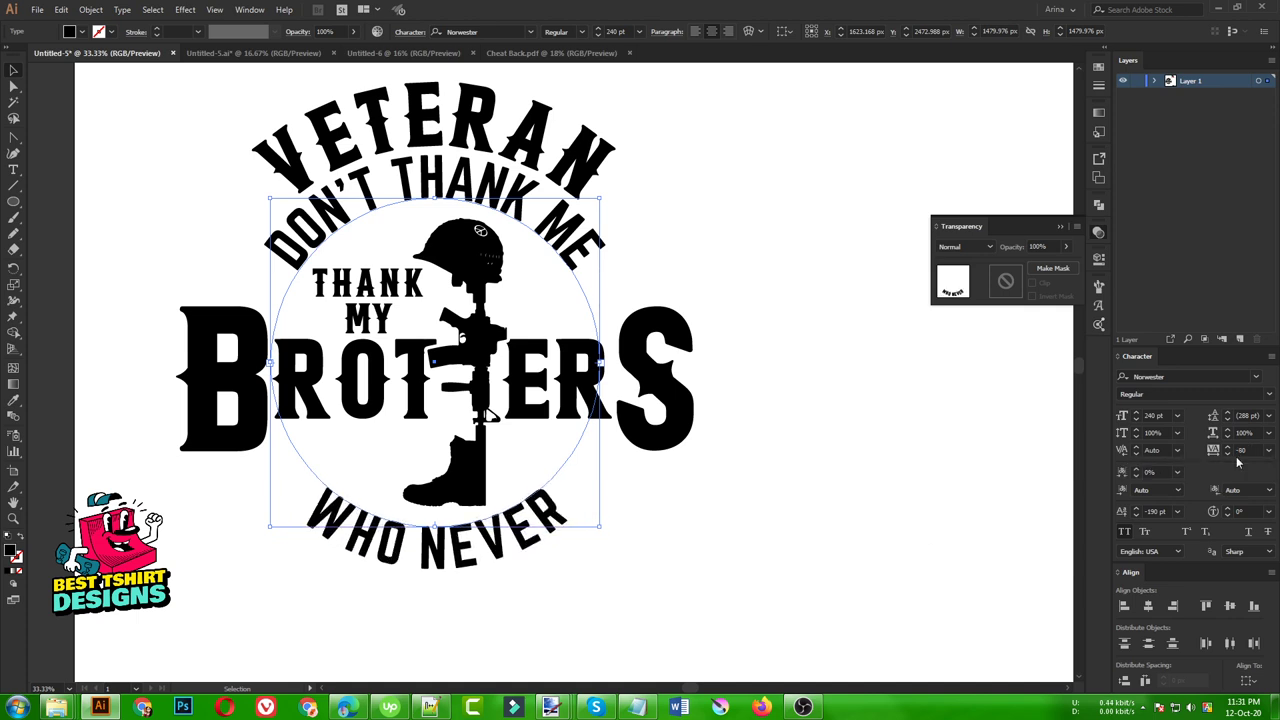
pyautogui.click(820, 549)
pyautogui.scroll(-1, 465, 470)
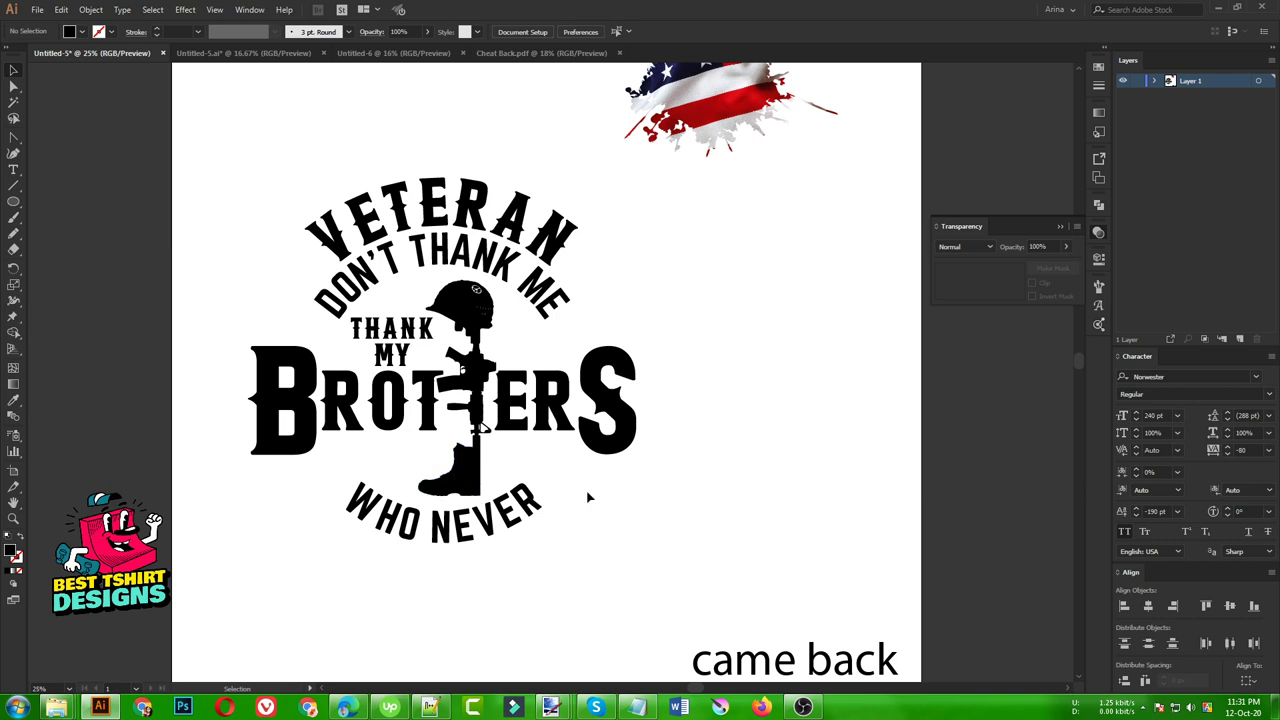
pyautogui.scroll(-1, 573, 513)
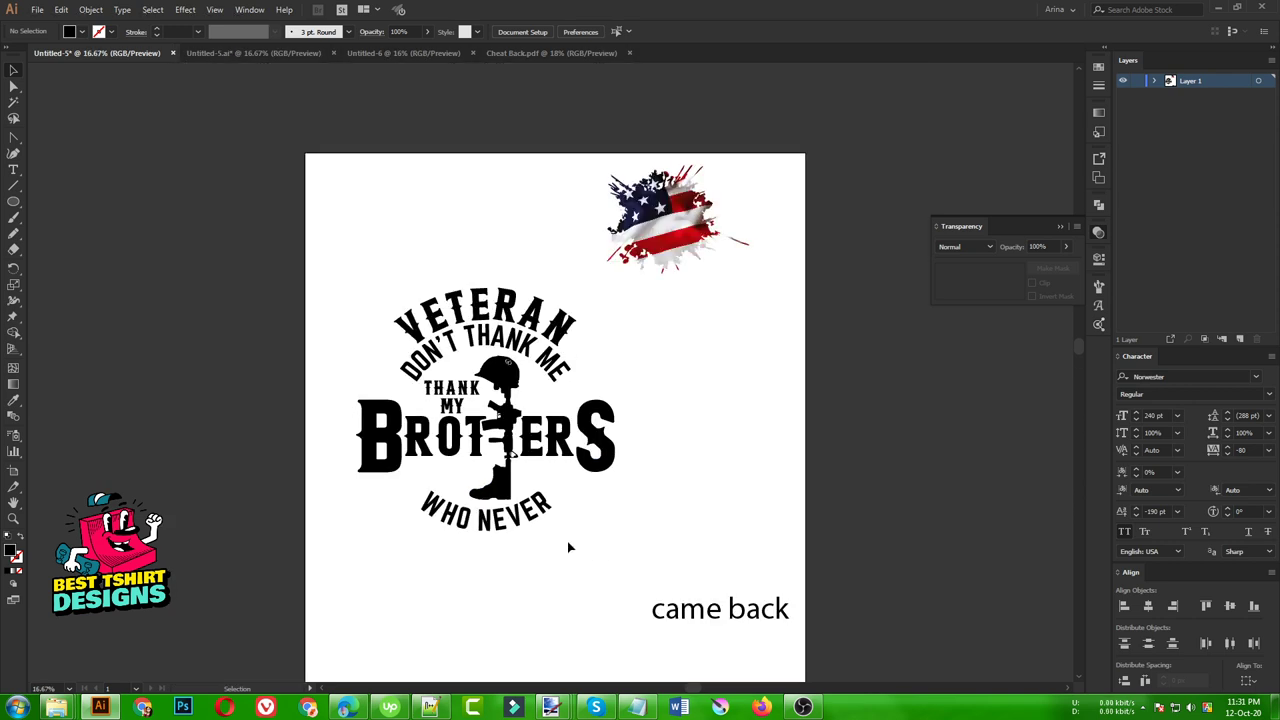
pyautogui.scroll(1, 537, 589)
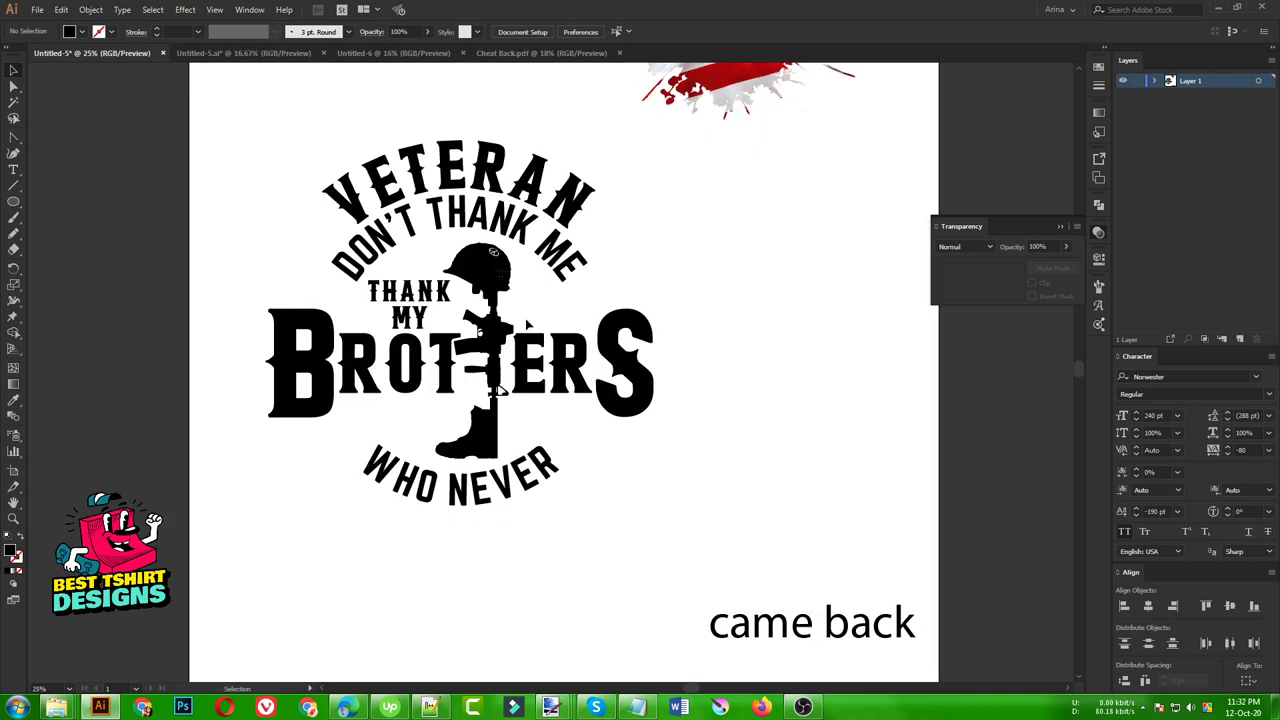
# - Duplicate the arched VETERAN text in place and flip the copy to the bottom inside of its circle
pyautogui.click(462, 164)
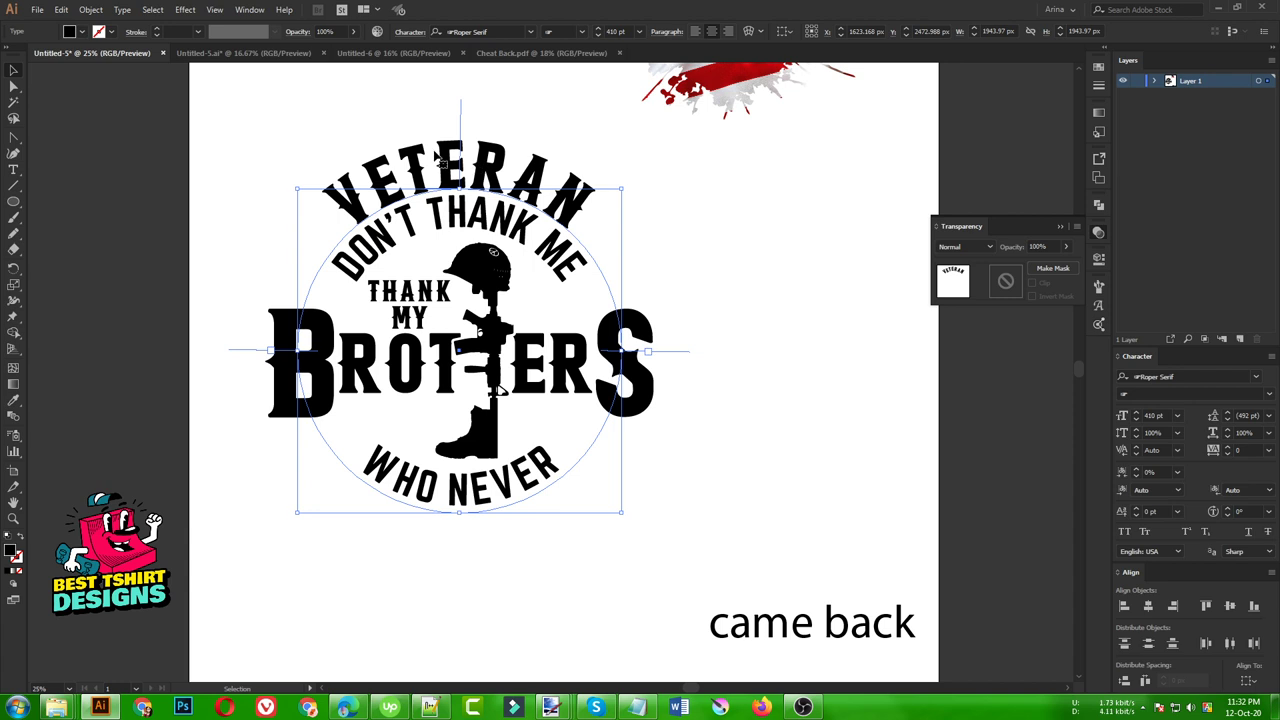
pyautogui.press('a')
pyautogui.press('v')
pyautogui.moveTo(462, 140); pyautogui.dragTo(463, 480)
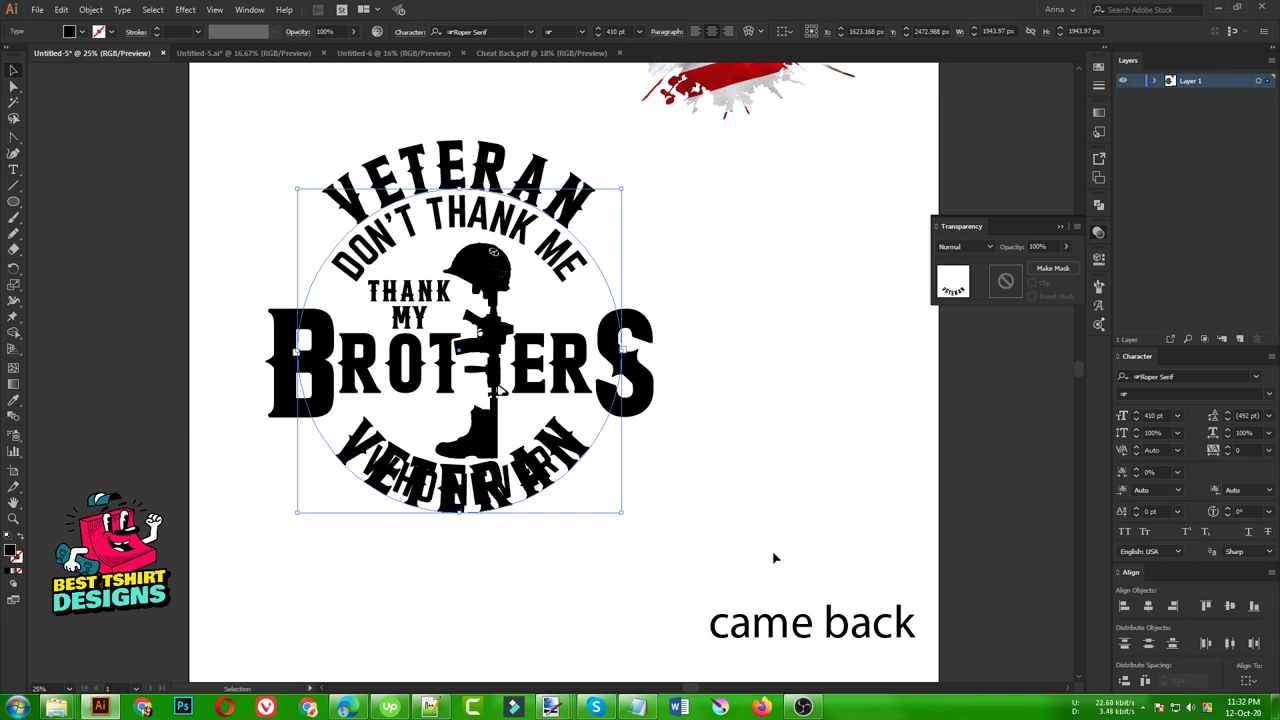
# - Match "came back" to the VETERAN lettering in Roper Serif at 410 pt and move it below the design
pyautogui.click(810, 636)
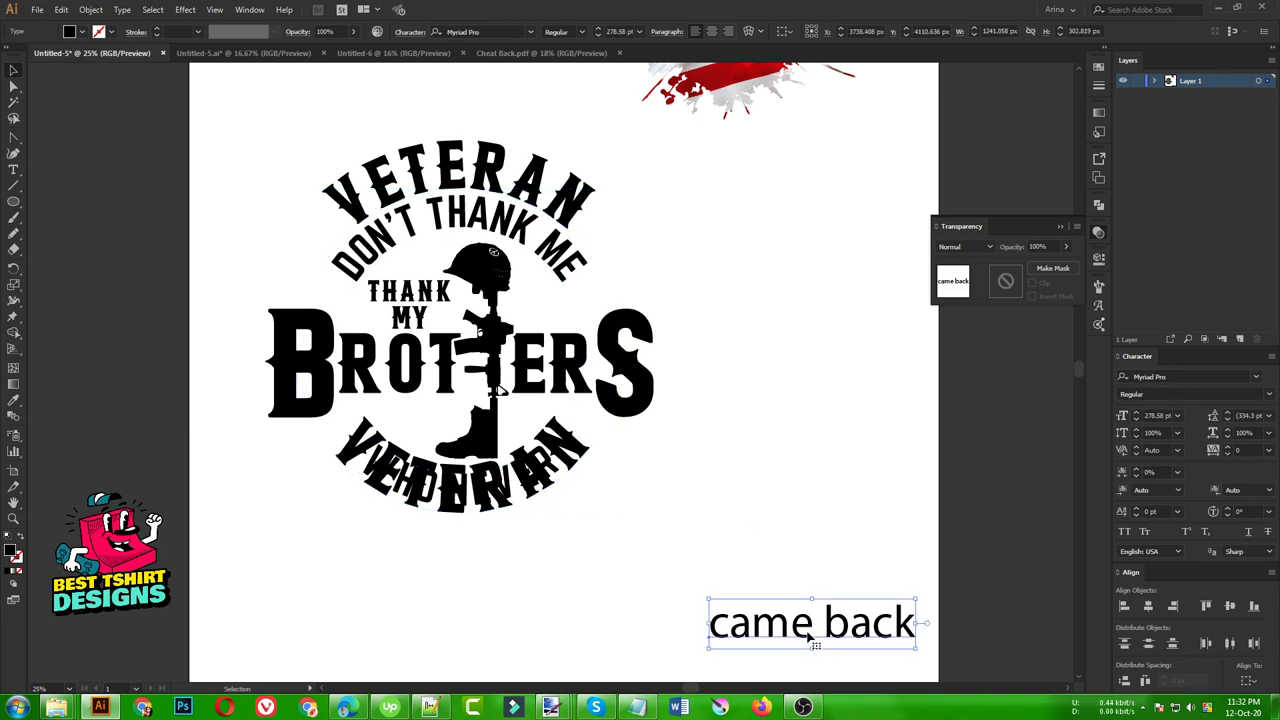
pyautogui.press('i')
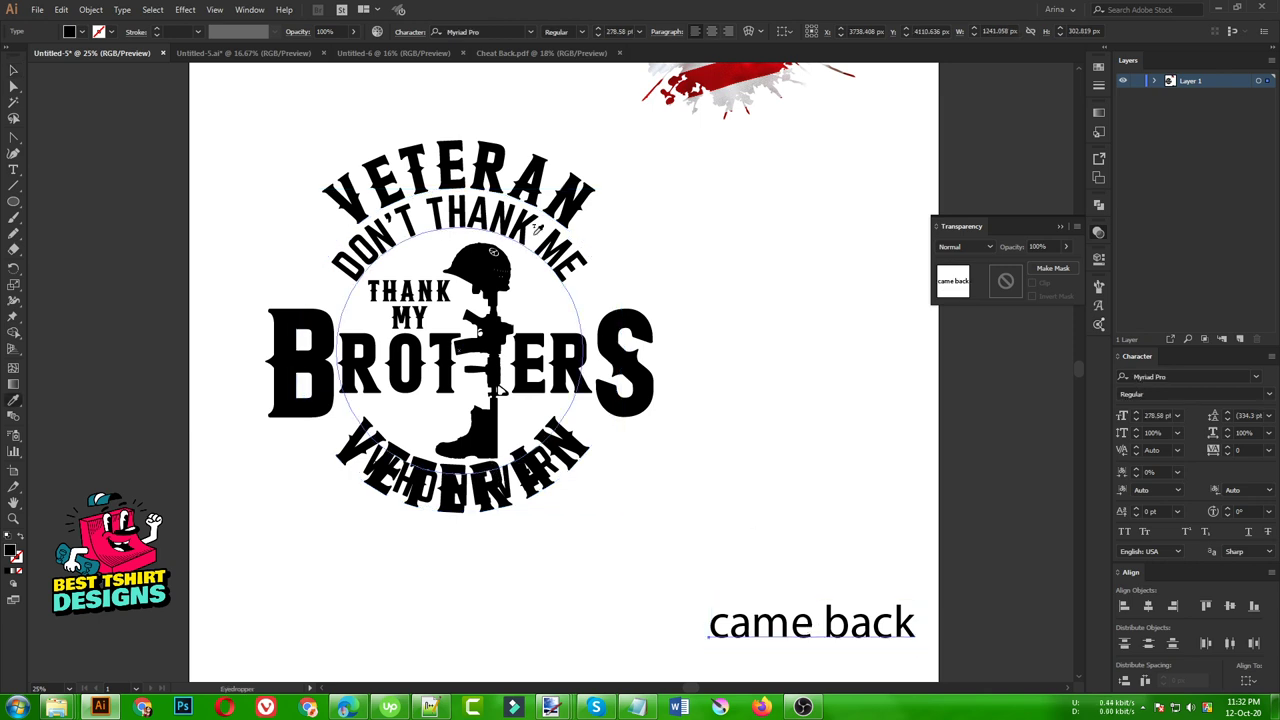
pyautogui.click(493, 160)
pyautogui.press('v')
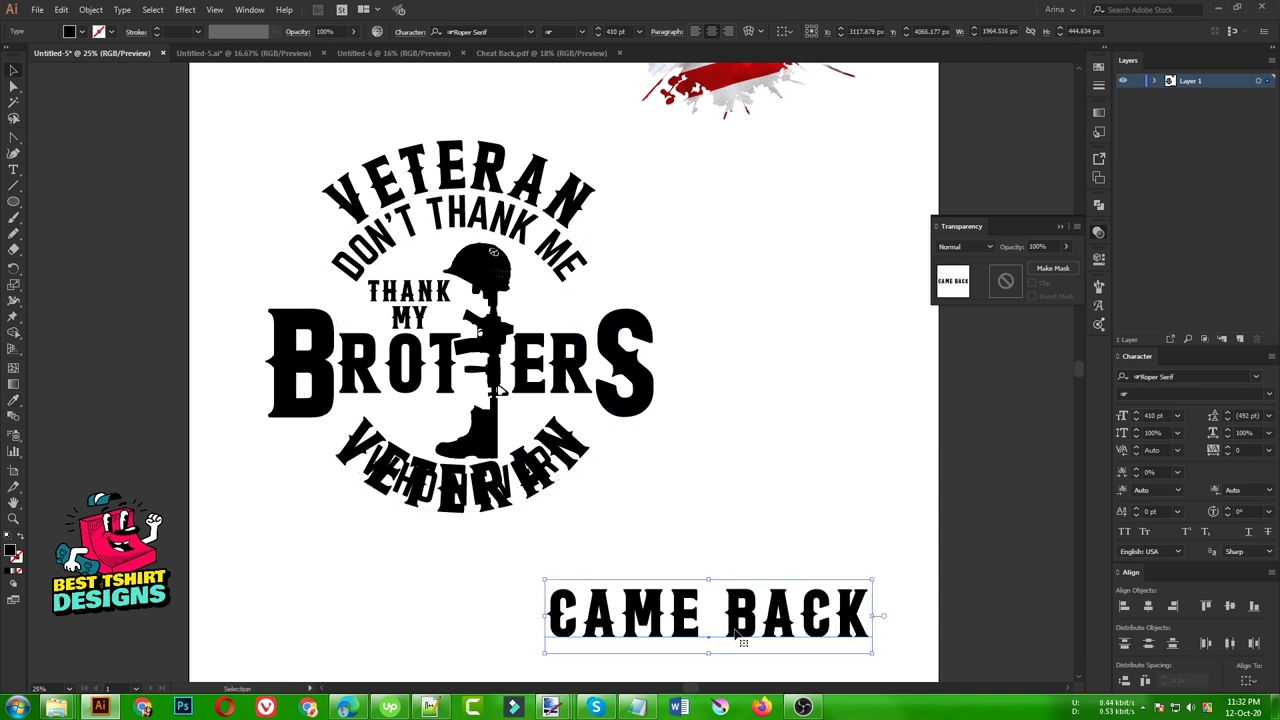
pyautogui.moveTo(736, 632); pyautogui.dragTo(573, 629)
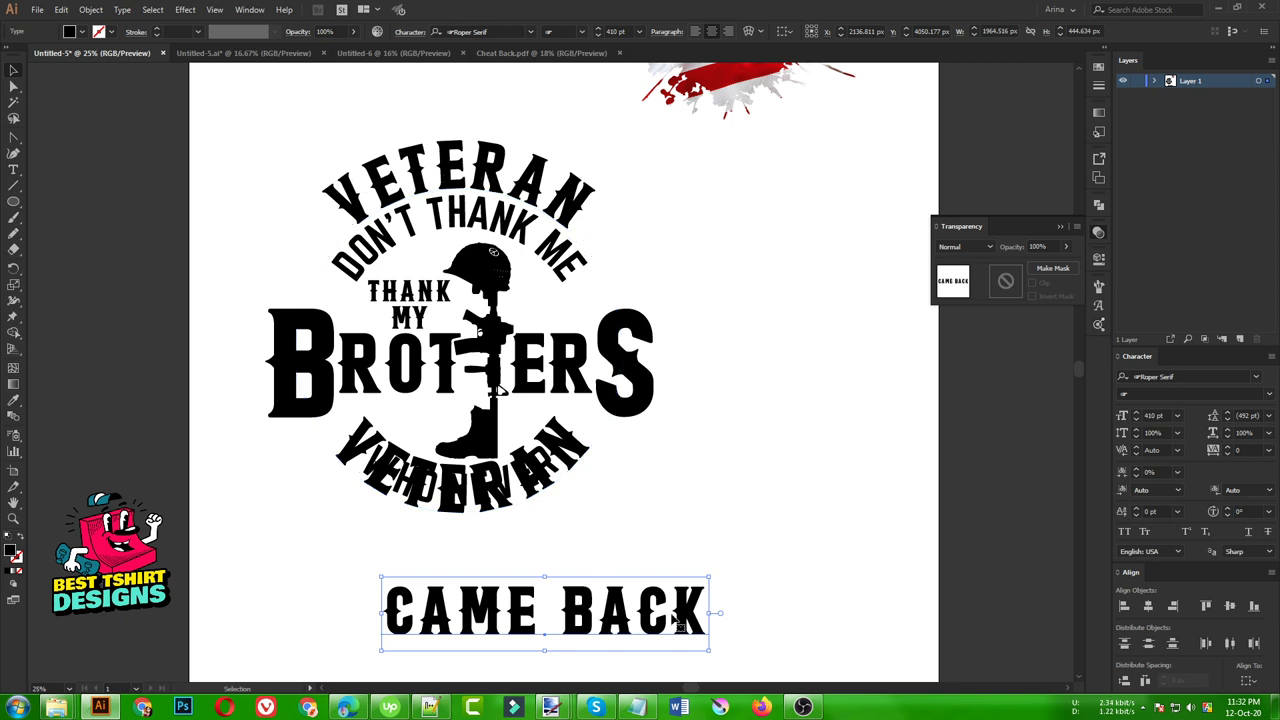
# - Delete the standalone straight CAME BACK text below the design
pyautogui.press('a')
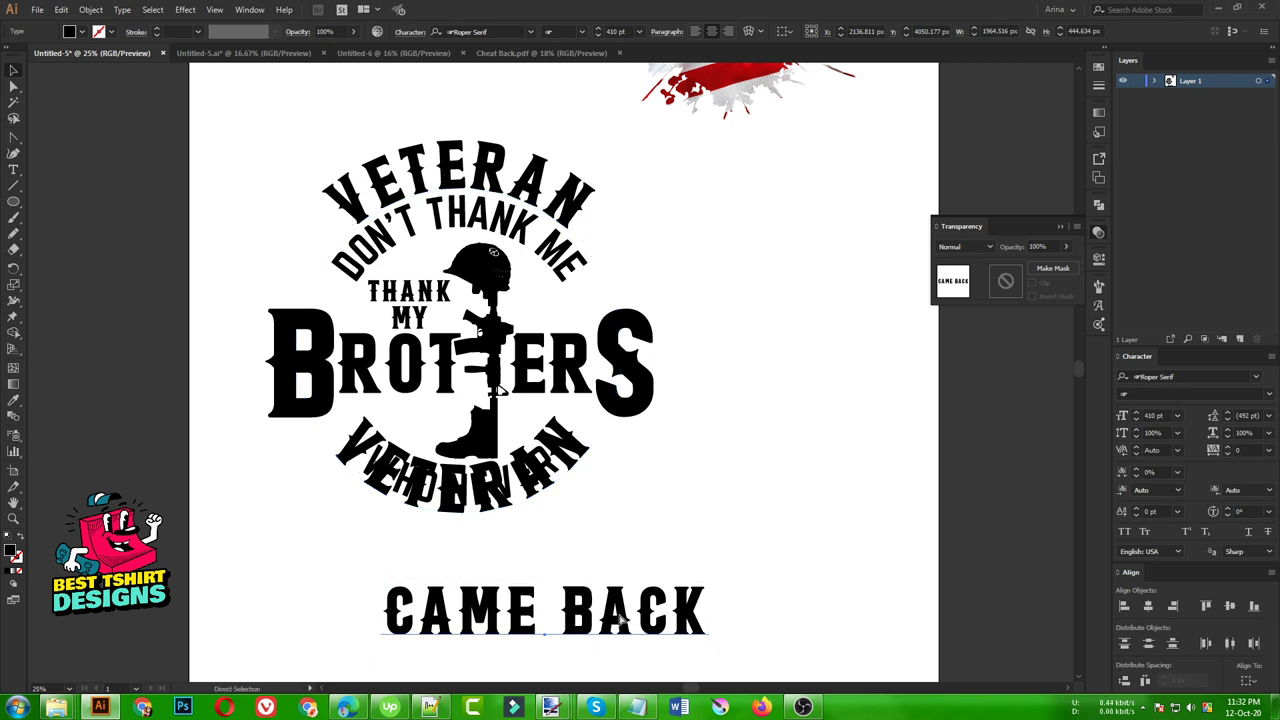
pyautogui.press('v')
pyautogui.press('Delete')
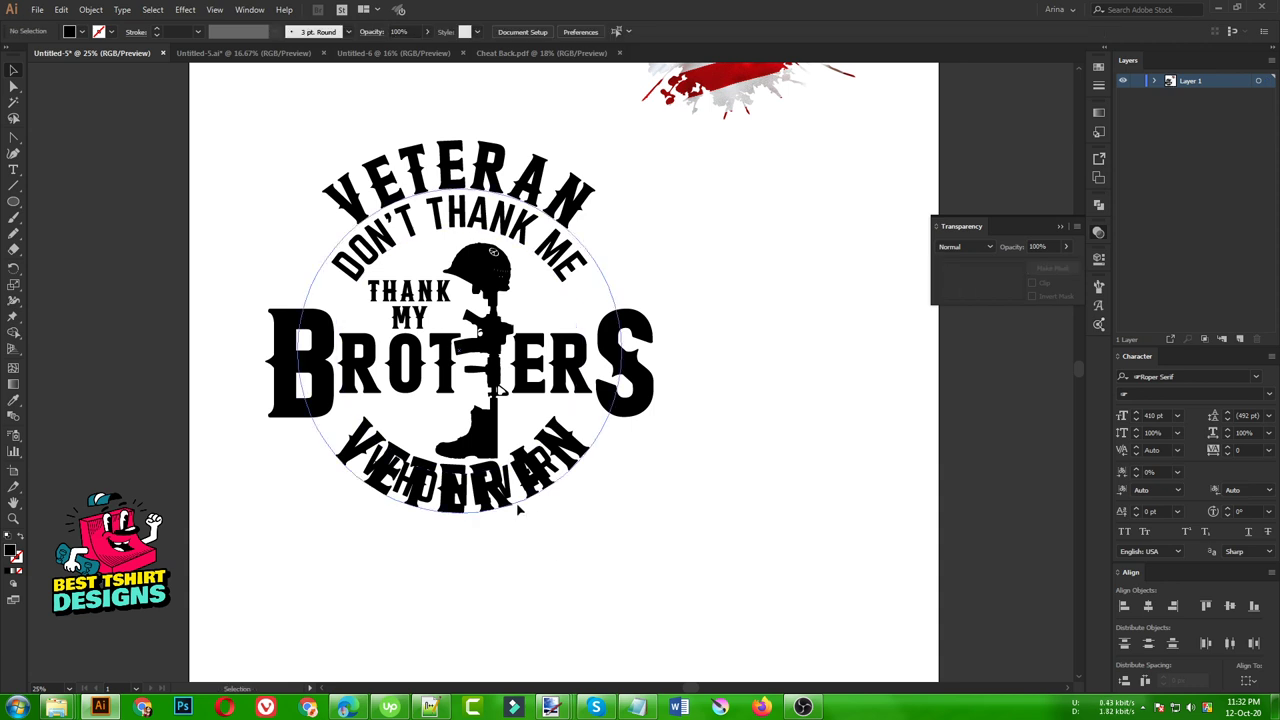
# - Replace the wording of the flipped VETERAN copy on the bottom of the circle with CAME BACK
pyautogui.click(518, 510)
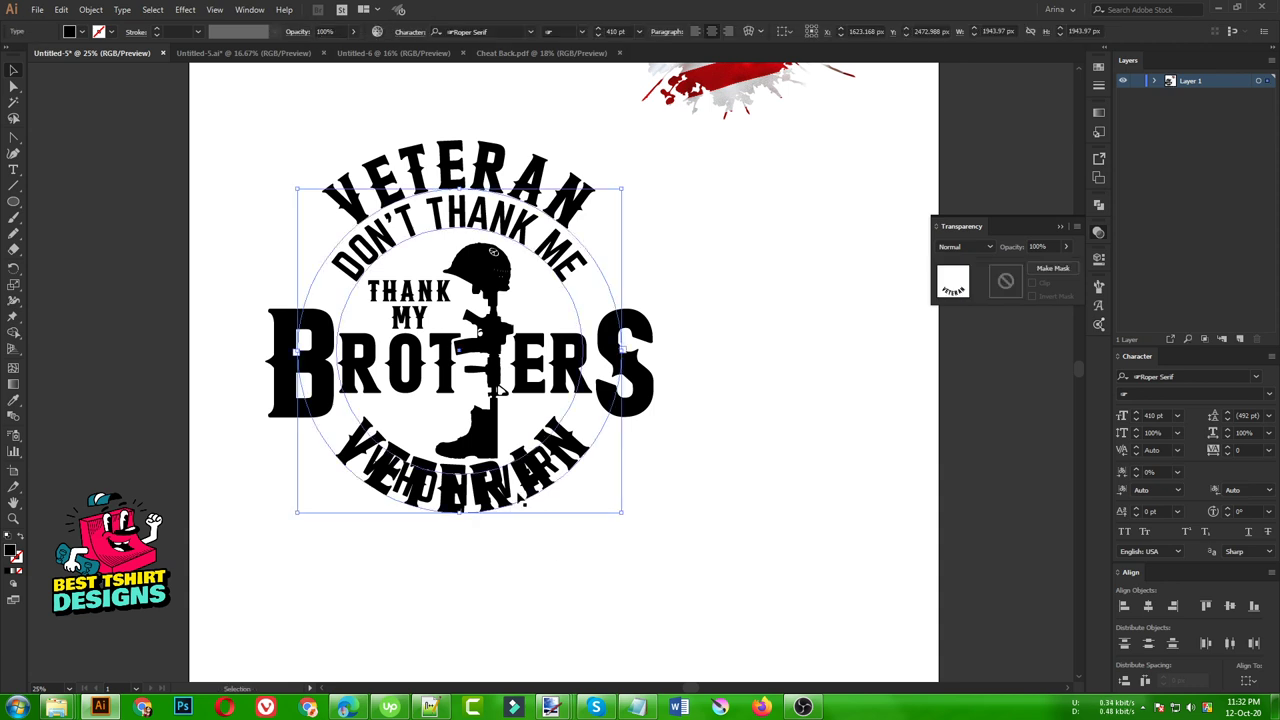
pyautogui.doubleClick(522, 505)
pyautogui.hotkey('ctrl', 'a')
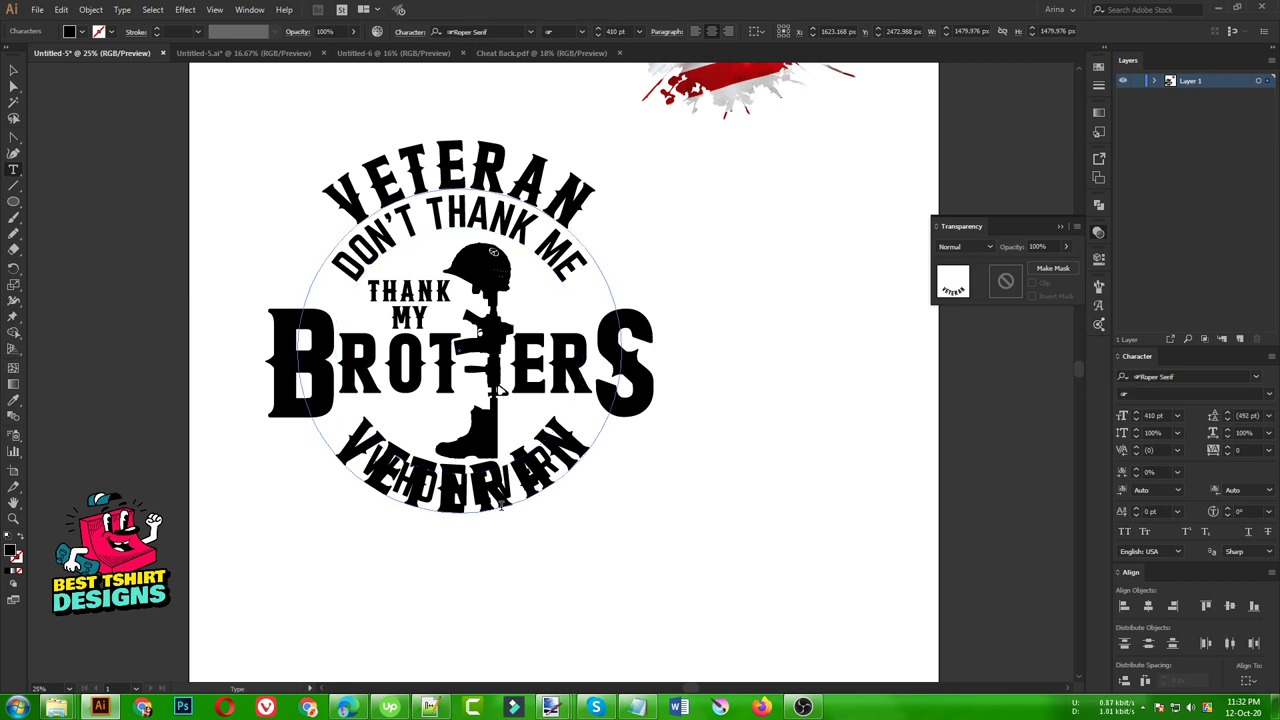
pyautogui.write('CAME BACK')
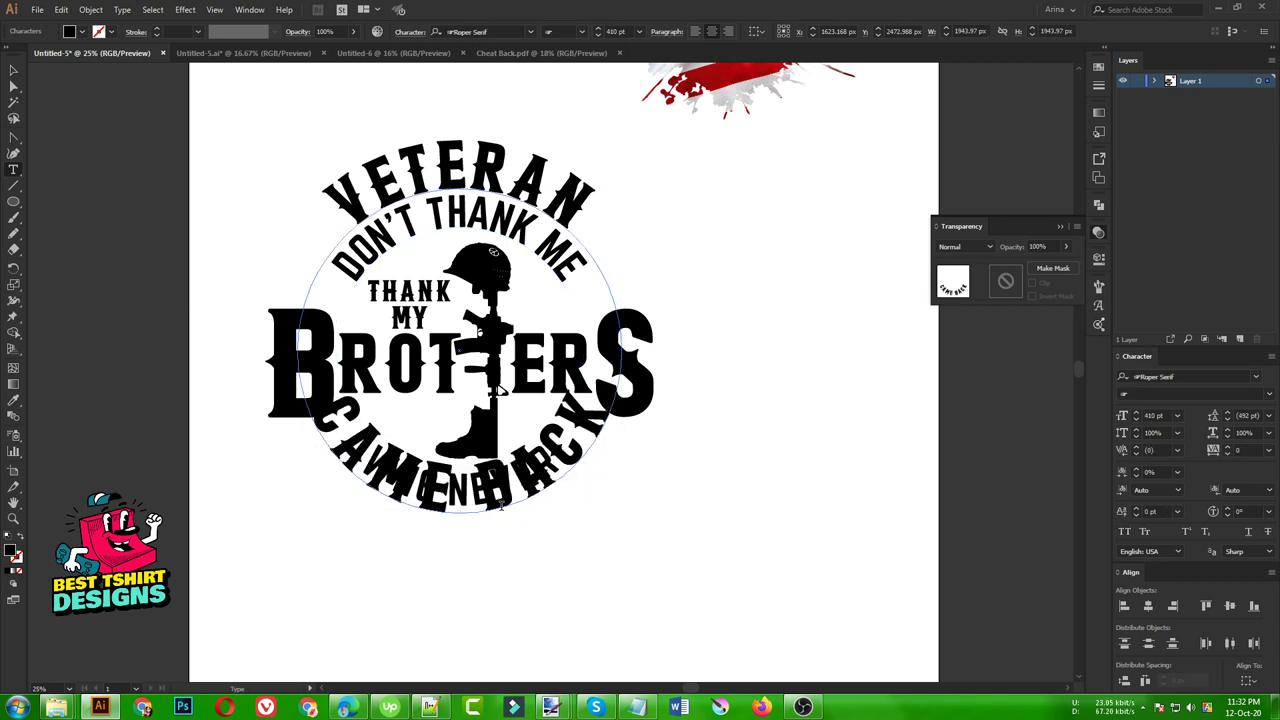
pyautogui.click(14, 70)
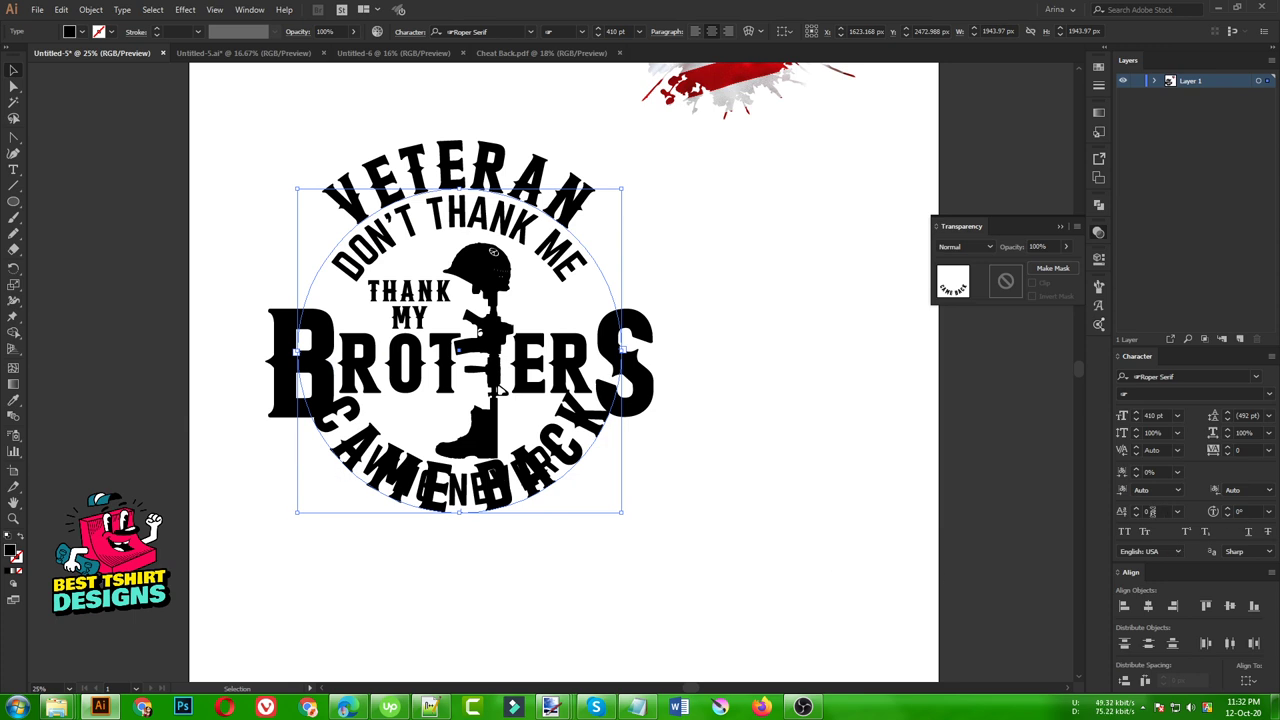
# - Set the curved CAME BACK text's baseline shift to -290 pt and its tracking to -170, leaving it deselected
pyautogui.scroll(-10, 1155, 511)
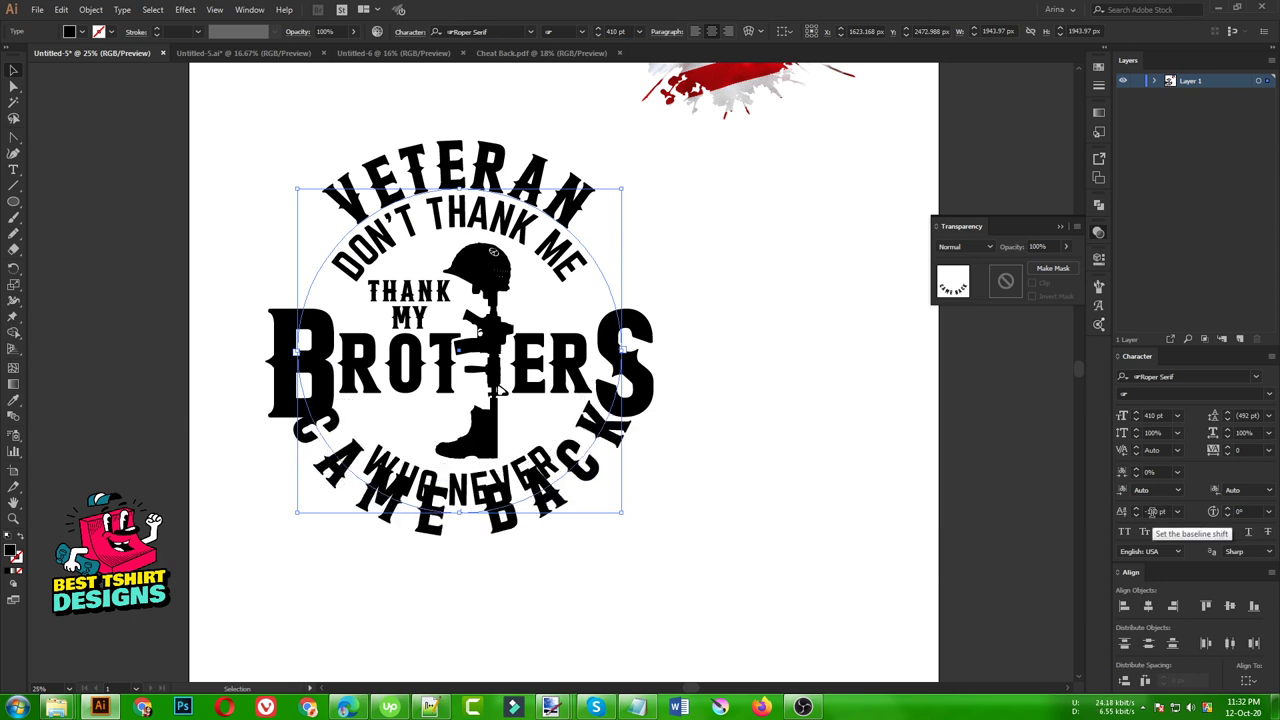
pyautogui.scroll(-8, 1155, 511)
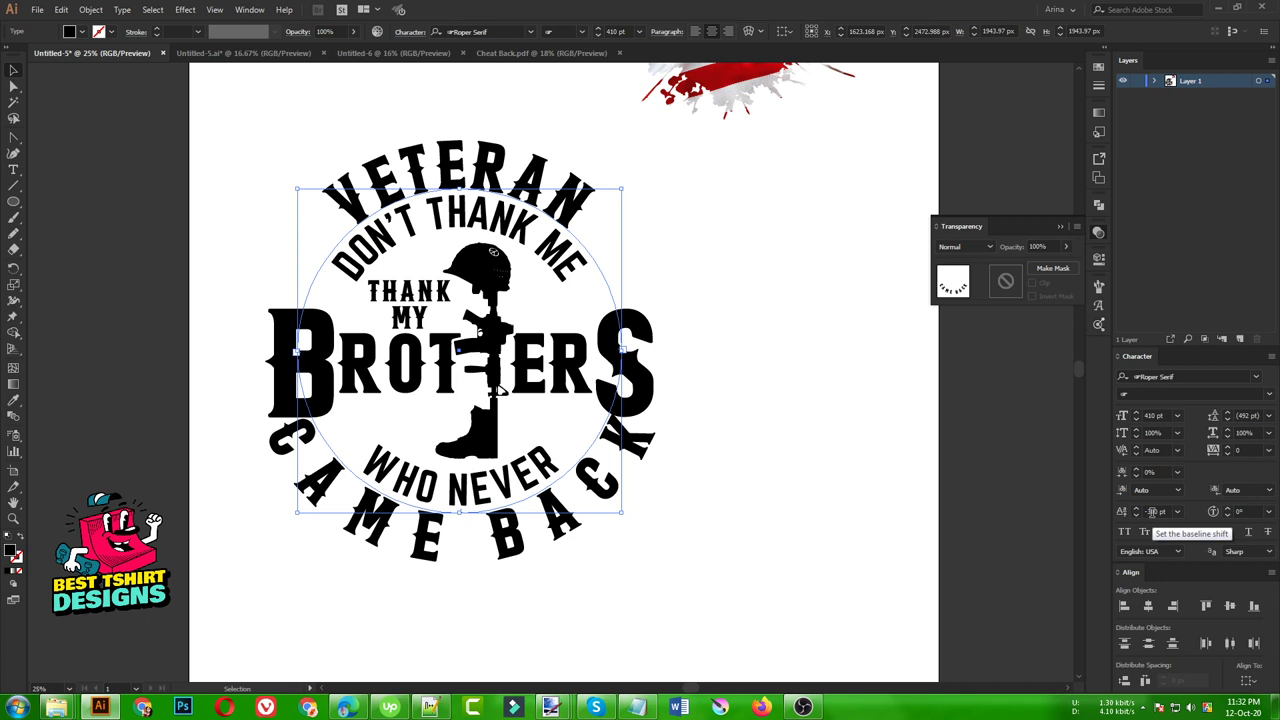
pyautogui.scroll(-2, 1155, 511)
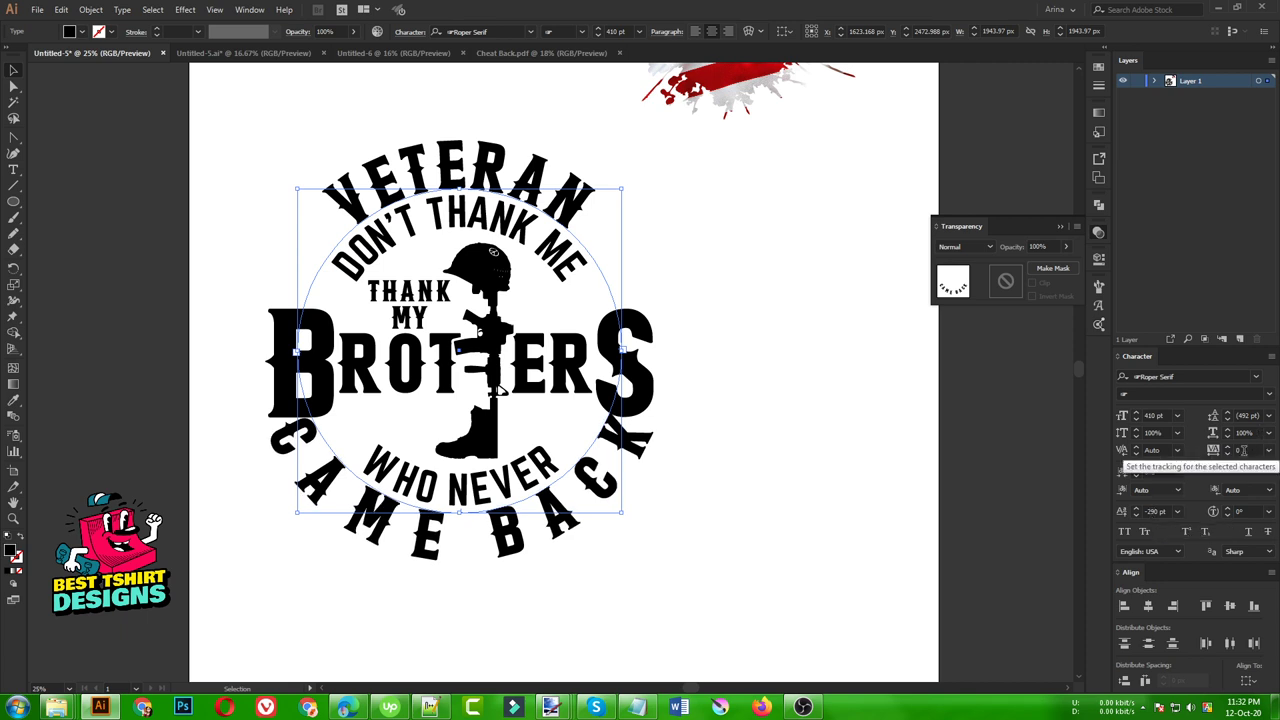
pyautogui.scroll(-2, 1242, 450)
pyautogui.scroll(-8, 1242, 450)
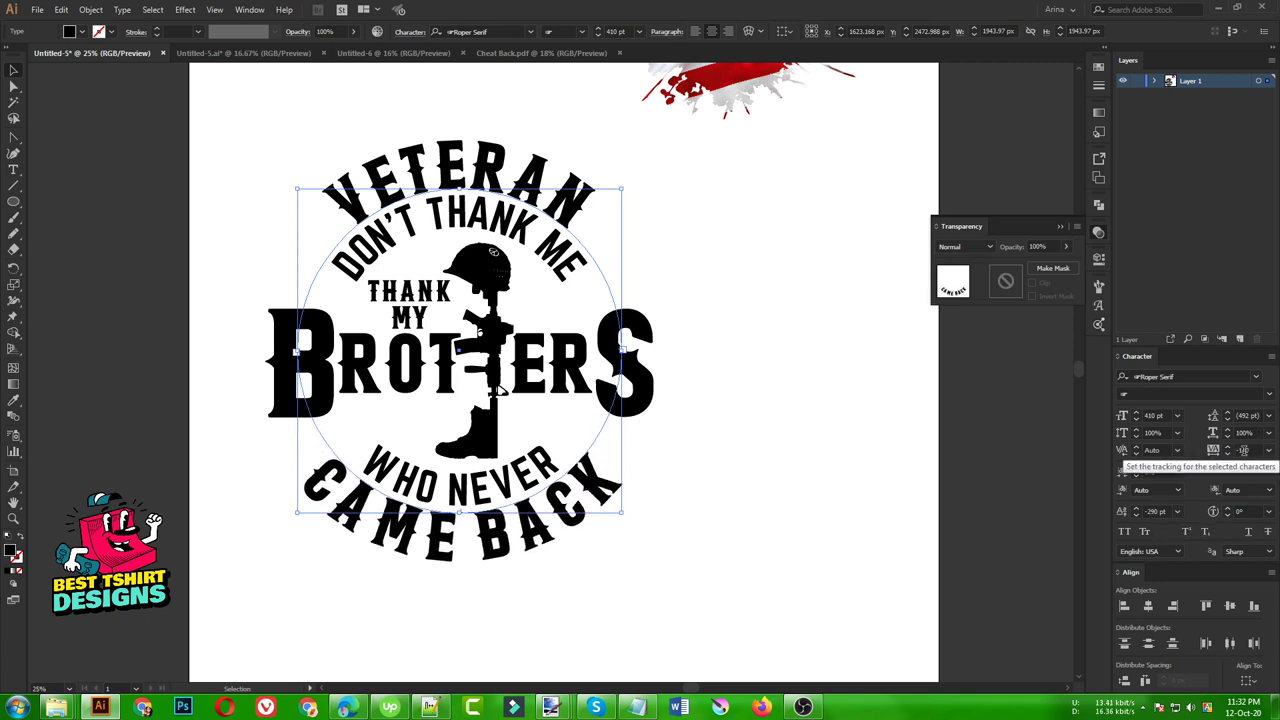
pyautogui.scroll(-2, 1242, 450)
pyautogui.scroll(-2, 1242, 450)
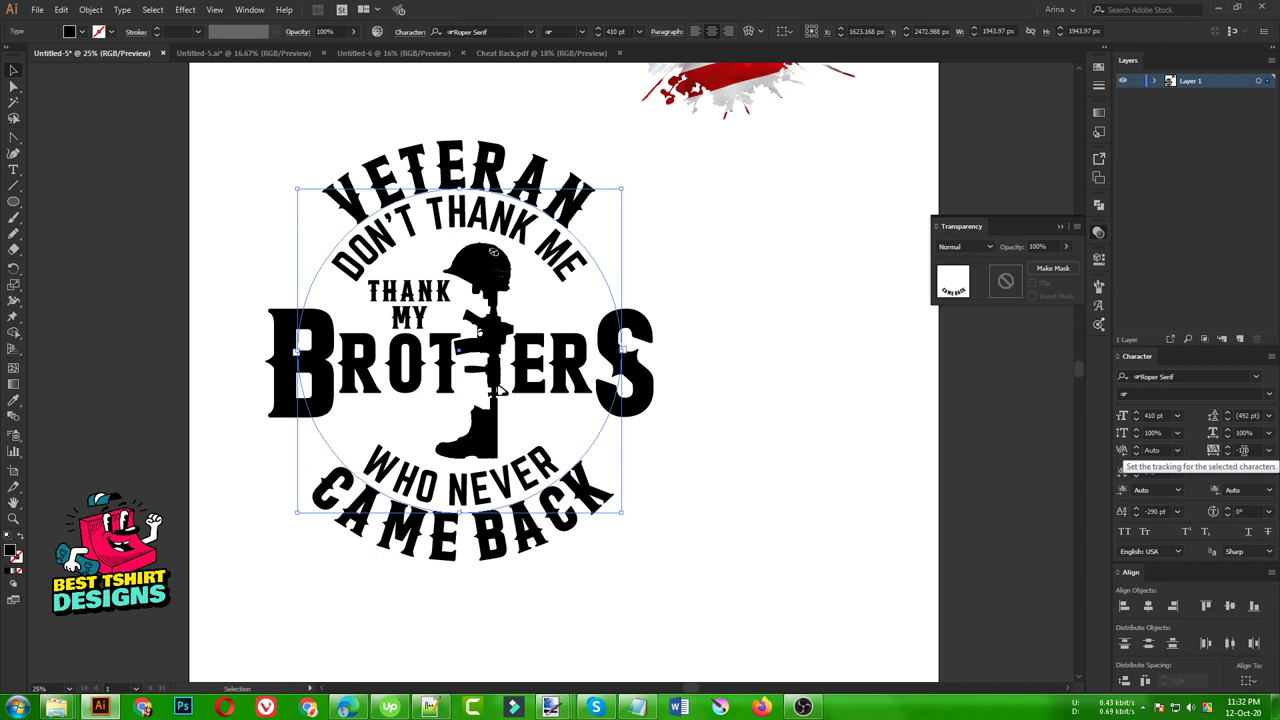
pyautogui.click(713, 525)
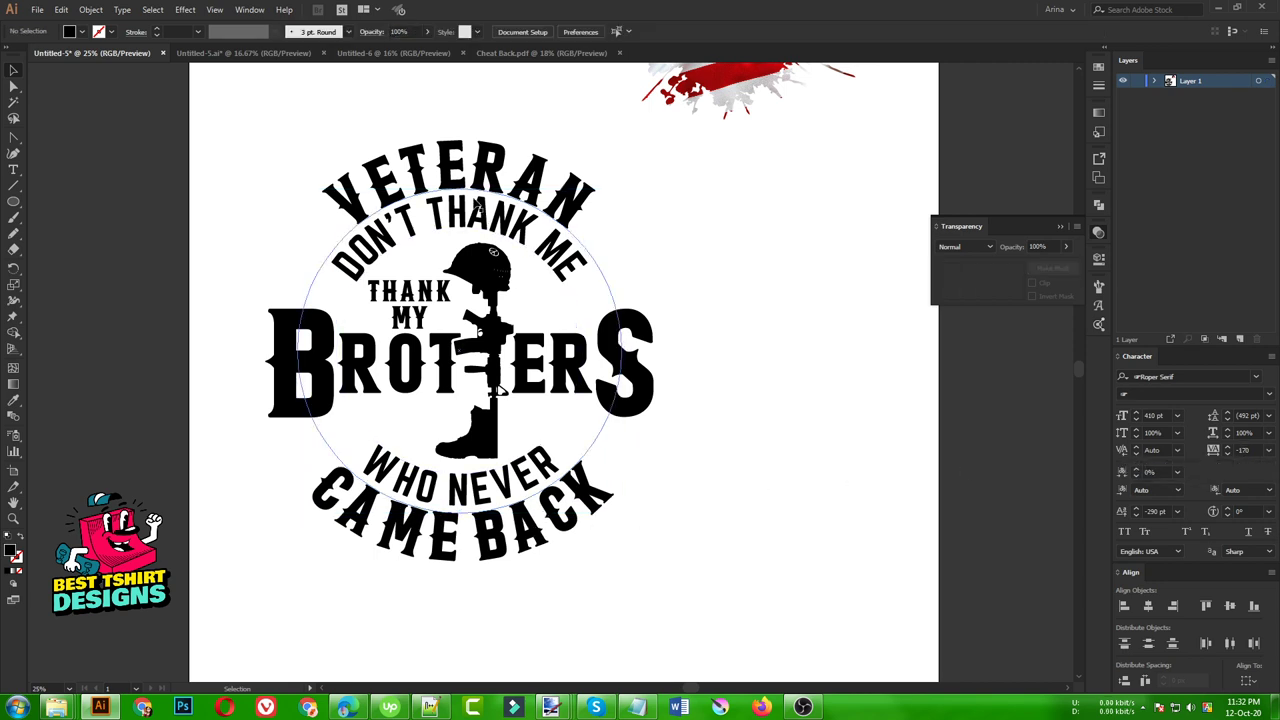
# - Enlarge the arched VETERAN text at the top of the design to 470 pt
pyautogui.click(492, 150)
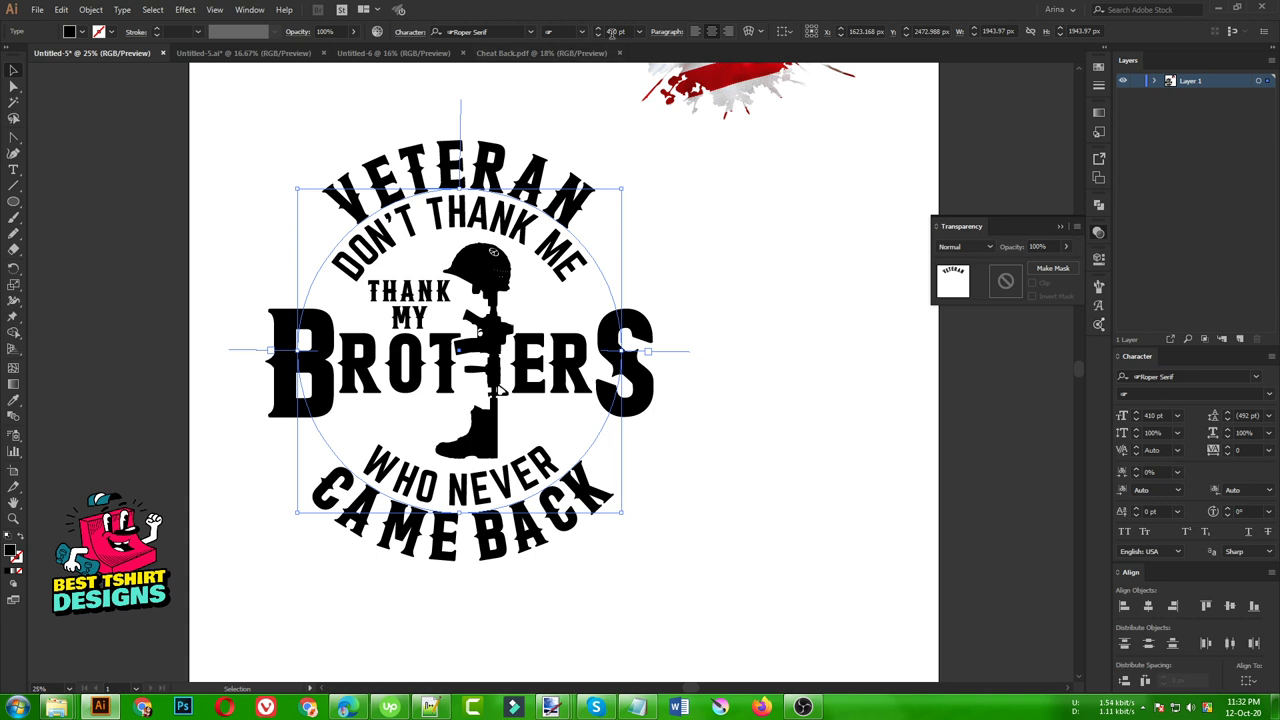
pyautogui.scroll(6, 613, 31)
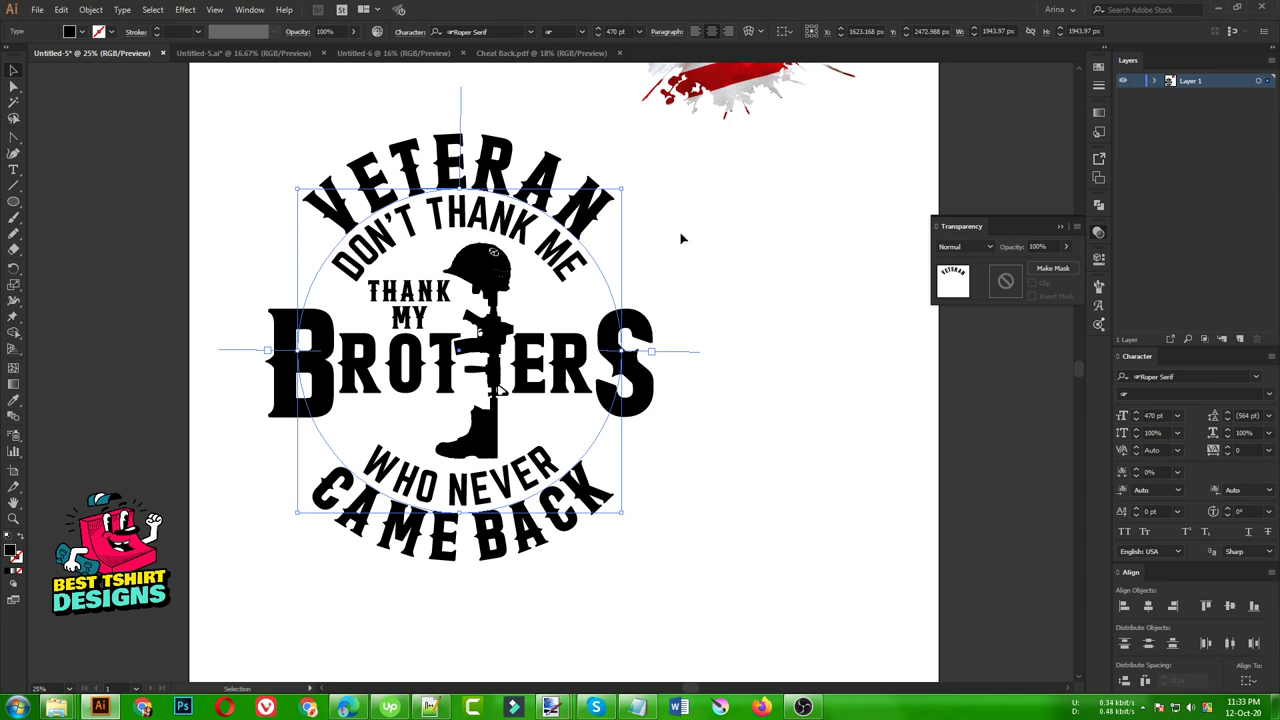
# - Tighten the tracking of the curved CAME BACK text to -180 and deselect it
pyautogui.click(577, 505)
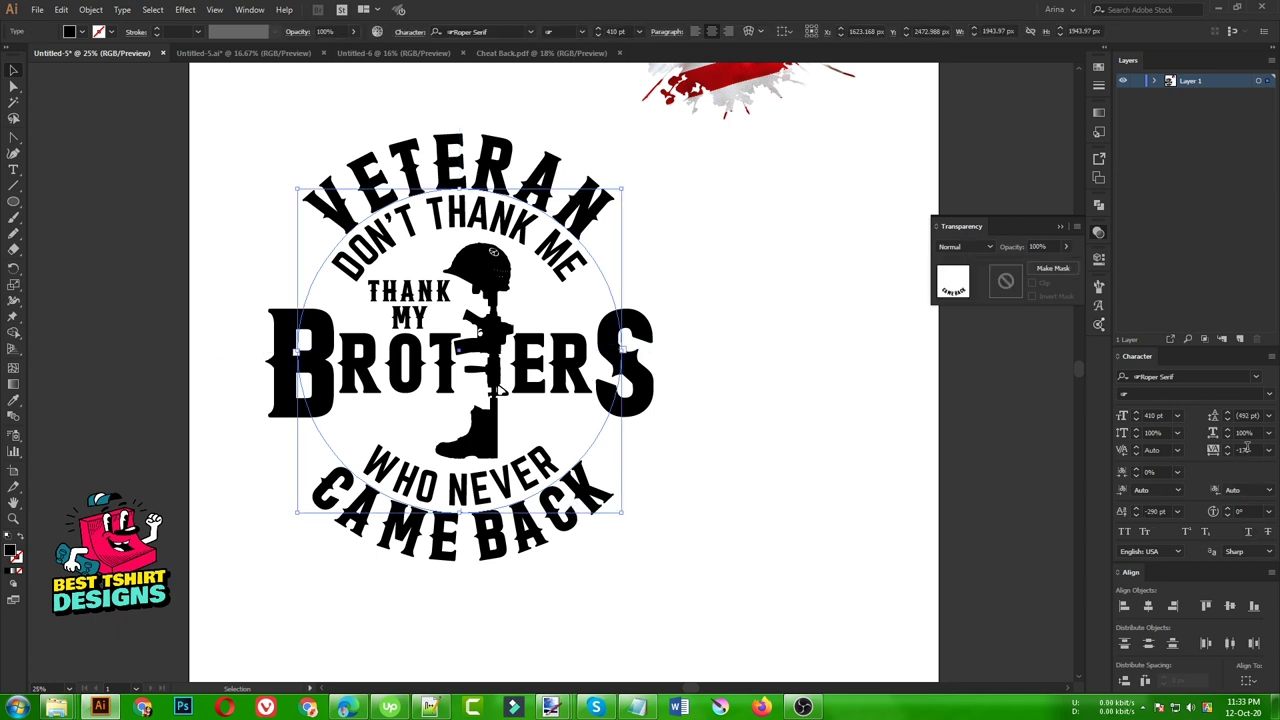
pyautogui.scroll(-1, 1247, 448)
pyautogui.scroll(-1, 1247, 447)
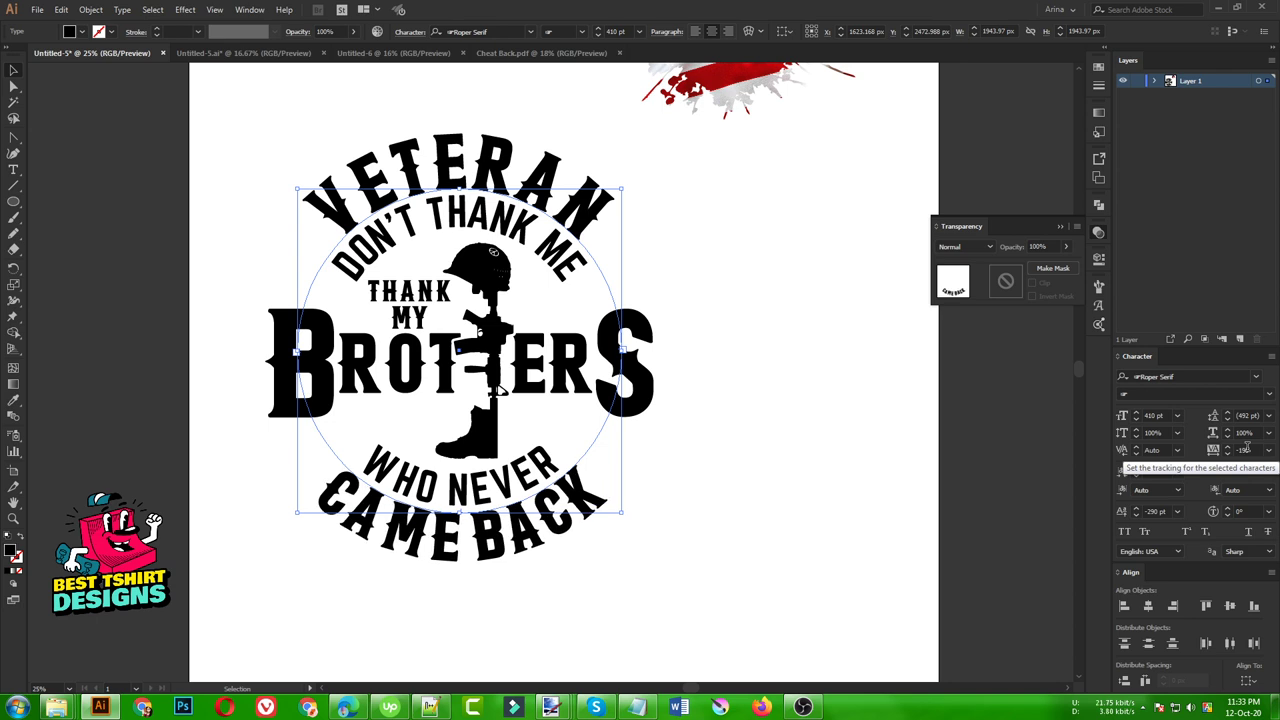
pyautogui.scroll(1, 1247, 448)
pyautogui.click(739, 557)
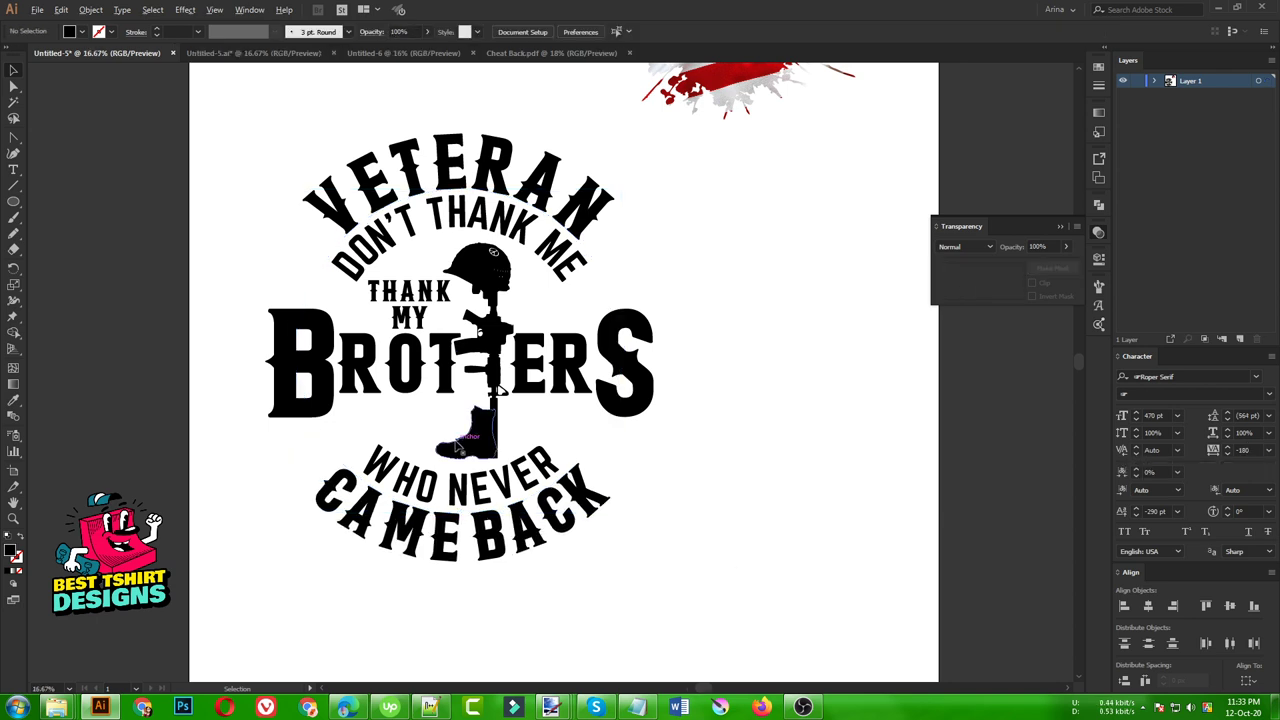
# - Move the THANK MY text out of the design to the blank area beside it
pyautogui.scroll(-1, 455, 444)
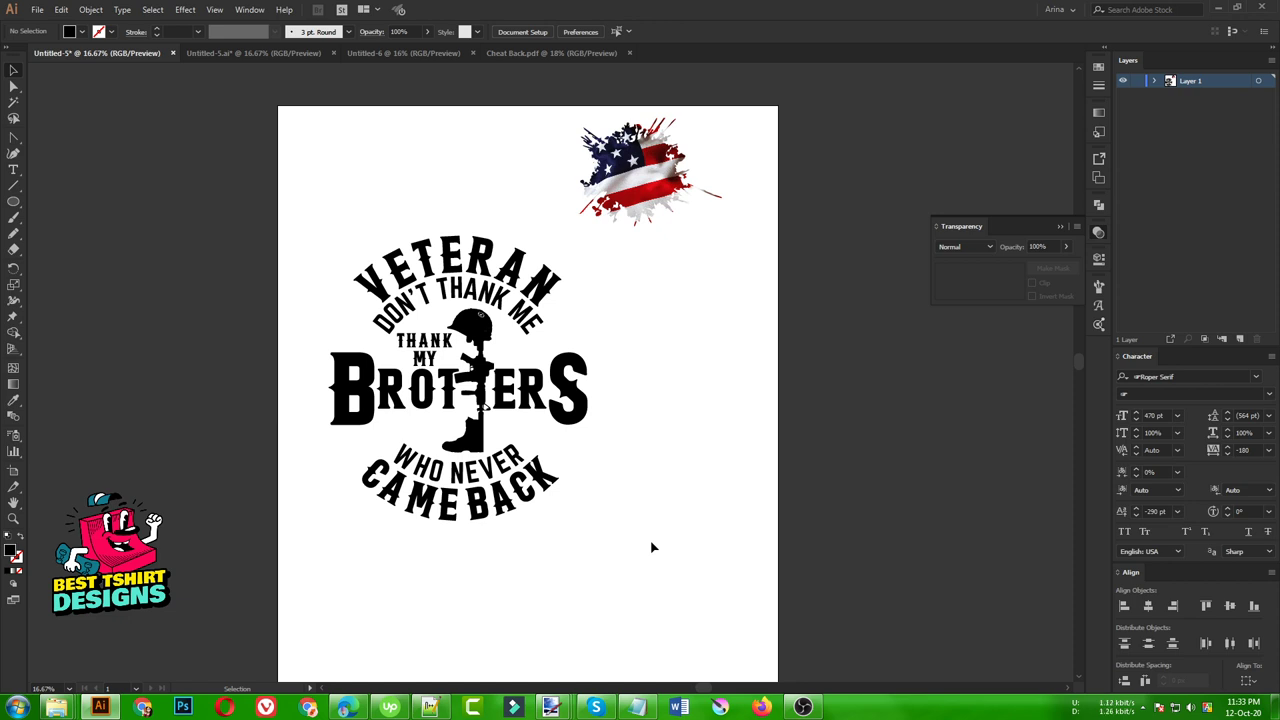
pyautogui.scroll(1, 448, 358)
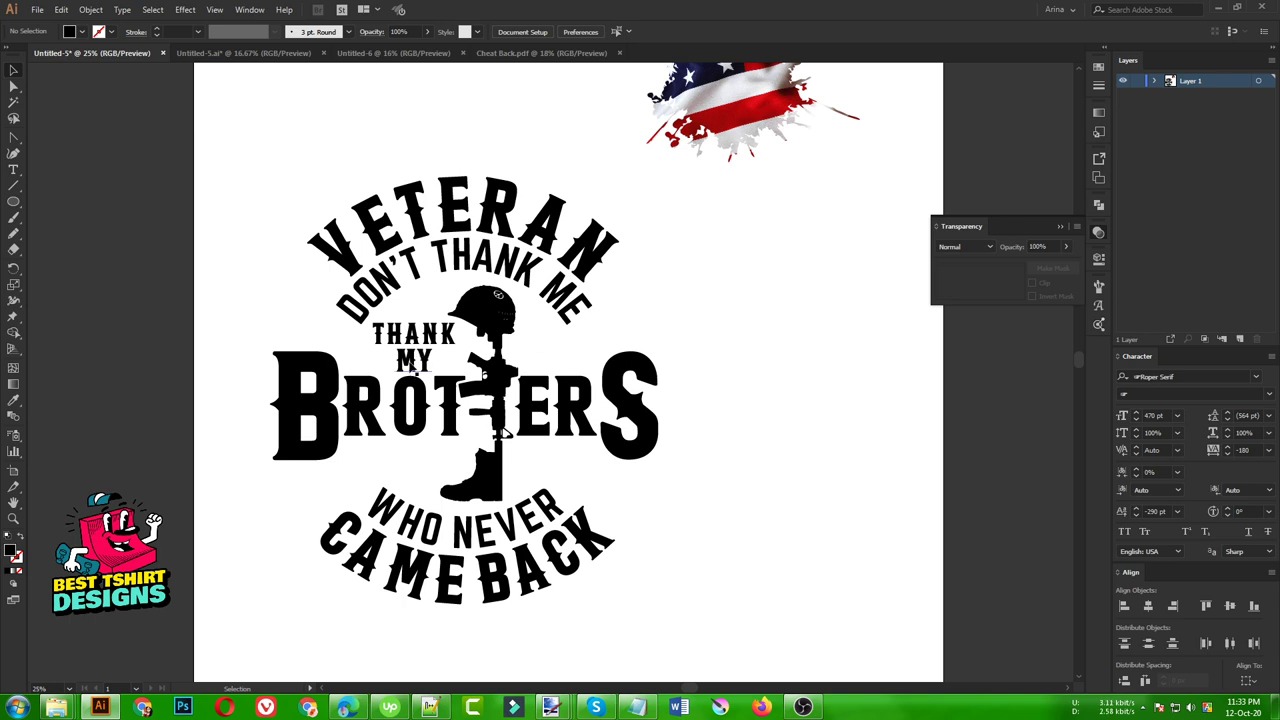
pyautogui.click(414, 343)
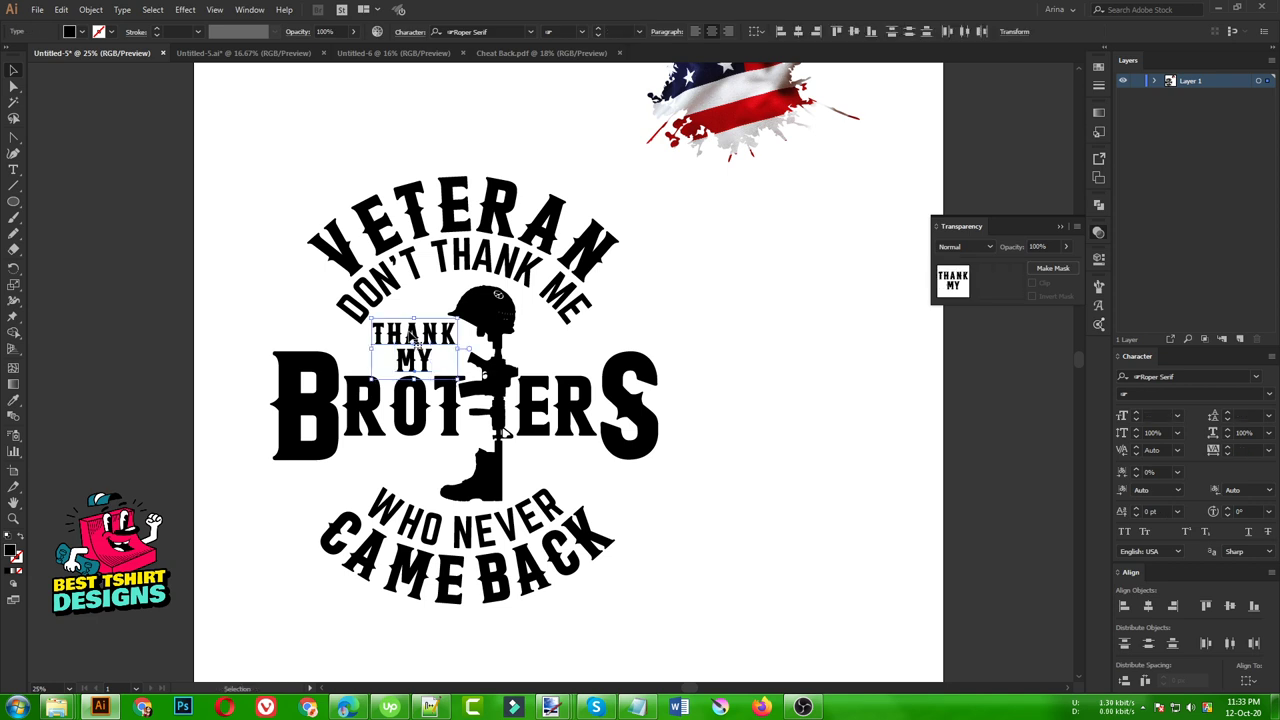
pyautogui.moveTo(414, 343); pyautogui.dragTo(787, 334)
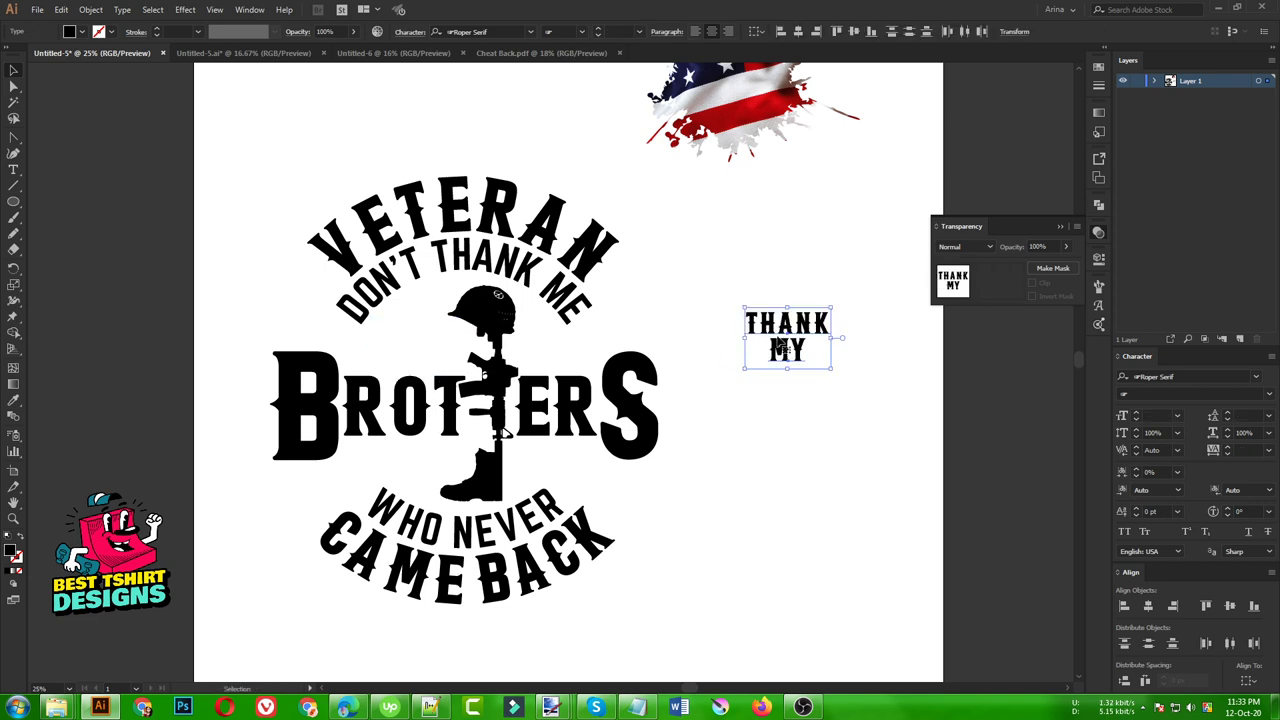
pyautogui.click(735, 489)
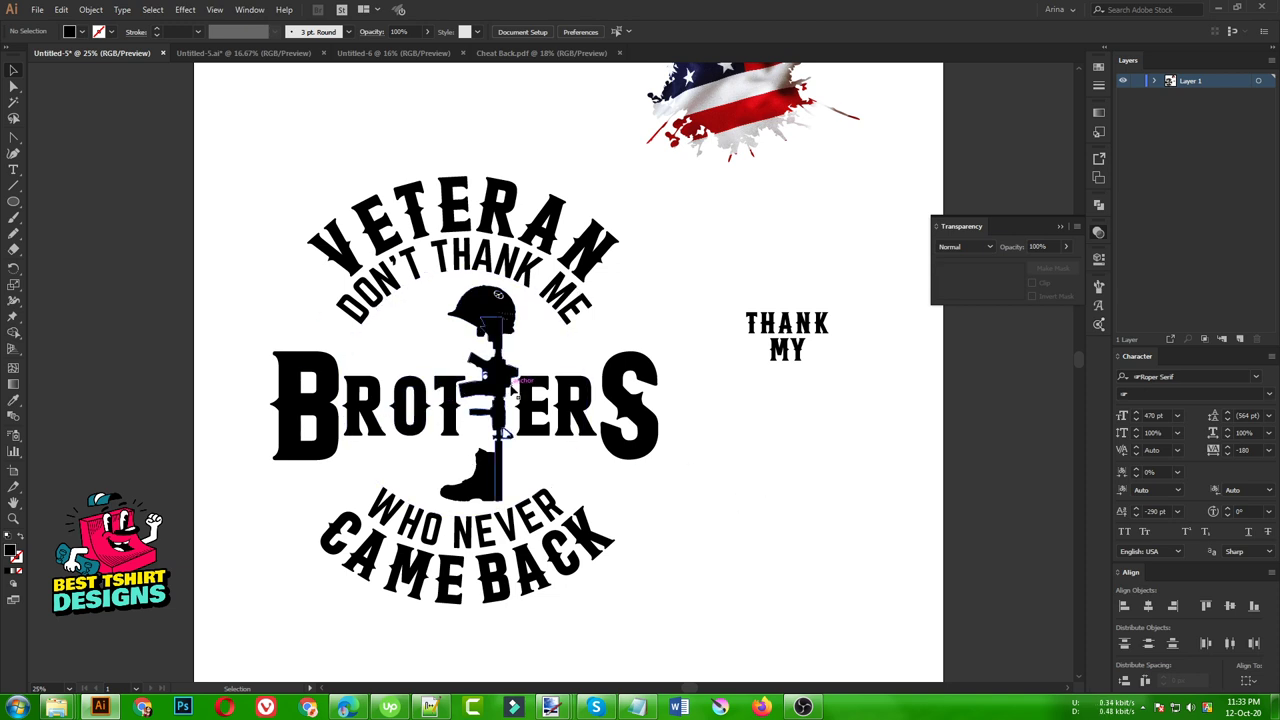
# - Move the American flag splatter to the centre of the design and place it behind the lettering and silhouette
pyautogui.hotkey('ctrl', '-')
pyautogui.click(665, 190)
pyautogui.moveTo(665, 190); pyautogui.dragTo(488, 402)
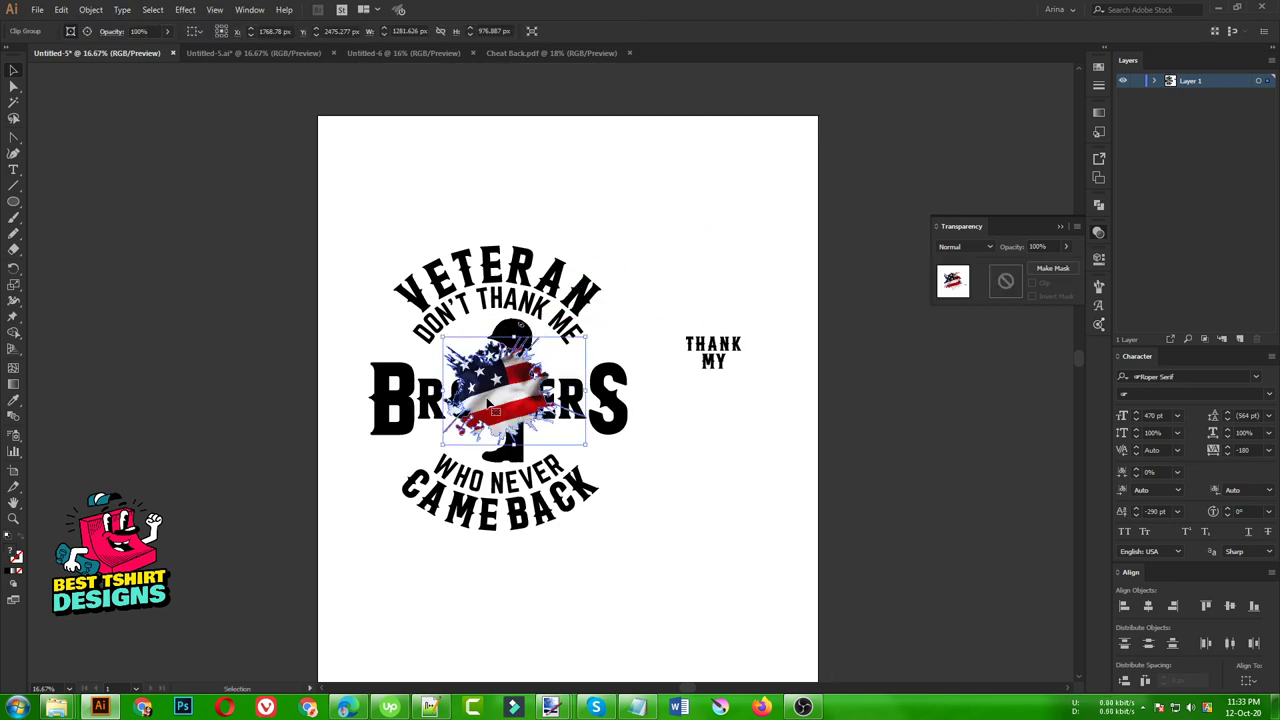
pyautogui.hotkey('ctrl', 'x')
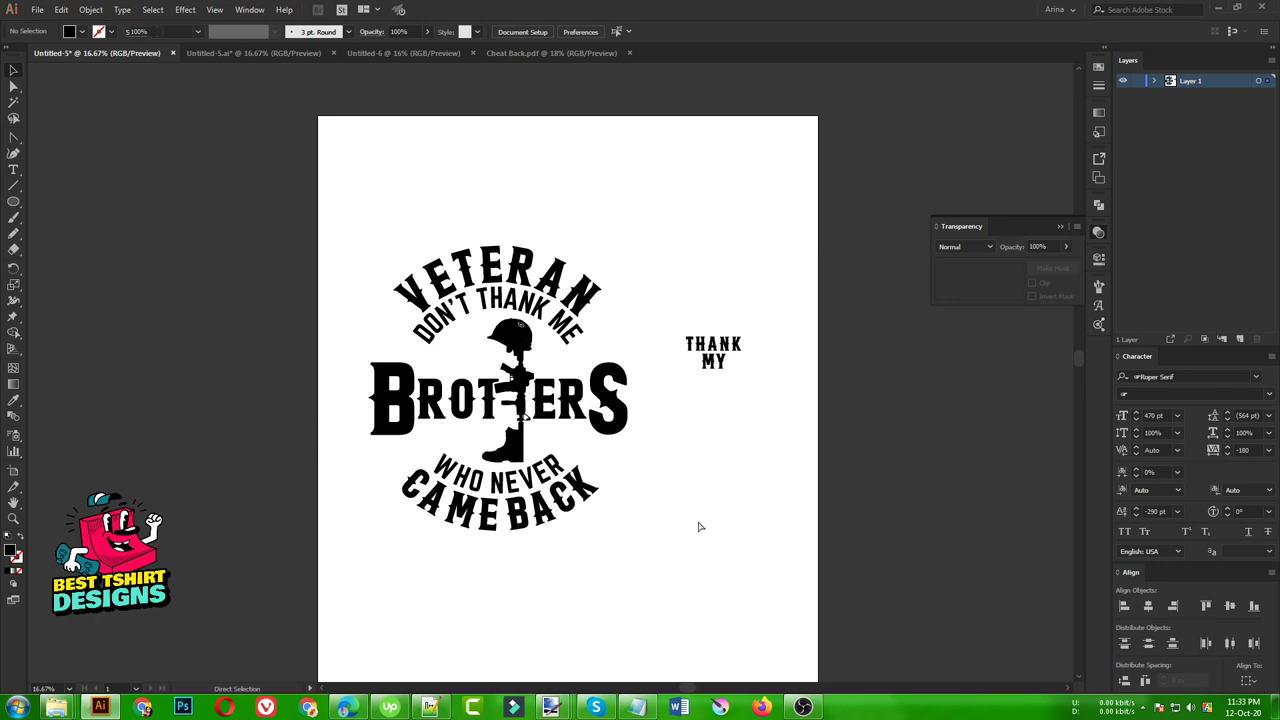
pyautogui.hotkey('ctrl', 'b')
# - Enlarge the flag splatter to about 1817 by 1385 px and nudge it slightly right and up behind the silhouette
pyautogui.hotkey('ctrl', '+')
pyautogui.hotkey('ctrl', '+')
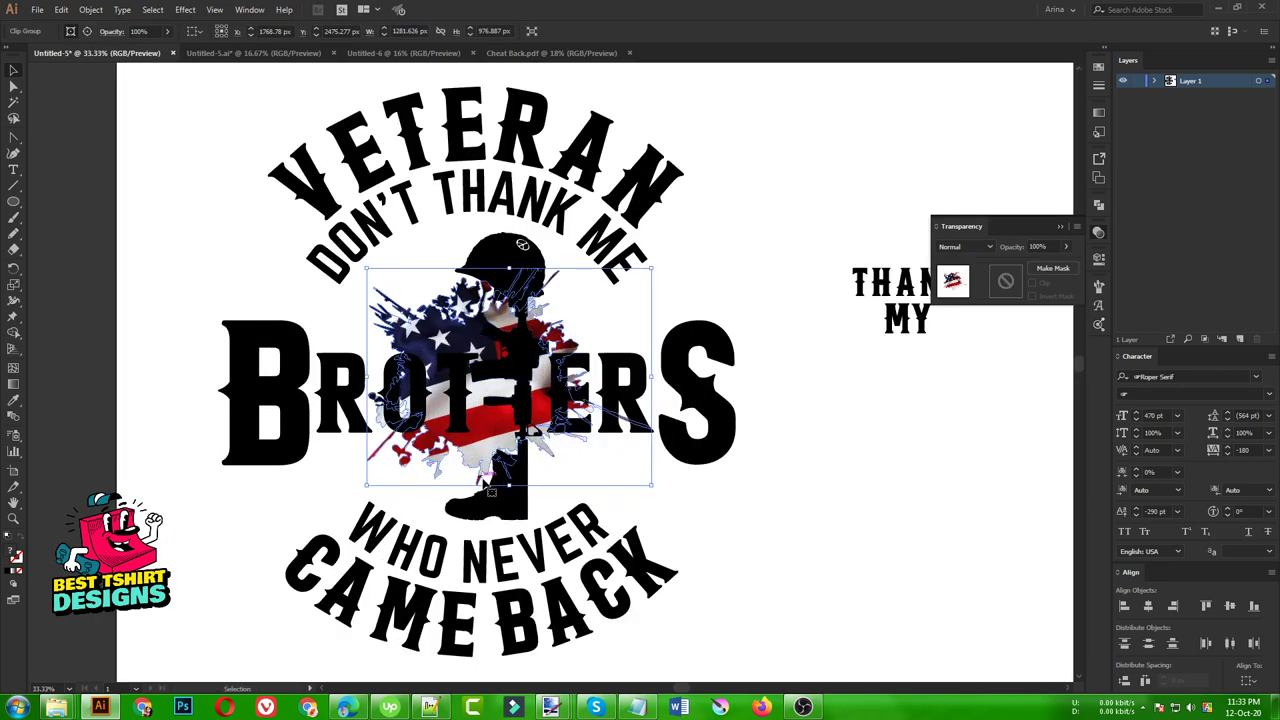
pyautogui.moveTo(509, 486); pyautogui.dragTo(538, 522)
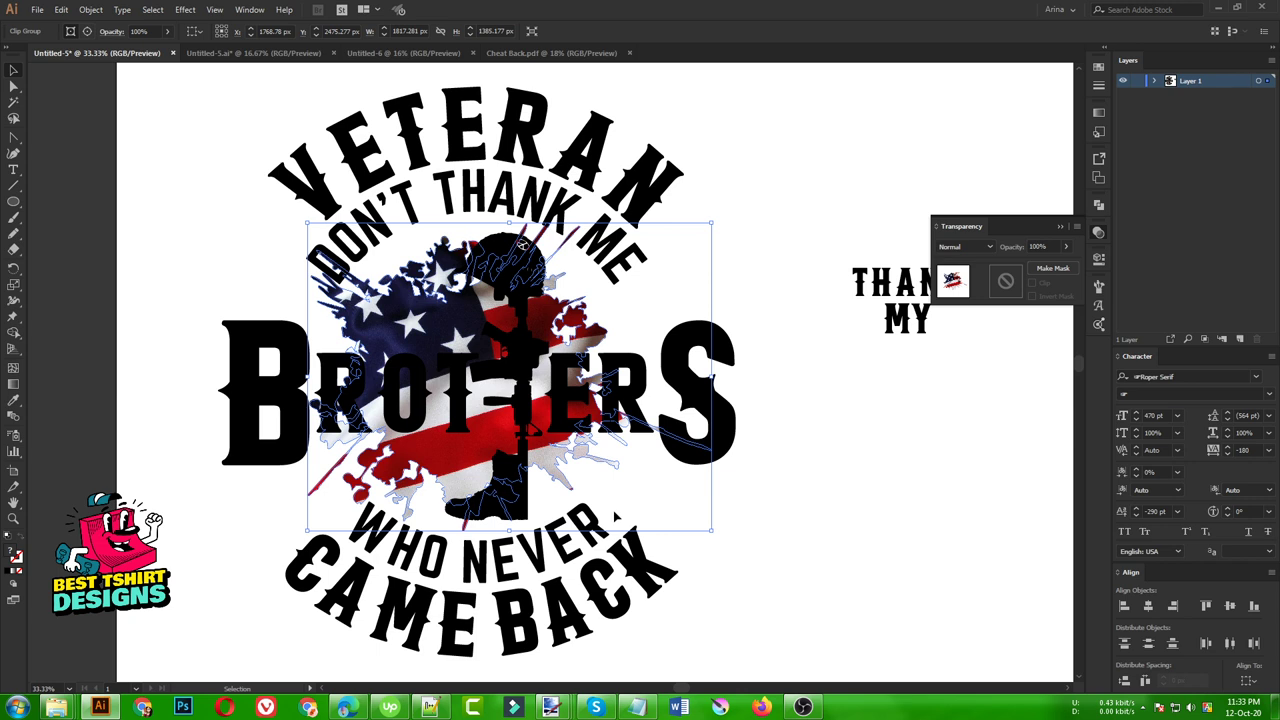
pyautogui.press('Right')
pyautogui.press('Right')
pyautogui.press('Right')
pyautogui.press('Right')
pyautogui.press('Right')
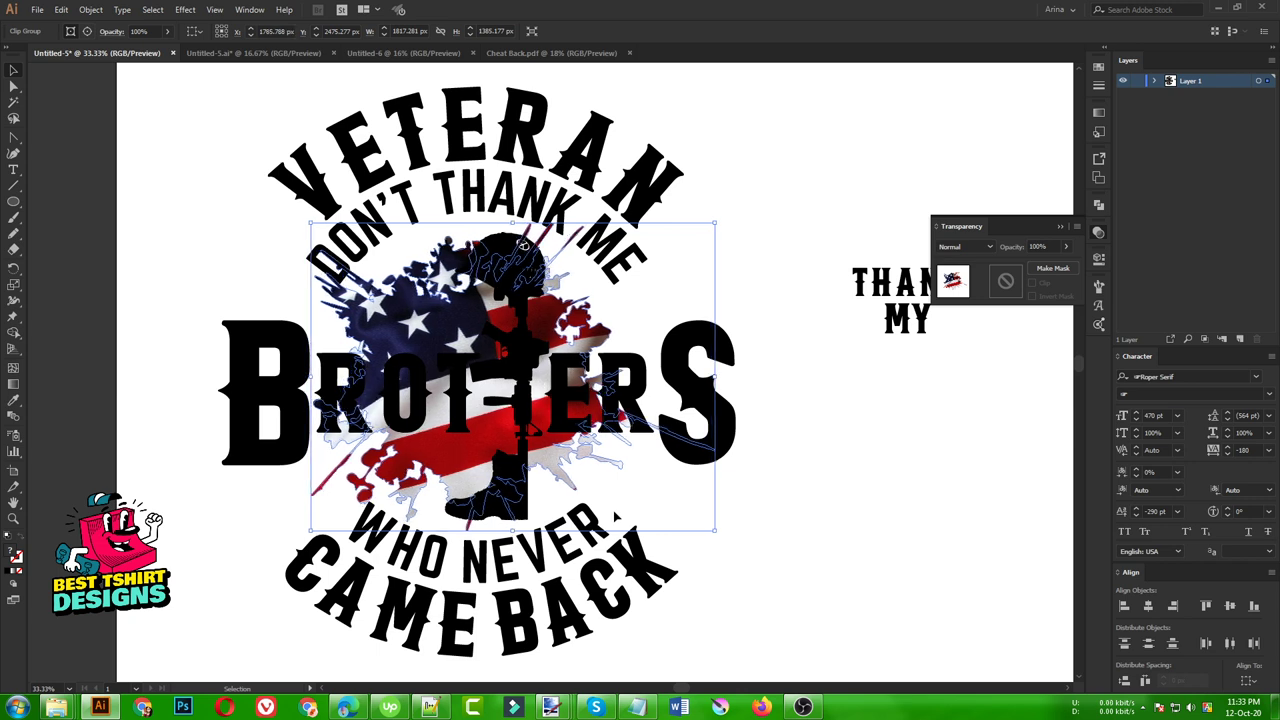
pyautogui.press('Up')
pyautogui.press('Up')
pyautogui.press('Up')
pyautogui.press('Up')
pyautogui.press('Up')
pyautogui.press('Up')
pyautogui.press('Up')
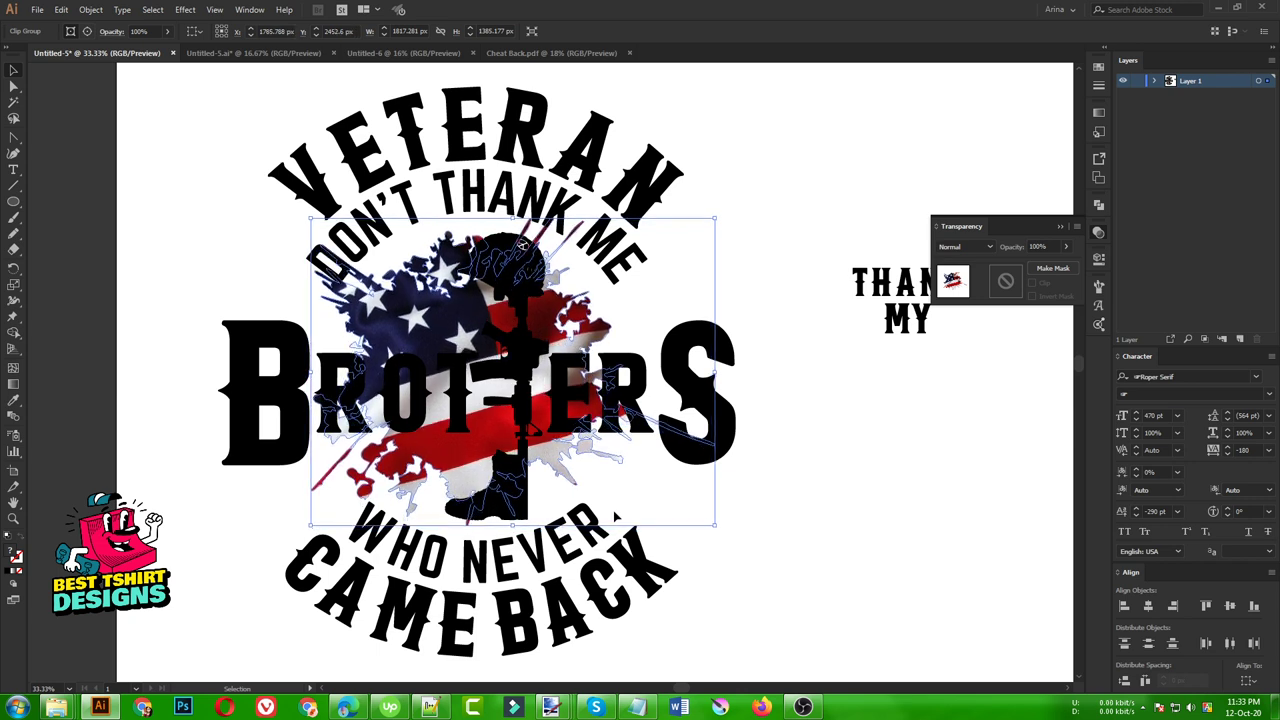
pyautogui.click(897, 519)
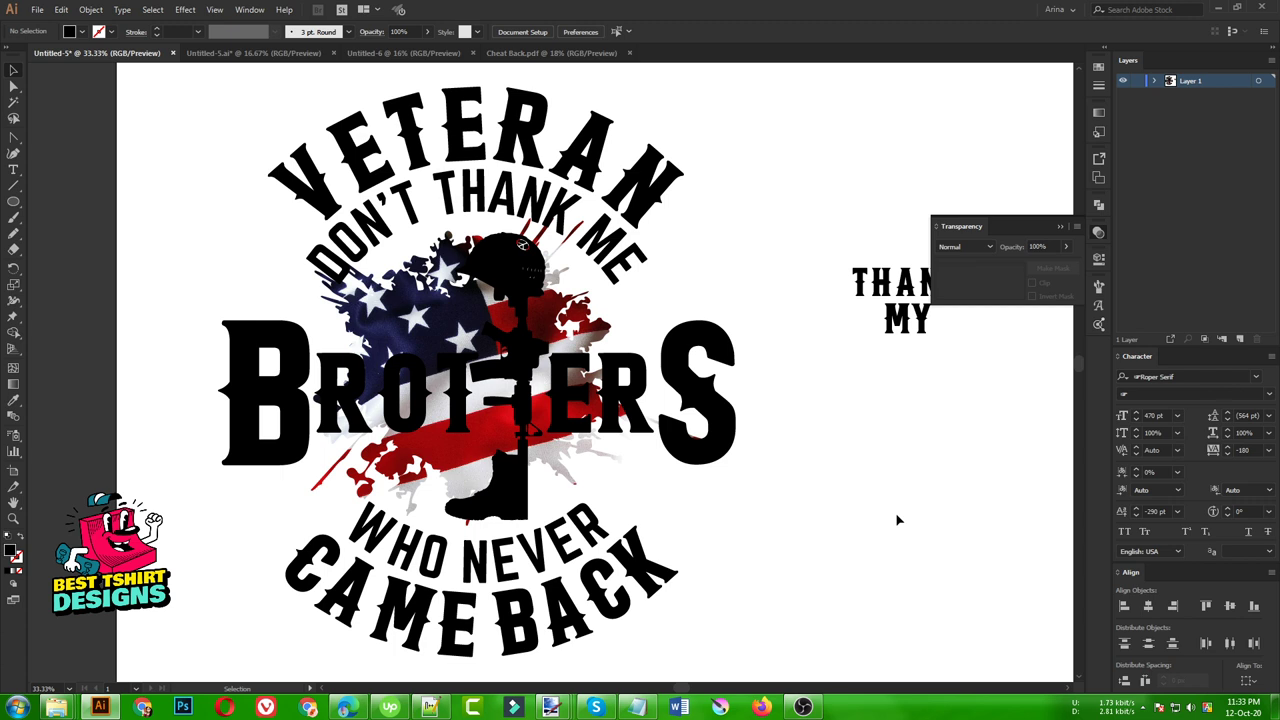
# - Move the THANK MY text back into the design, beneath BROTHERS and beside the boot
pyautogui.moveTo(864, 262); pyautogui.dragTo(824, 410)
pyautogui.click(775, 566)
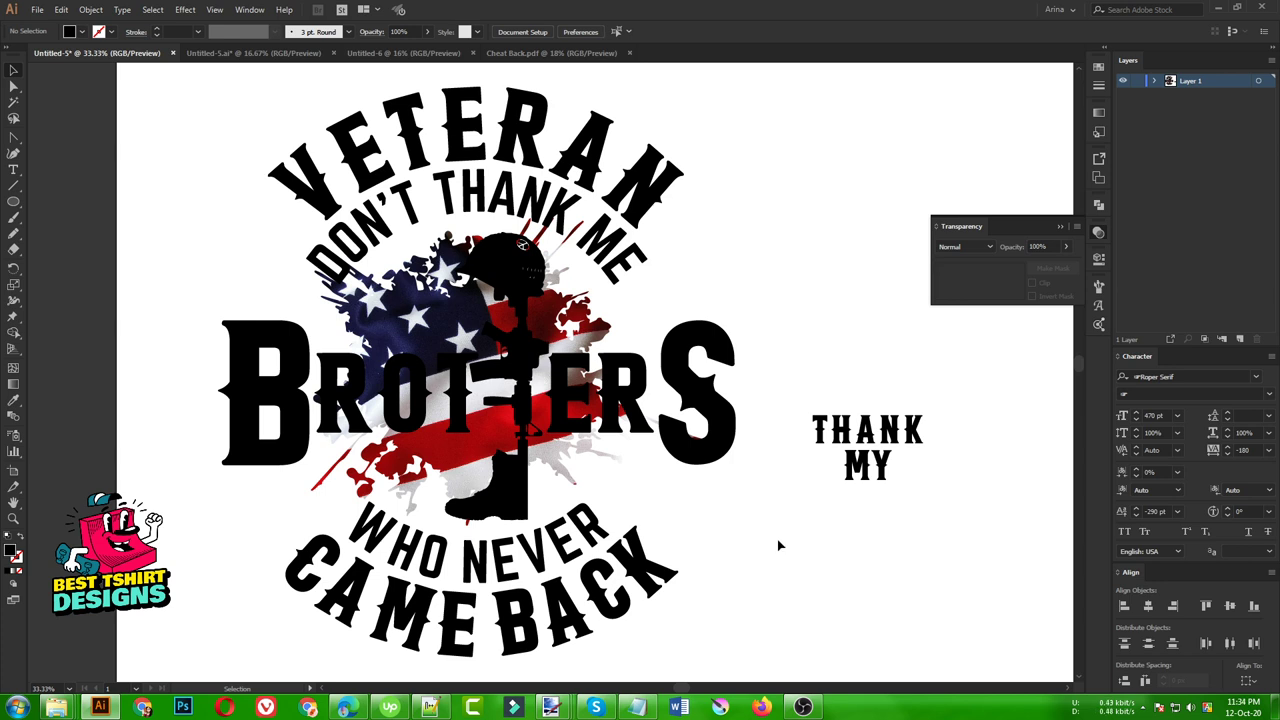
pyautogui.click(864, 442)
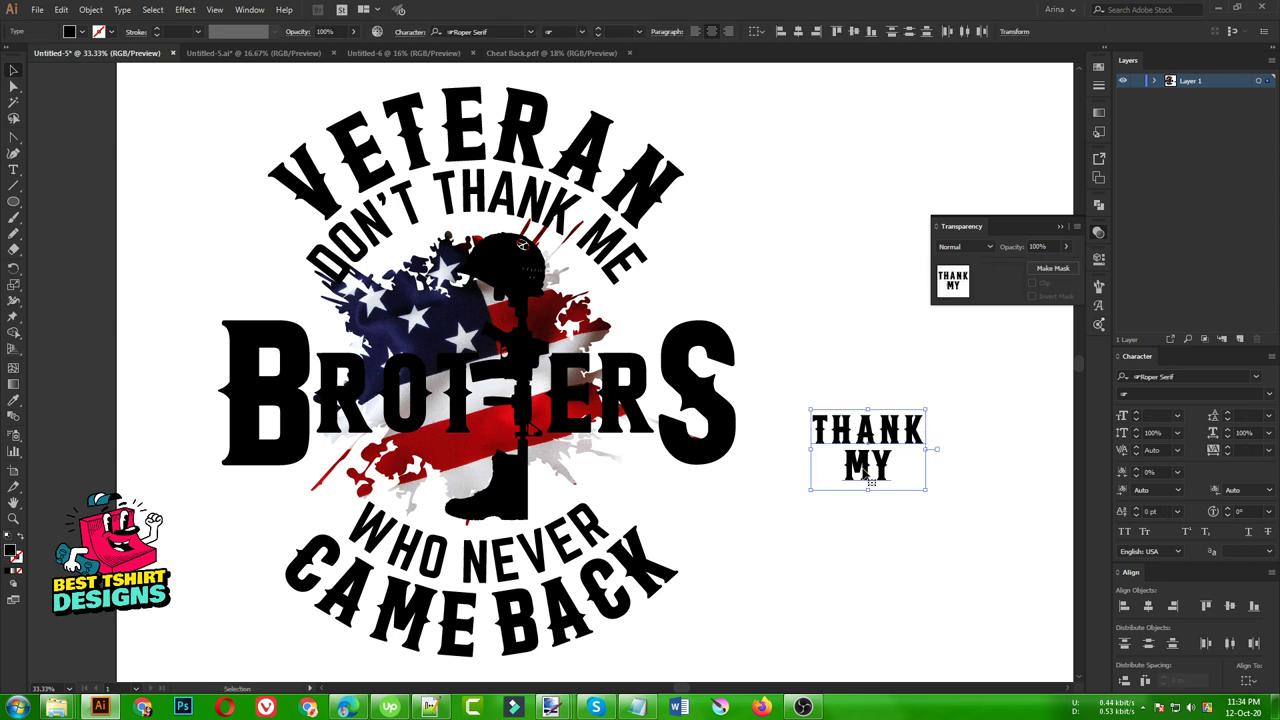
pyautogui.moveTo(866, 474); pyautogui.dragTo(420, 498)
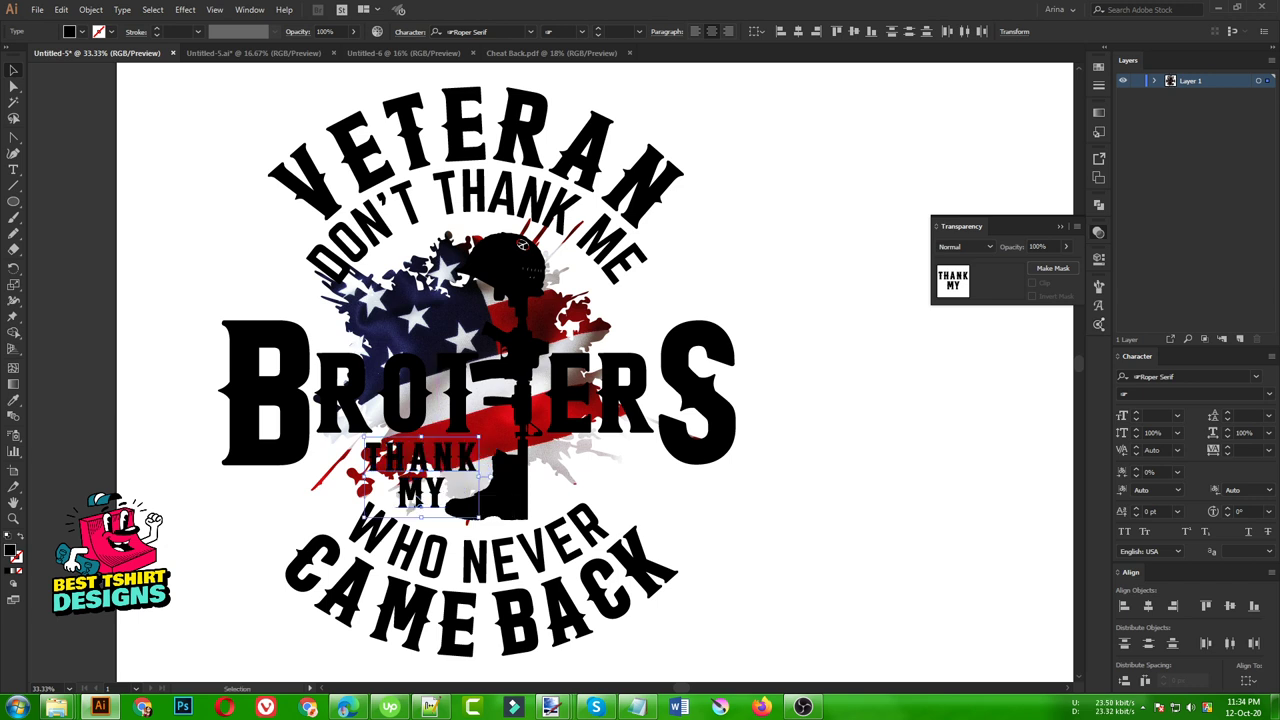
pyautogui.click(766, 520)
pyautogui.hotkey('ctrl', '-')
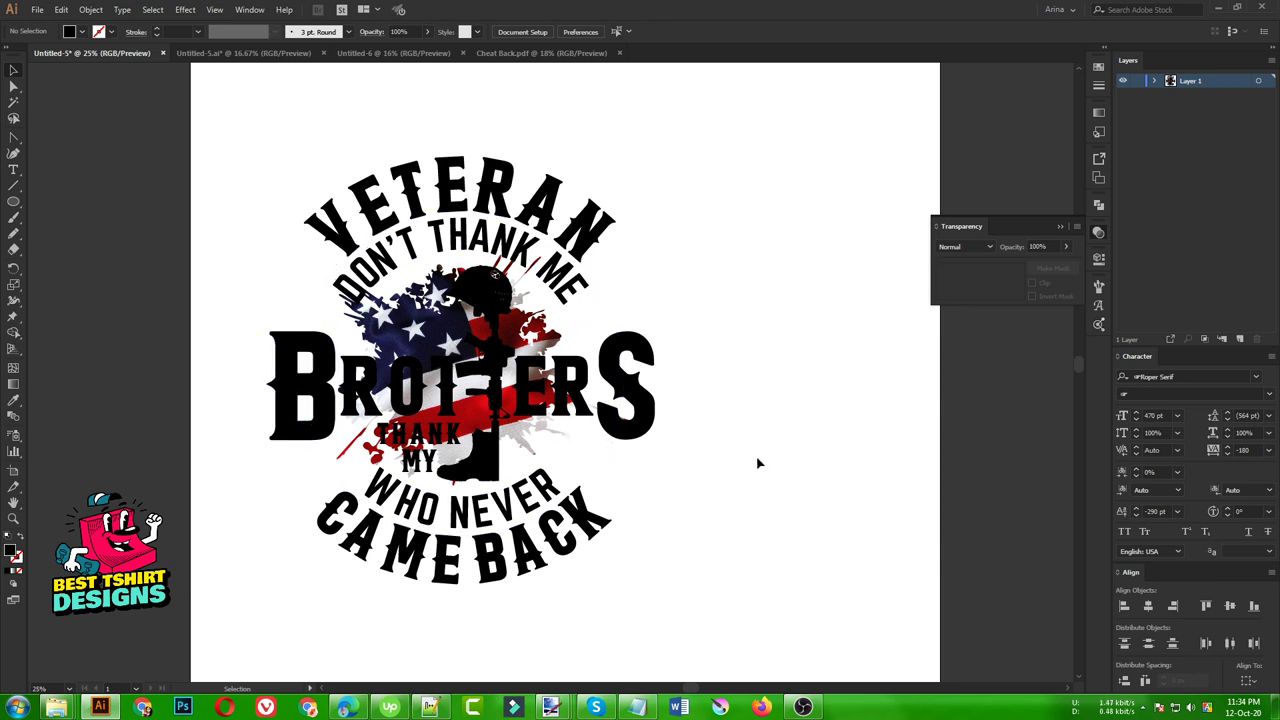
# - Bring the rifle silhouette over from the open Paint.NET image and paste it in the blank area beside the lettering
pyautogui.moveTo(551, 707)
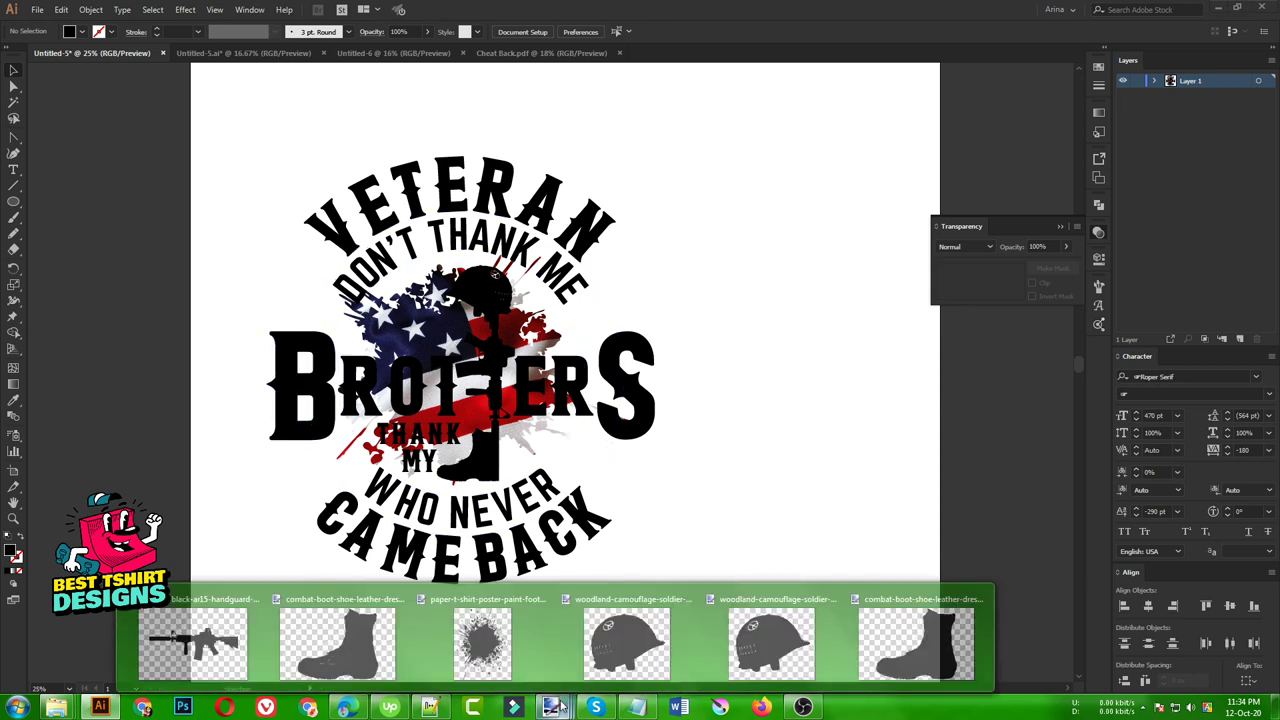
pyautogui.click(205, 632)
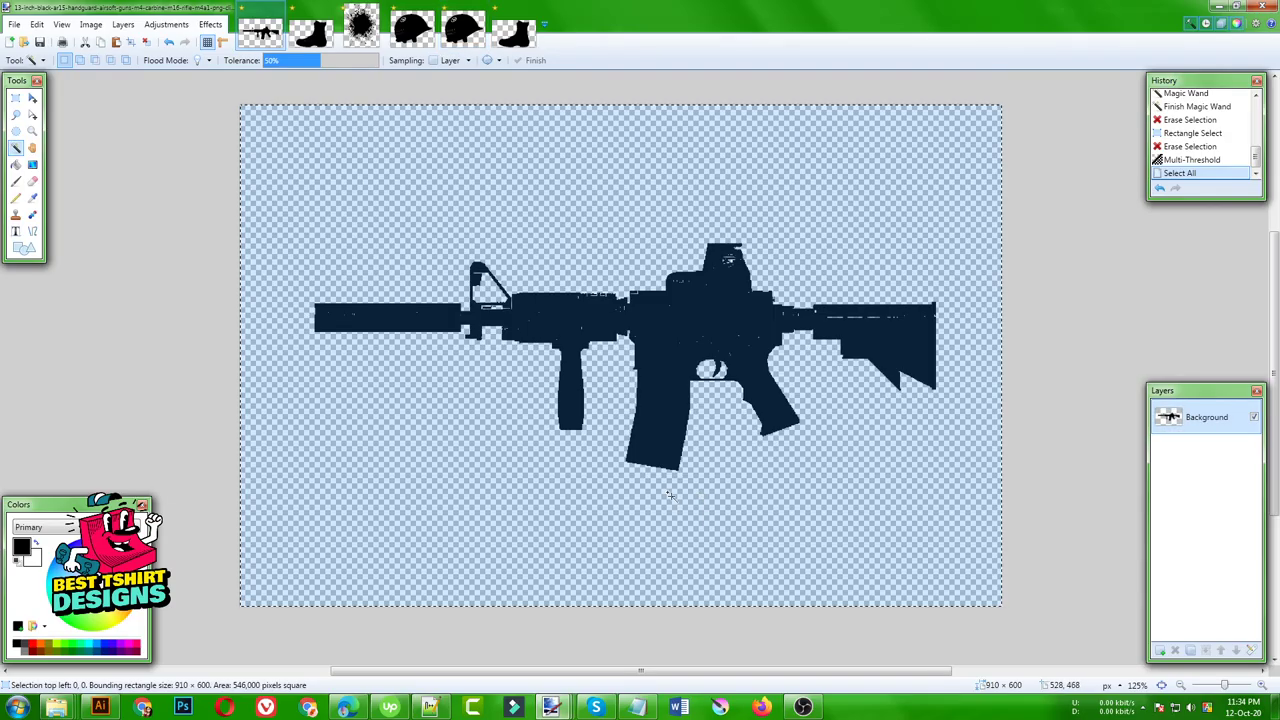
pyautogui.click(100, 707)
pyautogui.hotkey('ctrl', 'v')
pyautogui.moveTo(605, 367); pyautogui.dragTo(806, 513)
# - Trace the pasted rifle image with the Silhouettes preset and expand it into vector shapes
pyautogui.click(306, 31)
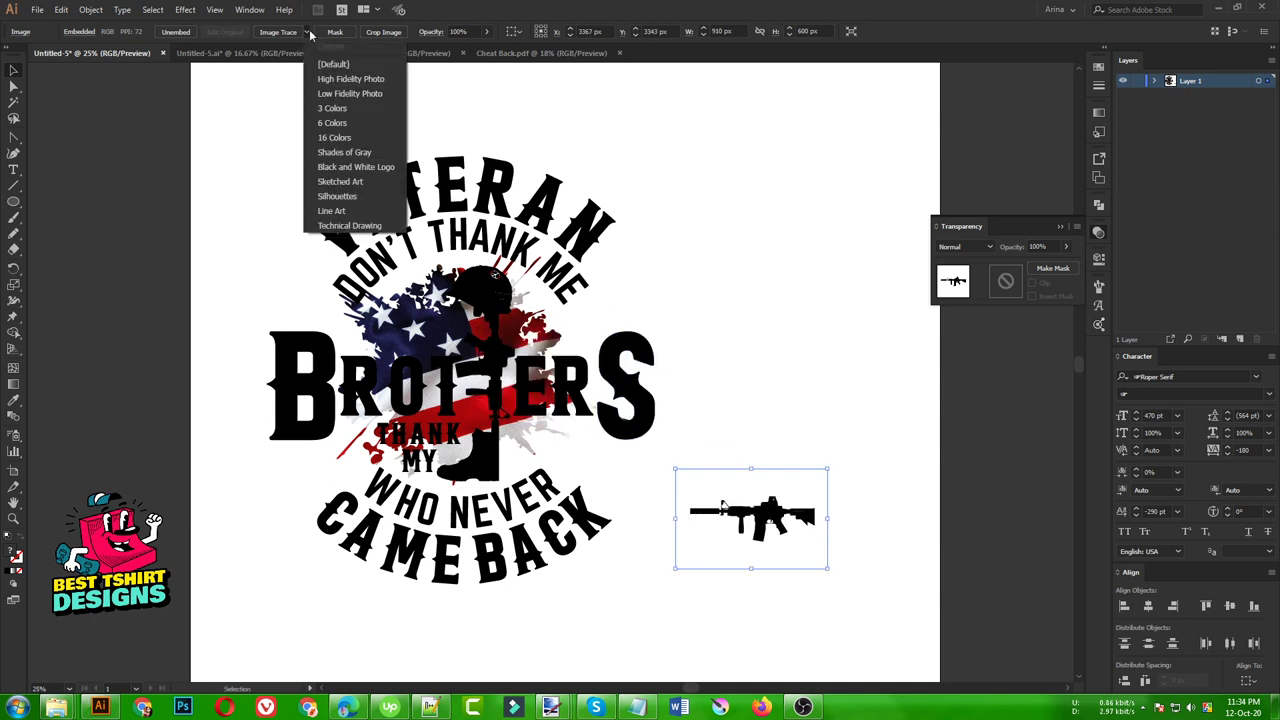
pyautogui.click(340, 193)
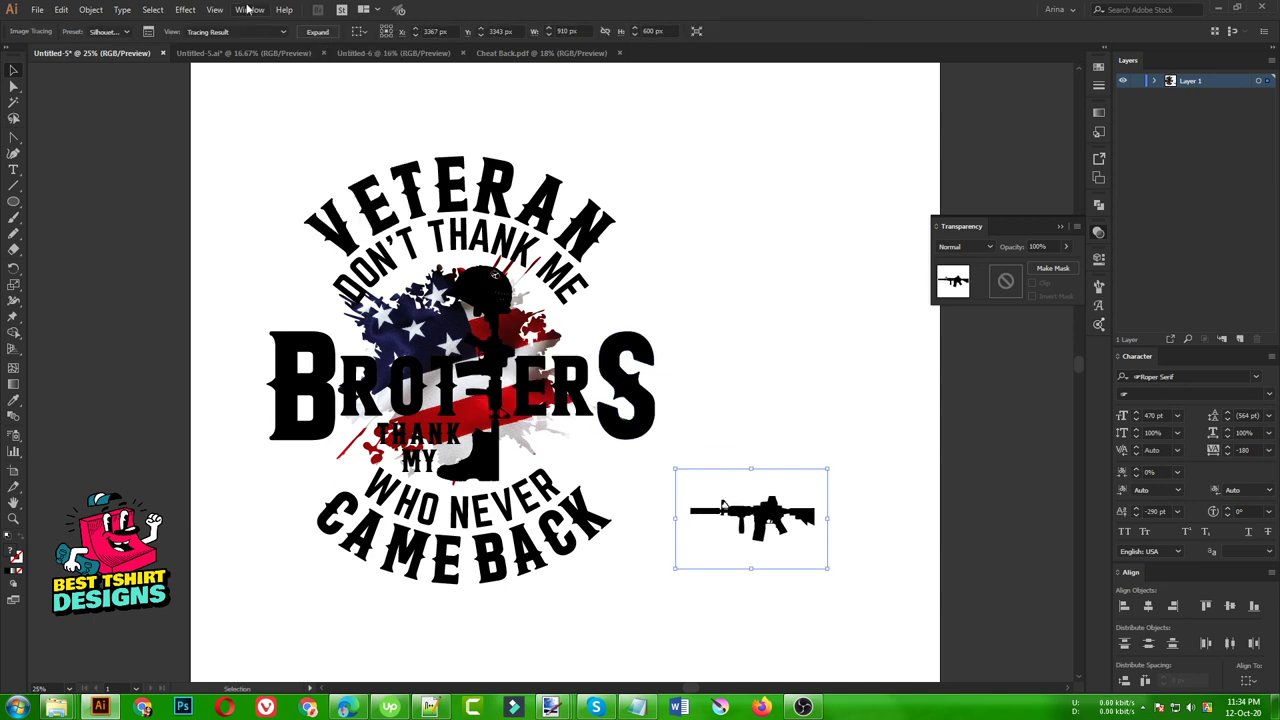
pyautogui.click(317, 31)
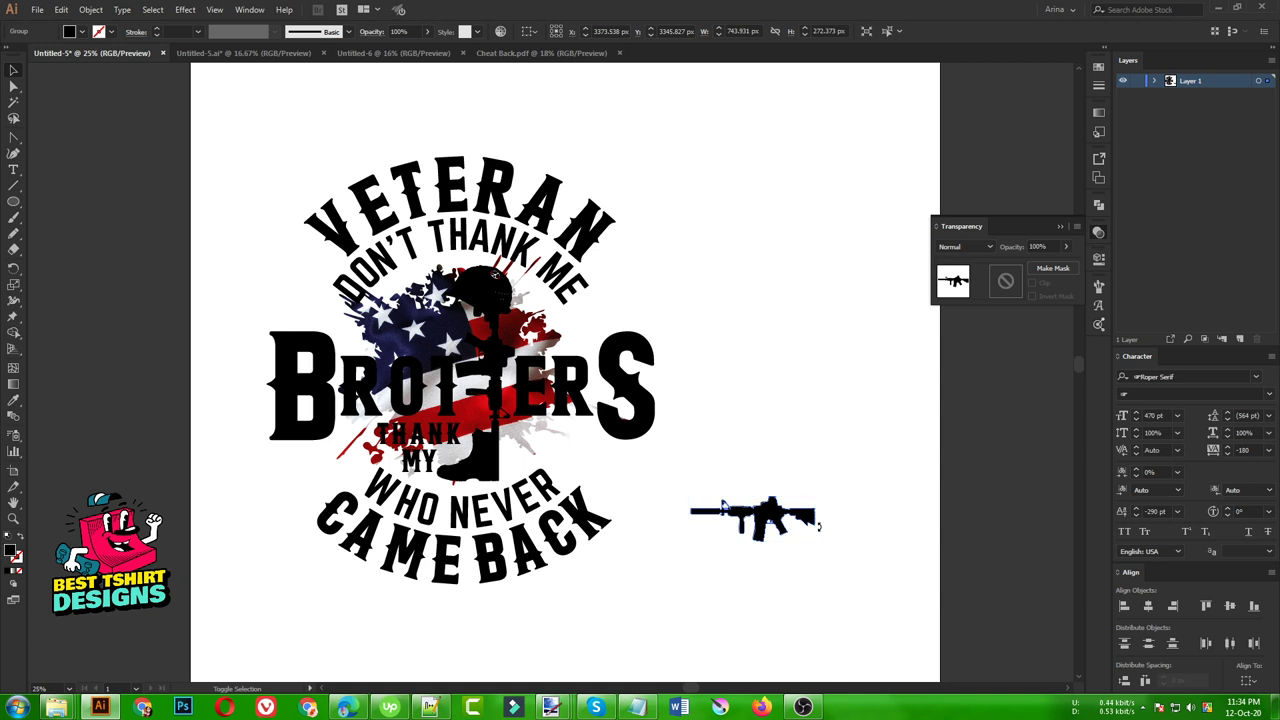
# - Move the rifle below the S of BROTHERS beside the end of CAME BACK and rotate it diagonally to follow the curve
pyautogui.moveTo(816, 522); pyautogui.dragTo(628, 497)
pyautogui.scroll(1, 628, 497)
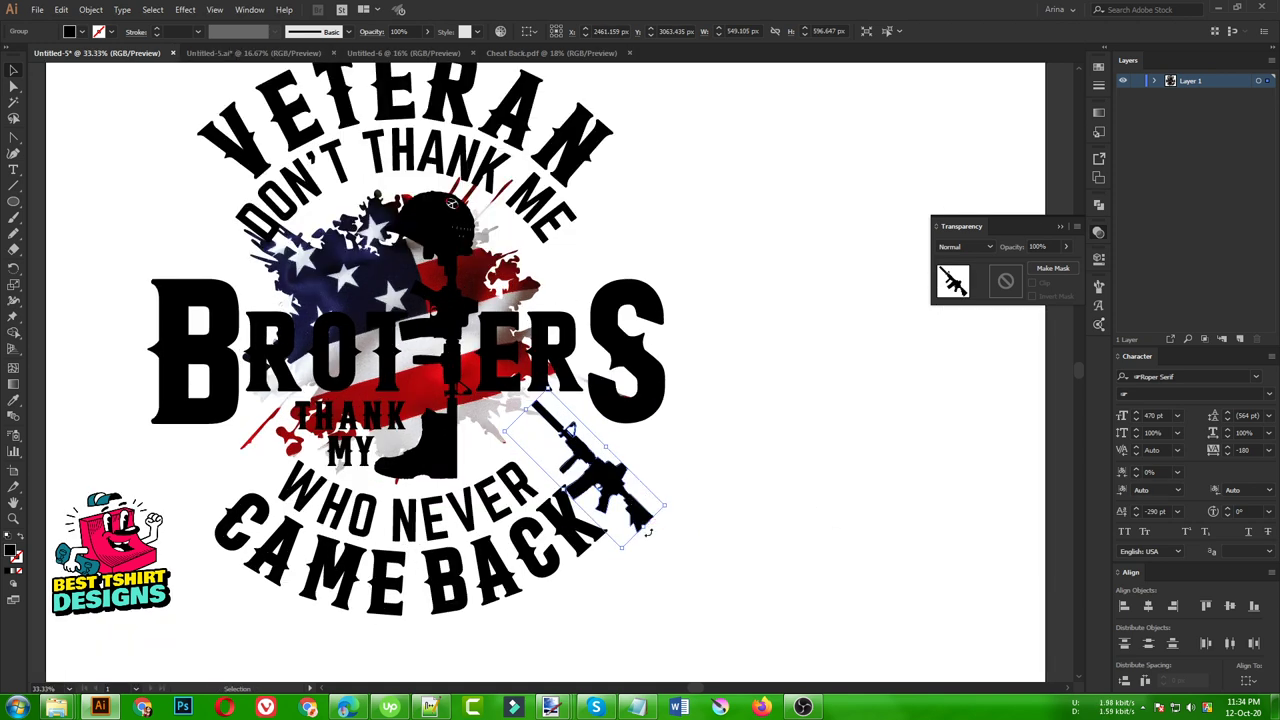
pyautogui.moveTo(648, 533); pyautogui.dragTo(665, 526)
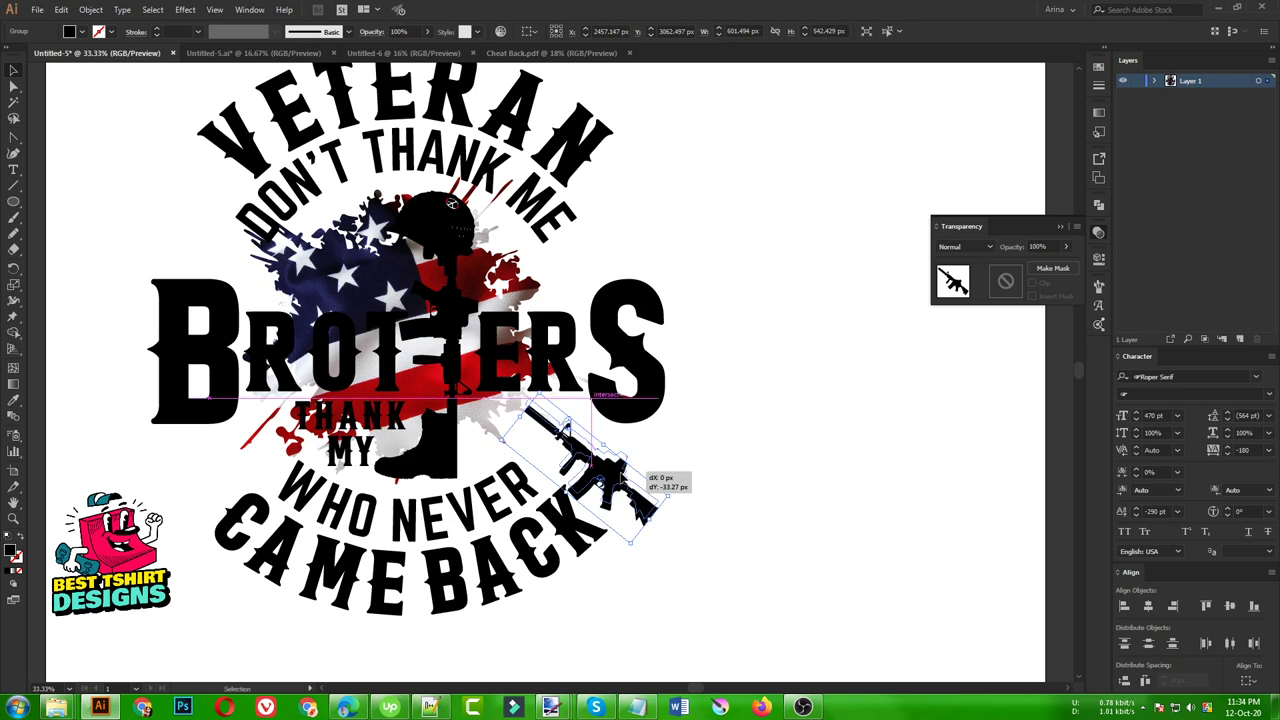
pyautogui.click(755, 510)
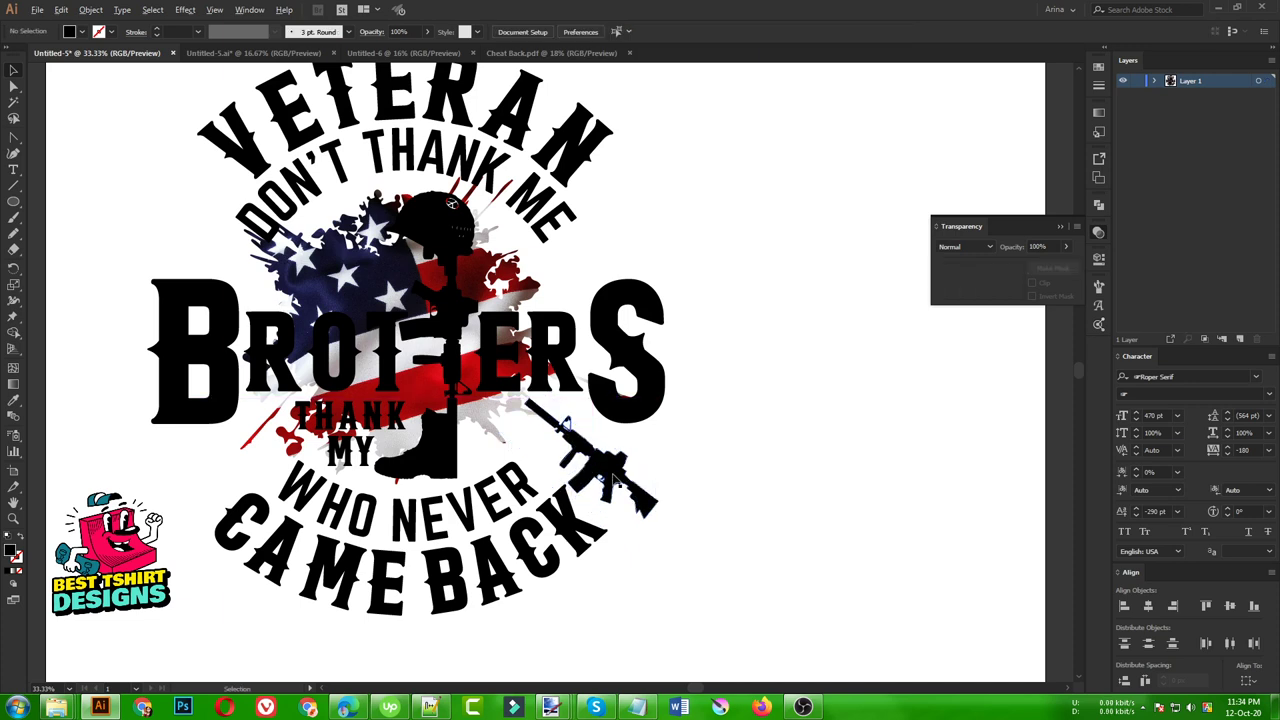
# - Copy the rifle to the opposite side, reflect it across the vertical axis, and place it below the B of BROTHERS
pyautogui.moveTo(628, 478); pyautogui.dragTo(180, 472)
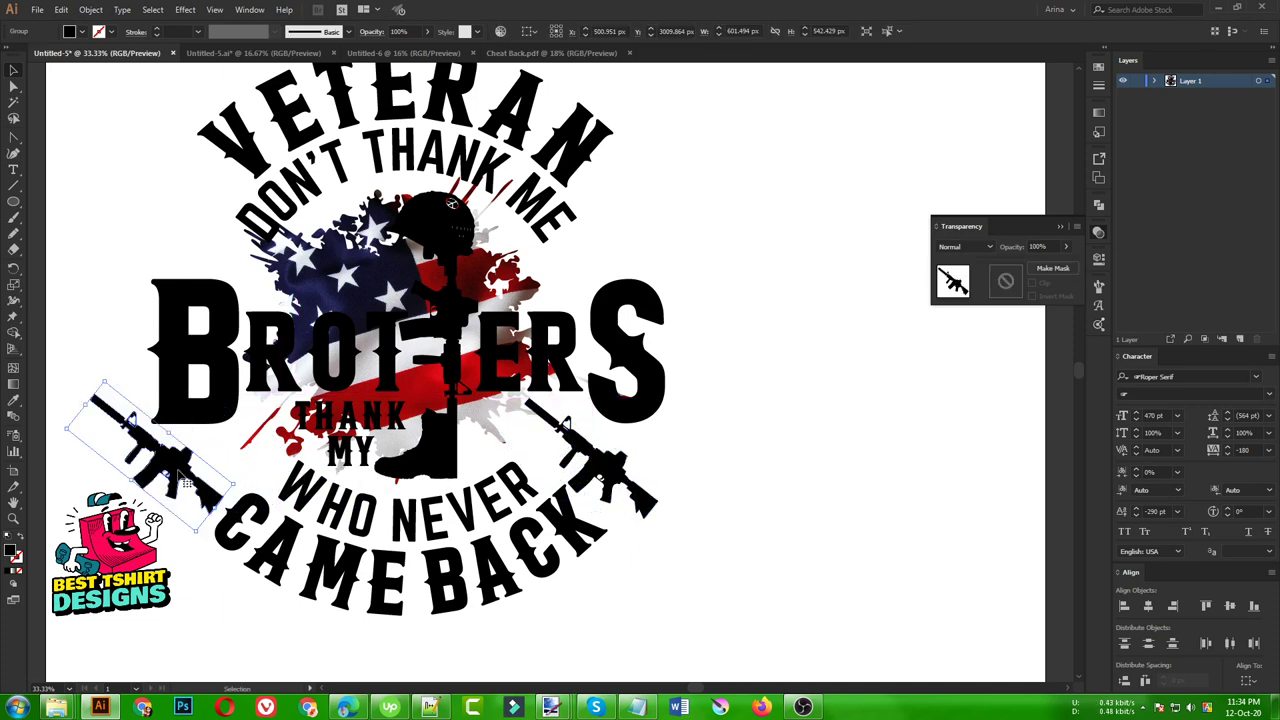
pyautogui.rightClick(180, 471)
pyautogui.moveTo(240, 605)
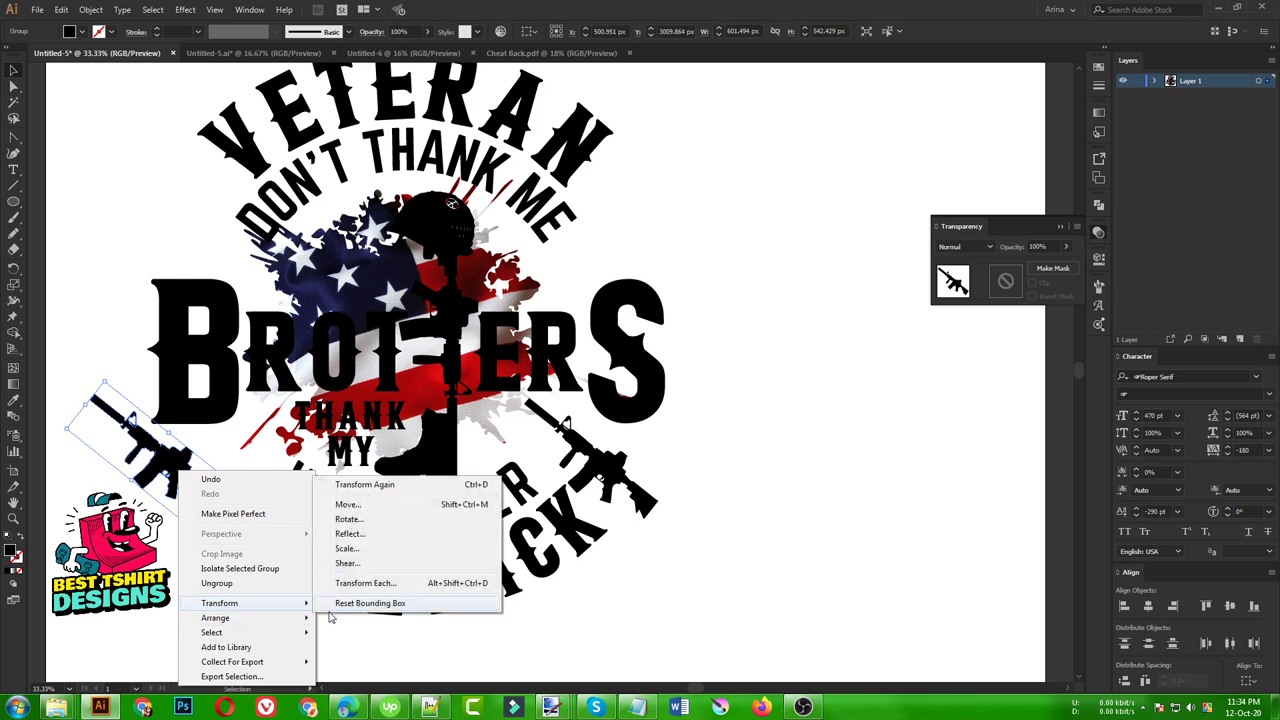
pyautogui.click(378, 533)
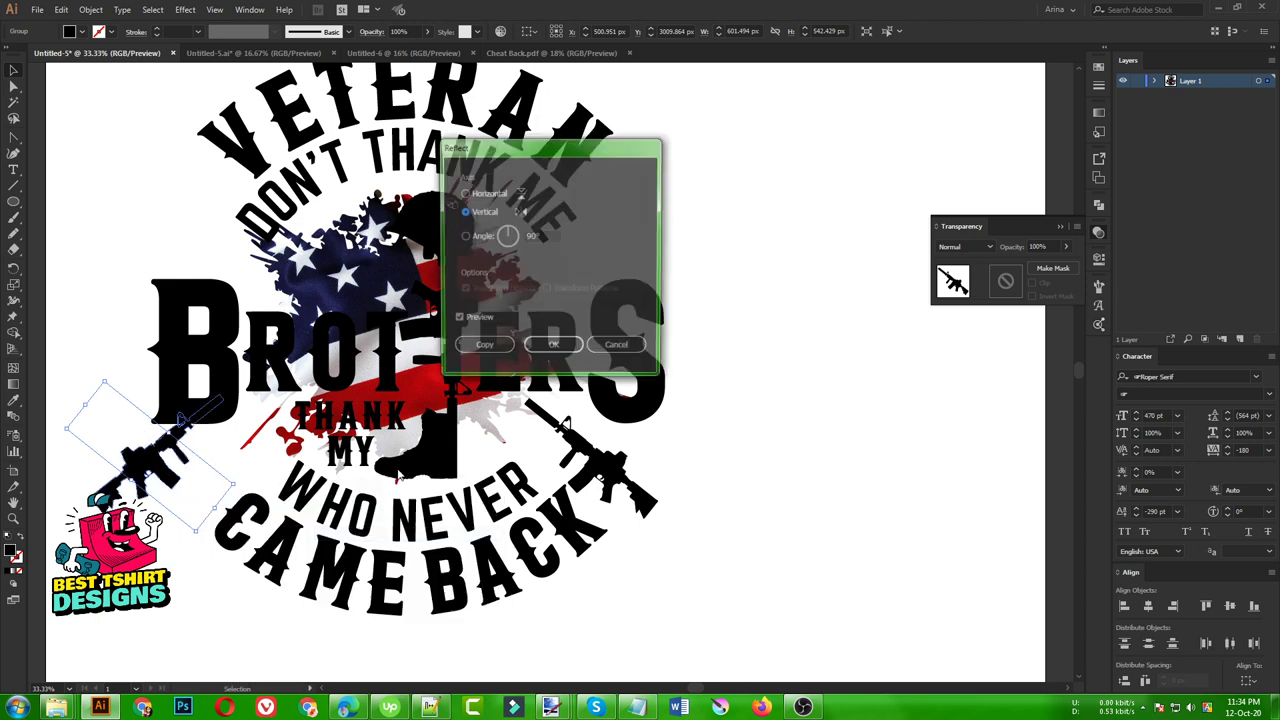
pyautogui.click(553, 347)
pyautogui.moveTo(172, 448); pyautogui.dragTo(580, 465)
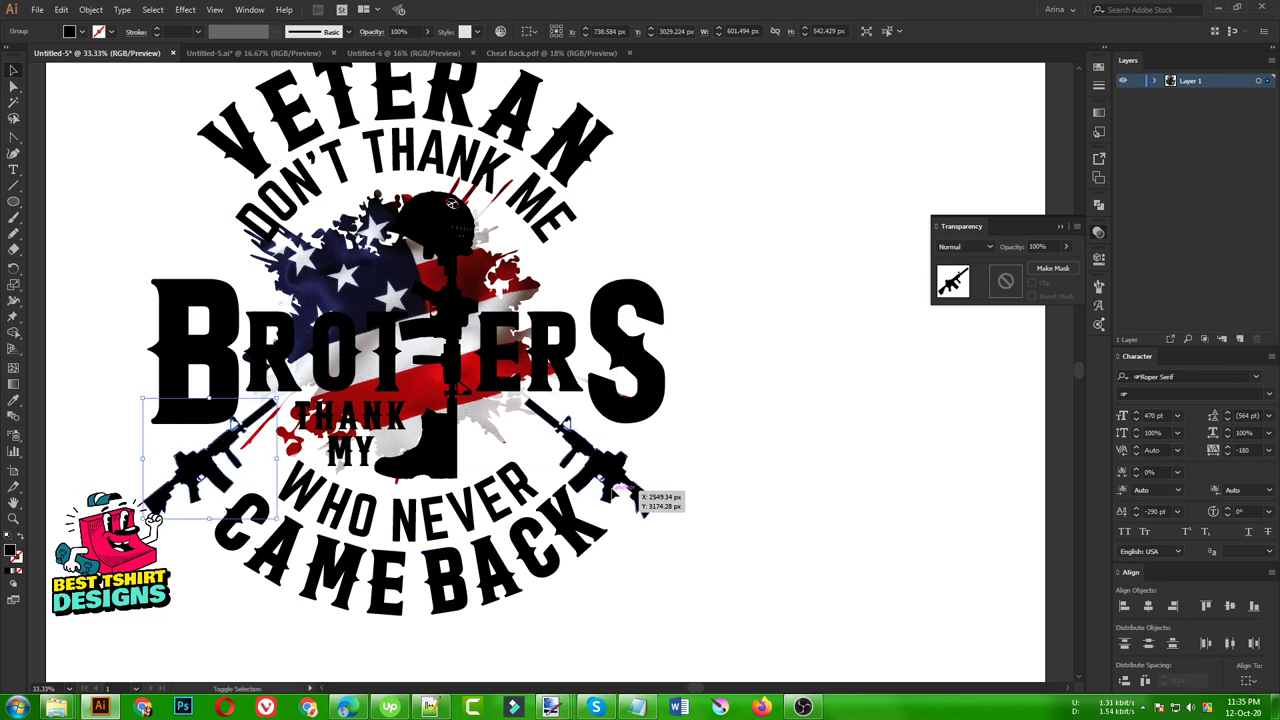
# - Shift the two lower rifles slightly right and align them with each other by their vertical centres
pyautogui.hotkey('ctrl', 'a')
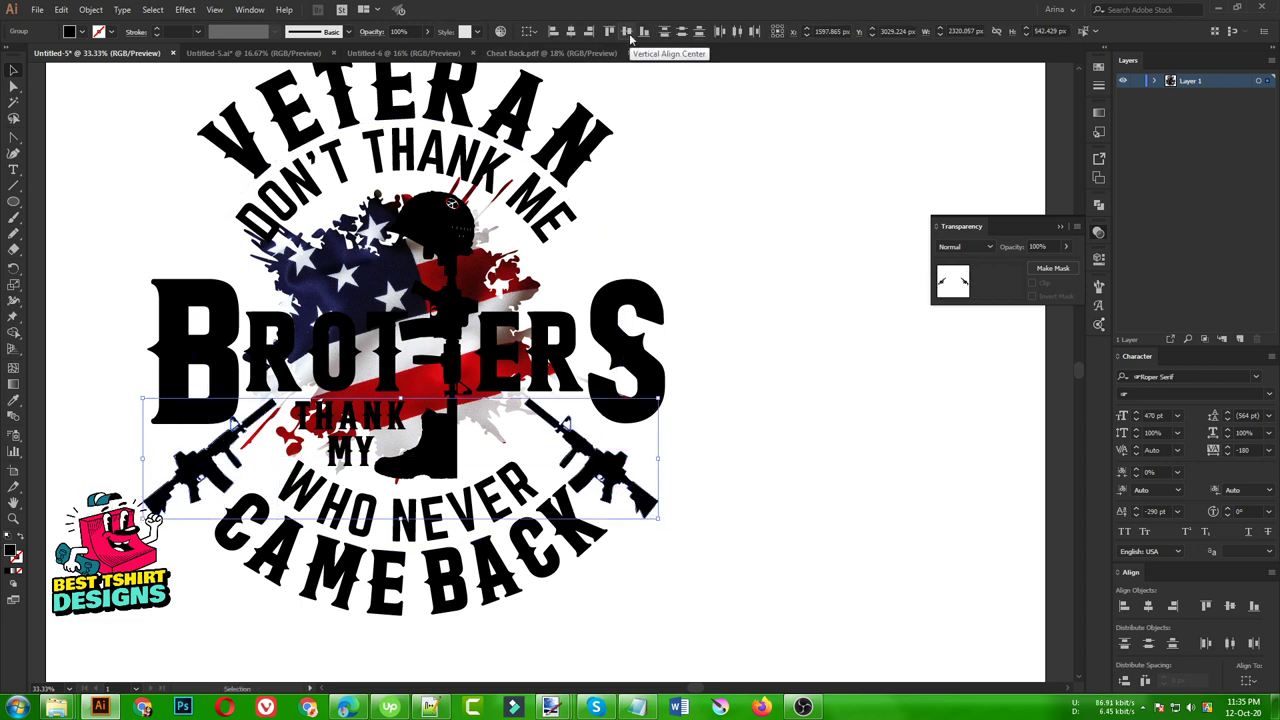
pyautogui.click(757, 410)
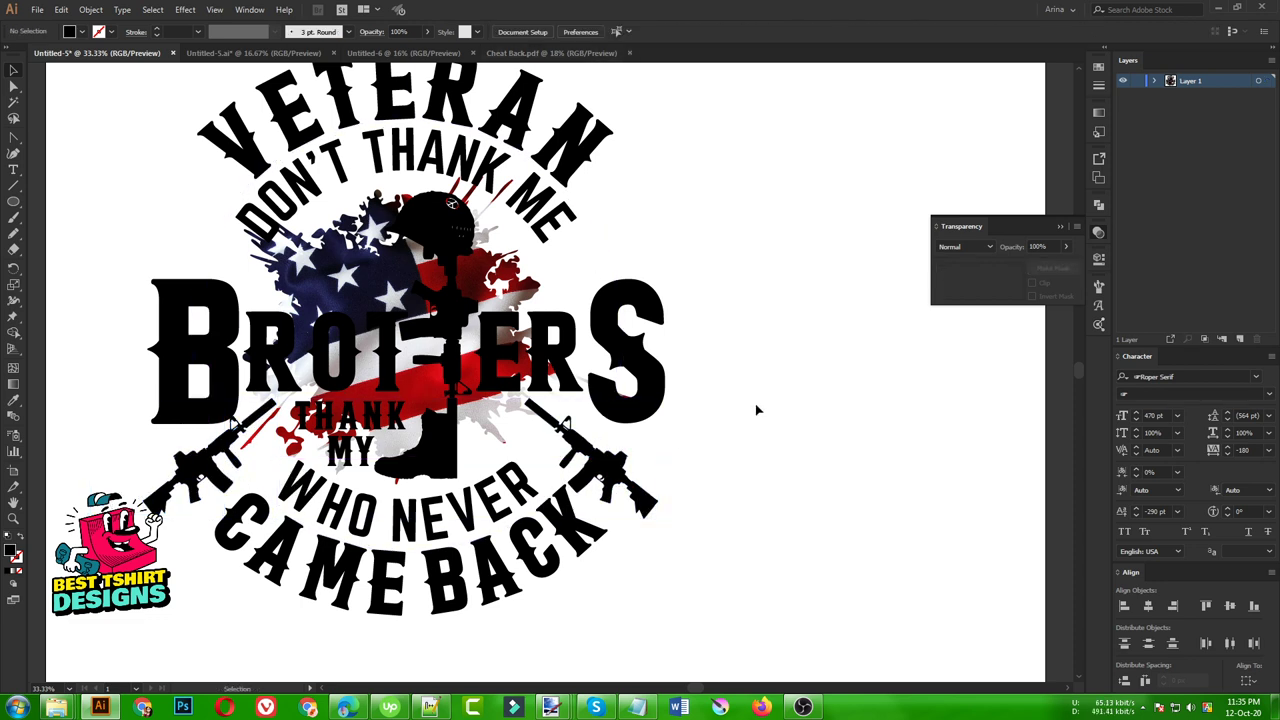
pyautogui.click(197, 478)
pyautogui.moveTo(236, 421); pyautogui.dragTo(243, 421)
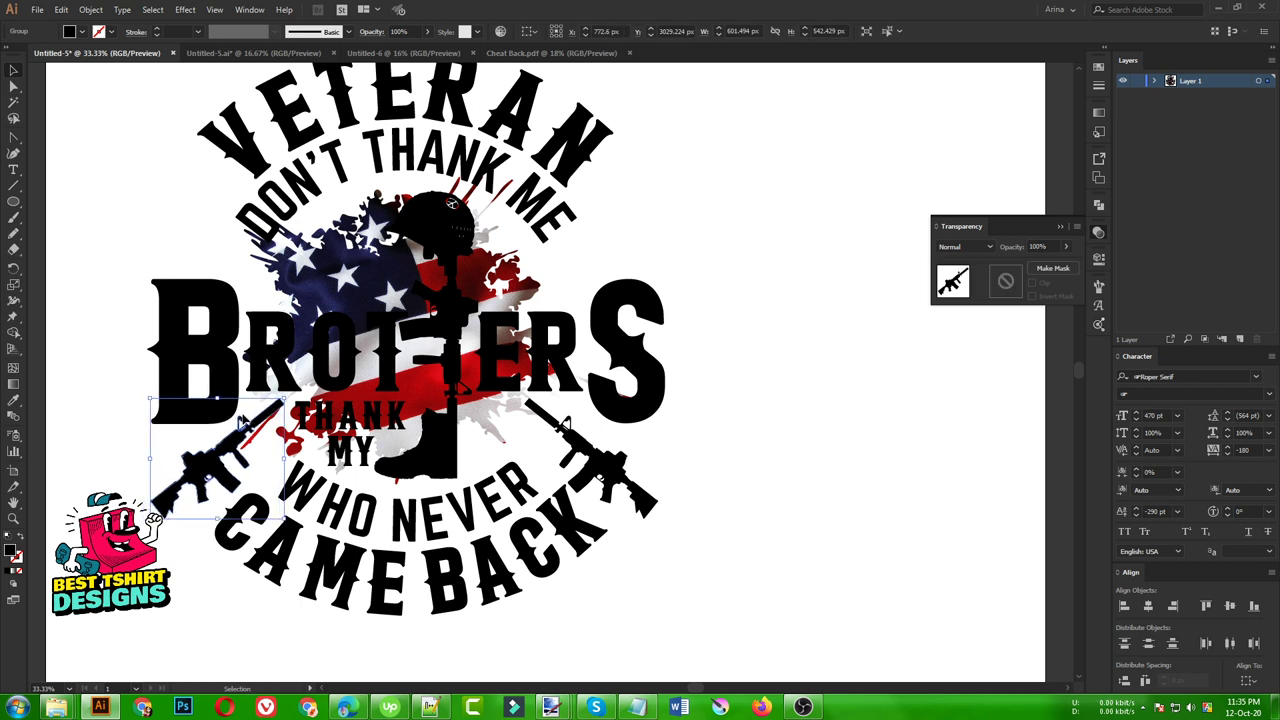
pyautogui.click(620, 478)
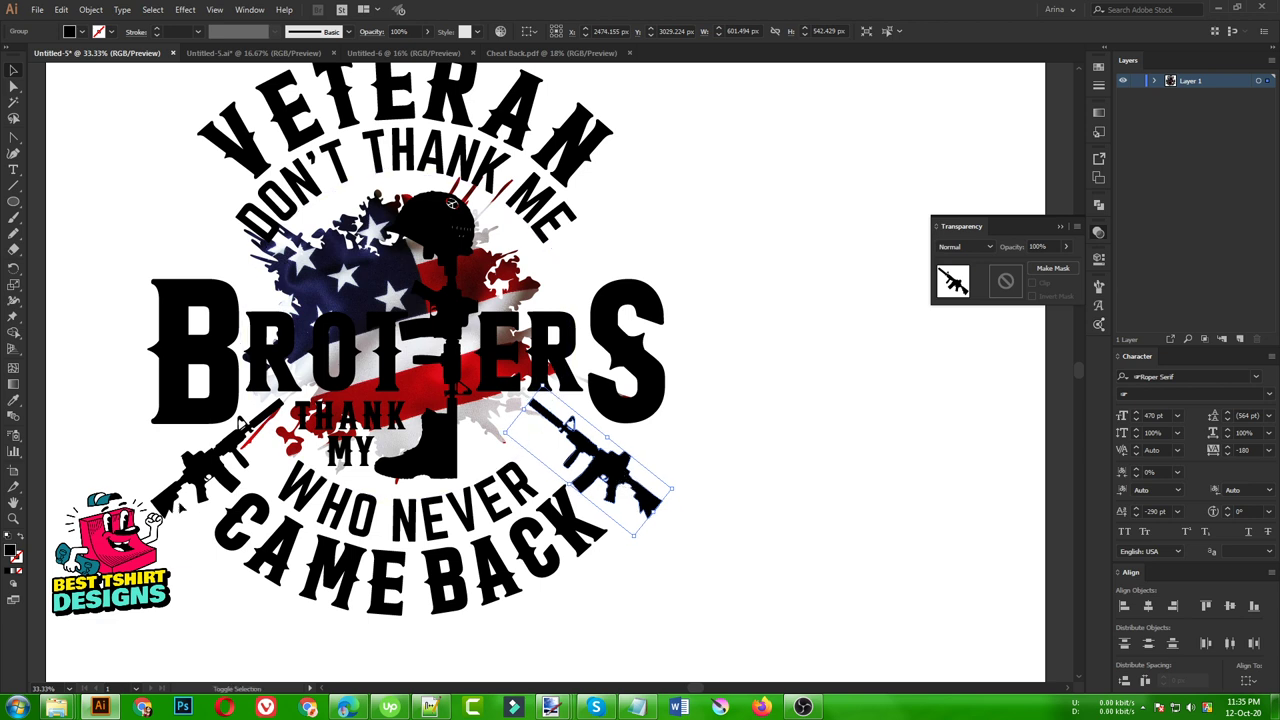
pyautogui.keyDown('shift'); pyautogui.click(215, 460); pyautogui.keyUp('shift')
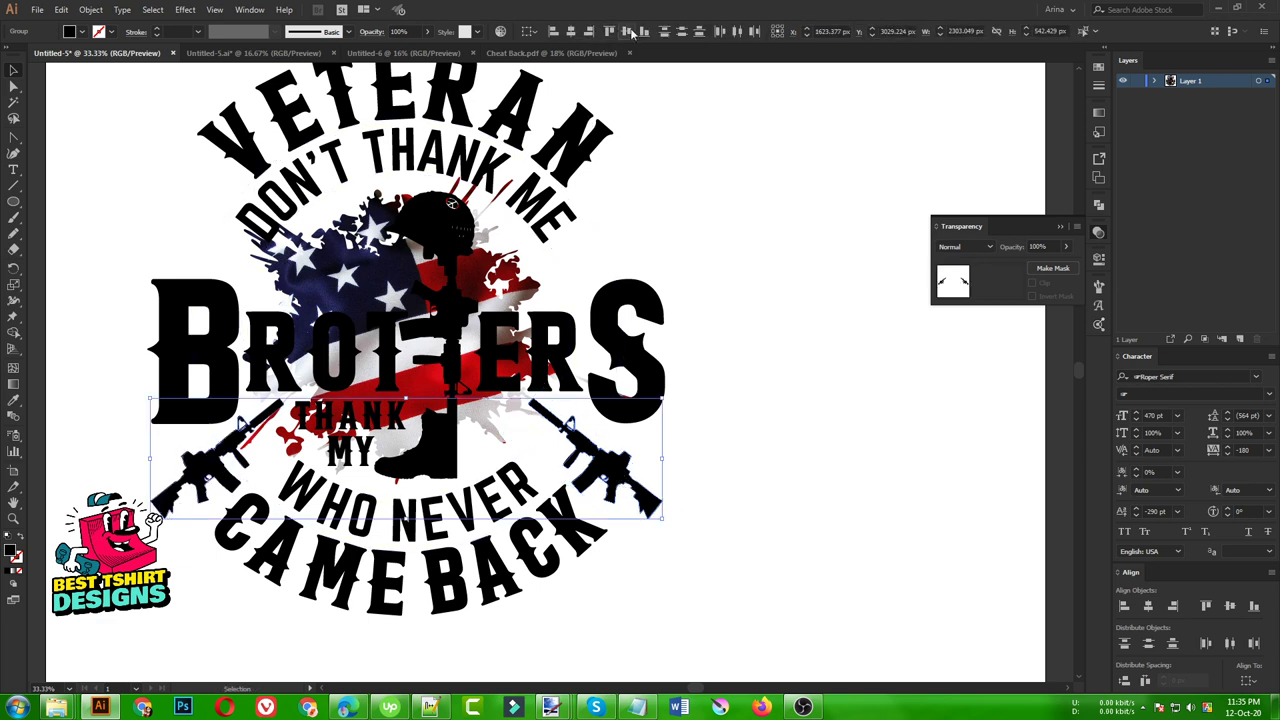
pyautogui.click(713, 391)
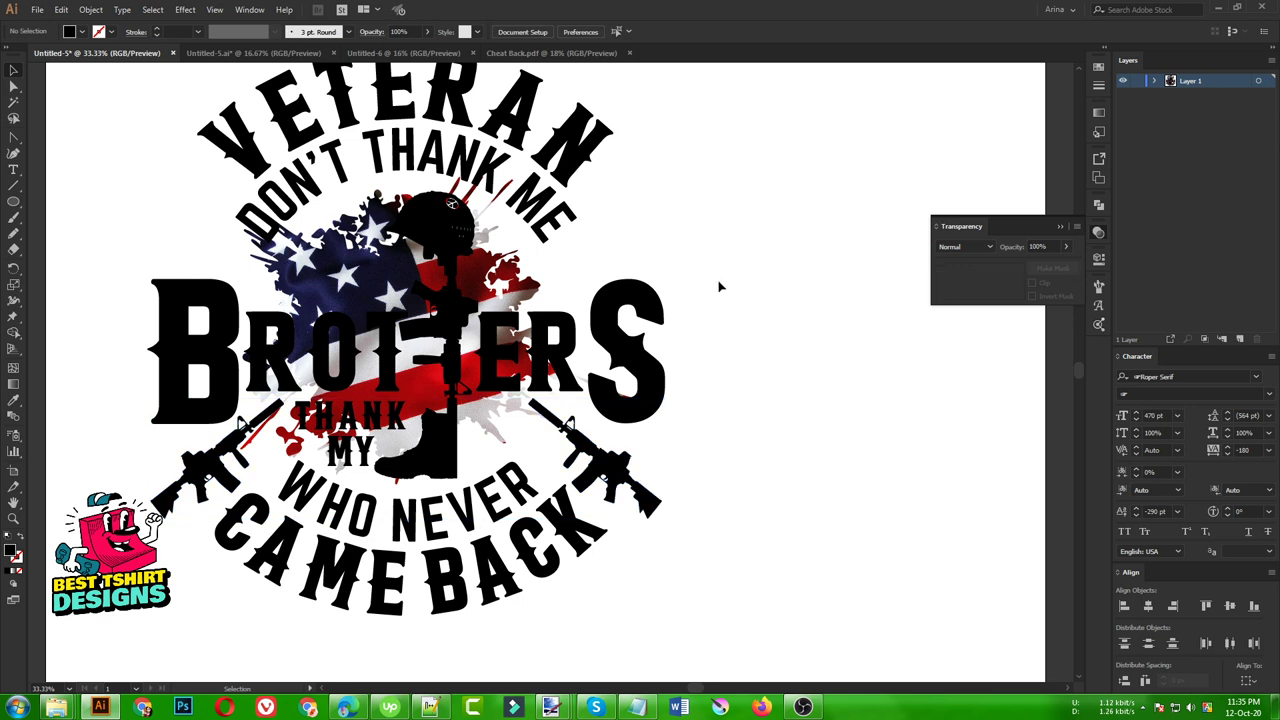
# - Copy the lower rifle to both sides above BROTHERS, angled muzzle-up beside DON'T THANK ME at about 613 by 531 px
pyautogui.click(608, 492)
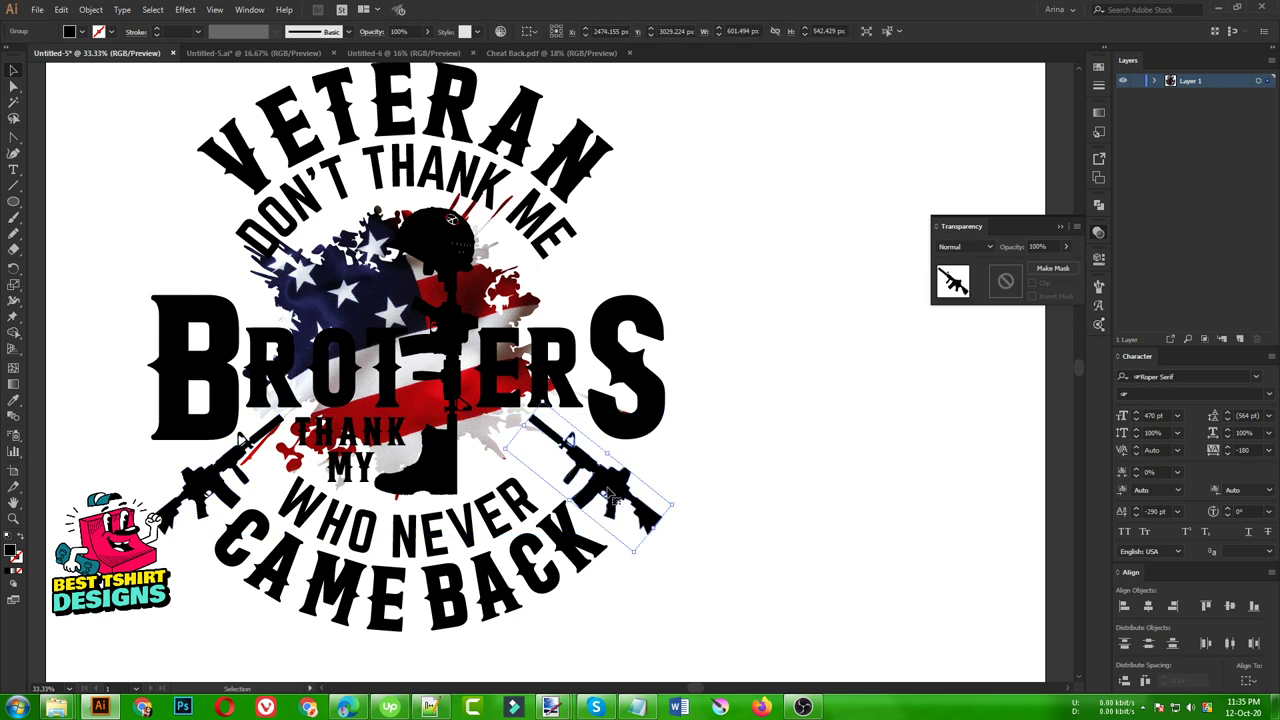
pyautogui.moveTo(624, 497); pyautogui.dragTo(187, 252)
pyautogui.click(697, 281)
# - Reflect the rifle copy above the B across the vertical axis and position it to mirror the rifle above the S
pyautogui.rightClick(187, 252)
pyautogui.moveTo(226, 380)
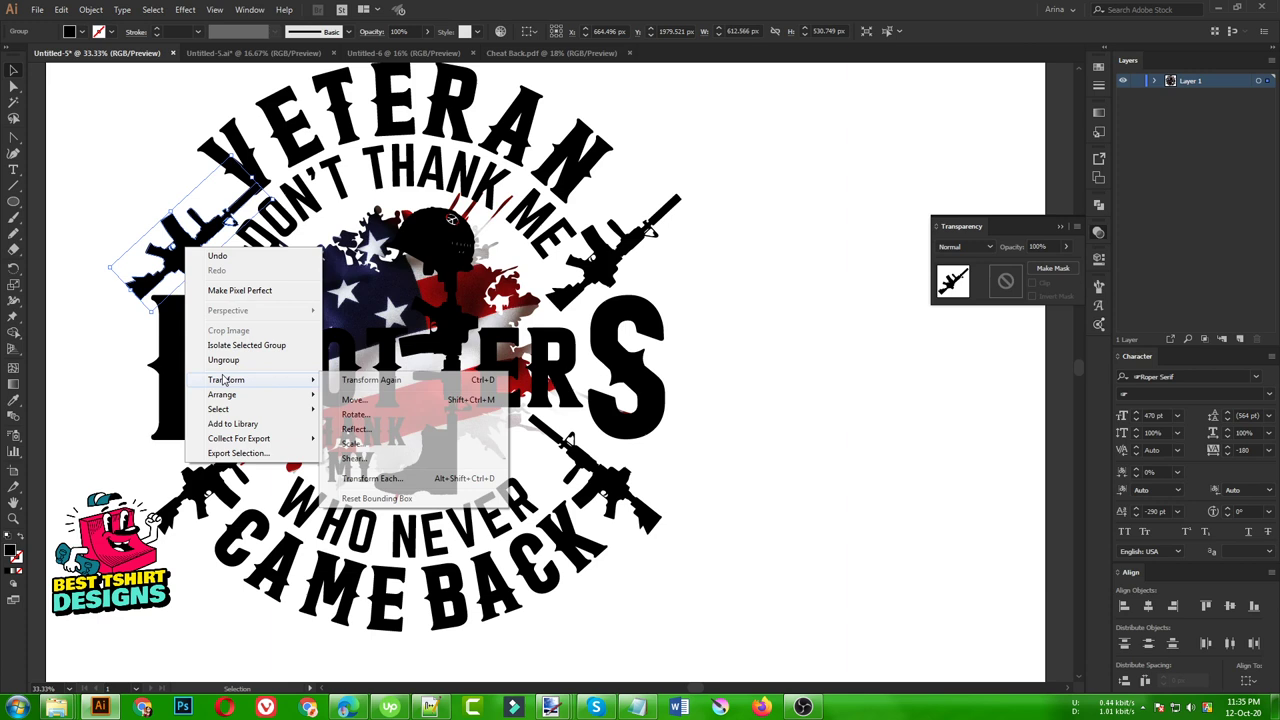
pyautogui.click(381, 434)
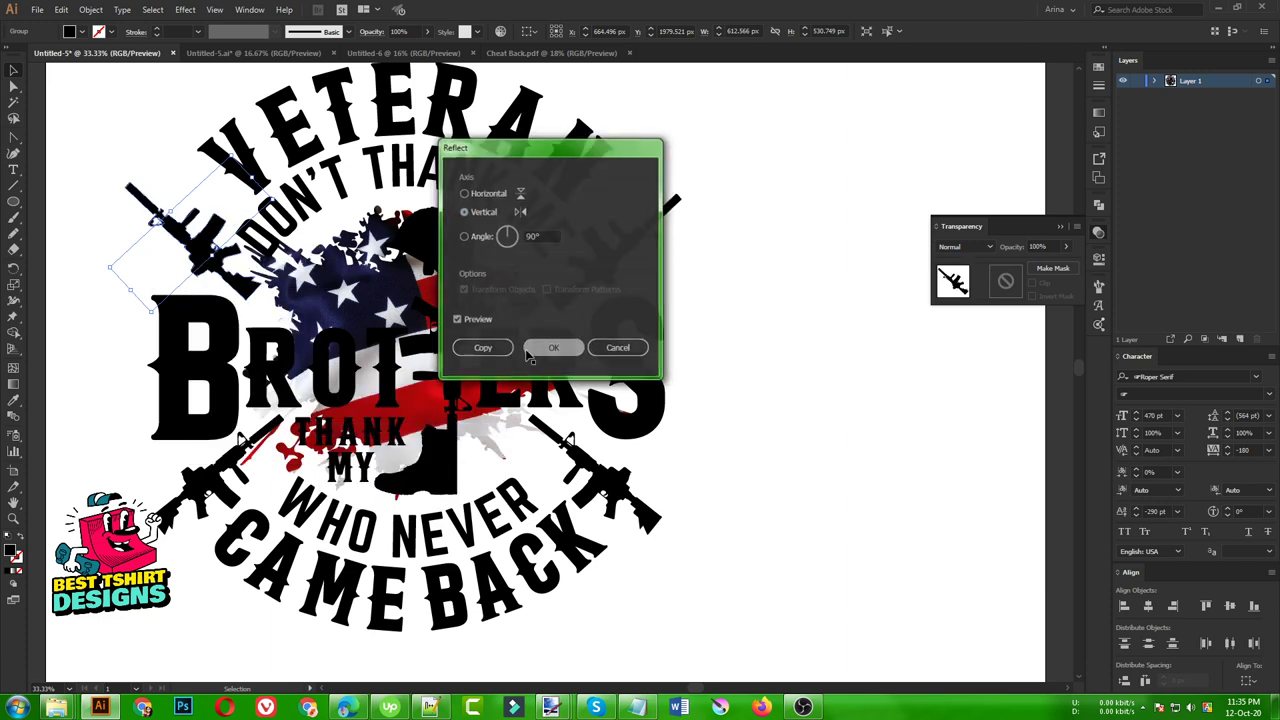
pyautogui.click(557, 346)
pyautogui.moveTo(212, 268); pyautogui.dragTo(217, 274)
pyautogui.keyDown('shift'); pyautogui.click(593, 258); pyautogui.keyUp('shift')
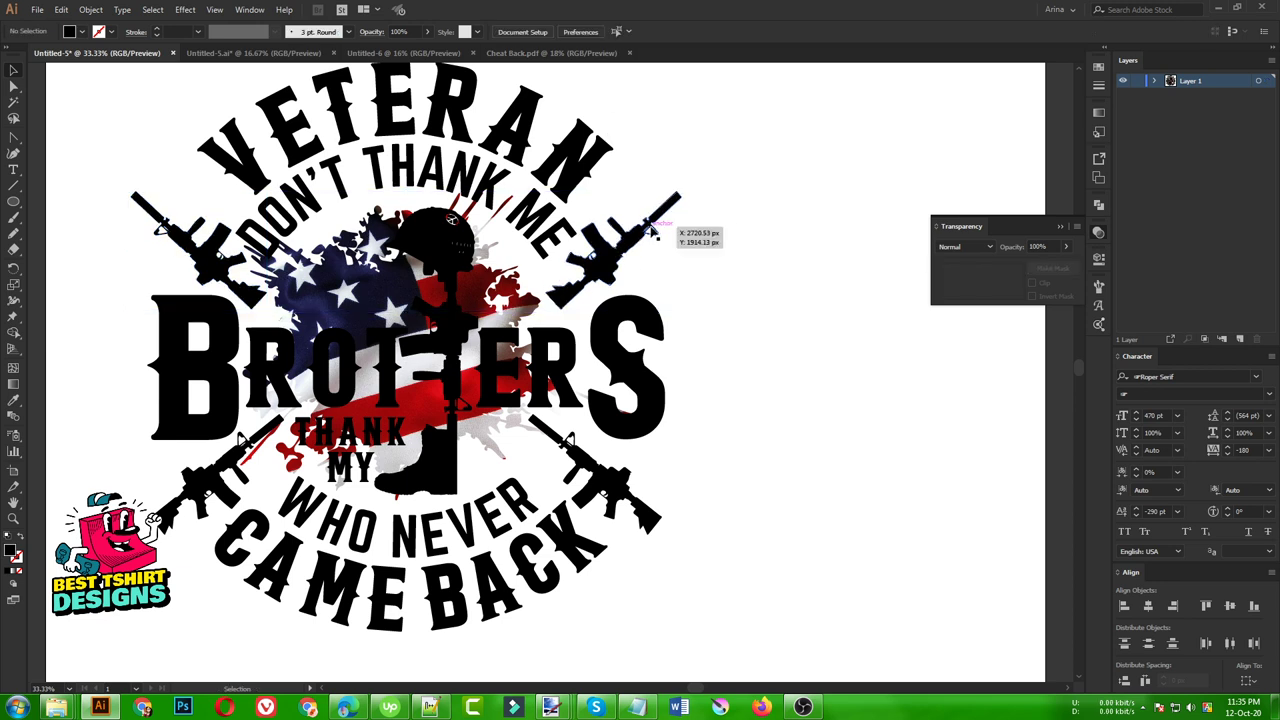
pyautogui.click(666, 234)
# - Show the rulers and place vertical guides at the outer edges of the B and S of BROTHERS
pyautogui.hotkey('ctrl', '-')
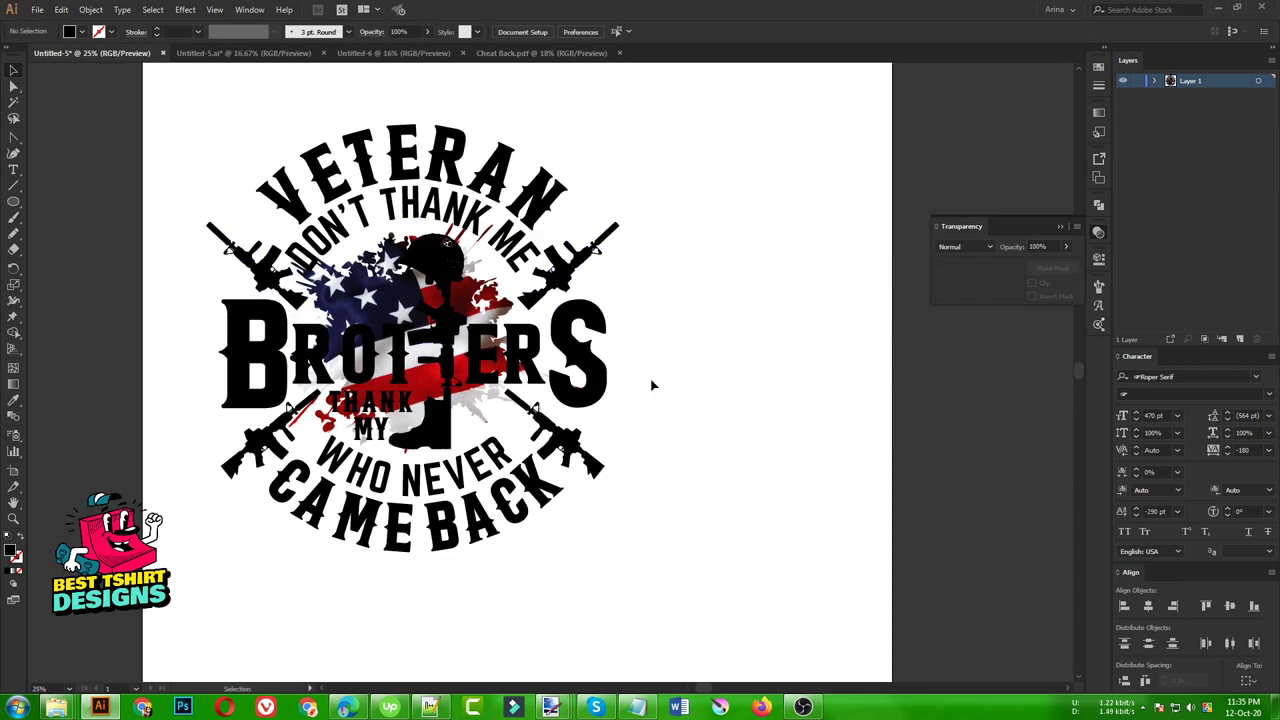
pyautogui.press('a')
pyautogui.hotkey('ctrl', 'r')
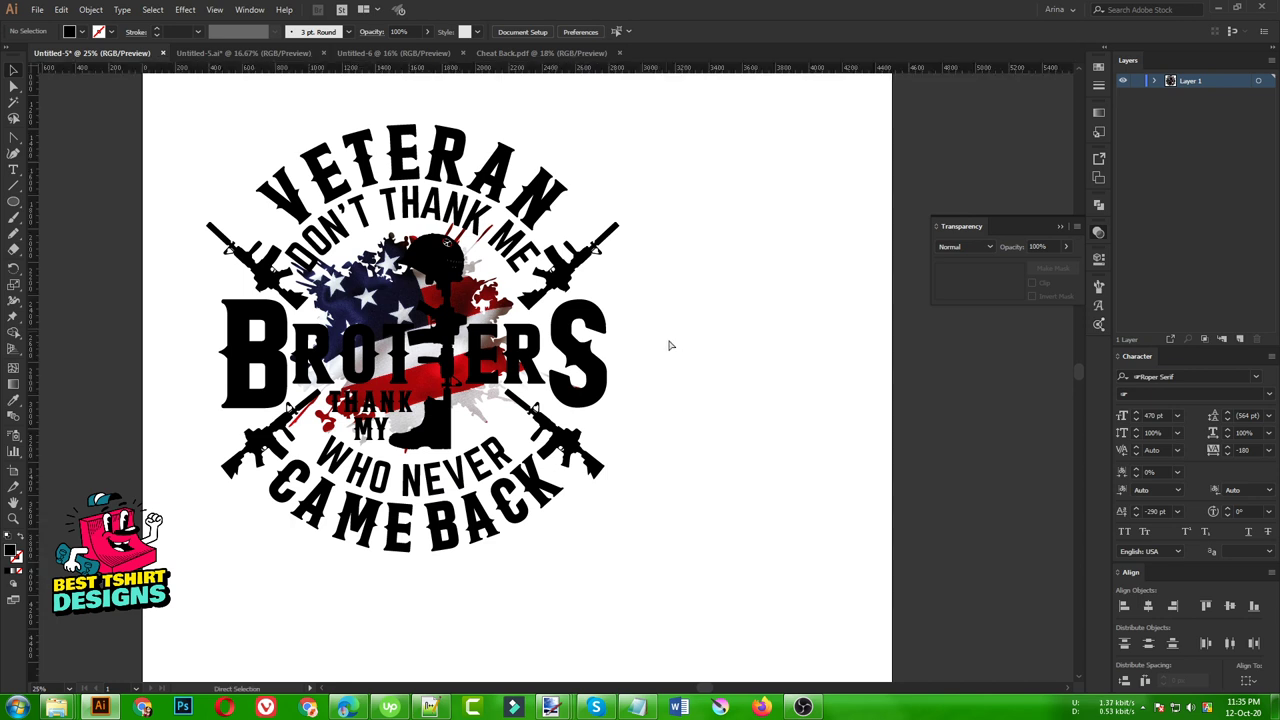
pyautogui.moveTo(663, 69); pyautogui.dragTo(608, 390)
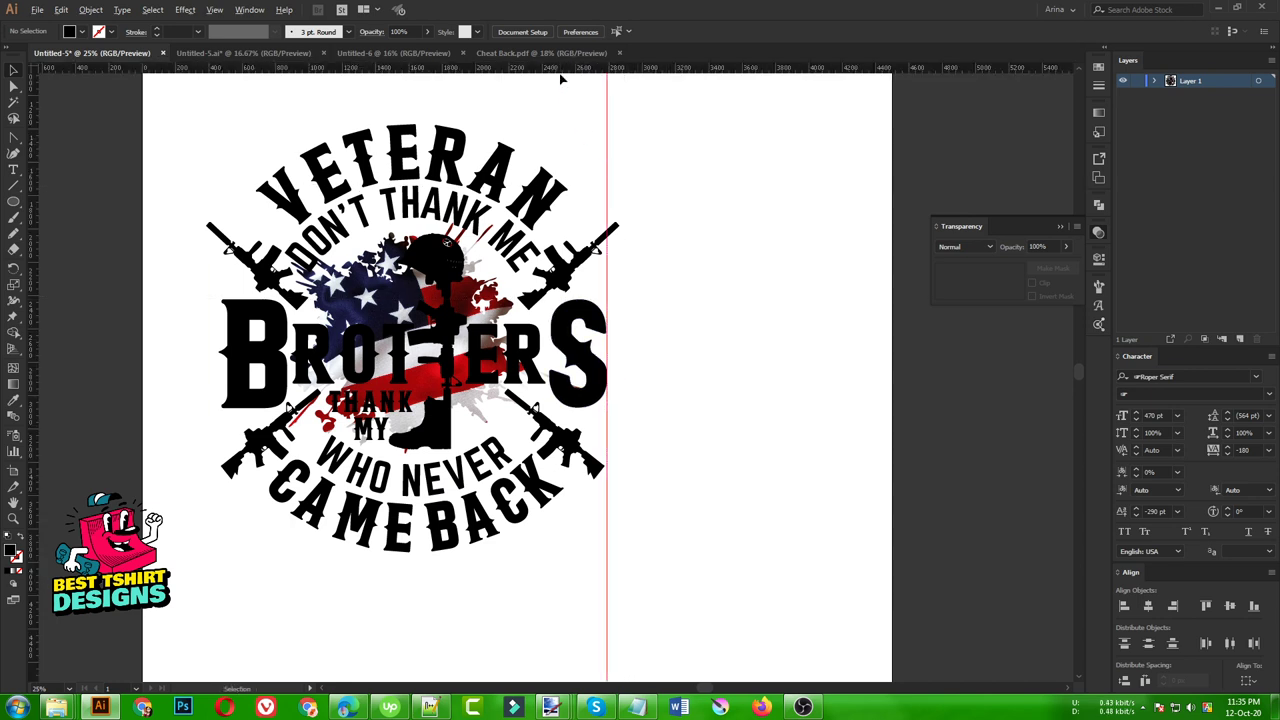
pyautogui.moveTo(560, 70); pyautogui.dragTo(221, 388)
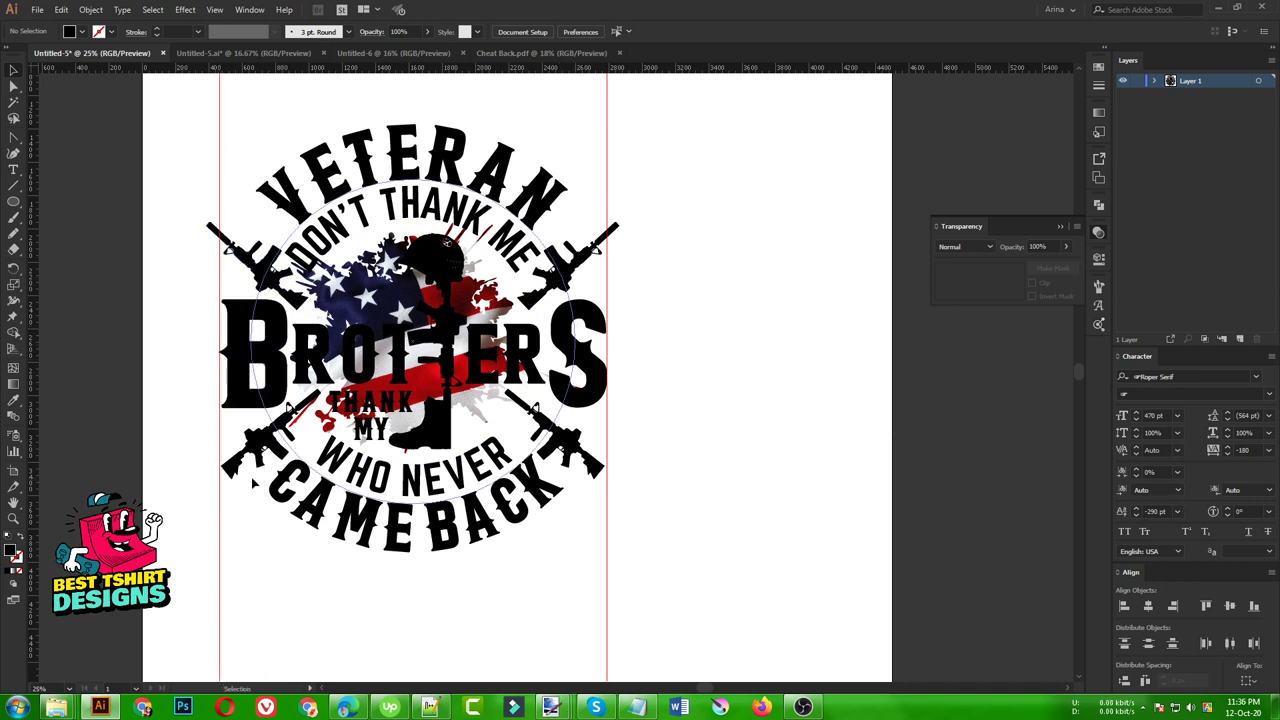
# - Shrink the rifle above the S to about 526 by 456 px and move its muzzle up to the guide
pyautogui.click(597, 478)
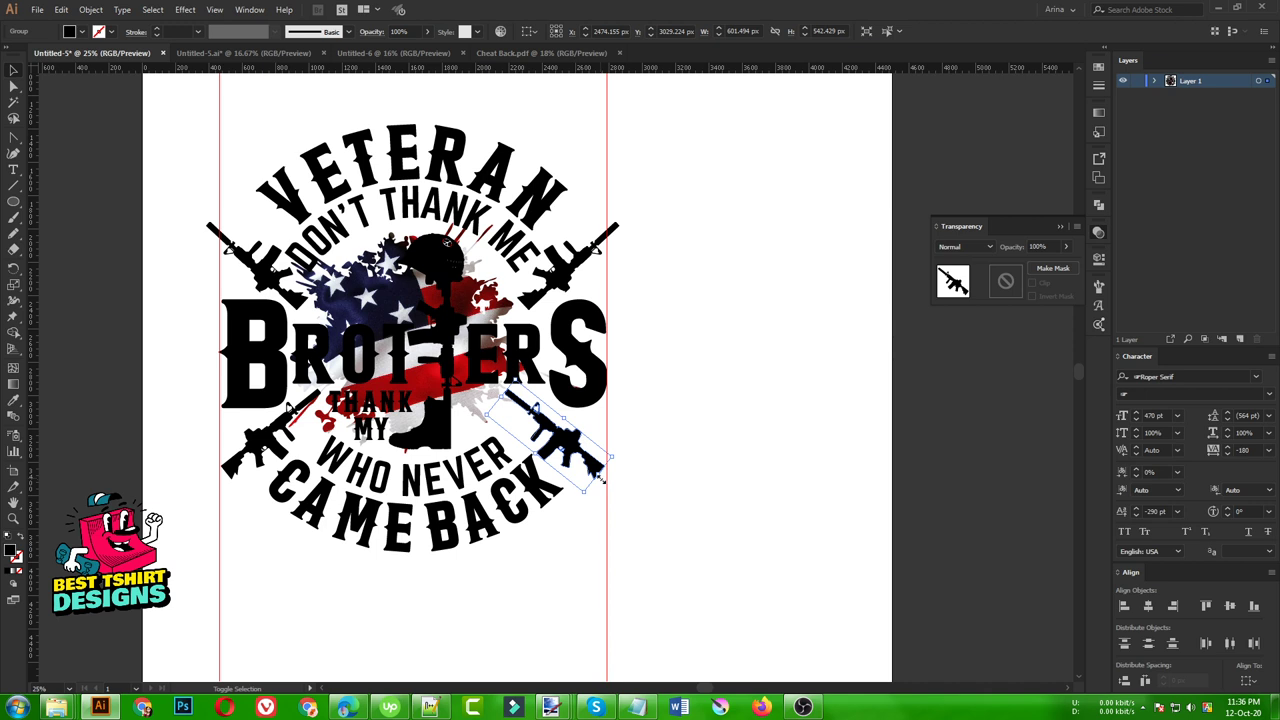
pyautogui.click(680, 471)
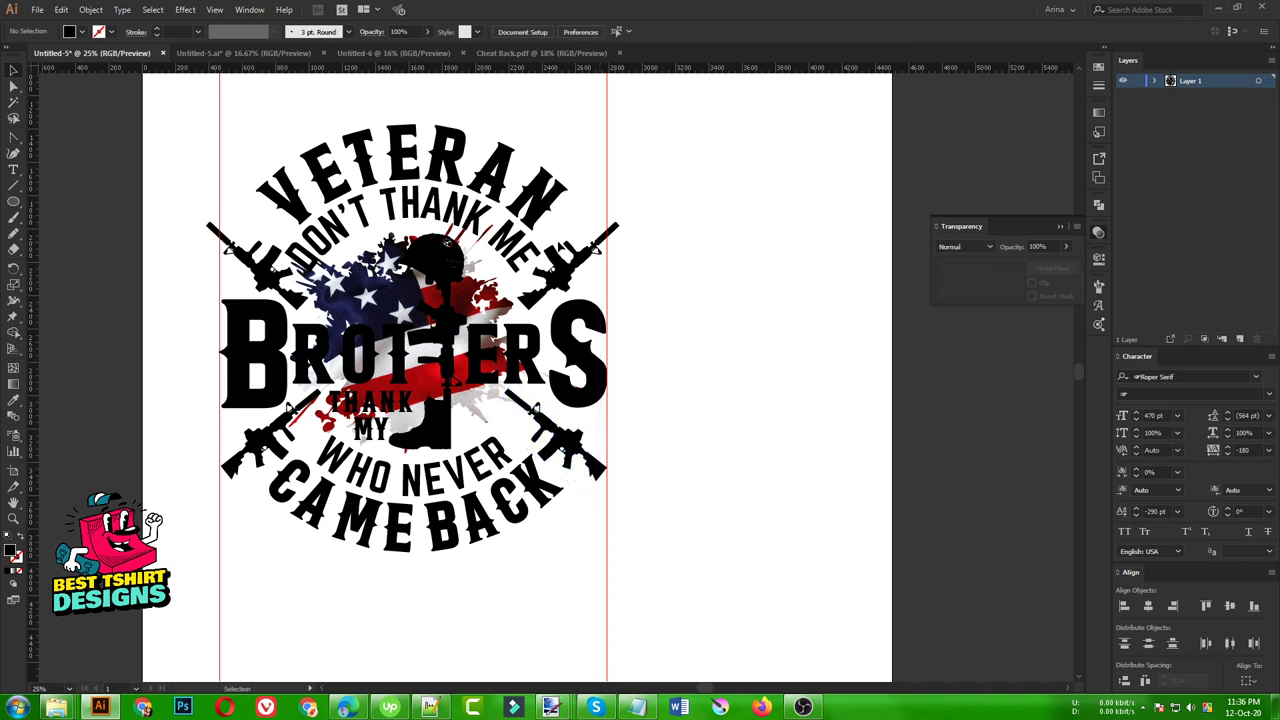
pyautogui.click(612, 238)
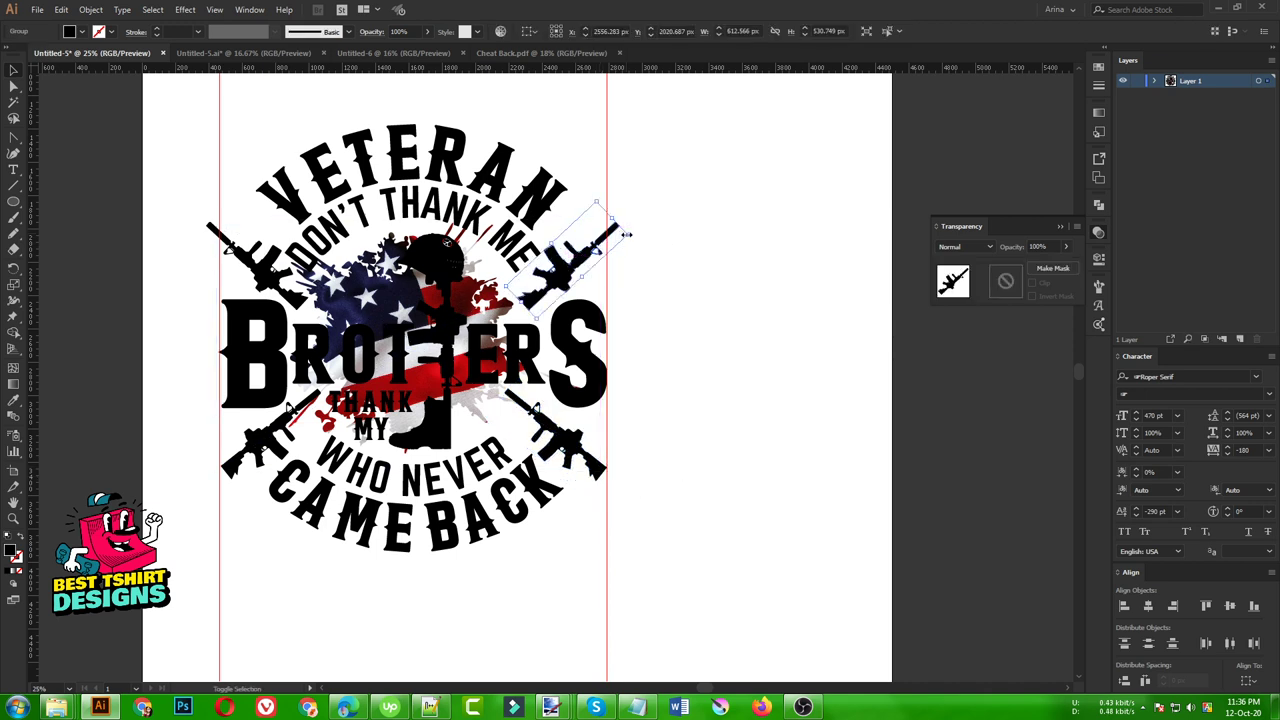
pyautogui.moveTo(626, 234); pyautogui.dragTo(605, 239)
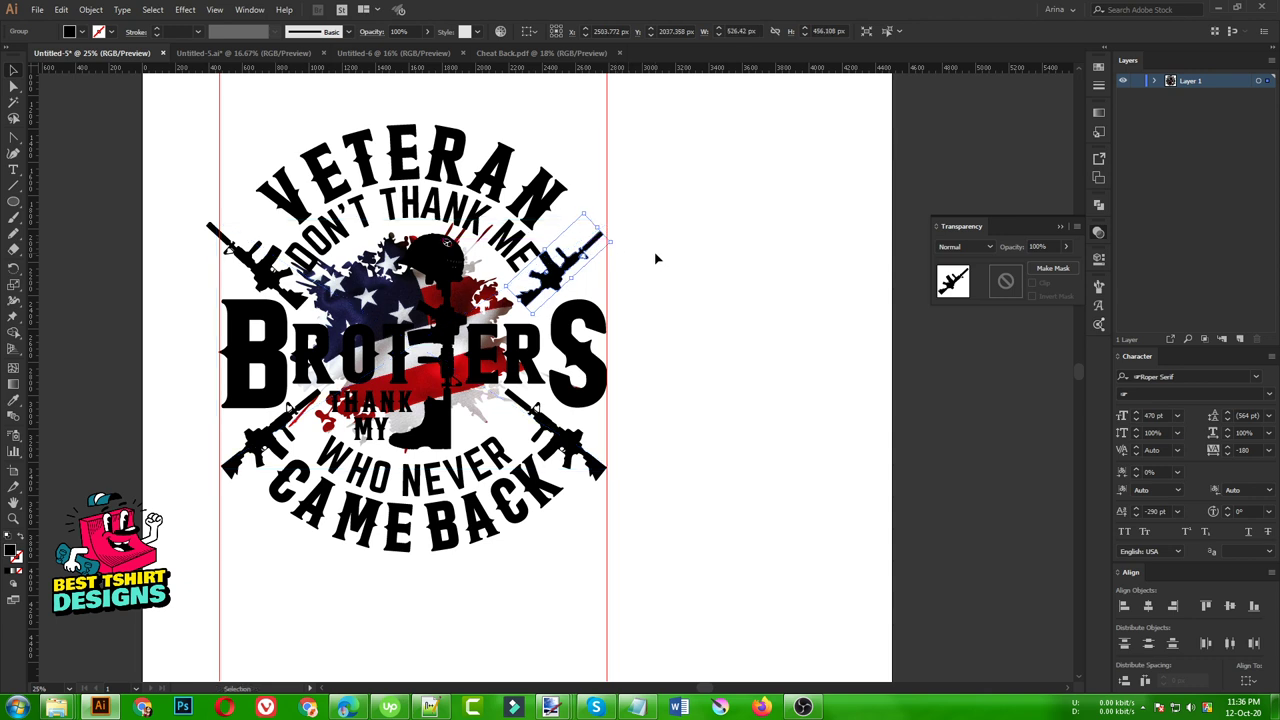
pyautogui.click(656, 259)
pyautogui.scroll(1, 584, 238)
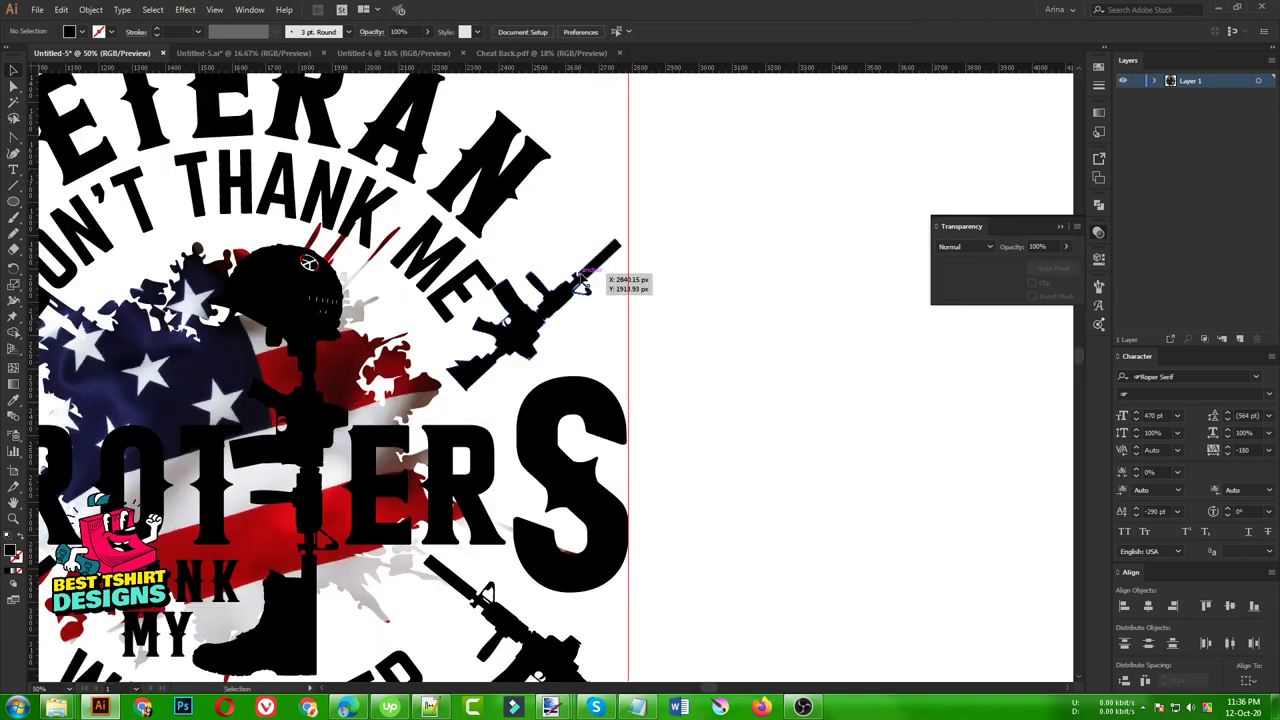
pyautogui.moveTo(583, 283); pyautogui.dragTo(621, 268)
pyautogui.scroll(-1, 675, 268)
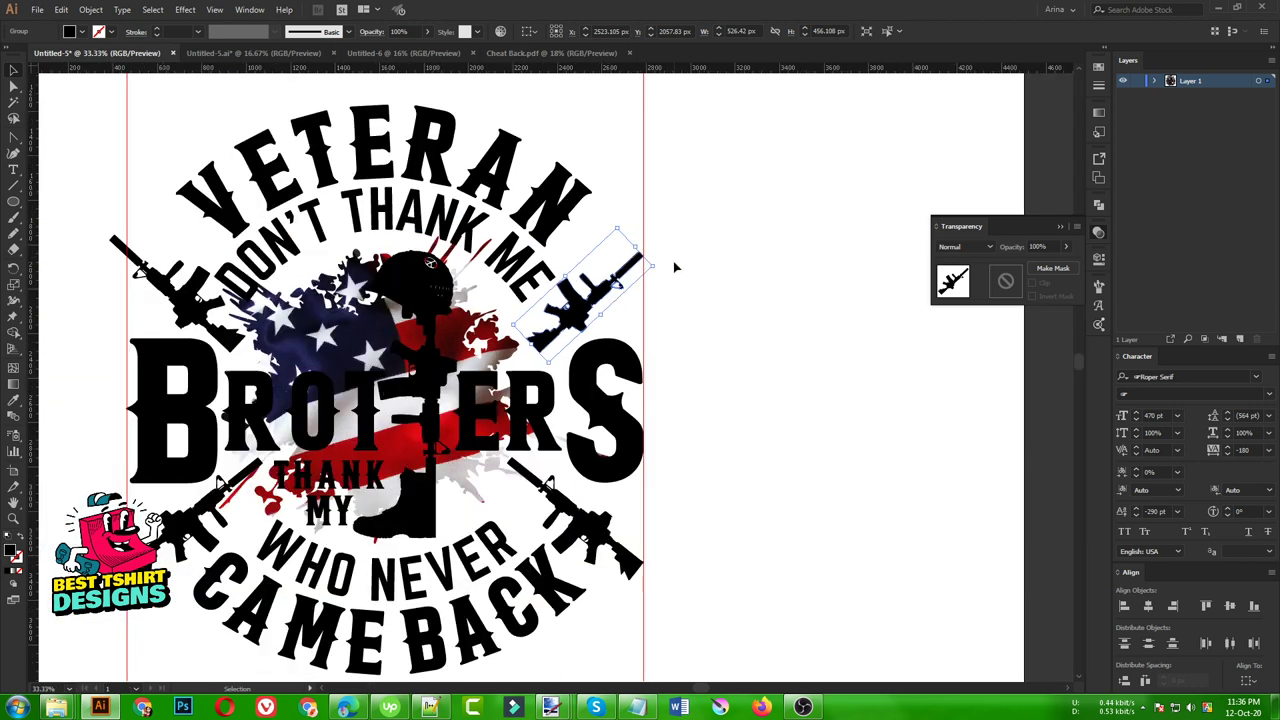
# - Shrink the rifle above the B to about 538 by 466 px so its muzzle meets the guide
pyautogui.scroll(1, 210, 207)
pyautogui.click(97, 233)
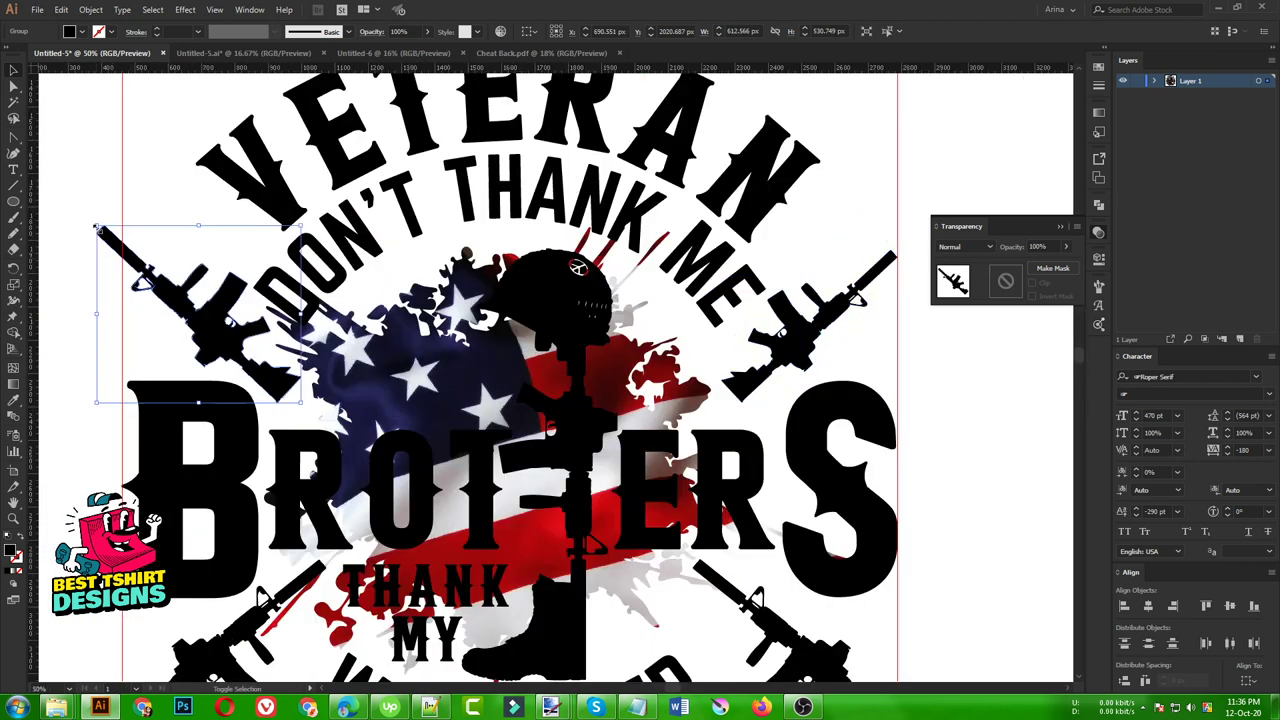
pyautogui.moveTo(96, 231); pyautogui.dragTo(116, 243)
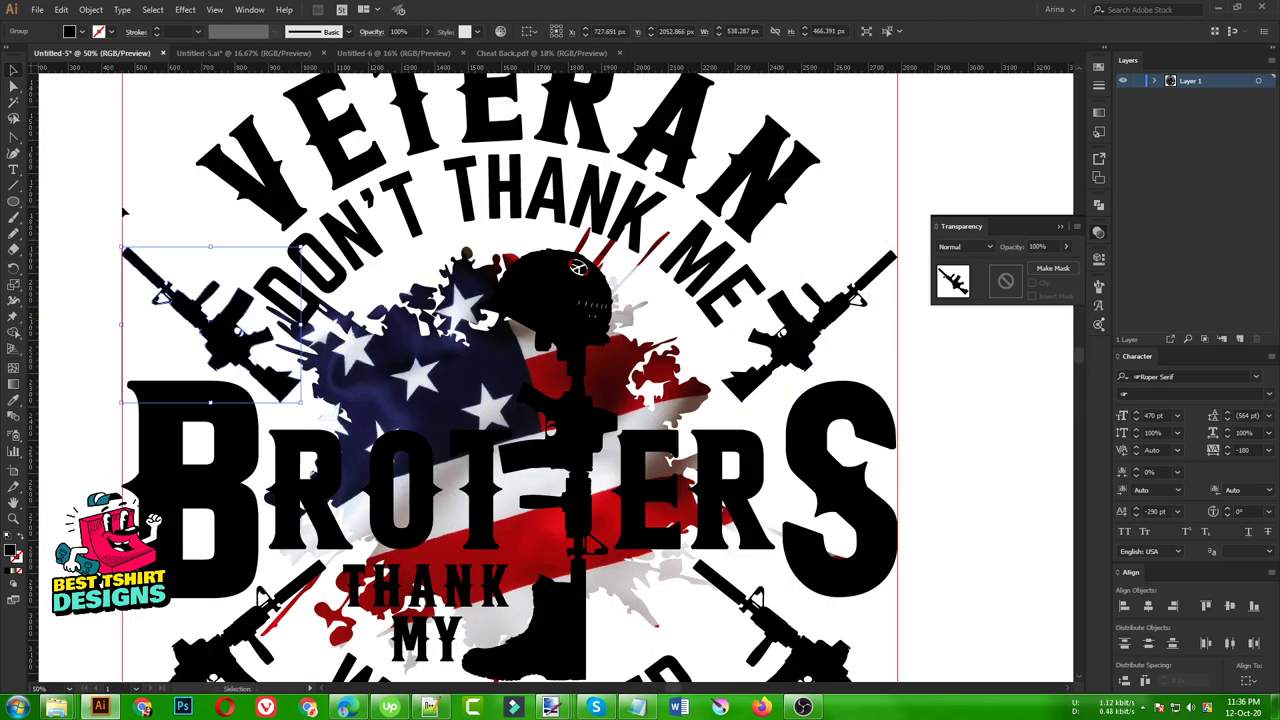
pyautogui.click(123, 211)
pyautogui.scroll(-3, 250, 190)
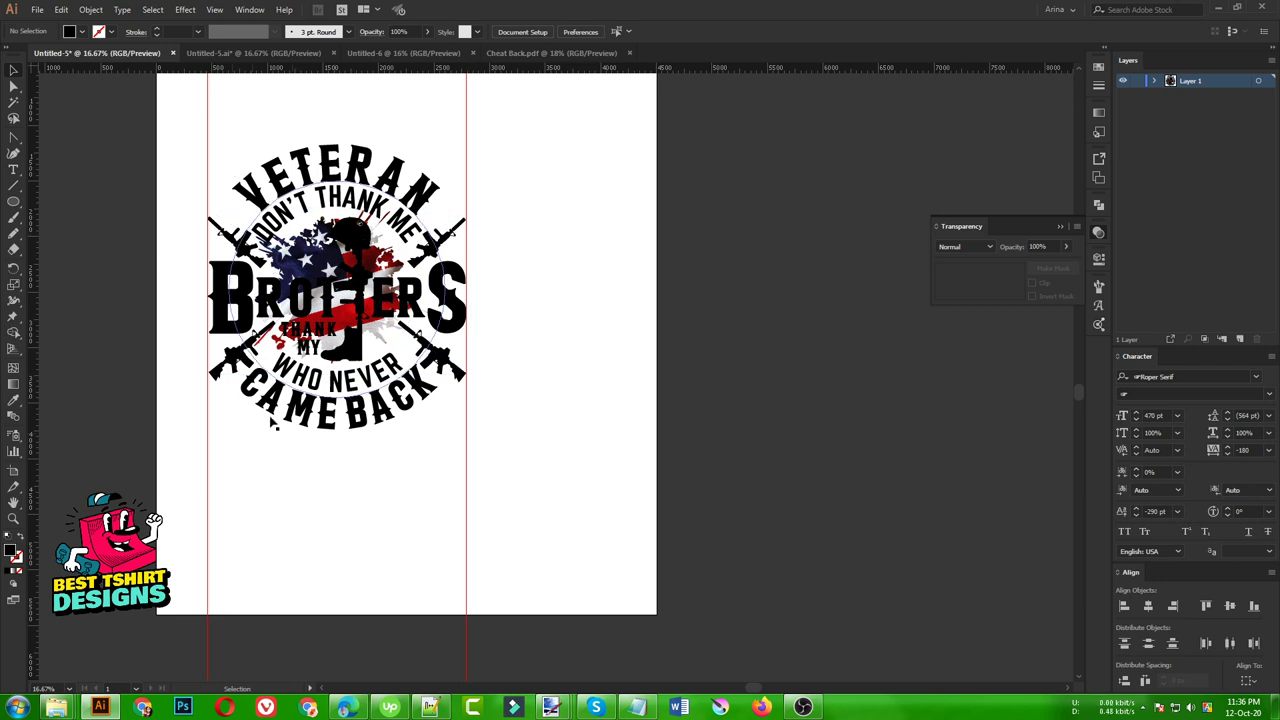
# - Unlock the guides and delete both vertical guides at the outer edges of BROTHERS
pyautogui.rightClick(469, 447)
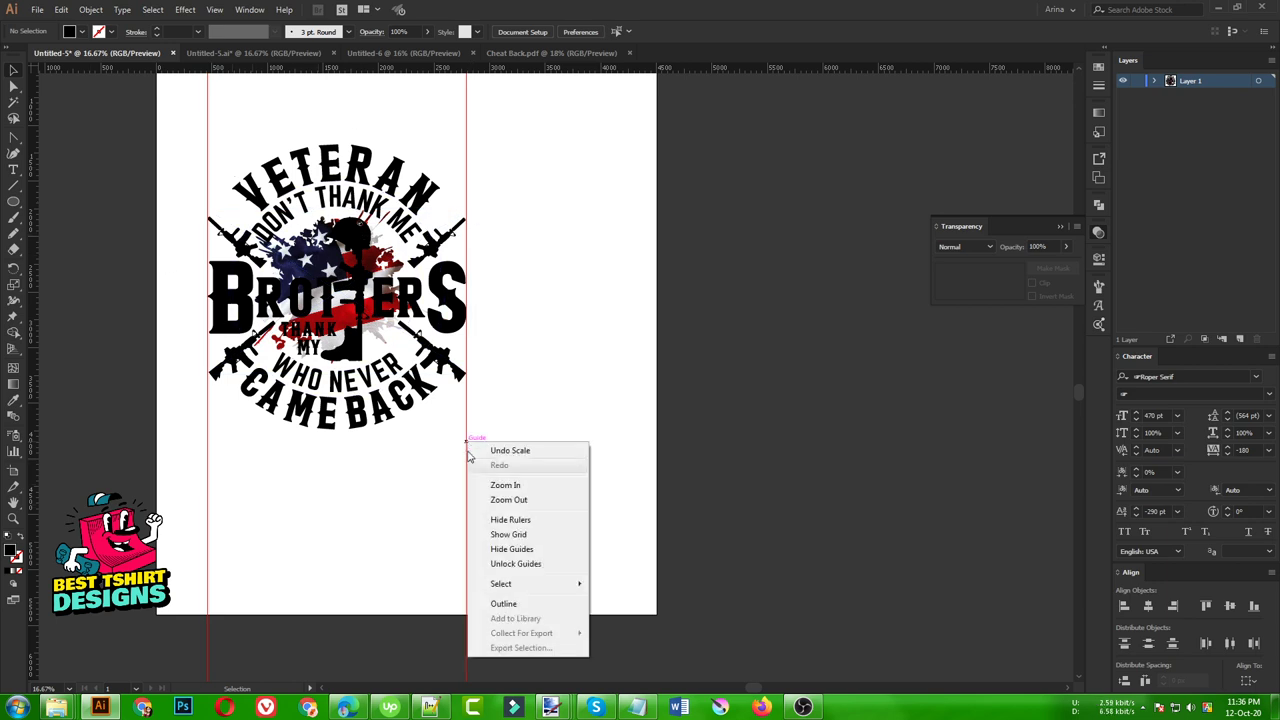
pyautogui.click(522, 563)
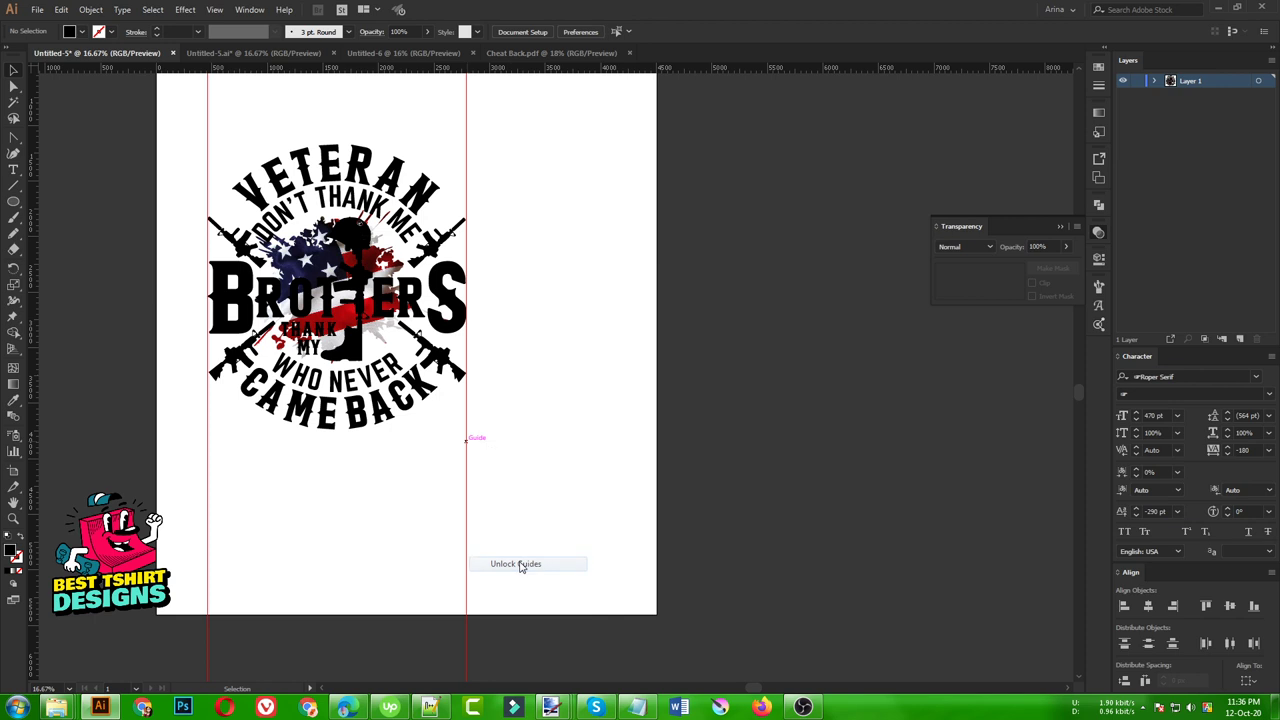
pyautogui.moveTo(572, 569); pyautogui.dragTo(181, 485)
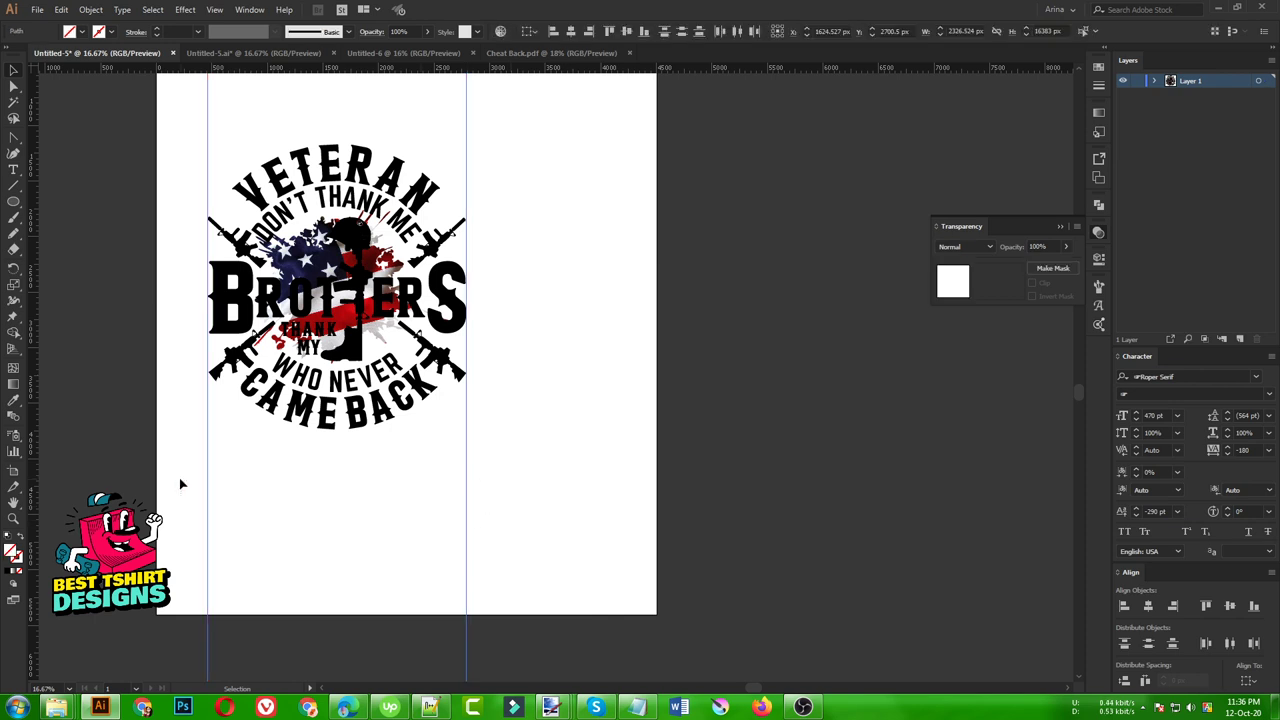
pyautogui.press('Delete')
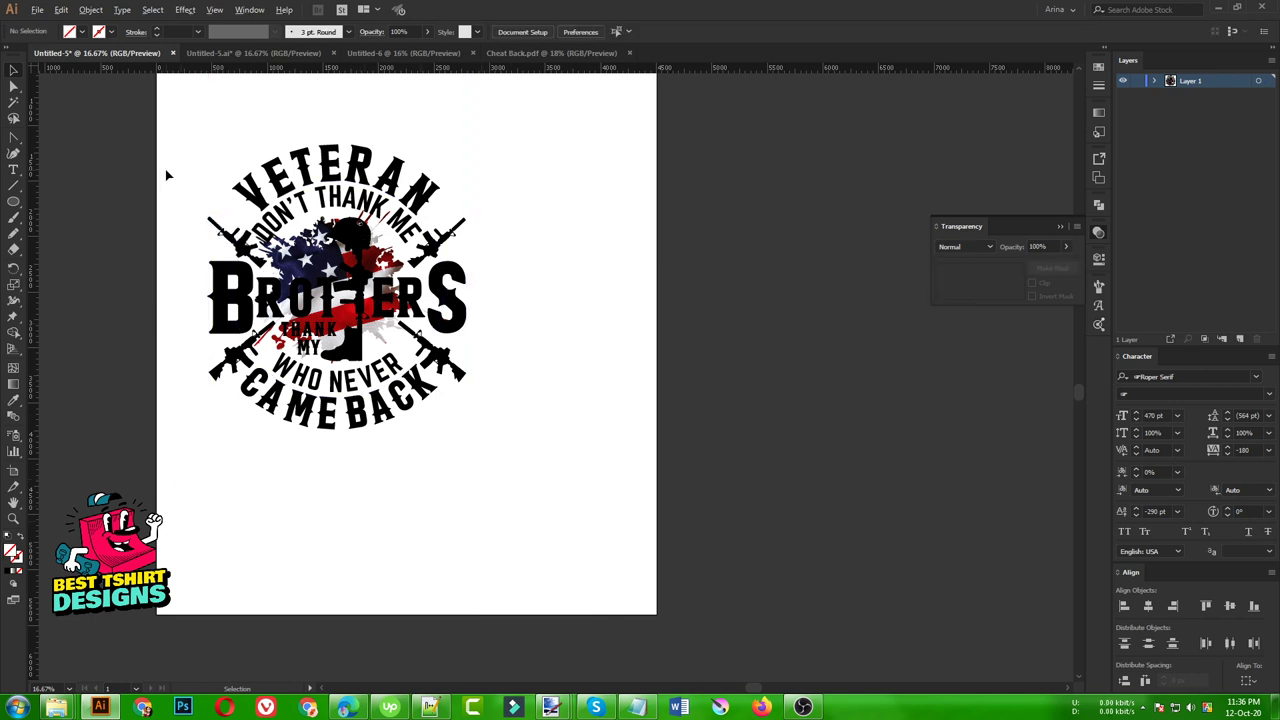
# - Convert the curved upper and lower lettering, VETERAN / DON'T THANK ME and WHO NEVER / CAME BACK, to outlines
pyautogui.scroll(1, 167, 175)
pyautogui.scroll(1, 167, 175)
pyautogui.scroll(-1, 173, 193)
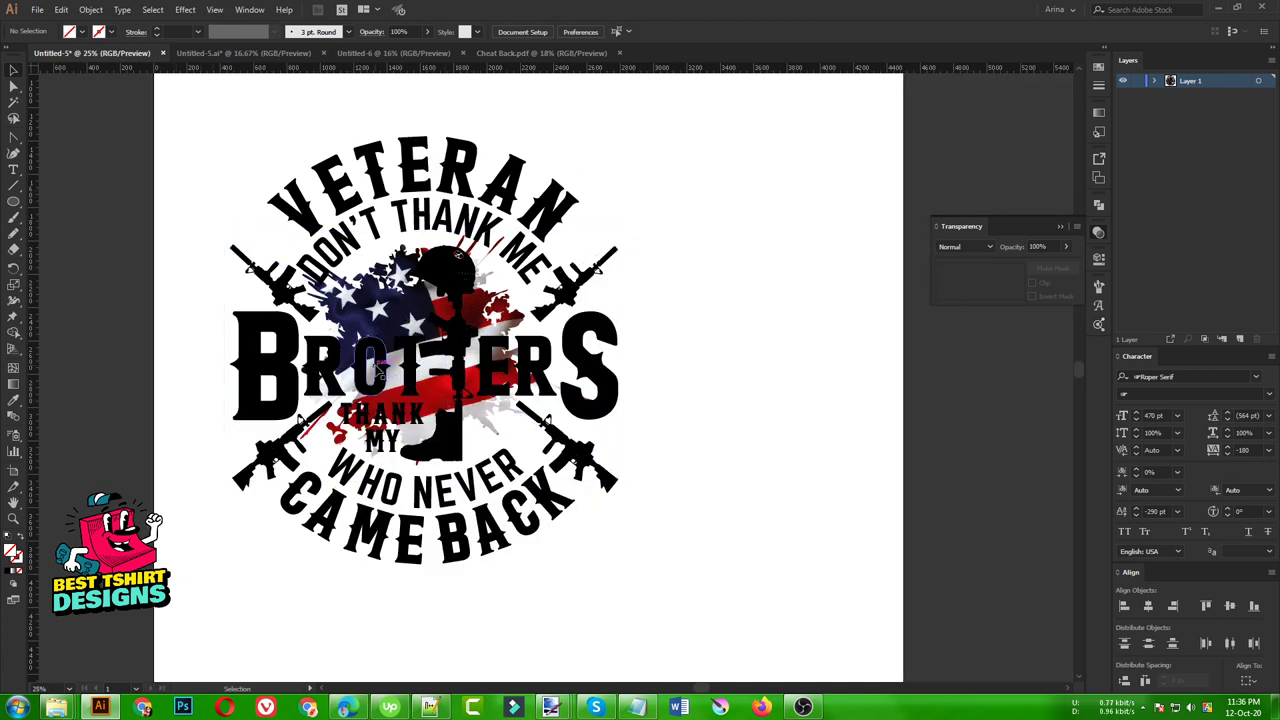
pyautogui.click(380, 370)
pyautogui.click(440, 341)
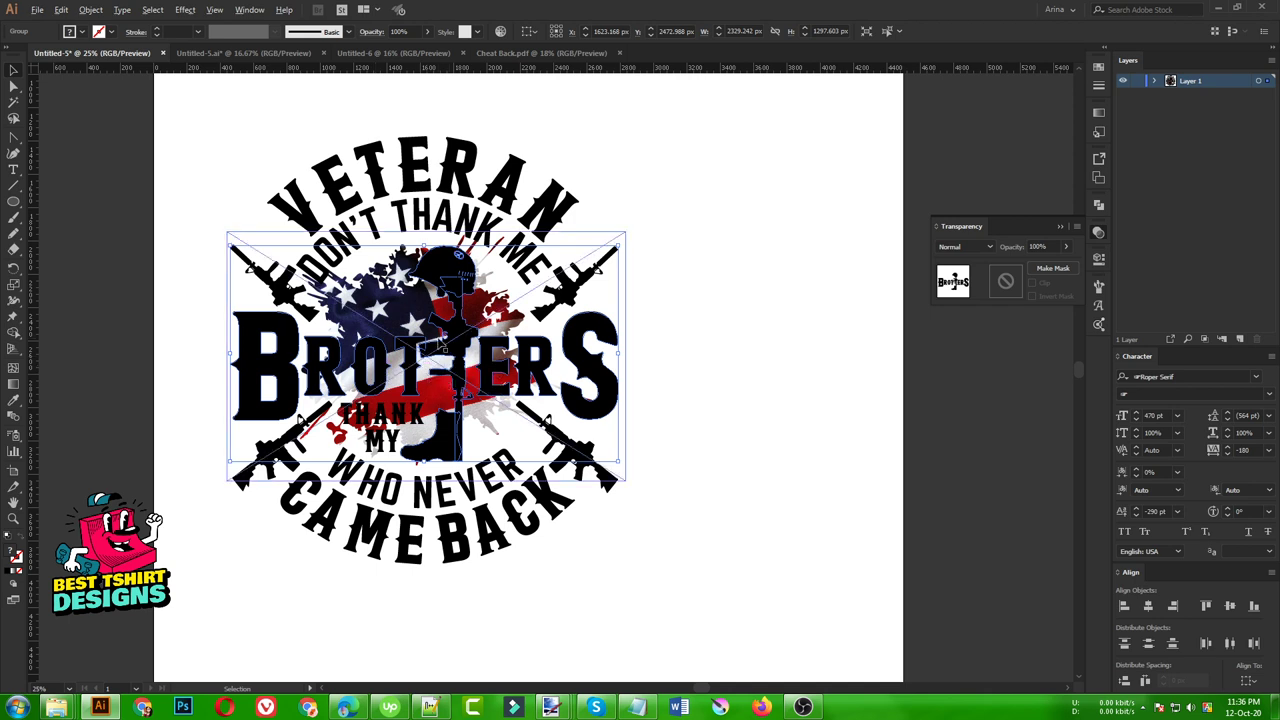
pyautogui.scroll(1, 440, 341)
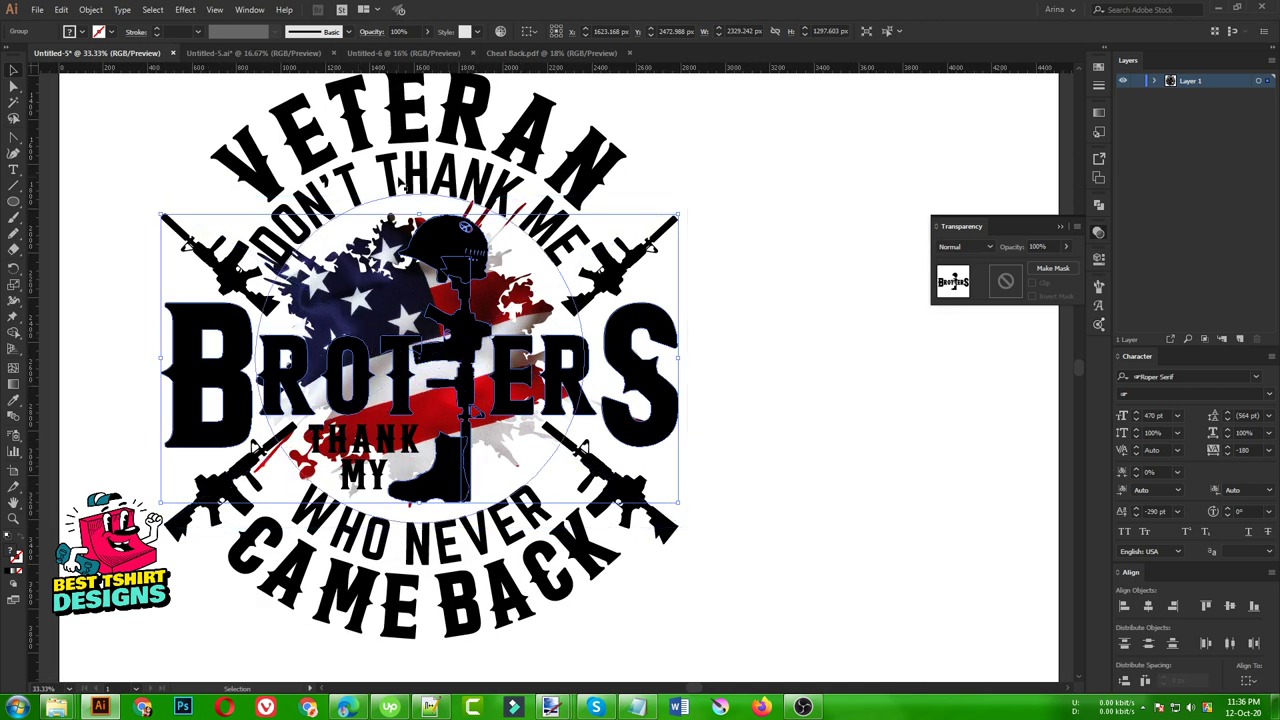
pyautogui.click(400, 179)
pyautogui.rightClick(392, 127)
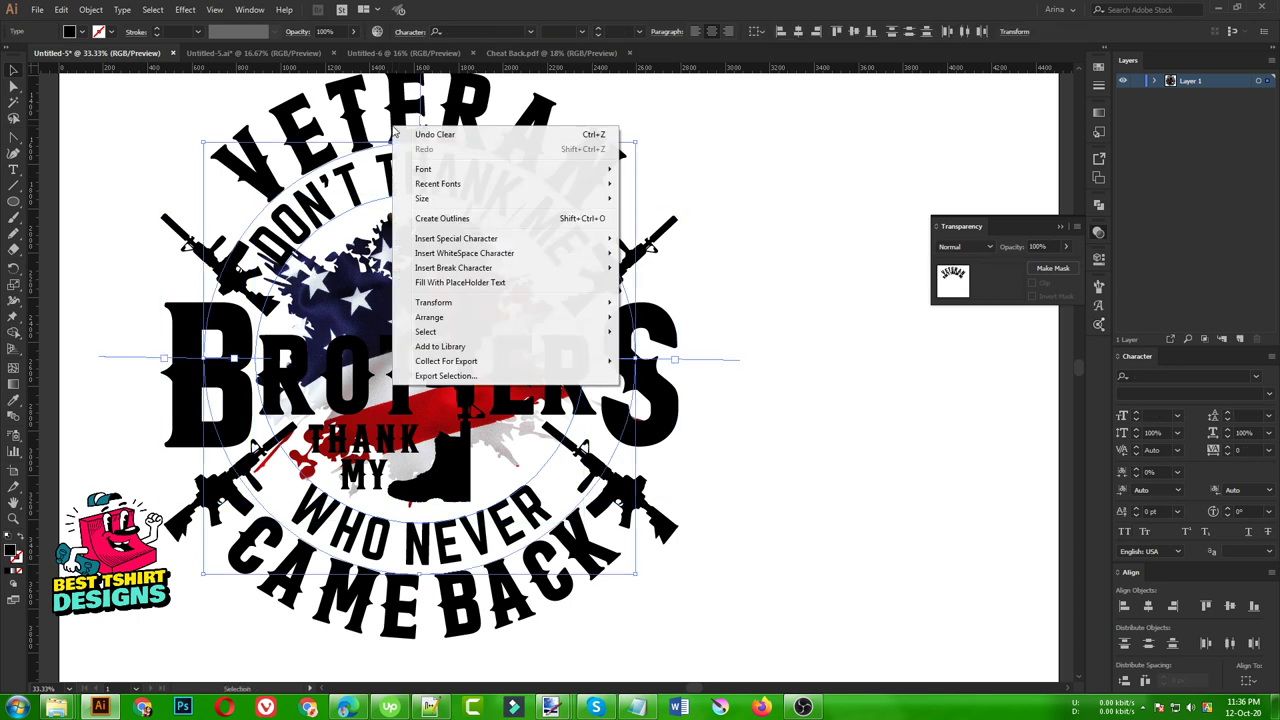
pyautogui.click(435, 218)
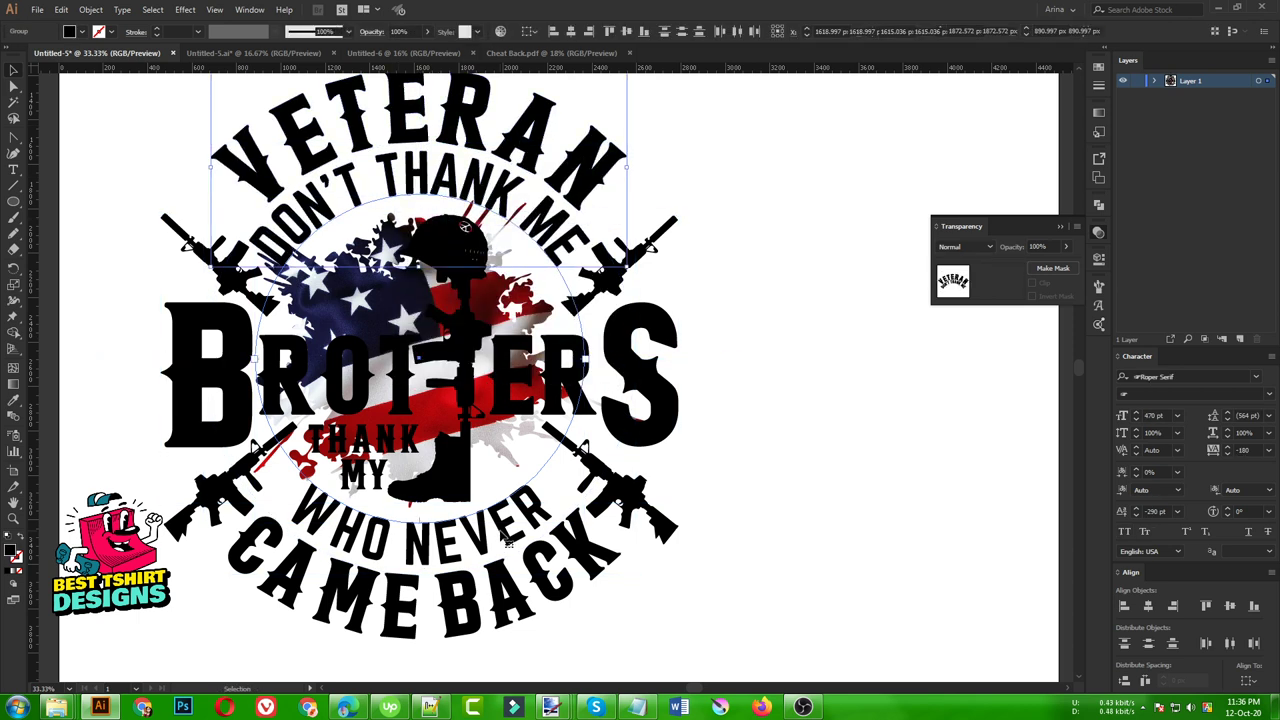
pyautogui.rightClick(501, 336)
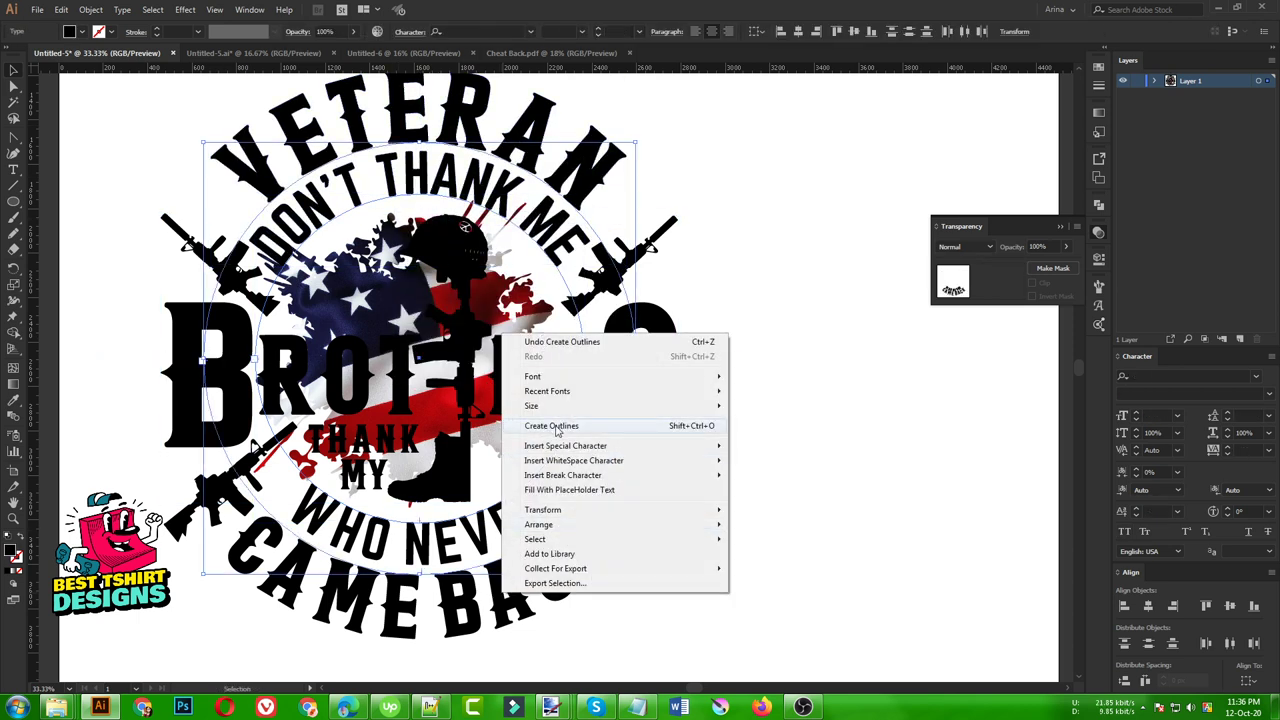
pyautogui.click(551, 426)
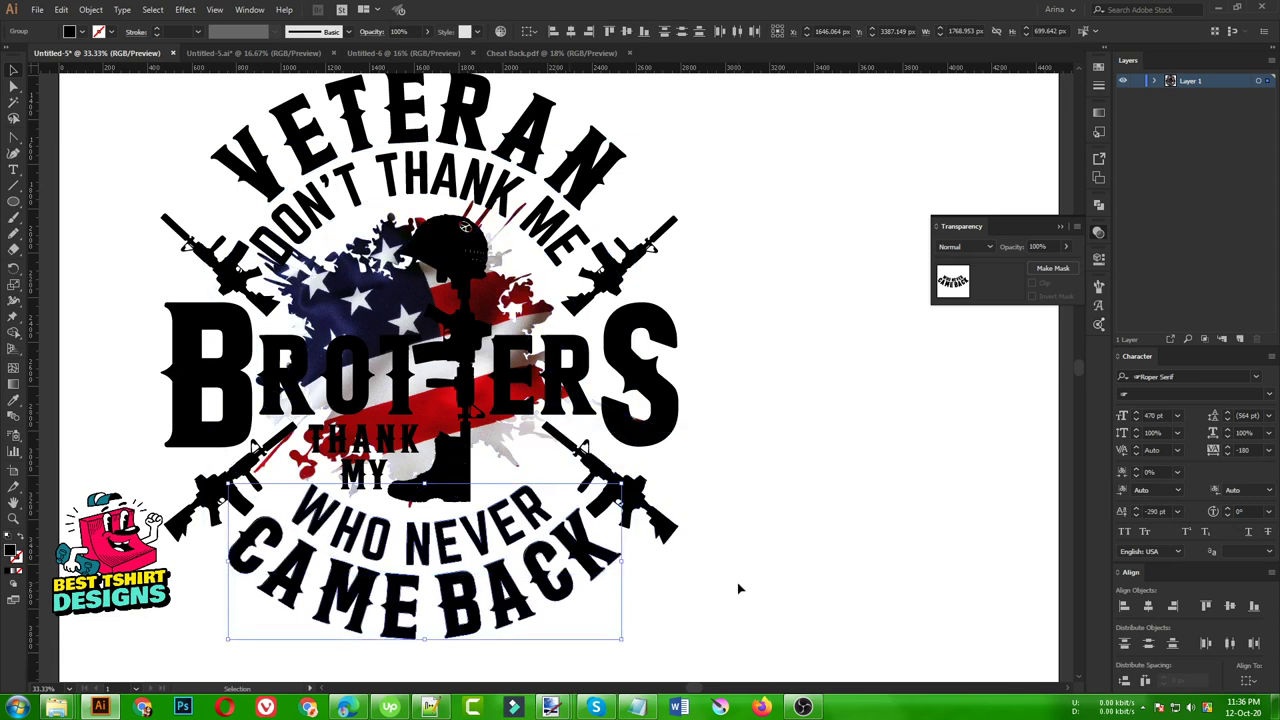
pyautogui.click(230, 502)
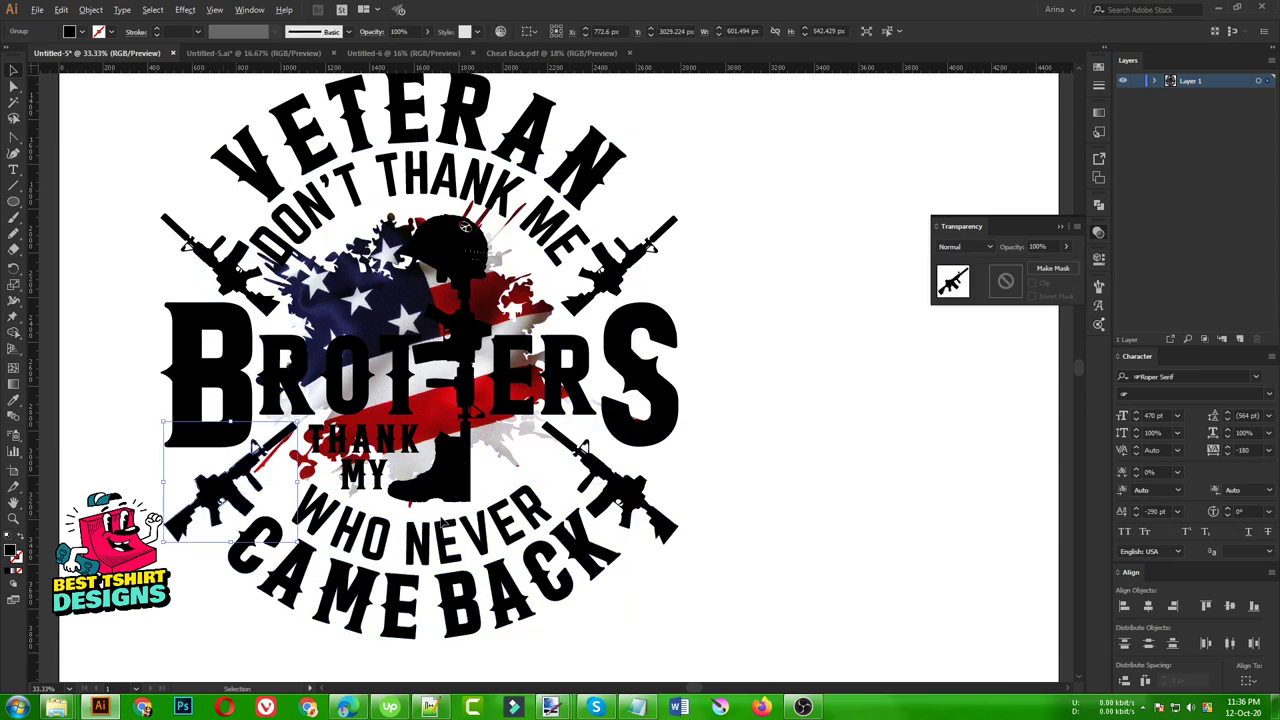
# - Rotate the flag splatter slightly clockwise behind the lettering and nudge it about 34 px to the left
pyautogui.hotkey('ctrl', '-')
pyautogui.moveTo(214, 163); pyautogui.dragTo(681, 644)
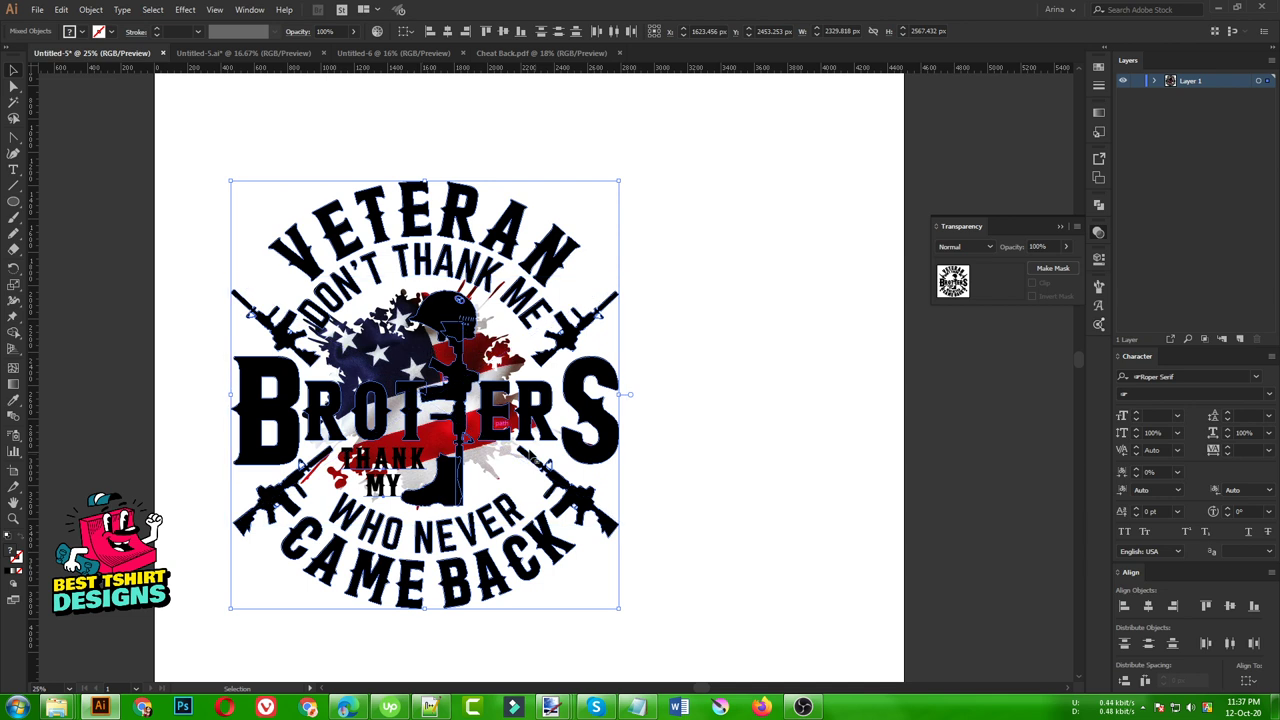
pyautogui.click(490, 470)
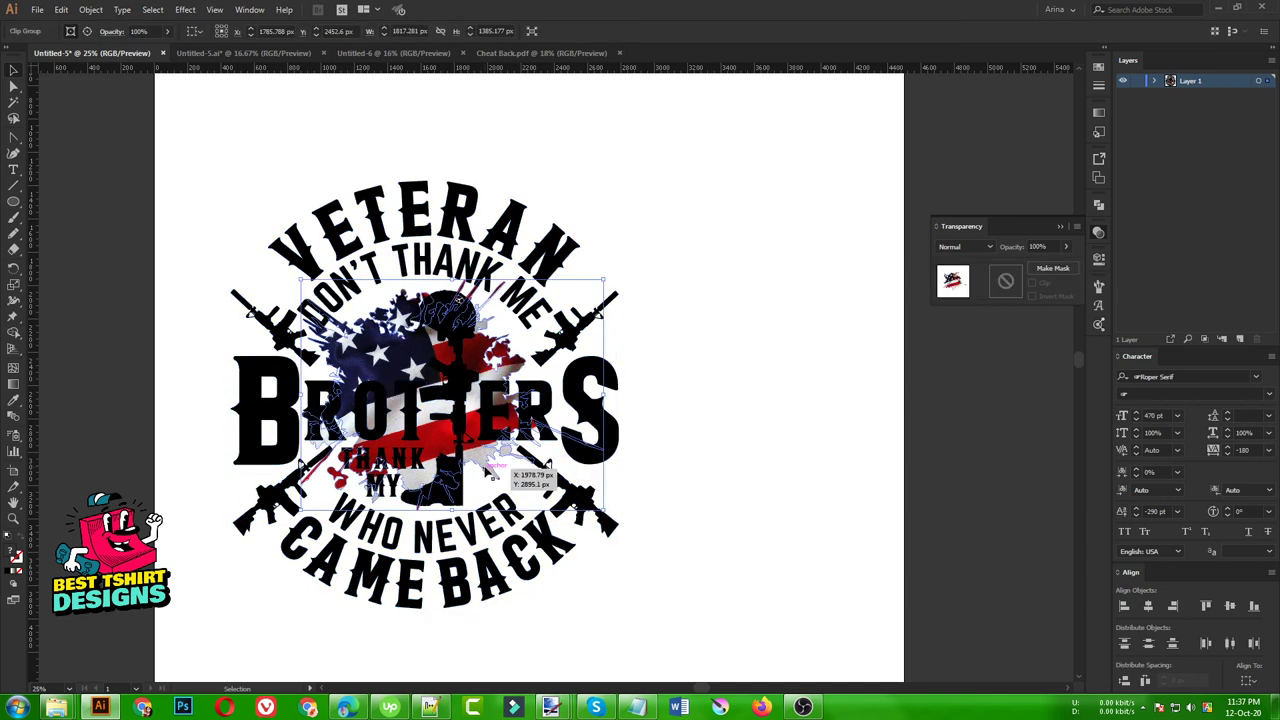
pyautogui.moveTo(606, 512); pyautogui.dragTo(604, 552)
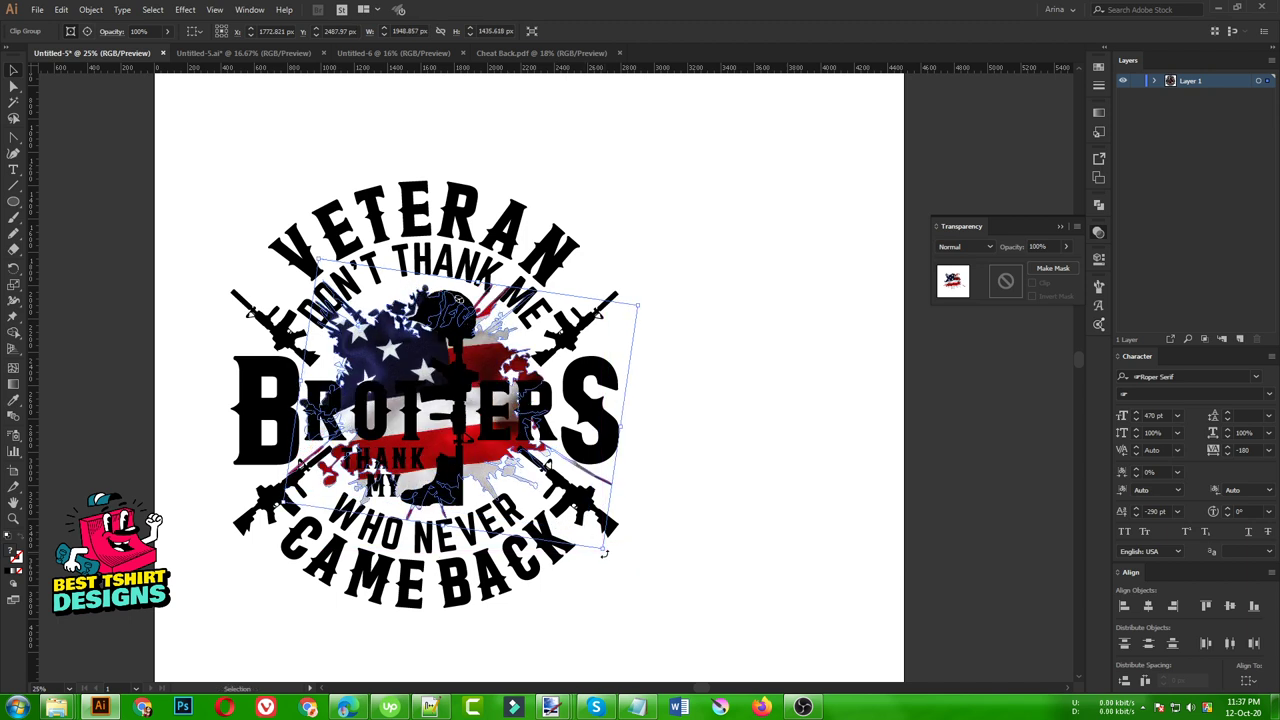
pyautogui.press('Left')
pyautogui.press('Left')
pyautogui.press('Left')
pyautogui.press('Left')
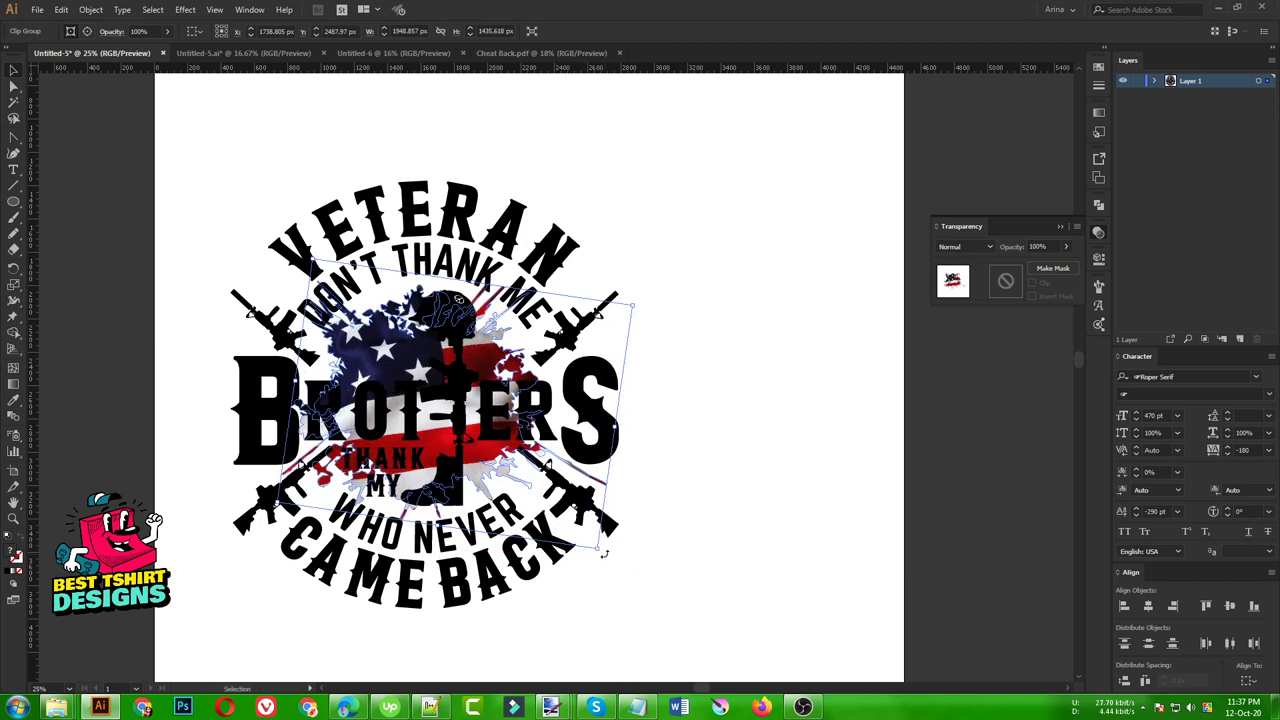
pyautogui.click(711, 502)
# - Offset the paths of the lettering, rifles and soldier silhouette by 20 px, leaving the flag splatter out of the selection
pyautogui.moveTo(198, 138); pyautogui.dragTo(668, 626)
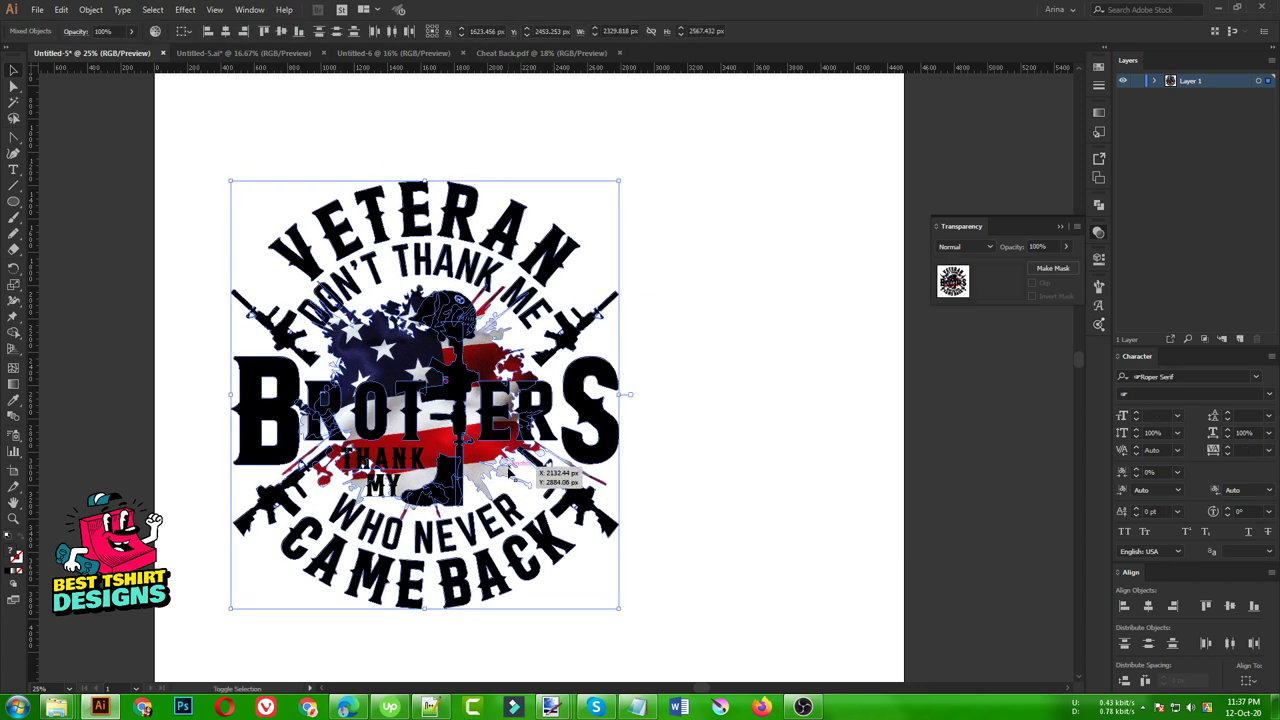
pyautogui.moveTo(510, 472); pyautogui.dragTo(512, 474)
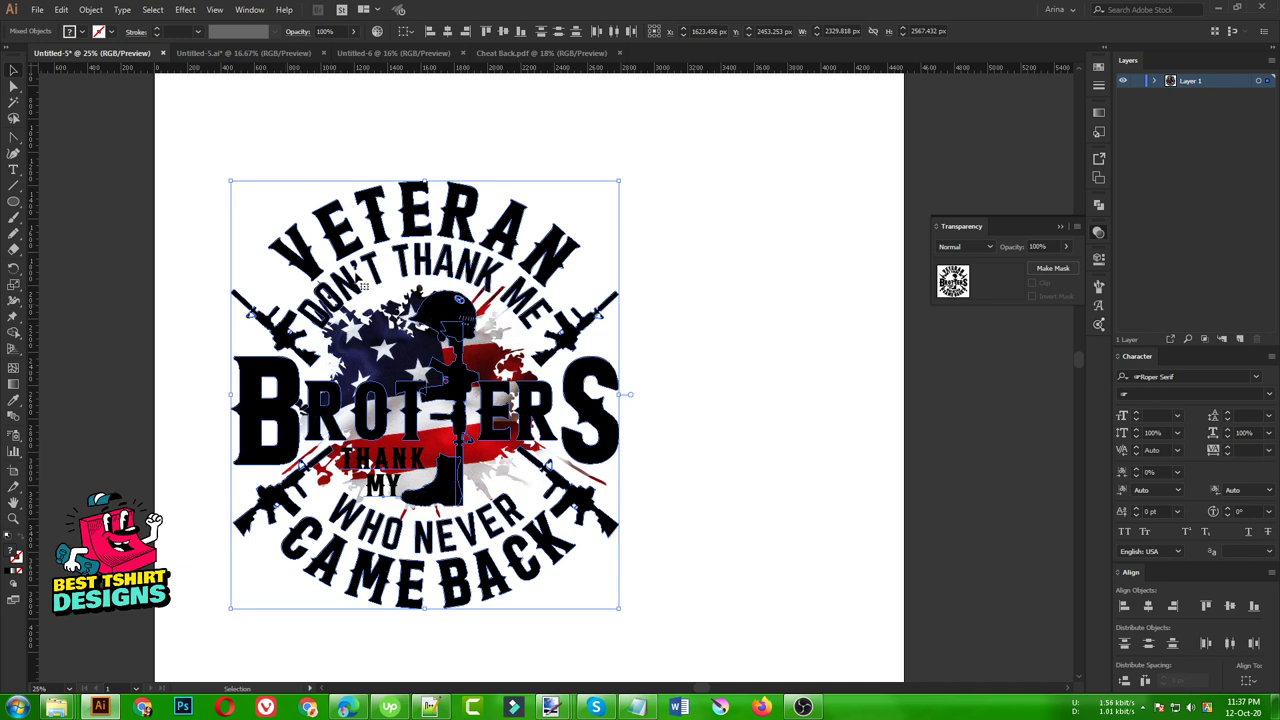
pyautogui.click(91, 9)
pyautogui.moveTo(150, 316)
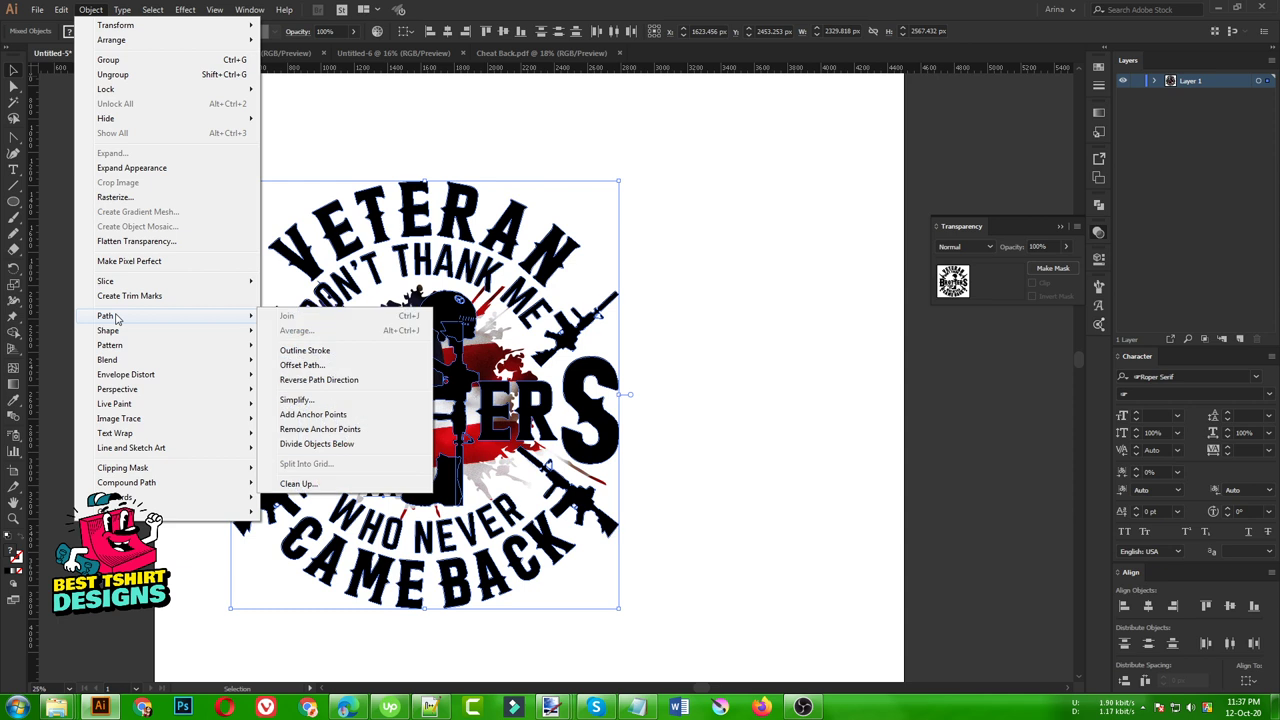
pyautogui.click(288, 364)
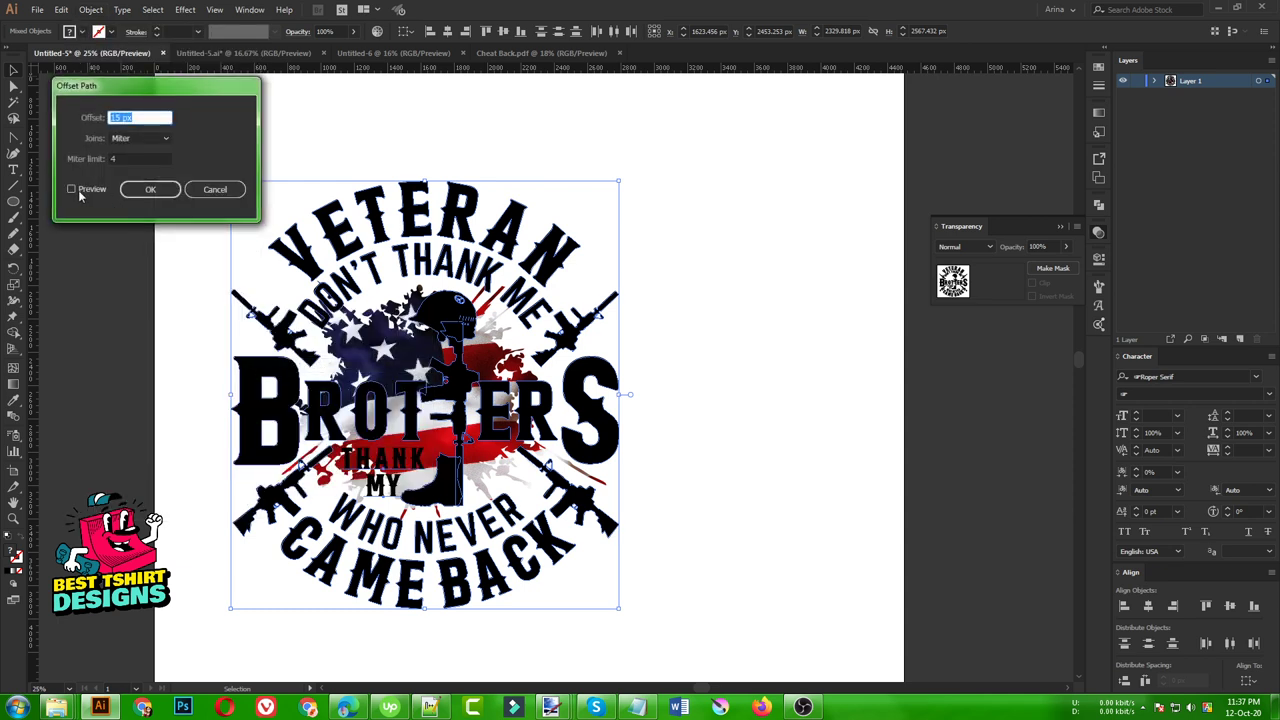
pyautogui.click(78, 190)
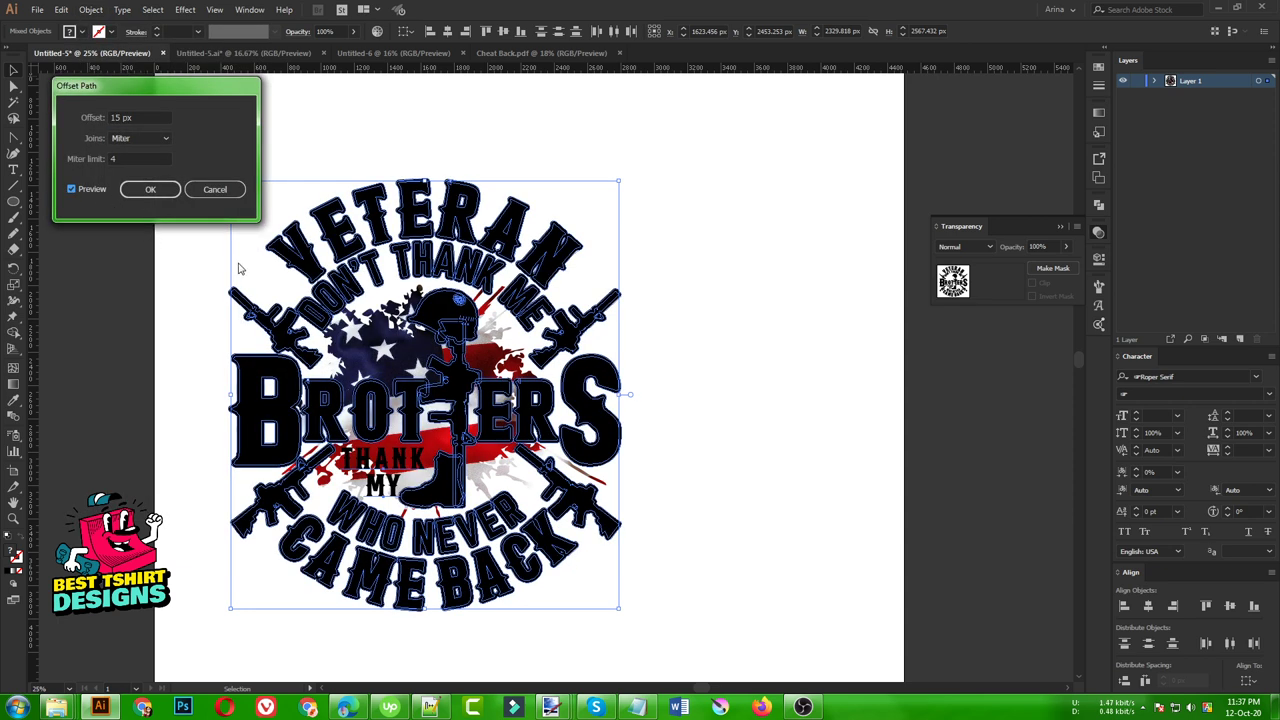
pyautogui.doubleClick(138, 117)
pyautogui.write('20')
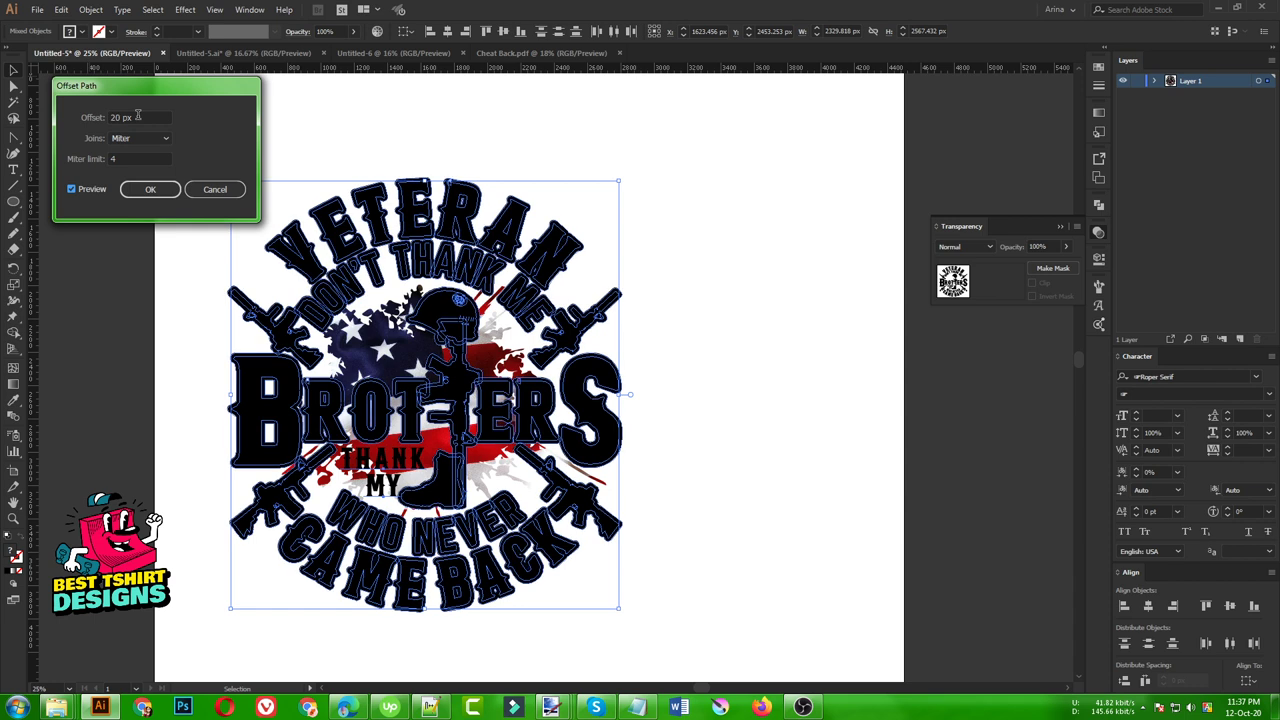
pyautogui.click(151, 190)
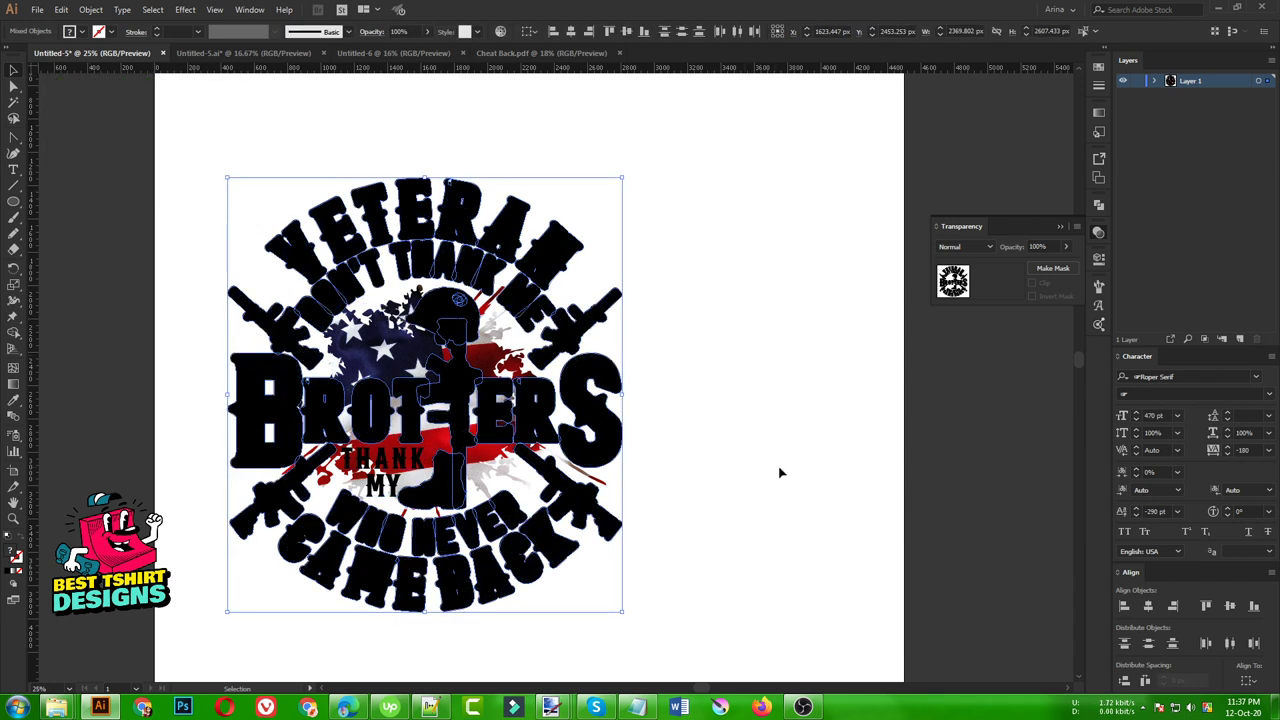
# - Unite the offset paths into a single outline shape and cut it to the clipboard
pyautogui.click(1099, 206)
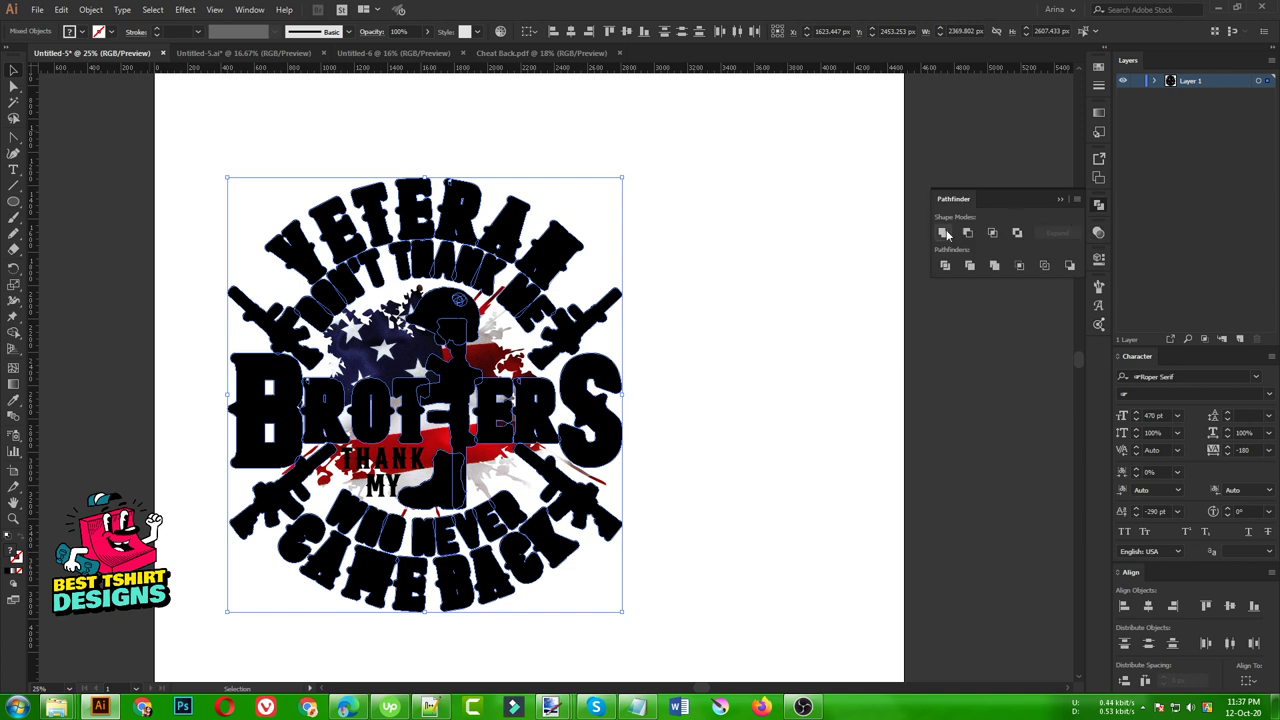
pyautogui.click(944, 233)
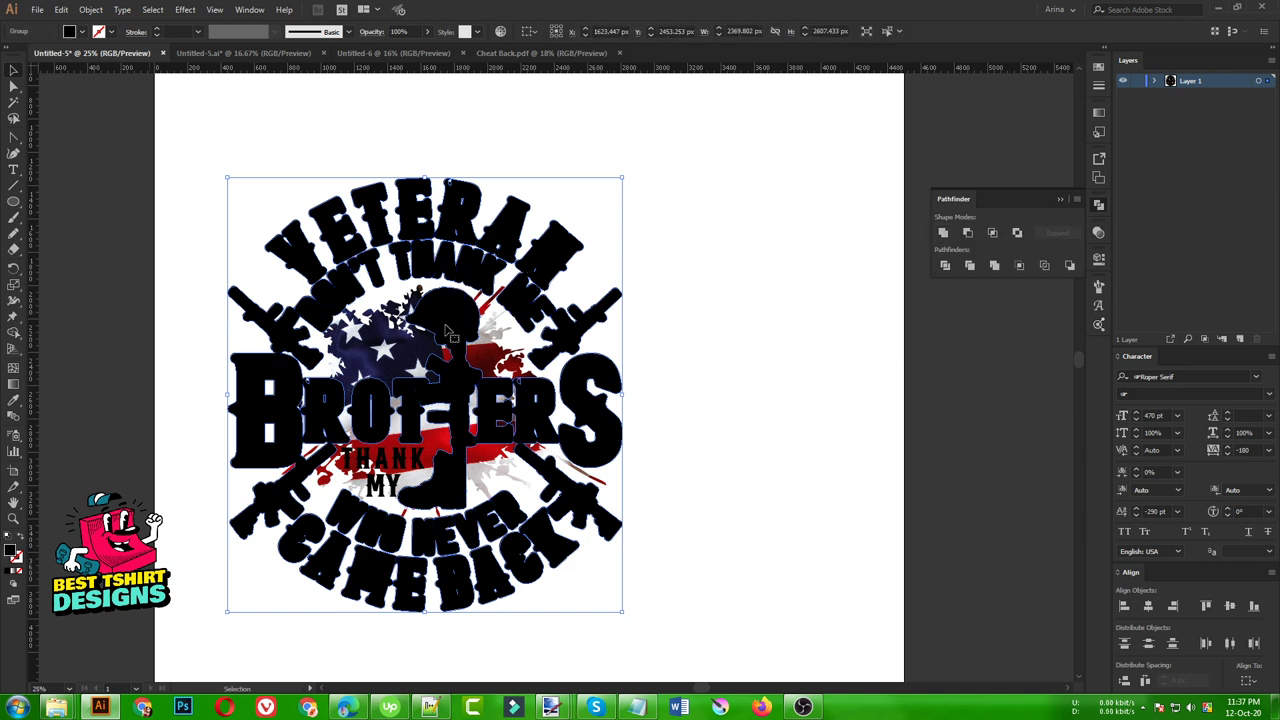
pyautogui.hotkey('ctrl', 'z')
pyautogui.press('Delete')
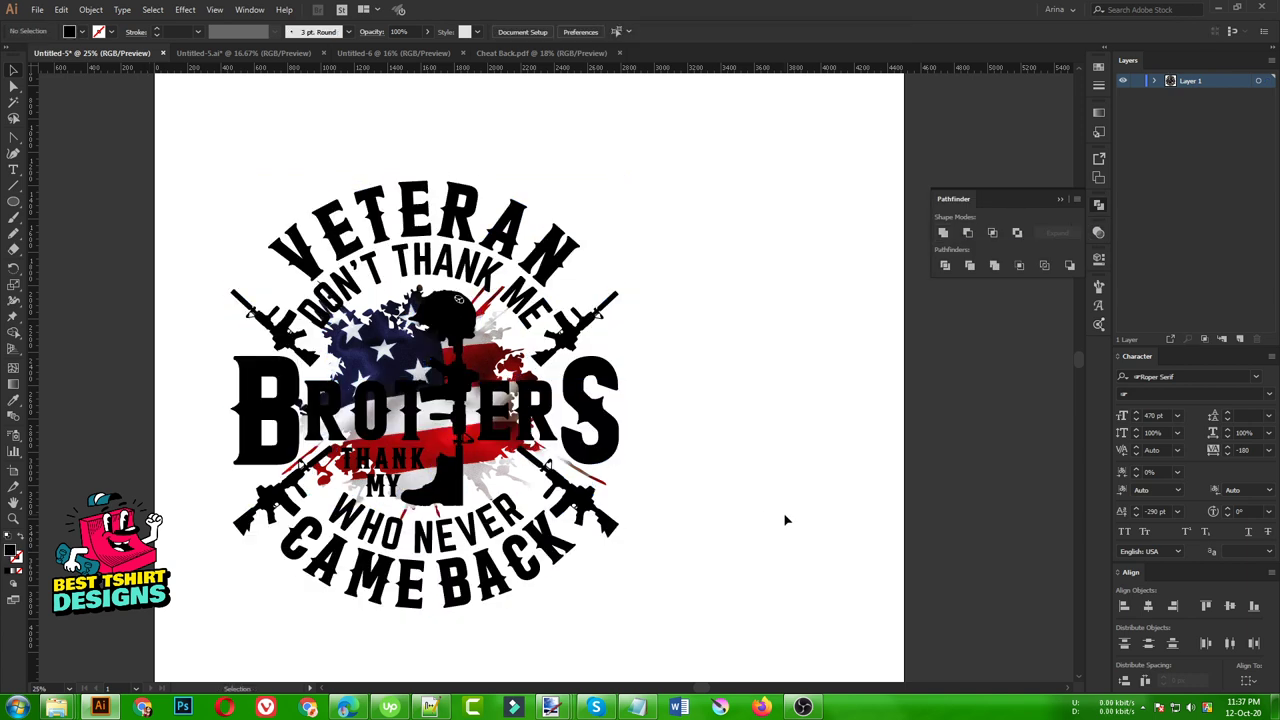
# - Add an opacity mask without clipping to the flag splatter, paste the cut outline in place inside it, and leave mask editing
pyautogui.click(493, 364)
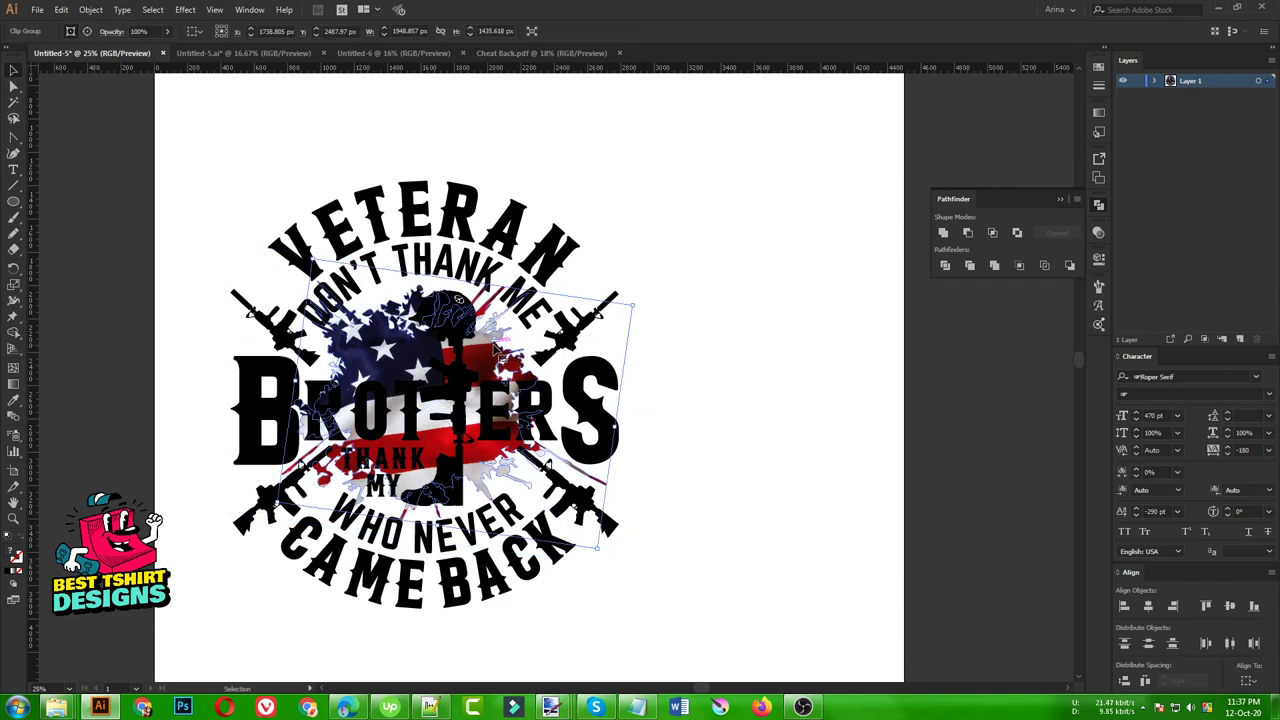
pyautogui.click(1097, 233)
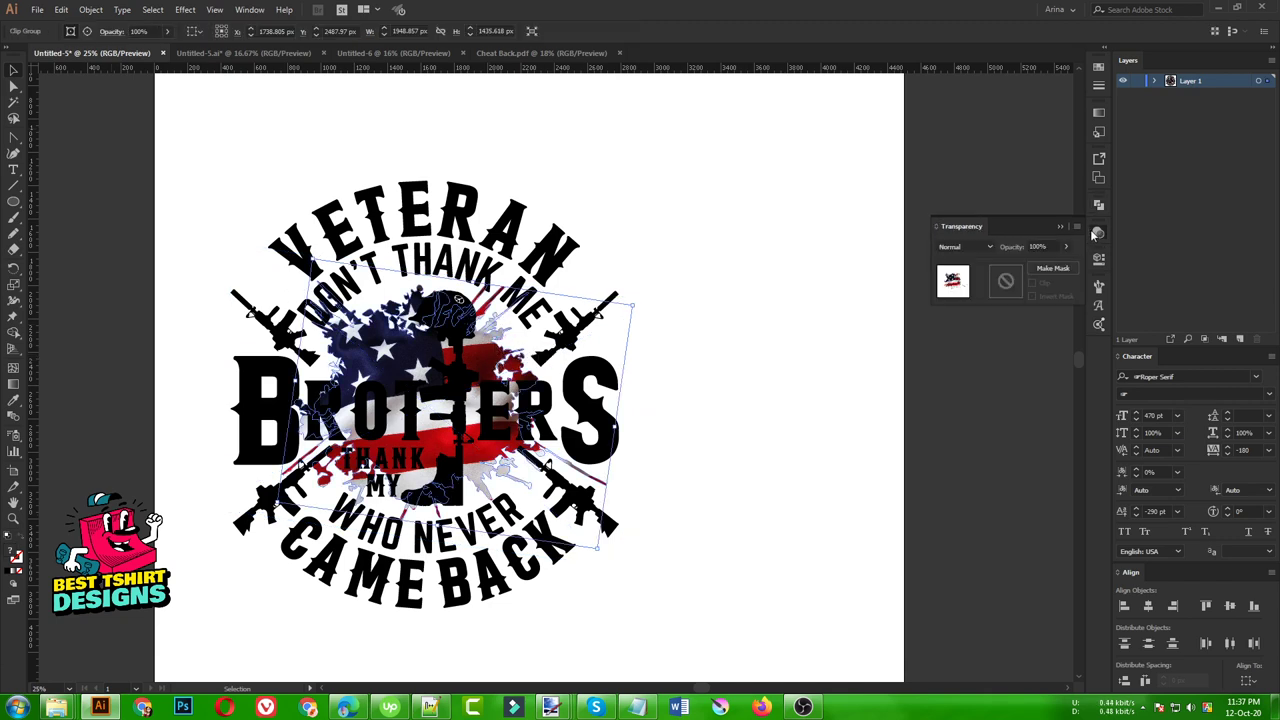
pyautogui.click(1007, 280)
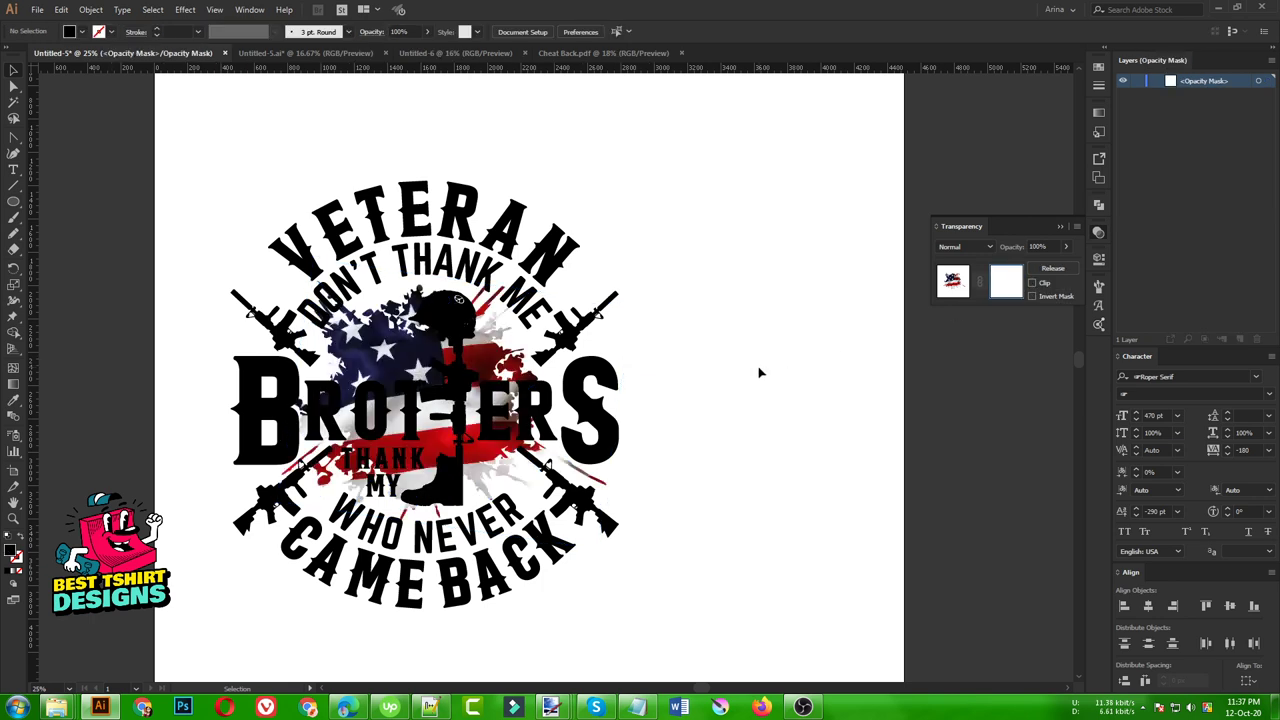
pyautogui.hotkey('ctrl', 'f')
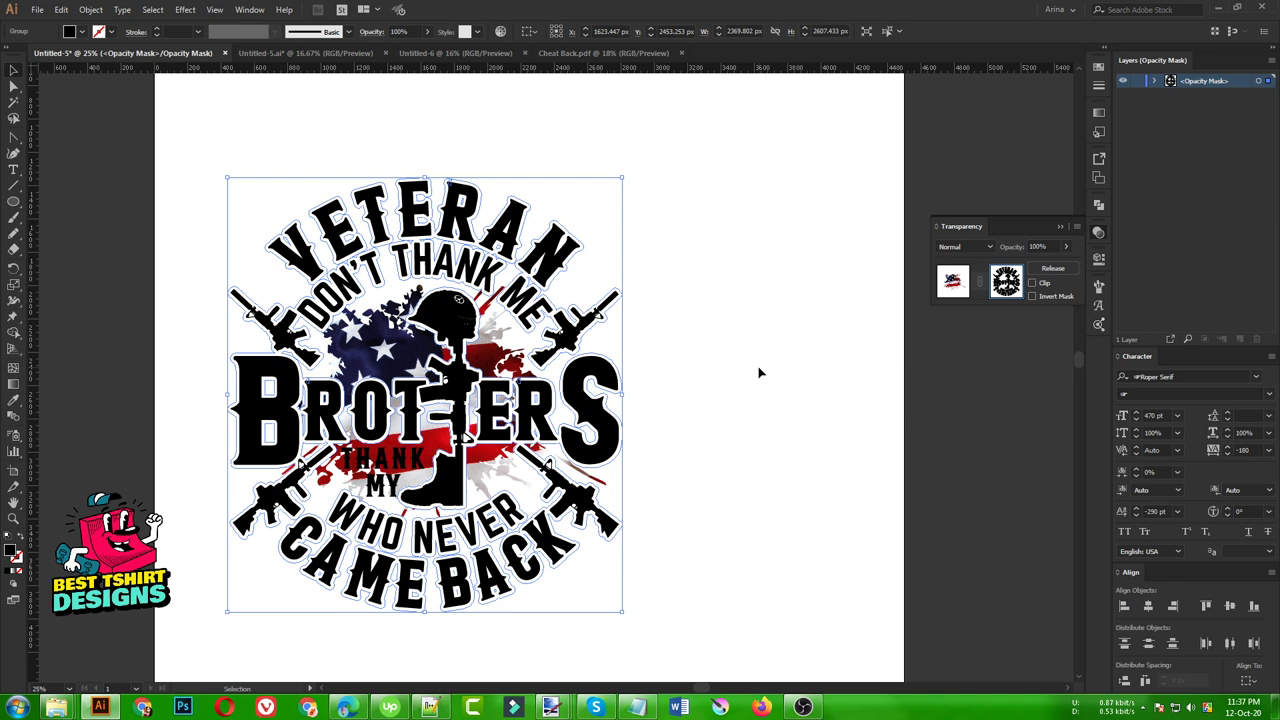
pyautogui.click(759, 373)
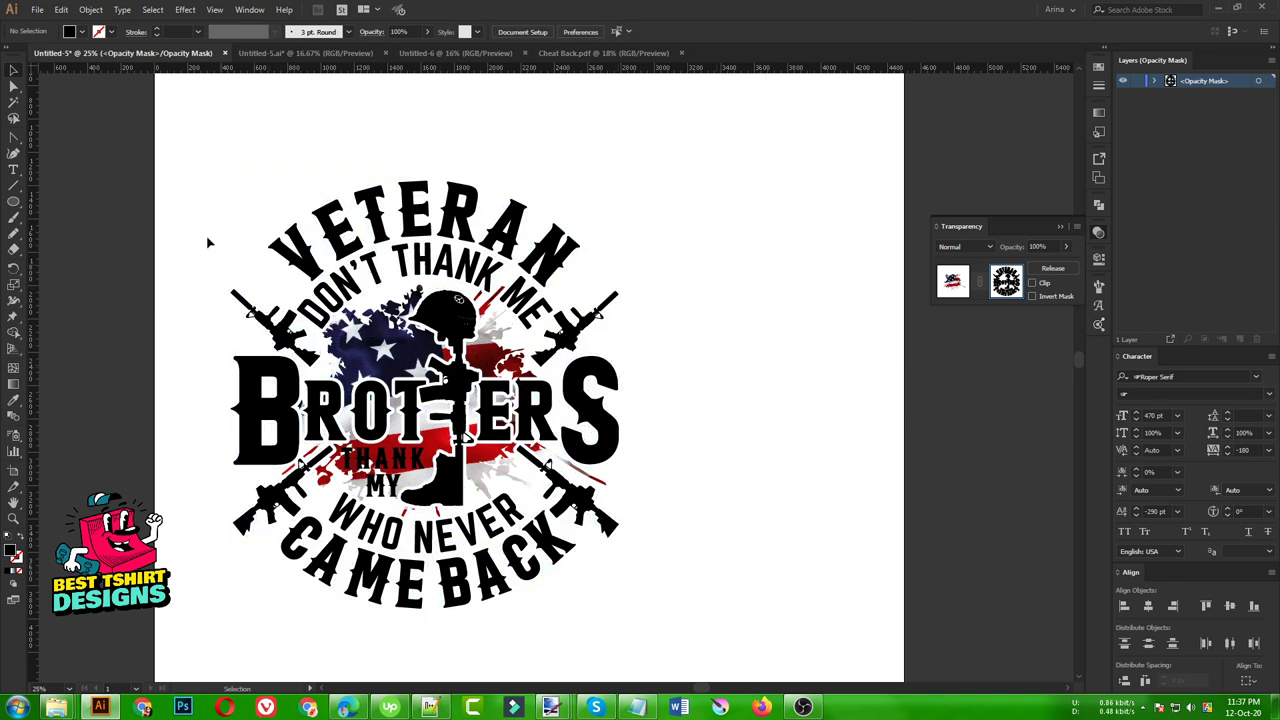
pyautogui.scroll(1, 455, 430)
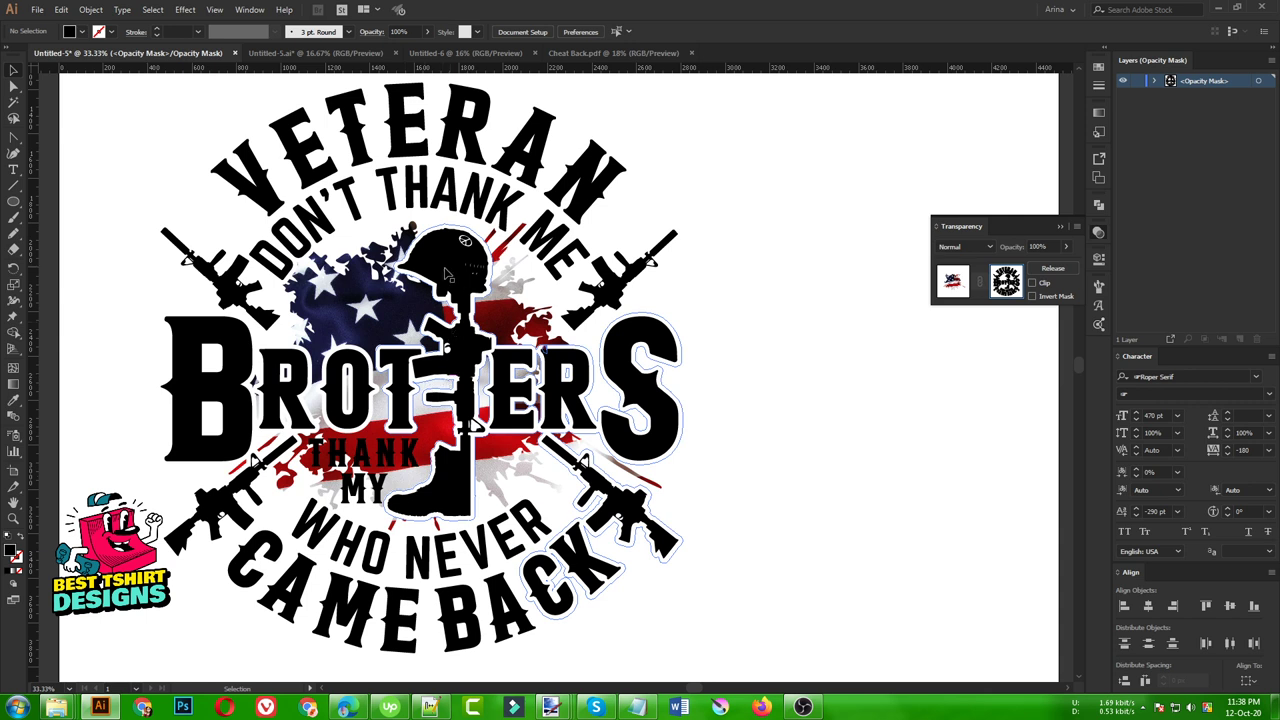
pyautogui.scroll(-2, 436, 356)
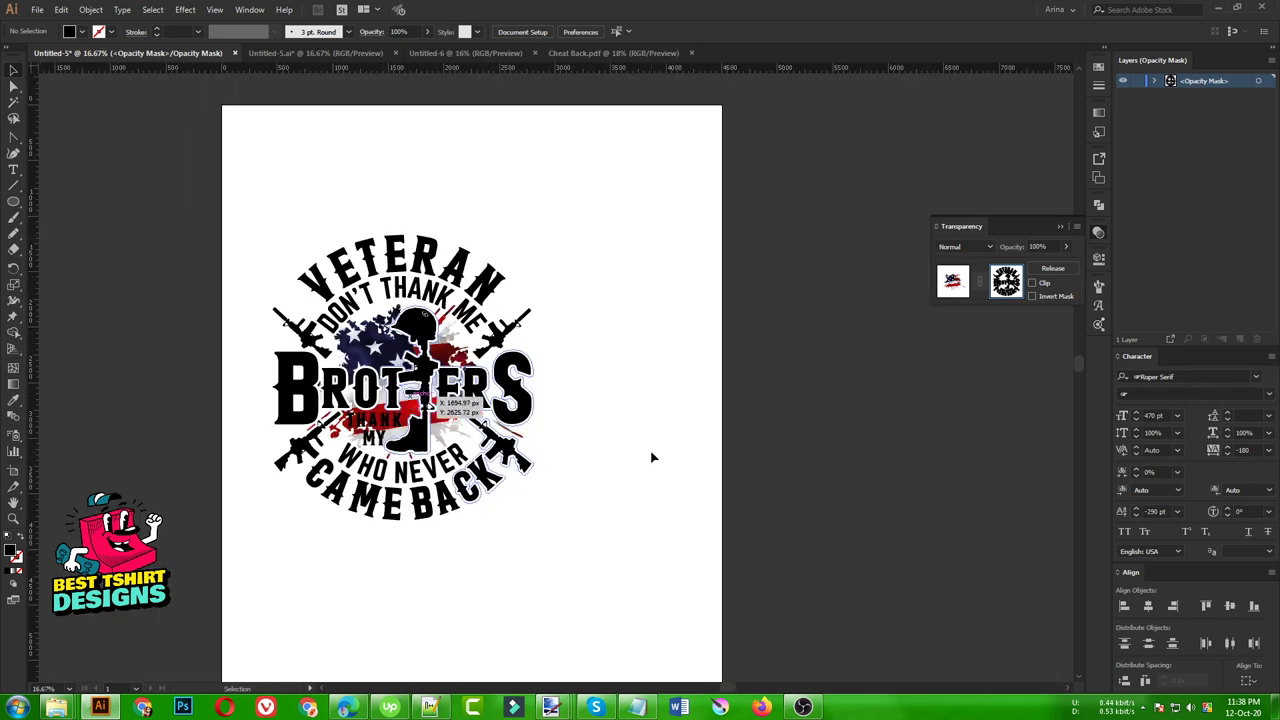
pyautogui.click(952, 280)
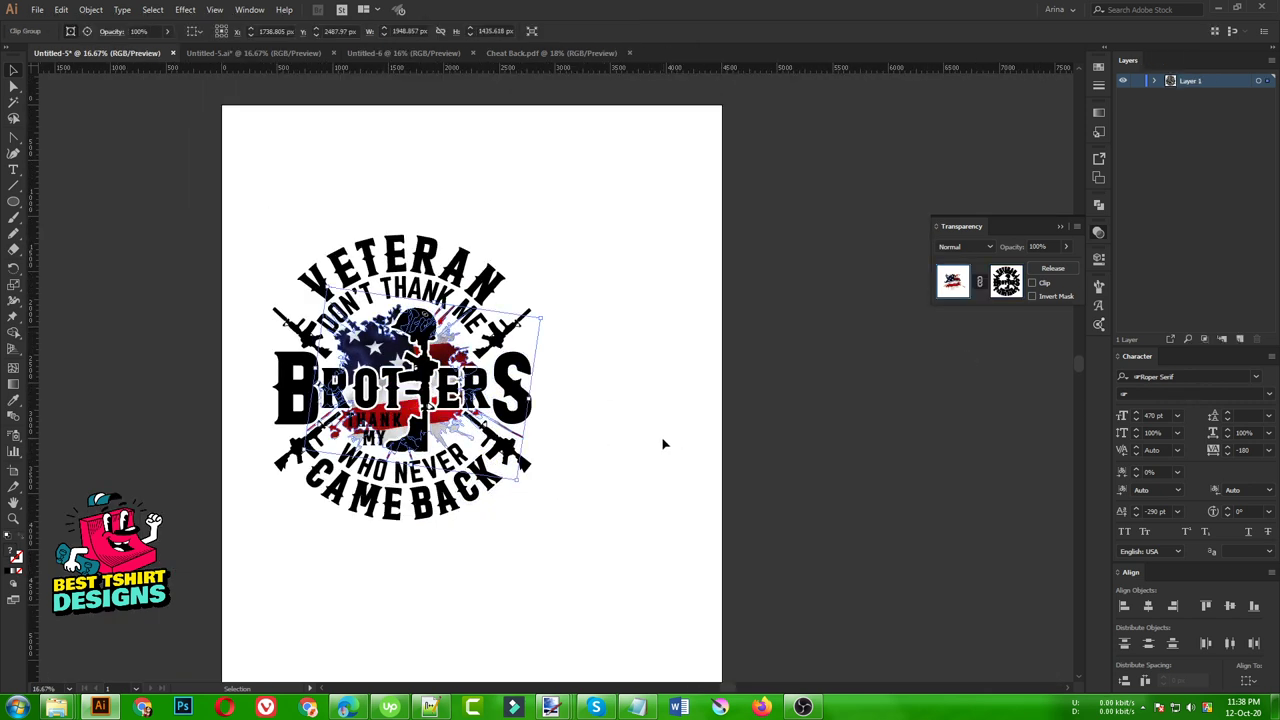
pyautogui.scroll(1, 358, 338)
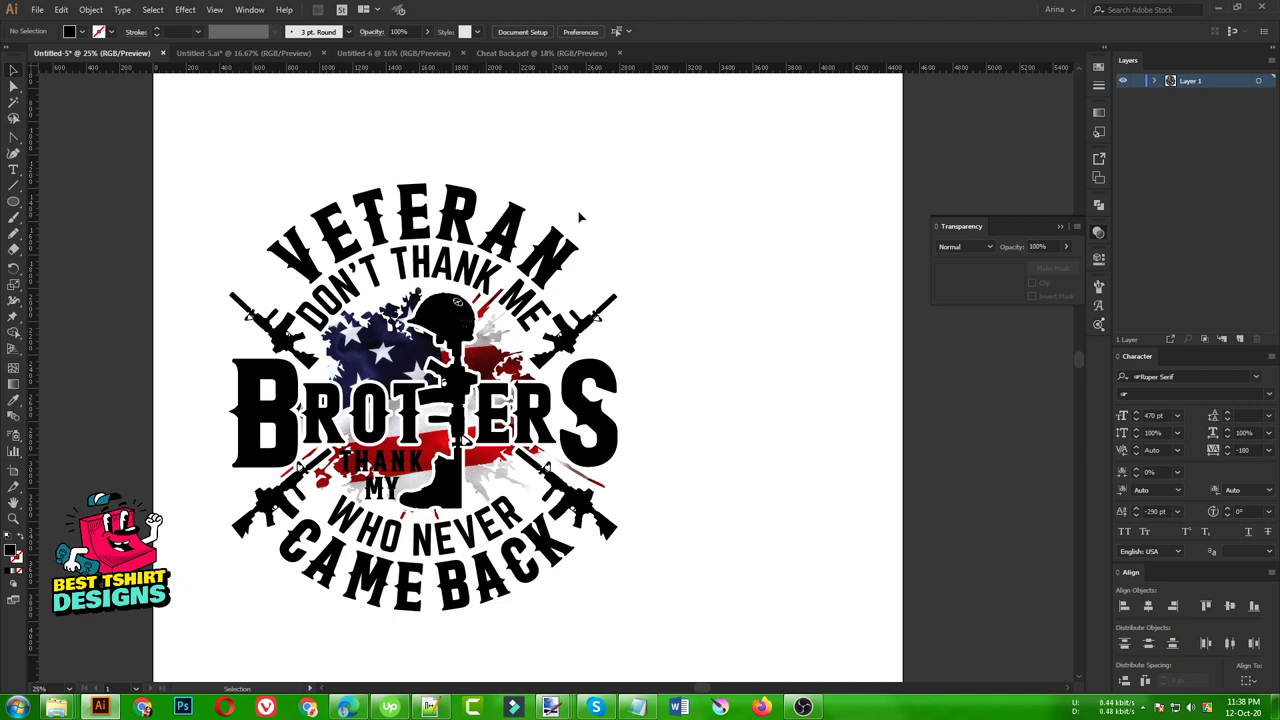
# - Recolour the VETERAN lettering with a red sampled from the flag splatter and the DON'T THANK ME lettering with white
pyautogui.click(332, 224)
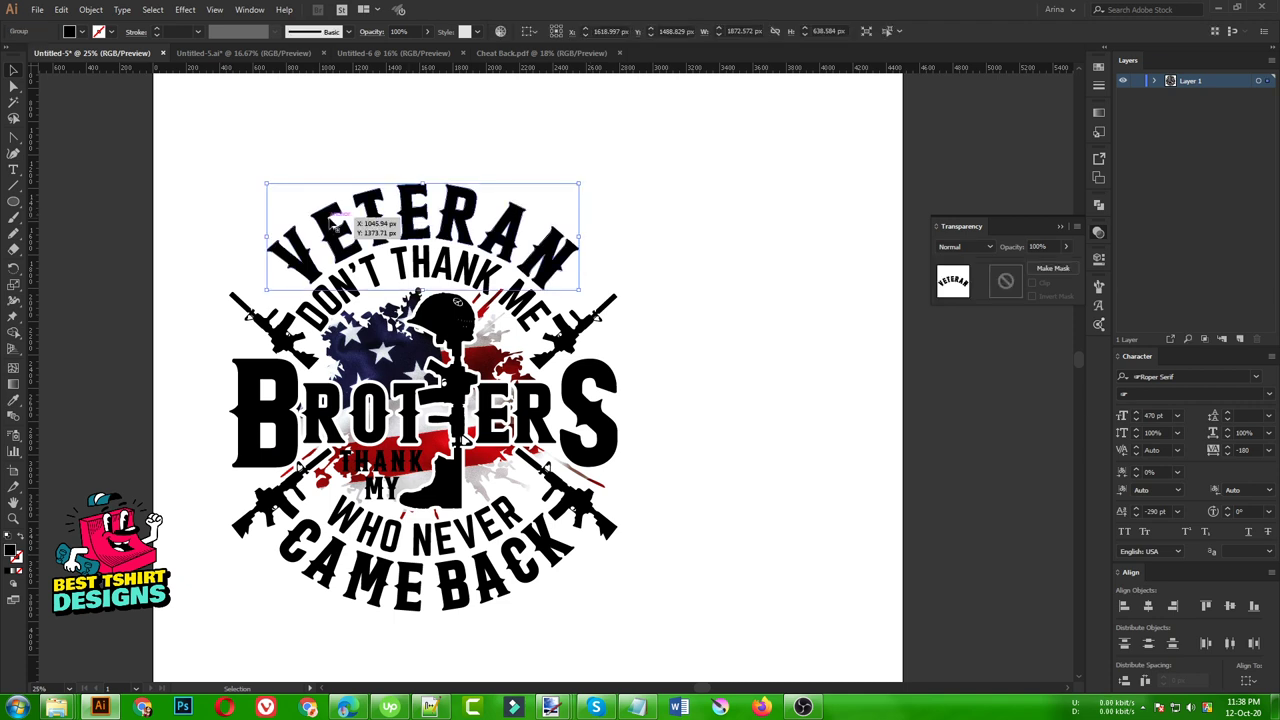
pyautogui.press('i')
pyautogui.click(463, 440)
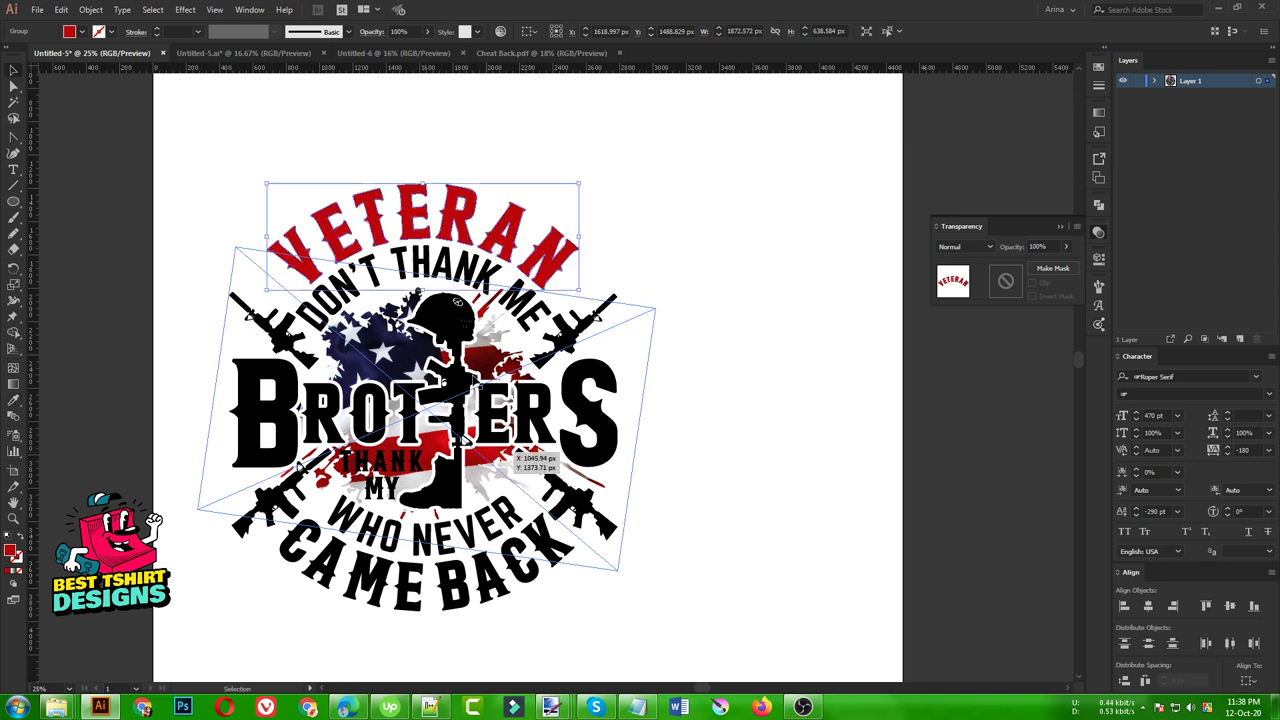
pyautogui.keyDown('ctrl'); pyautogui.click(425, 268); pyautogui.keyUp('ctrl')
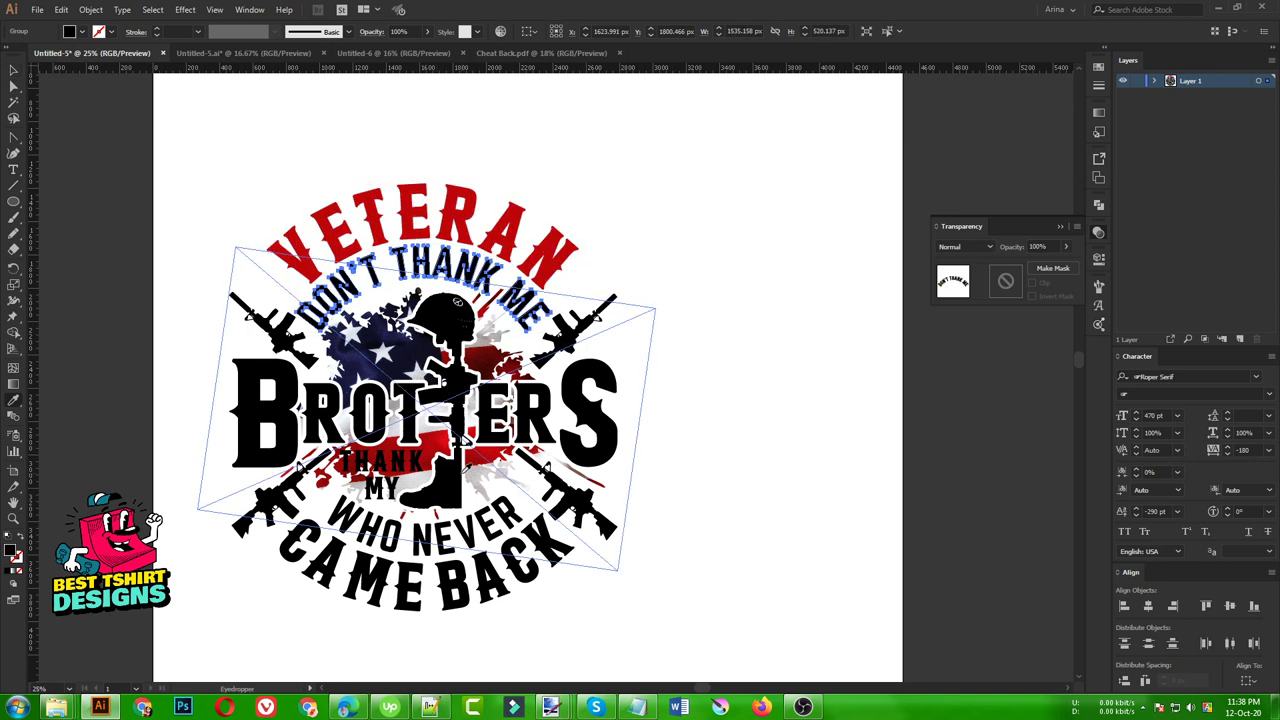
pyautogui.click(706, 457)
pyautogui.press('v')
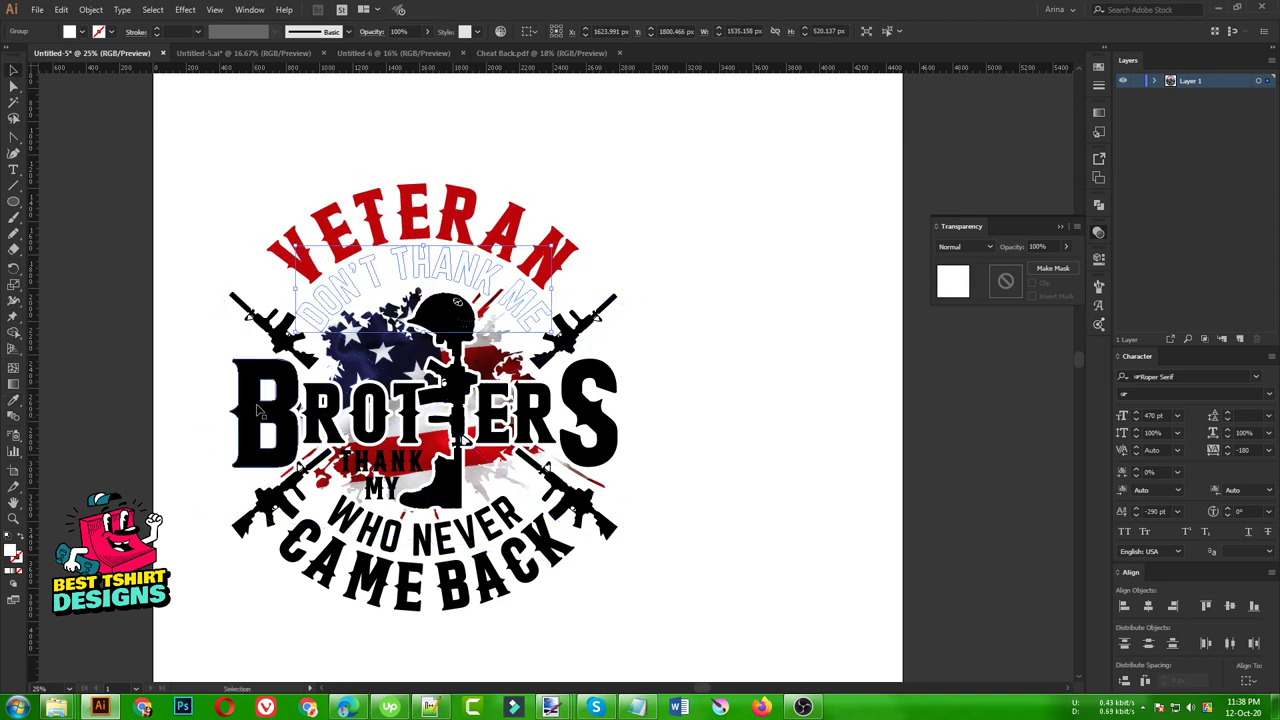
# - Recolour the CAME BACK lettering with the flag's red and the WHO NEVER lettering with white
pyautogui.click(330, 565)
pyautogui.press('i')
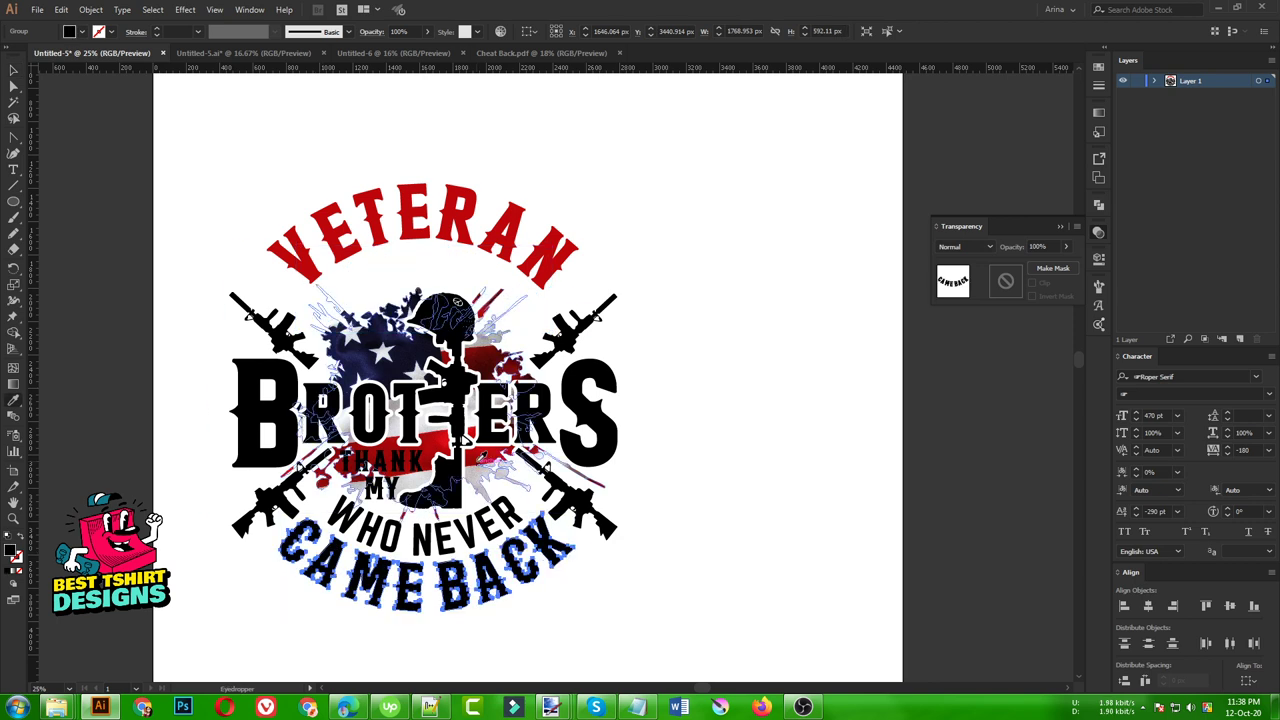
pyautogui.click(483, 455)
pyautogui.press('v')
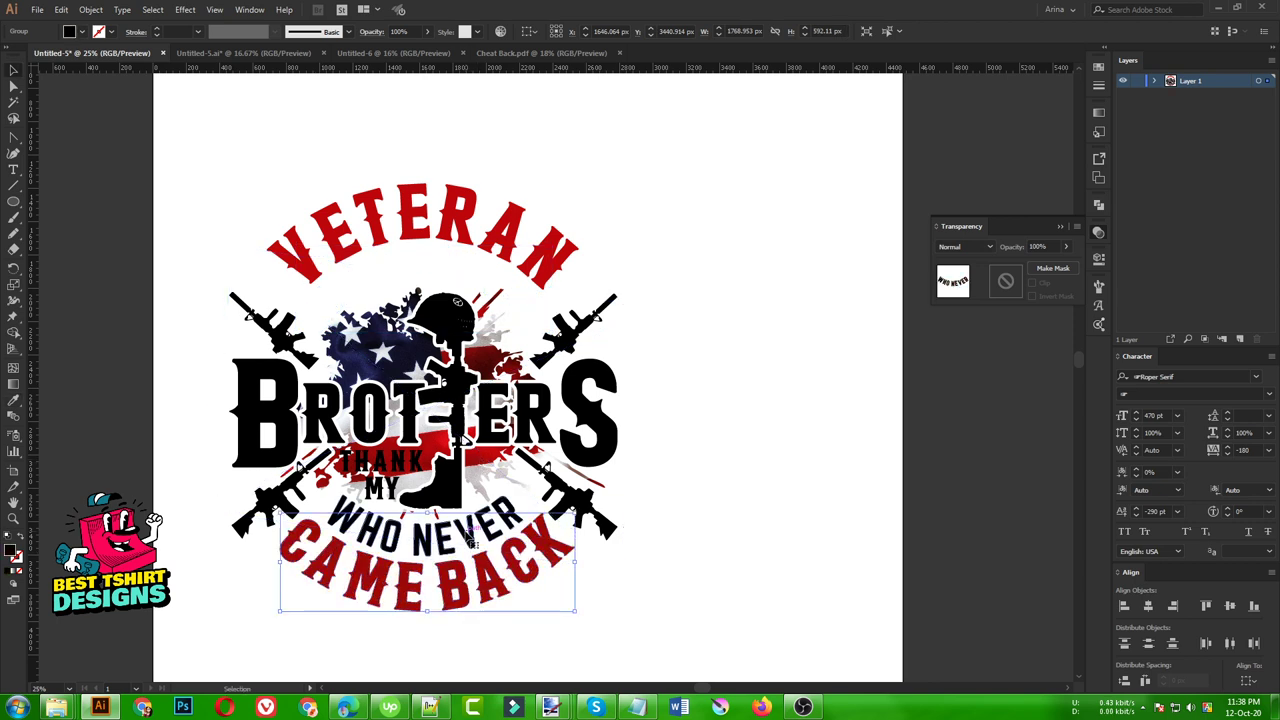
pyautogui.click(425, 535)
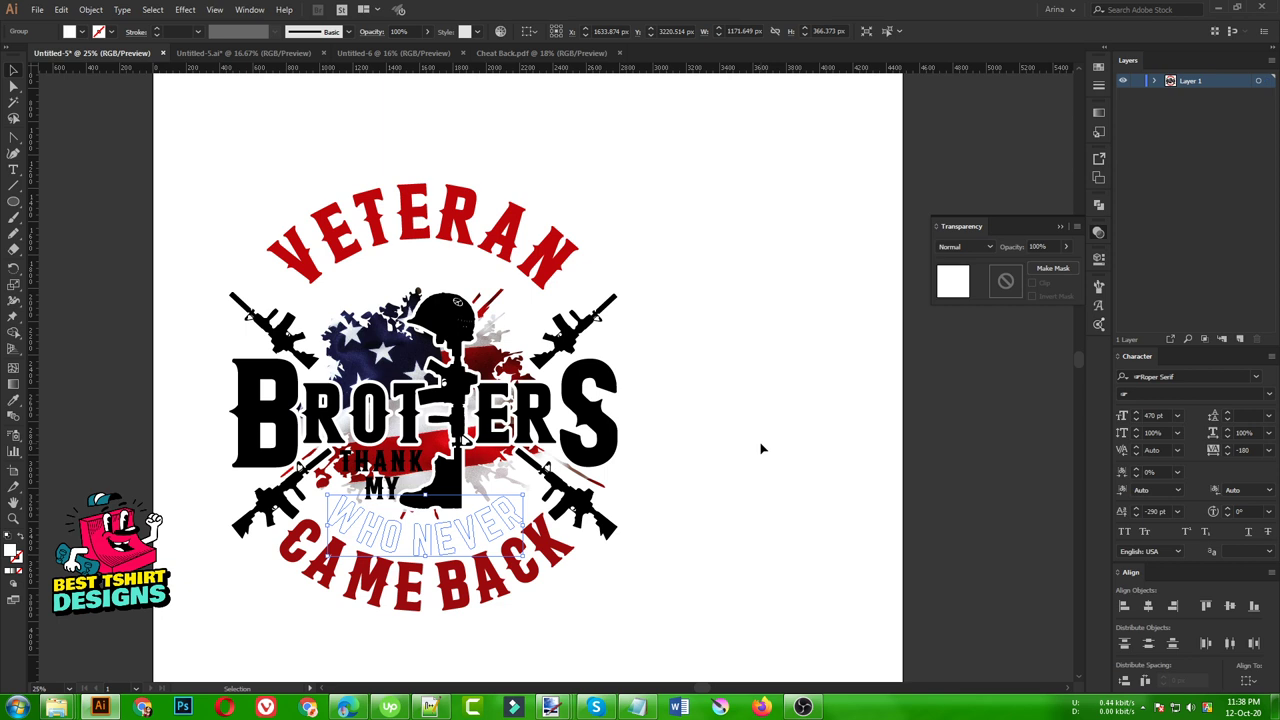
# - Recolour all four rifles with the red sampled from the VETERAN lettering
pyautogui.click(590, 512)
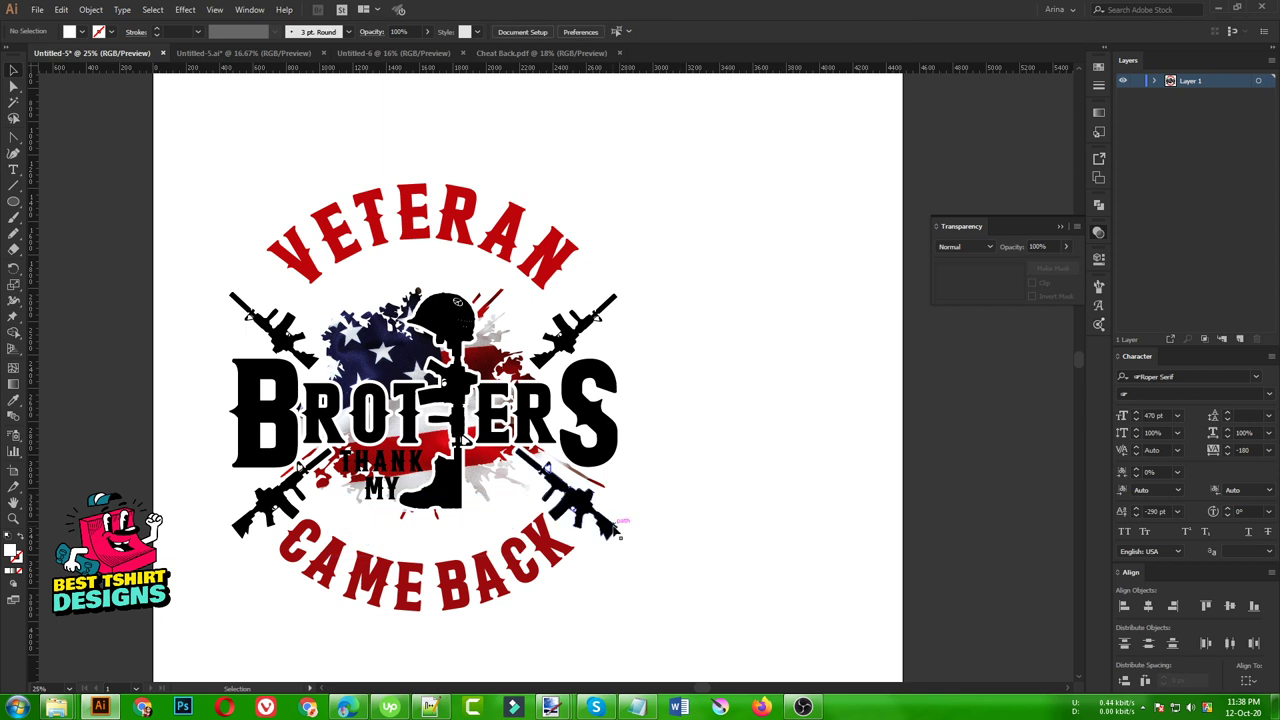
pyautogui.keyDown('shift'); pyautogui.click(268, 506); pyautogui.keyUp('shift')
pyautogui.keyDown('shift'); pyautogui.click(292, 336); pyautogui.keyUp('shift')
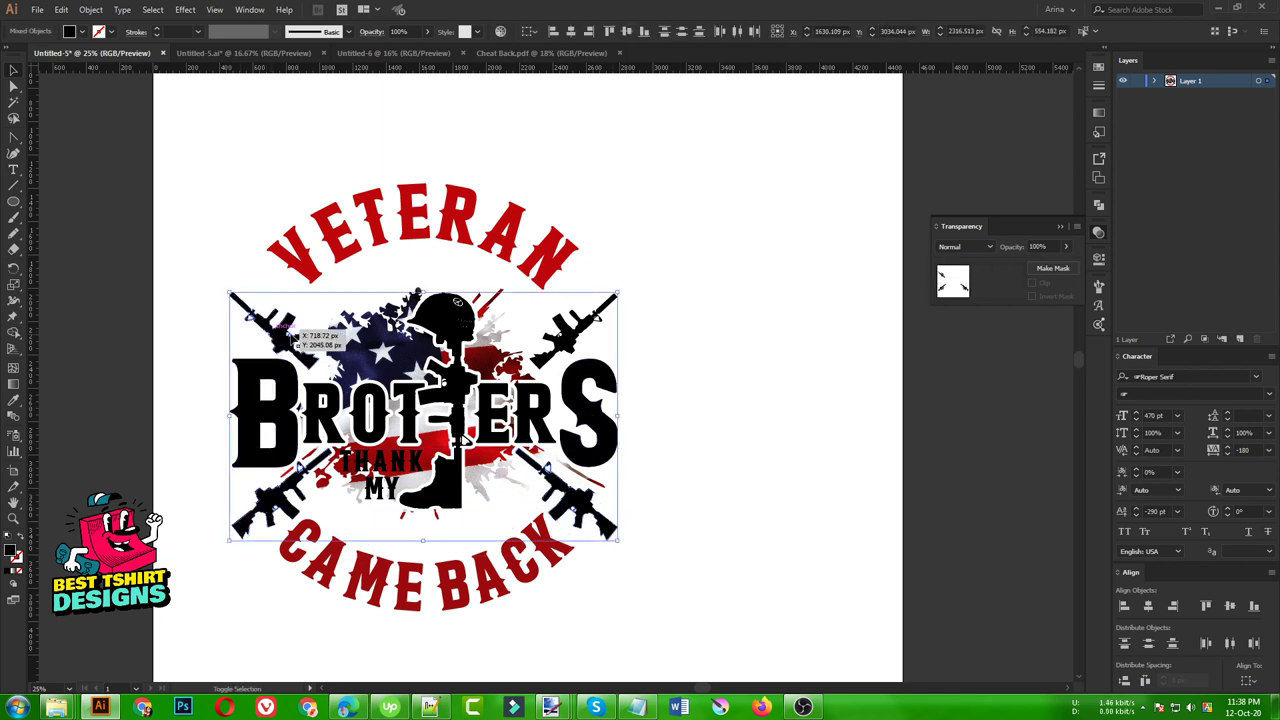
pyautogui.keyDown('shift'); pyautogui.click(588, 336); pyautogui.keyUp('shift')
pyautogui.press('i')
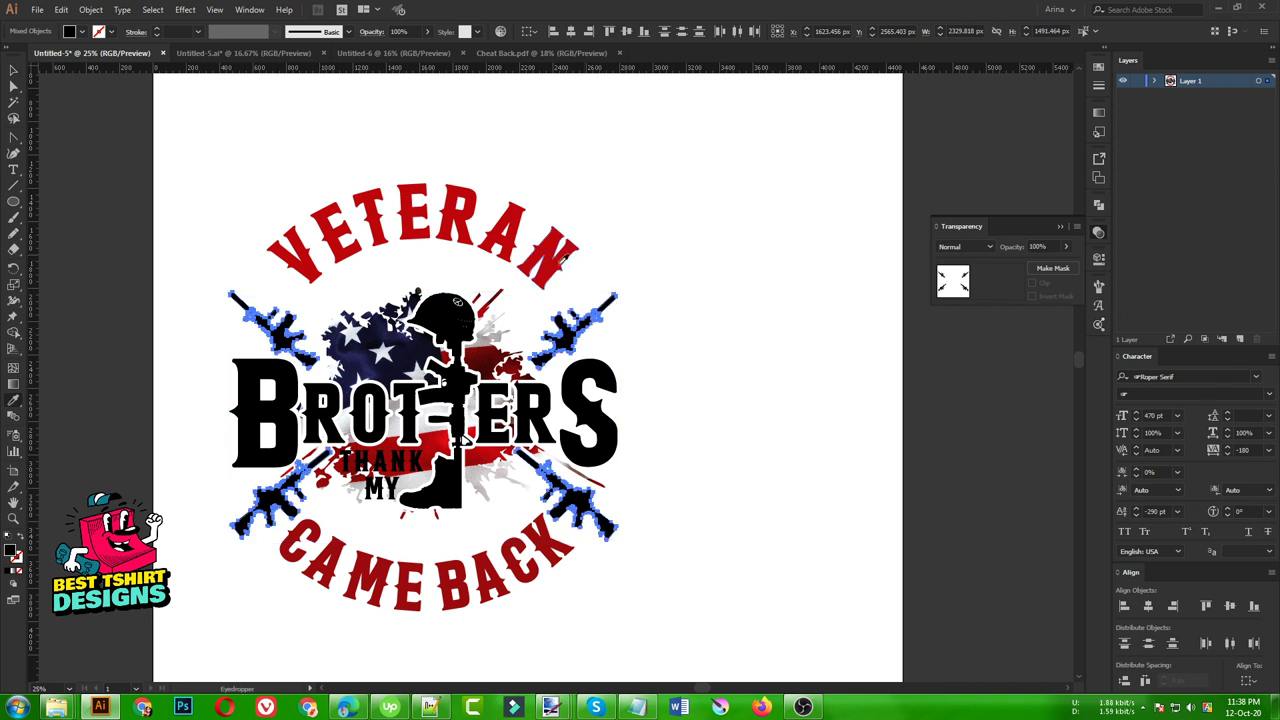
pyautogui.click(562, 250)
pyautogui.press('v')
pyautogui.click(681, 380)
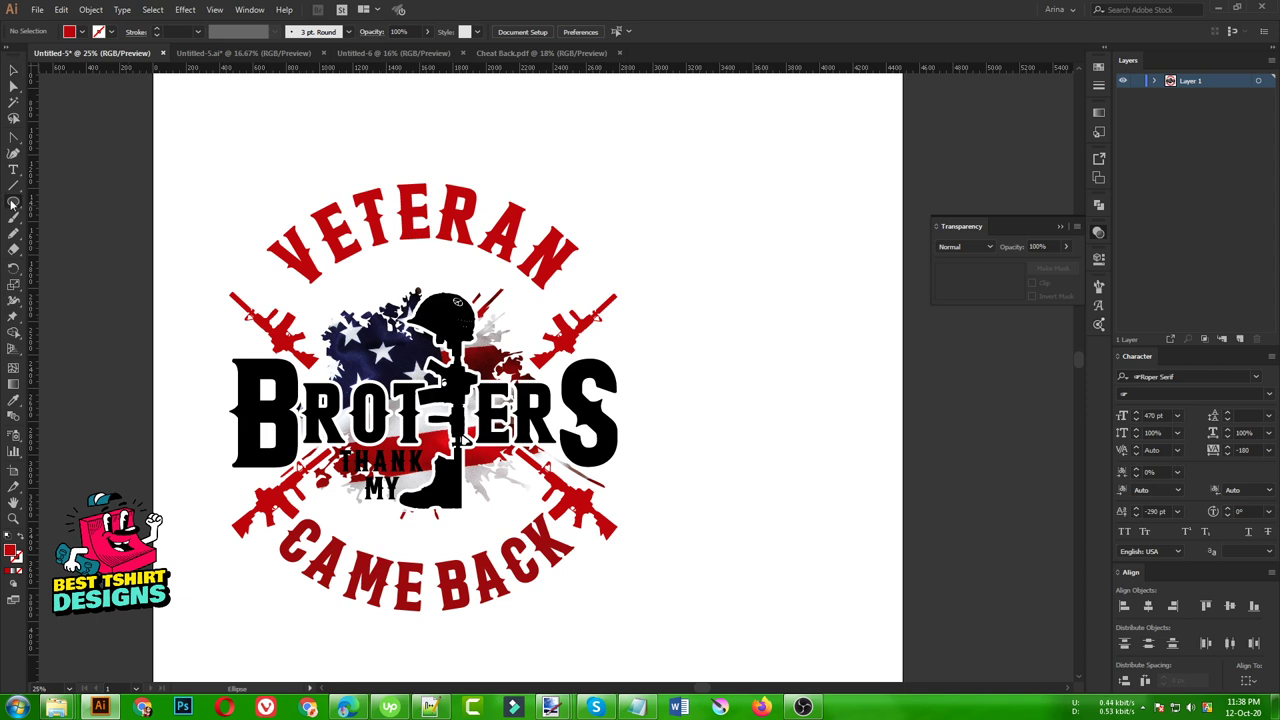
# - Draw a rectangle about 3128 by 3064 px around the design, fill it black, and place it behind all the artwork
pyautogui.moveTo(12, 203); pyautogui.dragTo(108, 200)
pyautogui.moveTo(184, 142); pyautogui.dragTo(706, 652)
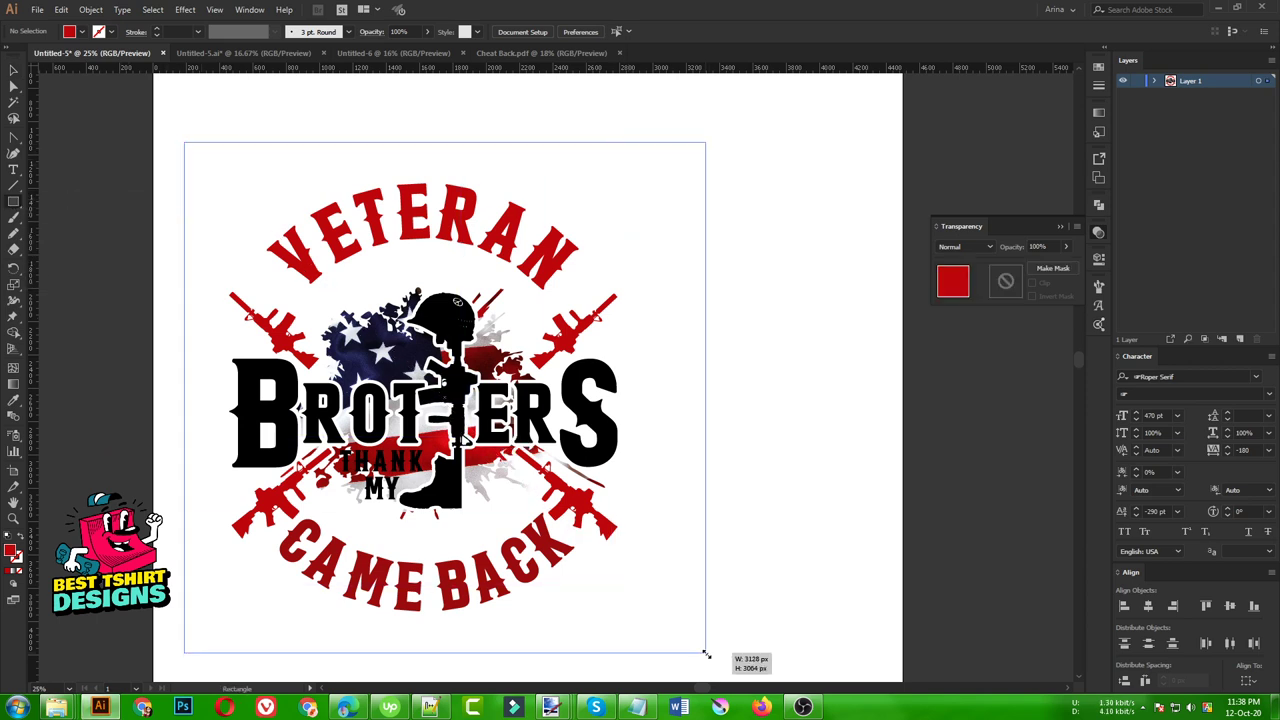
pyautogui.click(82, 32)
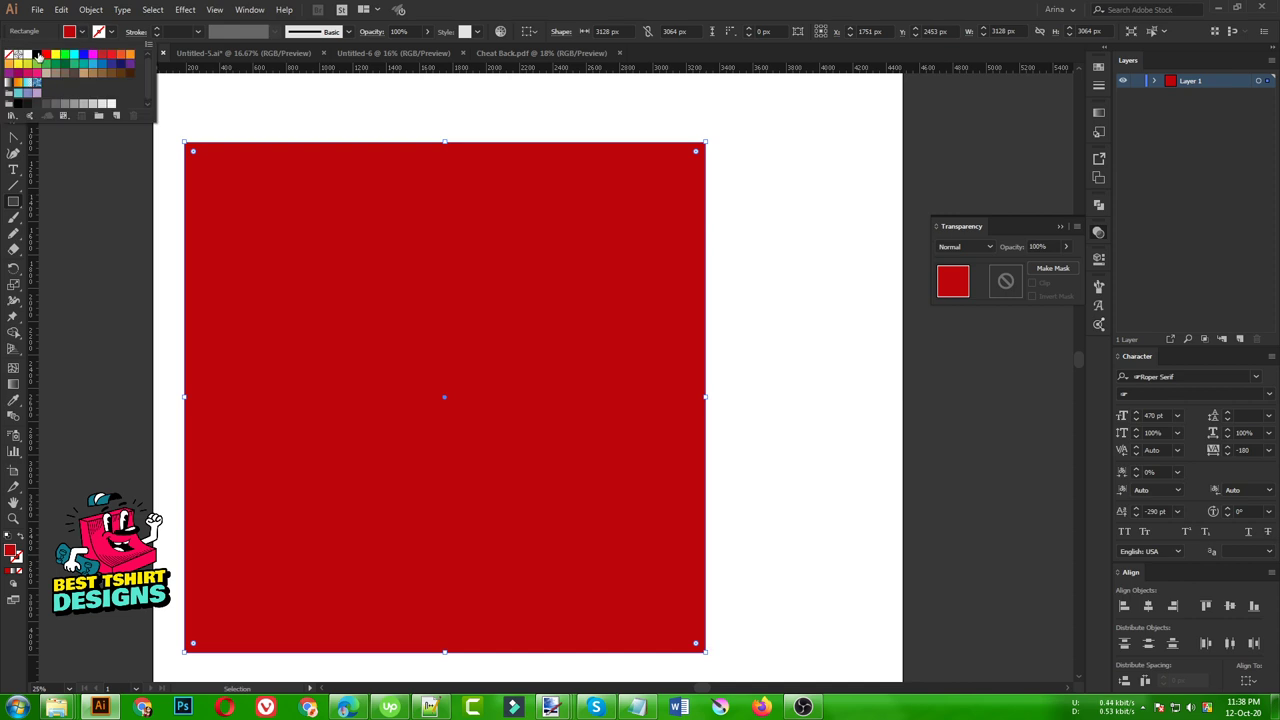
pyautogui.click(38, 56)
pyautogui.click(120, 205)
pyautogui.click(120, 205)
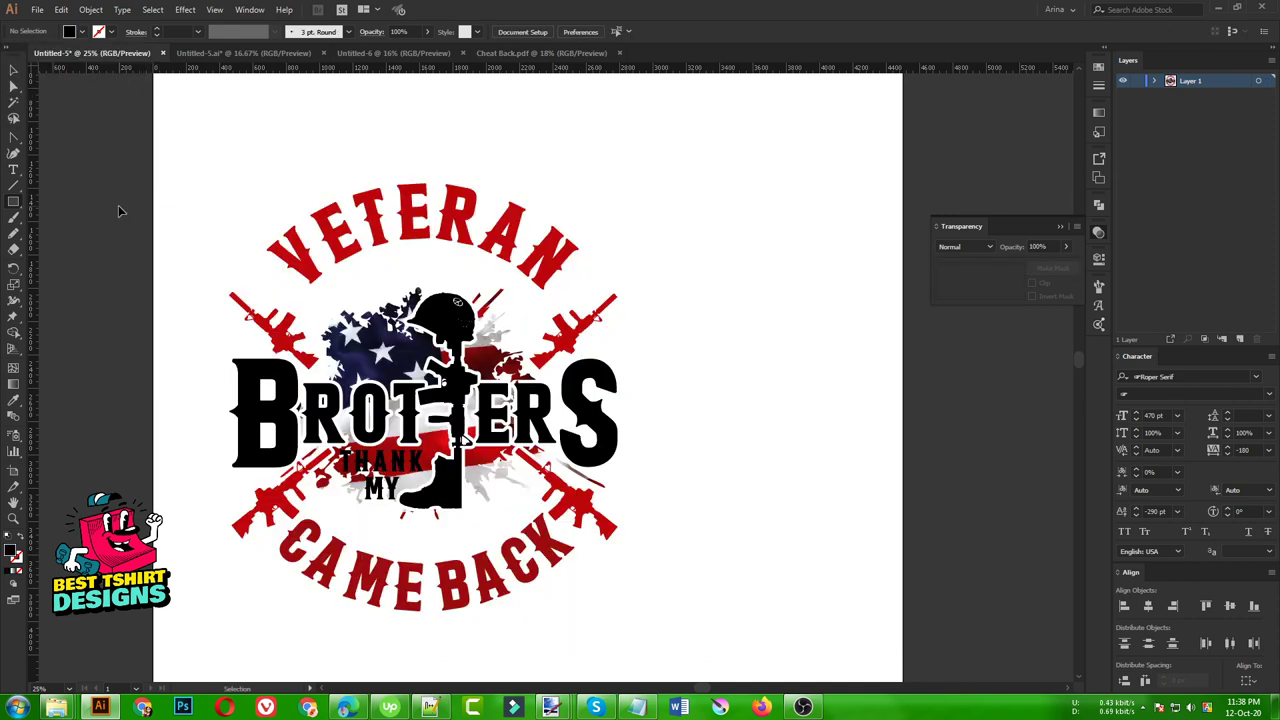
pyautogui.hotkey('ctrl', 'v')
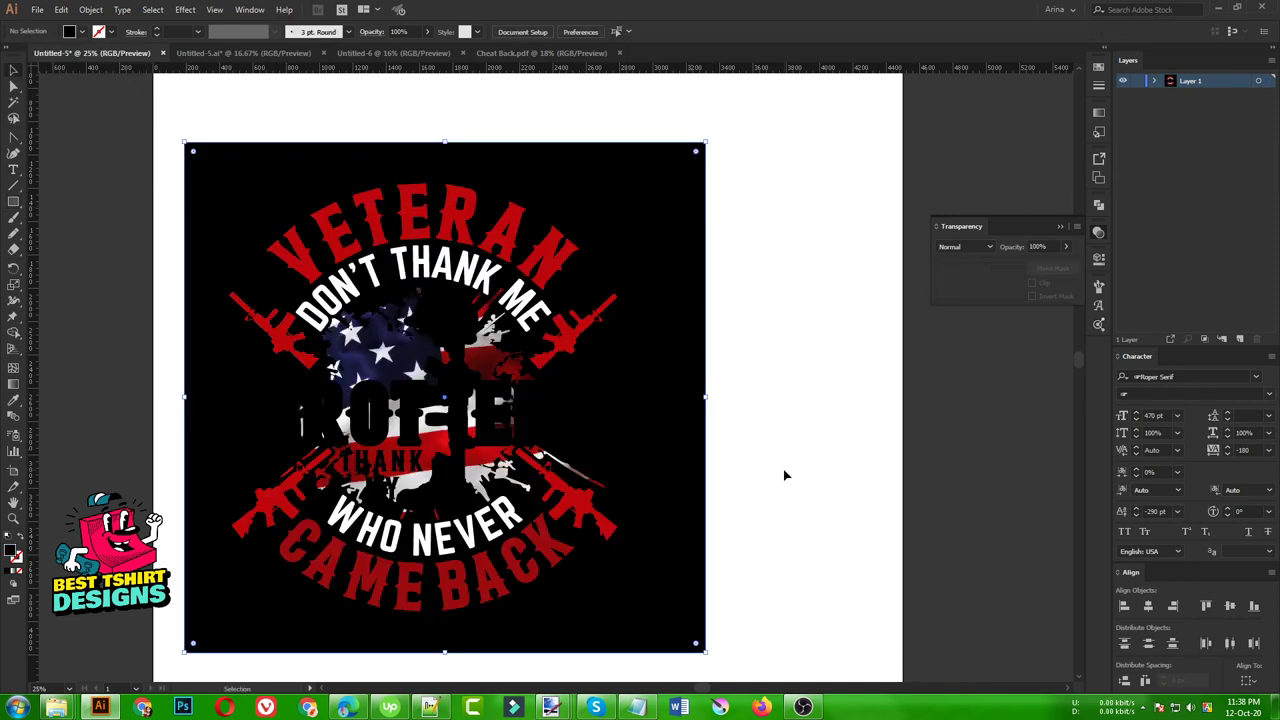
pyautogui.click(785, 476)
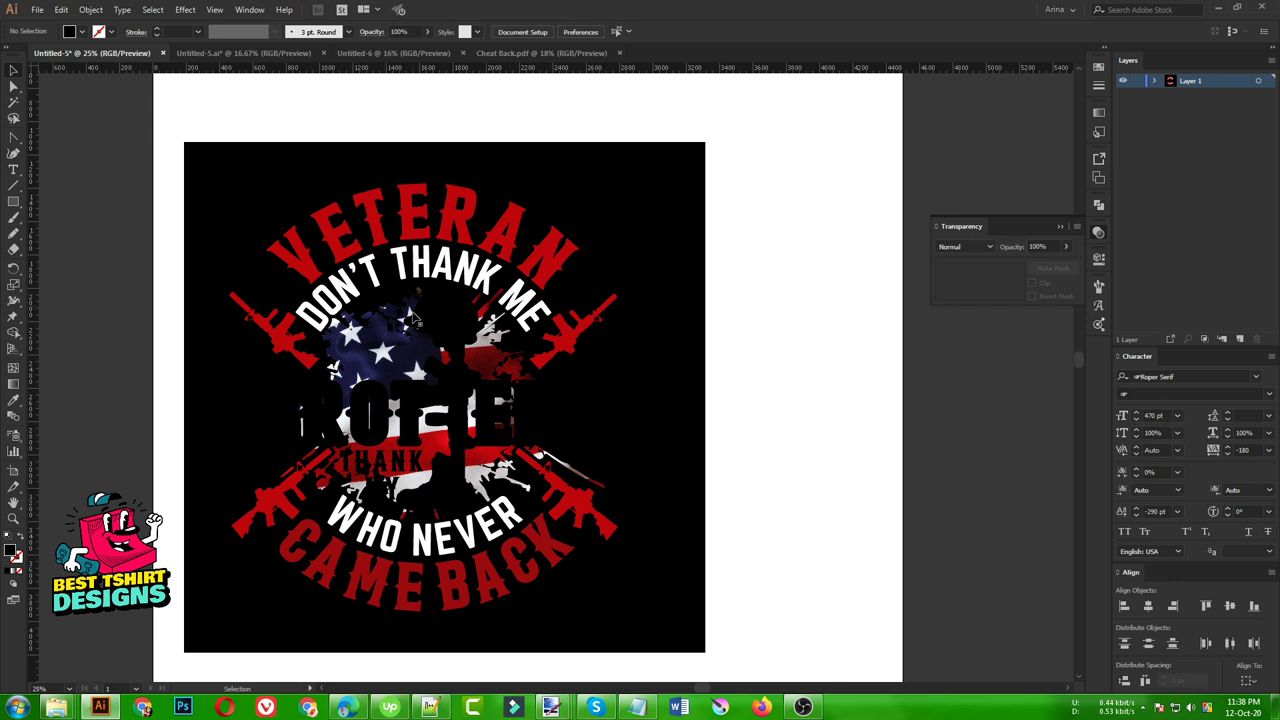
# - Match the fill of the CAME BACK lettering to the red of the lower rifle
pyautogui.click(427, 597)
pyautogui.press('i')
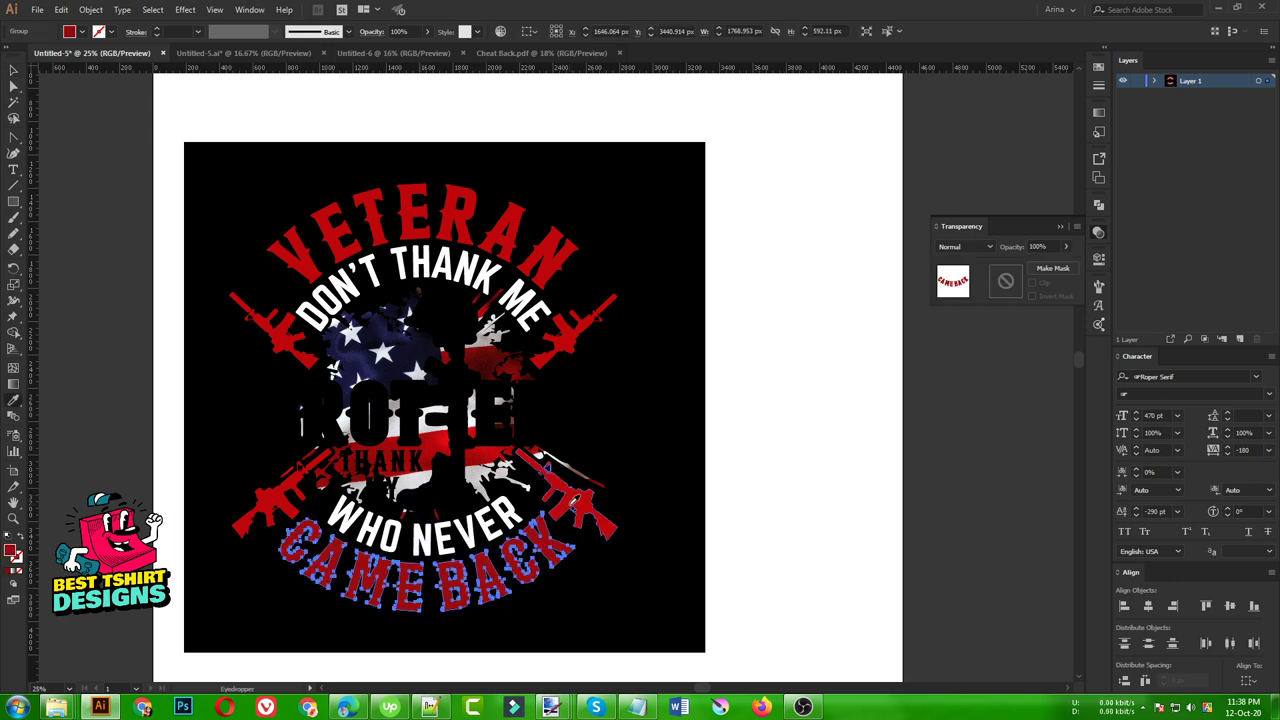
pyautogui.click(575, 510)
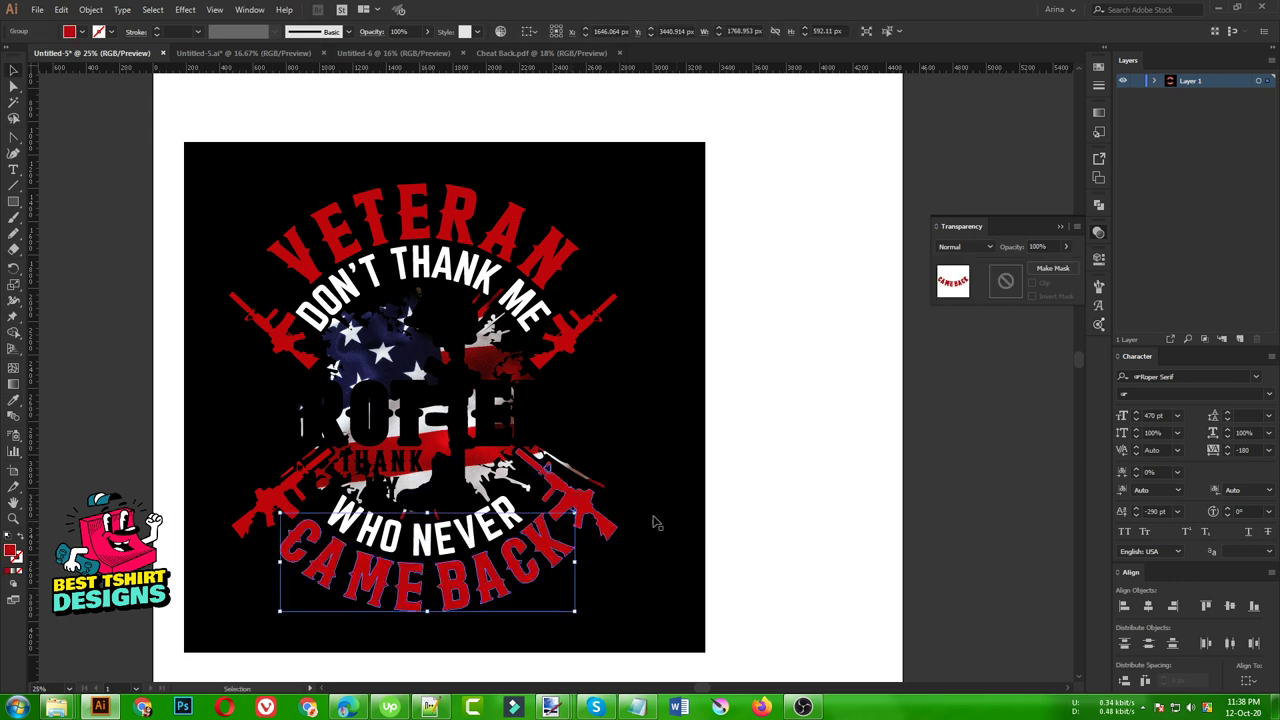
pyautogui.click(843, 537)
# - Convert the THANK and MY text objects to outlines
pyautogui.scroll(1, 385, 490)
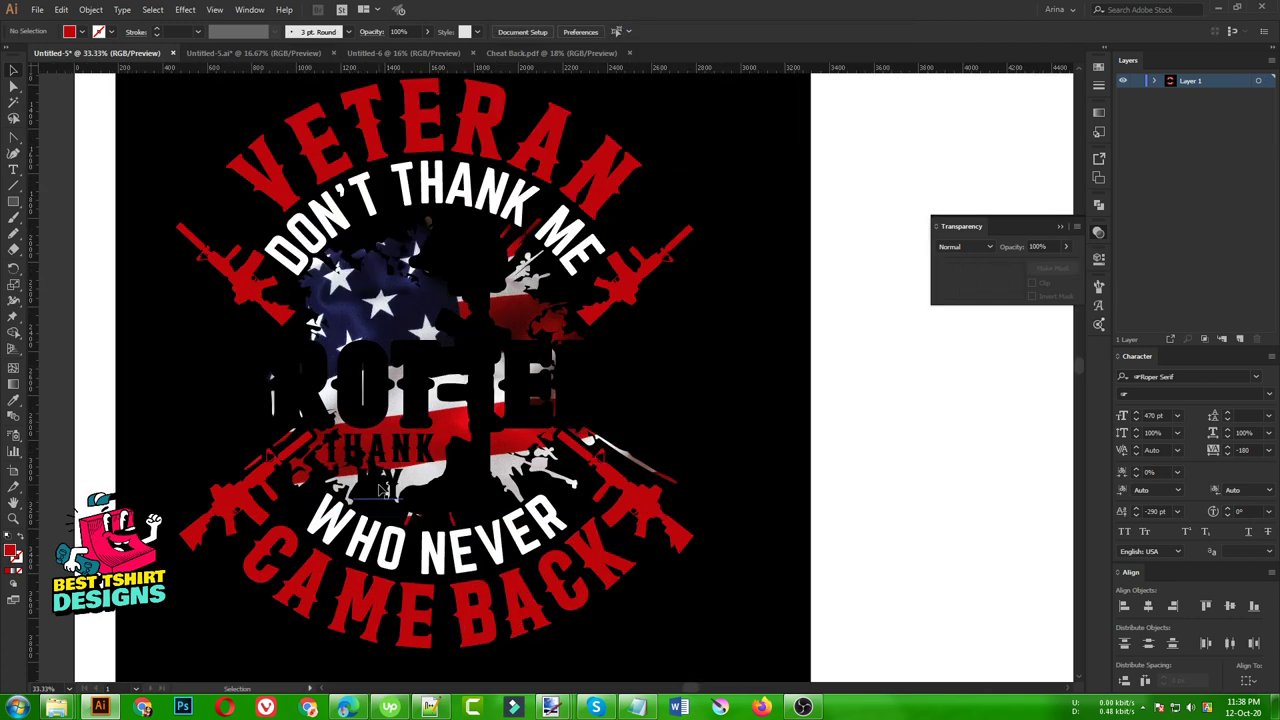
pyautogui.click(385, 490)
pyautogui.scroll(1, 384, 486)
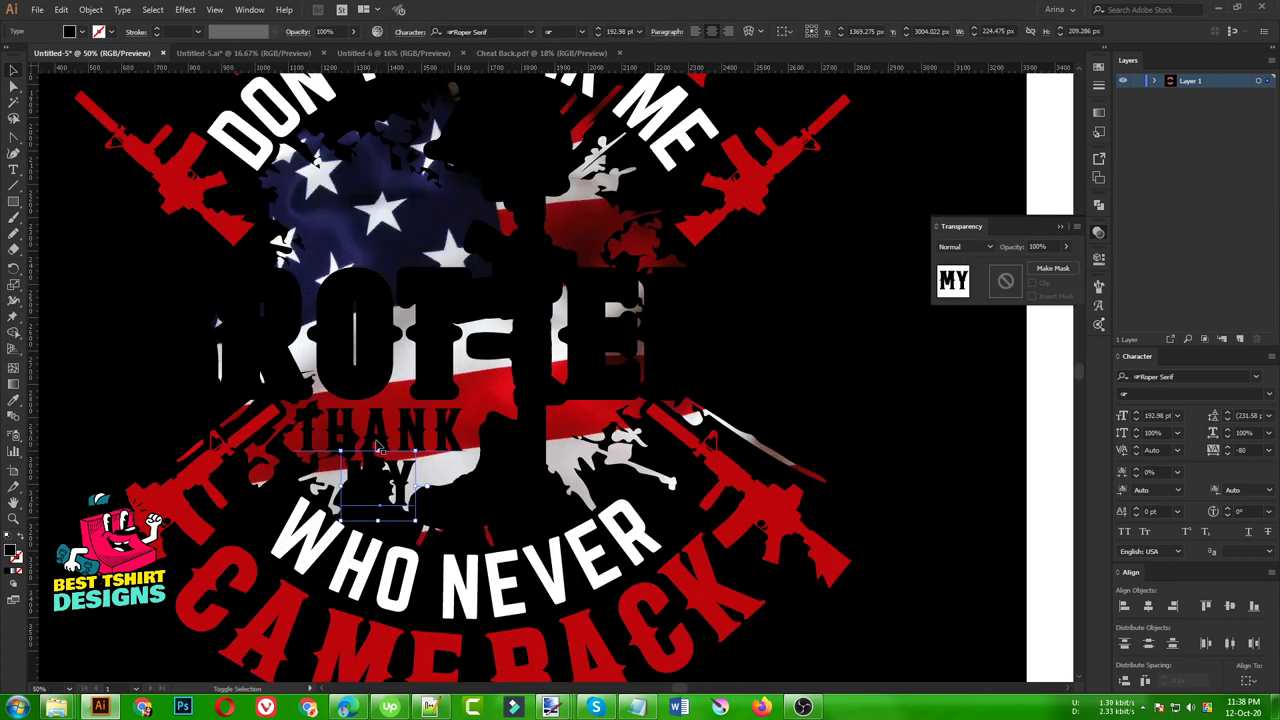
pyautogui.keyDown('shift'); pyautogui.click(378, 440); pyautogui.keyUp('shift')
pyautogui.rightClick(376, 441)
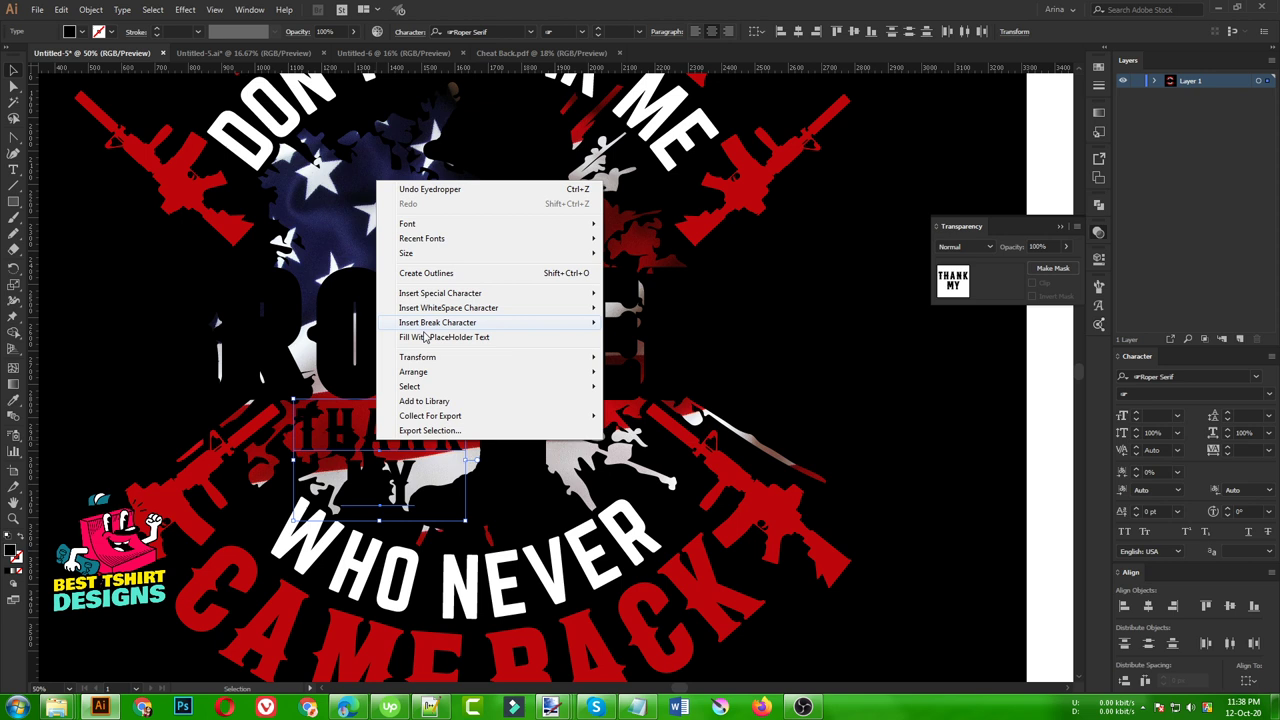
pyautogui.click(439, 275)
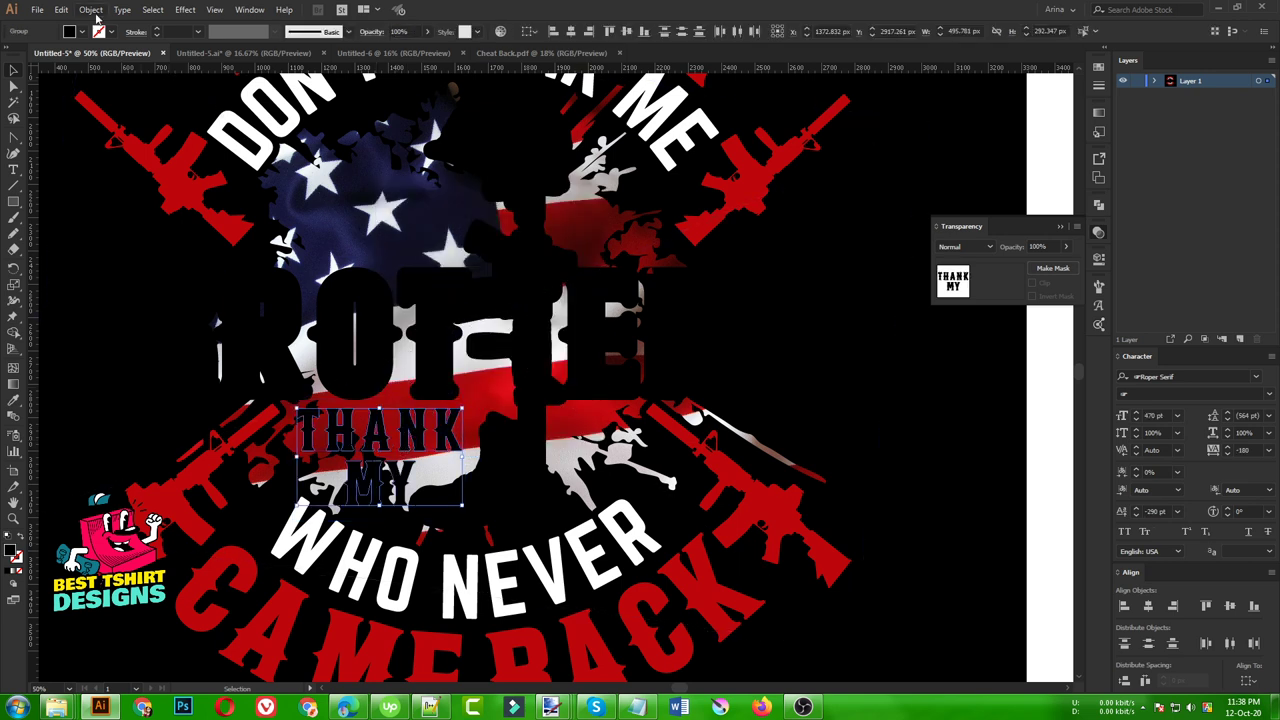
# - Offset the paths of the outlined THANK MY lettering by 20 px
pyautogui.click(91, 9)
pyautogui.moveTo(230, 318)
pyautogui.click(303, 366)
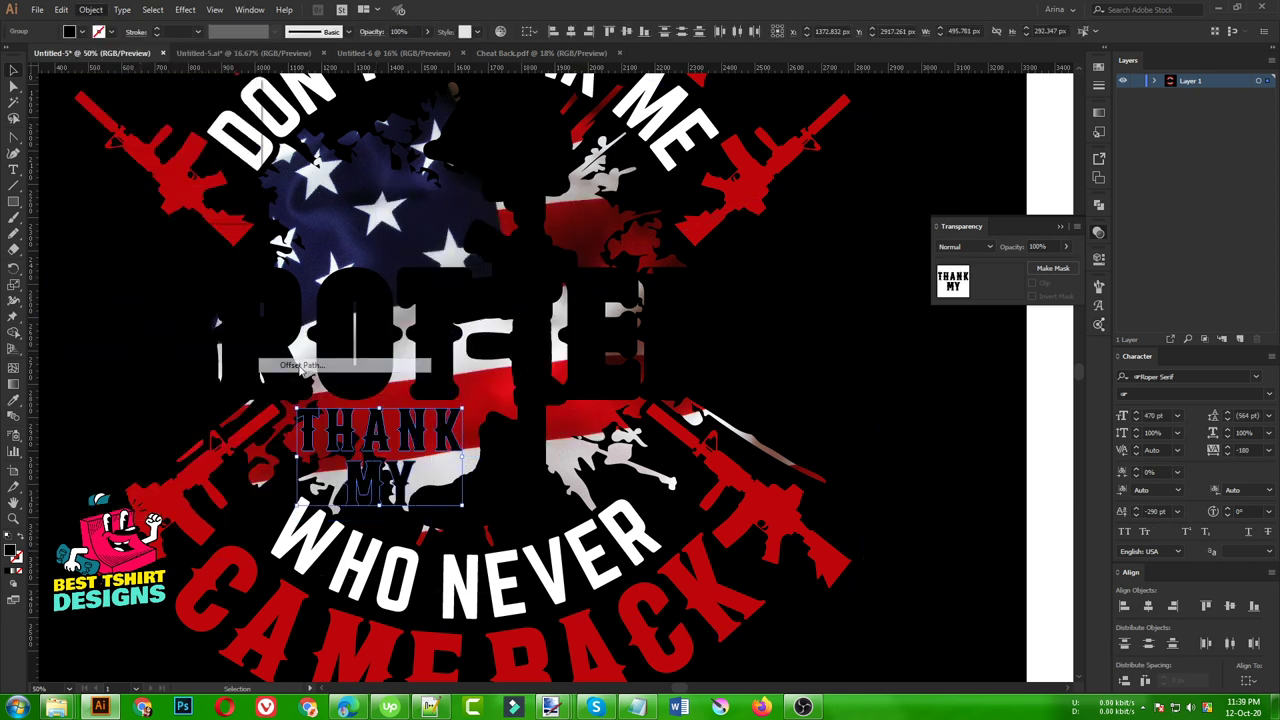
pyautogui.click(106, 200)
pyautogui.click(148, 190)
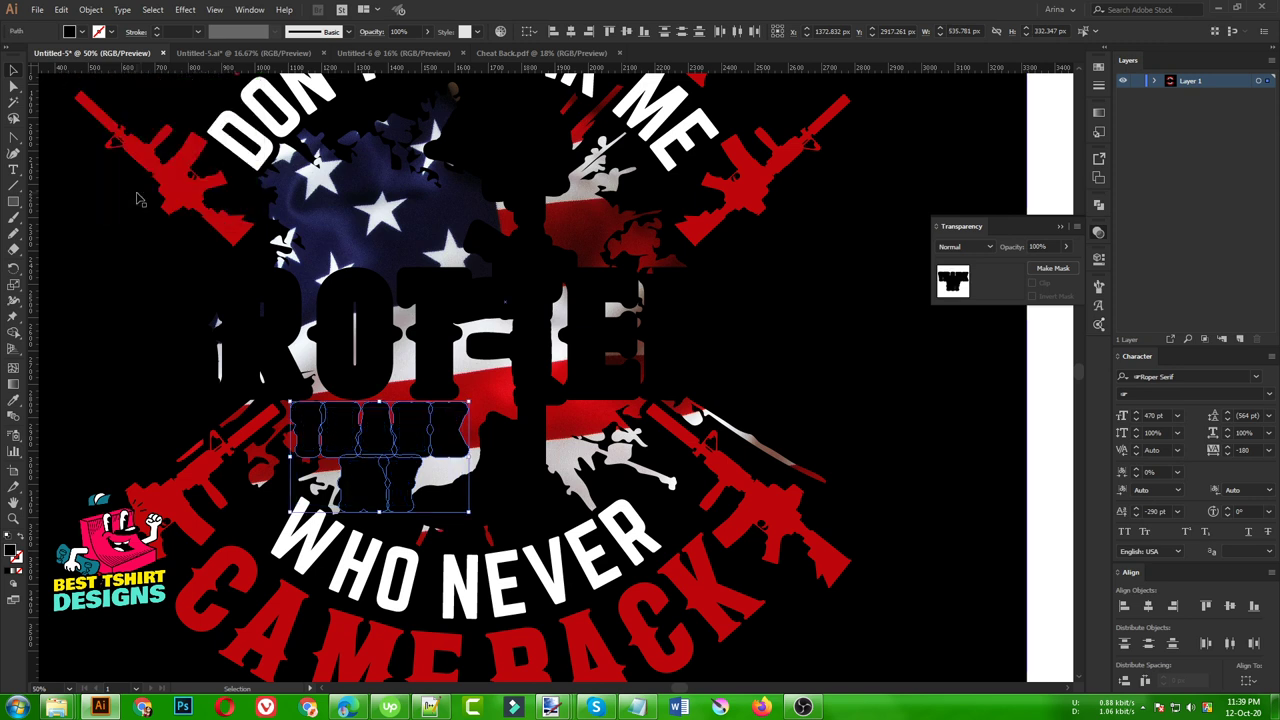
# - Cut the THANK MY offset shapes, paste them in place into the flag splatter's opacity mask, and leave mask editing
pyautogui.hotkey('ctrl', 'shift', 'a')
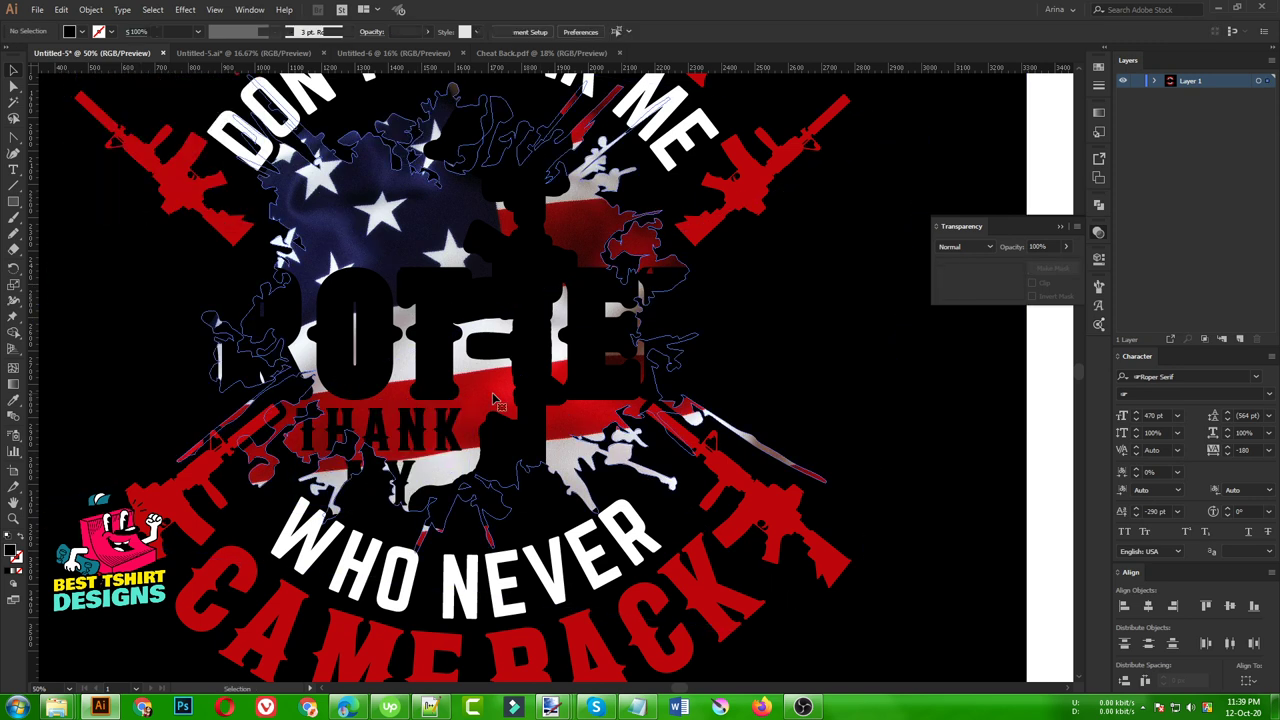
pyautogui.click(493, 400)
pyautogui.click(1006, 280)
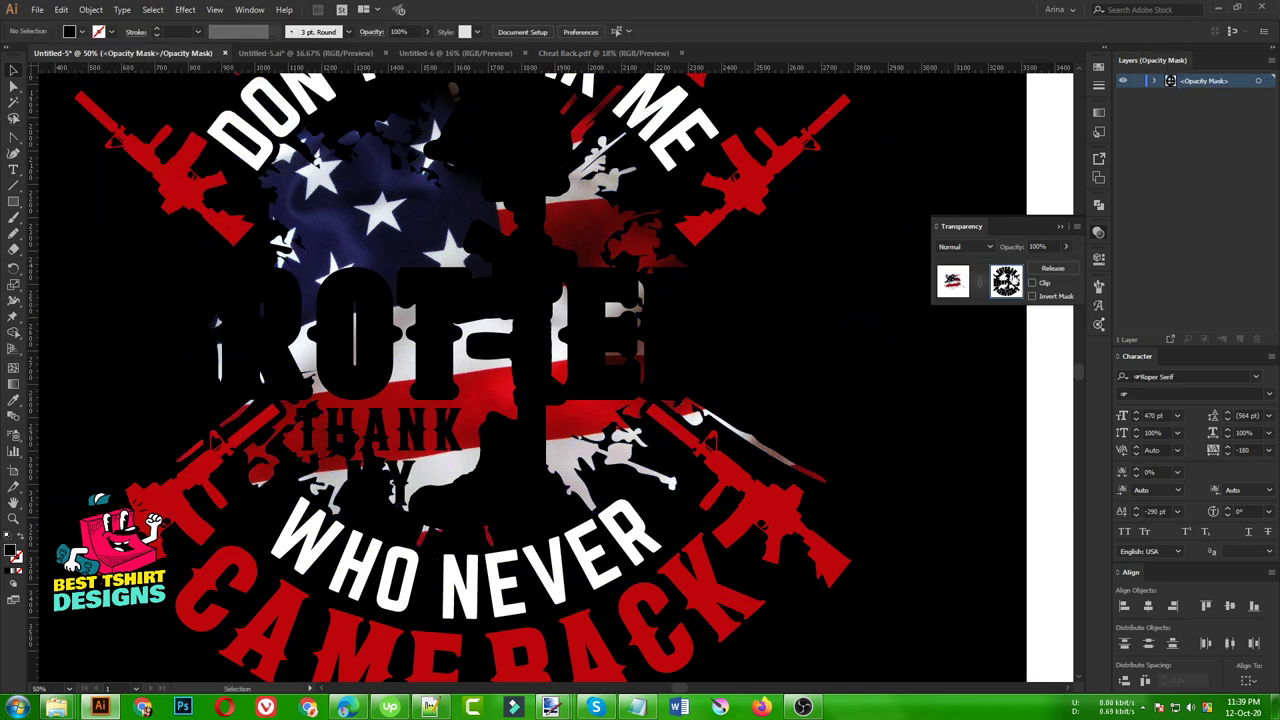
pyautogui.hotkey('ctrl', 'a')
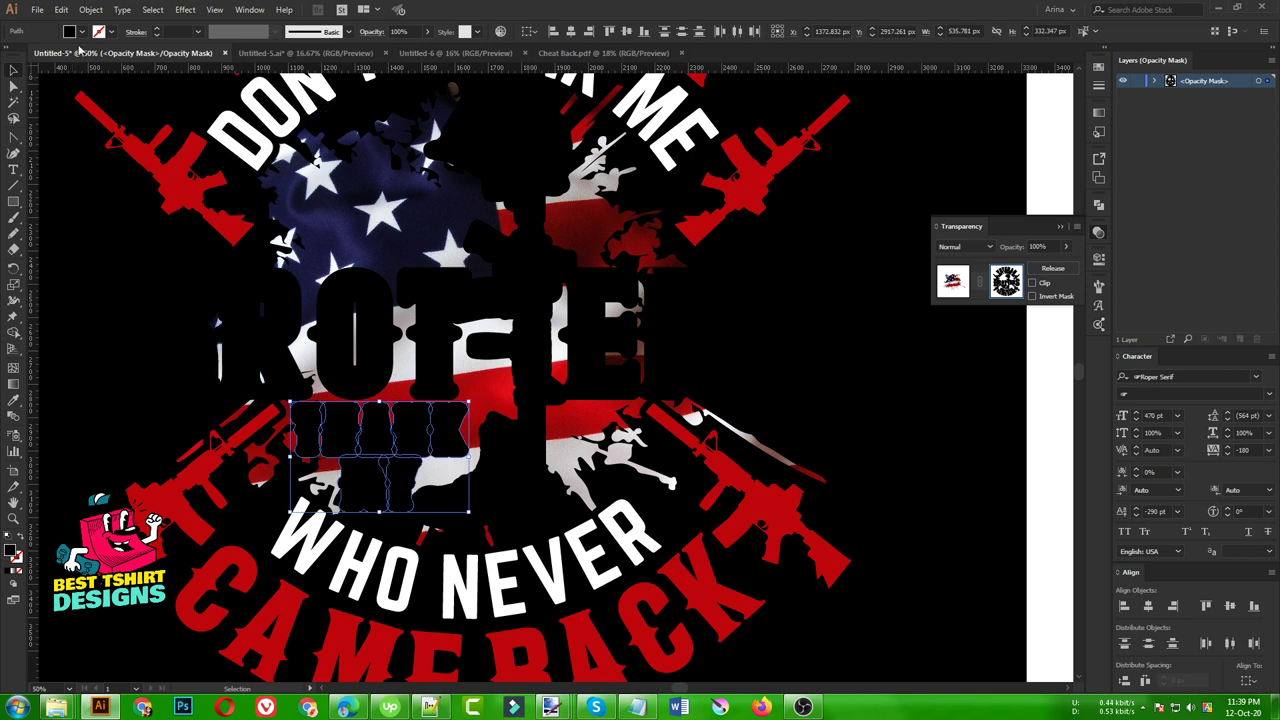
pyautogui.click(953, 281)
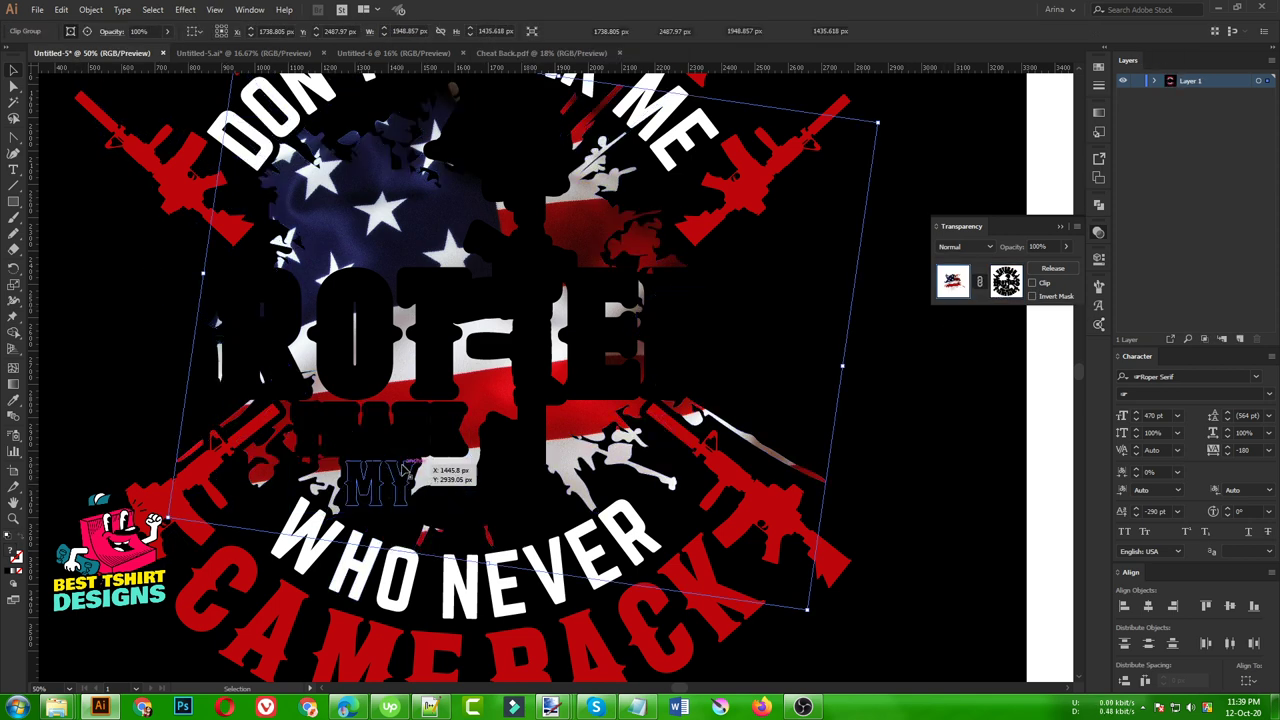
# - Recolour the THANK MY lettering with the white of the WHO NEVER lettering
pyautogui.moveTo(405, 480); pyautogui.dragTo(392, 447)
pyautogui.keyDown('shift'); pyautogui.click(392, 447); pyautogui.keyUp('shift')
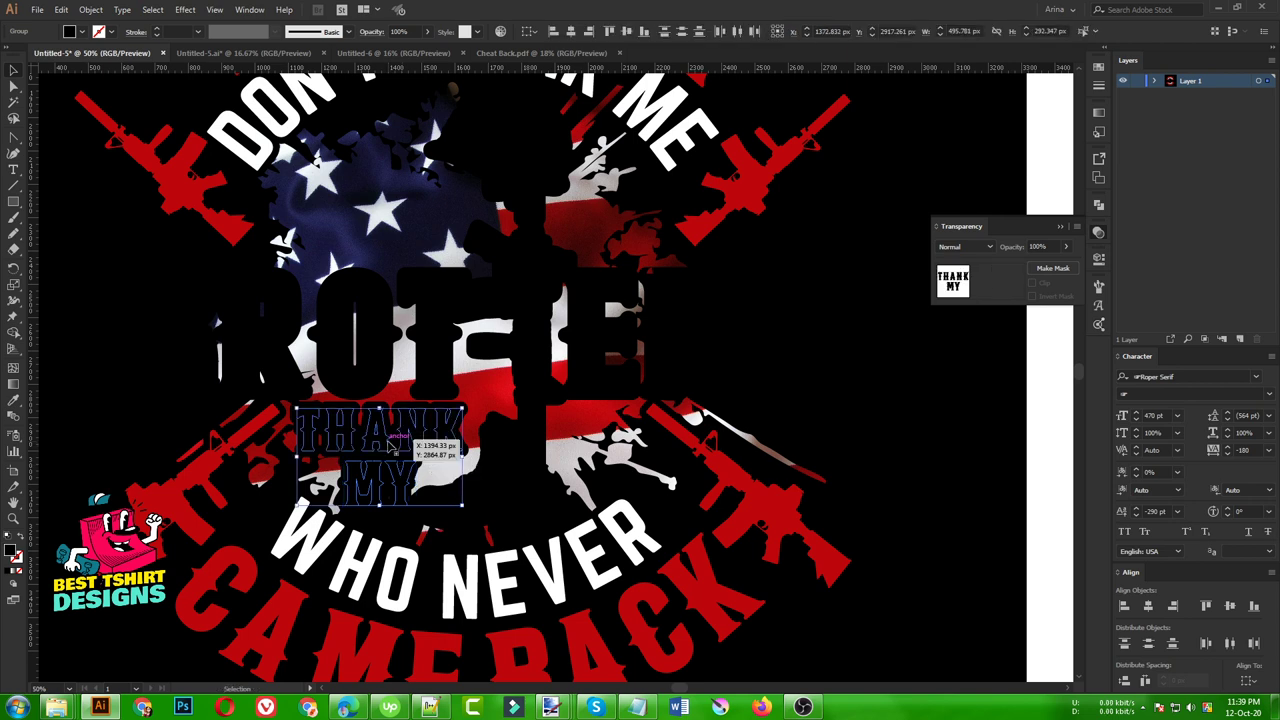
pyautogui.press('i')
pyautogui.click(564, 581)
pyautogui.press('v')
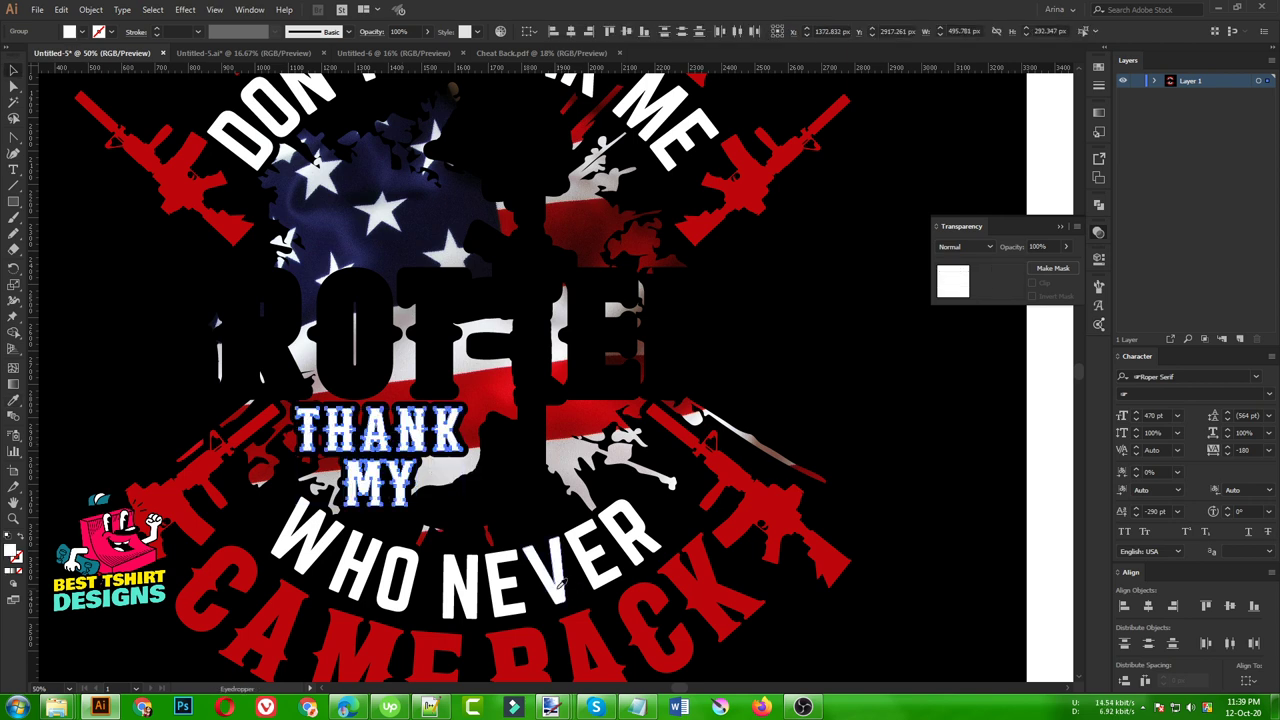
pyautogui.hotkey('ctrl', '-')
pyautogui.hotkey('ctrl', '-')
pyautogui.click(779, 535)
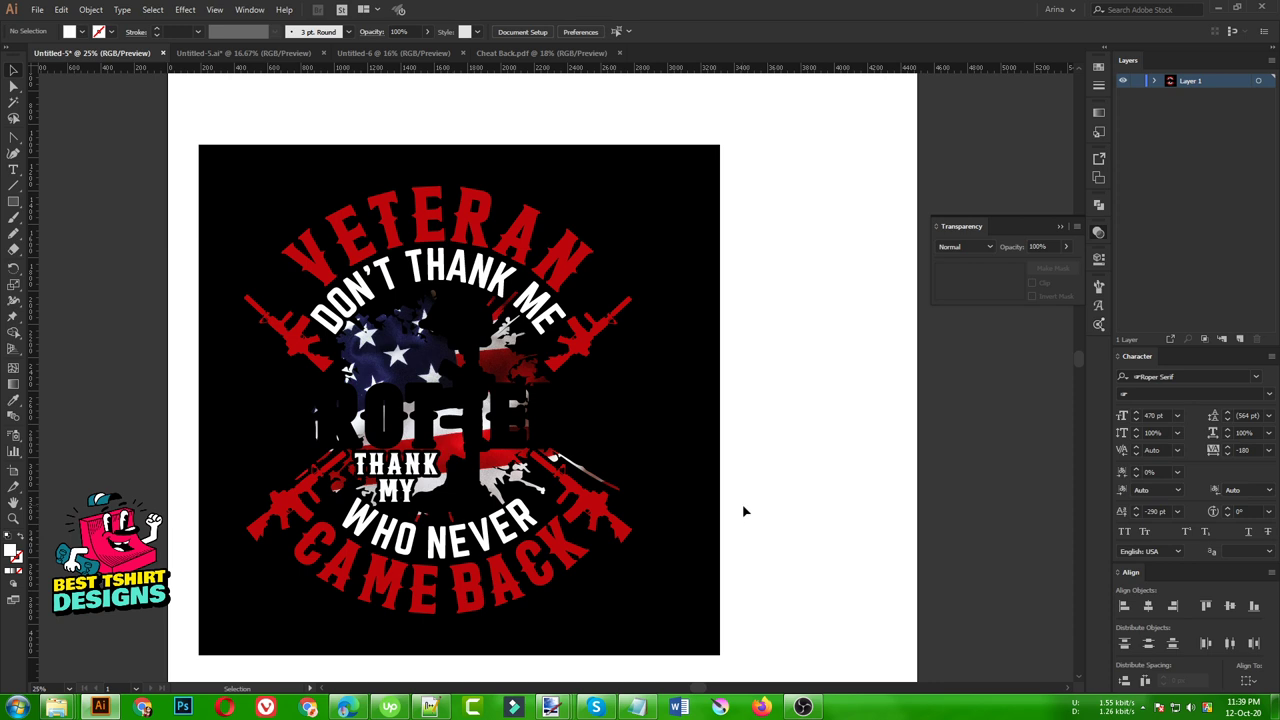
# - Isolate the BROTHERS group and recolour its lettering with the white sampled from the WHO NEVER text
pyautogui.scroll(1, 425, 405)
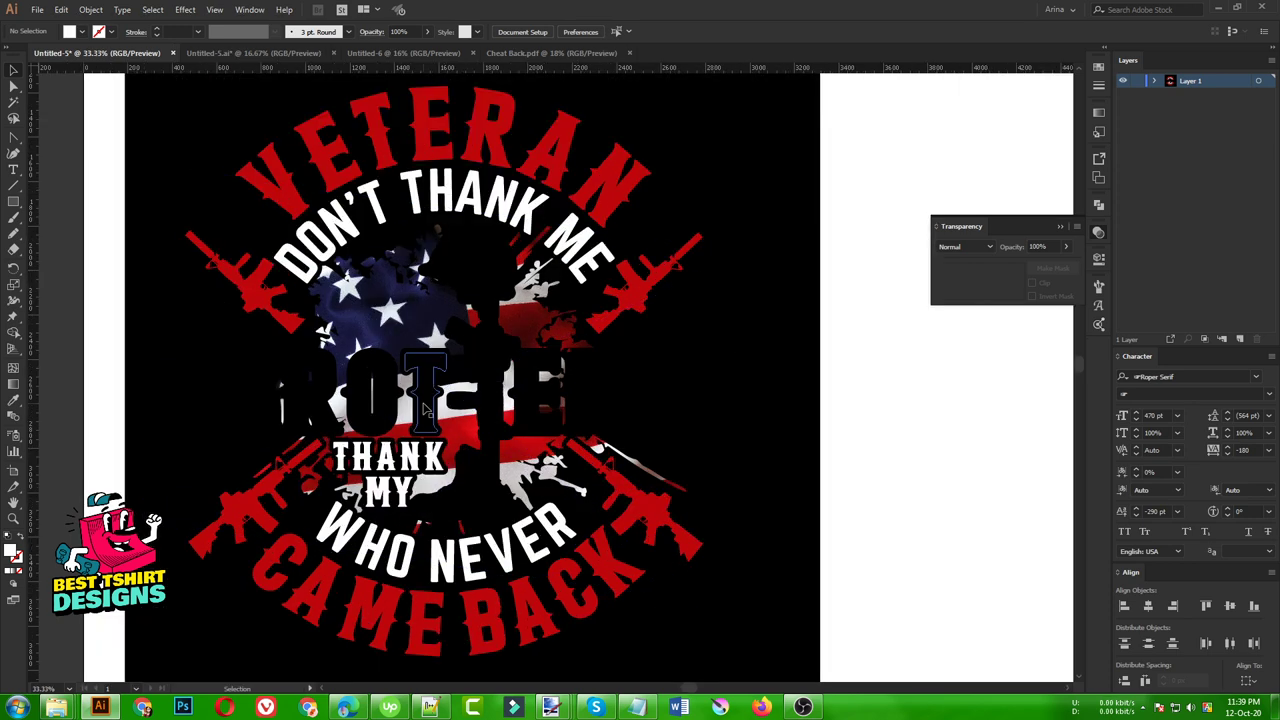
pyautogui.click(428, 408)
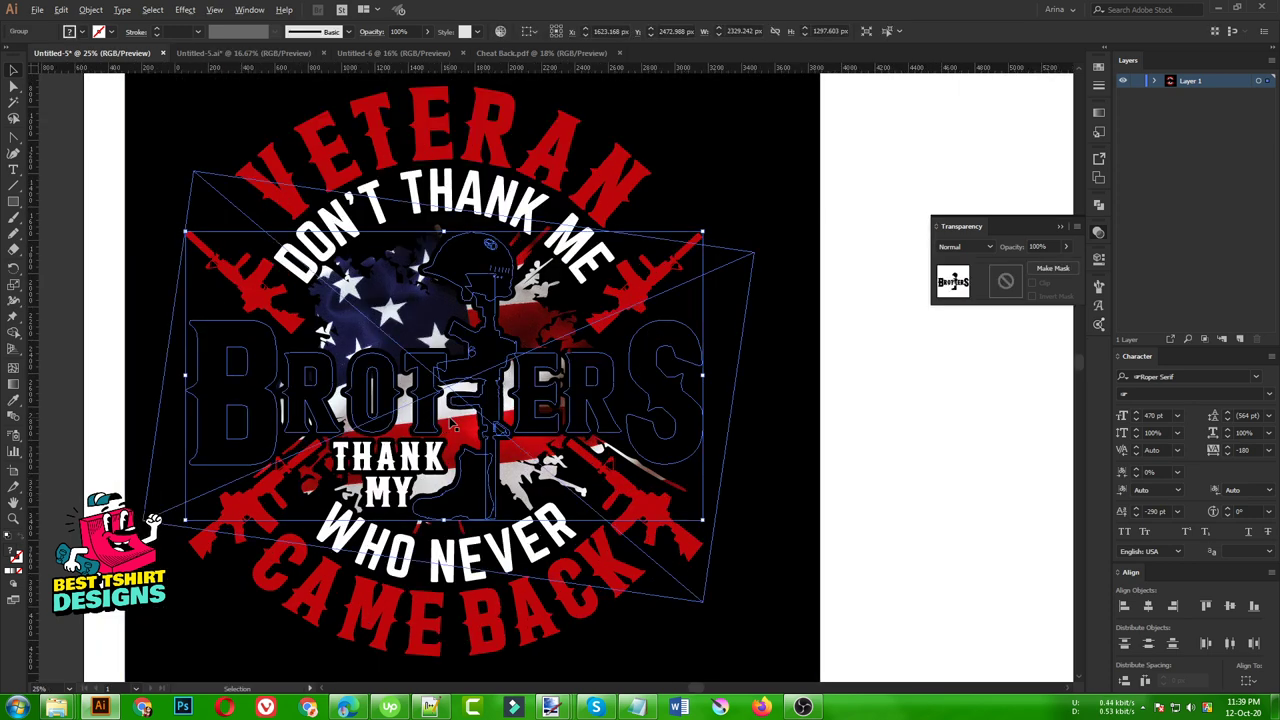
pyautogui.scroll(-1, 452, 422)
pyautogui.doubleClick(430, 410)
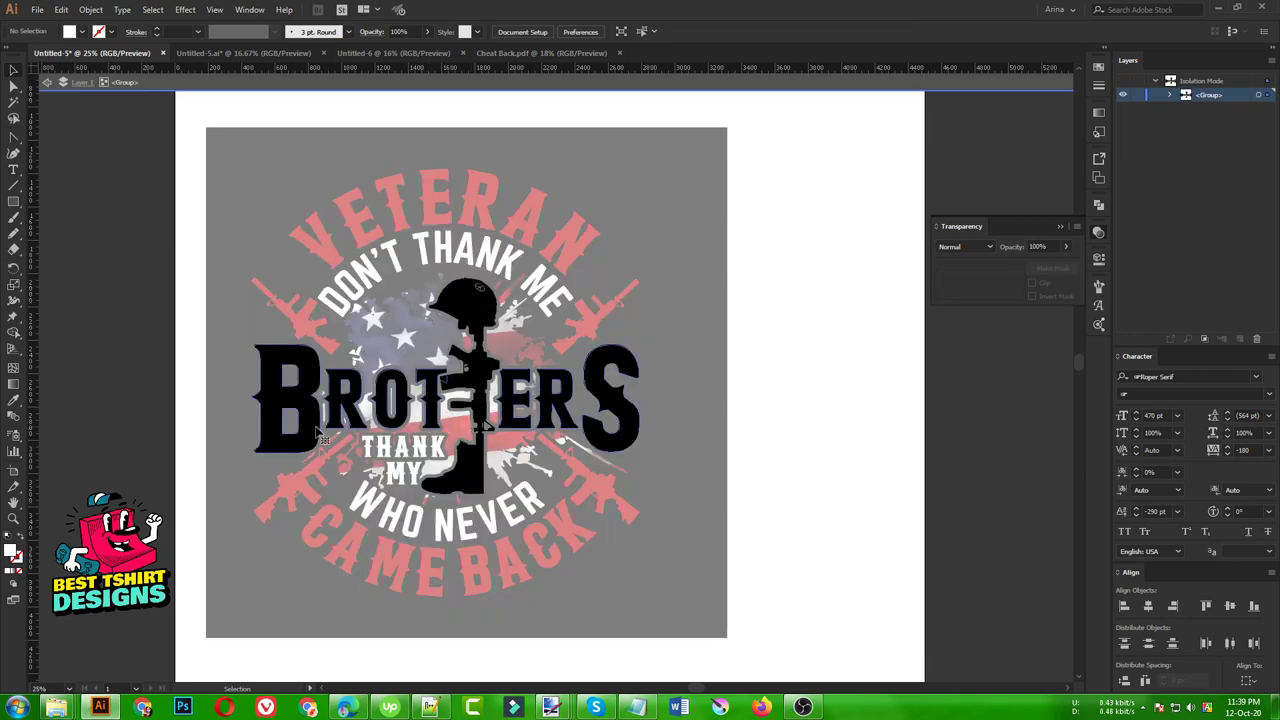
pyautogui.click(355, 420)
pyautogui.click(757, 463)
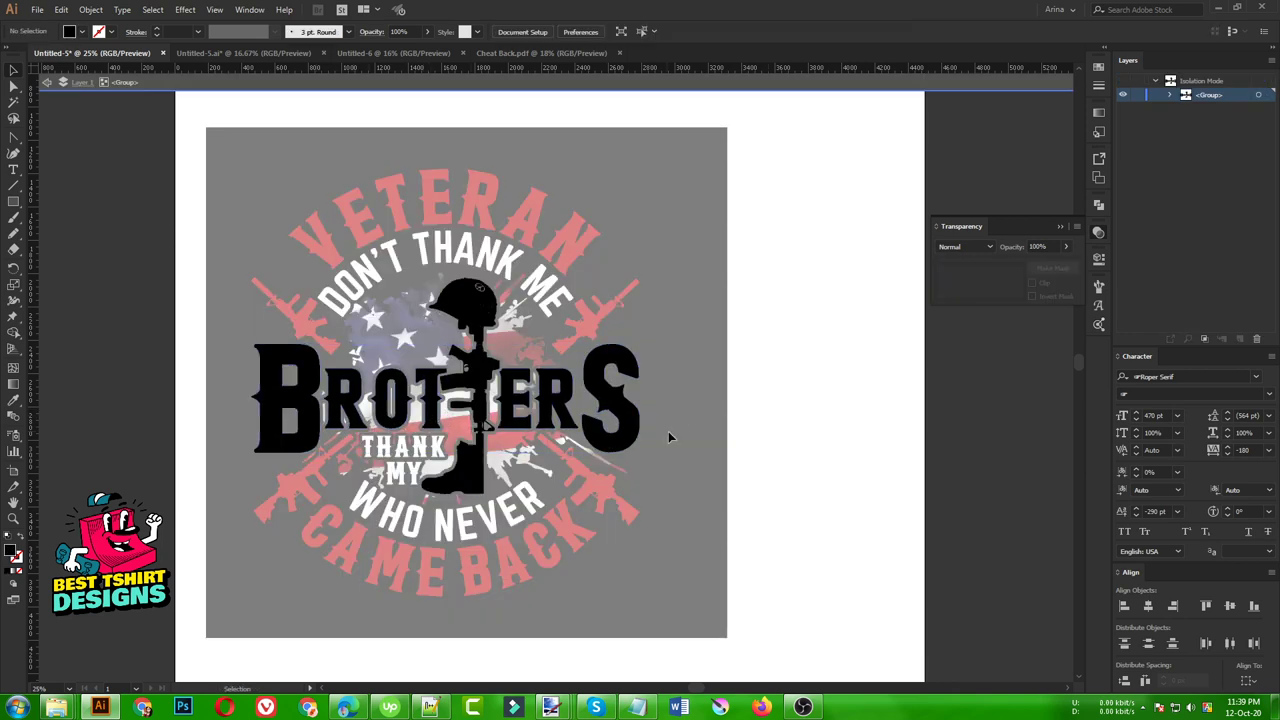
pyautogui.click(630, 420)
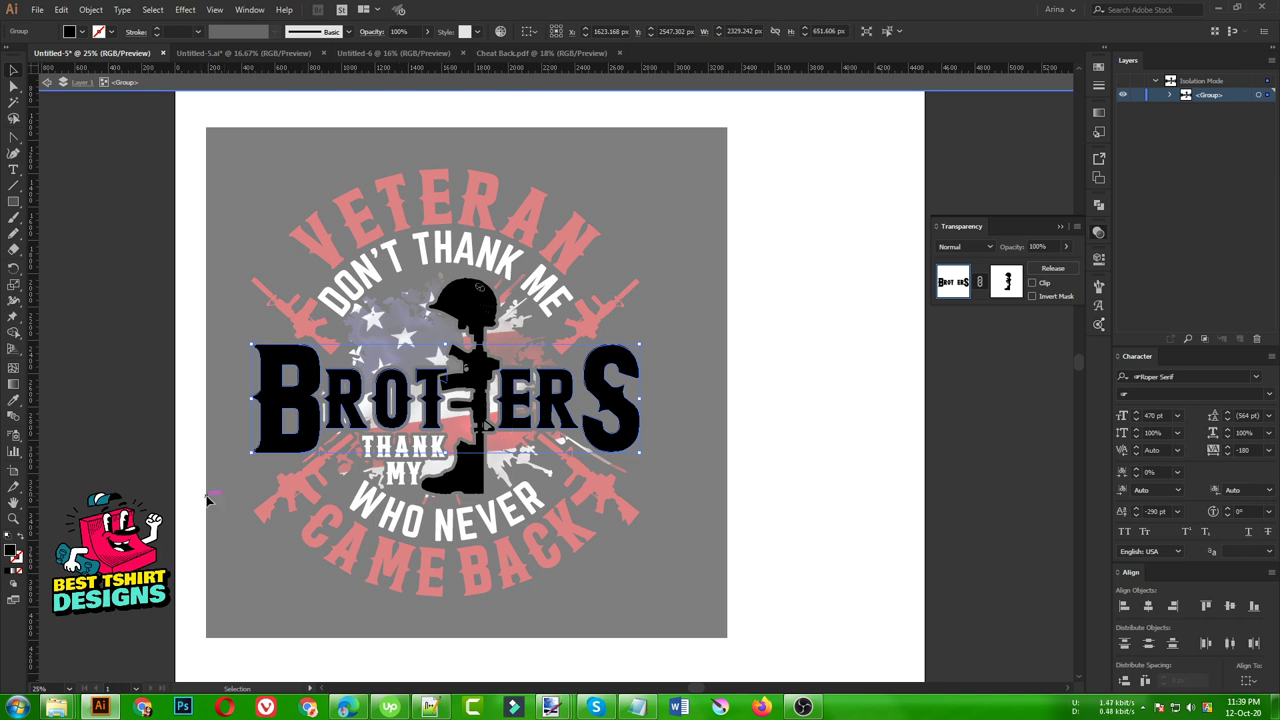
pyautogui.press('i')
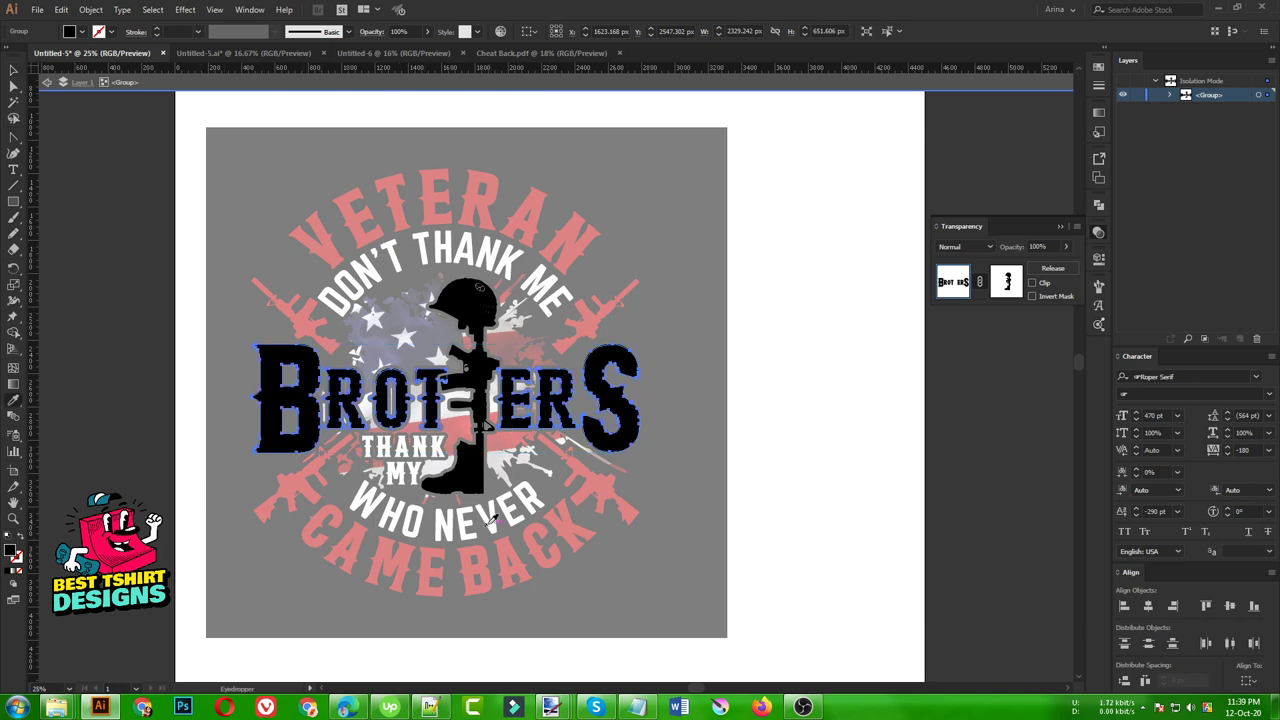
pyautogui.click(490, 524)
pyautogui.press('v')
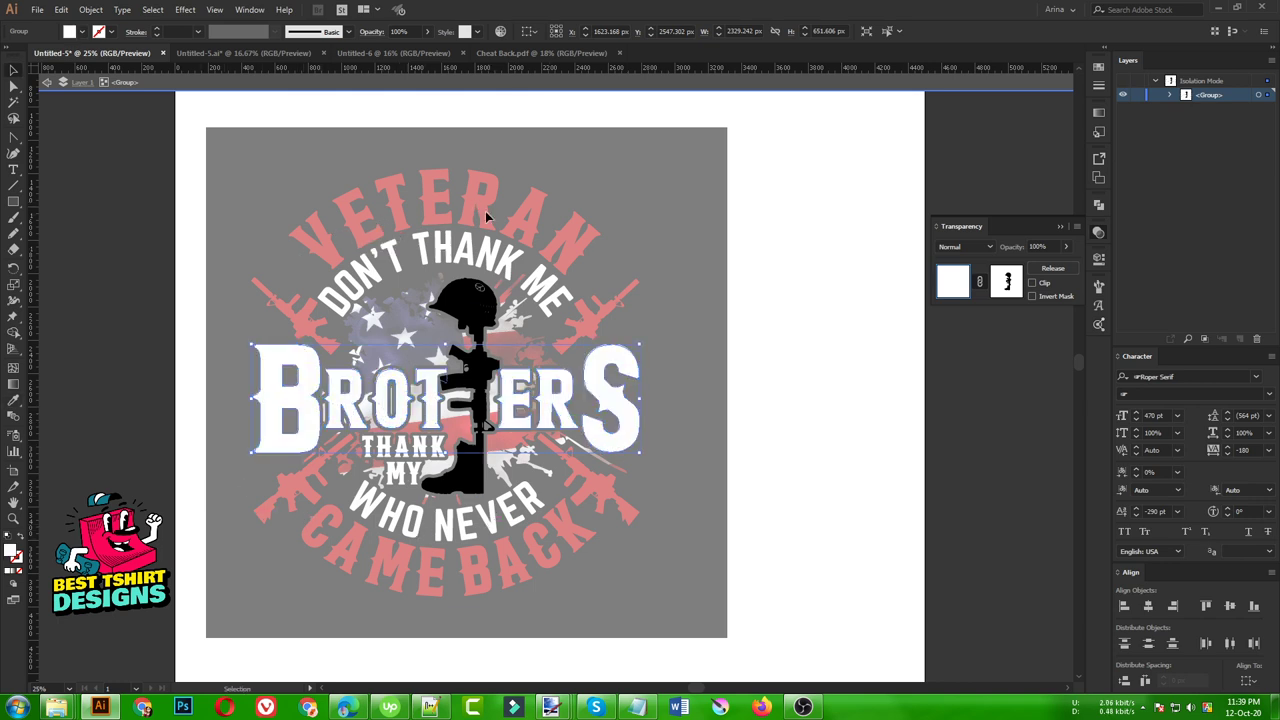
pyautogui.click(778, 530)
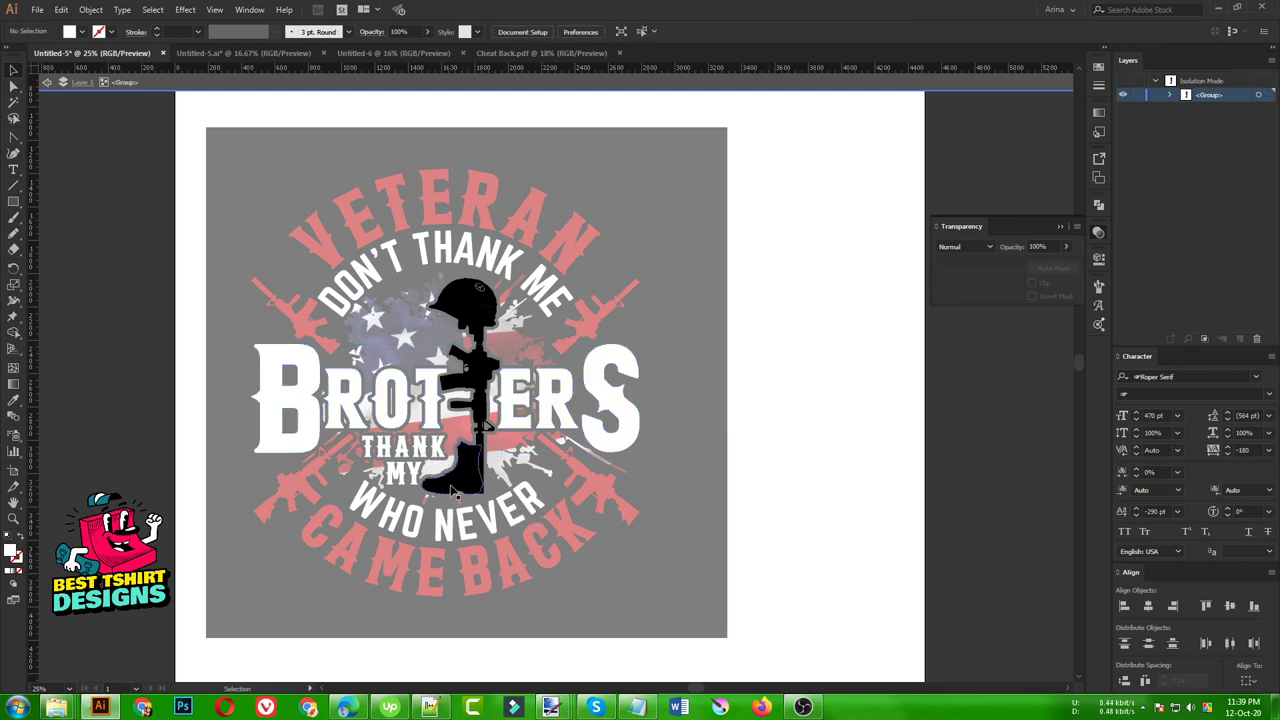
# - Recolour the helmet, rifle and boot silhouette with the red sampled from the rifles, and leave isolation mode
pyautogui.click(470, 481)
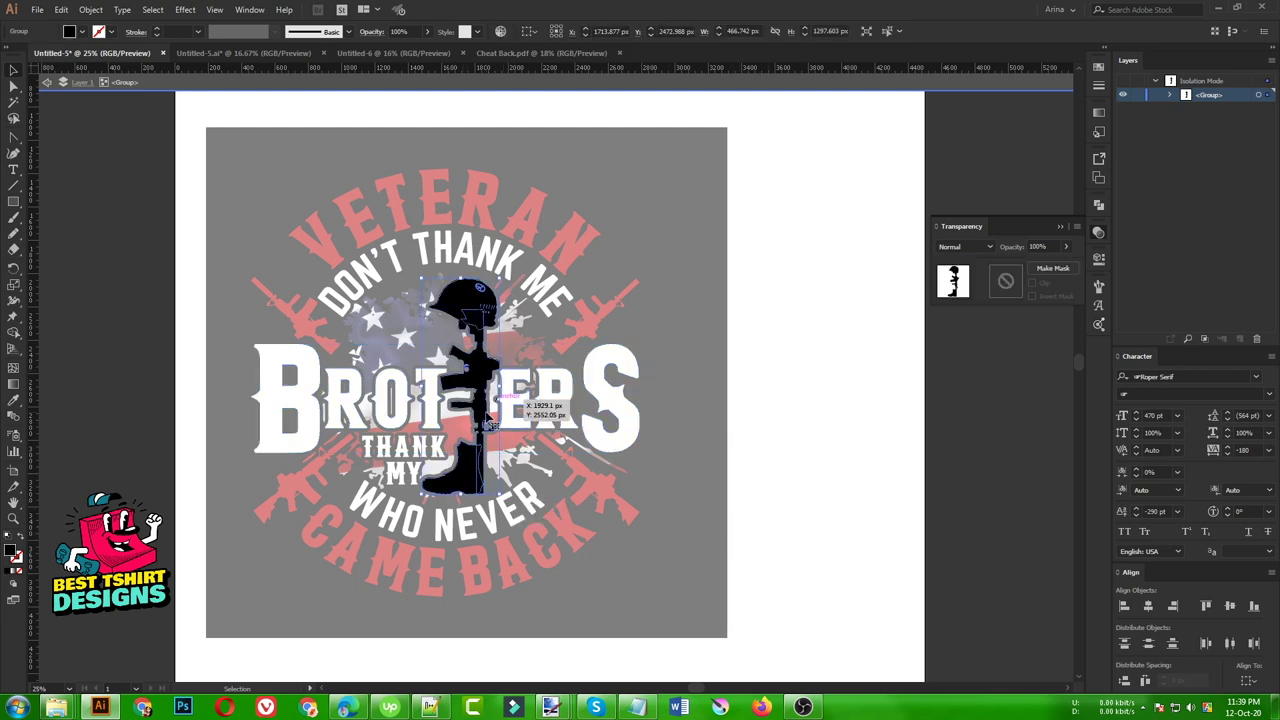
pyautogui.press('i')
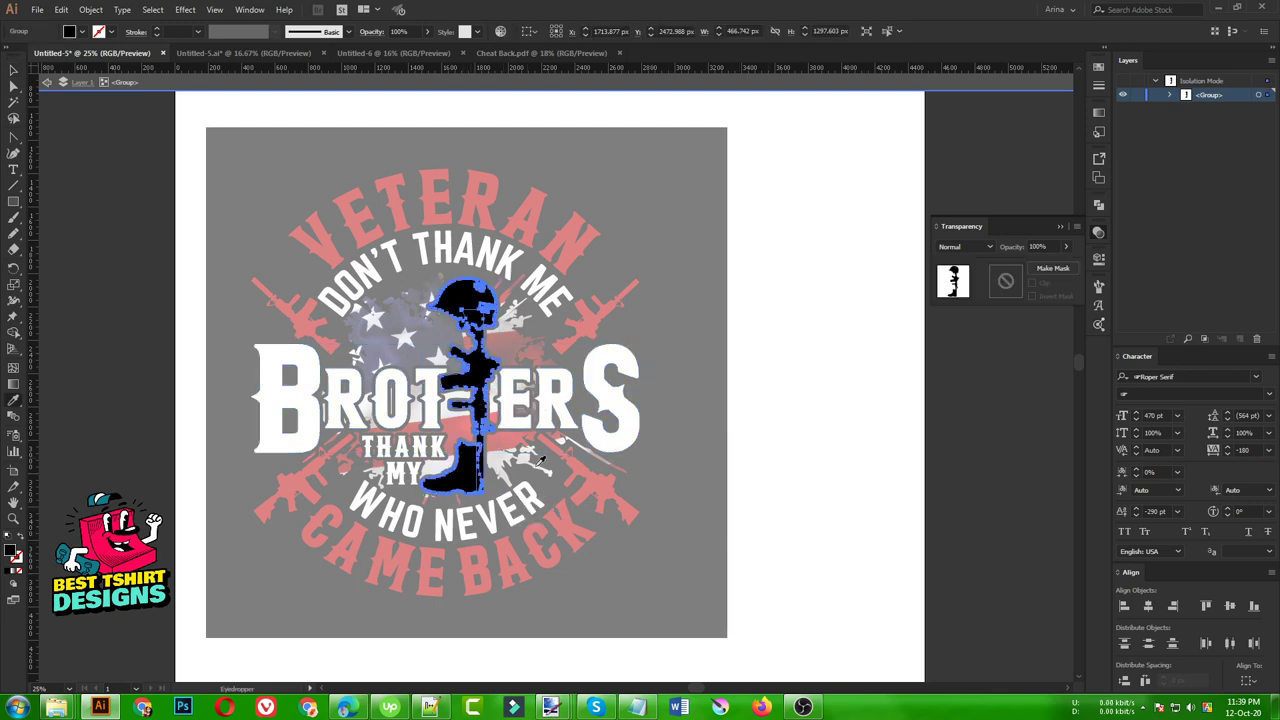
pyautogui.click(600, 488)
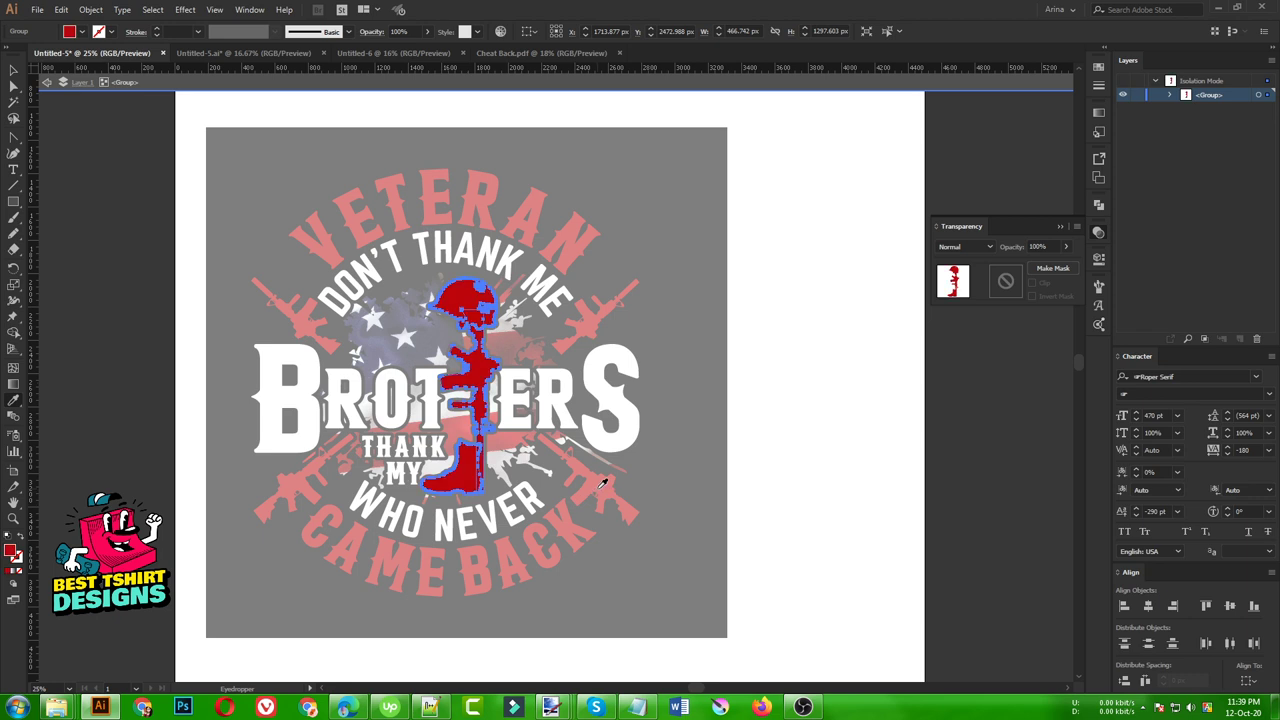
pyautogui.press('v')
pyautogui.click(711, 484)
pyautogui.doubleClick(762, 496)
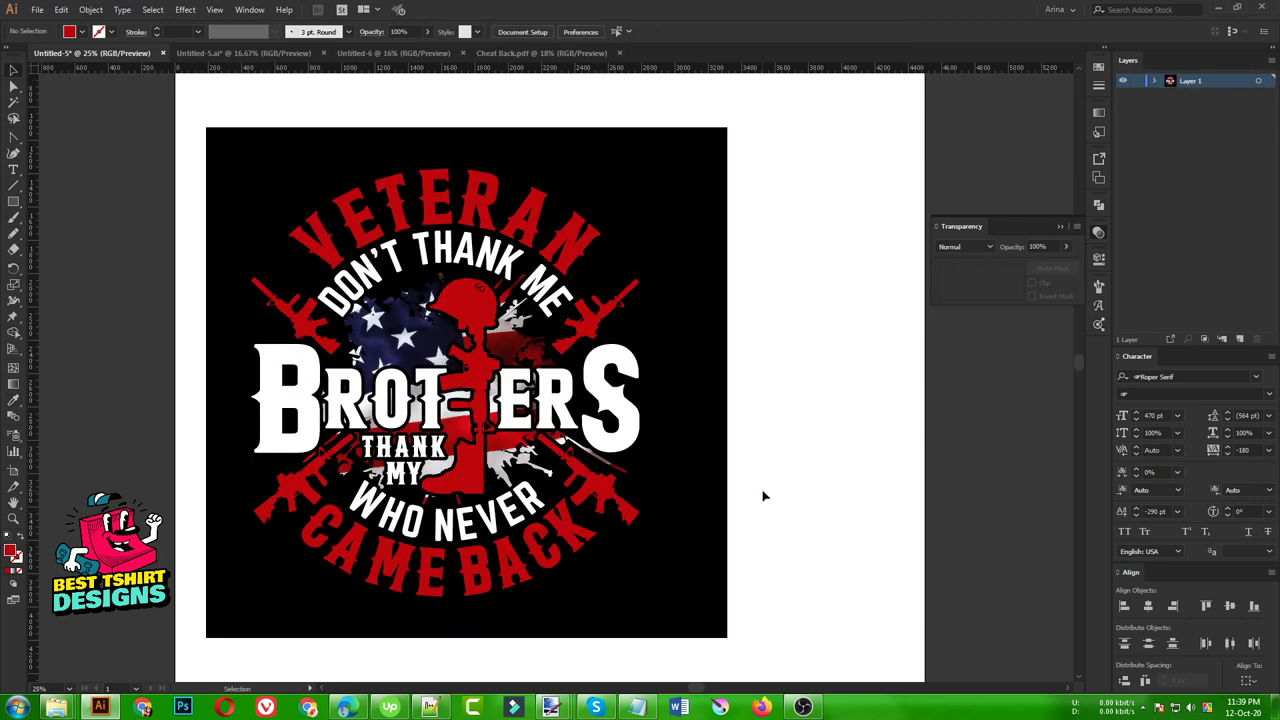
# - Try the design without the masked flag splatter by deleting it, and undo the deletion
pyautogui.scroll(1, 390, 512)
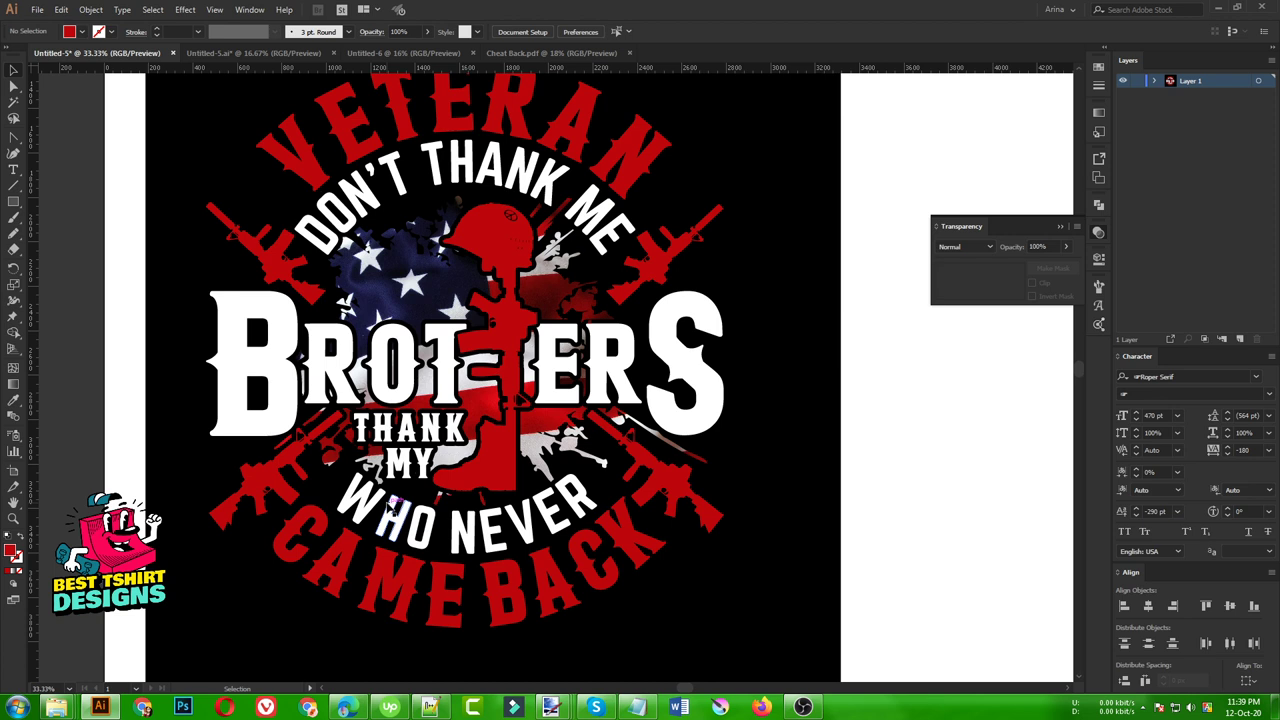
pyautogui.scroll(-1, 390, 512)
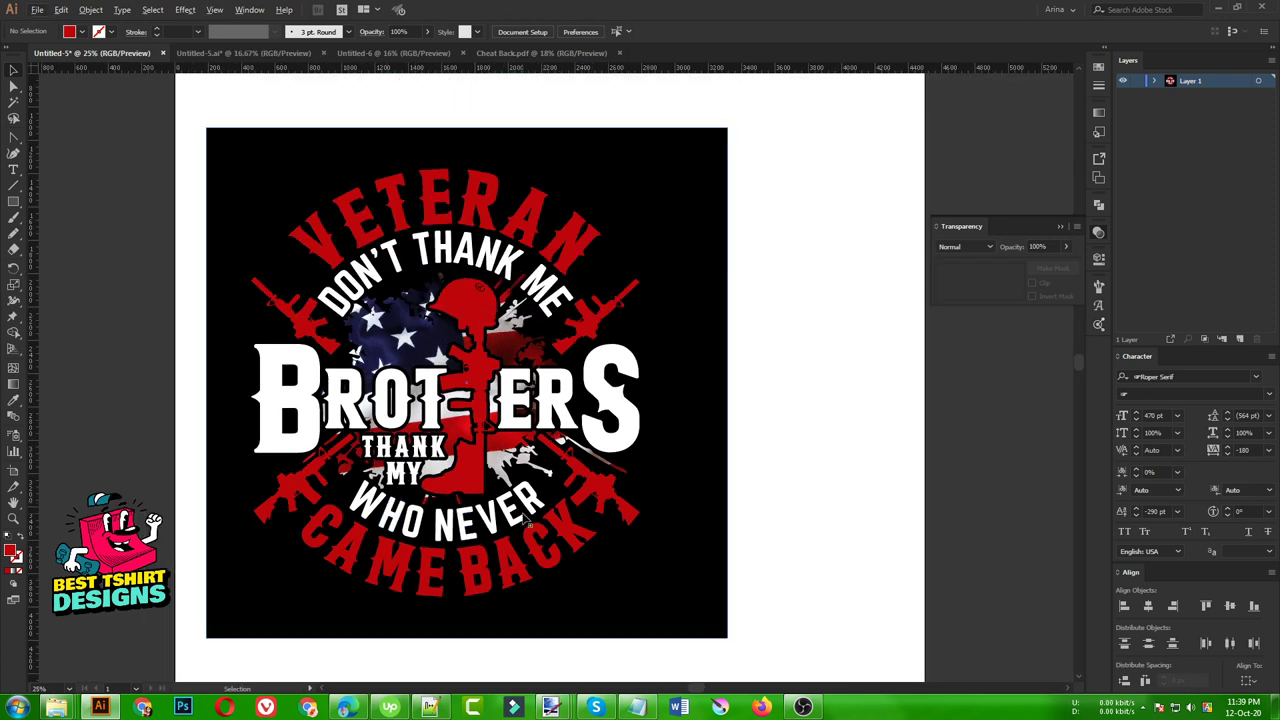
pyautogui.click(530, 464)
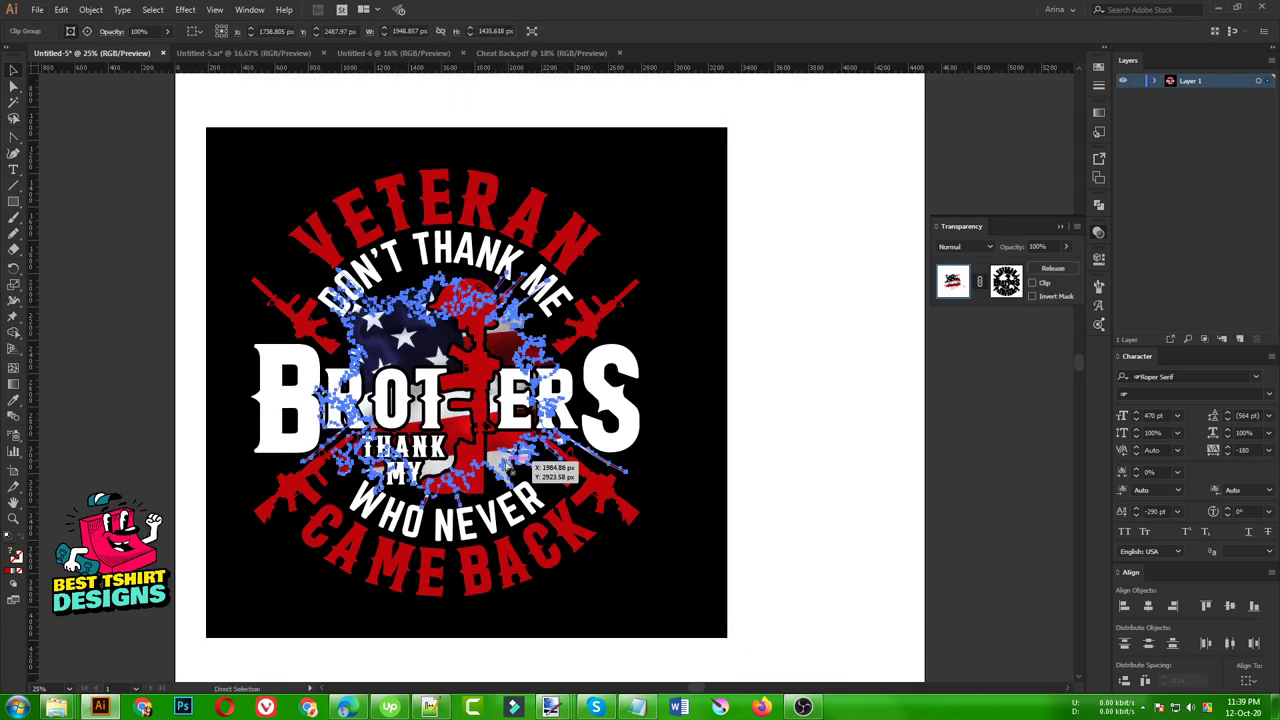
pyautogui.press('Delete')
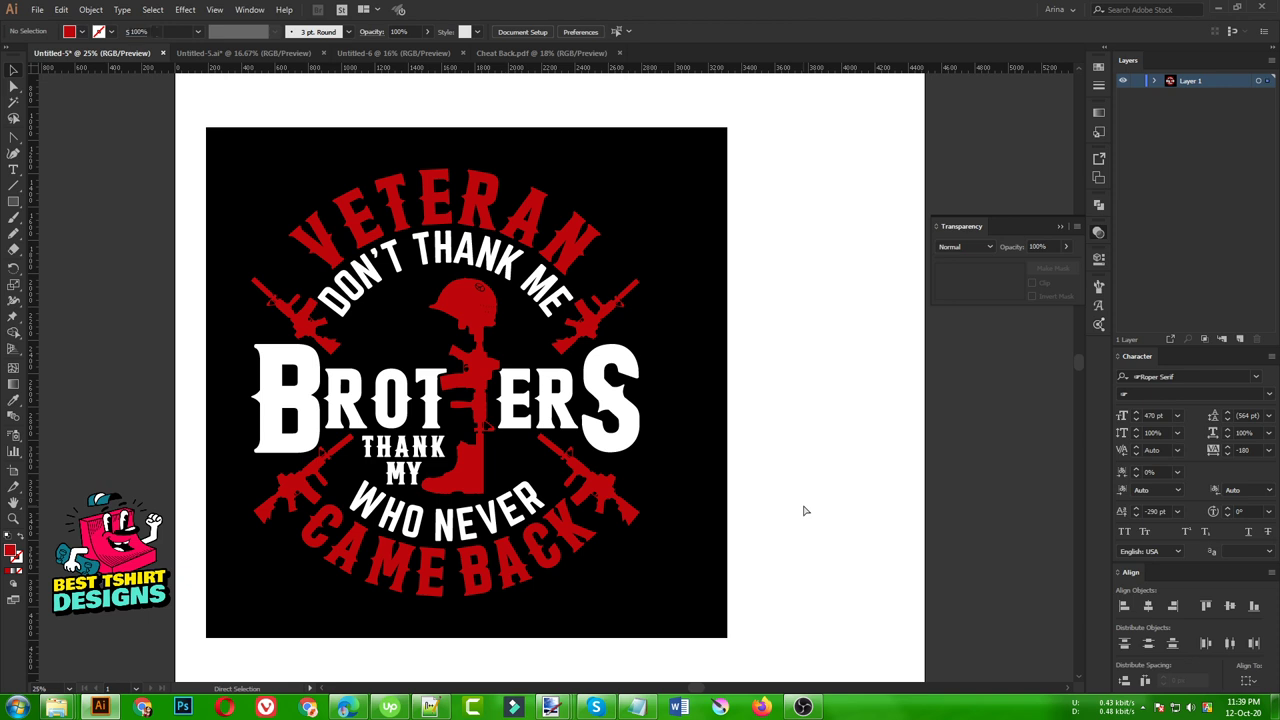
pyautogui.hotkey('ctrl', 'z')
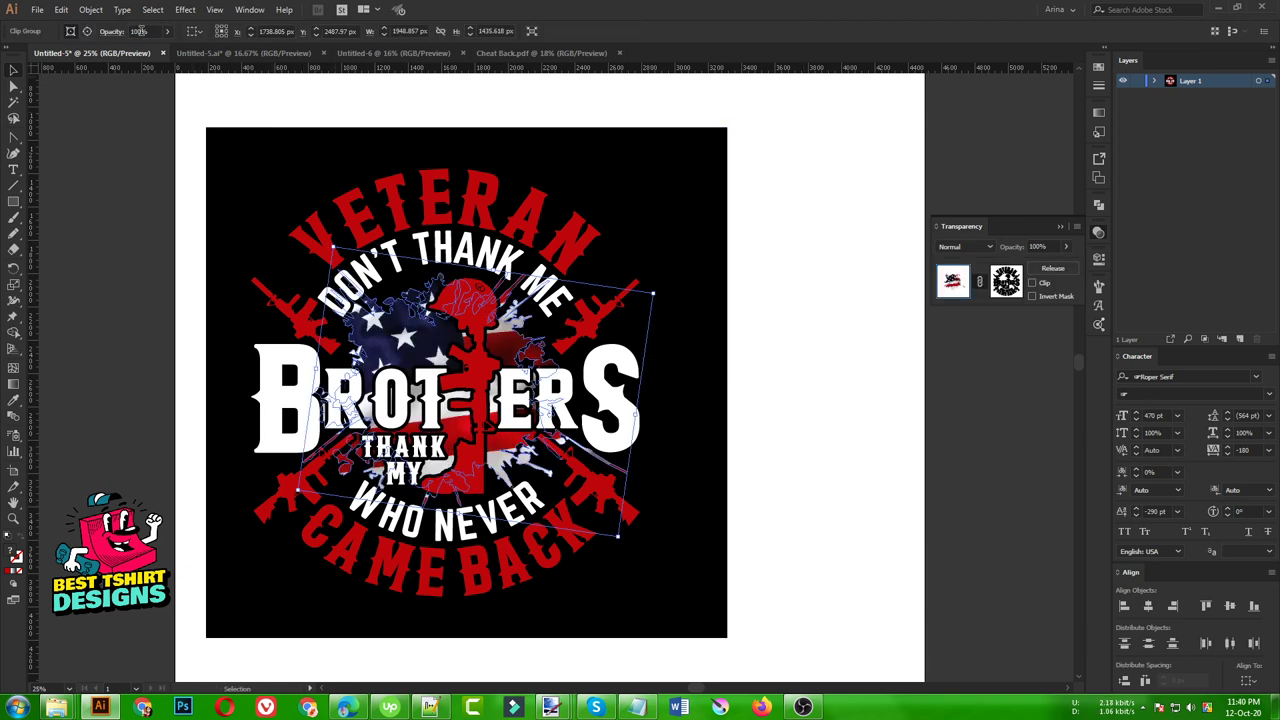
# - Reduce the masked flag splatter's opacity to 50%
pyautogui.write('50')
pyautogui.press('Return')
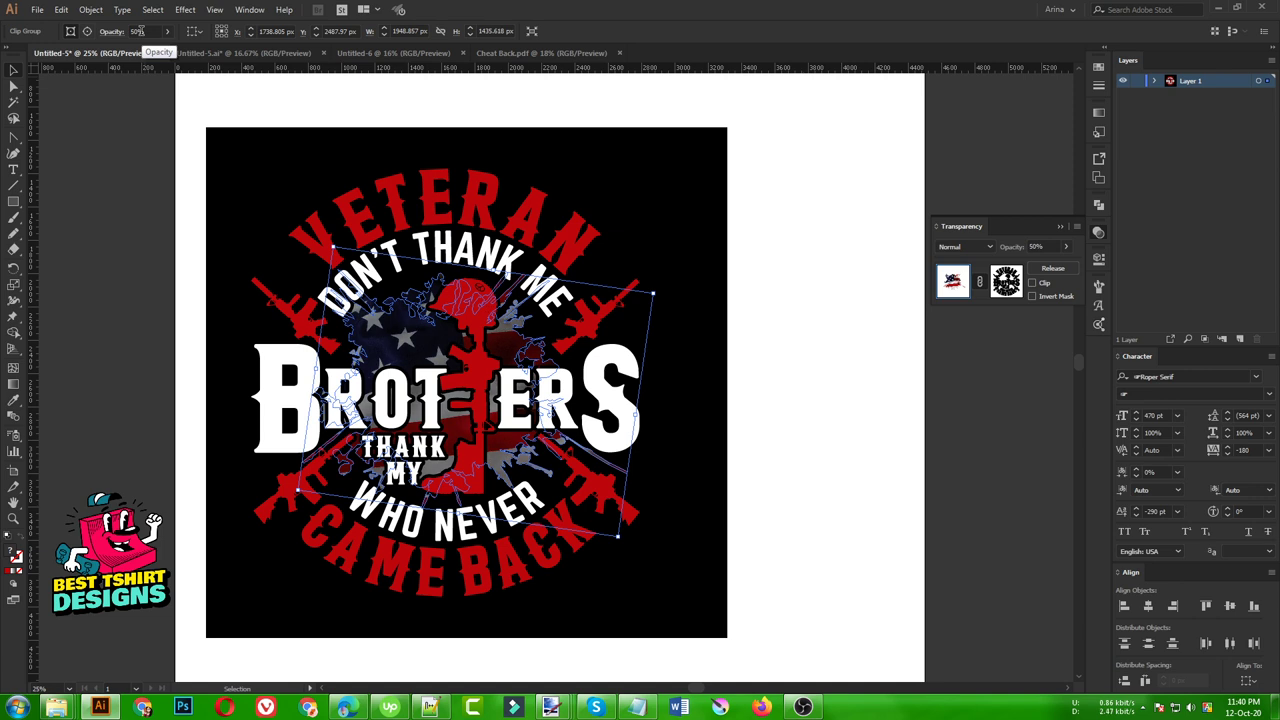
pyautogui.click(124, 209)
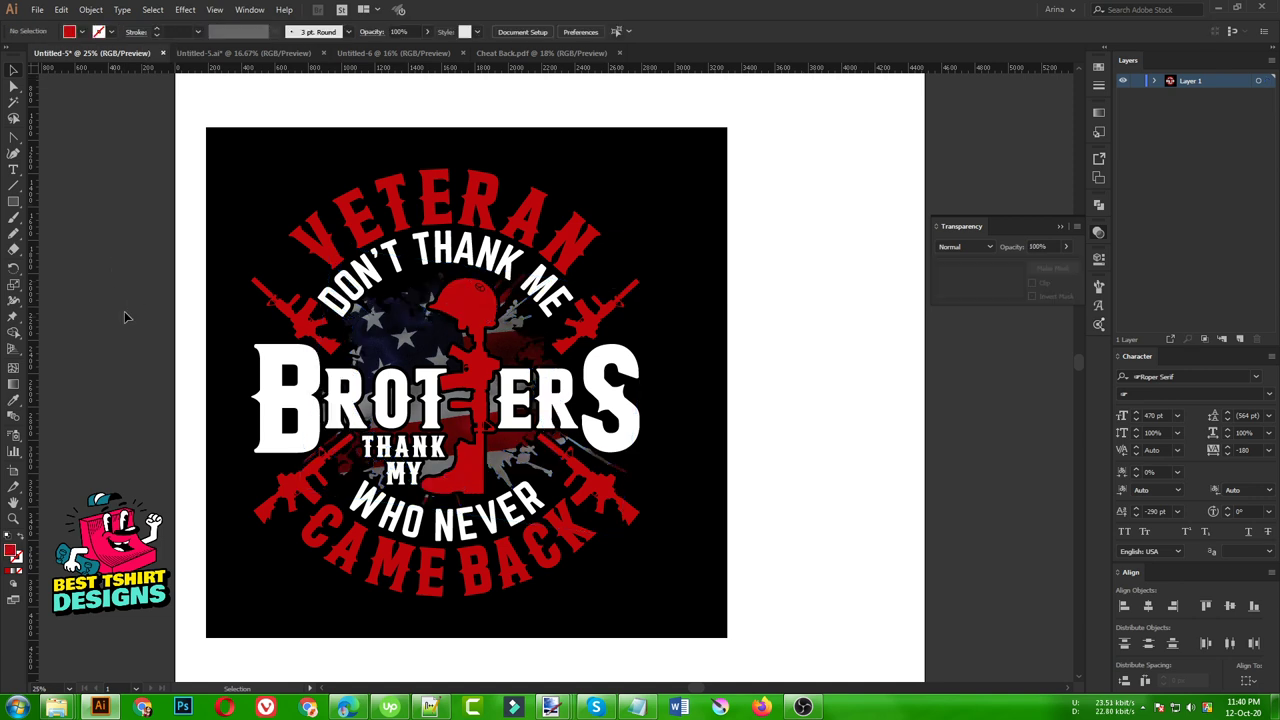
pyautogui.click(555, 445)
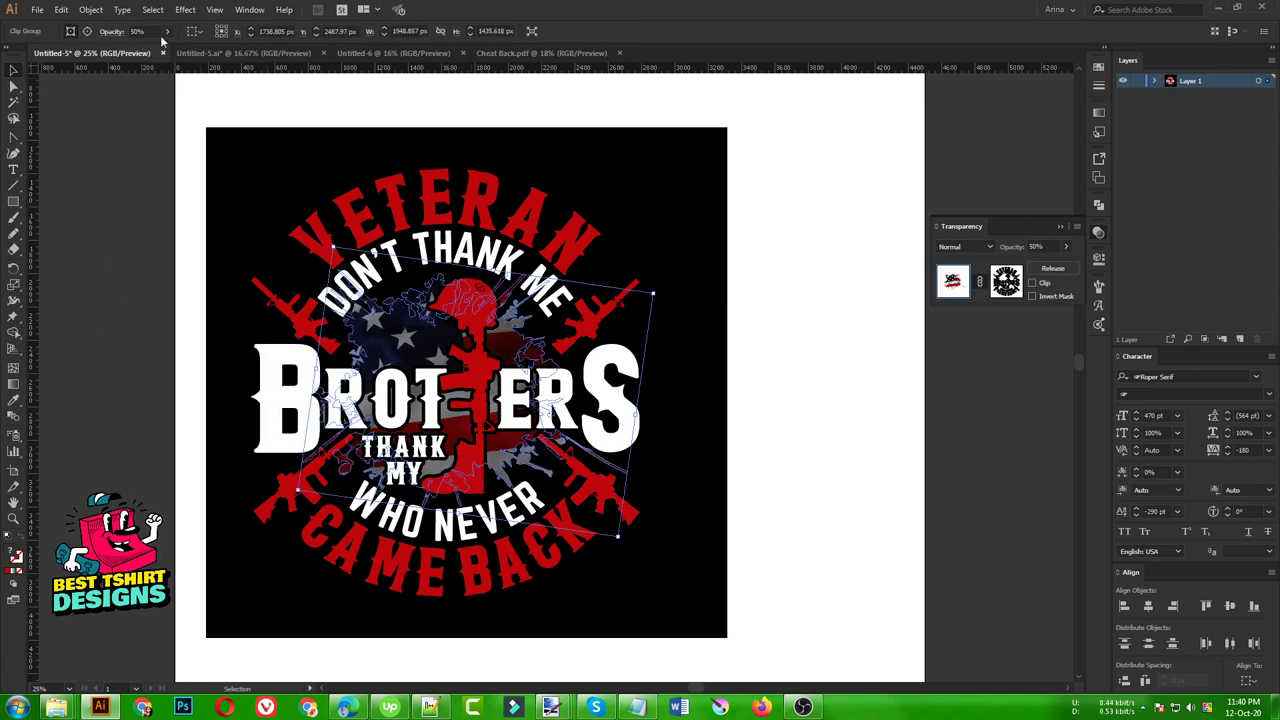
pyautogui.click(108, 268)
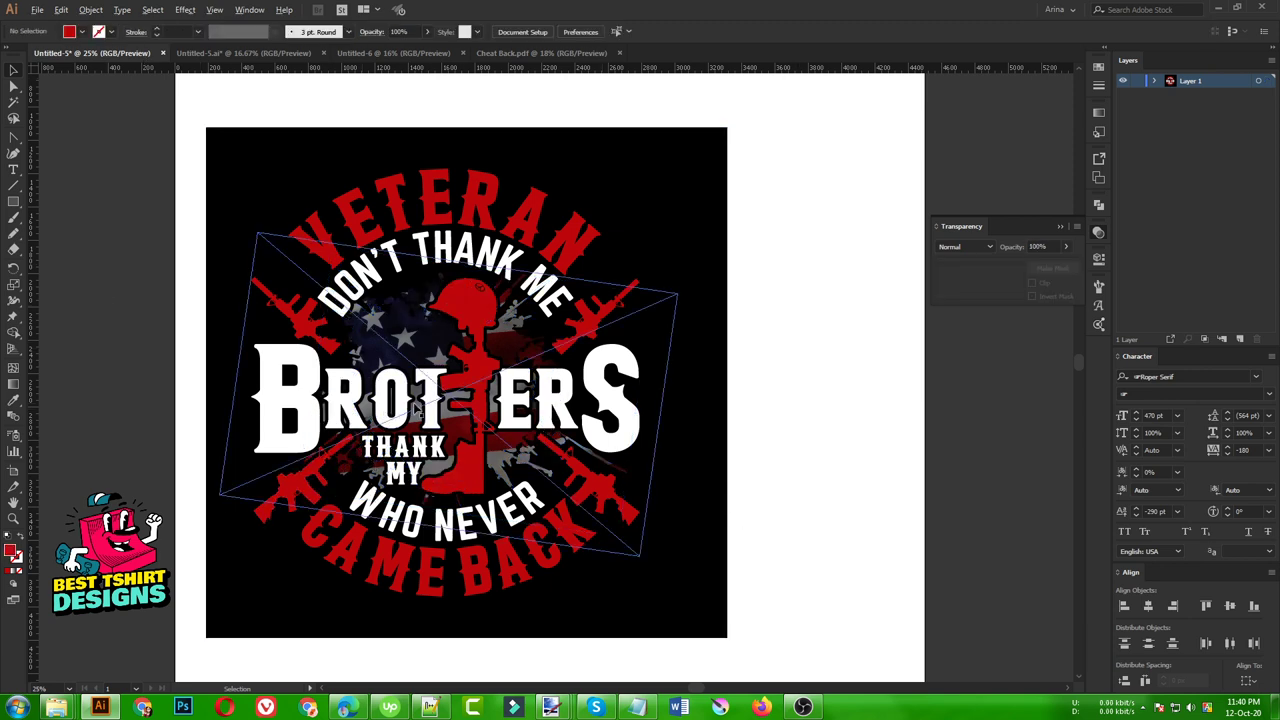
# - Draw a small red five-pointed star about 99 px wide beside the V of VETERAN
pyautogui.hotkey('ctrl', '=')
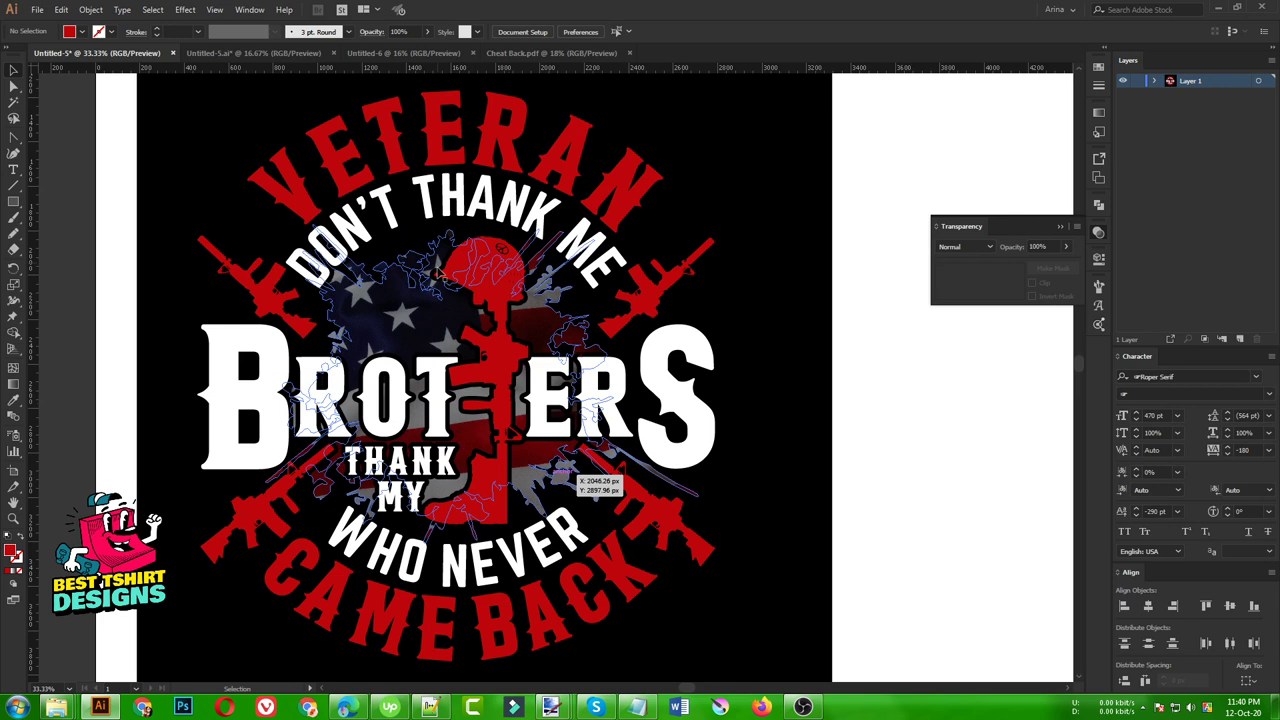
pyautogui.moveTo(14, 207); pyautogui.dragTo(70, 265)
pyautogui.scroll(1, 249, 248)
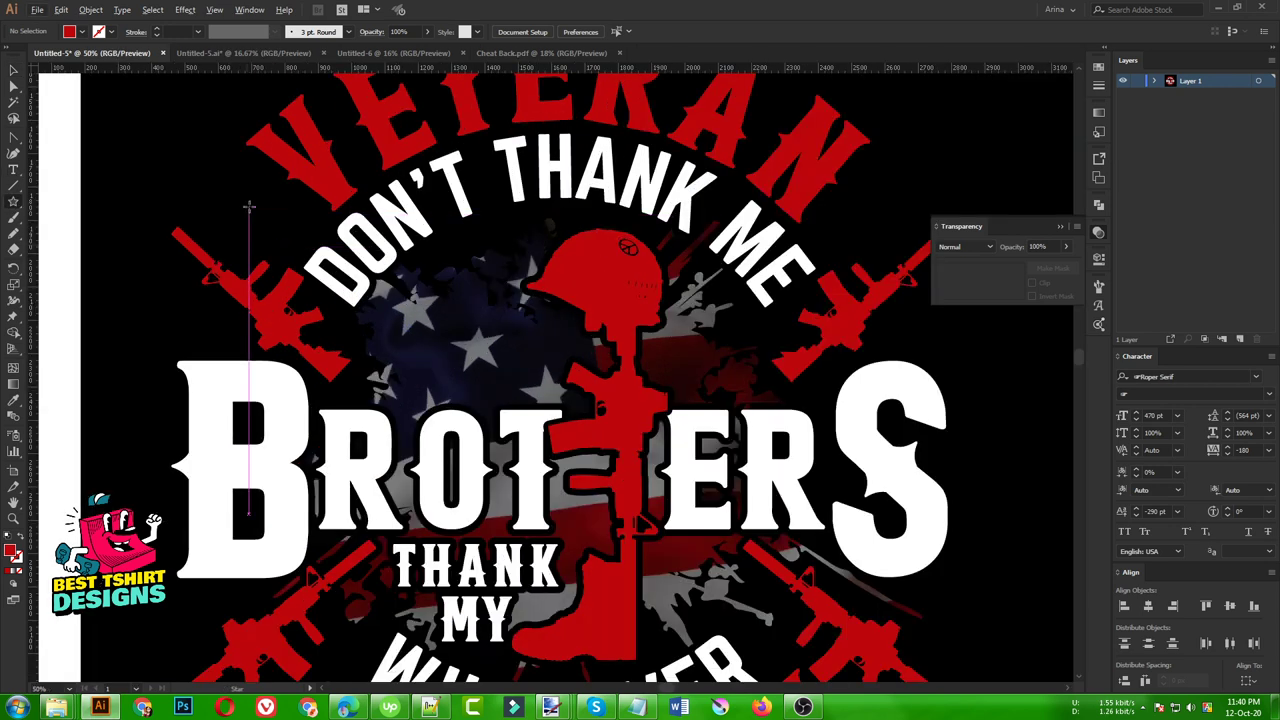
pyautogui.moveTo(240, 183)
pyautogui.mouseDown()
pyautogui.moveTo(256, 199)
pyautogui.moveTo(257, 187)
pyautogui.mouseUp()
# - Try recolouring the star with the white of the DON'T THANK ME lettering, and undo the recolouring
pyautogui.press('v')
pyautogui.press('i')
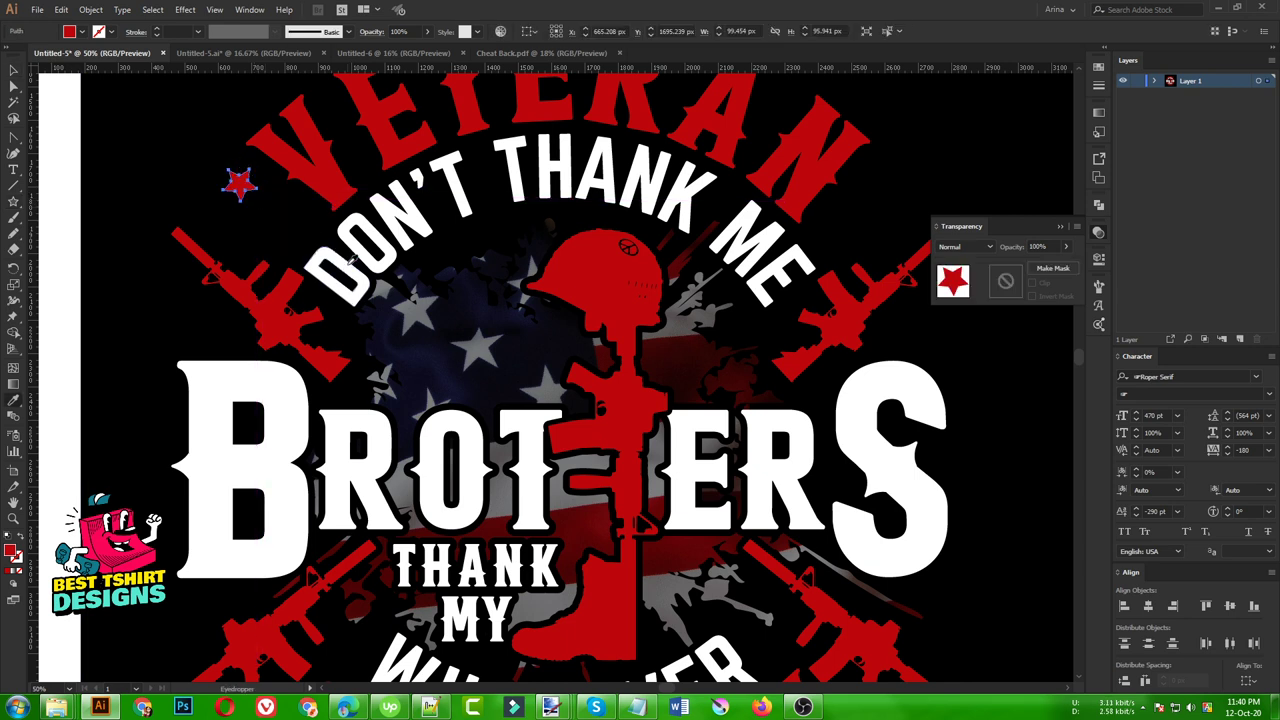
pyautogui.click(350, 258)
pyautogui.press('v')
pyautogui.moveTo(240, 183); pyautogui.dragTo(277, 214)
pyautogui.hotkey('ctrl', 'z')
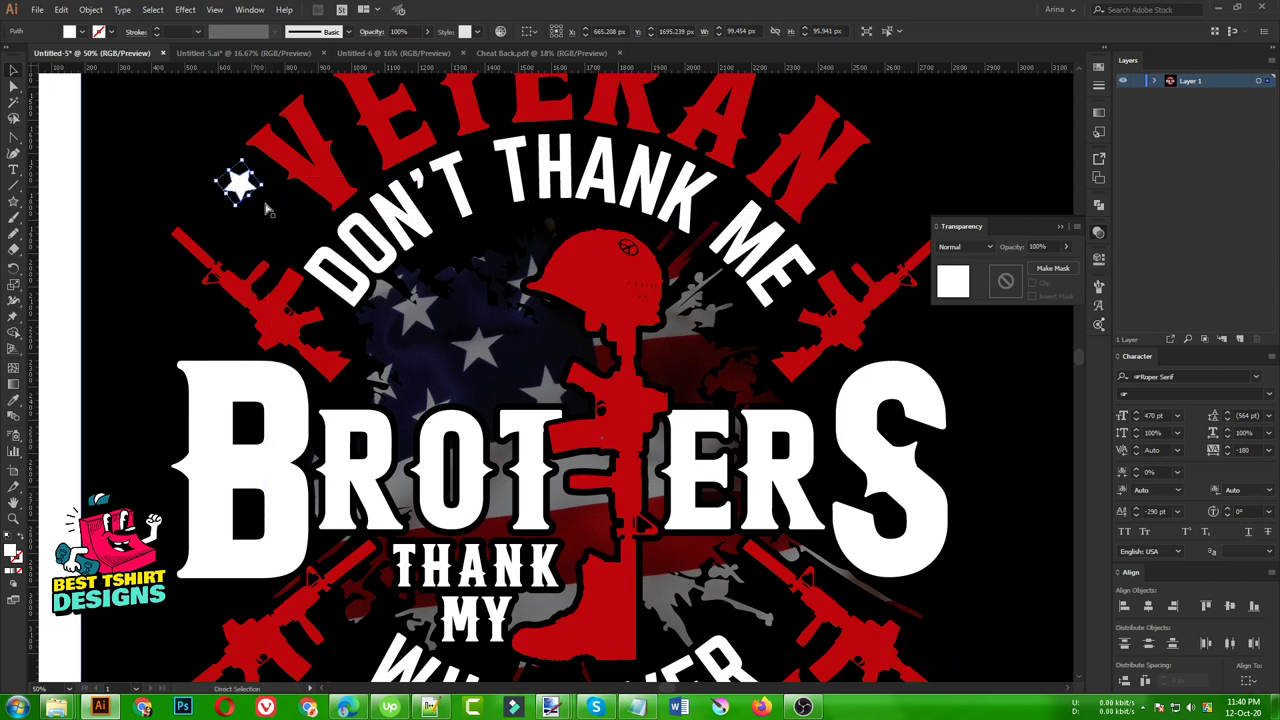
pyautogui.hotkey('ctrl', 'z')
# - Duplicate the star into a column of three above the upper-left rifle and align the stars on their horizontal centres
pyautogui.moveTo(254, 196); pyautogui.dragTo(164, 250)
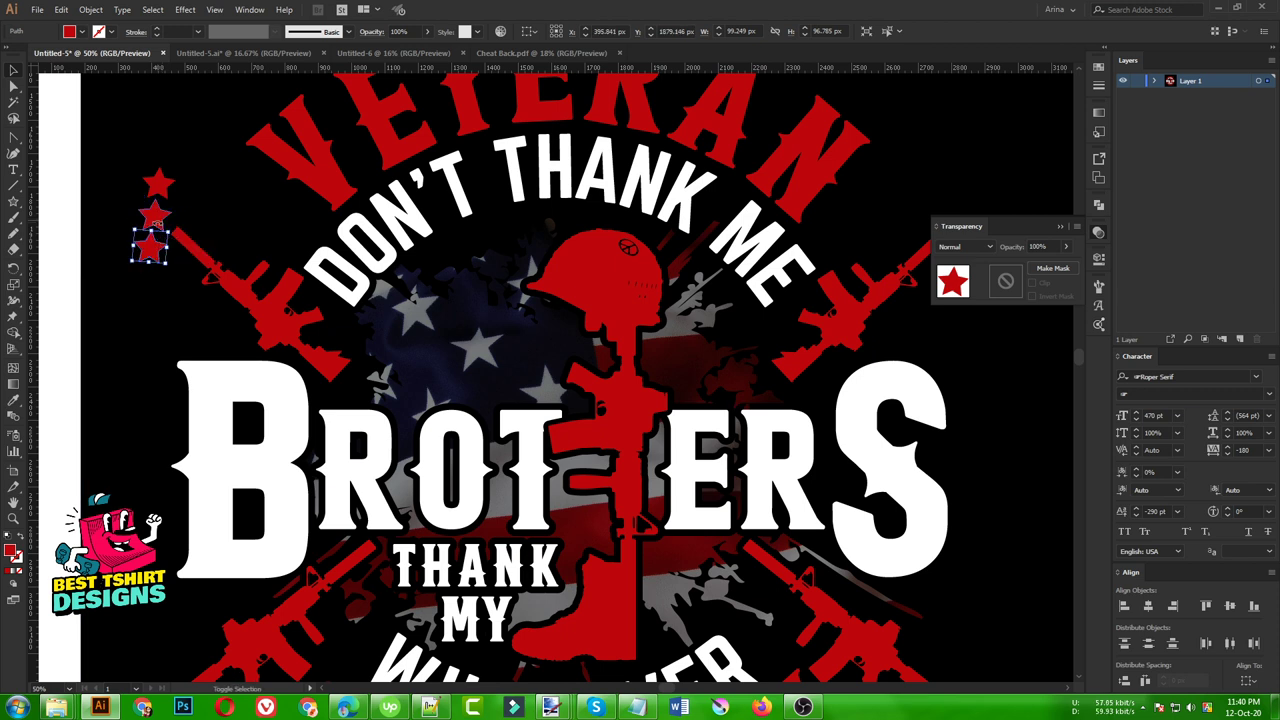
pyautogui.keyDown('shift'); pyautogui.click(163, 200); pyautogui.keyUp('shift')
pyautogui.keyDown('shift'); pyautogui.click(158, 182); pyautogui.keyUp('shift')
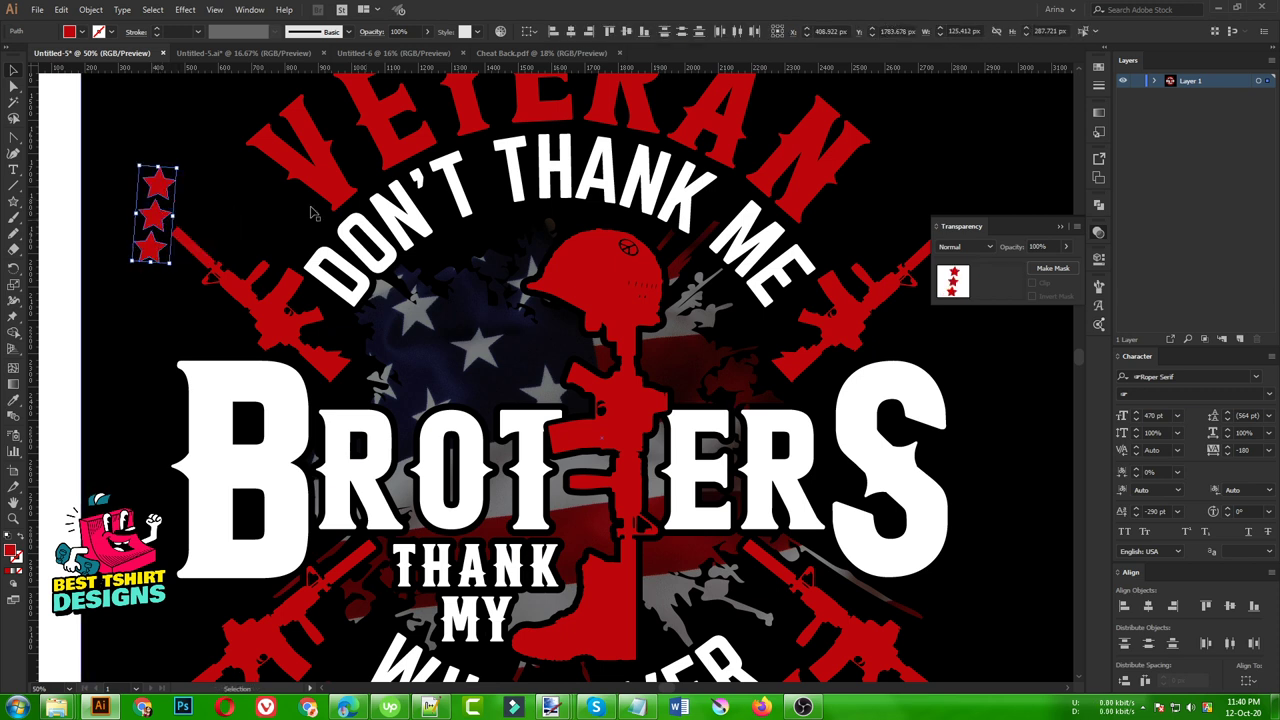
pyautogui.click(568, 32)
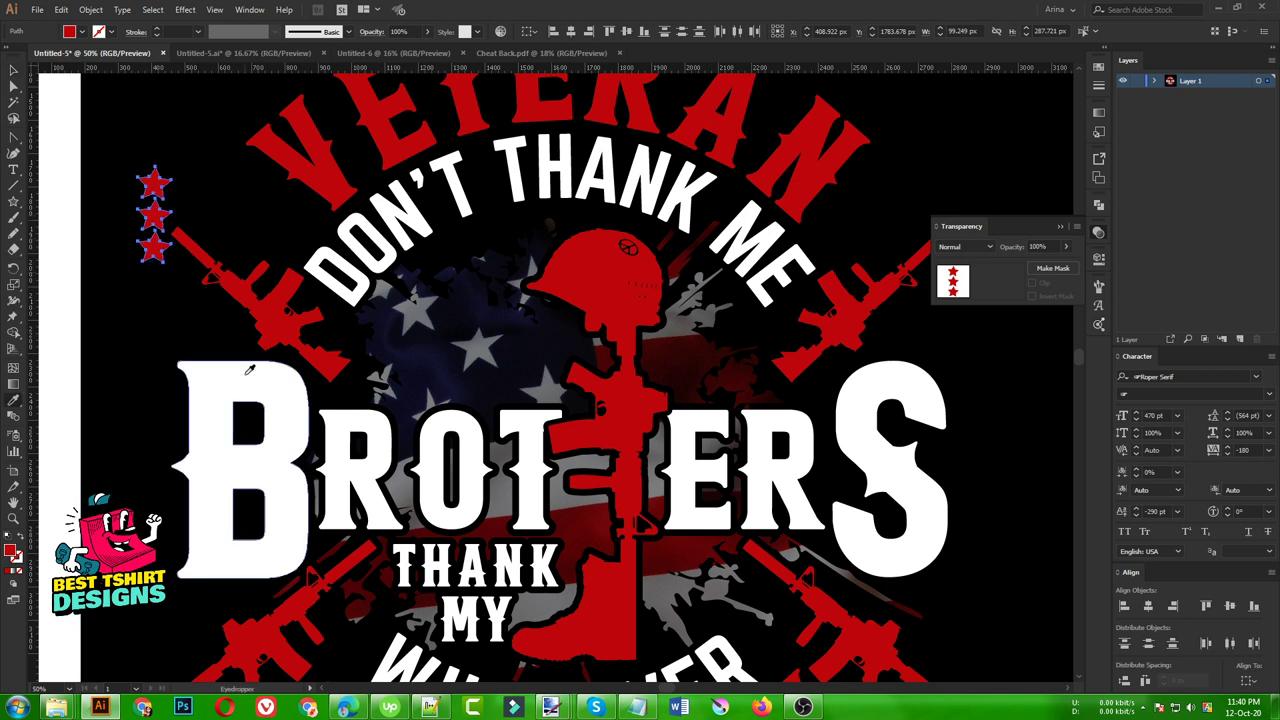
# - Group the three stars and recolour them with the white of the BROTHERS lettering
pyautogui.press('d')
pyautogui.press('a')
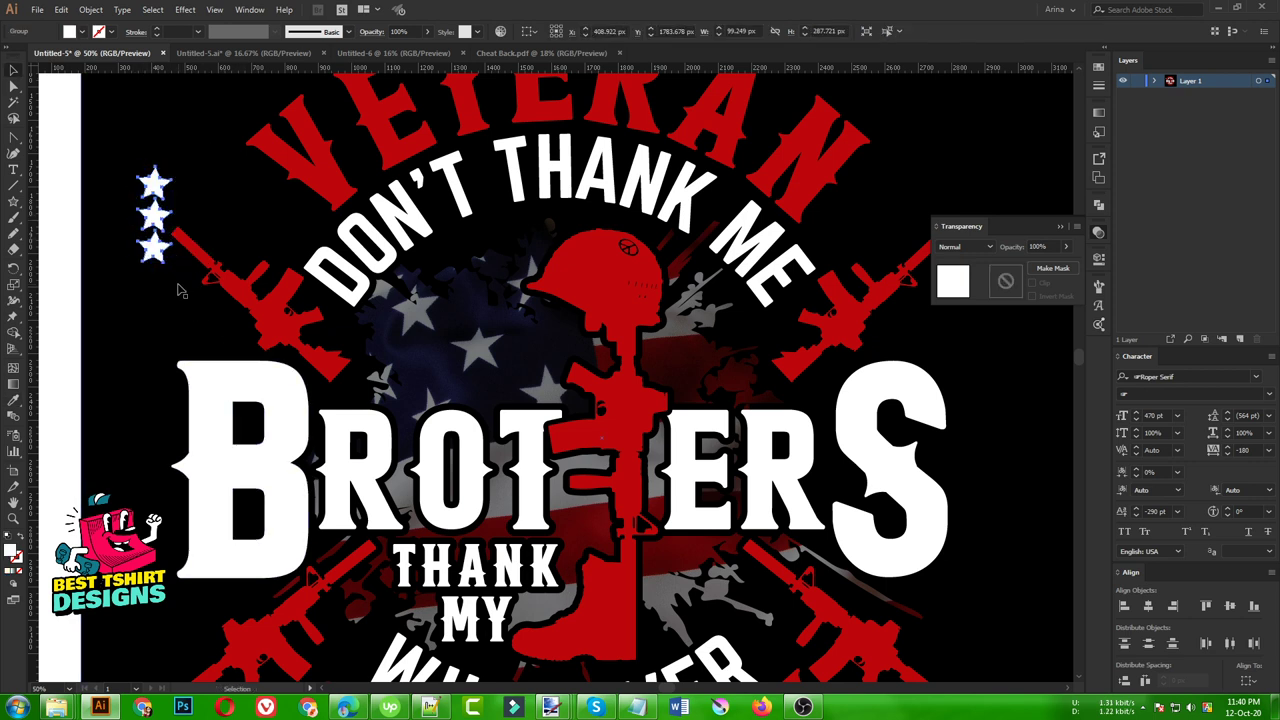
pyautogui.hotkey('ctrl', 'g')
# - Tilt the star group beside the V of VETERAN and place a mirrored copy beside the final N
pyautogui.press('v')
pyautogui.moveTo(190, 266); pyautogui.dragTo(624, 270)
pyautogui.scroll(-1, 137, 291)
pyautogui.click(620, 265)
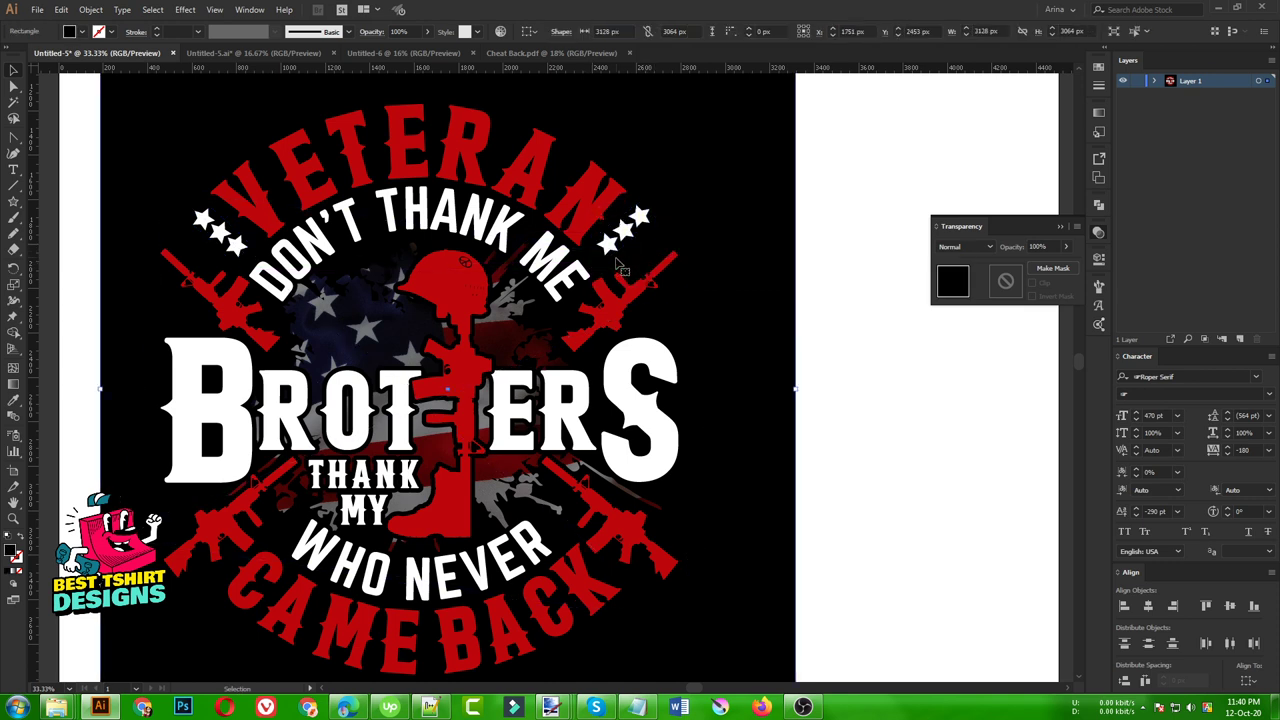
# - Rotate the star group beside the N of VETERAN more steeply and nudge it into the gap above the rifle
pyautogui.scroll(1, 616, 264)
pyautogui.click(608, 248)
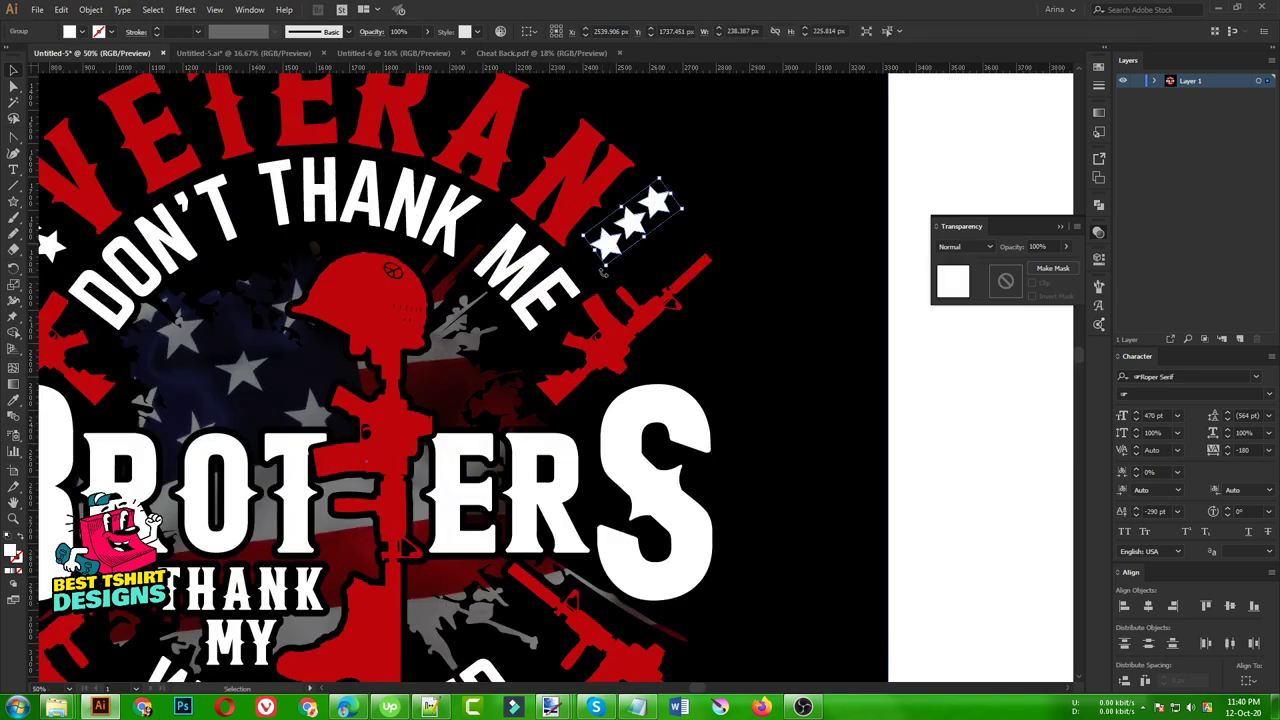
pyautogui.moveTo(654, 227); pyautogui.dragTo(610, 250)
pyautogui.scroll(-2, 375, 258)
pyautogui.hotkey('ctrl', '0')
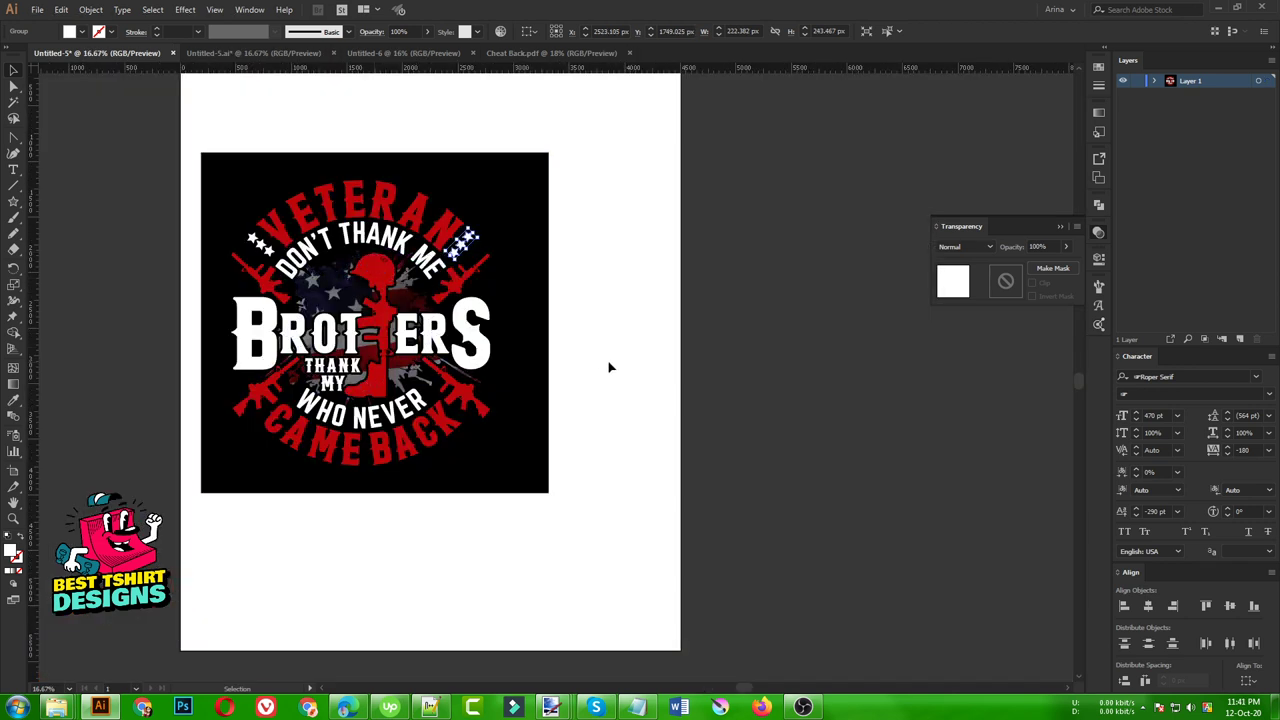
pyautogui.click(194, 257)
# - Hide the transparency settings and look over the finished T-shirt design
pyautogui.hotkey('ctrl', '+')
pyautogui.scroll(1, 196, 257)
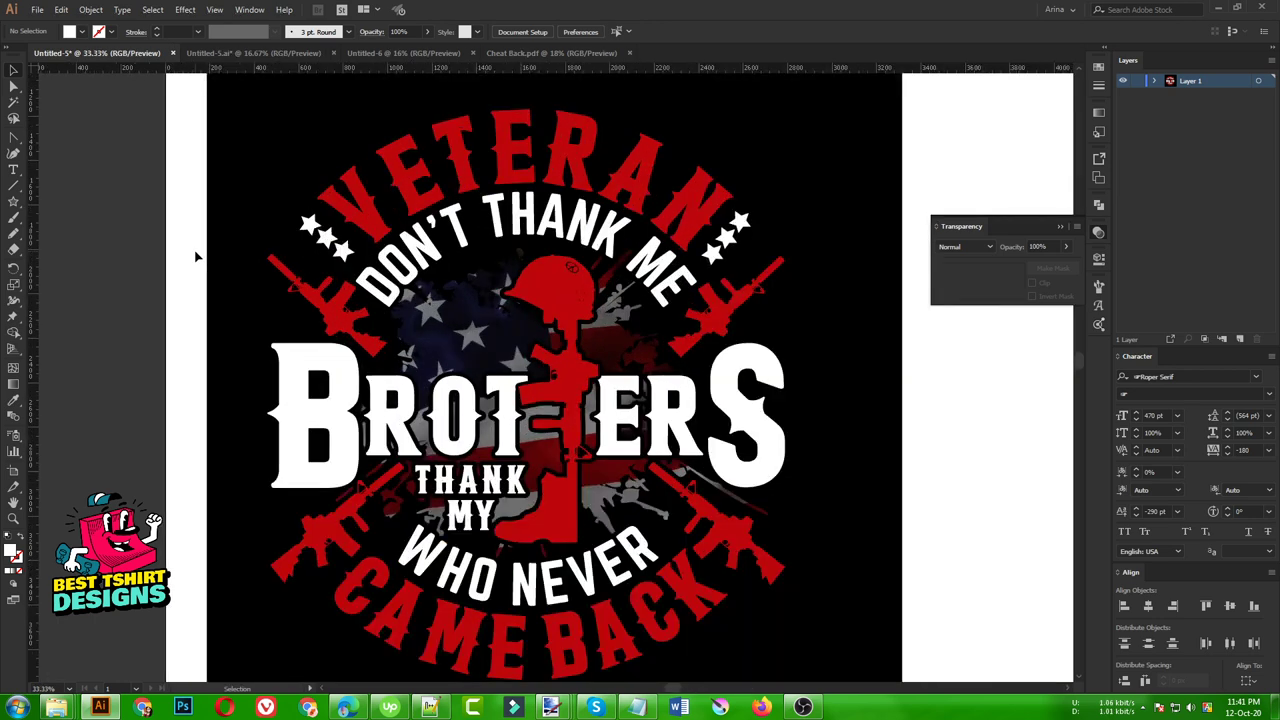
pyautogui.click(1100, 233)
pyautogui.moveTo(834, 380); pyautogui.dragTo(956, 370)
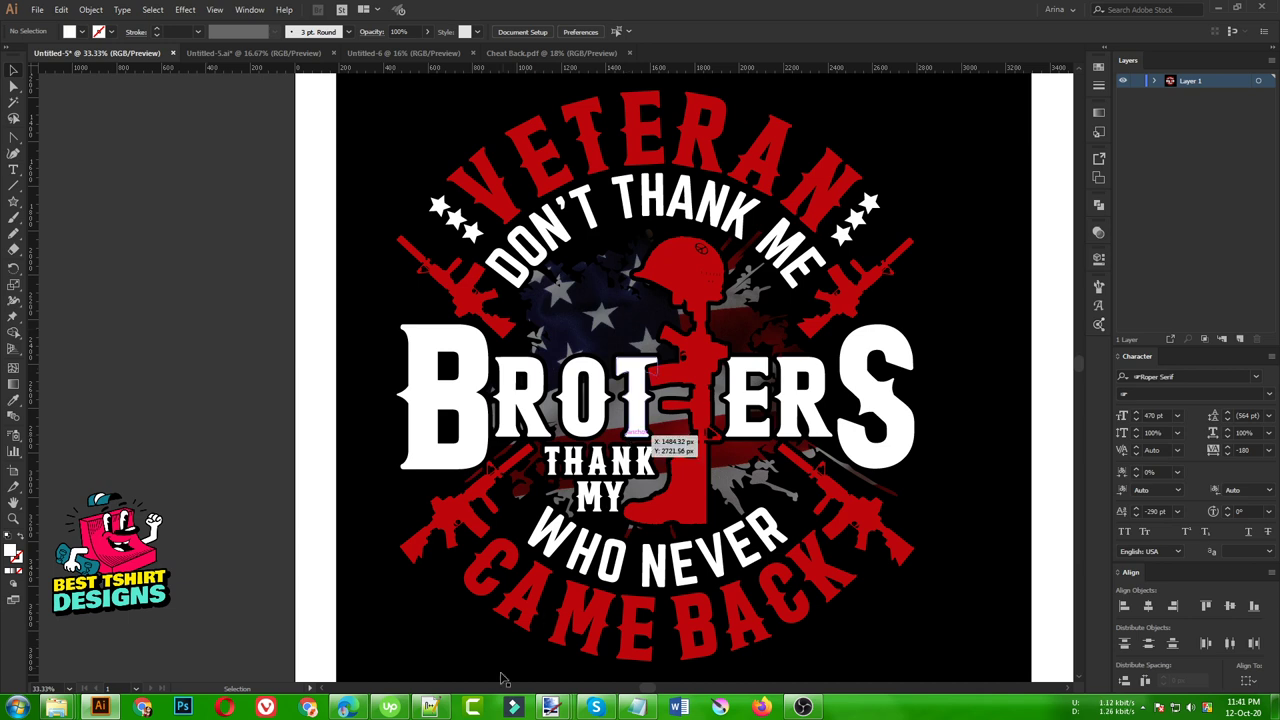
pyautogui.moveTo(551, 707)
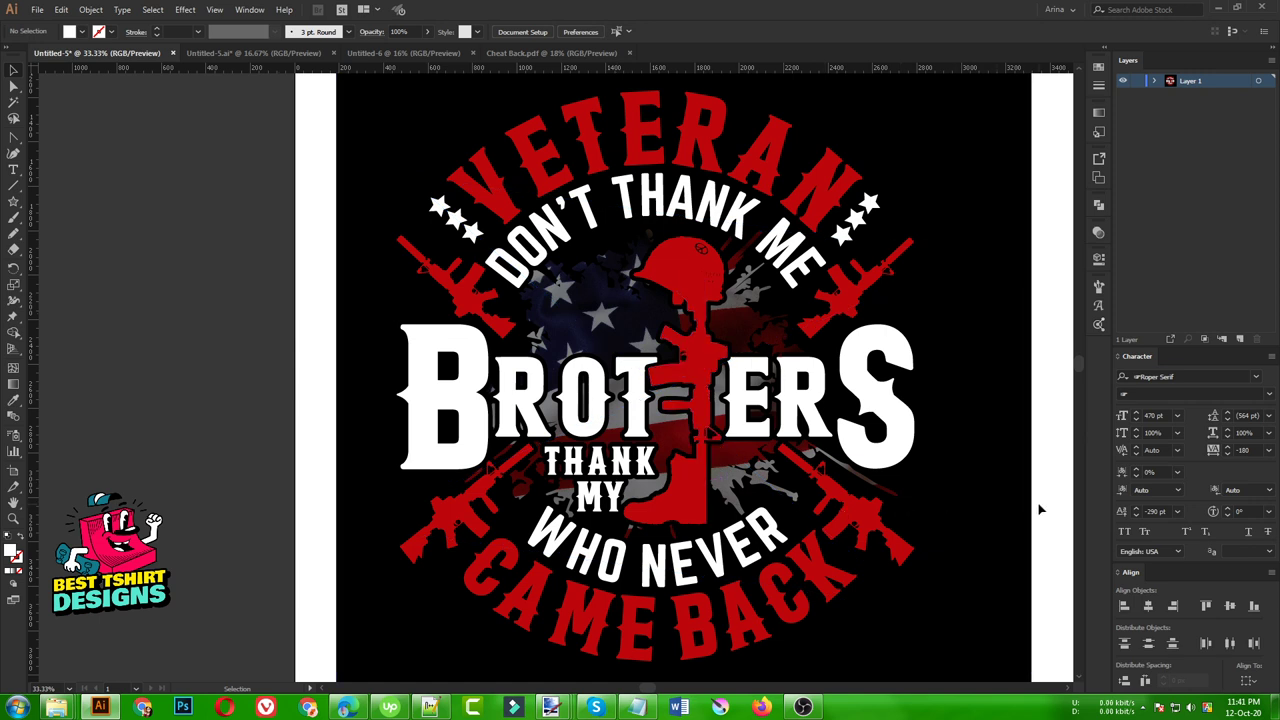
pyautogui.click(738, 465)
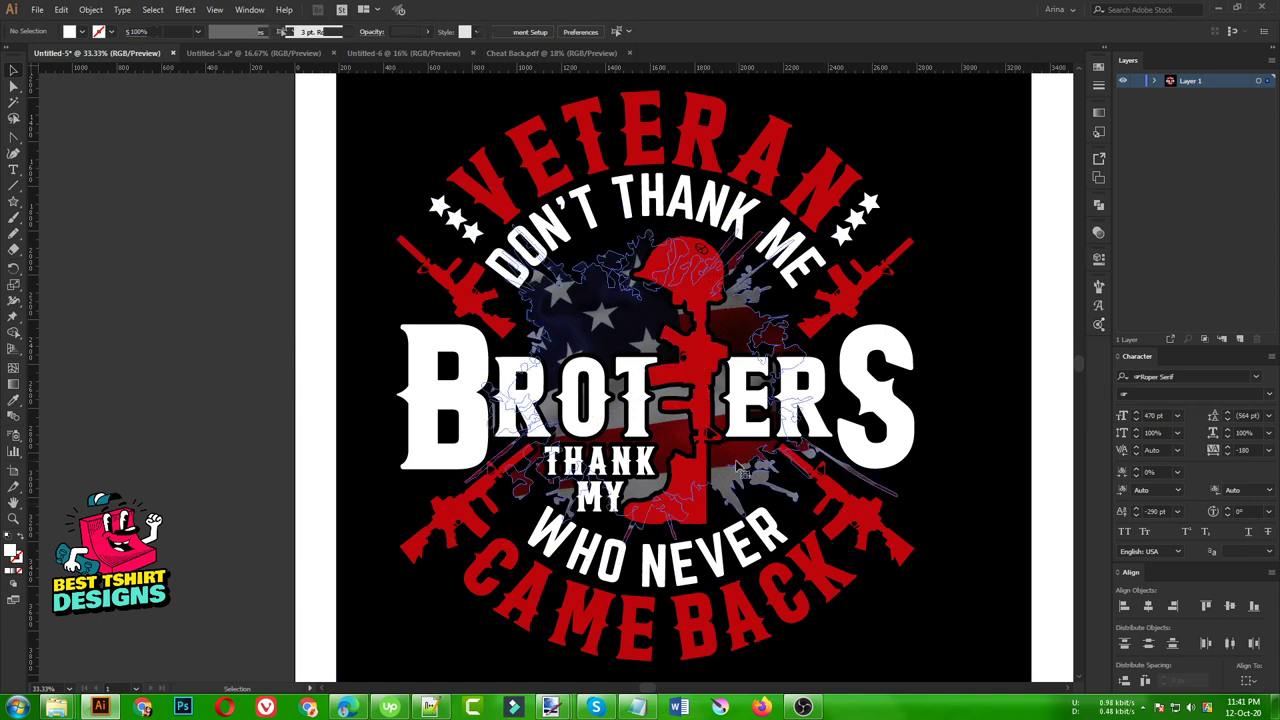
pyautogui.click(217, 398)
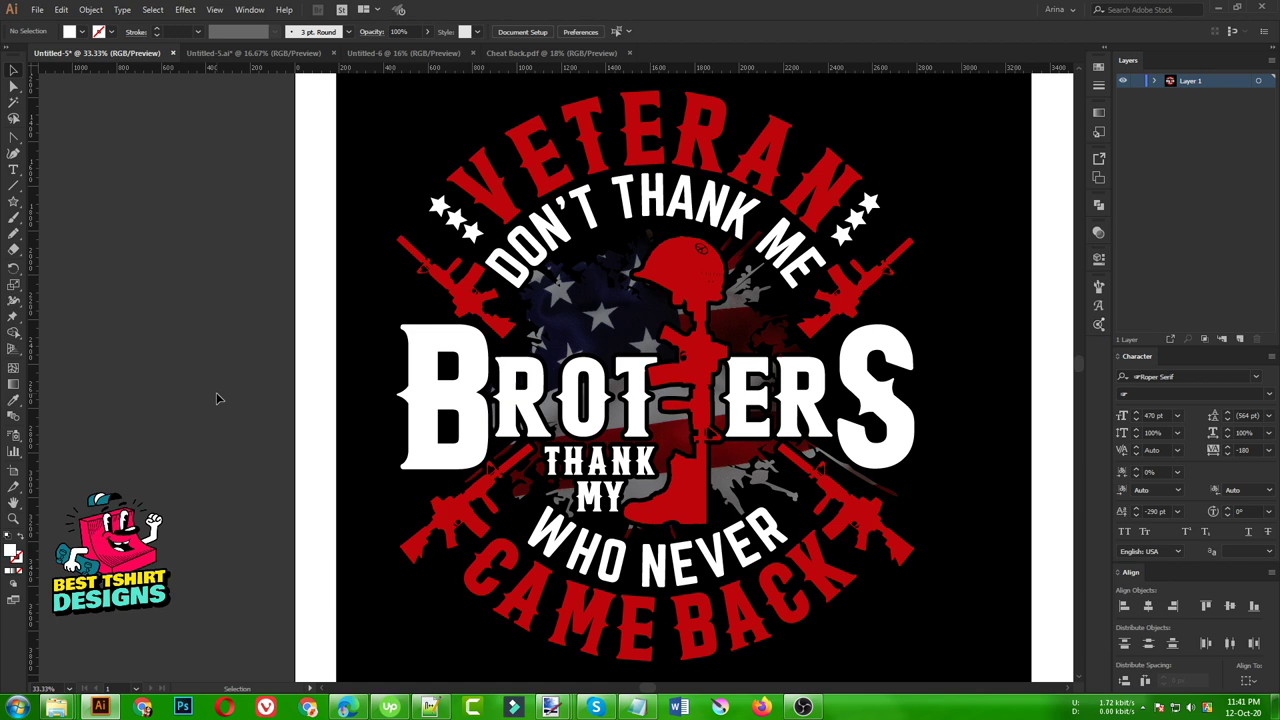
pyautogui.hotkey('ctrl', 'z')
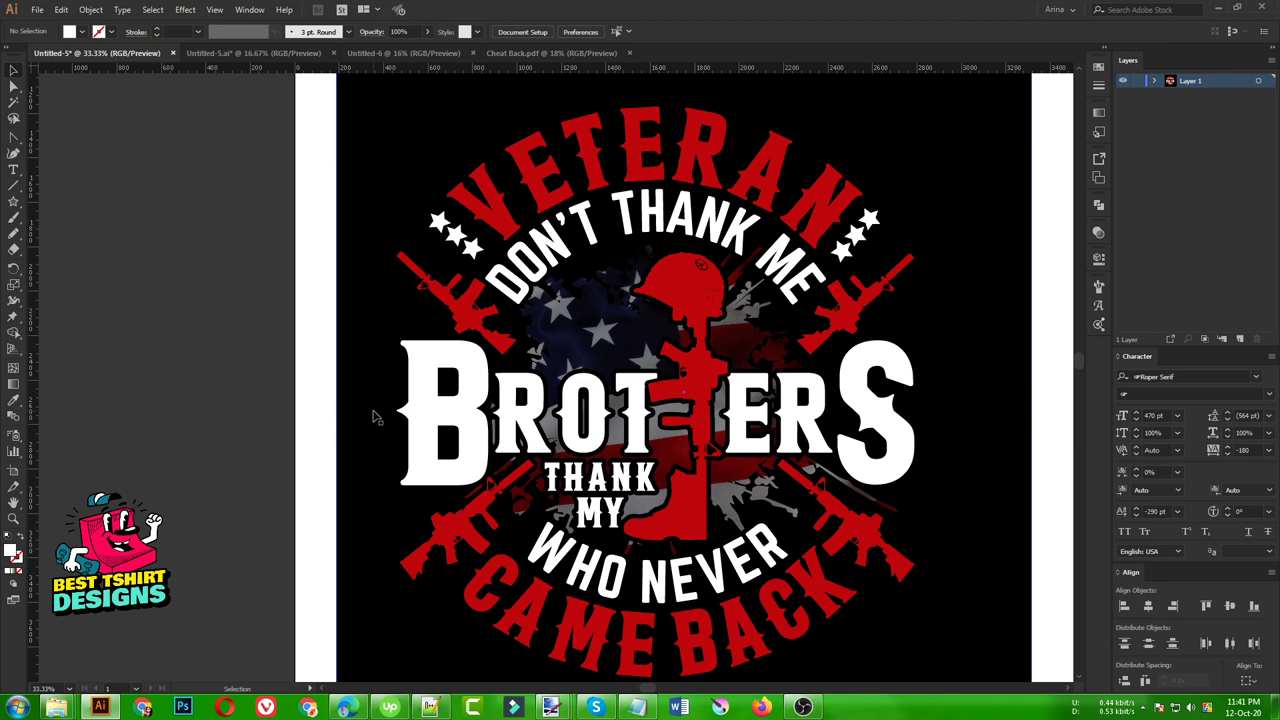
# - Try a light grey fill on all the white lettering and stars together
pyautogui.click(12, 104)
pyautogui.click(440, 425)
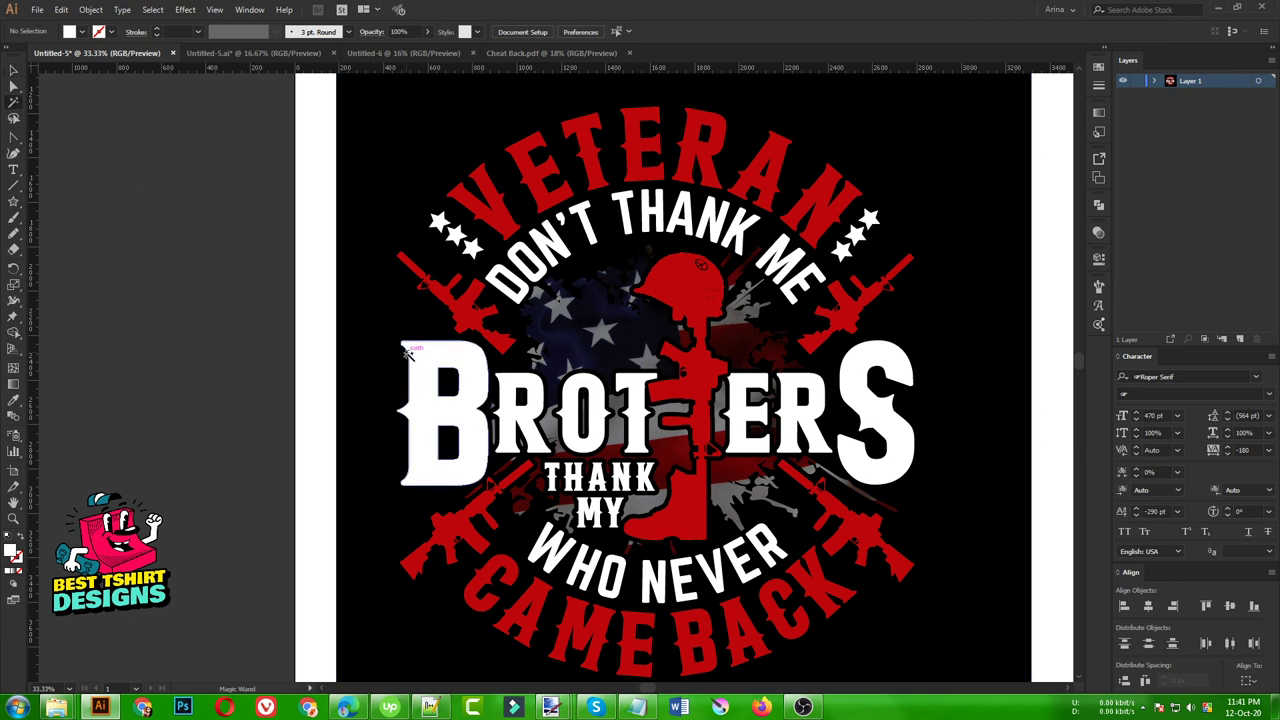
pyautogui.press('v')
pyautogui.click(82, 32)
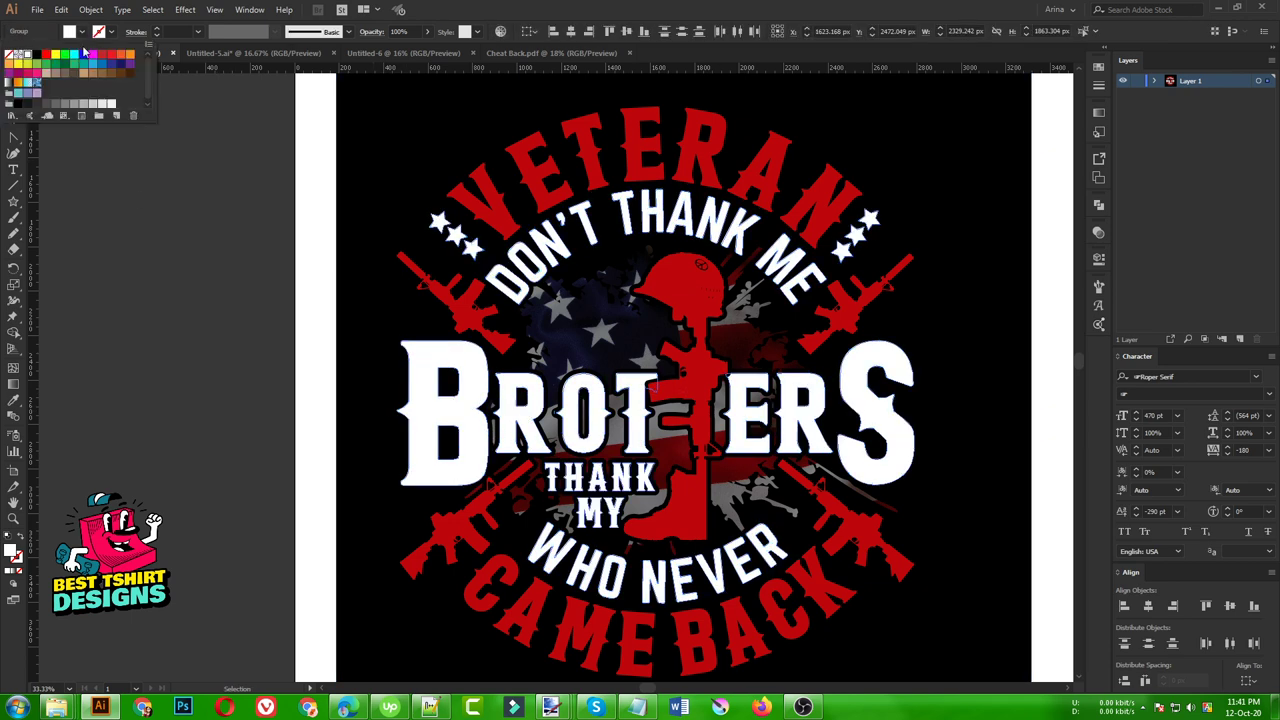
pyautogui.click(86, 104)
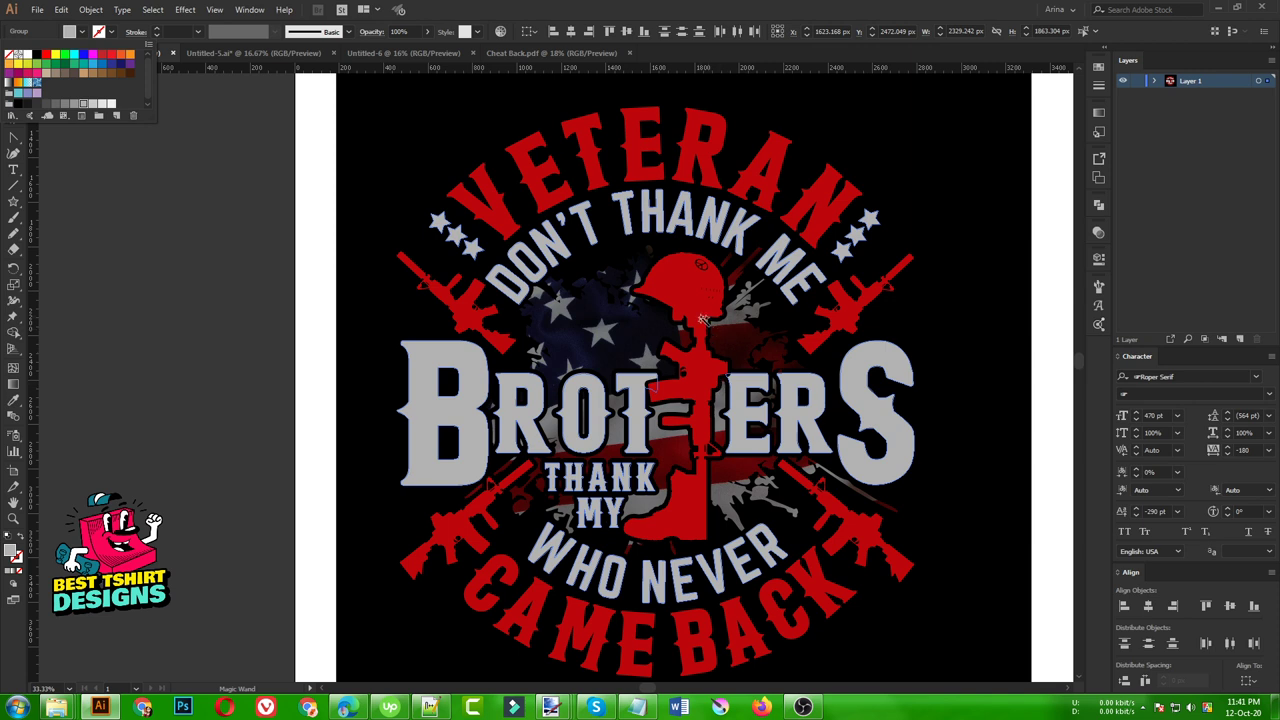
# - Try matching all the red lettering, the rifles and the soldier silhouette to the grey of the BROTHERS lettering
pyautogui.click(695, 300)
pyautogui.click(695, 298)
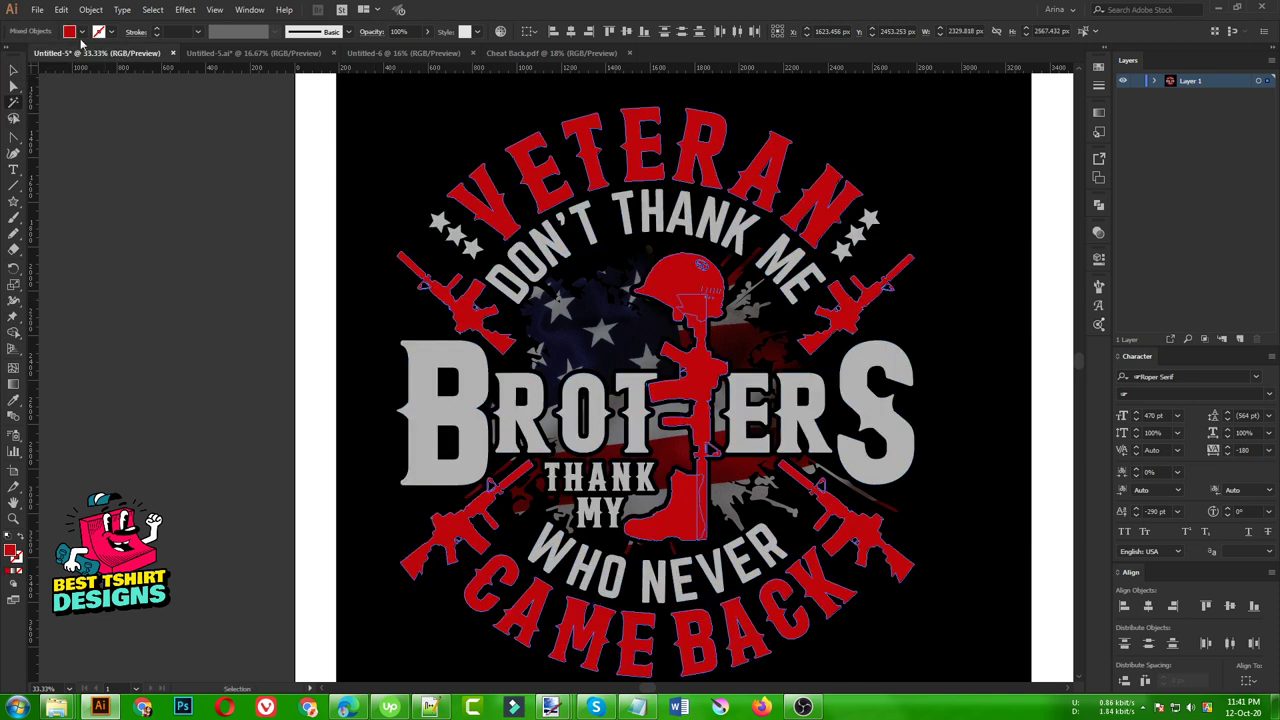
pyautogui.press('i')
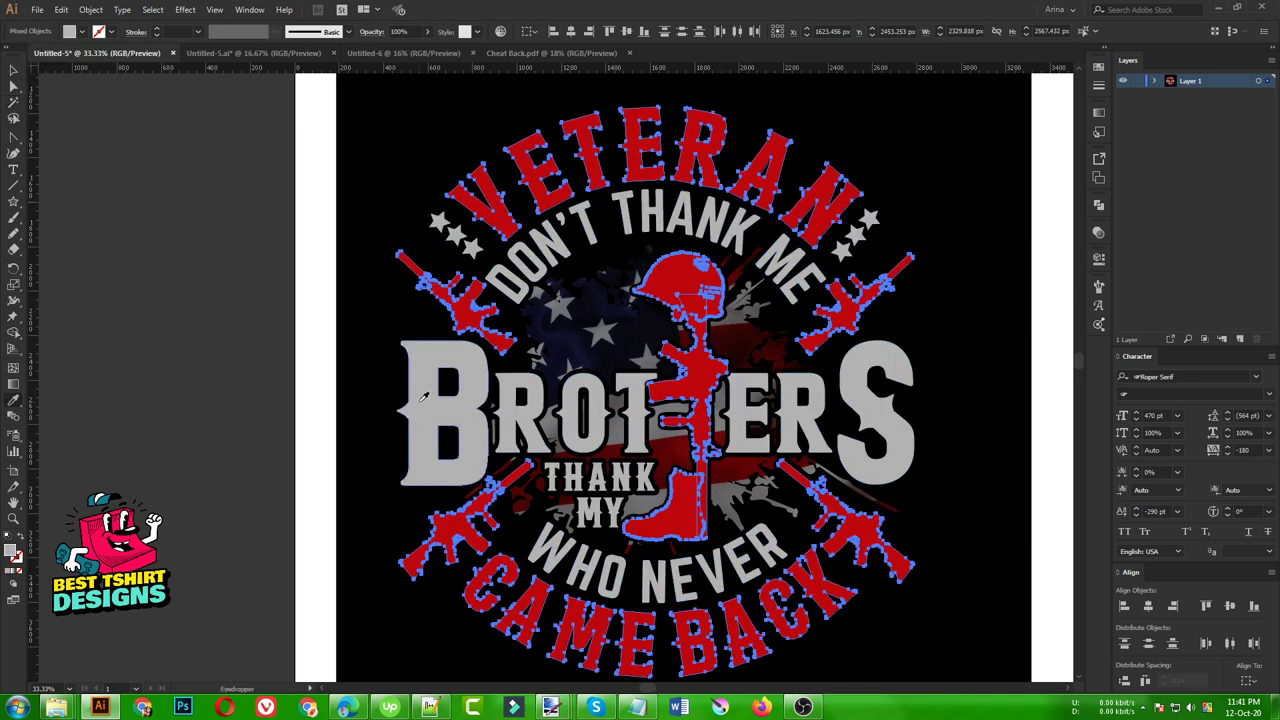
pyautogui.click(450, 415)
pyautogui.press('v')
pyautogui.click(200, 350)
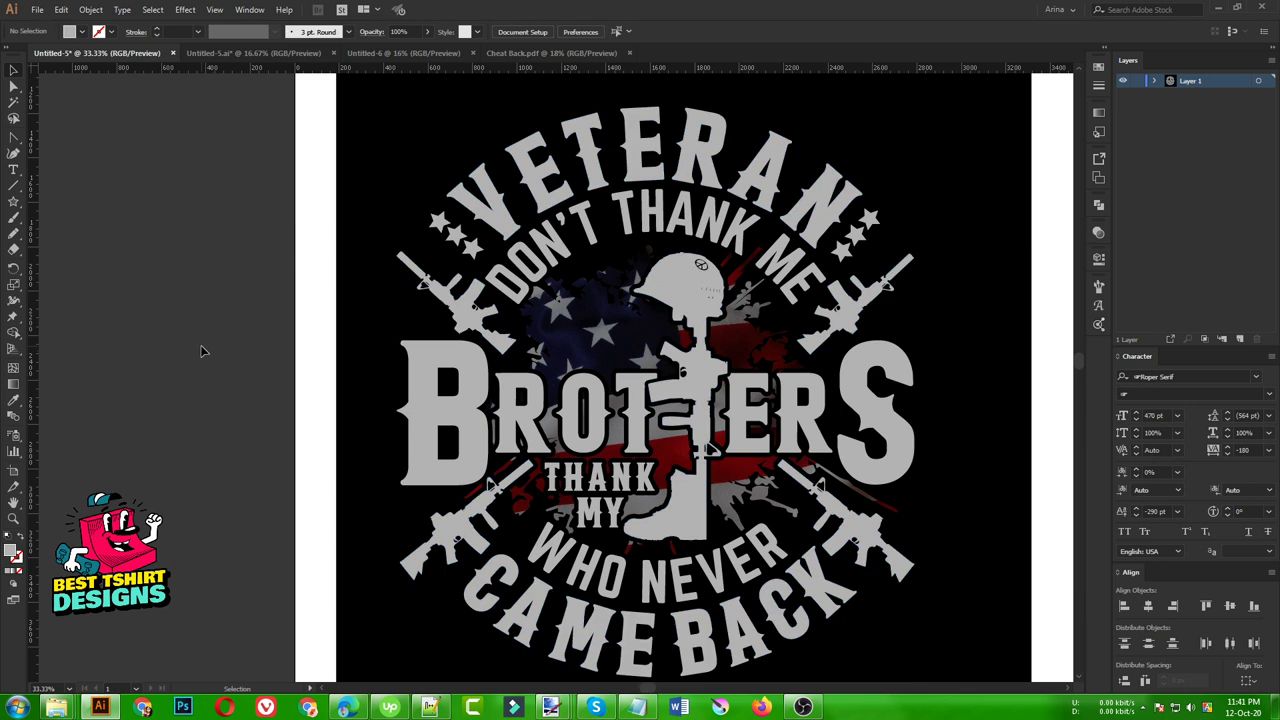
# - Undo the grey recolouring of the lettering, stars, rifles and soldier silhouette, and clear the selection
pyautogui.press('a')
pyautogui.hotkey('ctrl', 'z')
pyautogui.hotkey('ctrl', 'z')
pyautogui.hotkey('ctrl', 'z')
pyautogui.hotkey('ctrl', 'z')
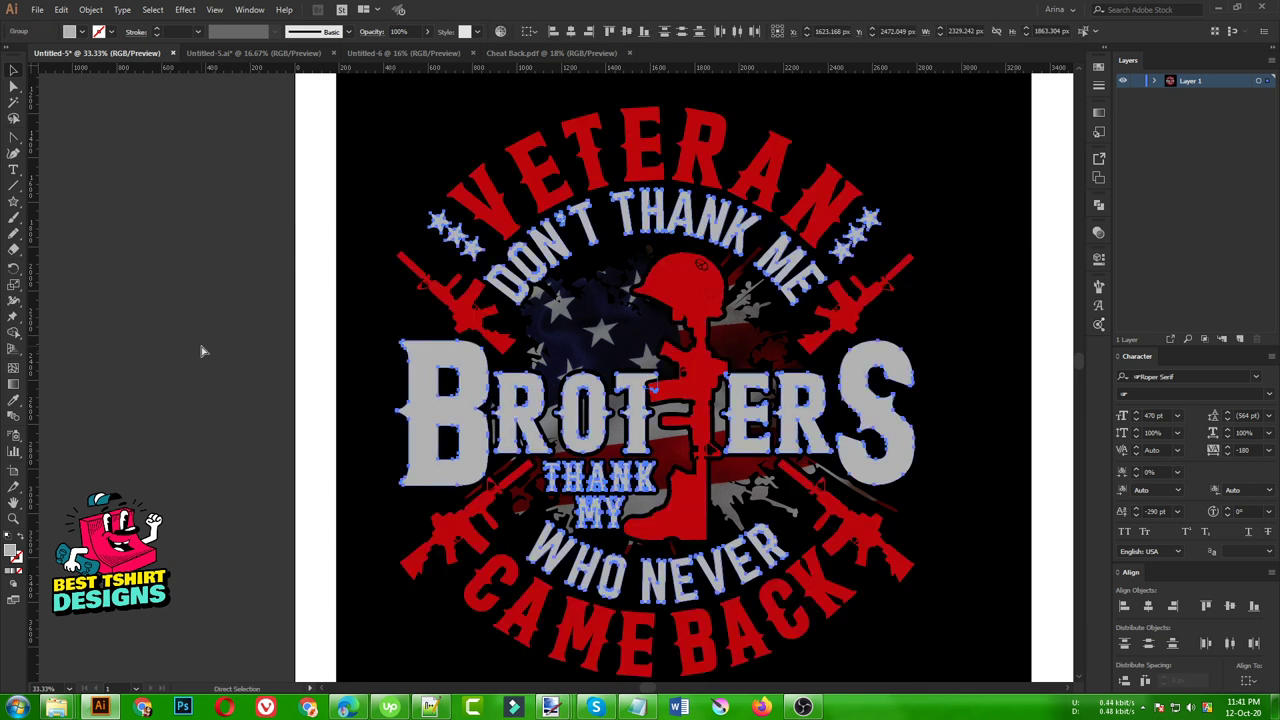
pyautogui.click(200, 350)
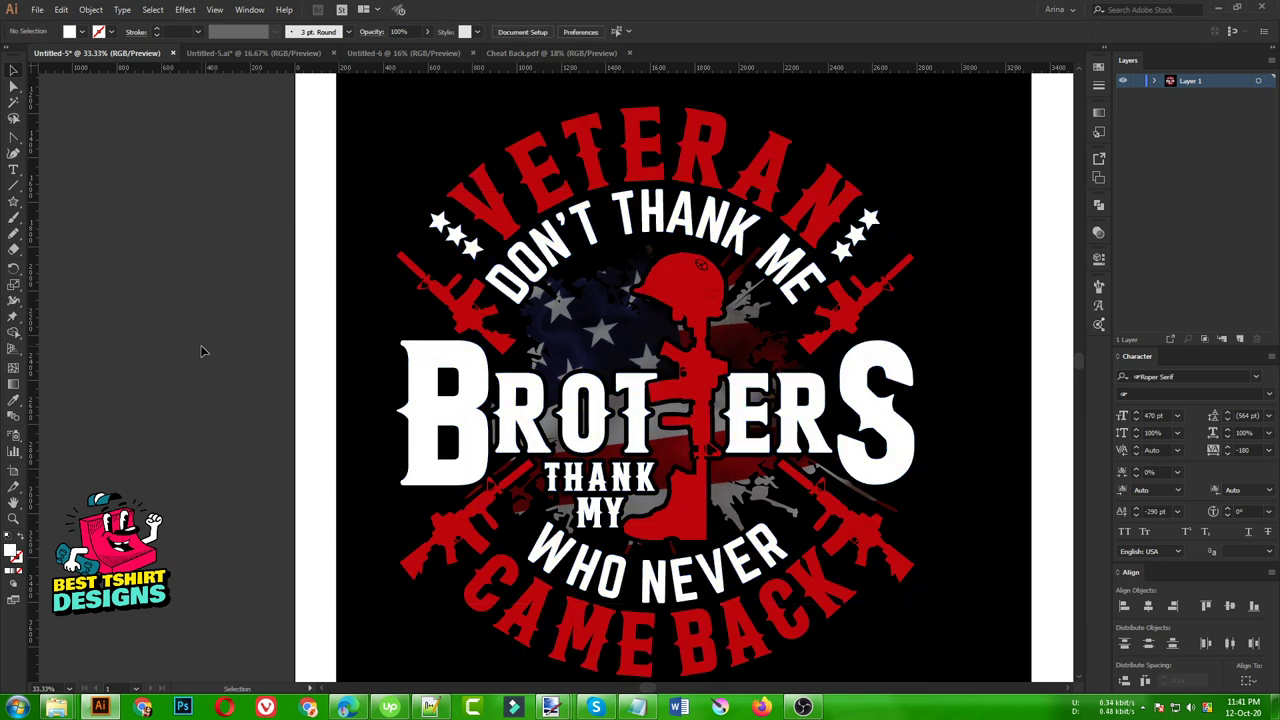